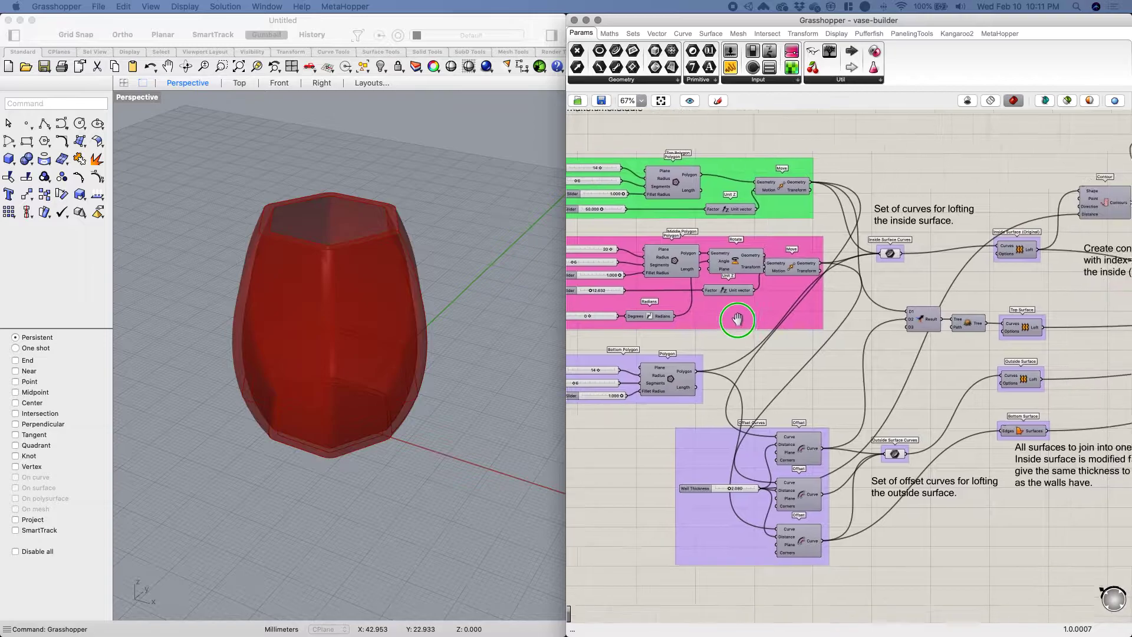
Examine the vase definition from the Top, Middle and Bottom Polygon groups through the offsets and lofts to the Bake Me section.
{"action": "right_click_drag", "start_coordinate": [780, 369], "coordinate": [766, 340]}
{"action": "right_click_drag", "start_coordinate": [714, 469], "coordinate": [843, 256]}
{"action": "scroll", "coordinate": [664, 228], "scroll_direction": "up", "scroll_amount": 3}
{"action": "right_click_drag", "start_coordinate": [636, 235], "coordinate": [692, 244]}
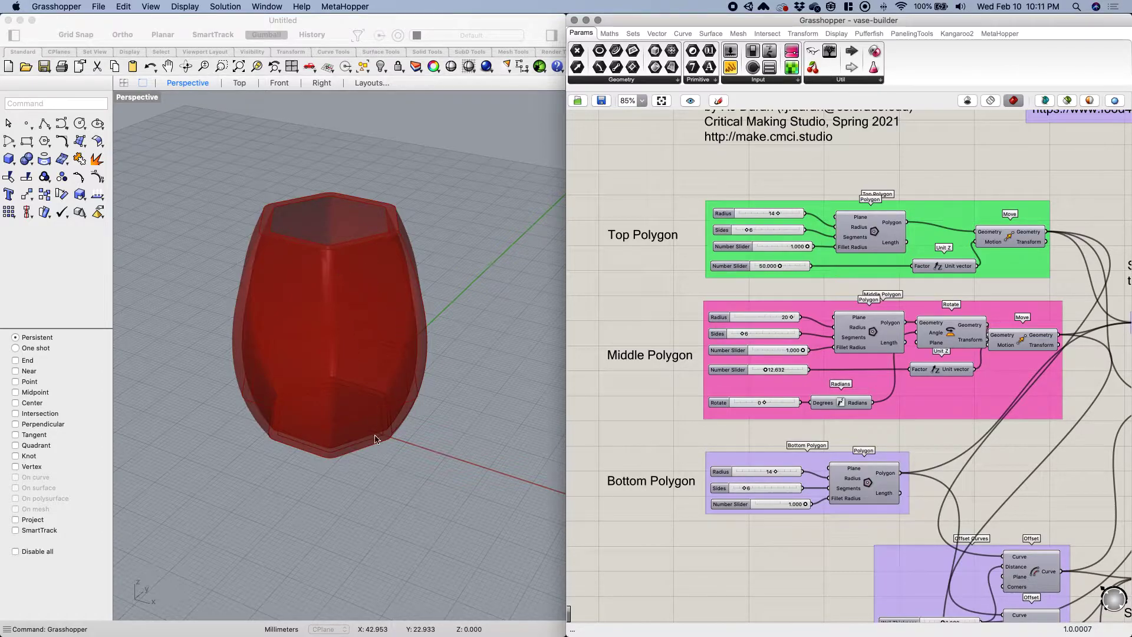
{"action": "scroll", "coordinate": [707, 283], "scroll_direction": "right", "scroll_amount": 5}
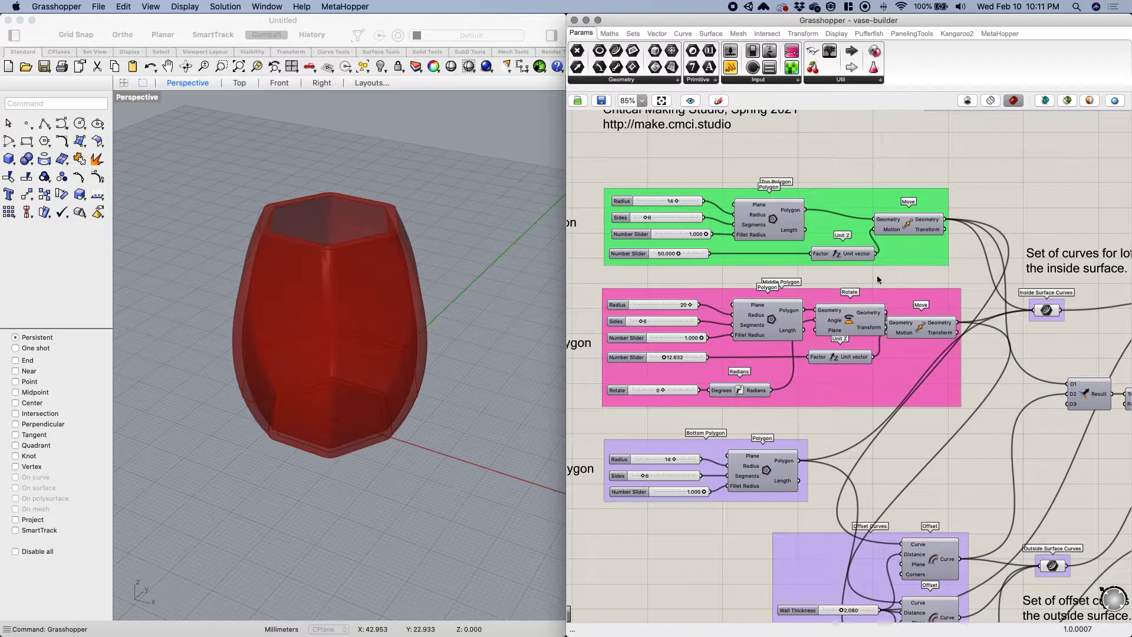
{"action": "scroll", "coordinate": [823, 282], "scroll_direction": "down", "scroll_amount": 3}
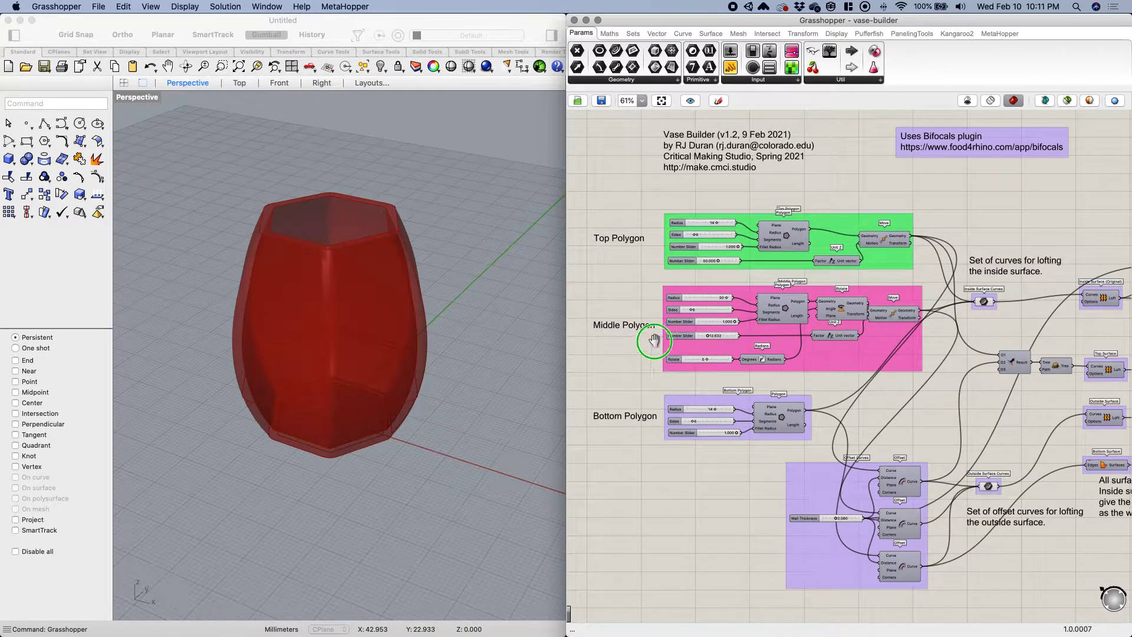
{"action": "scroll", "coordinate": [889, 352], "scroll_direction": "right", "scroll_amount": 10}
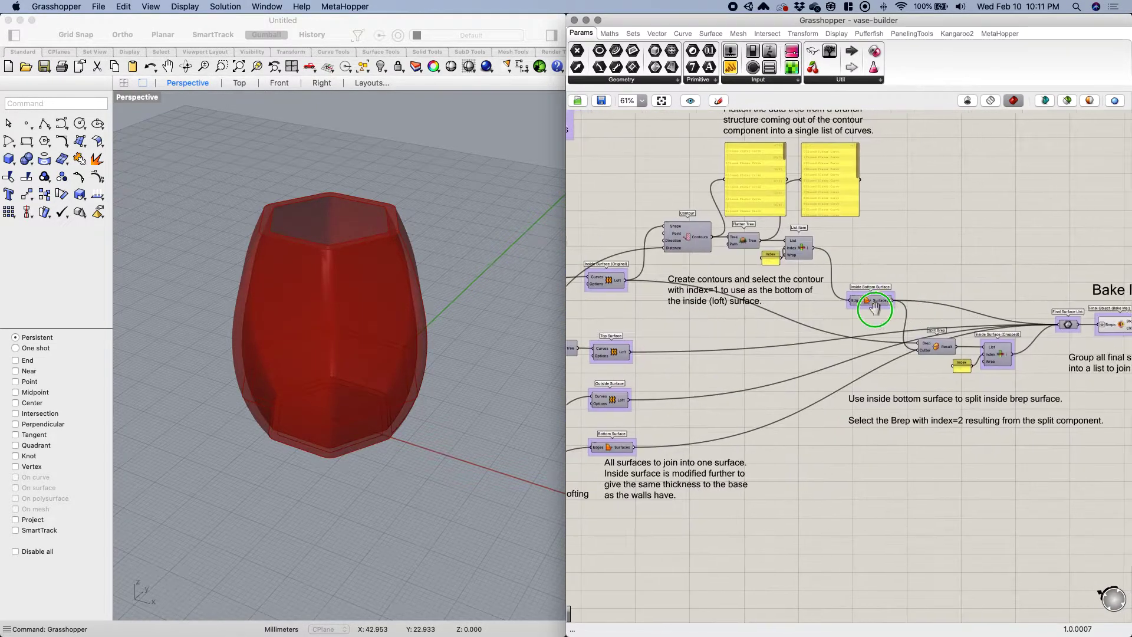
Bake the Final Object brep join component and move the baked vase clear of the preview along the ground.
{"action": "left_click", "coordinate": [1001, 324]}
{"action": "key", "text": "space"}
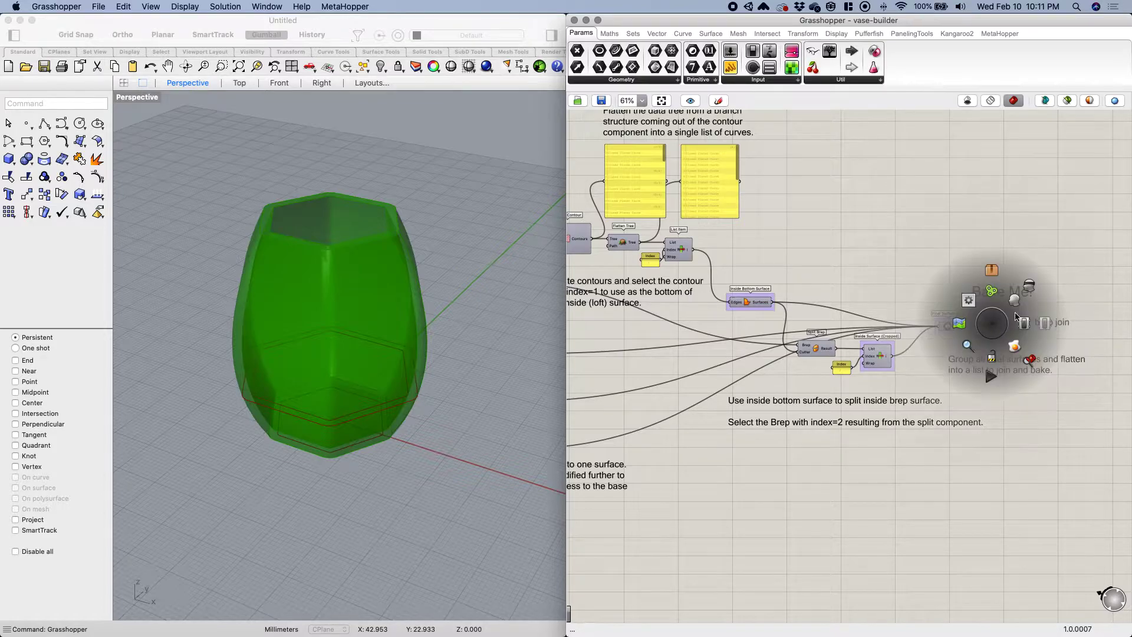
{"action": "left_click", "coordinate": [1016, 347]}
{"action": "left_click", "coordinate": [328, 344]}
{"action": "left_click", "coordinate": [326, 343]}
{"action": "scroll", "coordinate": [361, 320], "scroll_direction": "down", "scroll_amount": 8}
{"action": "left_click_drag", "start_coordinate": [399, 338], "coordinate": [509, 377]}
{"action": "left_click", "coordinate": [404, 302]}
Set the Perspective viewport's display mode to Ghosted and zoom to the baked vase.
{"action": "left_click", "coordinate": [144, 101]}
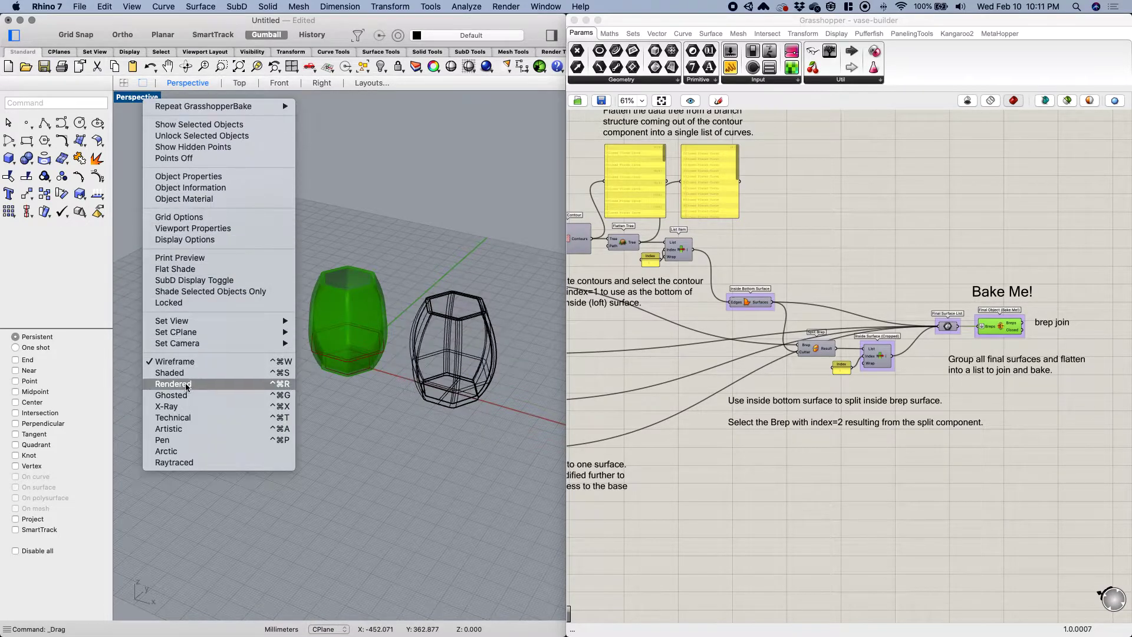
{"action": "left_click", "coordinate": [200, 390]}
{"action": "left_click", "coordinate": [459, 344]}
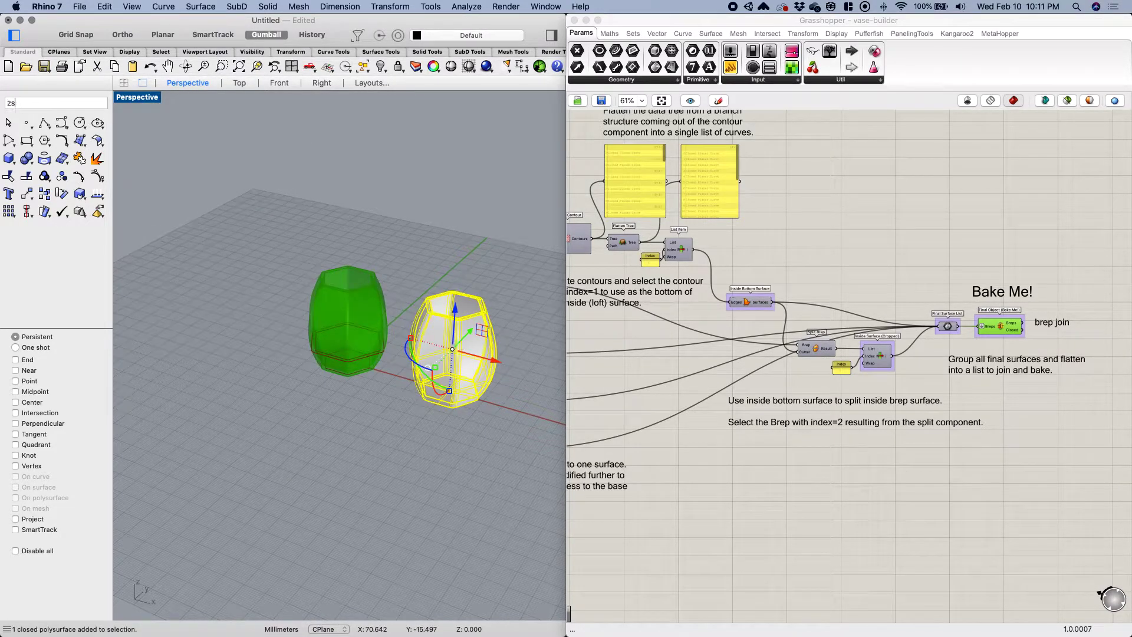
{"action": "type", "text": "zs"}
{"action": "key", "text": "Return"}
Inspect the baked vase's rim, walls and base from several angles.
{"action": "left_click", "coordinate": [527, 285]}
{"action": "right_click_drag", "start_coordinate": [527, 285], "coordinate": [406, 462]}
{"action": "right_click_drag", "start_coordinate": [441, 270], "coordinate": [433, 312]}
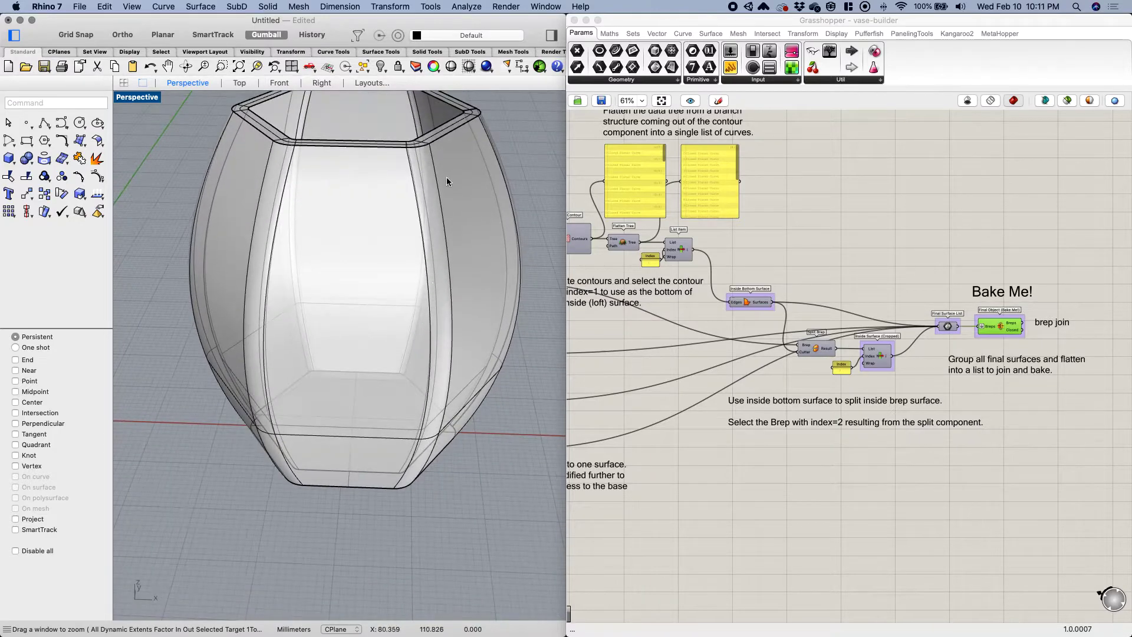
{"action": "scroll", "coordinate": [421, 197], "scroll_direction": "down", "scroll_amount": 6}
{"action": "scroll", "coordinate": [372, 177], "scroll_direction": "up", "scroll_amount": 5}
{"action": "right_click_drag", "start_coordinate": [427, 203], "coordinate": [405, 291]}
{"action": "left_click", "coordinate": [402, 290]}
{"action": "mouse_move", "coordinate": [505, 414]}
{"action": "right_mouse_down"}
{"action": "mouse_move", "coordinate": [448, 397]}
{"action": "mouse_move", "coordinate": [511, 419]}
{"action": "right_mouse_up"}
{"action": "left_click", "coordinate": [504, 377]}
{"action": "right_click_drag", "start_coordinate": [503, 378], "coordinate": [425, 260]}
Delete the baked vase and bring the preview vase back into view.
{"action": "left_click", "coordinate": [425, 260]}
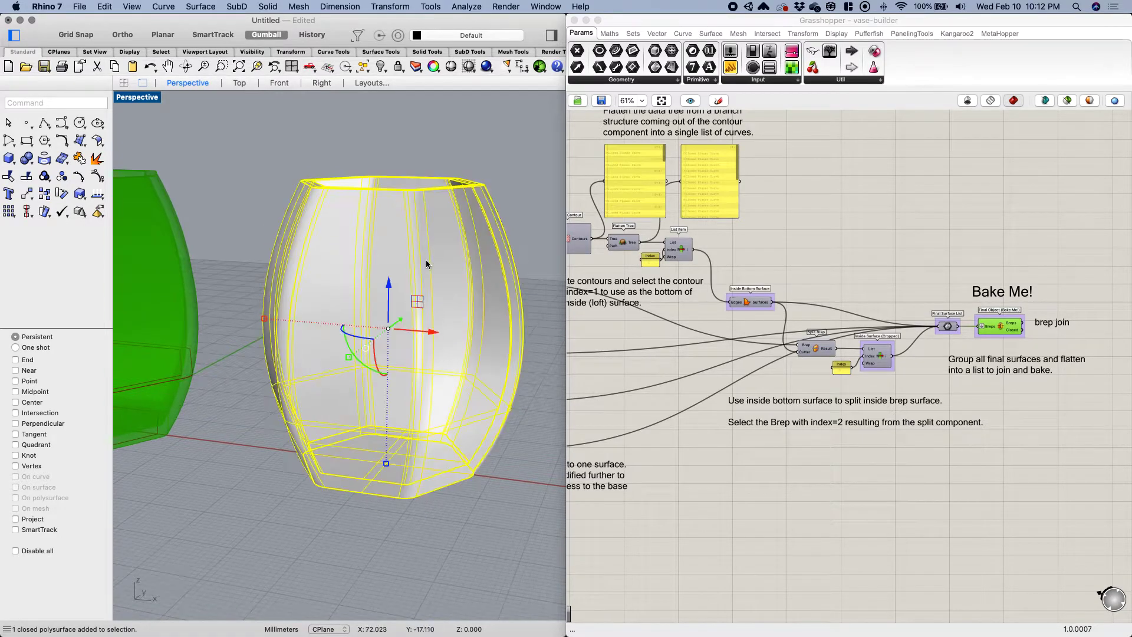
{"action": "key", "text": "Delete"}
{"action": "scroll", "coordinate": [443, 294], "scroll_direction": "down", "scroll_amount": 5}
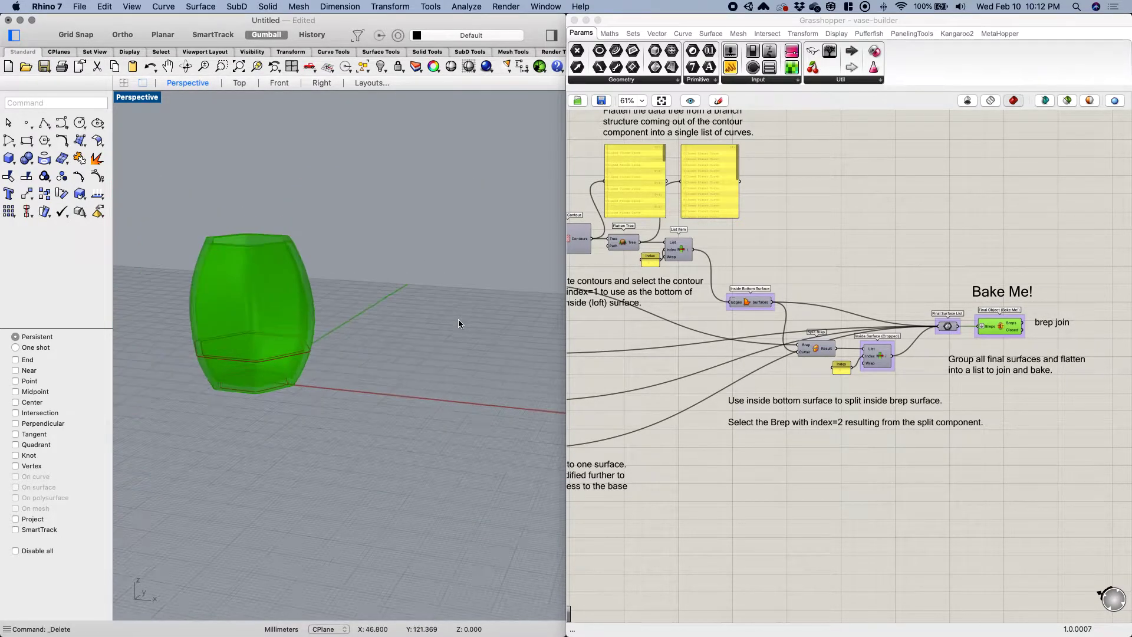
{"action": "right_click_drag", "start_coordinate": [458, 323], "coordinate": [275, 289]}
{"action": "scroll", "coordinate": [300, 283], "scroll_direction": "up", "scroll_amount": 8}
{"action": "right_click_drag", "start_coordinate": [346, 267], "coordinate": [381, 285]}
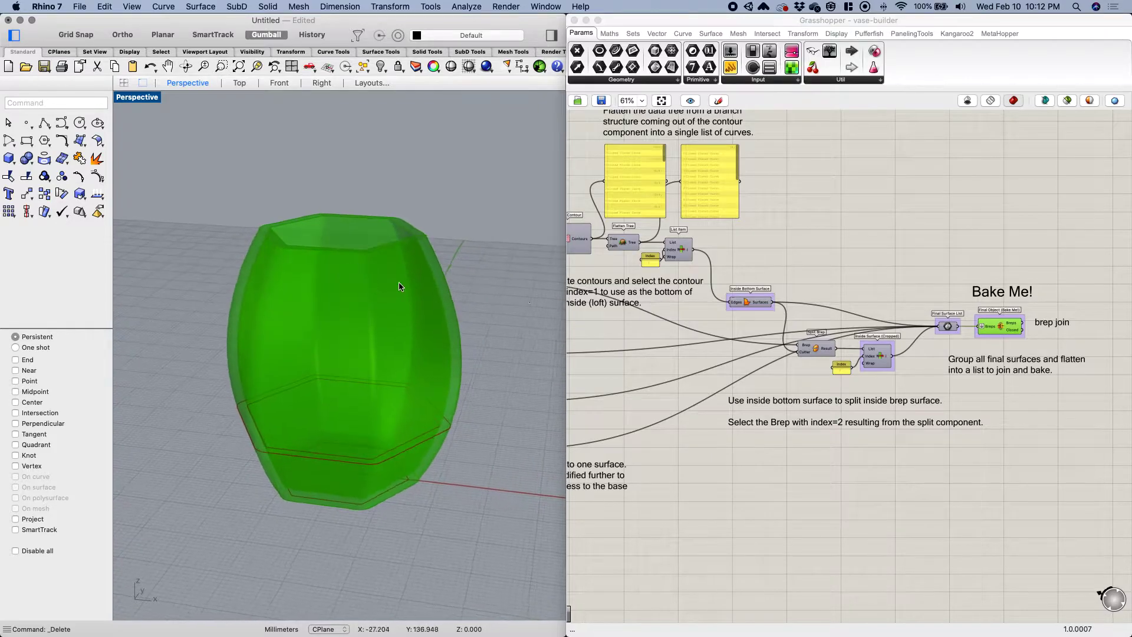
Review the Top, Middle and Bottom Polygon groups of the definition against the vase preview.
{"action": "left_click", "coordinate": [759, 258]}
{"action": "right_click_drag", "start_coordinate": [780, 267], "coordinate": [943, 268]}
{"action": "right_click_drag", "start_coordinate": [802, 300], "coordinate": [922, 309]}
{"action": "right_click_drag", "start_coordinate": [676, 240], "coordinate": [782, 239]}
{"action": "right_click_drag", "start_coordinate": [642, 194], "coordinate": [785, 194]}
{"action": "right_click_drag", "start_coordinate": [672, 386], "coordinate": [744, 375]}
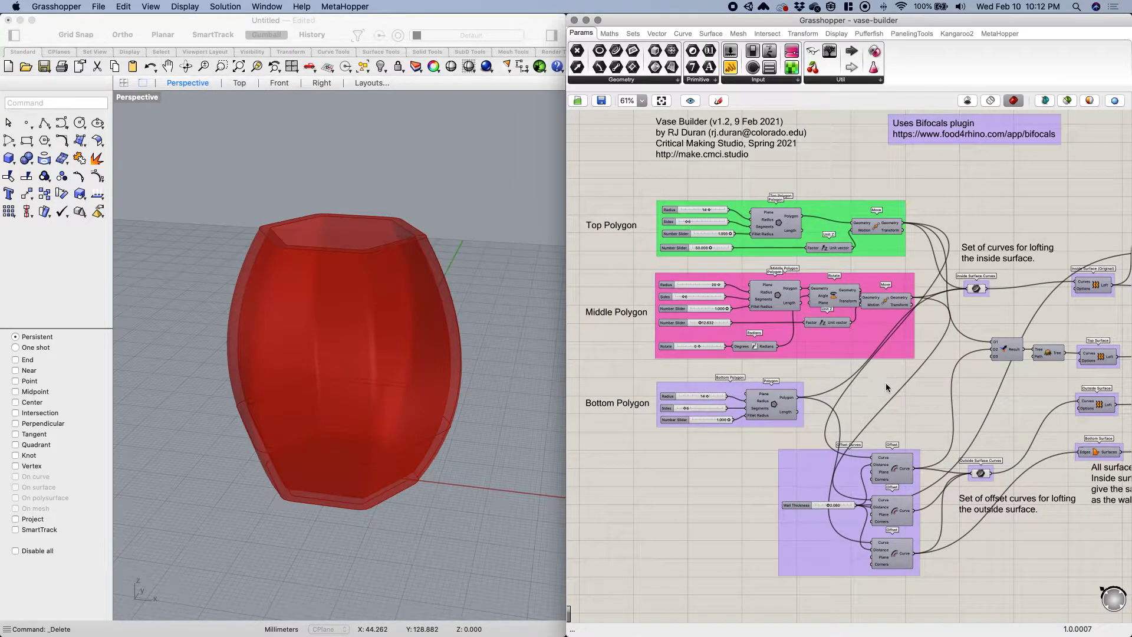
{"action": "right_click_drag", "start_coordinate": [868, 384], "coordinate": [847, 390]}
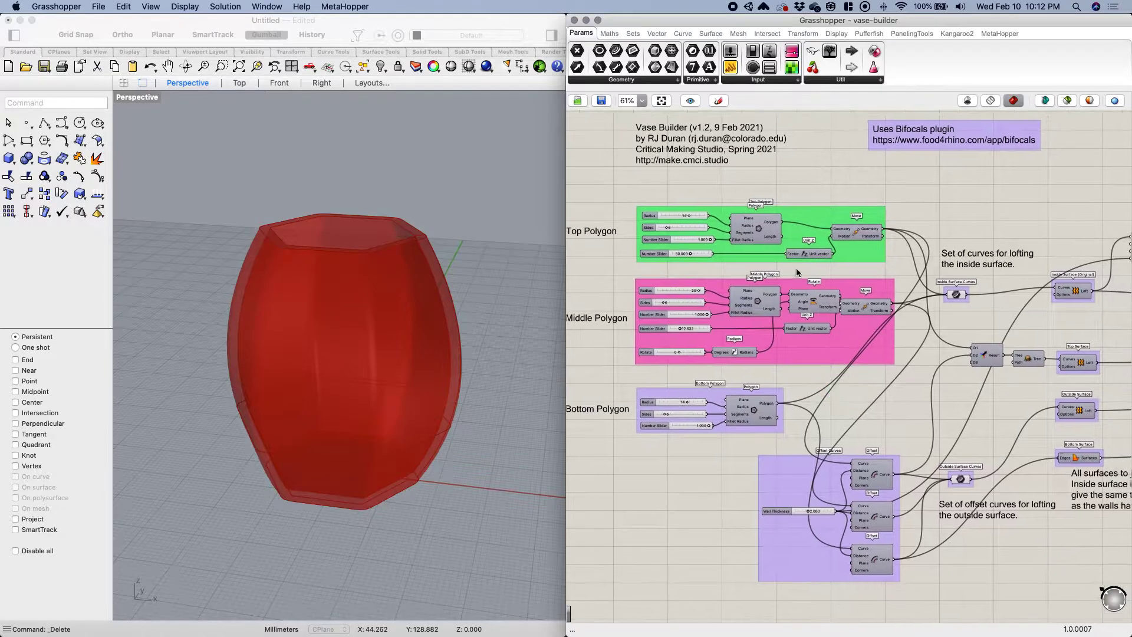
{"action": "right_click_drag", "start_coordinate": [739, 236], "coordinate": [755, 229]}
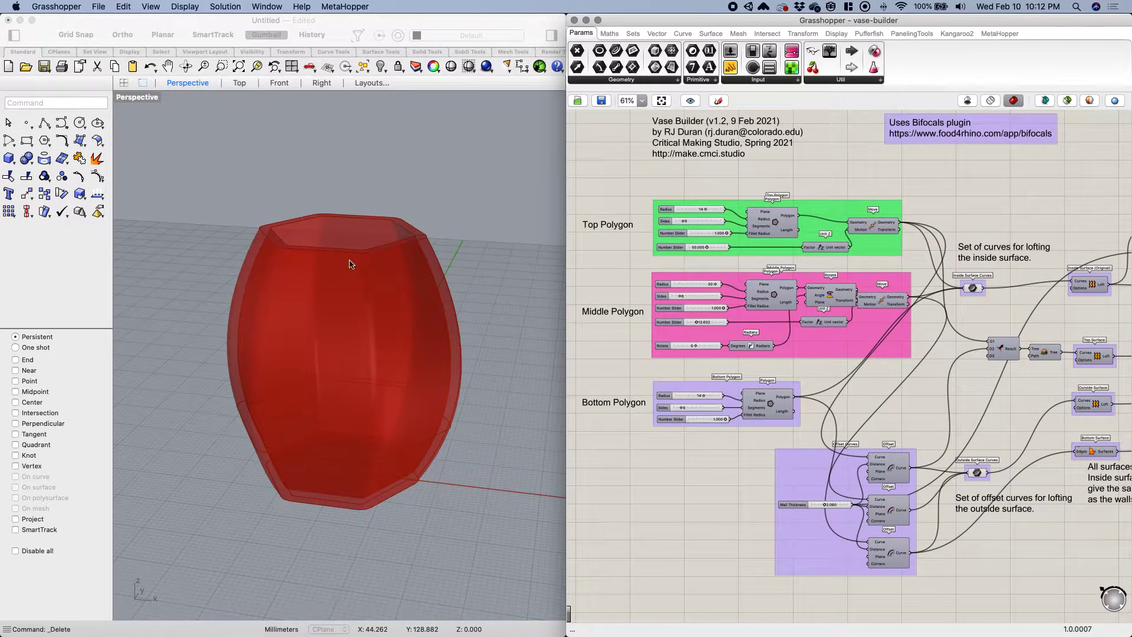
Turn off the preview of all components downstream of the polygon and offset groups.
{"action": "scroll", "coordinate": [957, 261], "scroll_direction": "down", "scroll_amount": 5}
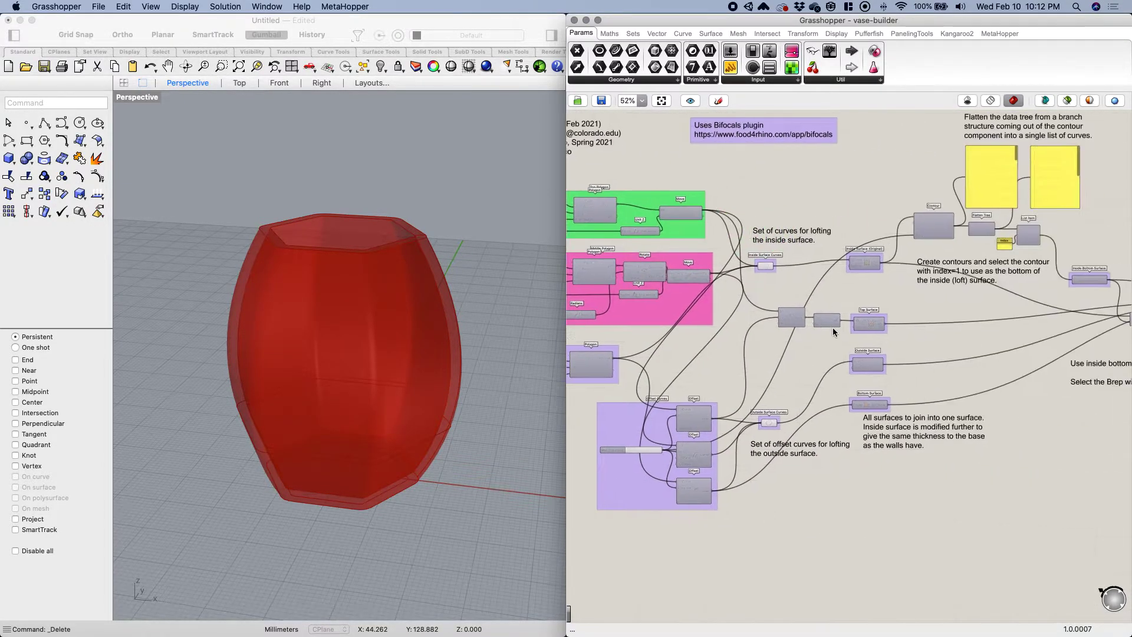
{"action": "left_click_drag", "start_coordinate": [1062, 396], "coordinate": [794, 253]}
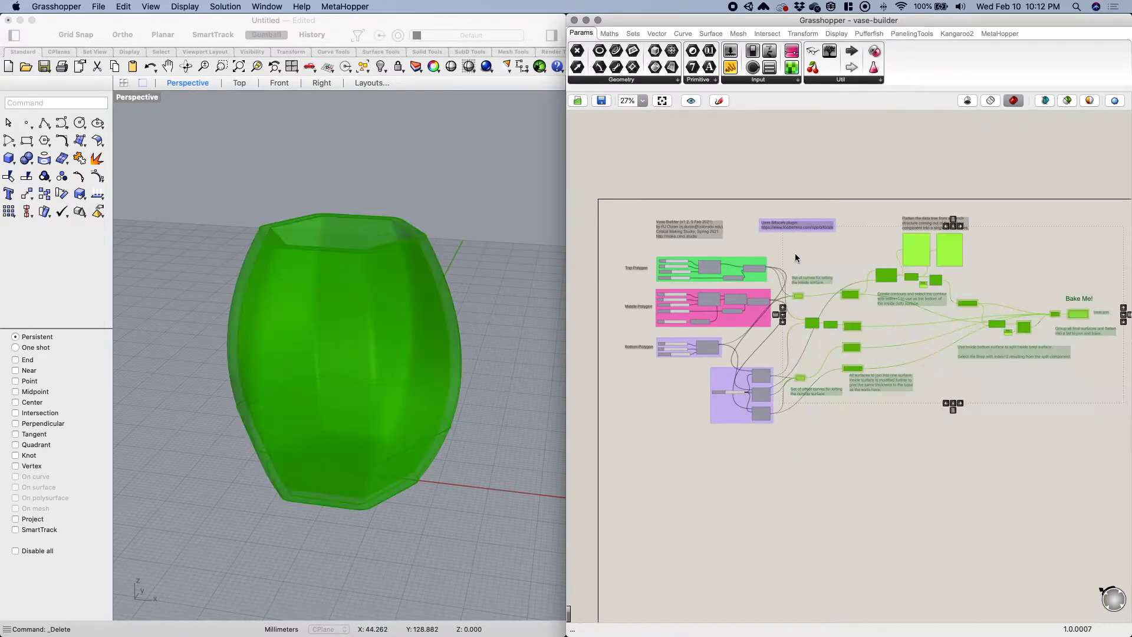
{"action": "key", "text": "space"}
{"action": "left_click", "coordinate": [832, 218]}
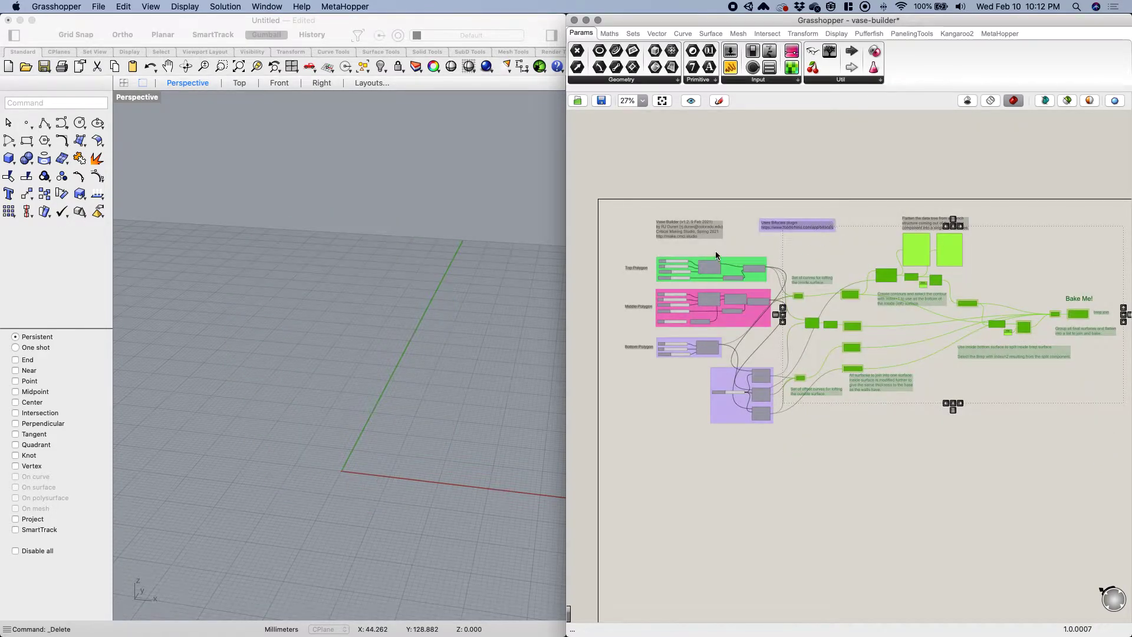
Turn on the preview of the Polygon components in the Top, Middle and Bottom Polygon groups.
{"action": "scroll", "coordinate": [687, 256], "scroll_direction": "up", "scroll_amount": 5}
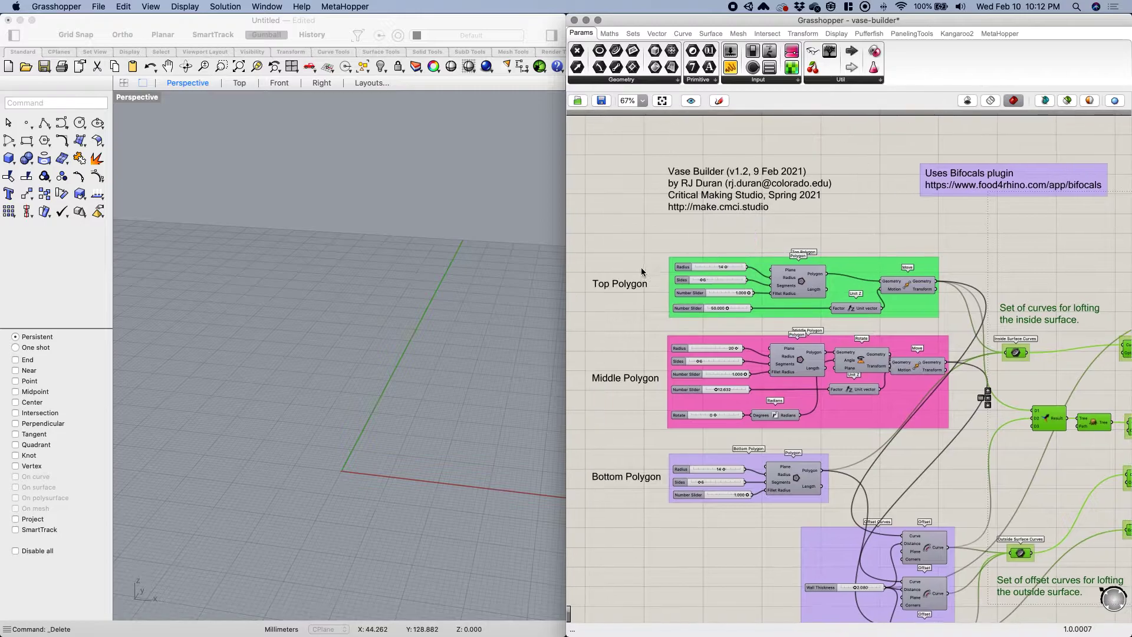
{"action": "left_click", "coordinate": [797, 278]}
{"action": "key", "text": "space"}
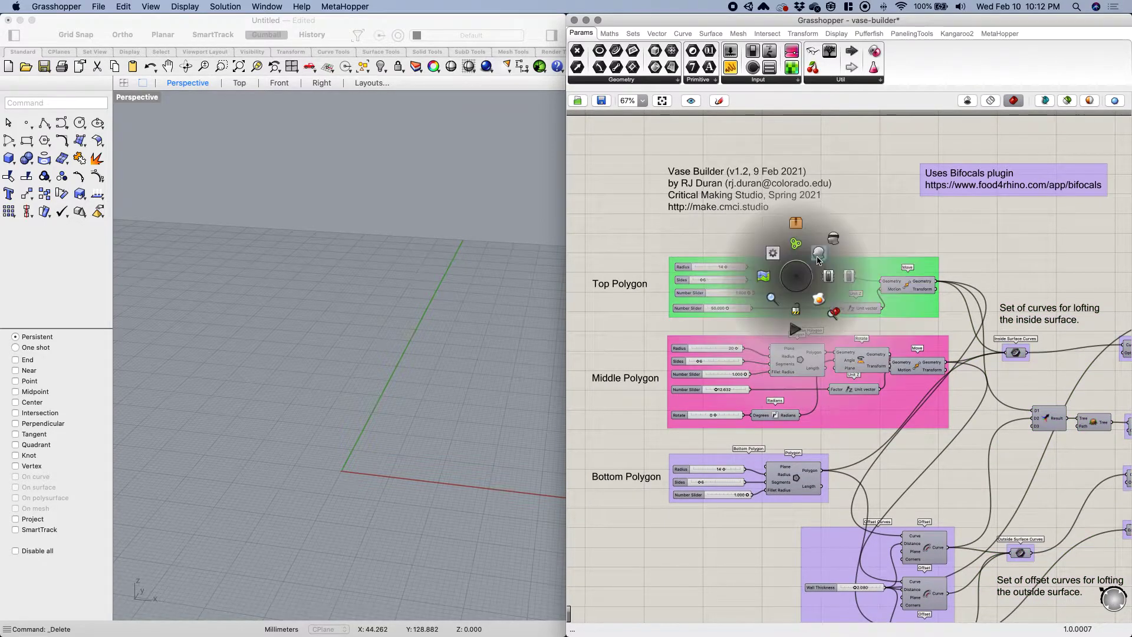
{"action": "left_click", "coordinate": [817, 256]}
{"action": "left_click", "coordinate": [818, 360]}
{"action": "key", "text": "space"}
{"action": "left_click", "coordinate": [822, 333]}
{"action": "left_click", "coordinate": [781, 472]}
{"action": "key", "text": "space"}
{"action": "left_click", "coordinate": [804, 445]}
{"action": "mouse_move", "coordinate": [412, 501]}
{"action": "right_mouse_down"}
{"action": "mouse_move", "coordinate": [404, 473]}
{"action": "mouse_move", "coordinate": [378, 501]}
{"action": "mouse_move", "coordinate": [392, 493]}
{"action": "right_mouse_up"}
Highlight the Top, Middle and Bottom Polygon components one after another to compare their curves in the viewport.
{"action": "left_click", "coordinate": [811, 223]}
{"action": "left_click", "coordinate": [799, 279]}
{"action": "left_click", "coordinate": [804, 351]}
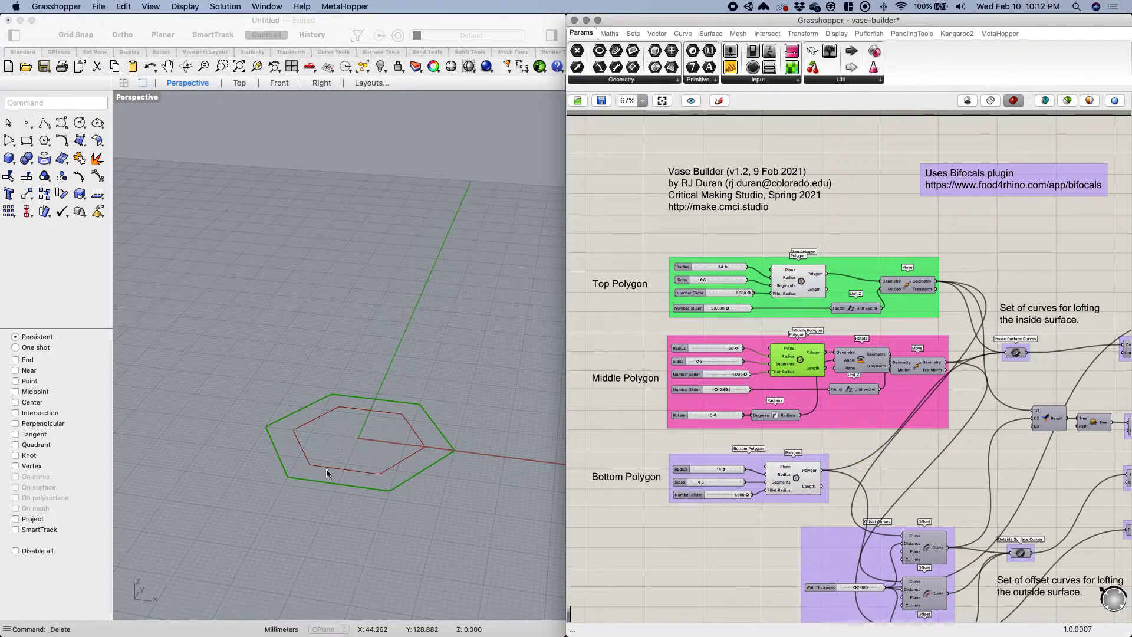
{"action": "mouse_move", "coordinate": [373, 468]}
{"action": "right_mouse_down"}
{"action": "mouse_move", "coordinate": [354, 436]}
{"action": "mouse_move", "coordinate": [377, 459]}
{"action": "right_mouse_up"}
{"action": "right_click_drag", "start_coordinate": [782, 273], "coordinate": [729, 270]}
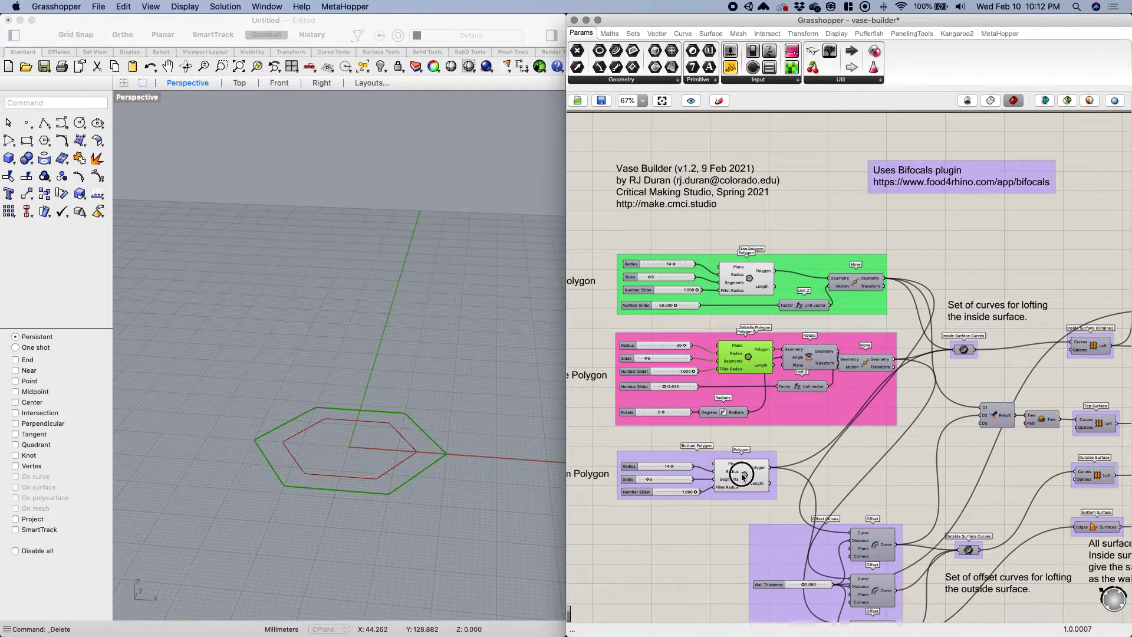
{"action": "left_click", "coordinate": [744, 475]}
Turn off the preview of the Polygon components in the Middle and Top Polygon groups.
{"action": "middle_click", "coordinate": [755, 371]}
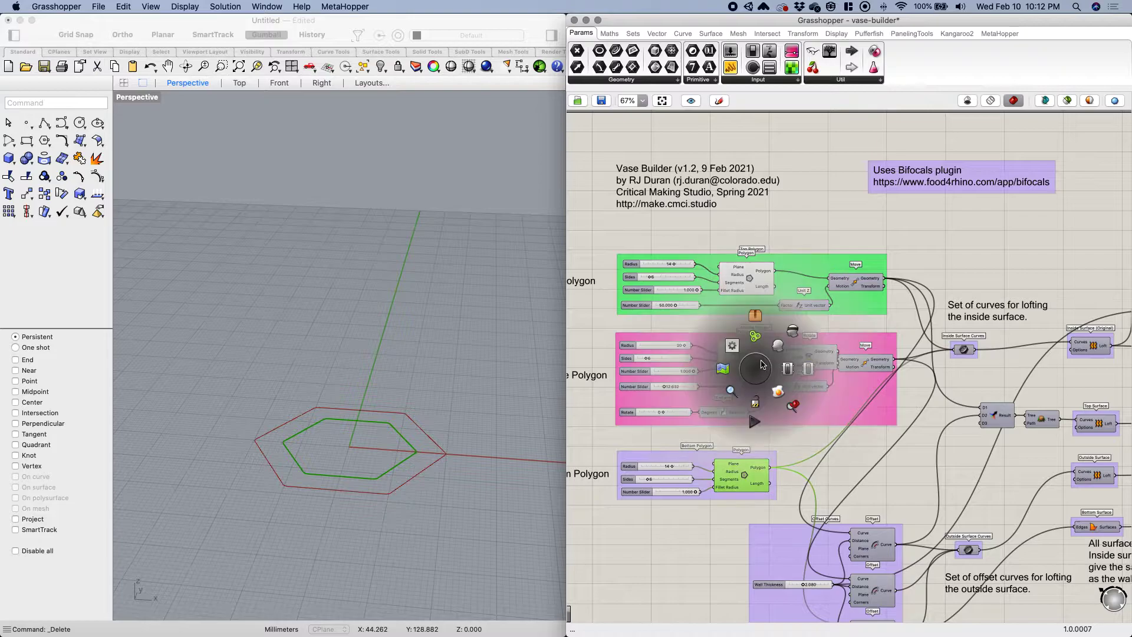
{"action": "left_click", "coordinate": [746, 357]}
{"action": "middle_click", "coordinate": [748, 353]}
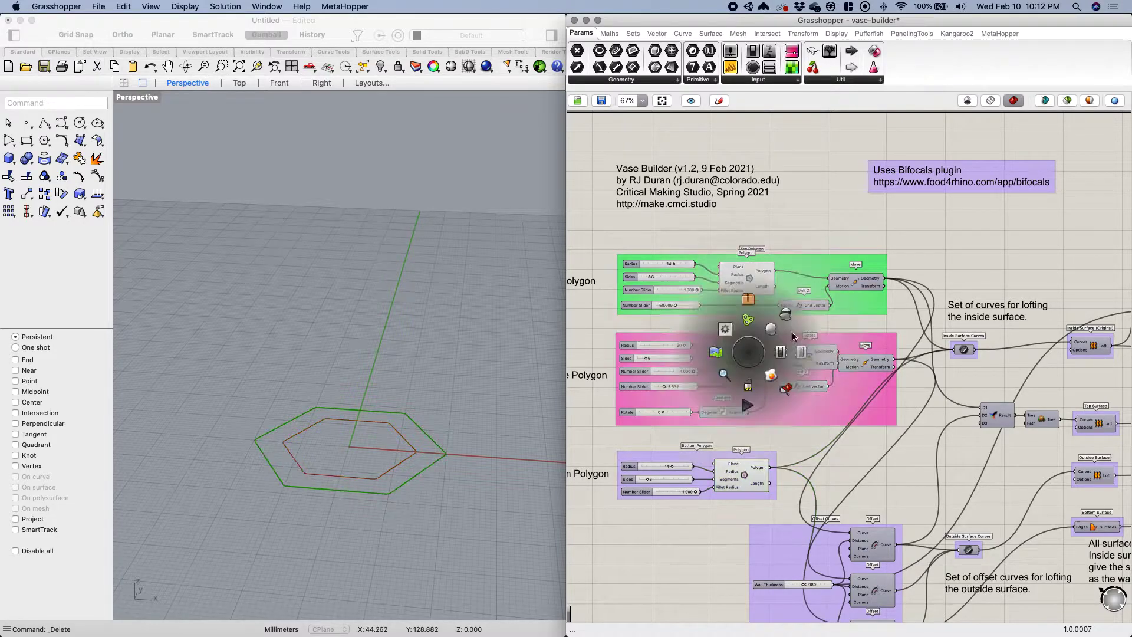
{"action": "left_click", "coordinate": [747, 272]}
{"action": "middle_click", "coordinate": [749, 270]}
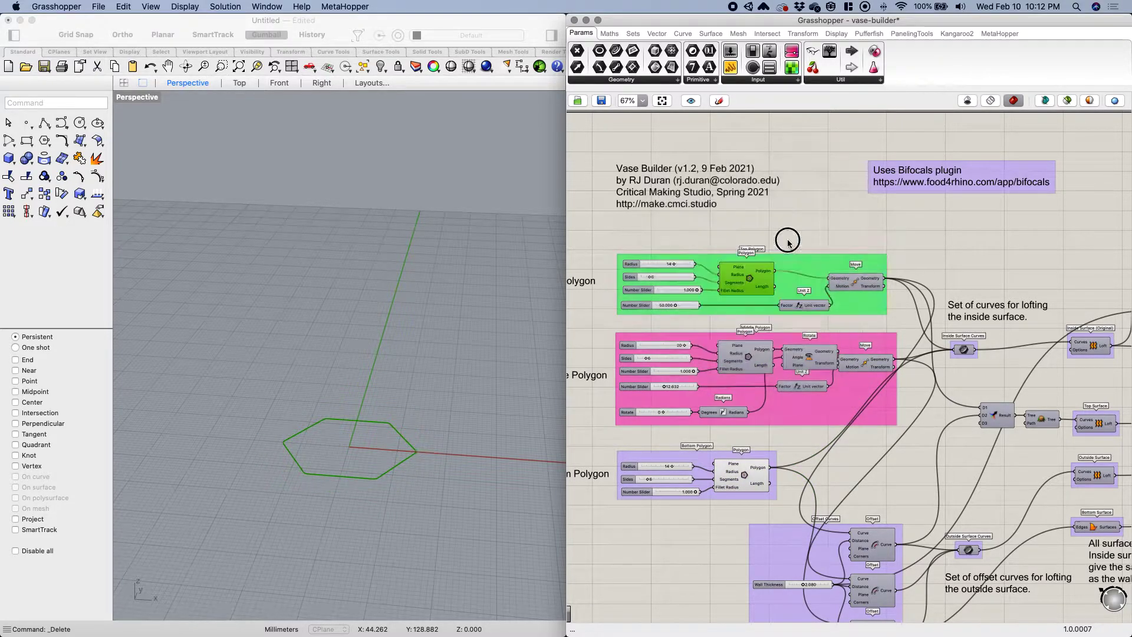
{"action": "left_click", "coordinate": [789, 244]}
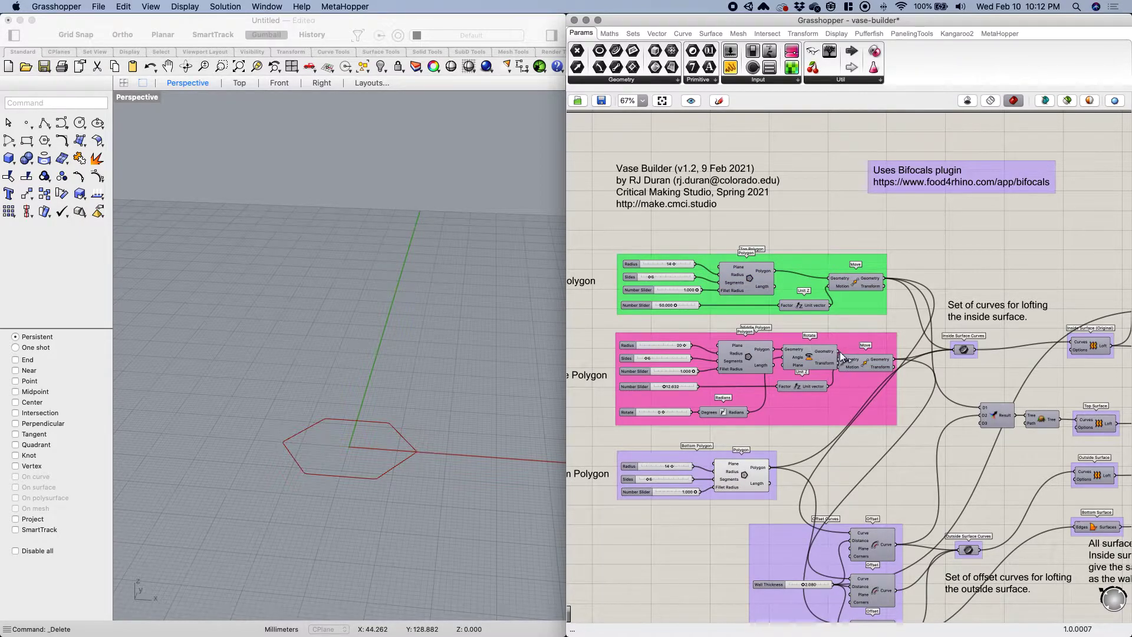
Turn on the preview of the Move components in the Middle and Top Polygon groups.
{"action": "left_click", "coordinate": [860, 281]}
{"action": "left_click", "coordinate": [866, 366]}
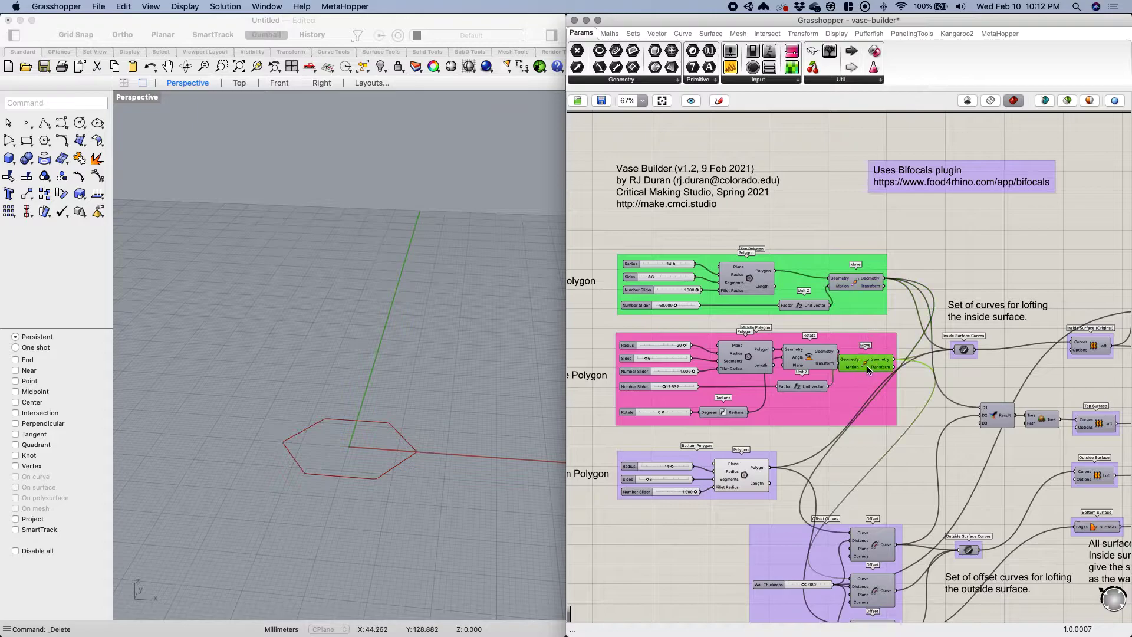
{"action": "middle_click", "coordinate": [867, 366]}
{"action": "left_click", "coordinate": [891, 345]}
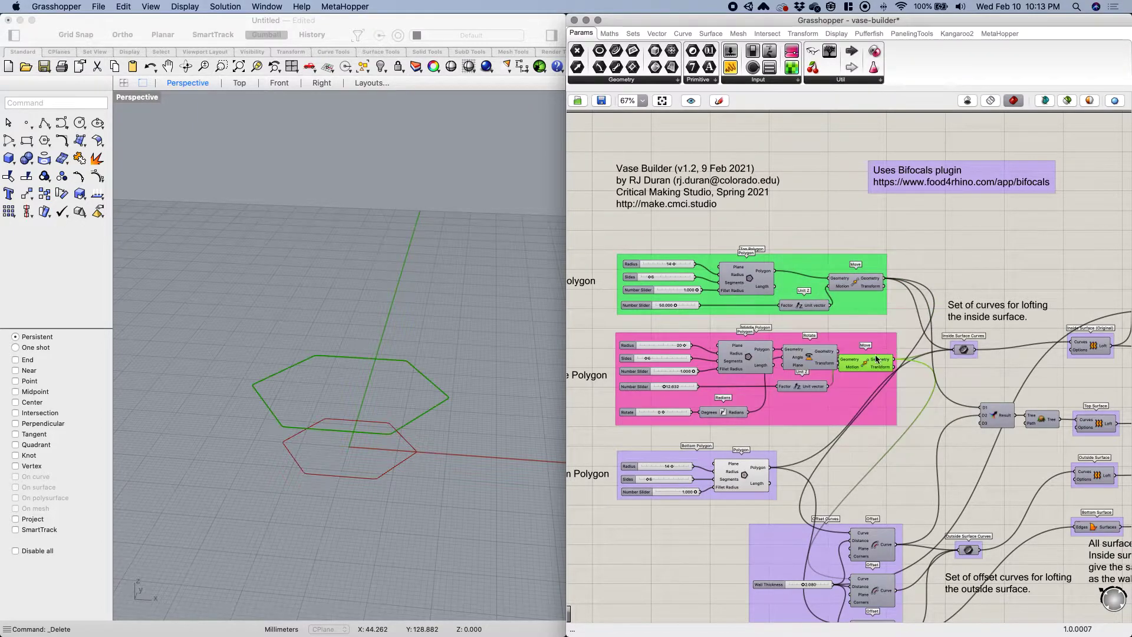
{"action": "left_click", "coordinate": [861, 281]}
{"action": "middle_click", "coordinate": [861, 281]}
{"action": "left_click", "coordinate": [881, 262]}
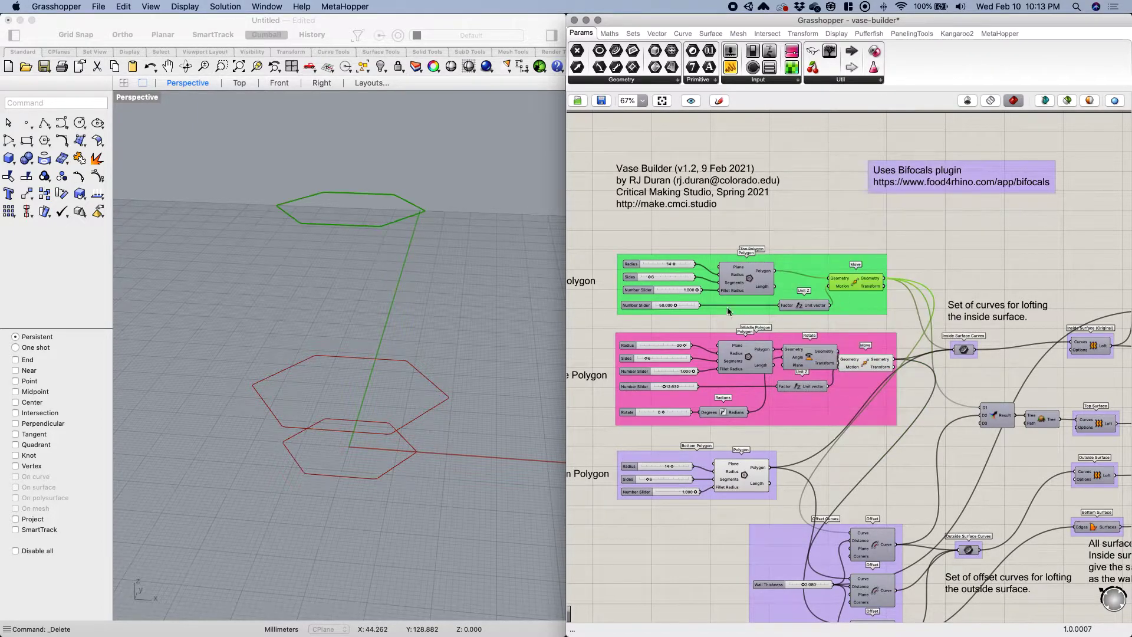
Examine the stacked polygons in the viewport and trace the Move outputs to the curves for lofting the inside surface.
{"action": "right_click_drag", "start_coordinate": [413, 361], "coordinate": [430, 345]}
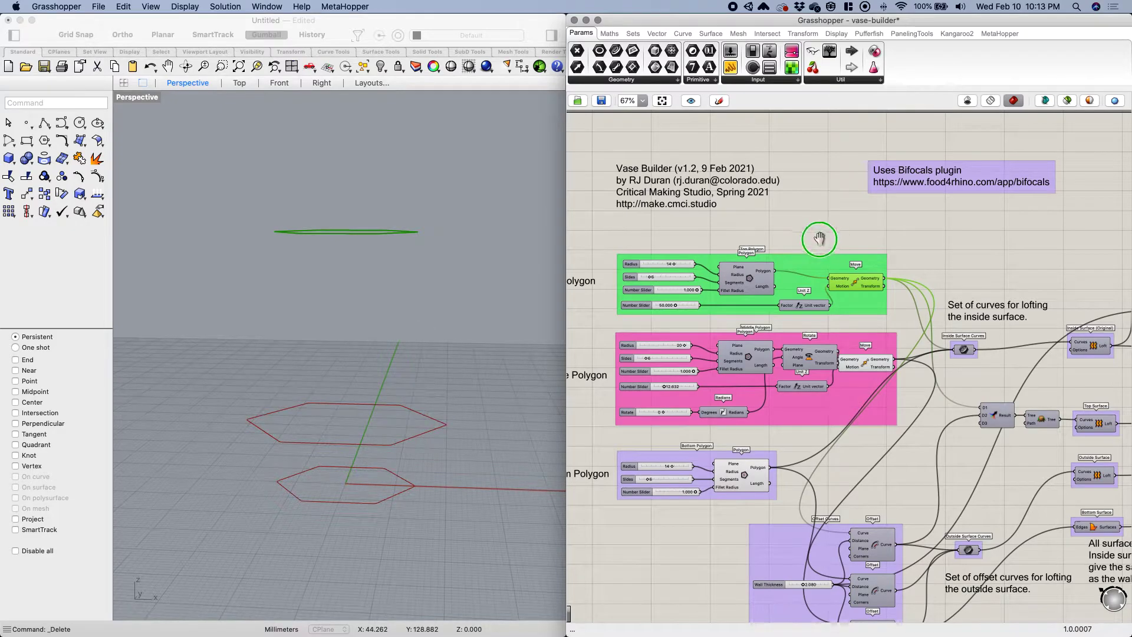
{"action": "right_click_drag", "start_coordinate": [821, 235], "coordinate": [787, 225]}
{"action": "left_click", "coordinate": [724, 264]}
{"action": "left_click", "coordinate": [730, 333]}
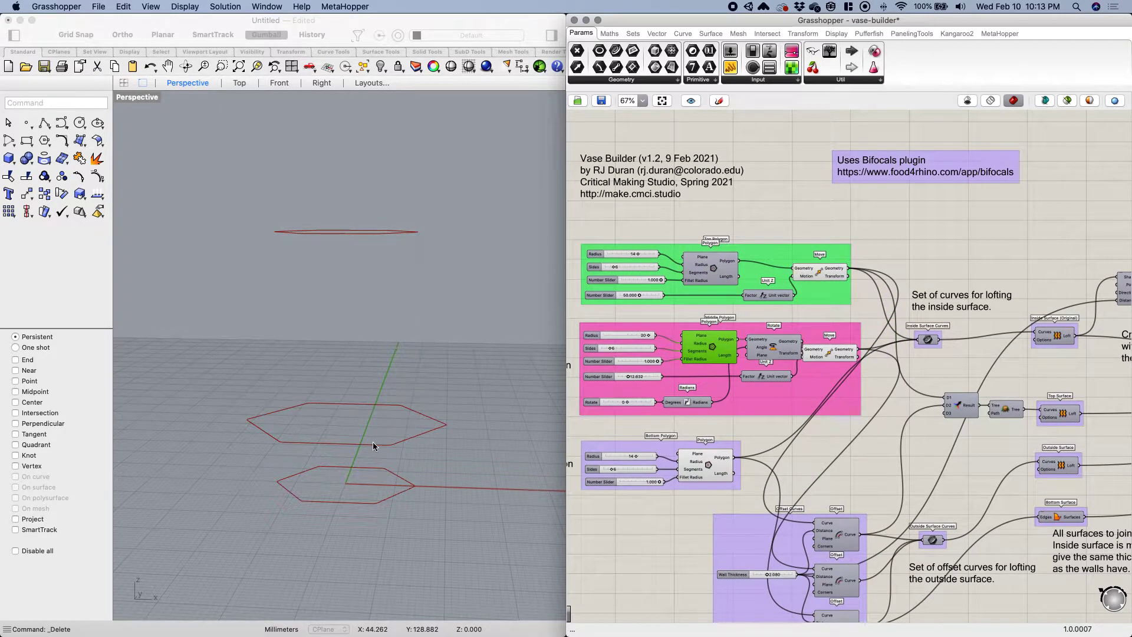
{"action": "right_click_drag", "start_coordinate": [729, 418], "coordinate": [674, 417]}
{"action": "right_click_drag", "start_coordinate": [761, 405], "coordinate": [670, 404]}
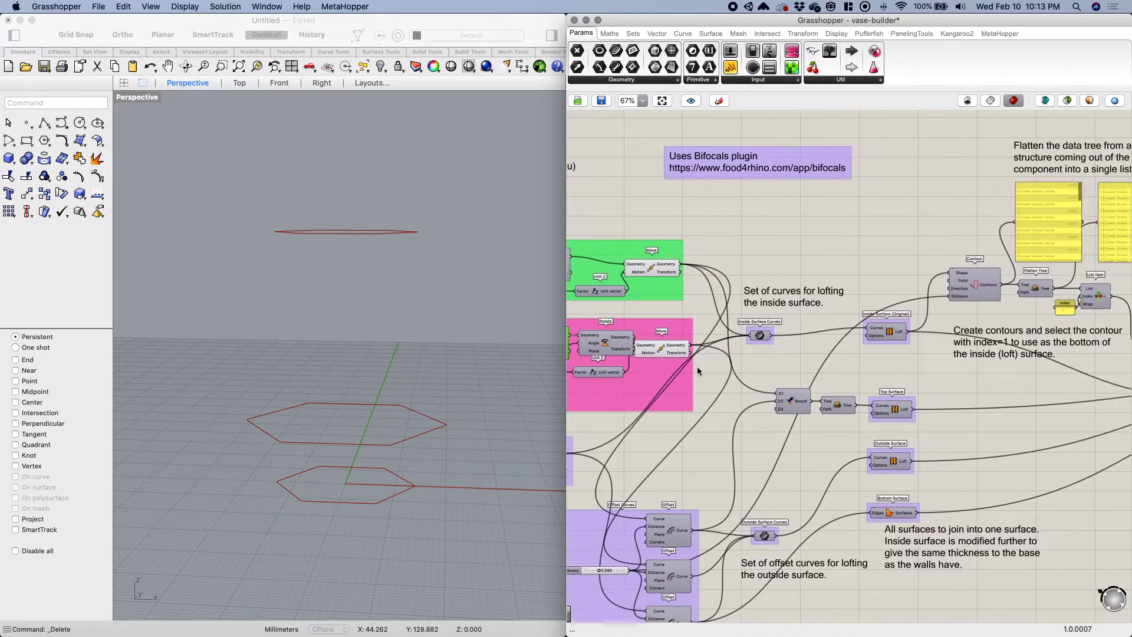
{"action": "right_click_drag", "start_coordinate": [704, 362], "coordinate": [704, 338]}
{"action": "mouse_move", "coordinate": [359, 277]}
{"action": "right_mouse_down"}
{"action": "mouse_move", "coordinate": [366, 308]}
{"action": "mouse_move", "coordinate": [367, 299]}
{"action": "right_mouse_up"}
Turn off the preview of the Top and Middle group Move components and the Bottom Polygon component.
{"action": "left_click", "coordinate": [759, 310]}
{"action": "left_click", "coordinate": [659, 237]}
{"action": "middle_click", "coordinate": [660, 242]}
{"action": "left_click", "coordinate": [699, 220]}
{"action": "left_click", "coordinate": [657, 323]}
{"action": "middle_click", "coordinate": [657, 323]}
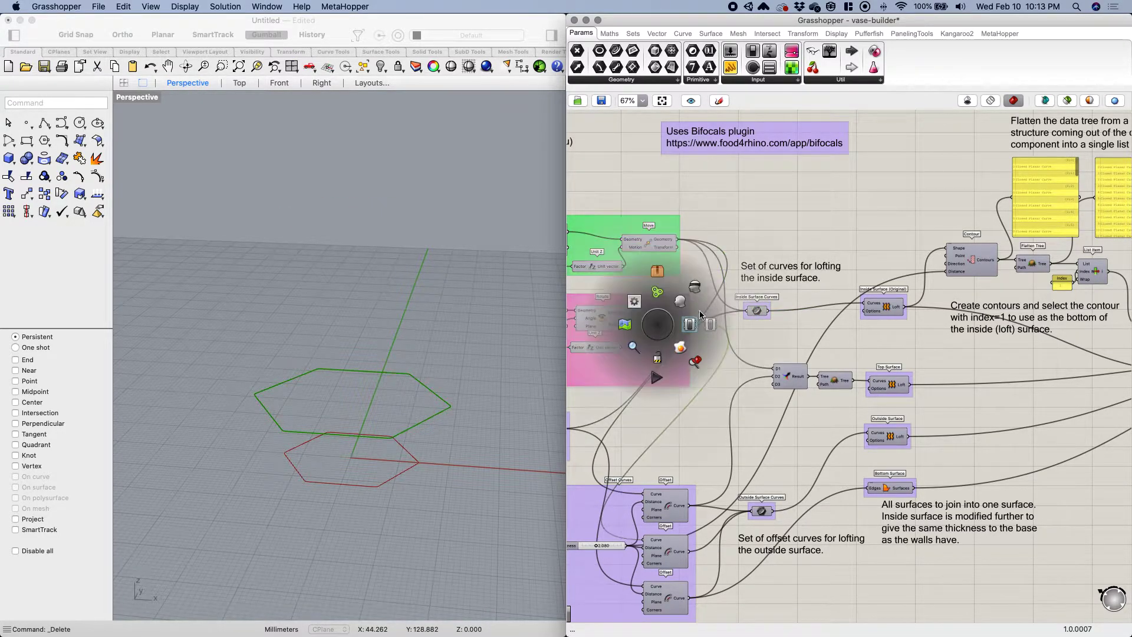
{"action": "left_click", "coordinate": [694, 287]}
{"action": "right_click_drag", "start_coordinate": [668, 455], "coordinate": [769, 431]}
{"action": "left_click", "coordinate": [641, 408]}
{"action": "middle_click", "coordinate": [641, 407]}
{"action": "left_click", "coordinate": [679, 371]}
Turn on the preview of the Inside Surface Curves parameter and shift it slightly toward the Inside Surface loft.
{"action": "right_click_drag", "start_coordinate": [828, 378], "coordinate": [759, 367]}
{"action": "left_click", "coordinate": [761, 291]}
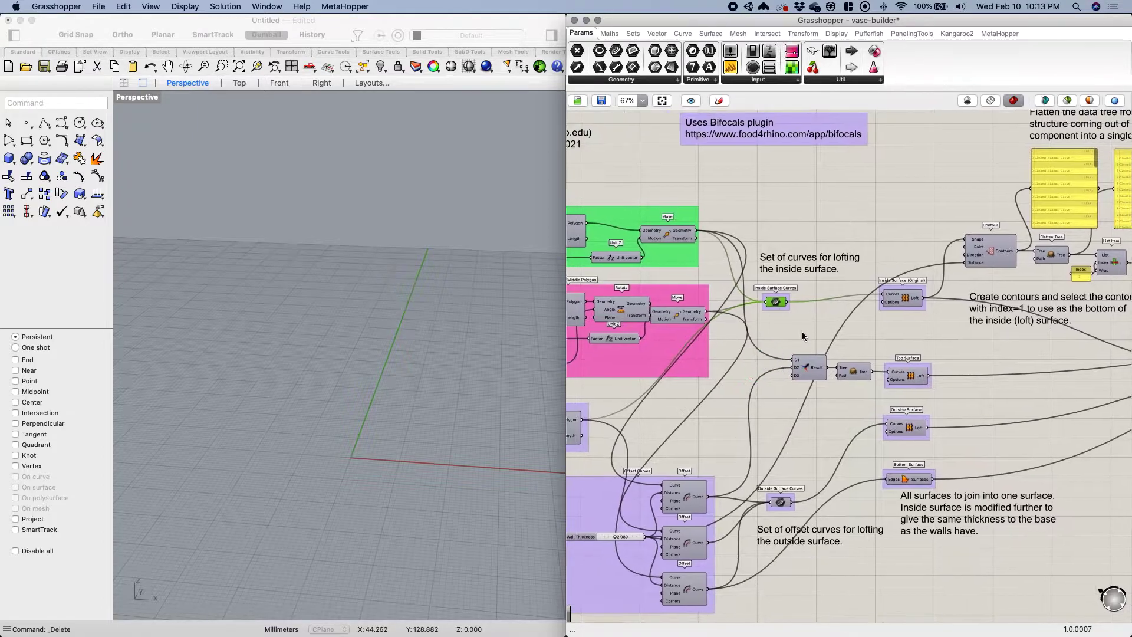
{"action": "middle_click", "coordinate": [805, 330]}
{"action": "left_click", "coordinate": [799, 311]}
{"action": "left_click_drag", "start_coordinate": [776, 302], "coordinate": [803, 307]}
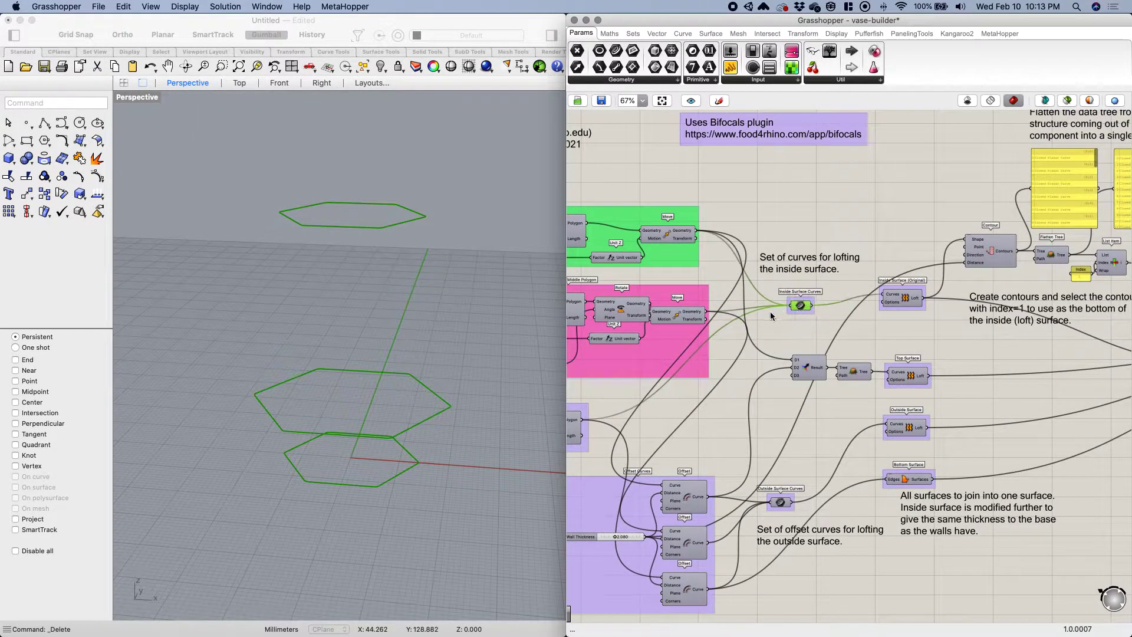
{"action": "right_click_drag", "start_coordinate": [427, 392], "coordinate": [423, 361]}
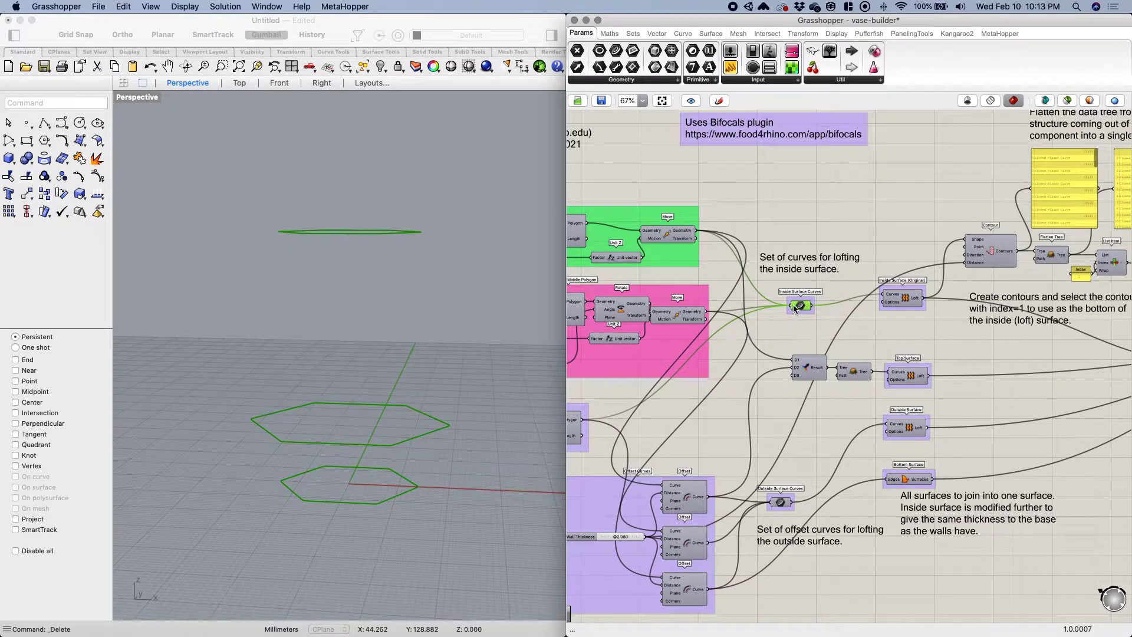
Turn on the preview of the Inside Surface (Original) loft and inspect the lofted shape in the perspective view.
{"action": "mouse_move", "coordinate": [793, 304]}
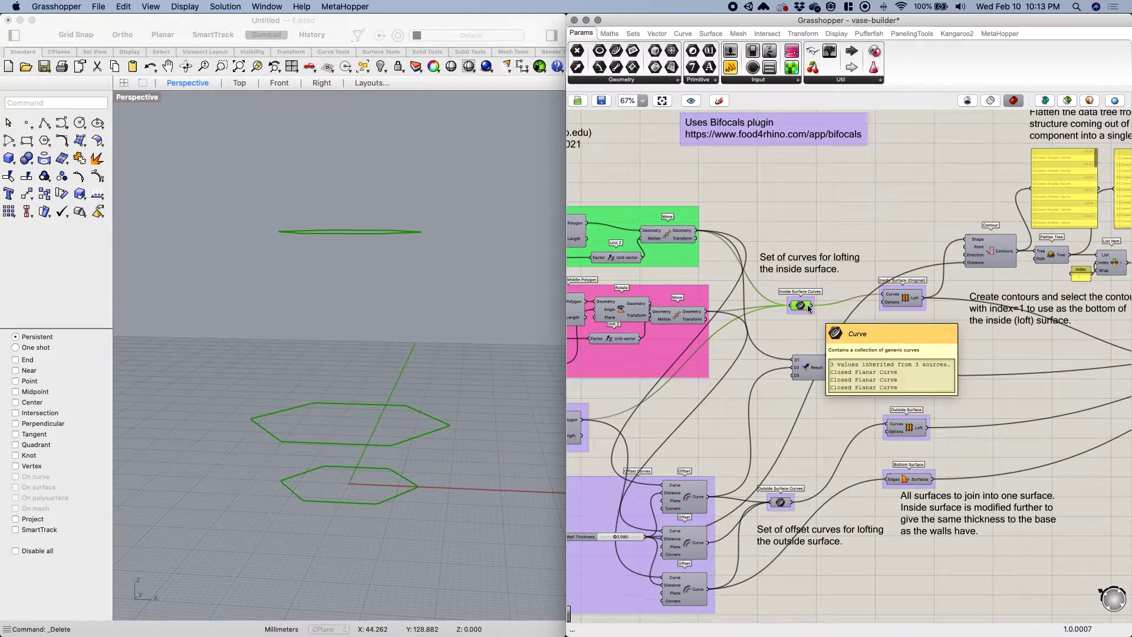
{"action": "right_click_drag", "start_coordinate": [806, 306], "coordinate": [778, 309]}
{"action": "left_click_drag", "start_coordinate": [778, 309], "coordinate": [787, 312]}
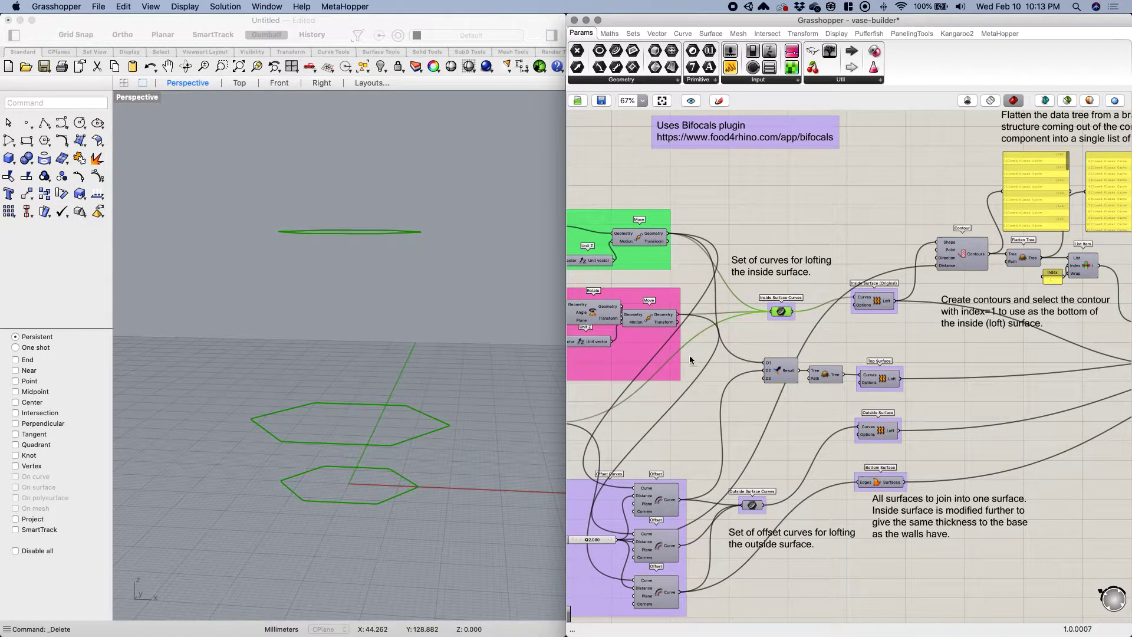
{"action": "scroll", "coordinate": [783, 314], "scroll_direction": "right", "scroll_amount": 5}
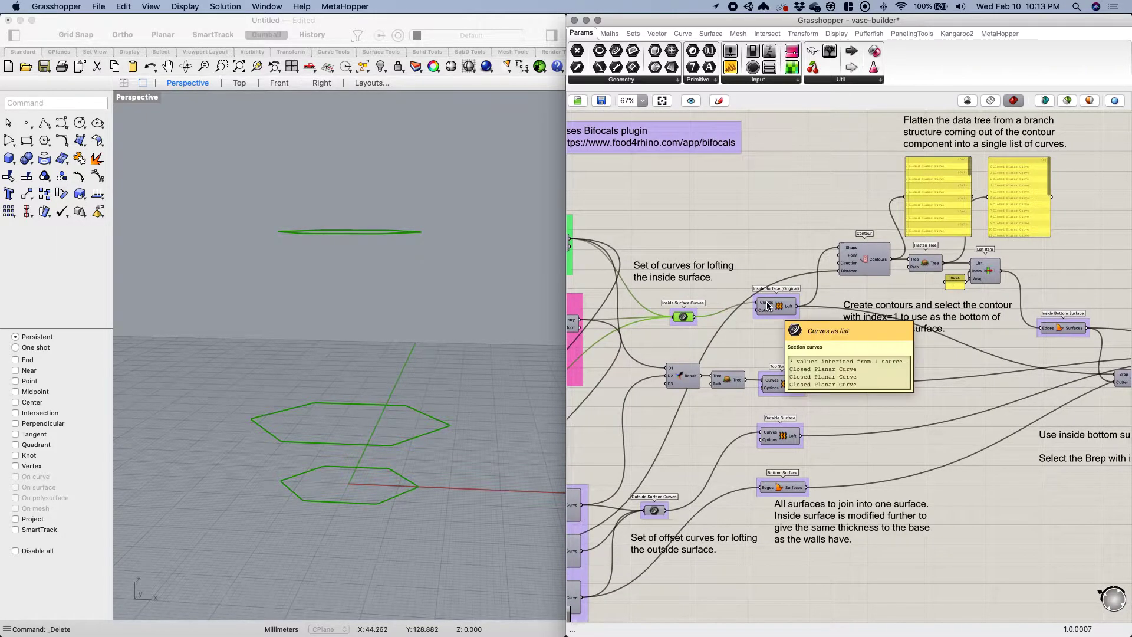
{"action": "middle_click", "coordinate": [768, 305]}
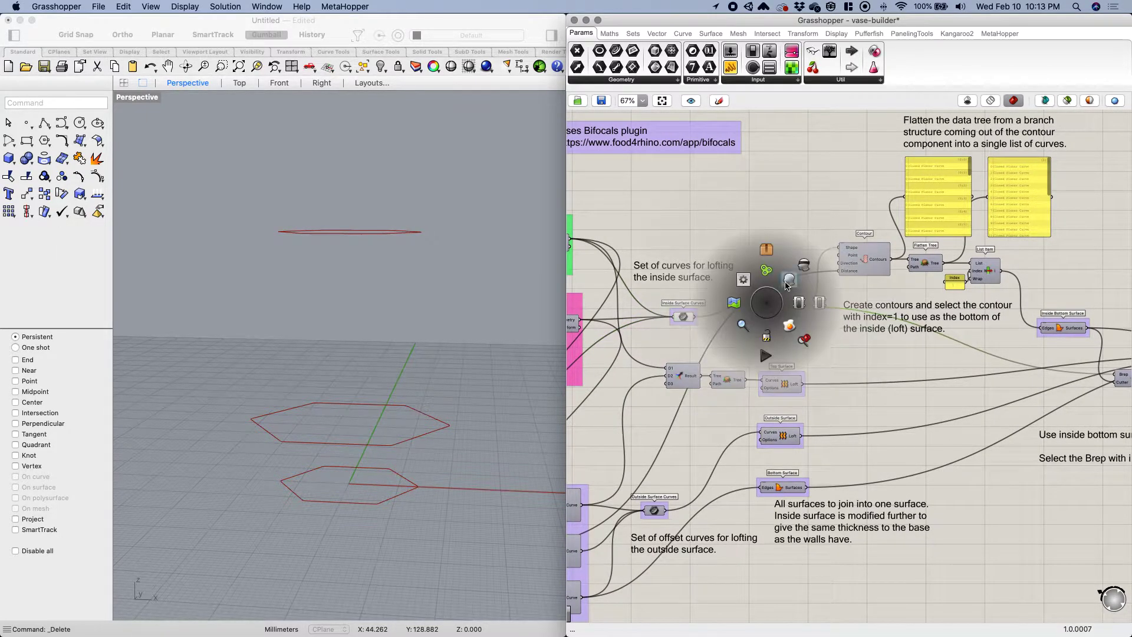
{"action": "left_click", "coordinate": [787, 282]}
{"action": "right_click_drag", "start_coordinate": [443, 339], "coordinate": [397, 413]}
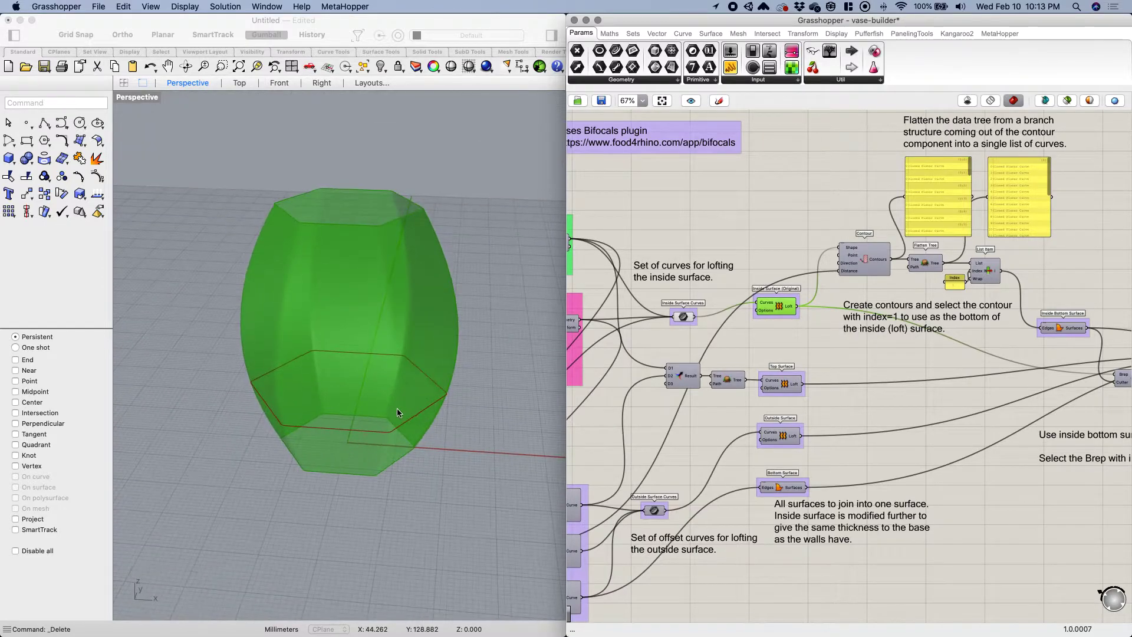
{"action": "right_click_drag", "start_coordinate": [454, 316], "coordinate": [372, 401]}
{"action": "scroll", "coordinate": [370, 401], "scroll_direction": "down", "scroll_amount": 2}
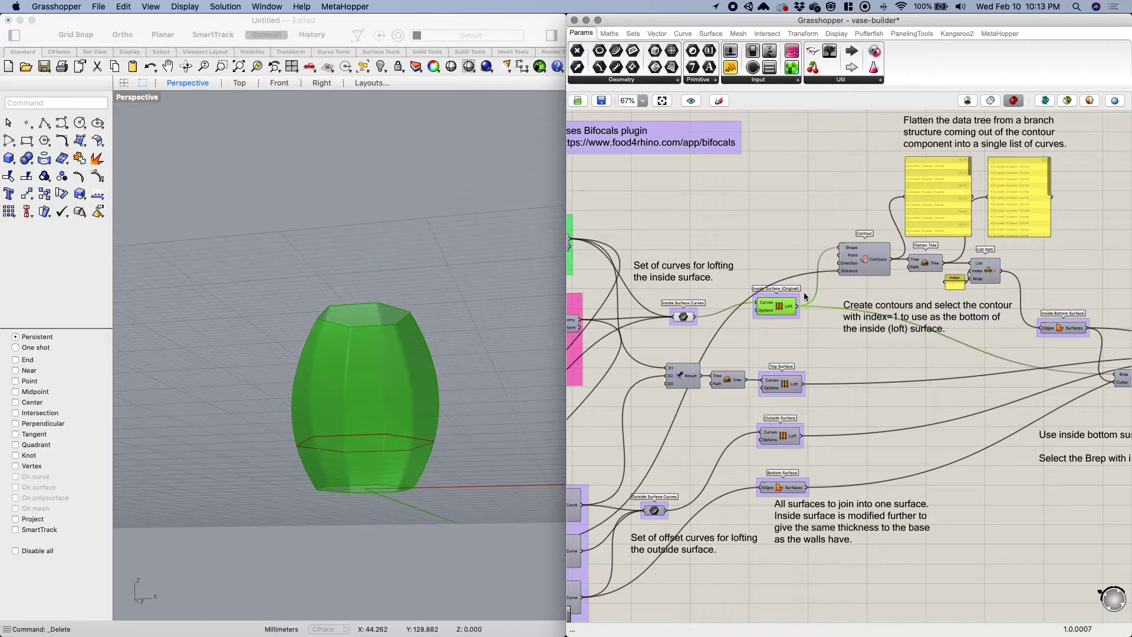
Bake the Inside Surface (Original) loft, inspect the baked surface in the viewport, and delete it.
{"action": "middle_click", "coordinate": [774, 300]}
{"action": "left_click", "coordinate": [796, 323]}
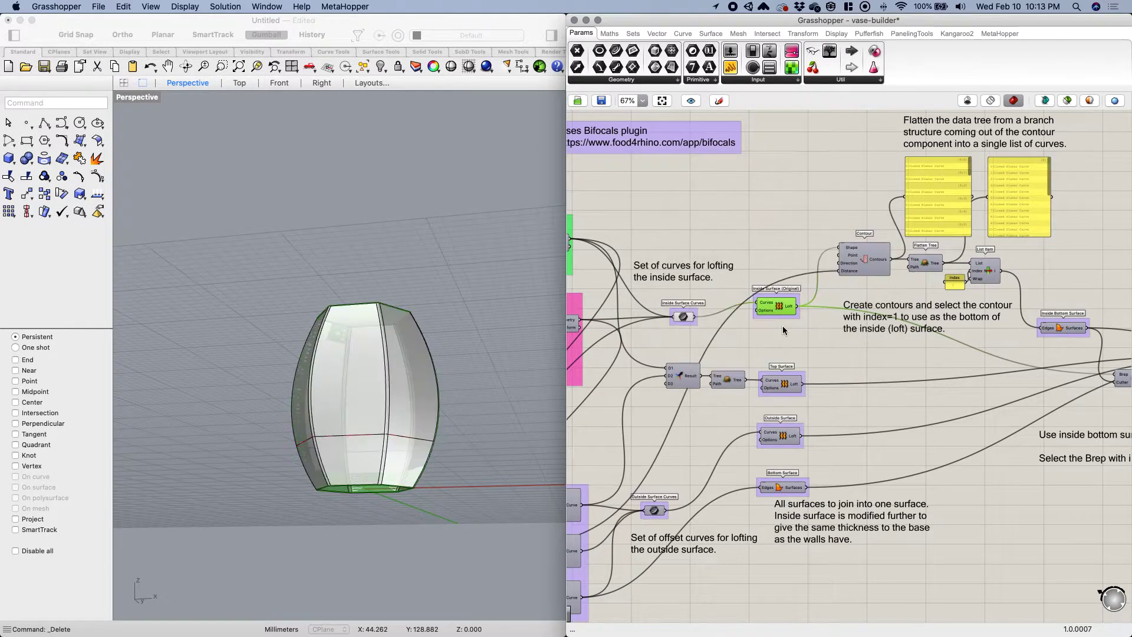
{"action": "left_click", "coordinate": [345, 366]}
{"action": "scroll", "coordinate": [412, 357], "scroll_direction": "down", "scroll_amount": 4}
{"action": "right_click_drag", "start_coordinate": [406, 358], "coordinate": [375, 401]}
{"action": "left_click", "coordinate": [387, 357]}
{"action": "left_click_drag", "start_coordinate": [421, 366], "coordinate": [303, 366]}
{"action": "scroll", "coordinate": [406, 361], "scroll_direction": "down", "scroll_amount": 4}
{"action": "scroll", "coordinate": [305, 357], "scroll_direction": "up", "scroll_amount": 6}
{"action": "right_click_drag", "start_coordinate": [366, 324], "coordinate": [407, 359]}
{"action": "key", "text": "Delete"}
Examine the previewed inside loft from several angles and trace its curves back to the polygon groups and onward through the definition.
{"action": "right_click_drag", "start_coordinate": [501, 361], "coordinate": [264, 366]}
{"action": "scroll", "coordinate": [264, 366], "scroll_direction": "down", "scroll_amount": 6}
{"action": "scroll", "coordinate": [376, 396], "scroll_direction": "up", "scroll_amount": 7}
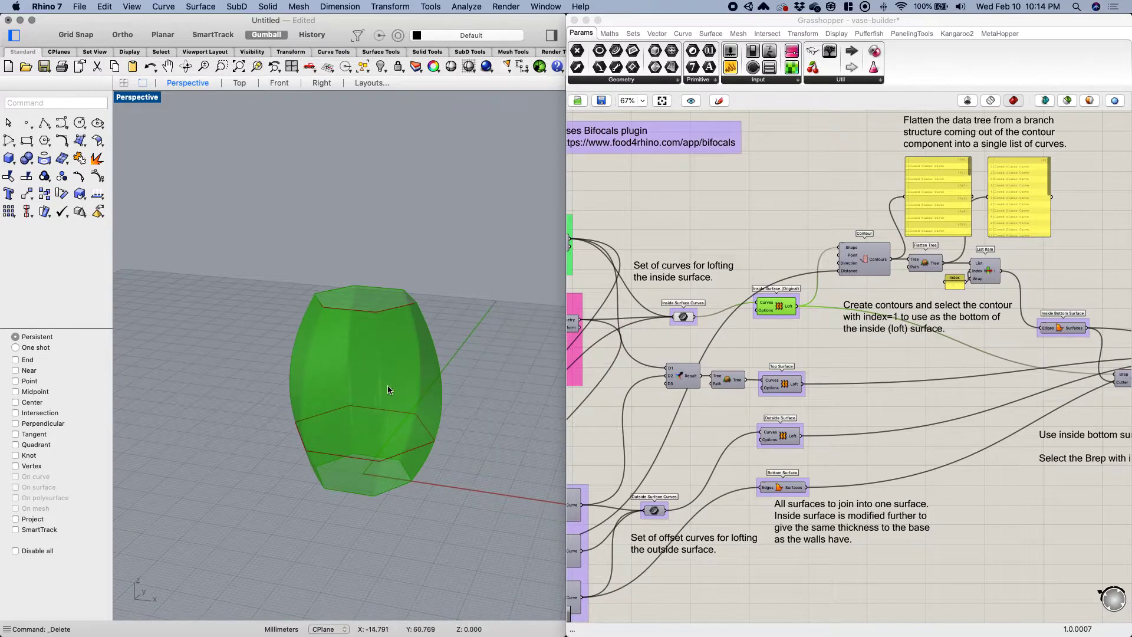
{"action": "right_click_drag", "start_coordinate": [763, 251], "coordinate": [723, 250]}
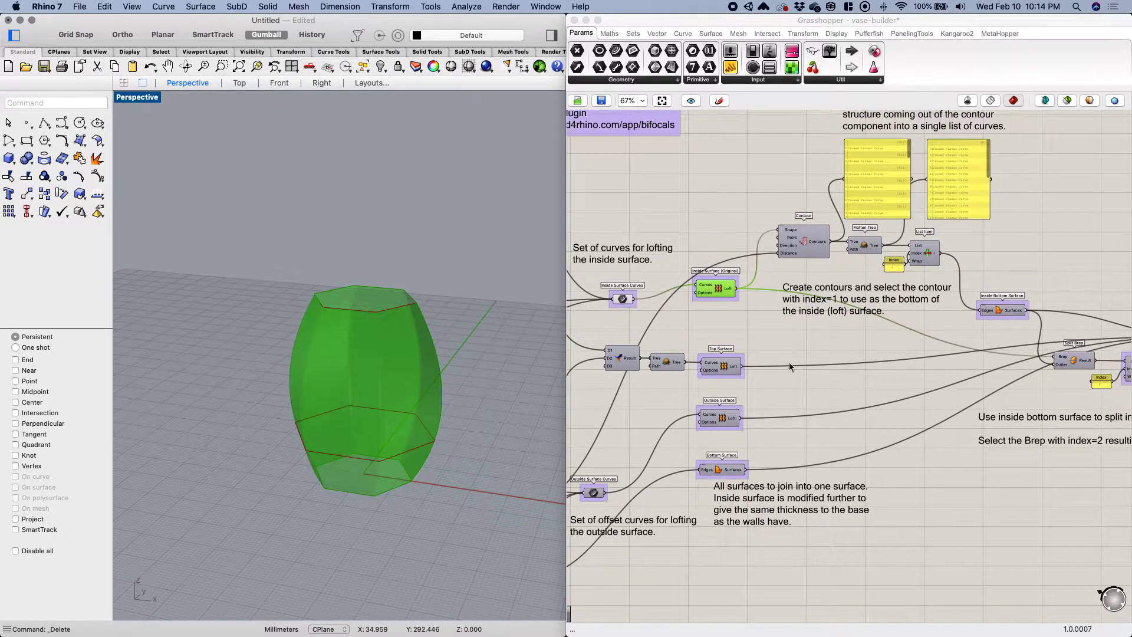
{"action": "right_click_drag", "start_coordinate": [808, 369], "coordinate": [711, 364]}
{"action": "mouse_move", "coordinate": [925, 356]}
{"action": "right_mouse_down"}
{"action": "mouse_move", "coordinate": [740, 359]}
{"action": "mouse_move", "coordinate": [917, 366]}
{"action": "right_mouse_up"}
{"action": "right_click_drag", "start_coordinate": [804, 366], "coordinate": [963, 371]}
{"action": "right_click_drag", "start_coordinate": [327, 346], "coordinate": [346, 306]}
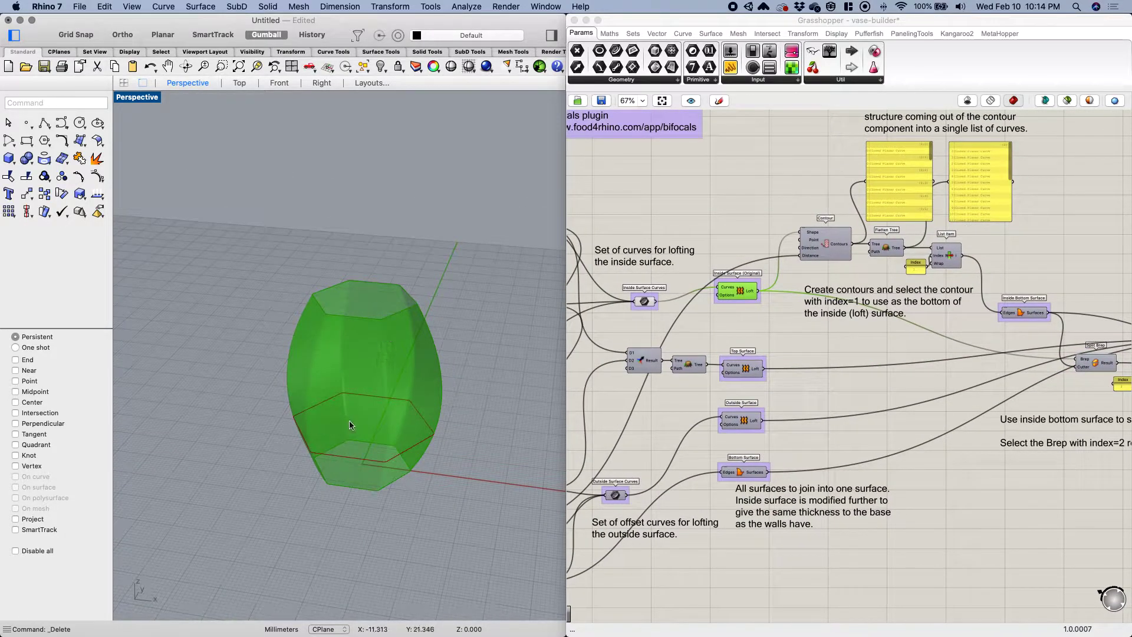
{"action": "scroll", "coordinate": [405, 359], "scroll_direction": "down", "scroll_amount": 4}
{"action": "scroll", "coordinate": [343, 363], "scroll_direction": "up", "scroll_amount": 4}
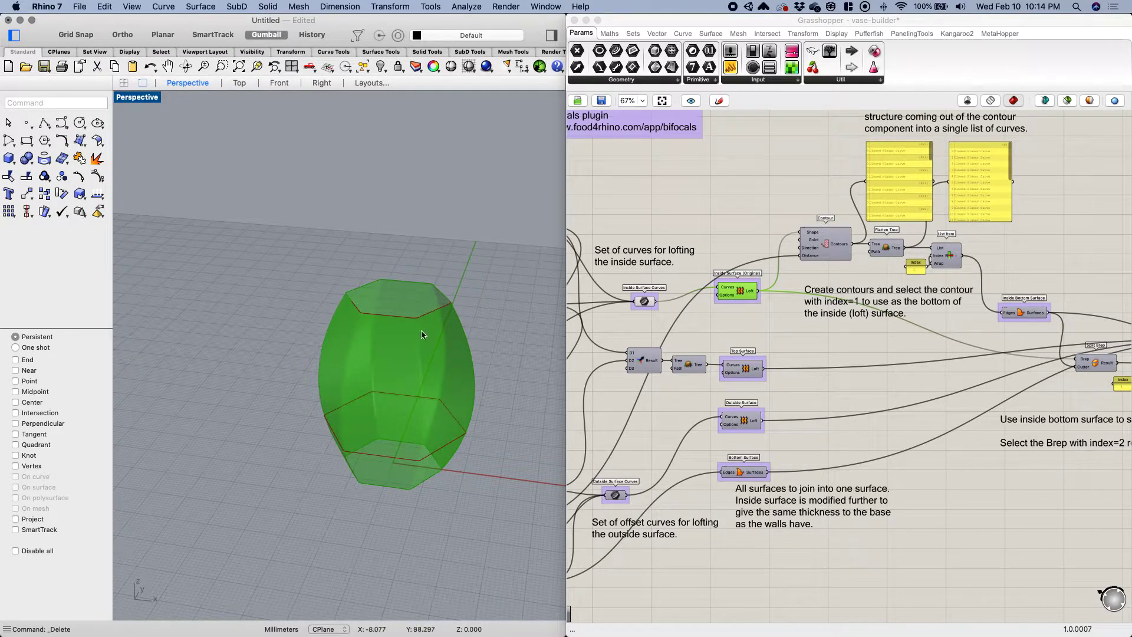
{"action": "scroll", "coordinate": [418, 335], "scroll_direction": "down", "scroll_amount": 4}
{"action": "scroll", "coordinate": [367, 371], "scroll_direction": "up", "scroll_amount": 2}
{"action": "right_click_drag", "start_coordinate": [747, 323], "coordinate": [859, 323]}
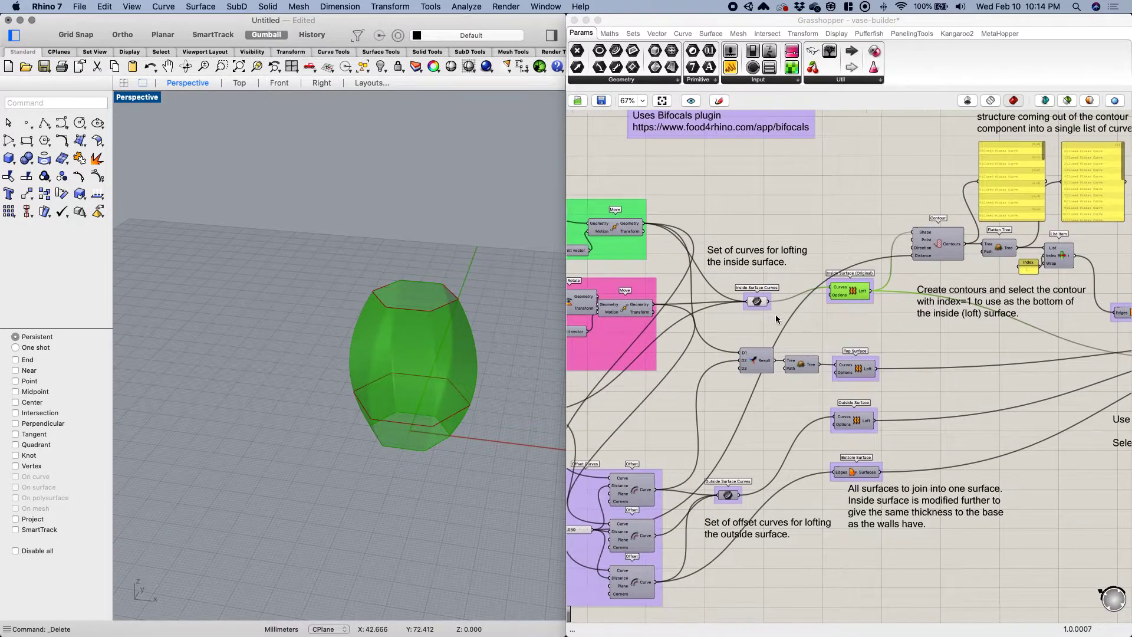
{"action": "right_click_drag", "start_coordinate": [743, 333], "coordinate": [869, 333]}
{"action": "right_click_drag", "start_coordinate": [783, 422], "coordinate": [810, 372]}
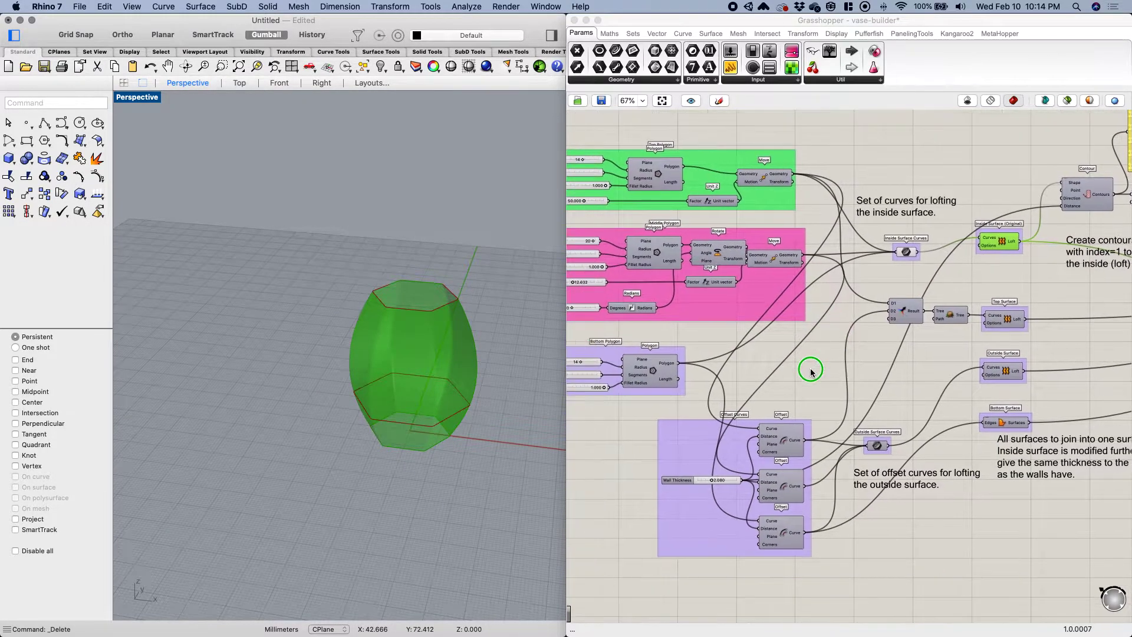
{"action": "scroll", "coordinate": [817, 375], "scroll_direction": "down", "scroll_amount": 2}
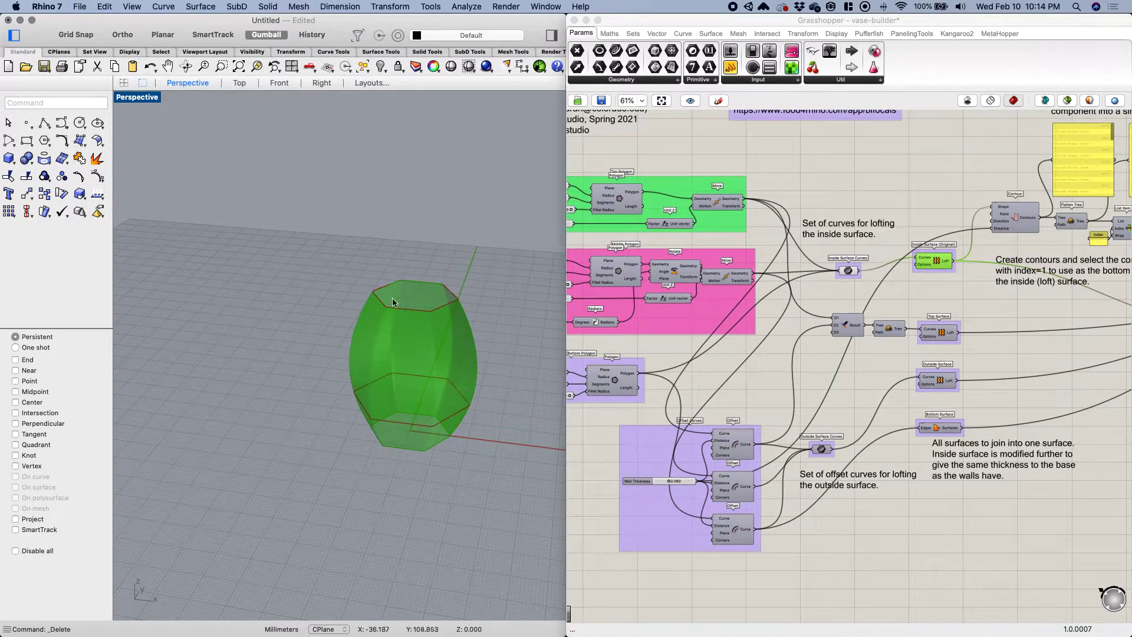
{"action": "right_click_drag", "start_coordinate": [878, 278], "coordinate": [760, 278]}
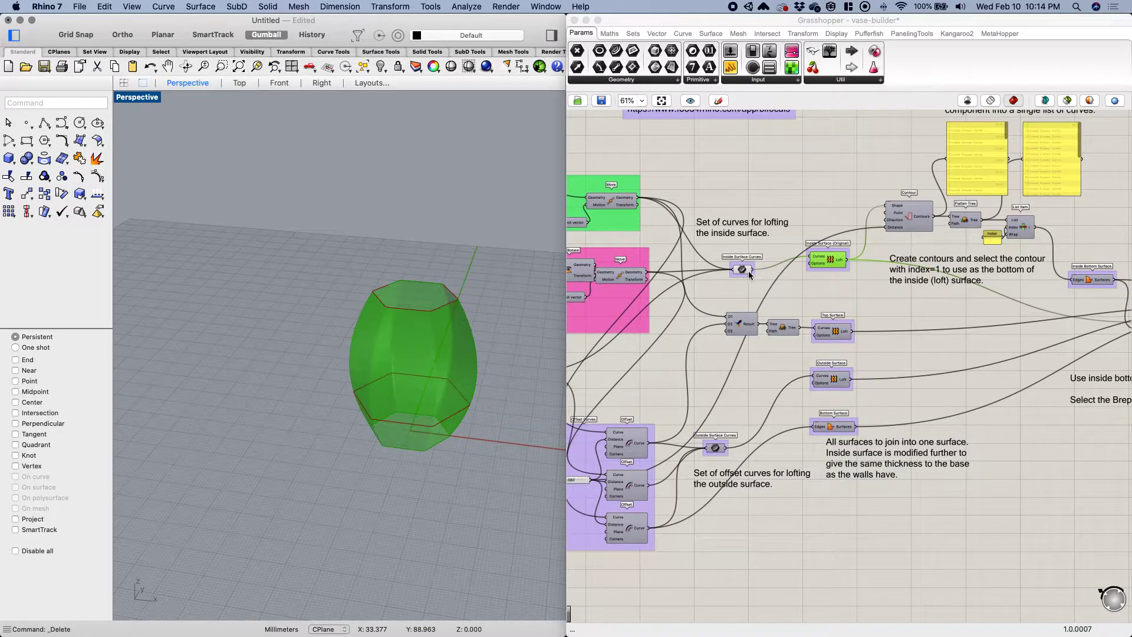
Create a new empty Grasshopper document.
{"action": "left_click", "coordinate": [82, 8]}
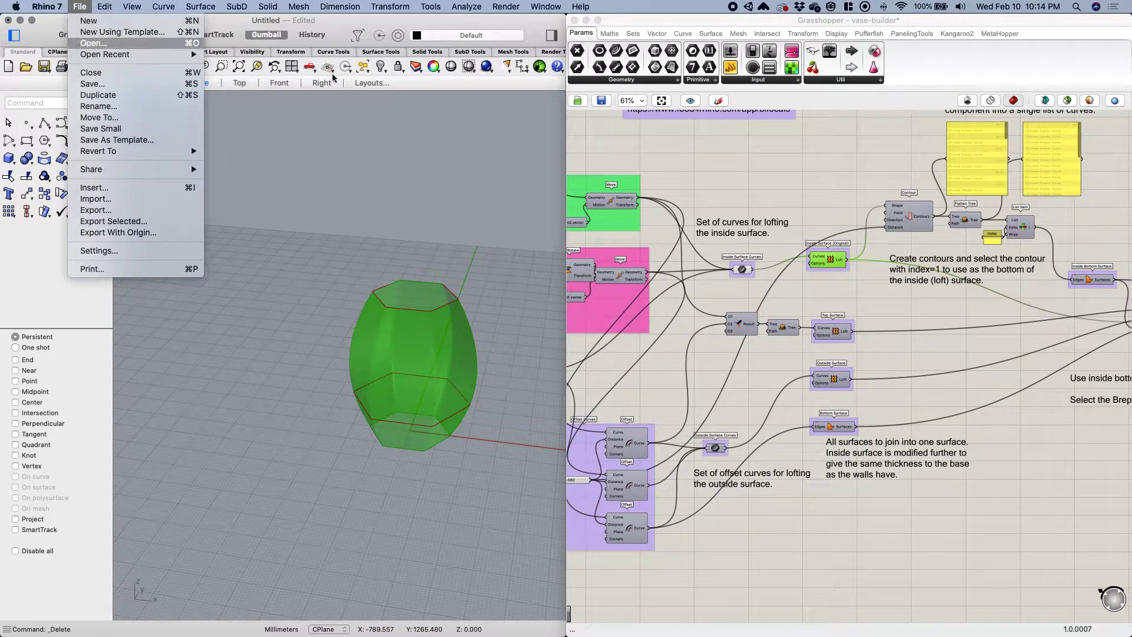
{"action": "left_click", "coordinate": [609, 130]}
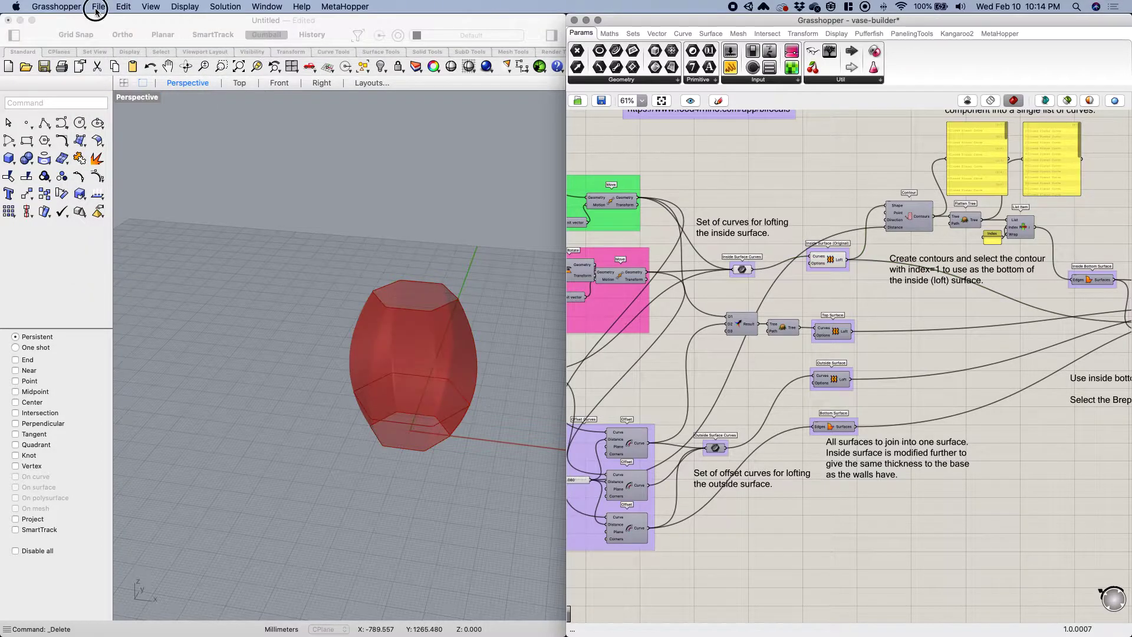
{"action": "left_click", "coordinate": [97, 7]}
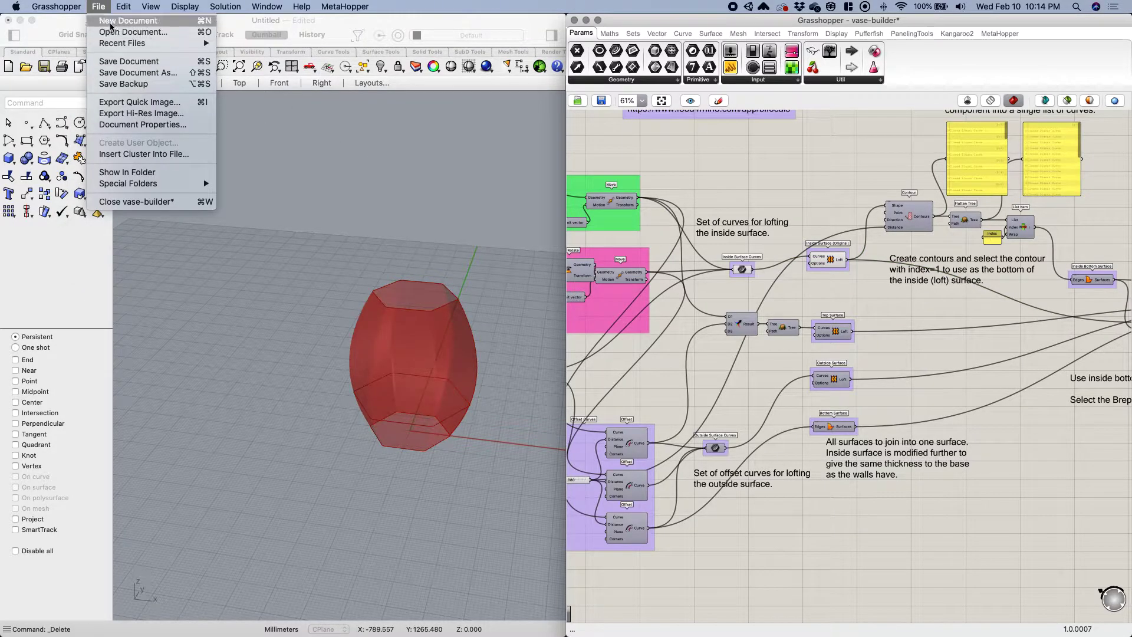
{"action": "left_click", "coordinate": [111, 26]}
{"action": "scroll", "coordinate": [305, 330], "scroll_direction": "down", "scroll_amount": 4}
{"action": "scroll", "coordinate": [385, 374], "scroll_direction": "up", "scroll_amount": 5}
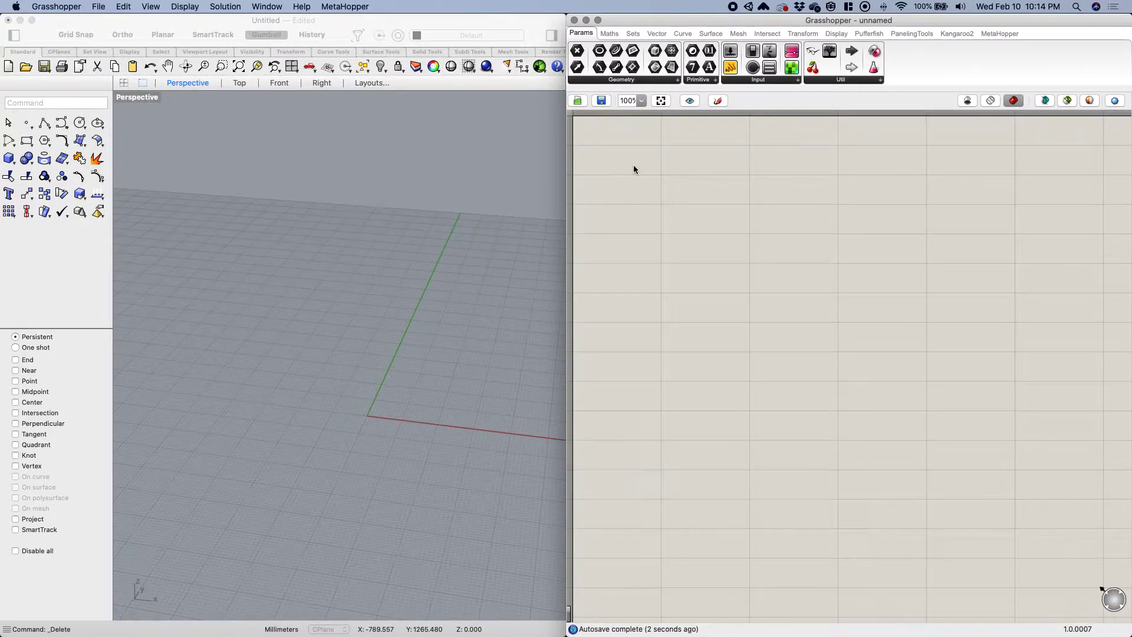
Return to the vase-builder definition and review its polygon groups, offset curves, and surface lofts.
{"action": "left_click", "coordinate": [267, 6]}
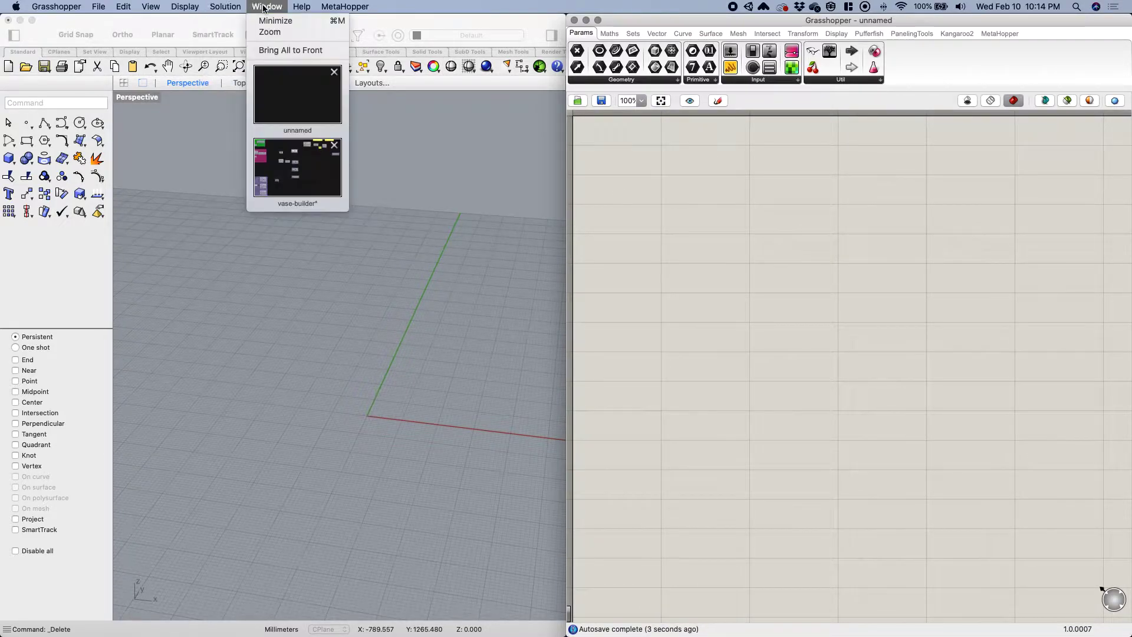
{"action": "left_click", "coordinate": [305, 173]}
{"action": "scroll", "coordinate": [766, 177], "scroll_direction": "left", "scroll_amount": 5}
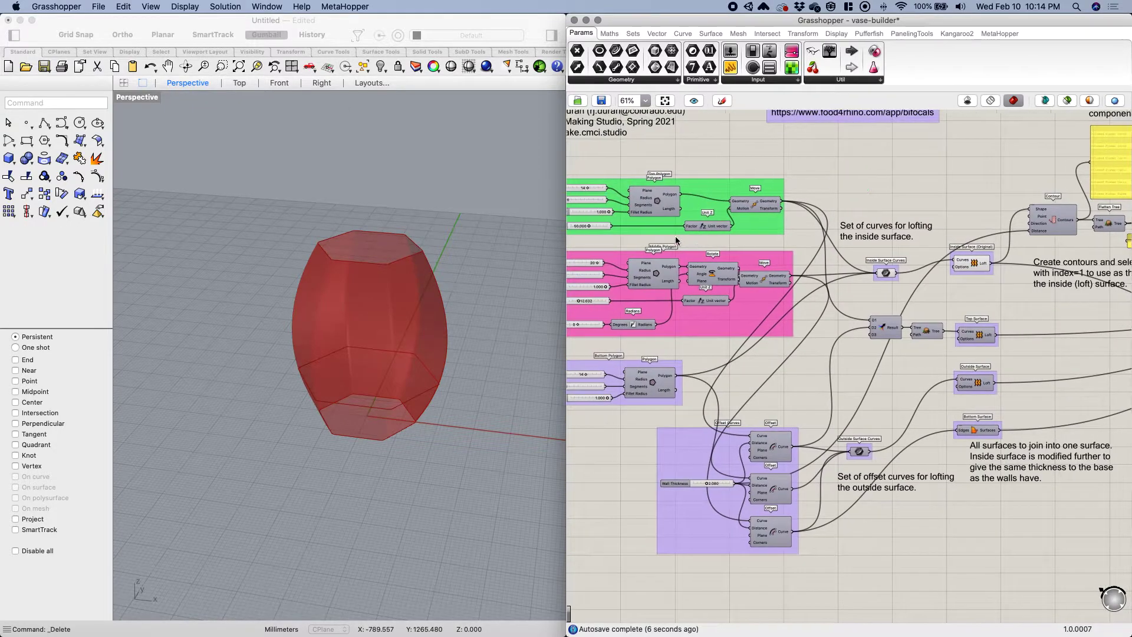
{"action": "scroll", "coordinate": [675, 237], "scroll_direction": "left", "scroll_amount": 5}
{"action": "scroll", "coordinate": [676, 238], "scroll_direction": "up", "scroll_amount": 2}
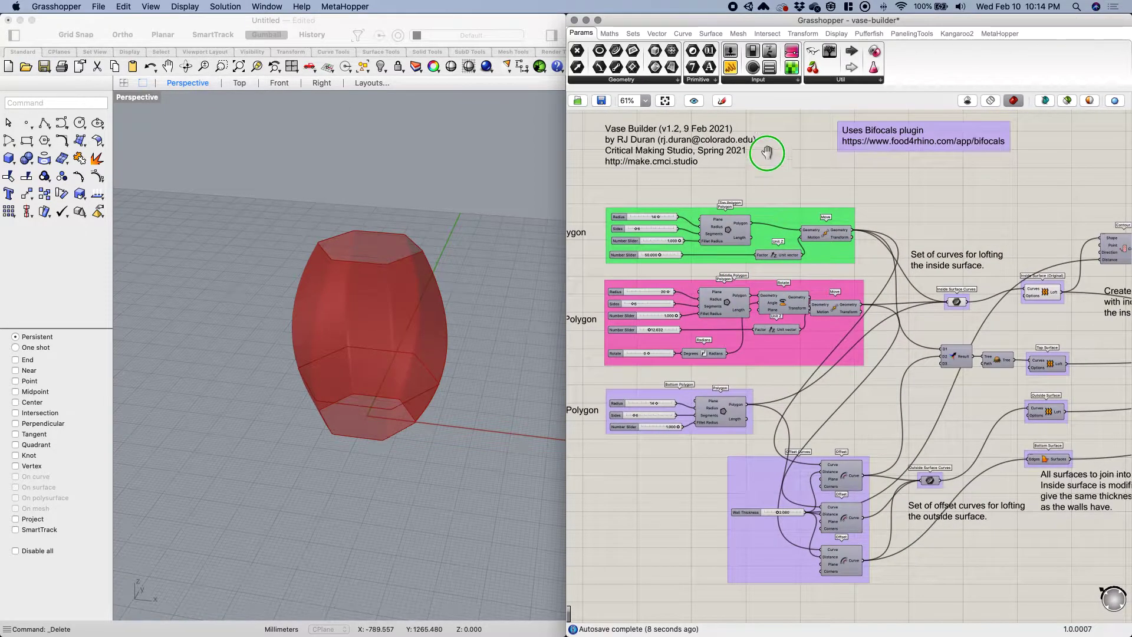
{"action": "scroll", "coordinate": [772, 160], "scroll_direction": "right", "scroll_amount": 6}
{"action": "scroll", "coordinate": [772, 161], "scroll_direction": "down", "scroll_amount": 2}
{"action": "scroll", "coordinate": [737, 367], "scroll_direction": "left", "scroll_amount": 3}
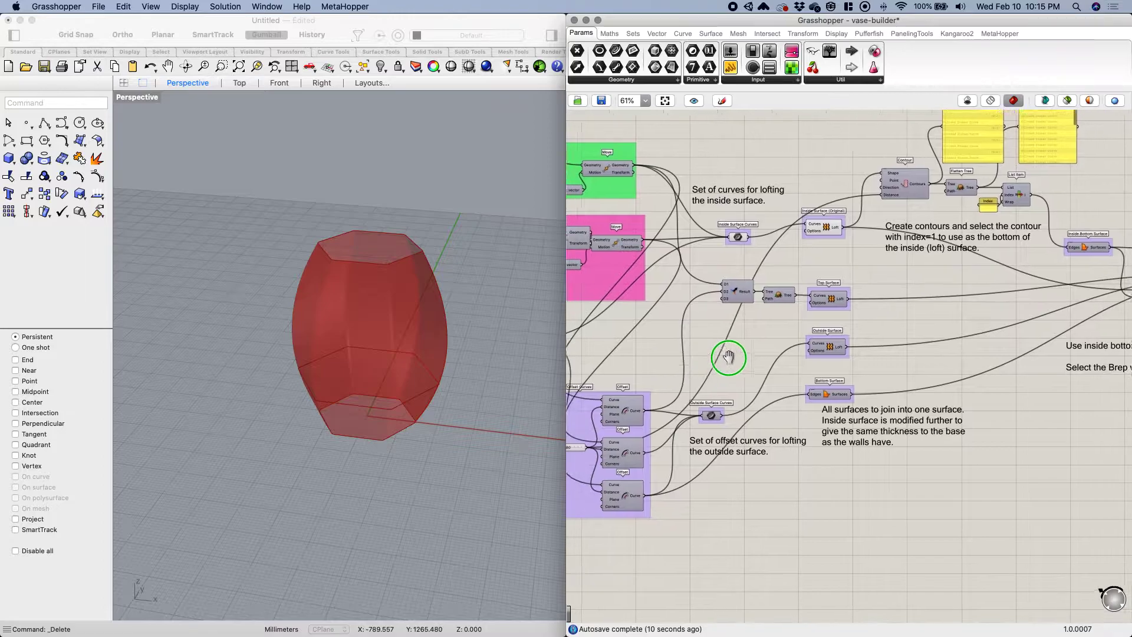
{"action": "scroll", "coordinate": [761, 139], "scroll_direction": "left", "scroll_amount": 3}
{"action": "scroll", "coordinate": [761, 139], "scroll_direction": "up", "scroll_amount": 3}
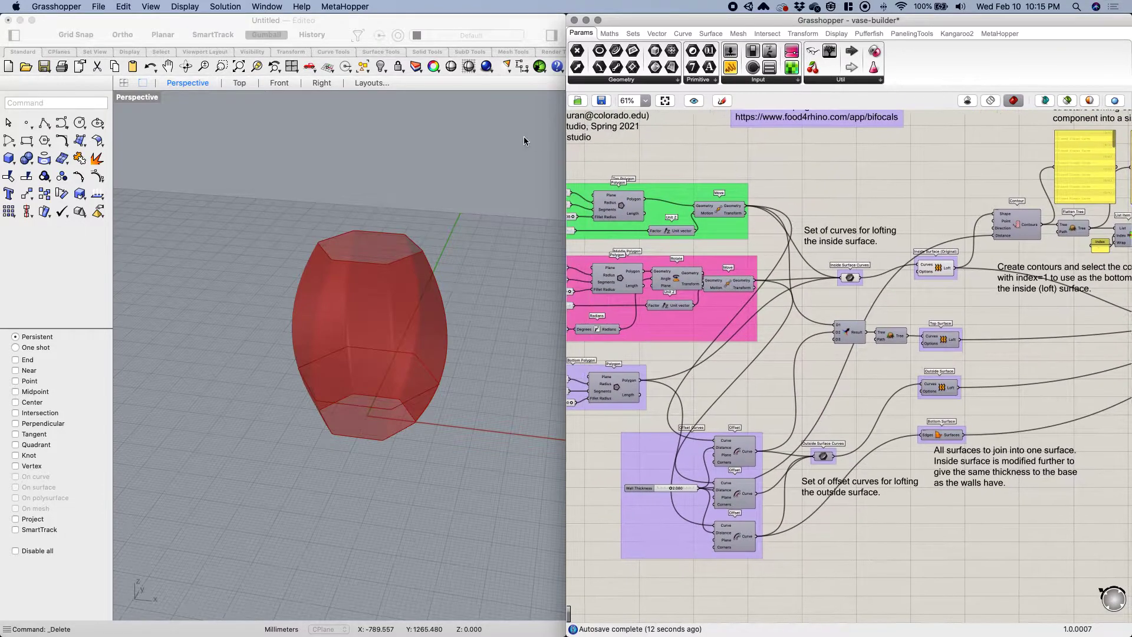
{"action": "scroll", "coordinate": [773, 165], "scroll_direction": "left", "scroll_amount": 3}
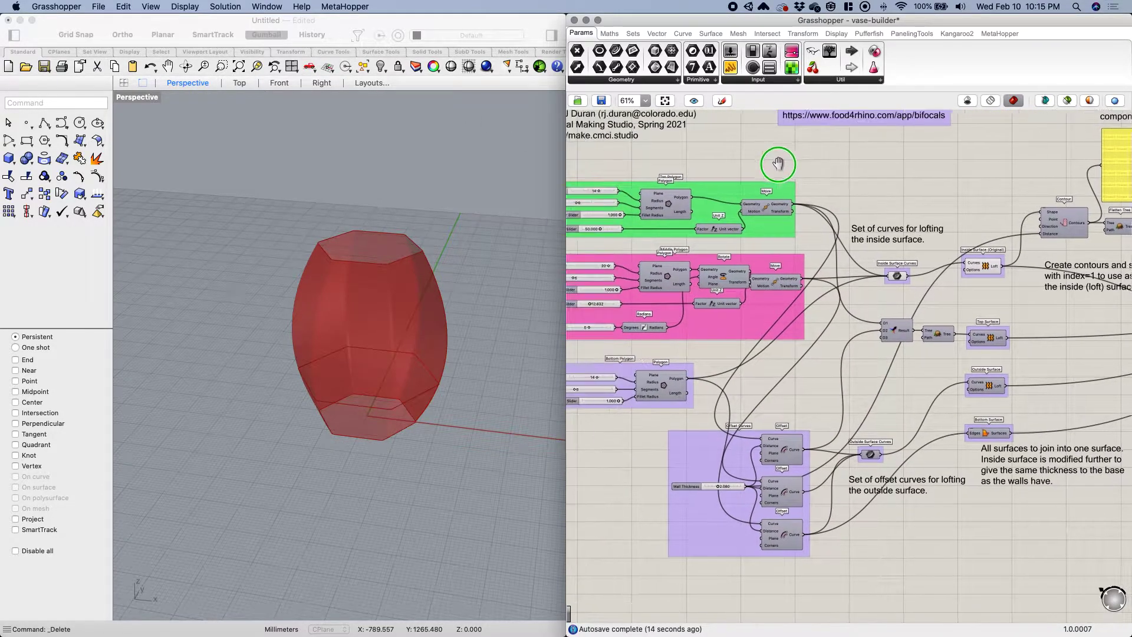
{"action": "scroll", "coordinate": [727, 176], "scroll_direction": "left", "scroll_amount": 3}
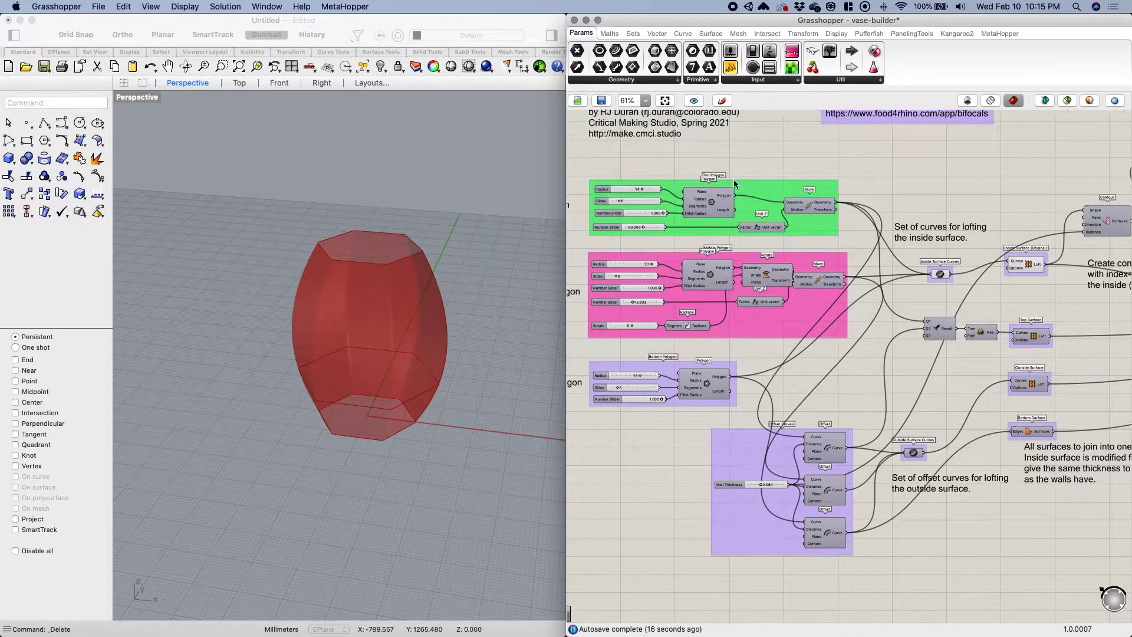
Switch to the unnamed Grasshopper document and place a Polygon component on its canvas.
{"action": "left_click", "coordinate": [227, 7]}
{"action": "mouse_move", "coordinate": [266, 7]}
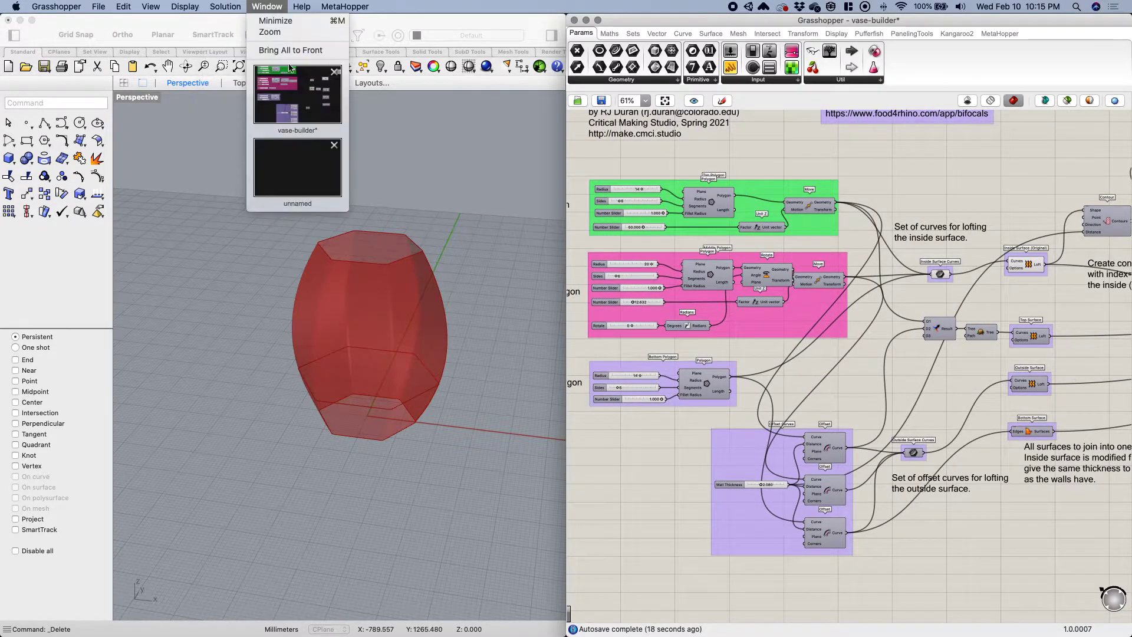
{"action": "left_click", "coordinate": [302, 157]}
{"action": "mouse_move", "coordinate": [709, 187]}
{"action": "right_mouse_down"}
{"action": "mouse_move", "coordinate": [624, 161]}
{"action": "mouse_move", "coordinate": [705, 191]}
{"action": "right_mouse_up"}
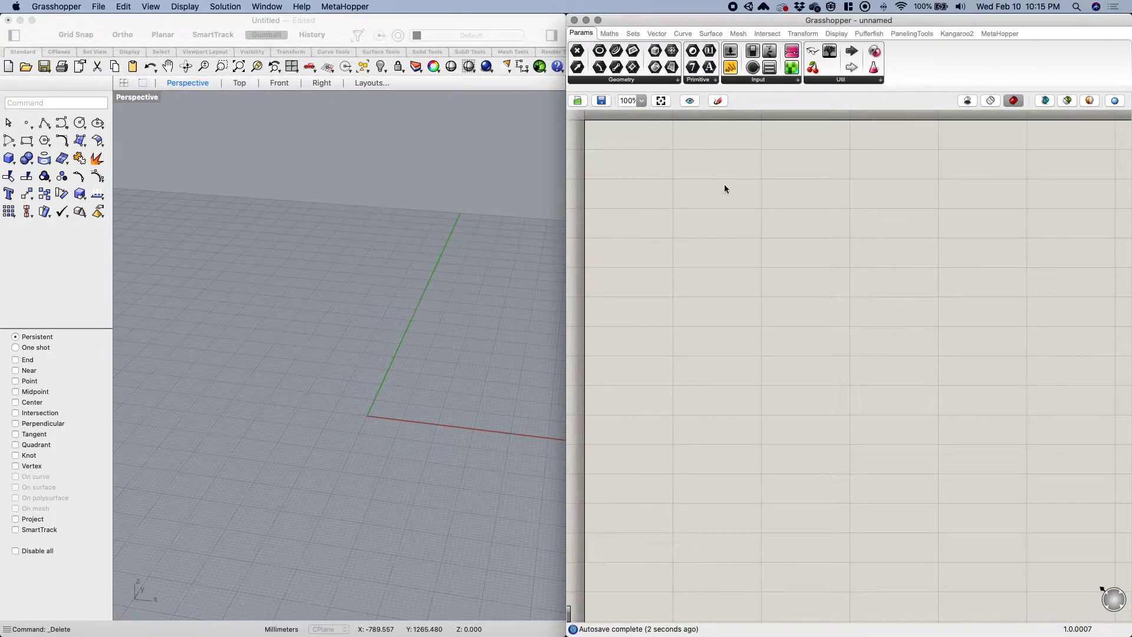
{"action": "double_click", "coordinate": [736, 231]}
{"action": "type", "text": "poly"}
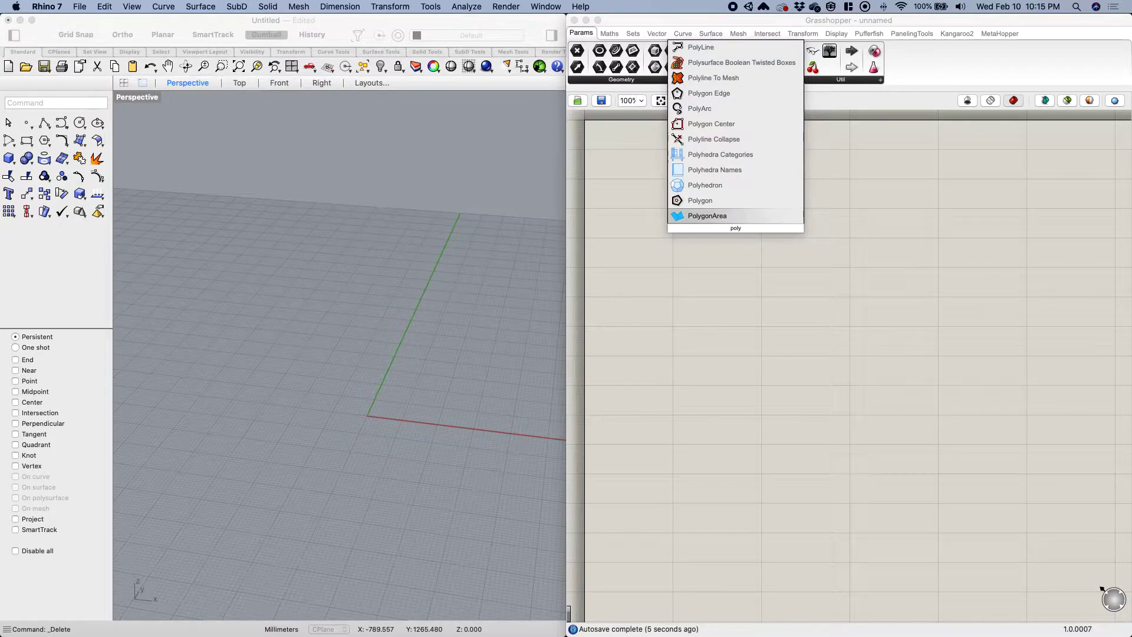
{"action": "key", "text": "Up"}
{"action": "key", "text": "Return"}
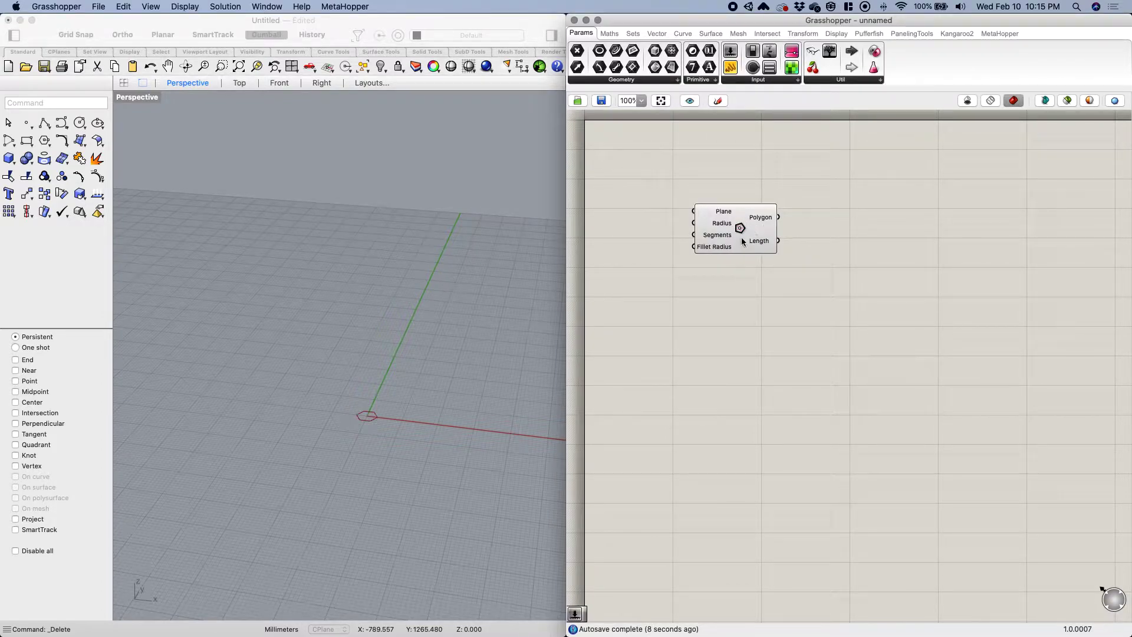
{"action": "left_click_drag", "start_coordinate": [741, 230], "coordinate": [762, 234]}
{"action": "scroll", "coordinate": [383, 415], "scroll_direction": "up", "scroll_amount": 6}
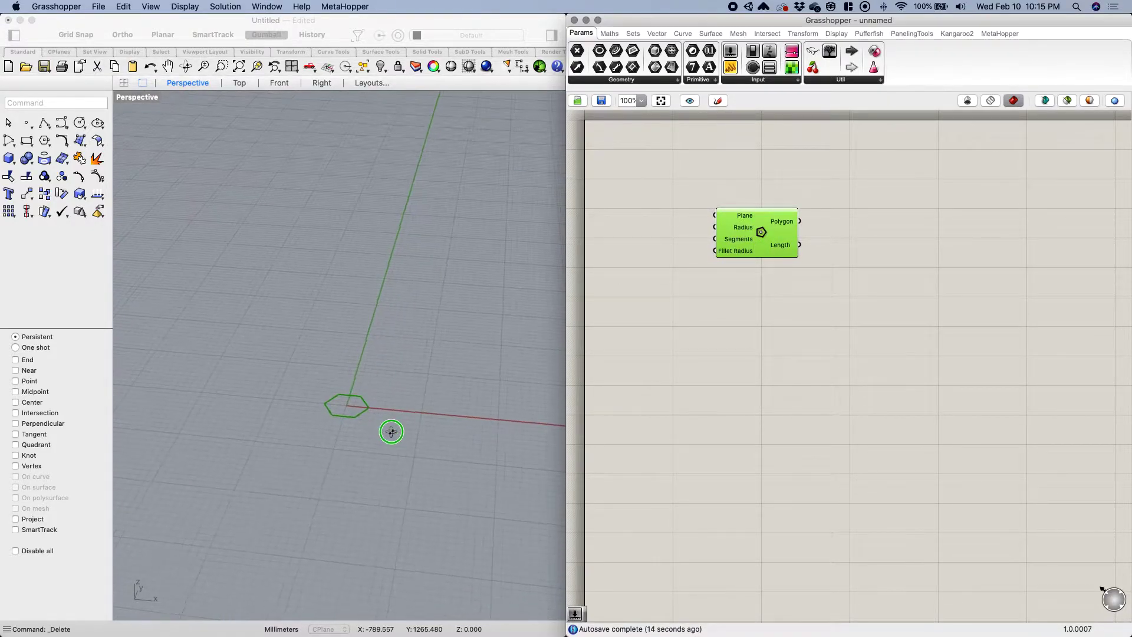
Add a Number Slider beside the Polygon component, connect it to the Radius input, and set it to 0.730.
{"action": "left_click_drag", "start_coordinate": [768, 221], "coordinate": [823, 235]}
{"action": "left_click", "coordinate": [797, 314]}
{"action": "double_click", "coordinate": [721, 292]}
{"action": "type", "text": "slider"}
{"action": "left_click", "coordinate": [695, 264]}
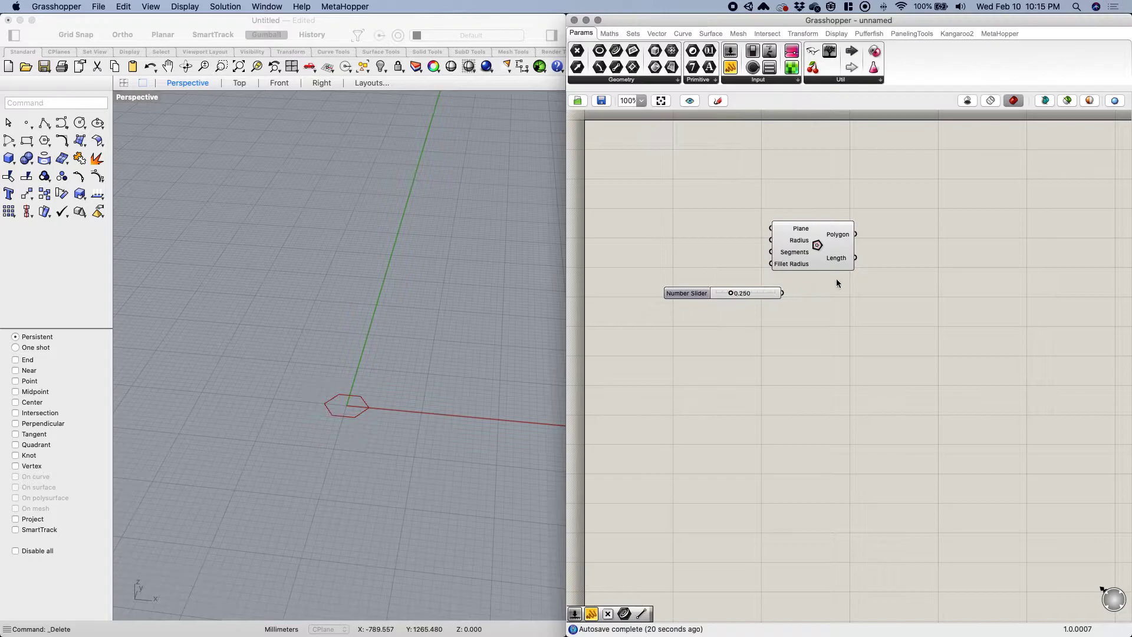
{"action": "left_click_drag", "start_coordinate": [831, 265], "coordinate": [873, 284]}
{"action": "left_click_drag", "start_coordinate": [782, 293], "coordinate": [812, 258]}
{"action": "left_click_drag", "start_coordinate": [734, 293], "coordinate": [759, 265]}
Set the maximum of the Radius slider's numeric domain to 40.
{"action": "double_click", "coordinate": [693, 269]}
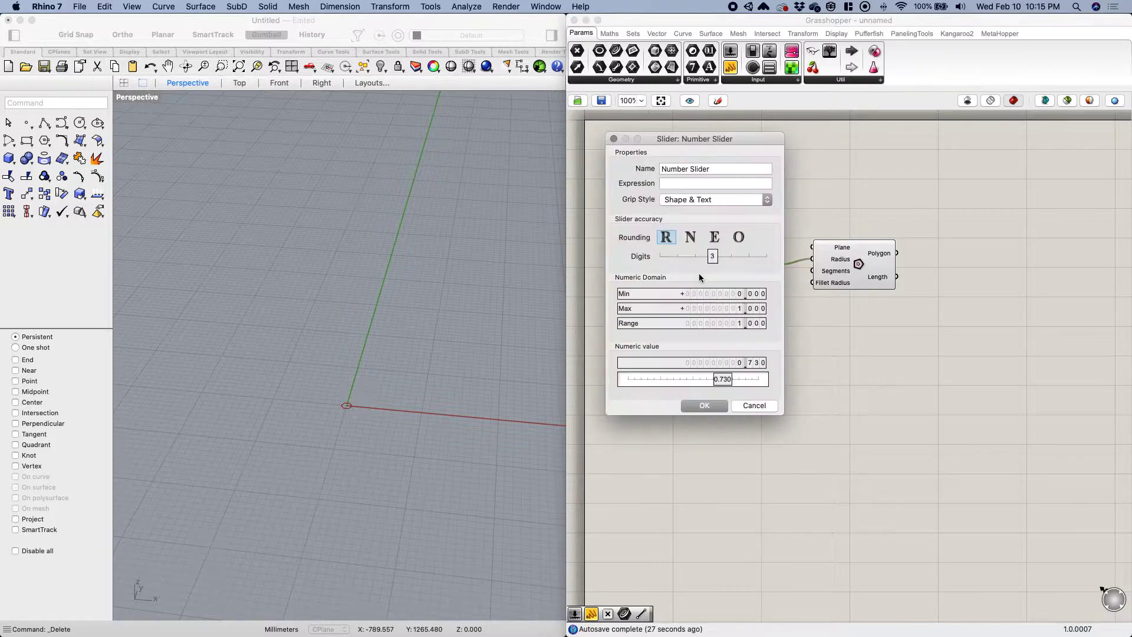
{"action": "double_click", "coordinate": [736, 307]}
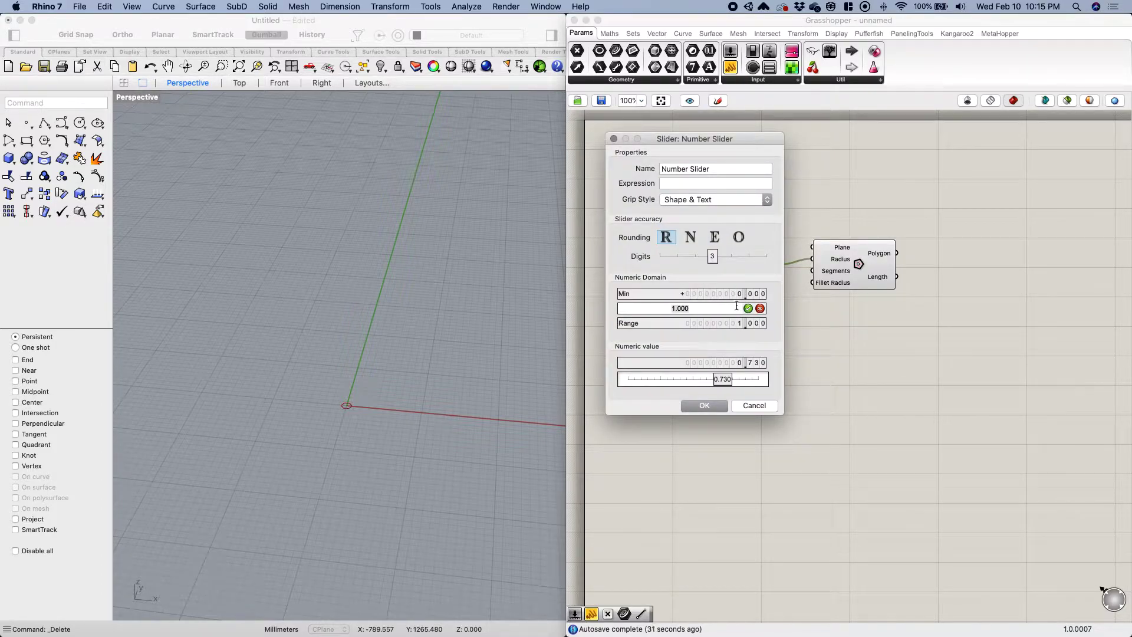
{"action": "type", "text": "40"}
{"action": "key", "text": "Return"}
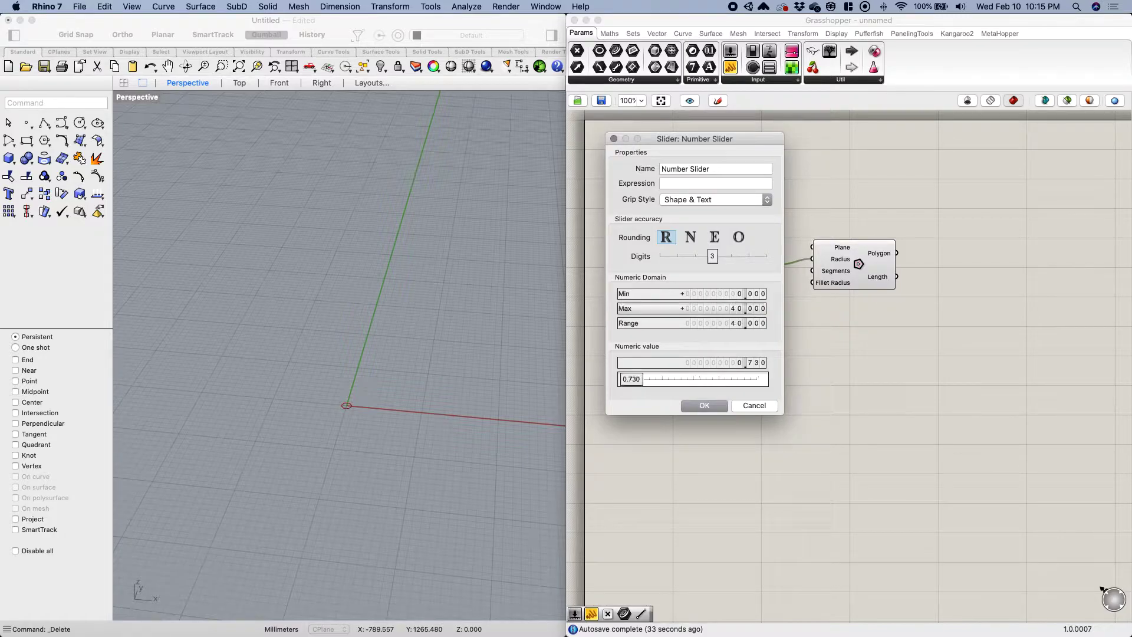
{"action": "left_click", "coordinate": [704, 405]}
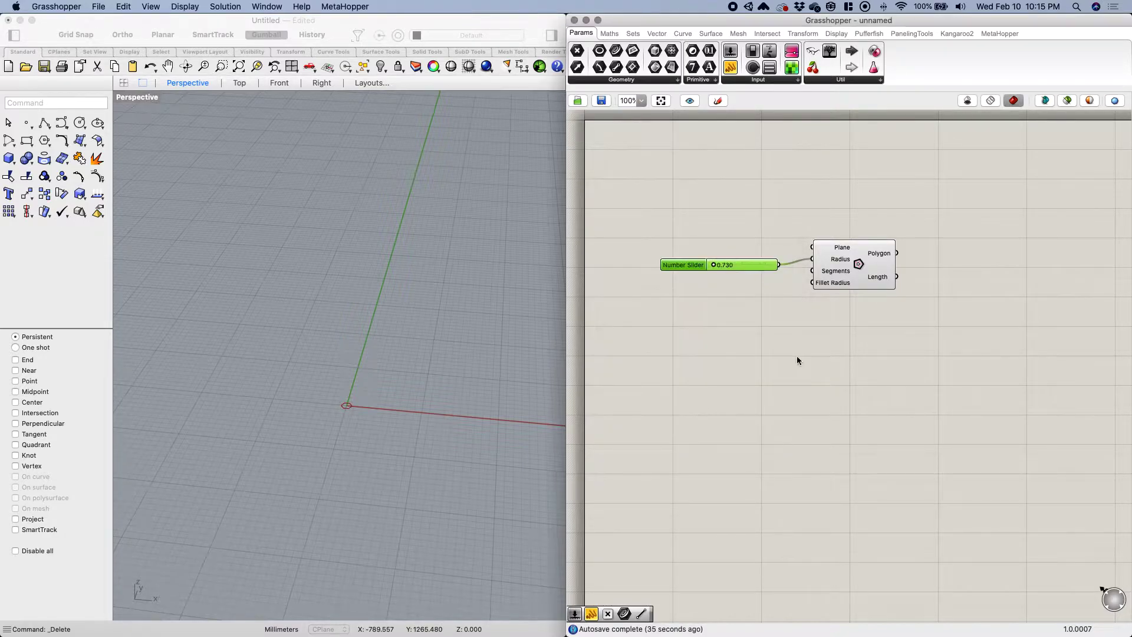
Set the Radius slider to 25.130 and line up the Polygon component with it.
{"action": "left_click_drag", "start_coordinate": [713, 265], "coordinate": [749, 264]}
{"action": "scroll", "coordinate": [404, 330], "scroll_direction": "down", "scroll_amount": 5}
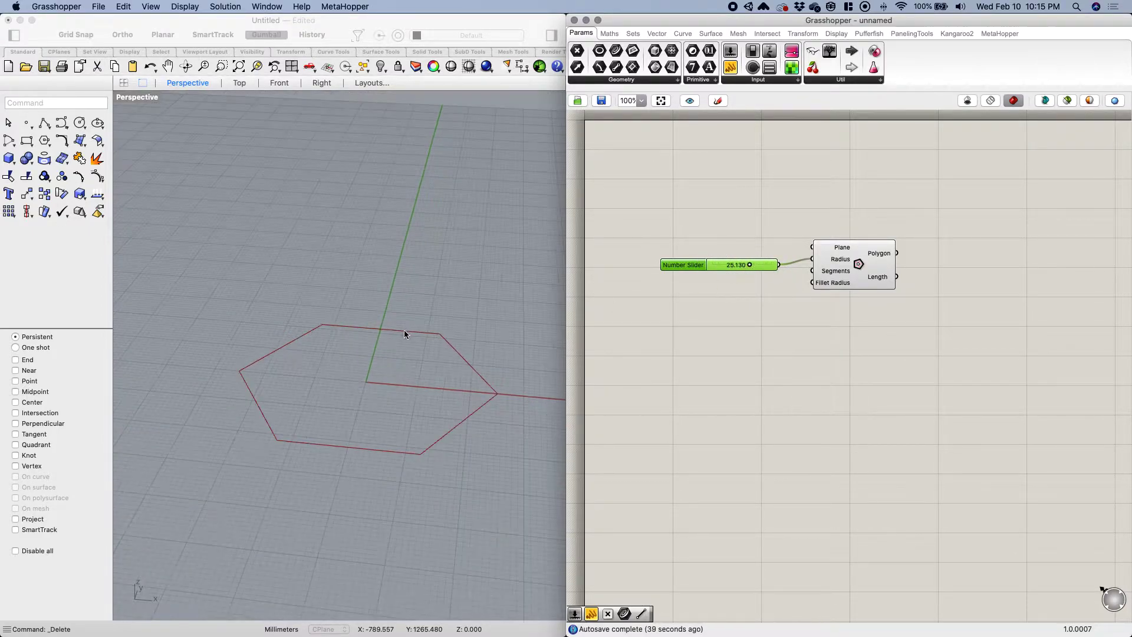
{"action": "scroll", "coordinate": [471, 328], "scroll_direction": "up", "scroll_amount": 2}
{"action": "left_click_drag", "start_coordinate": [866, 261], "coordinate": [870, 267]}
{"action": "left_click", "coordinate": [793, 308]}
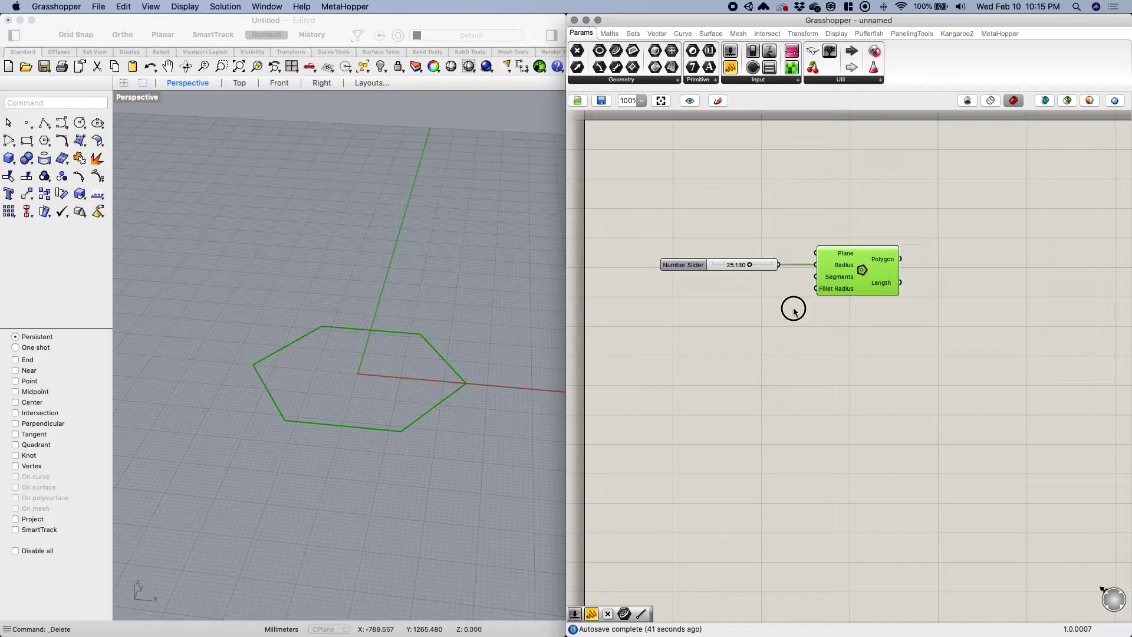
Add a Number Slider ranging from 3 to 10 below the Radius slider and connect it to the Polygon's Segments input.
{"action": "double_click", "coordinate": [747, 317]}
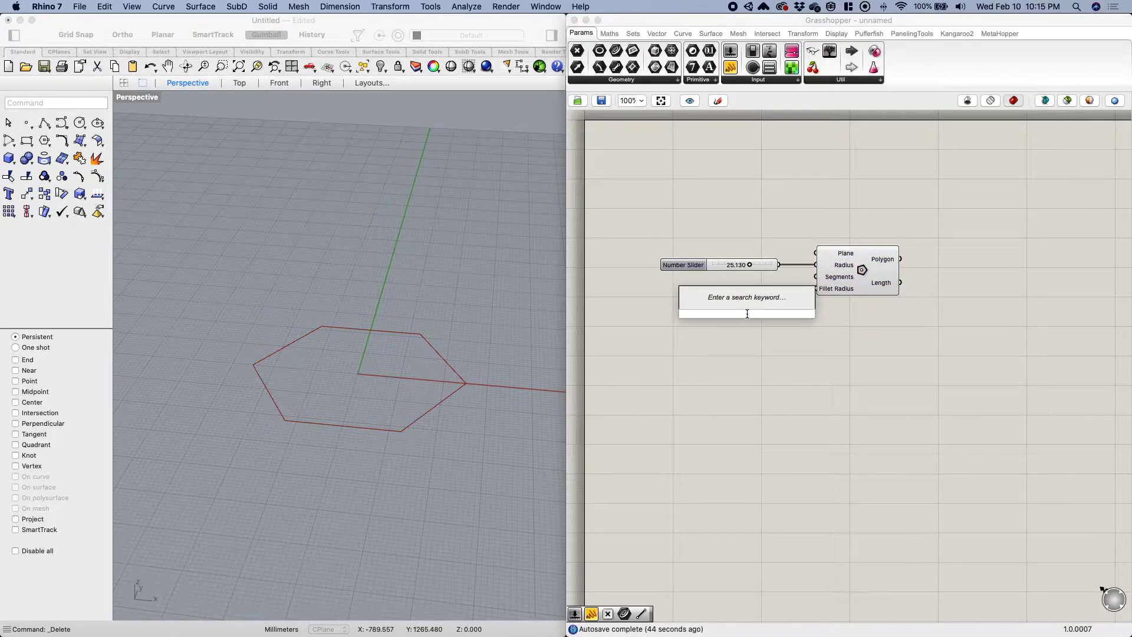
{"action": "type", "text": "3<10"}
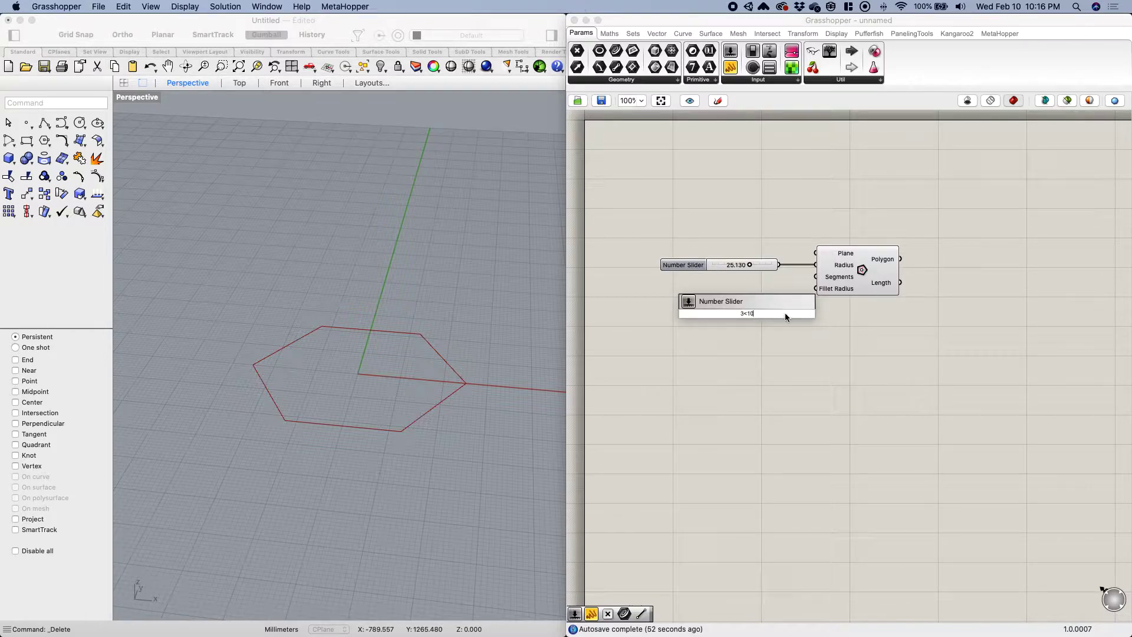
{"action": "key", "text": "Return"}
{"action": "mouse_move", "coordinate": [740, 314]}
{"action": "left_mouse_down"}
{"action": "mouse_move", "coordinate": [788, 314]}
{"action": "mouse_move", "coordinate": [736, 320]}
{"action": "left_mouse_up"}
{"action": "left_click_drag", "start_coordinate": [805, 315], "coordinate": [816, 276]}
Set the Segments slider to 5 and tidy its position beside the Polygon component.
{"action": "left_click_drag", "start_coordinate": [718, 303], "coordinate": [690, 302]}
{"action": "left_click_drag", "start_coordinate": [862, 279], "coordinate": [866, 284]}
{"action": "left_click_drag", "start_coordinate": [767, 300], "coordinate": [733, 301]}
{"action": "right_click_drag", "start_coordinate": [768, 334], "coordinate": [745, 333]}
{"action": "left_click_drag", "start_coordinate": [821, 285], "coordinate": [818, 287]}
Duplicate the Polygon component with its two sliders twice, placing the copies below the original.
{"action": "left_click_drag", "start_coordinate": [877, 368], "coordinate": [691, 246]}
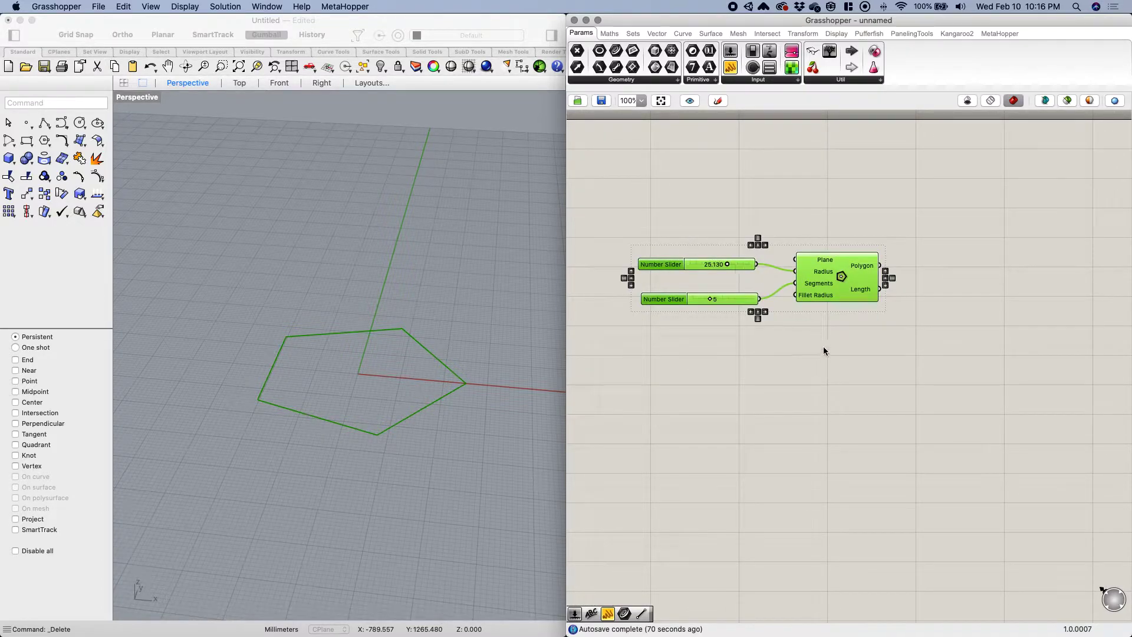
{"action": "key", "text": "super+c"}
{"action": "key", "text": "super+v"}
{"action": "left_click_drag", "start_coordinate": [833, 292], "coordinate": [830, 363]}
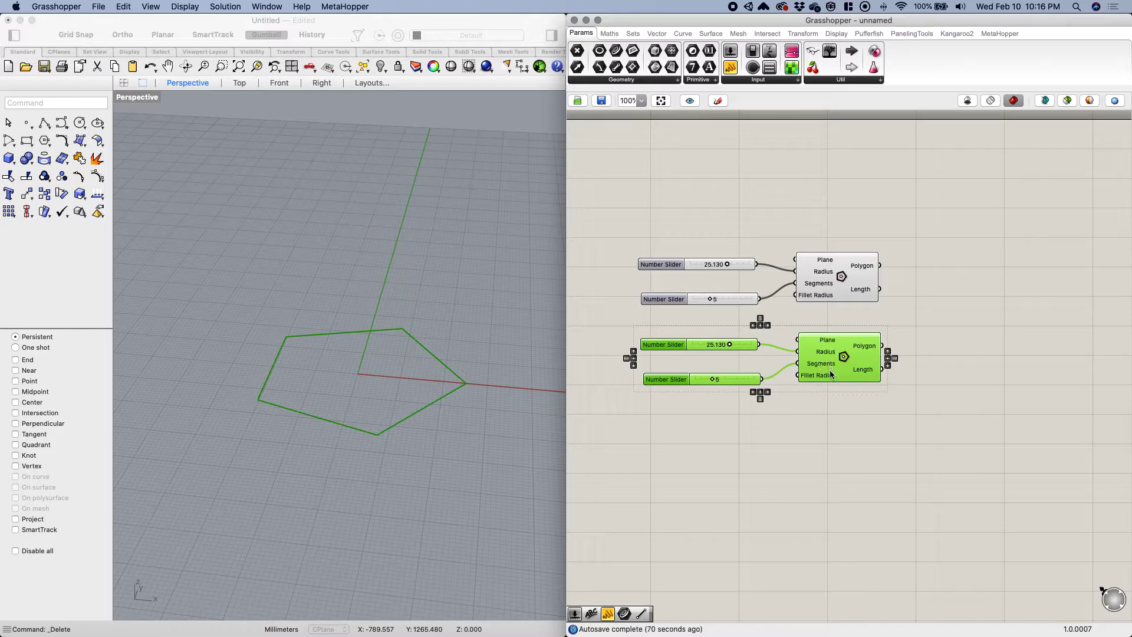
{"action": "key", "text": "super+v"}
{"action": "left_click_drag", "start_coordinate": [846, 295], "coordinate": [840, 449]}
Space out the three polygon groups vertically on the canvas.
{"action": "left_click_drag", "start_coordinate": [859, 383], "coordinate": [642, 346]}
{"action": "left_click_drag", "start_coordinate": [914, 306], "coordinate": [646, 231]}
{"action": "left_click_drag", "start_coordinate": [838, 259], "coordinate": [836, 241]}
{"action": "left_click_drag", "start_coordinate": [902, 385], "coordinate": [634, 321]}
{"action": "left_click", "coordinate": [914, 487]}
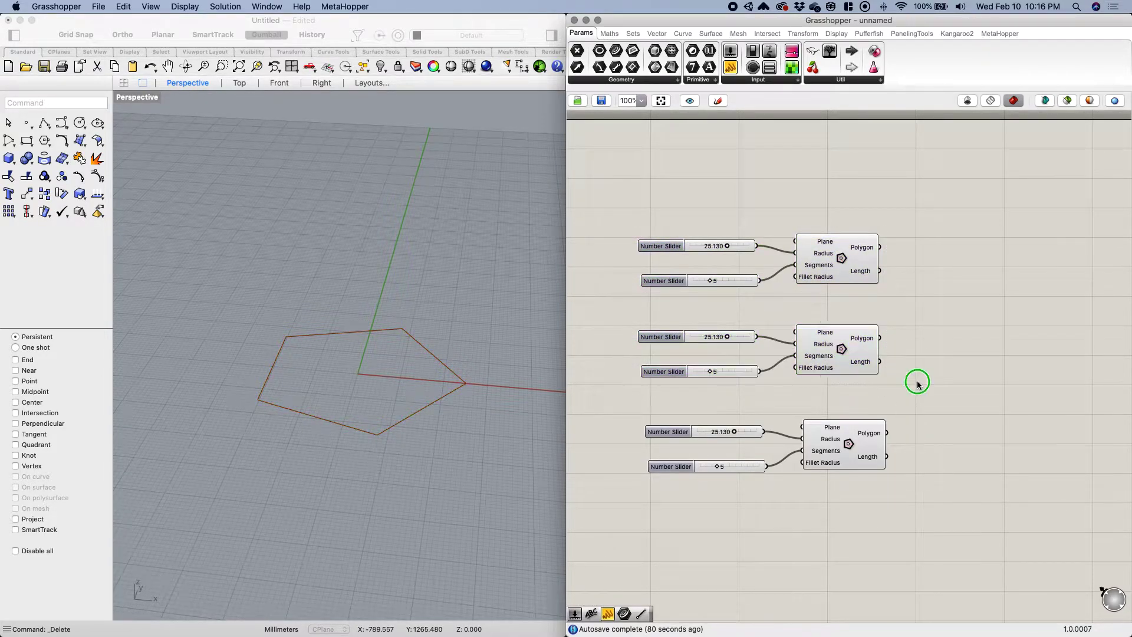
{"action": "right_click_drag", "start_coordinate": [917, 381], "coordinate": [932, 353]}
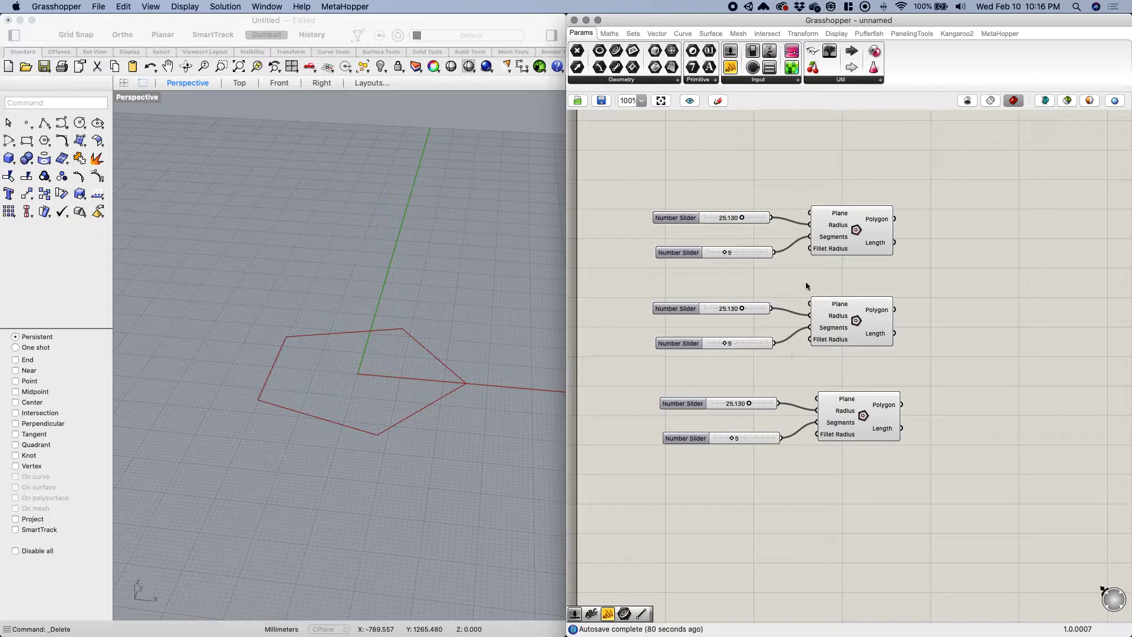
{"action": "right_click_drag", "start_coordinate": [918, 367], "coordinate": [861, 344]}
{"action": "left_click", "coordinate": [805, 320]}
{"action": "left_click", "coordinate": [876, 343]}
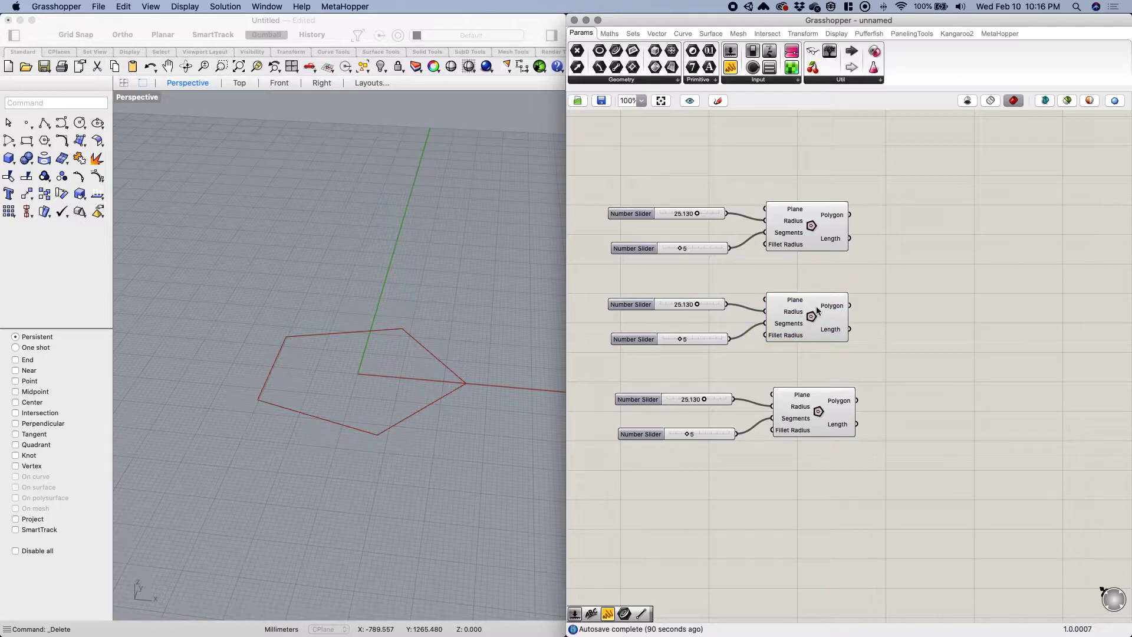
{"action": "left_click", "coordinate": [805, 319]}
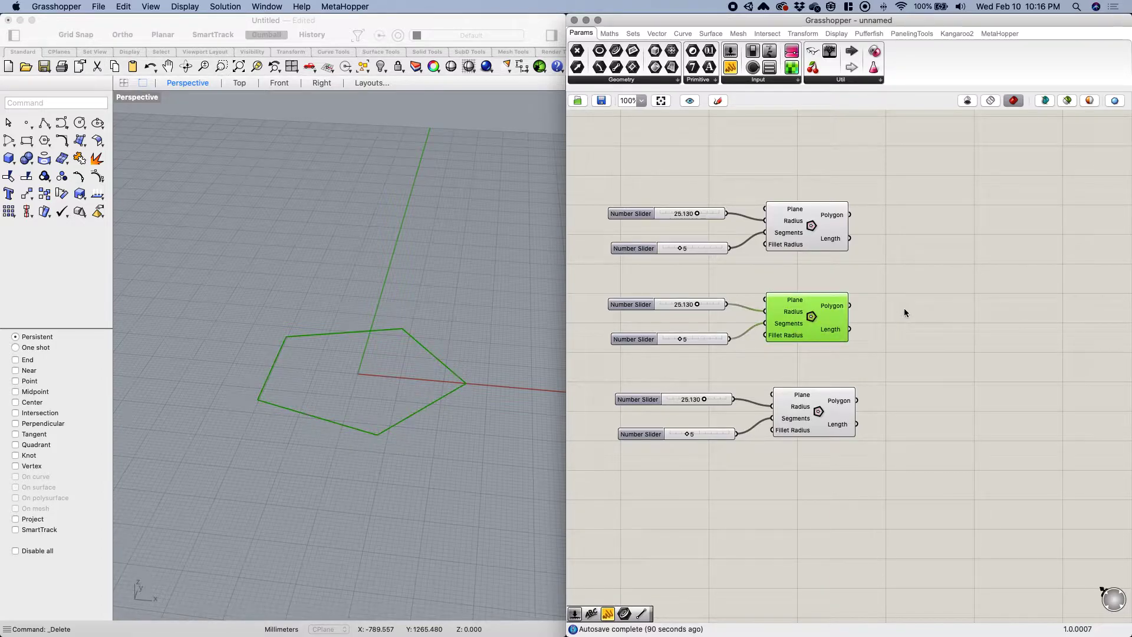
{"action": "left_click", "coordinate": [889, 324]}
{"action": "left_click", "coordinate": [823, 322]}
{"action": "left_click", "coordinate": [811, 239]}
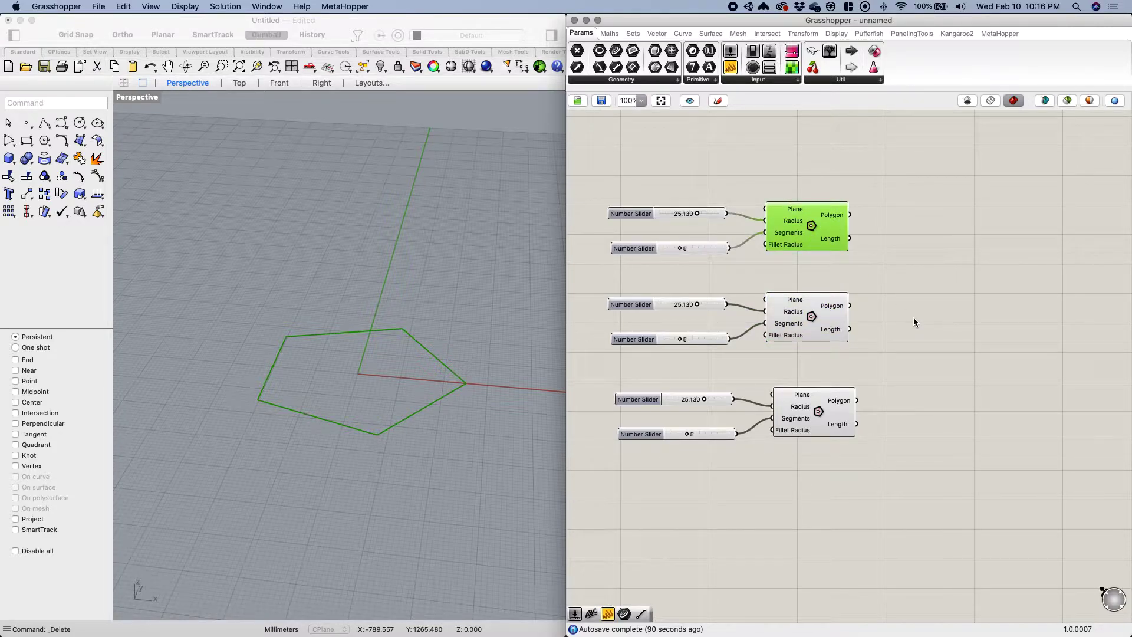
Place Move components beside the upper and middle polygons and connect each Polygon output to its Geometry input.
{"action": "double_click", "coordinate": [932, 321]}
{"action": "type", "text": "move"}
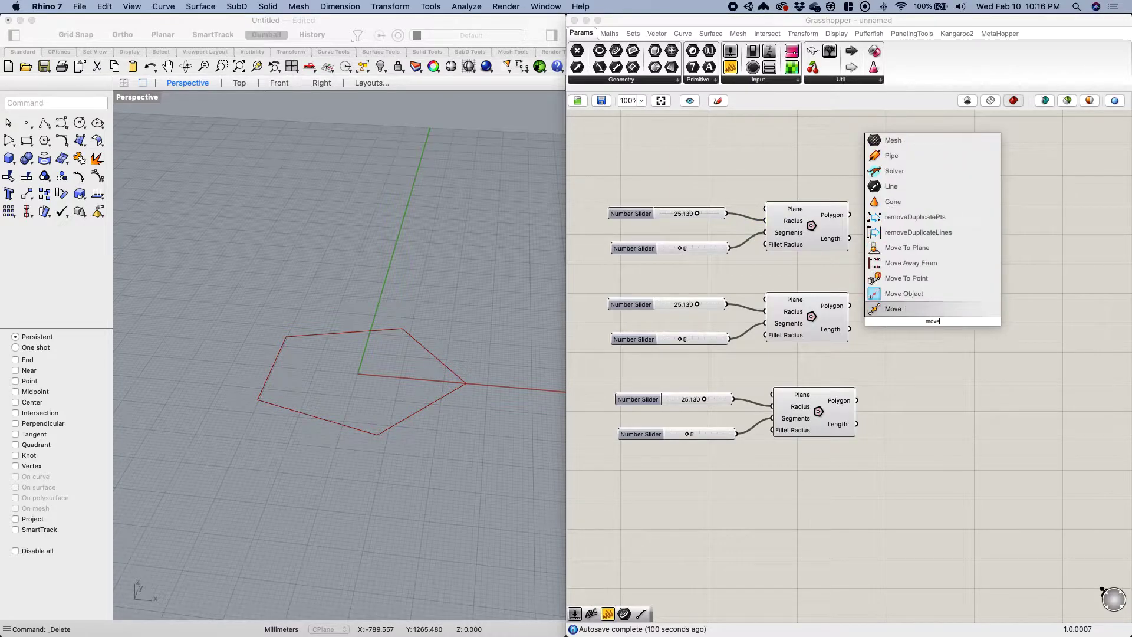
{"action": "key", "text": "Return"}
{"action": "left_click_drag", "start_coordinate": [924, 327], "coordinate": [960, 308]}
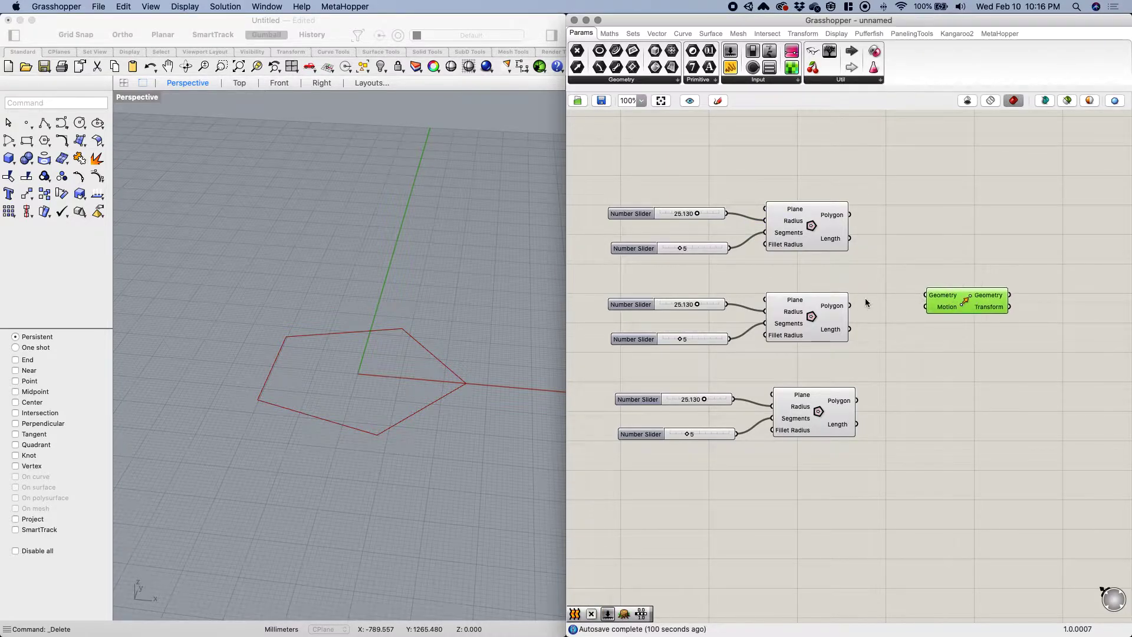
{"action": "mouse_move", "coordinate": [850, 305]}
{"action": "left_mouse_down"}
{"action": "mouse_move", "coordinate": [927, 295]}
{"action": "mouse_move", "coordinate": [961, 312]}
{"action": "mouse_move", "coordinate": [956, 231]}
{"action": "left_mouse_up"}
{"action": "left_click_drag", "start_coordinate": [849, 215], "coordinate": [953, 217]}
{"action": "right_click_drag", "start_coordinate": [482, 382], "coordinate": [445, 374]}
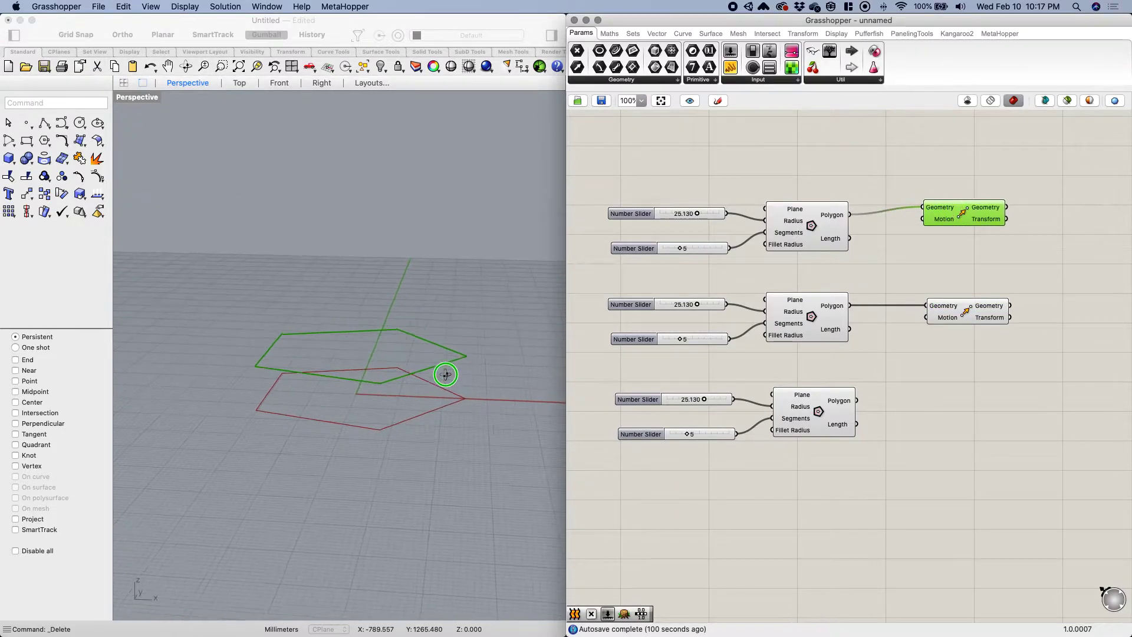
{"action": "left_click", "coordinate": [970, 307]}
{"action": "mouse_move", "coordinate": [946, 318]}
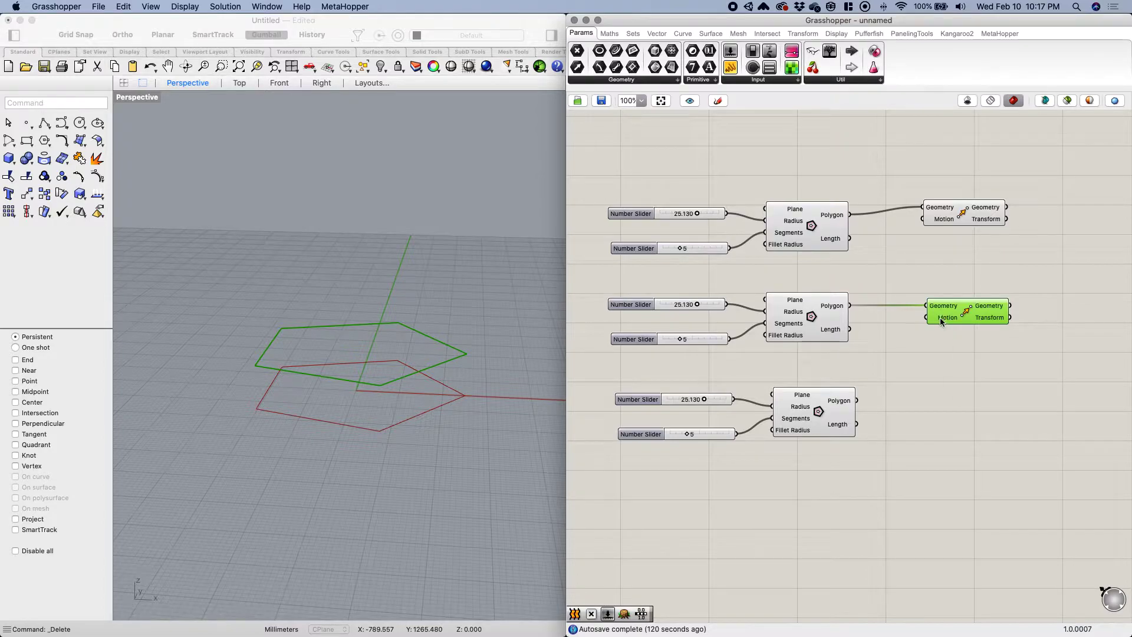
{"action": "left_click_drag", "start_coordinate": [957, 217], "coordinate": [955, 212]}
{"action": "scroll", "coordinate": [389, 375], "scroll_direction": "up", "scroll_amount": 2}
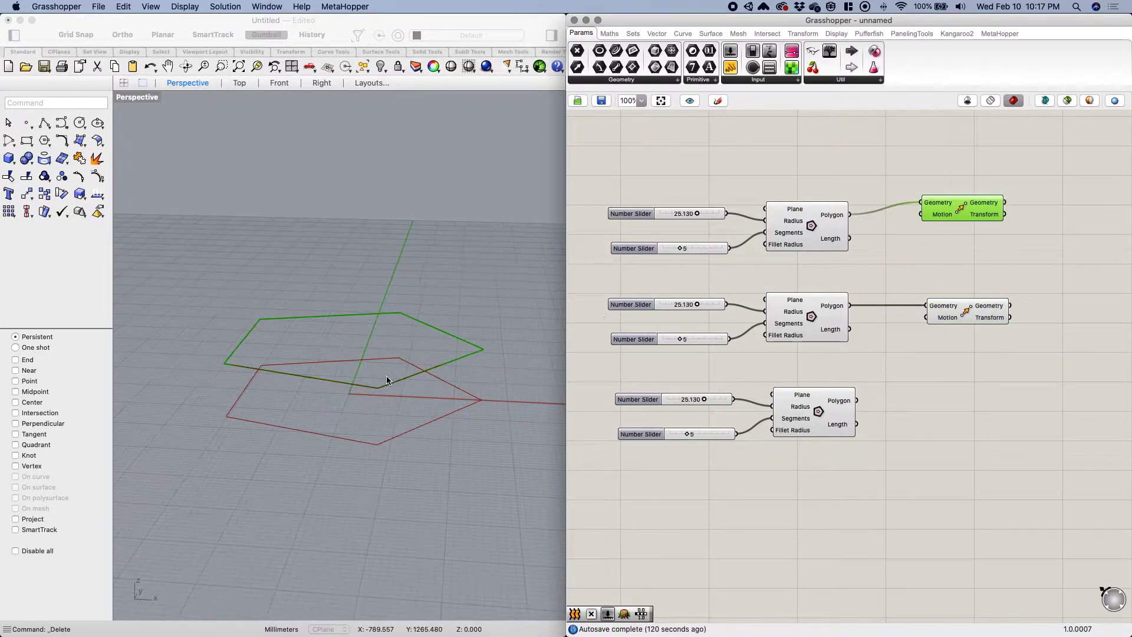
Add a Unit Z vector component and connect it to the Motion input of the middle Move component.
{"action": "double_click", "coordinate": [899, 354]}
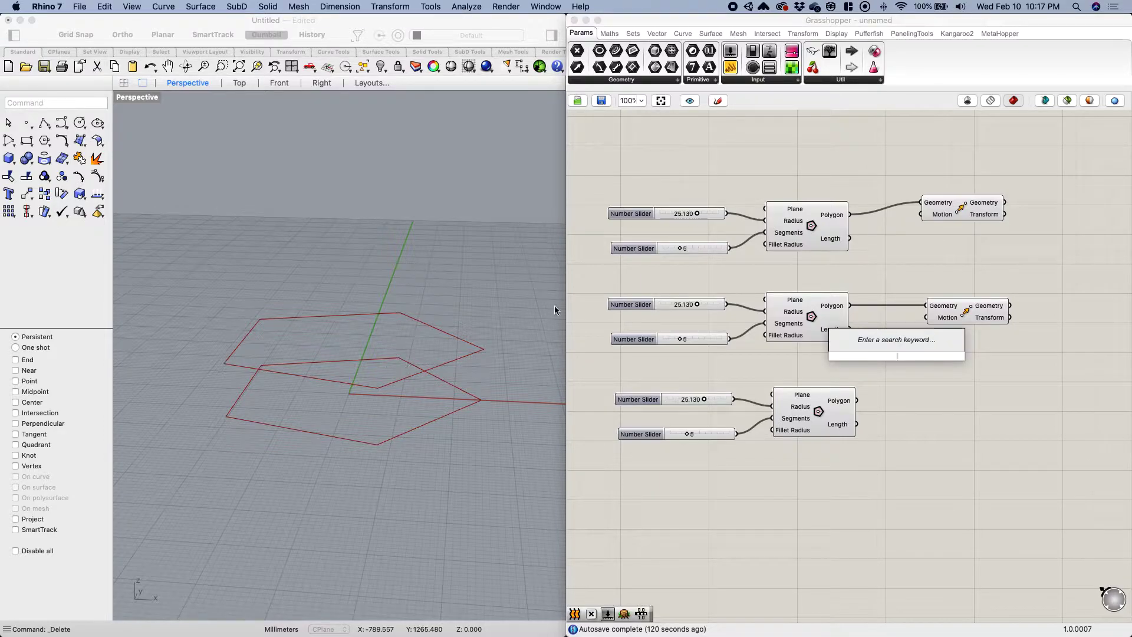
{"action": "left_click", "coordinate": [889, 256]}
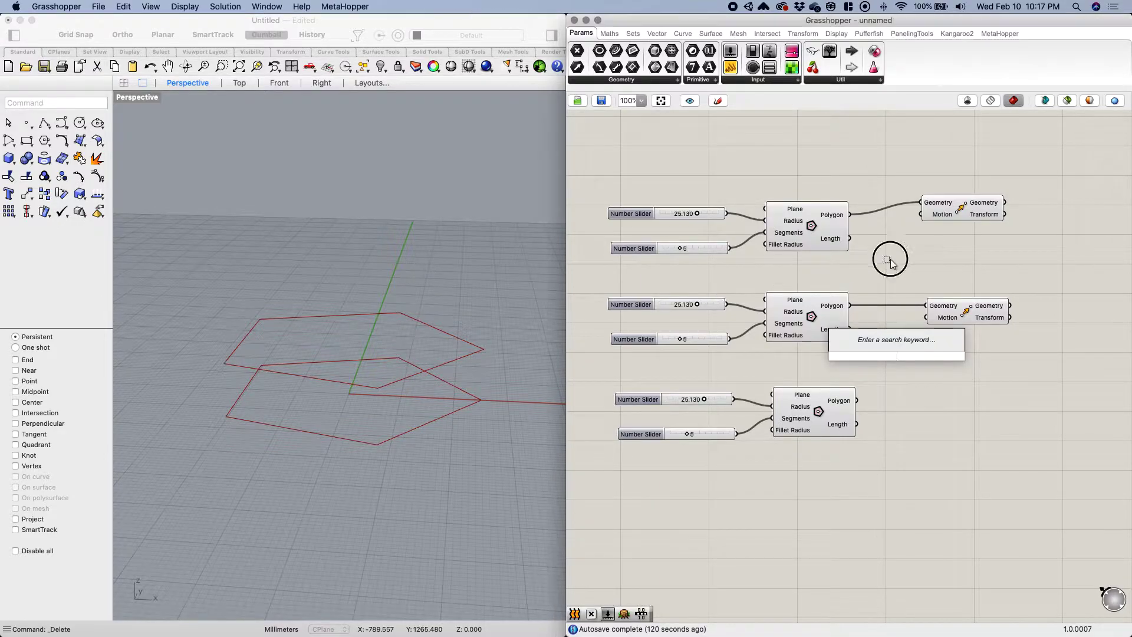
{"action": "double_click", "coordinate": [880, 365]}
{"action": "type", "text": "unit"}
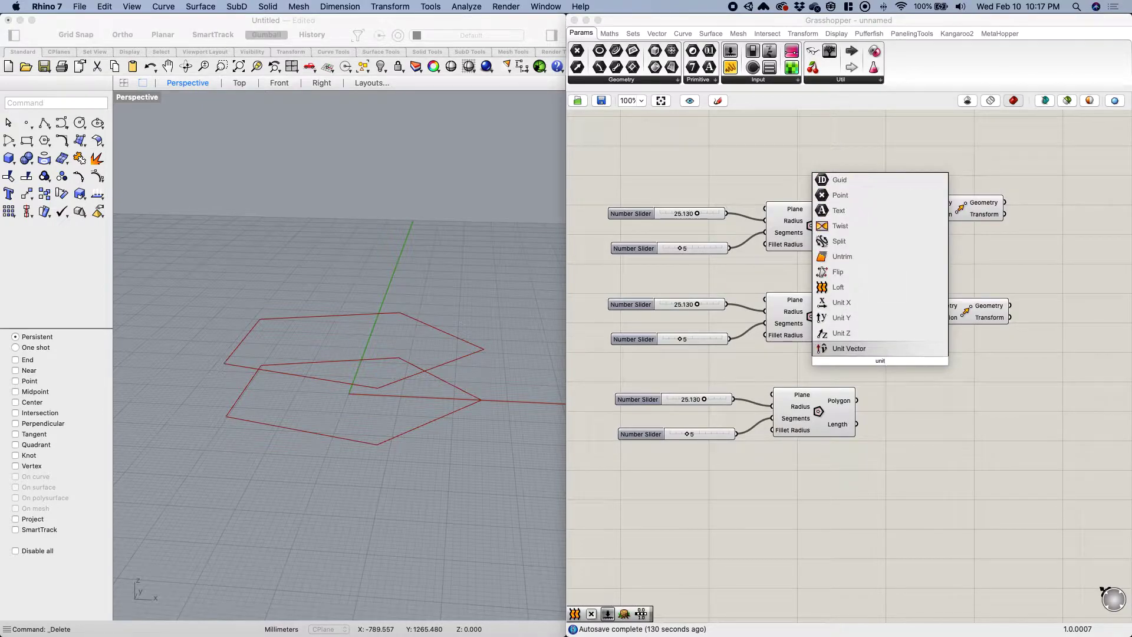
{"action": "left_click", "coordinate": [841, 333]}
{"action": "left_click_drag", "start_coordinate": [922, 359], "coordinate": [926, 317]}
Duplicate the Unit Z component and connect the copy to the upper Move component's Motion input.
{"action": "left_click", "coordinate": [898, 357]}
{"action": "key", "text": "super+c"}
{"action": "key", "text": "super+v"}
{"action": "left_click_drag", "start_coordinate": [899, 362], "coordinate": [971, 224]}
Shift the middle and lower polygon groups down to make room beneath the upper group.
{"action": "left_click_drag", "start_coordinate": [980, 405], "coordinate": [602, 294]}
{"action": "left_click_drag", "start_coordinate": [802, 407], "coordinate": [798, 458]}
{"action": "left_click", "coordinate": [887, 330]}
{"action": "left_click_drag", "start_coordinate": [883, 509], "coordinate": [631, 451]}
Add a Number Slider ranging from 10.00 to 100.00 below the upper polygon's sliders.
{"action": "double_click", "coordinate": [702, 298]}
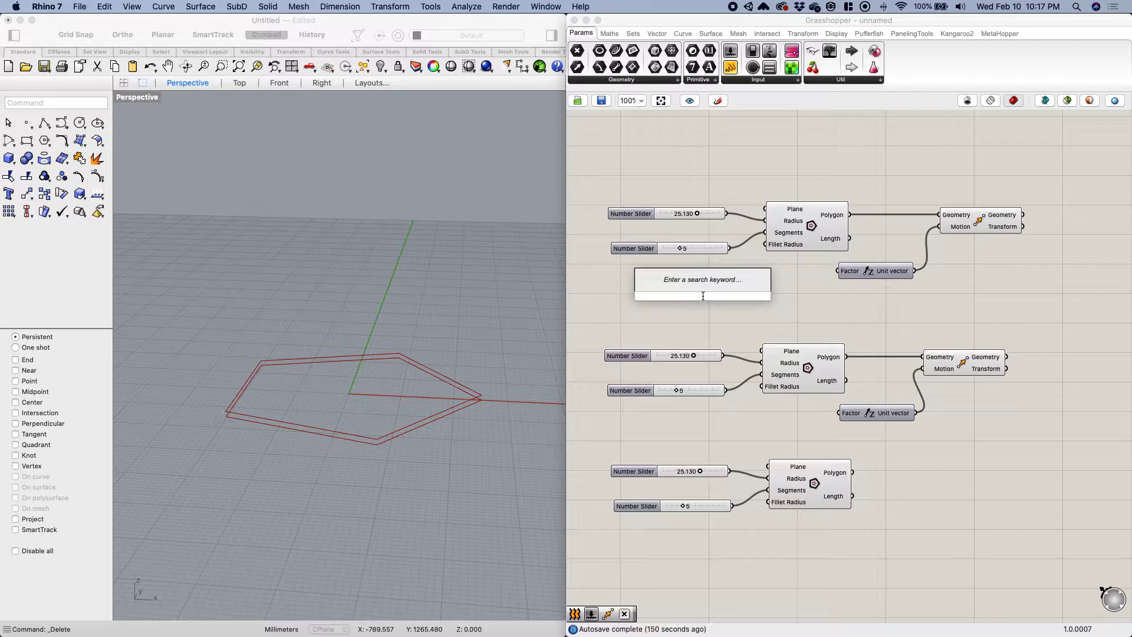
{"action": "type", "text": "10.00..100.00"}
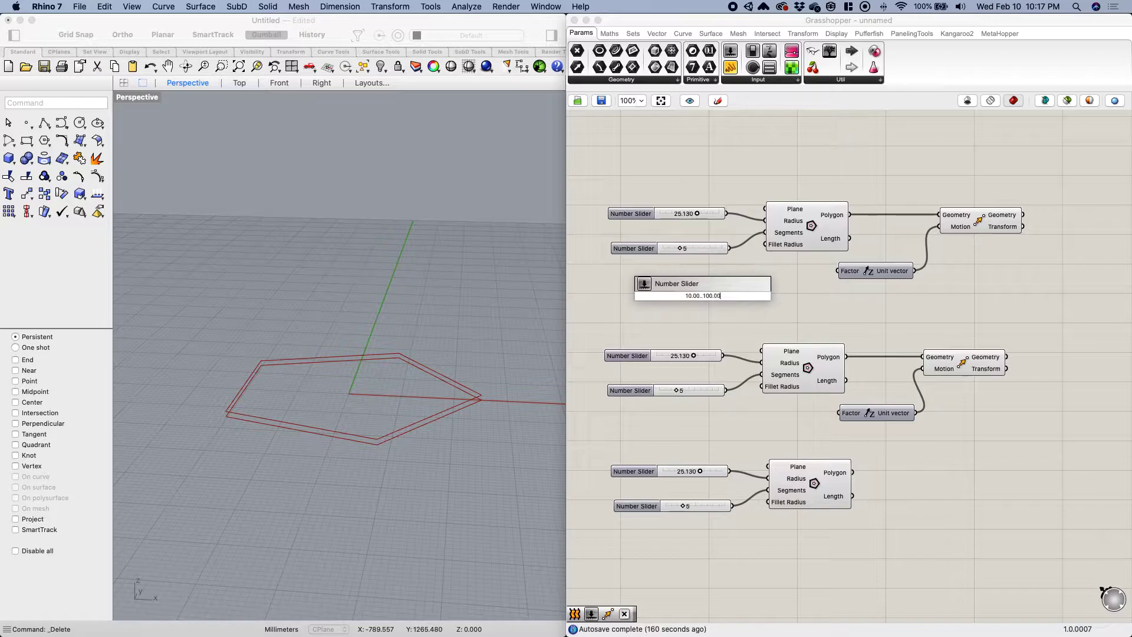
{"action": "key", "text": "Return"}
{"action": "left_click", "coordinate": [715, 295]}
{"action": "left_click_drag", "start_coordinate": [716, 295], "coordinate": [682, 305]}
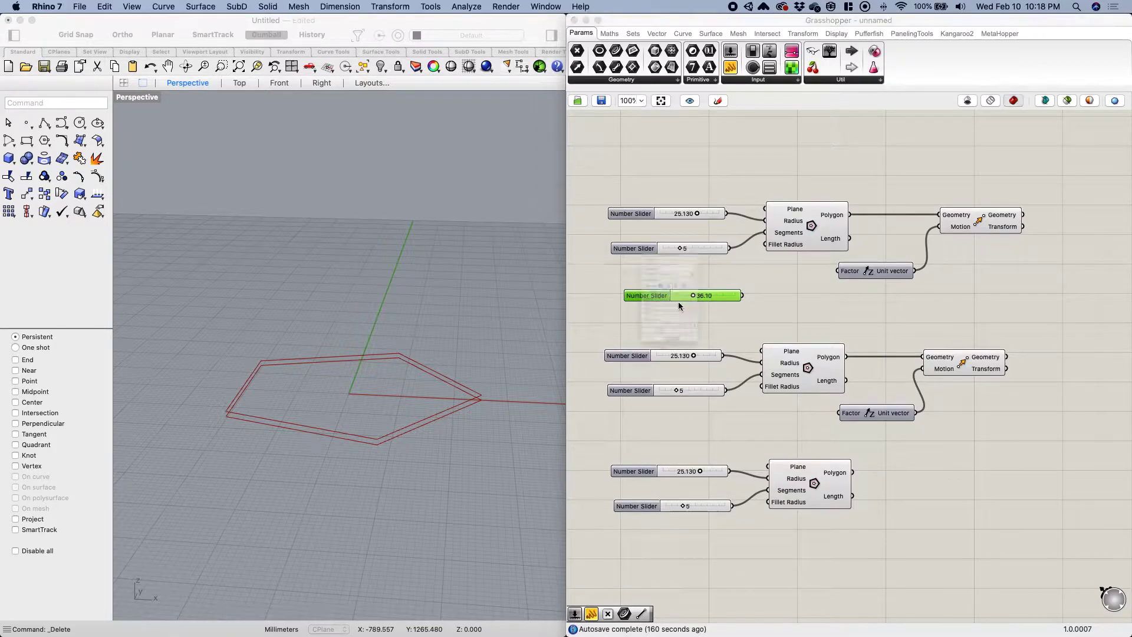
Connect the new slider to the upper Unit Z component's Factor input and set it to 70.30.
{"action": "double_click", "coordinate": [678, 297]}
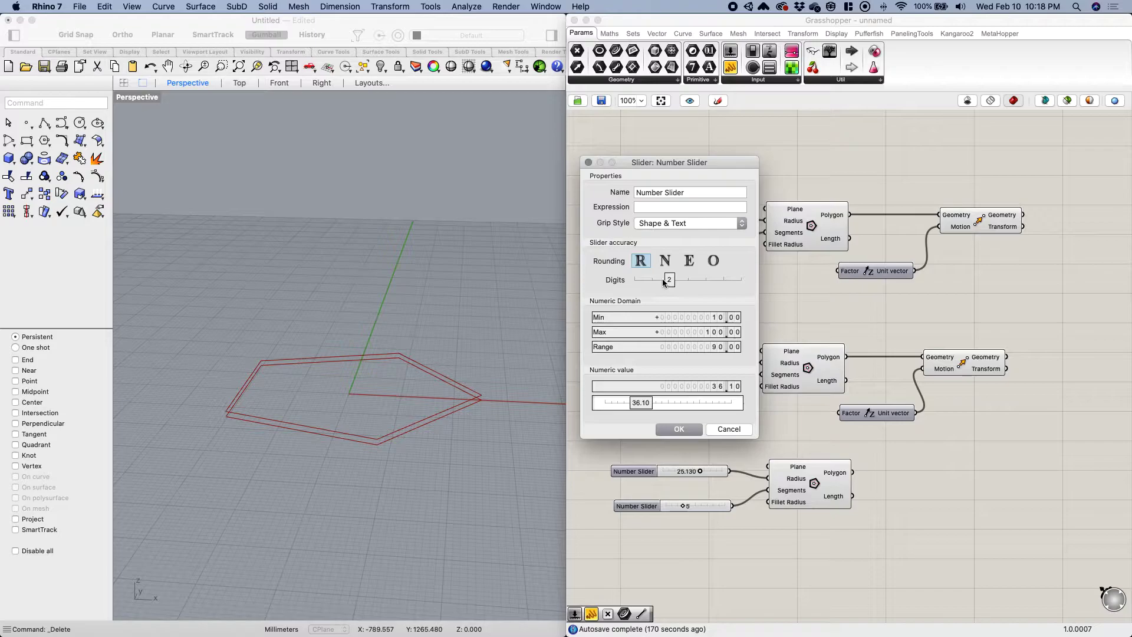
{"action": "left_click", "coordinate": [588, 162]}
{"action": "left_click_drag", "start_coordinate": [693, 298], "coordinate": [852, 277]}
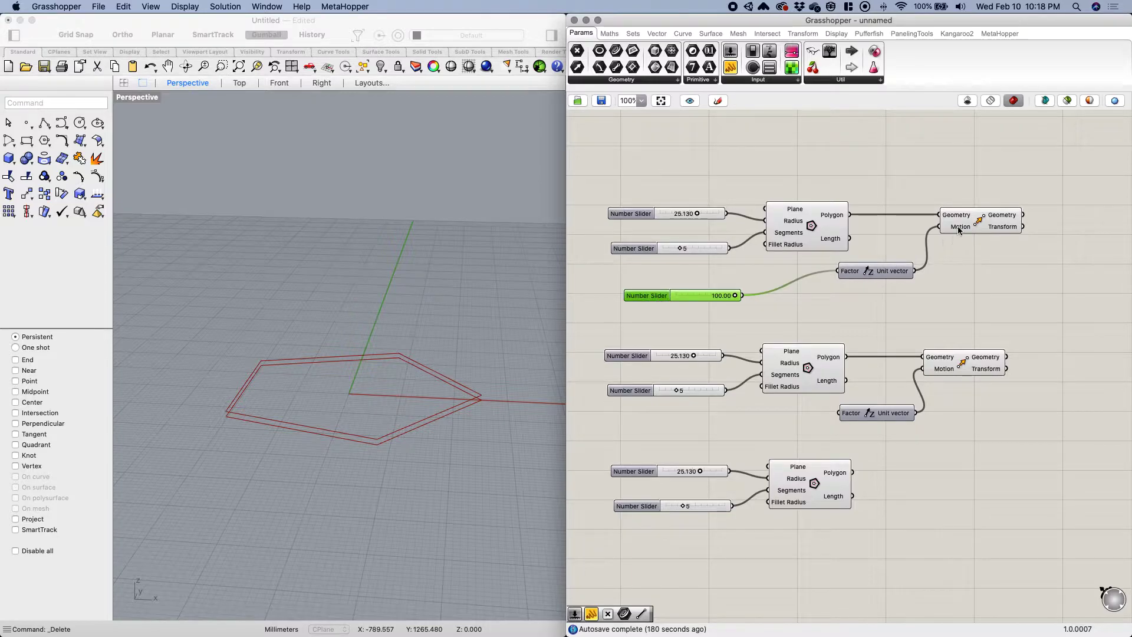
{"action": "mouse_move", "coordinate": [958, 230]}
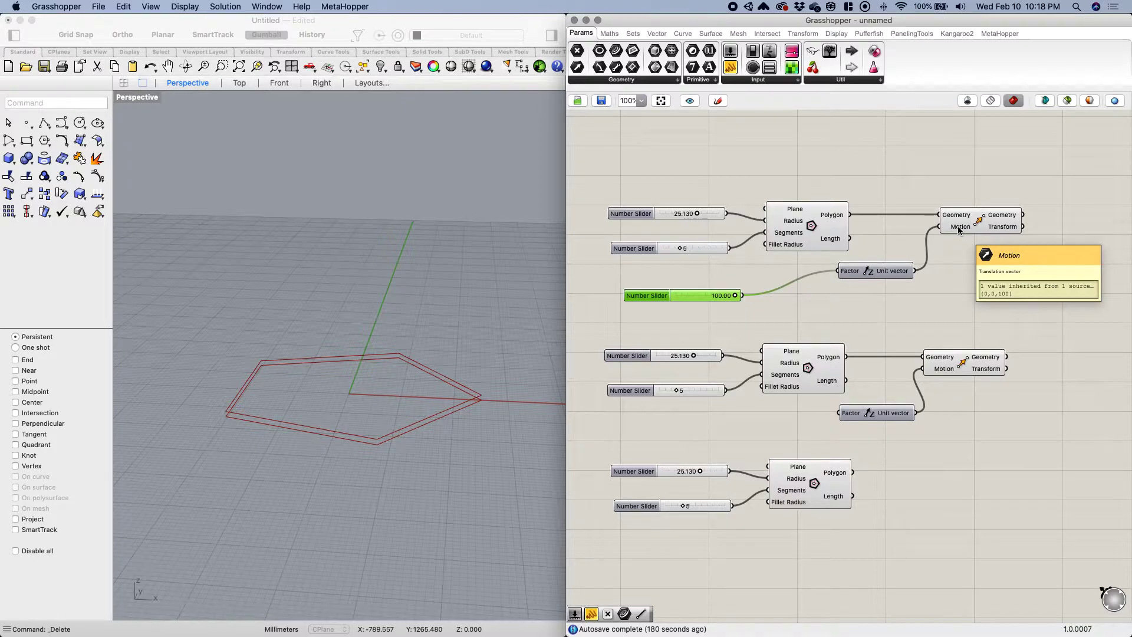
{"action": "left_click_drag", "start_coordinate": [735, 296], "coordinate": [715, 295]}
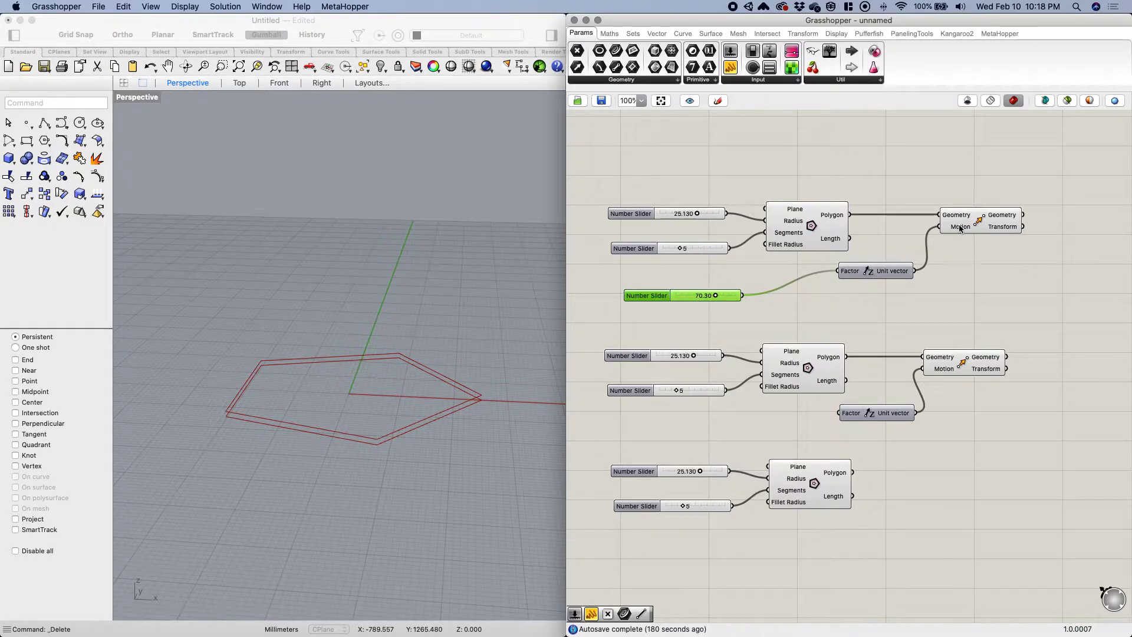
Duplicate the height slider and connect the copy to the middle Unit Z component's Factor input.
{"action": "left_click", "coordinate": [670, 301]}
{"action": "left_click", "coordinate": [657, 297]}
{"action": "key", "text": "super+c"}
{"action": "key", "text": "super+v"}
{"action": "left_click_drag", "start_coordinate": [663, 301], "coordinate": [673, 431]}
{"action": "left_click_drag", "start_coordinate": [756, 425], "coordinate": [839, 412]}
Set the upper polygon's height slider to 68.50 and the middle polygon's height slider to 41.50.
{"action": "scroll", "coordinate": [440, 368], "scroll_direction": "down", "scroll_amount": 3}
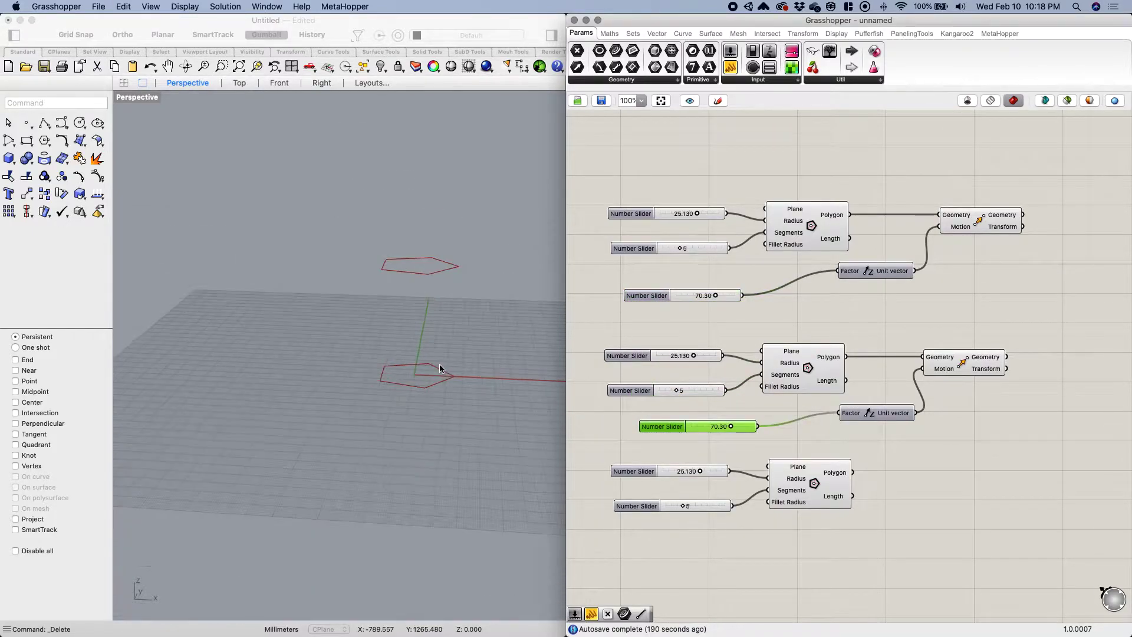
{"action": "scroll", "coordinate": [440, 367], "scroll_direction": "down", "scroll_amount": 5}
{"action": "scroll", "coordinate": [437, 308], "scroll_direction": "up", "scroll_amount": 8}
{"action": "mouse_move", "coordinate": [715, 296]}
{"action": "left_mouse_down"}
{"action": "mouse_move", "coordinate": [695, 296]}
{"action": "mouse_move", "coordinate": [713, 296]}
{"action": "left_mouse_up"}
{"action": "left_click_drag", "start_coordinate": [731, 426], "coordinate": [680, 419]}
{"action": "scroll", "coordinate": [413, 366], "scroll_direction": "up", "scroll_amount": 3}
{"action": "scroll", "coordinate": [402, 360], "scroll_direction": "up", "scroll_amount": 2}
Reposition the upper height slider and the middle Unit Z component, and select the middle Move component.
{"action": "left_click_drag", "start_coordinate": [676, 299], "coordinate": [729, 291]}
{"action": "left_click_drag", "start_coordinate": [873, 415], "coordinate": [870, 422]}
{"action": "left_click", "coordinate": [963, 362]}
{"action": "scroll", "coordinate": [884, 354], "scroll_direction": "right", "scroll_amount": 2}
{"action": "scroll", "coordinate": [884, 354], "scroll_direction": "down", "scroll_amount": 1}
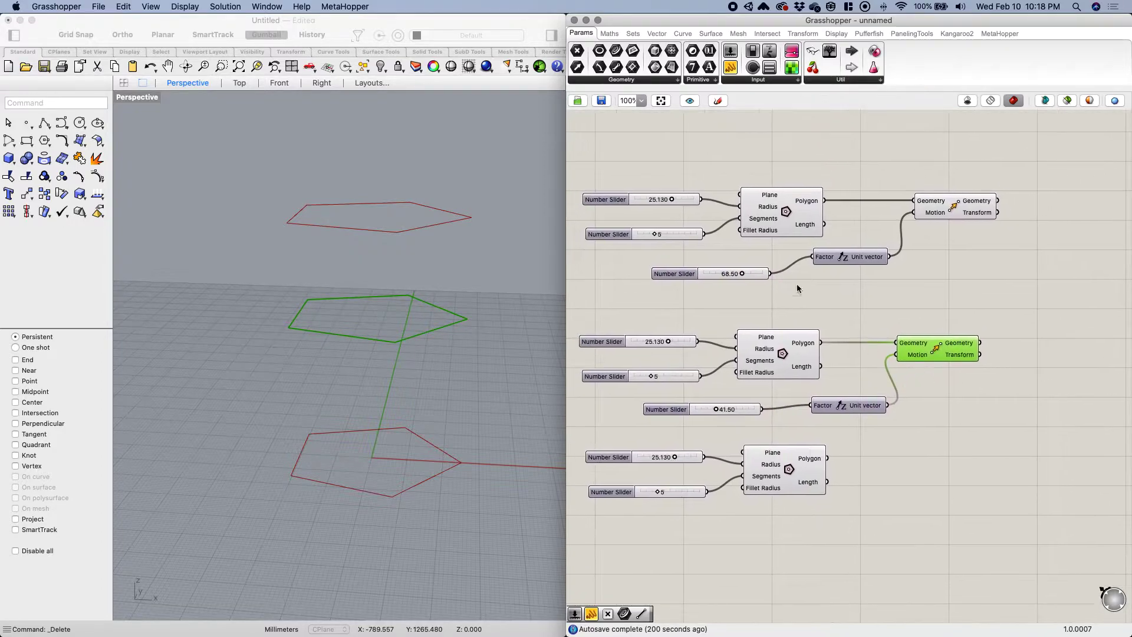
Switch to the vase-builder definition and examine the Rotate component in the middle polygon group.
{"action": "left_click", "coordinate": [267, 6]}
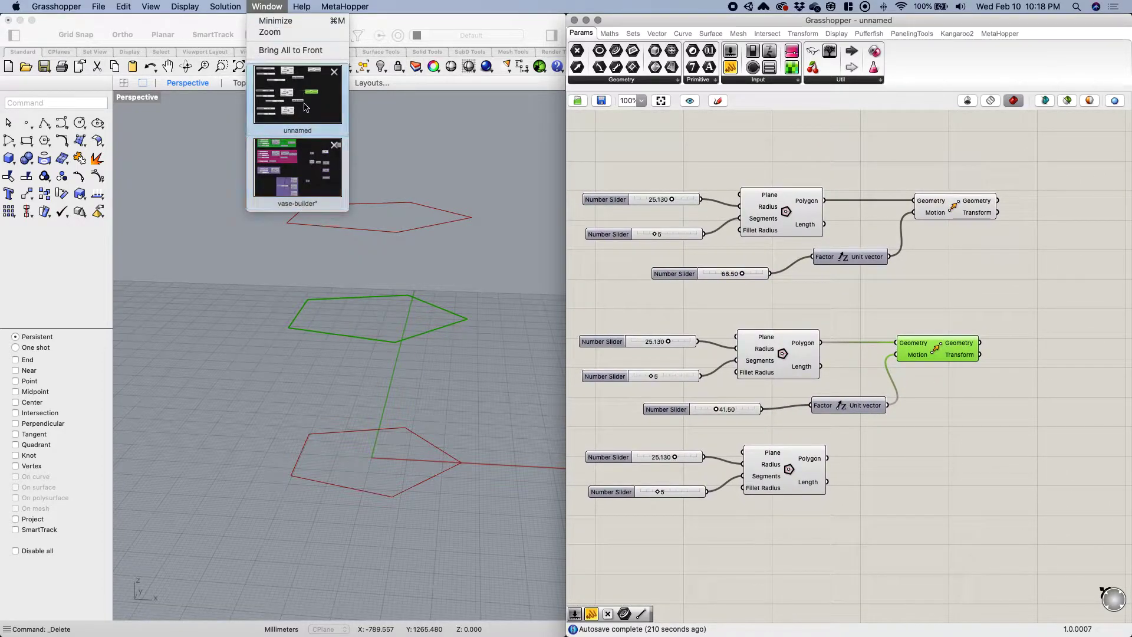
{"action": "left_click", "coordinate": [301, 166]}
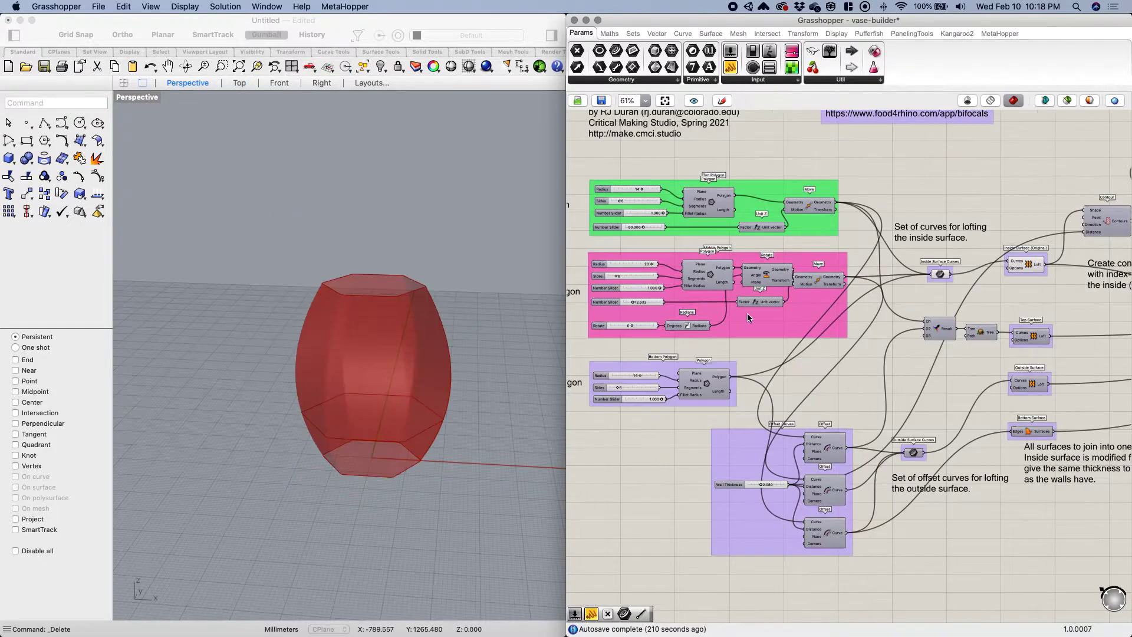
{"action": "scroll", "coordinate": [765, 273], "scroll_direction": "up", "scroll_amount": 2}
{"action": "mouse_move", "coordinate": [772, 402]}
{"action": "right_mouse_down"}
{"action": "mouse_move", "coordinate": [823, 411]}
{"action": "mouse_move", "coordinate": [777, 391]}
{"action": "right_mouse_up"}
{"action": "left_click", "coordinate": [749, 276]}
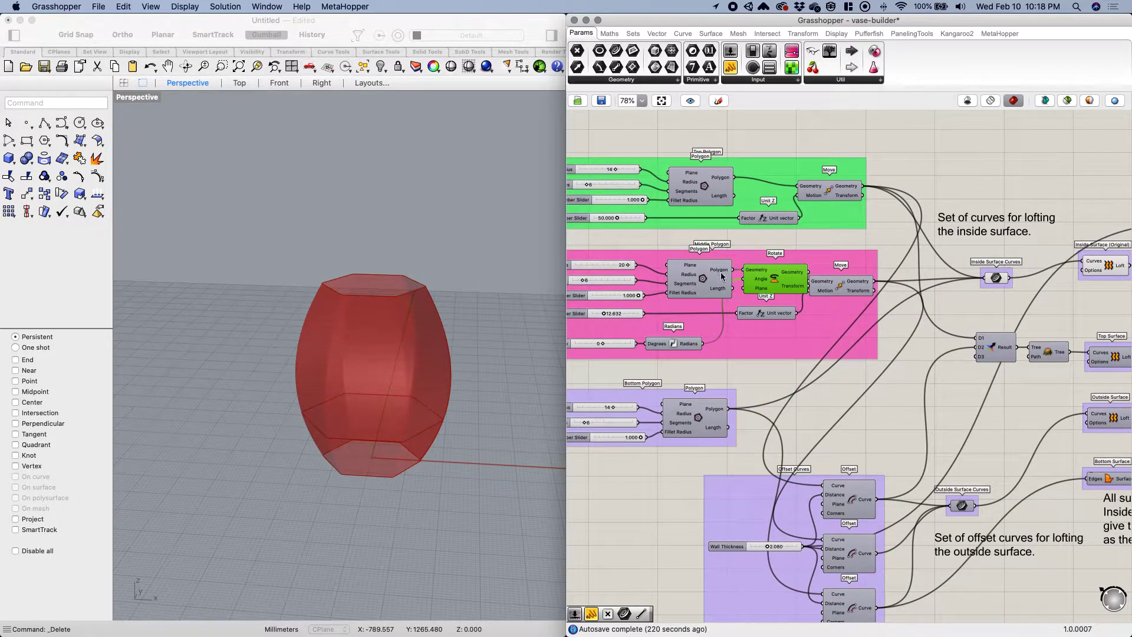
Return to the new unnamed definition and place a Loft component beyond the Move components.
{"action": "left_click", "coordinate": [269, 9]}
{"action": "left_click", "coordinate": [298, 163]}
{"action": "right_click_drag", "start_coordinate": [843, 322], "coordinate": [758, 297]}
{"action": "right_click_drag", "start_coordinate": [857, 367], "coordinate": [785, 359]}
{"action": "left_click_drag", "start_coordinate": [735, 180], "coordinate": [725, 180]}
{"action": "left_click", "coordinate": [800, 218]}
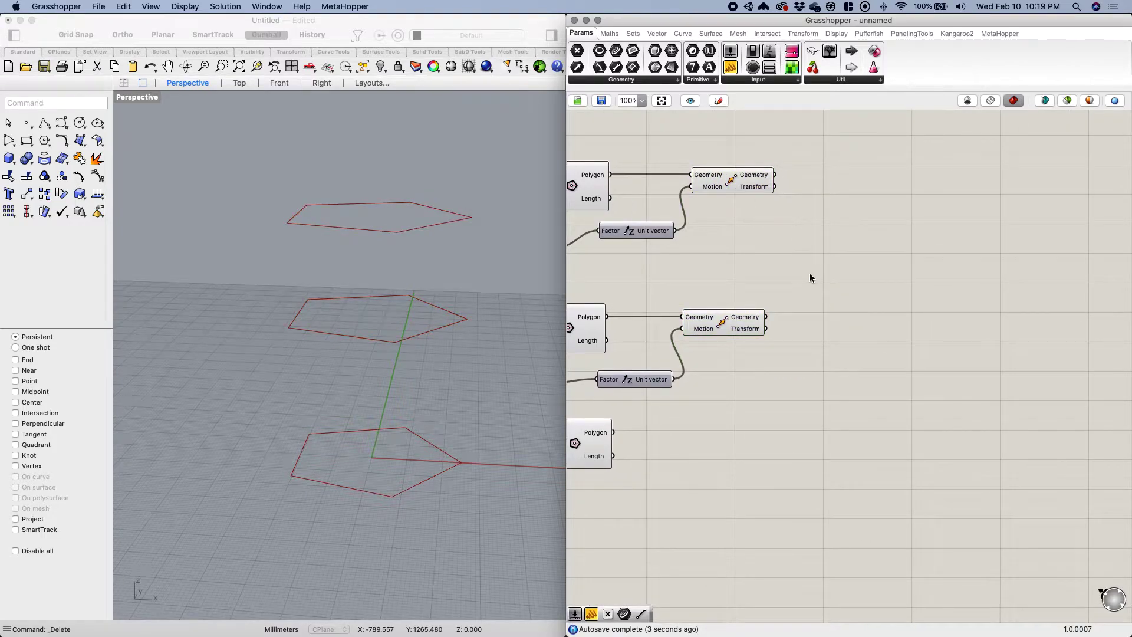
{"action": "scroll", "coordinate": [810, 277], "scroll_direction": "down", "scroll_amount": 2}
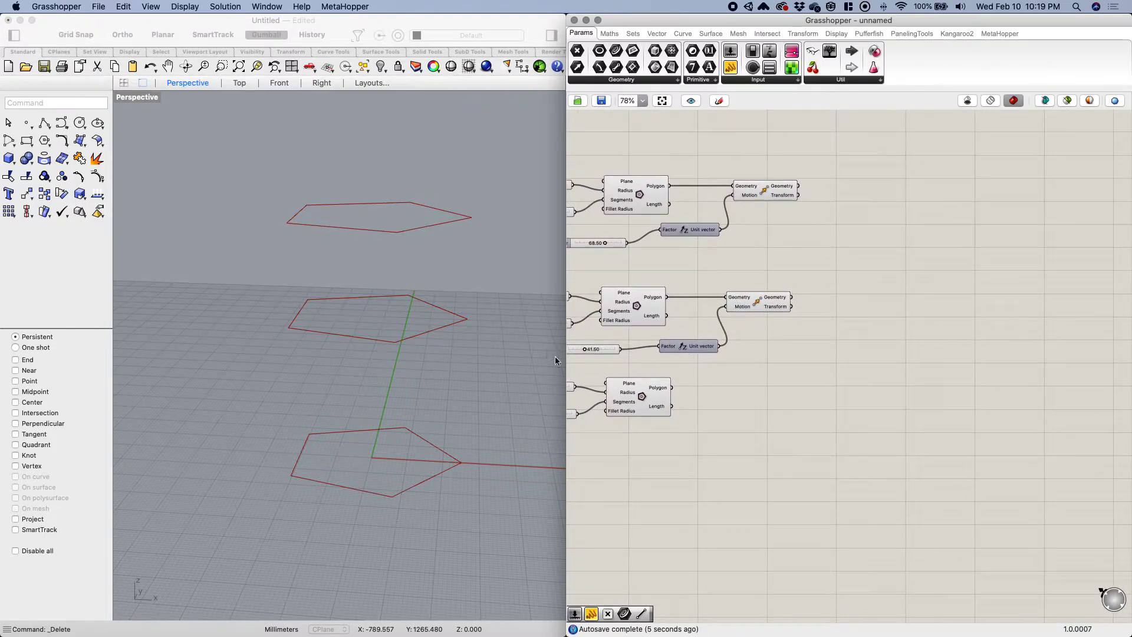
{"action": "double_click", "coordinate": [858, 325]}
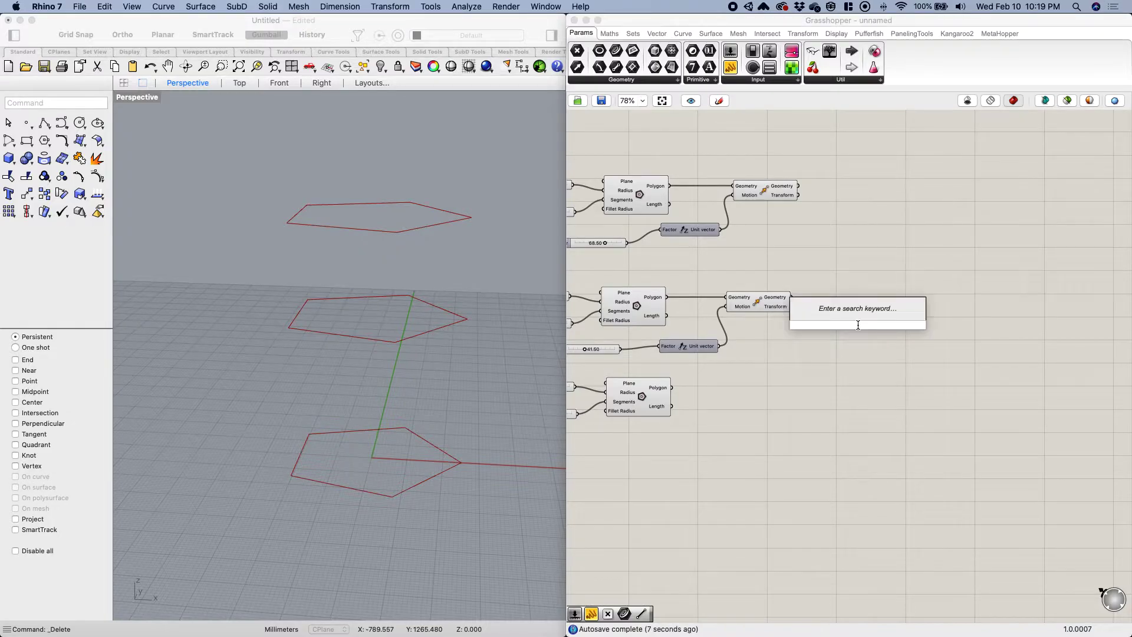
{"action": "type", "text": "loft"}
{"action": "key", "text": "Return"}
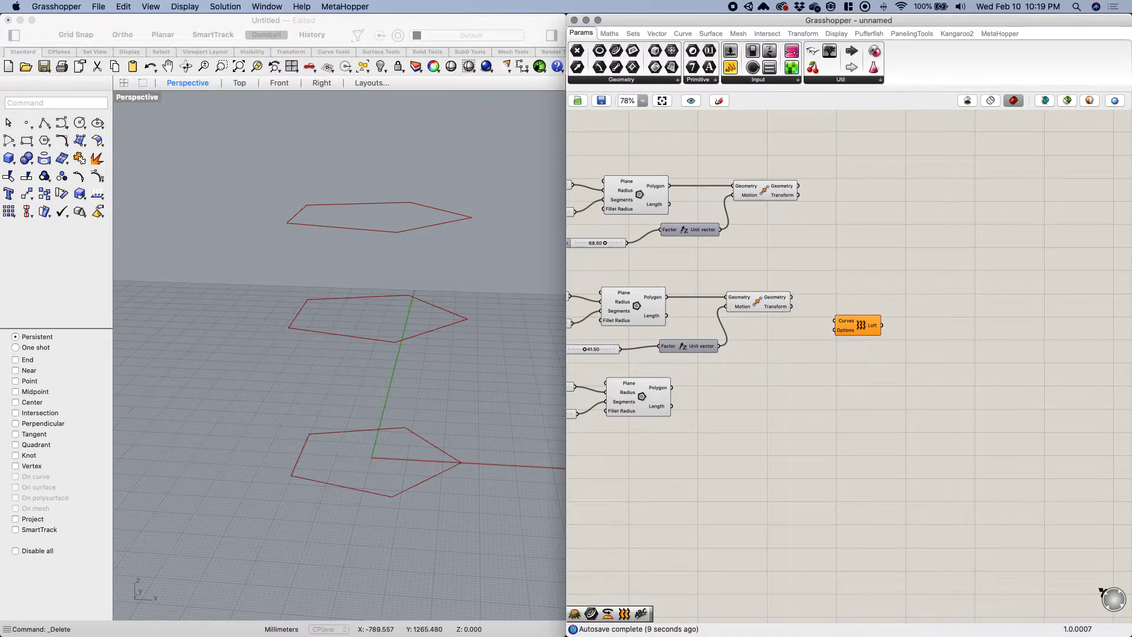
{"action": "left_click_drag", "start_coordinate": [857, 325], "coordinate": [945, 313]}
Connect both Move Geometry outputs and the bottom Polygon output to the Loft's Curves input.
{"action": "left_click_drag", "start_coordinate": [799, 185], "coordinate": [922, 306]}
{"action": "left_click_drag", "start_coordinate": [792, 297], "coordinate": [923, 309]}
{"action": "left_click_drag", "start_coordinate": [672, 387], "coordinate": [930, 313], "text": "shift"}
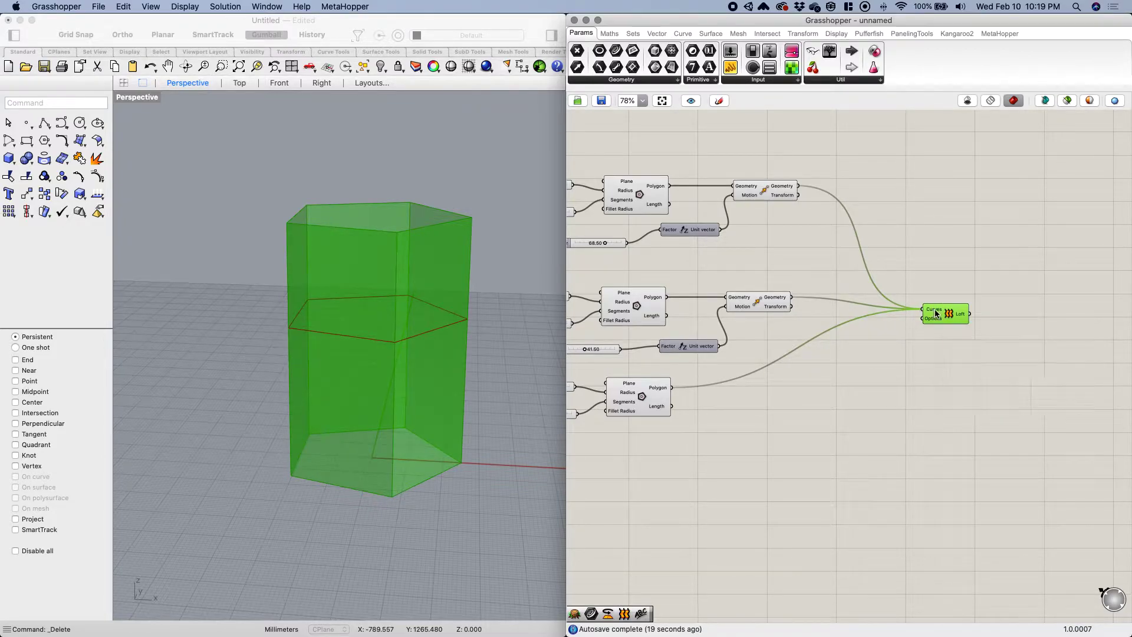
Add a Curve parameter and transfer the Loft's three incoming curve connections to it.
{"action": "right_click_drag", "start_coordinate": [919, 312], "coordinate": [809, 358]}
{"action": "double_click", "coordinate": [808, 357]}
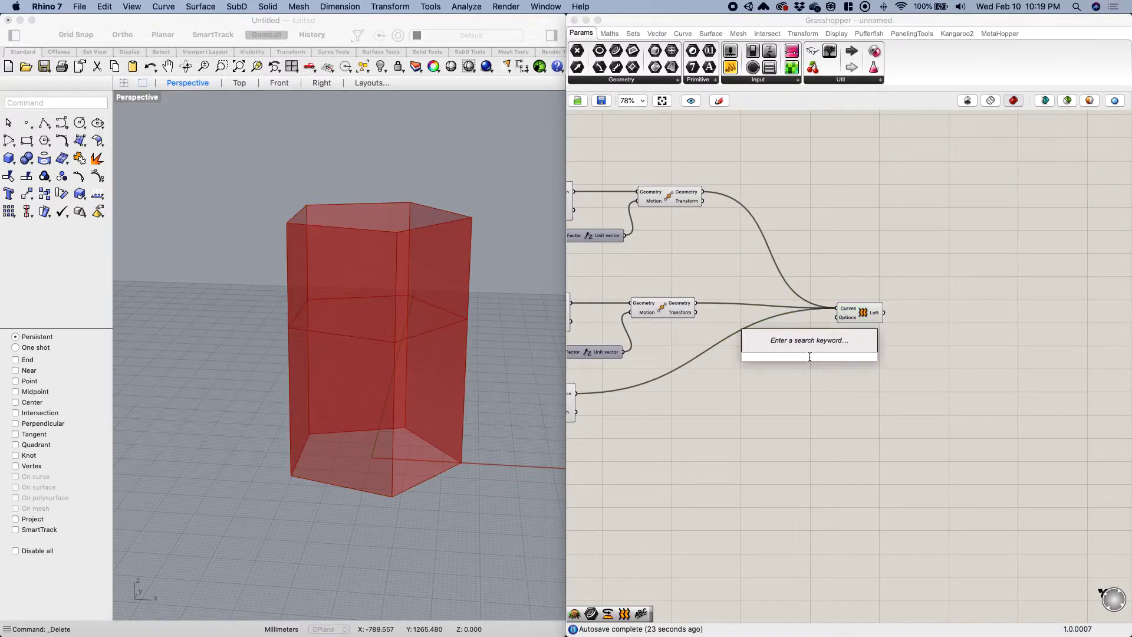
{"action": "type", "text": "curve"}
{"action": "key", "text": "Return"}
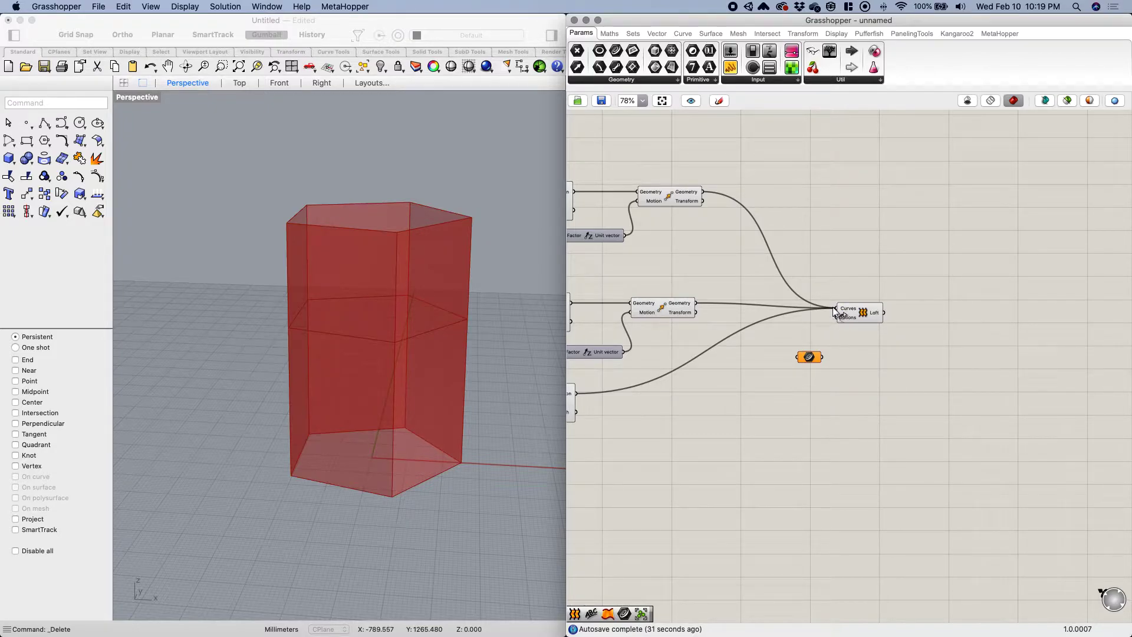
{"action": "left_click_drag", "start_coordinate": [837, 310], "coordinate": [798, 271], "text": "ctrl+shift"}
Try removing the Loft component and repositioning the Curve parameter, and undo both changes.
{"action": "left_click", "coordinate": [853, 313]}
{"action": "key", "text": "Delete"}
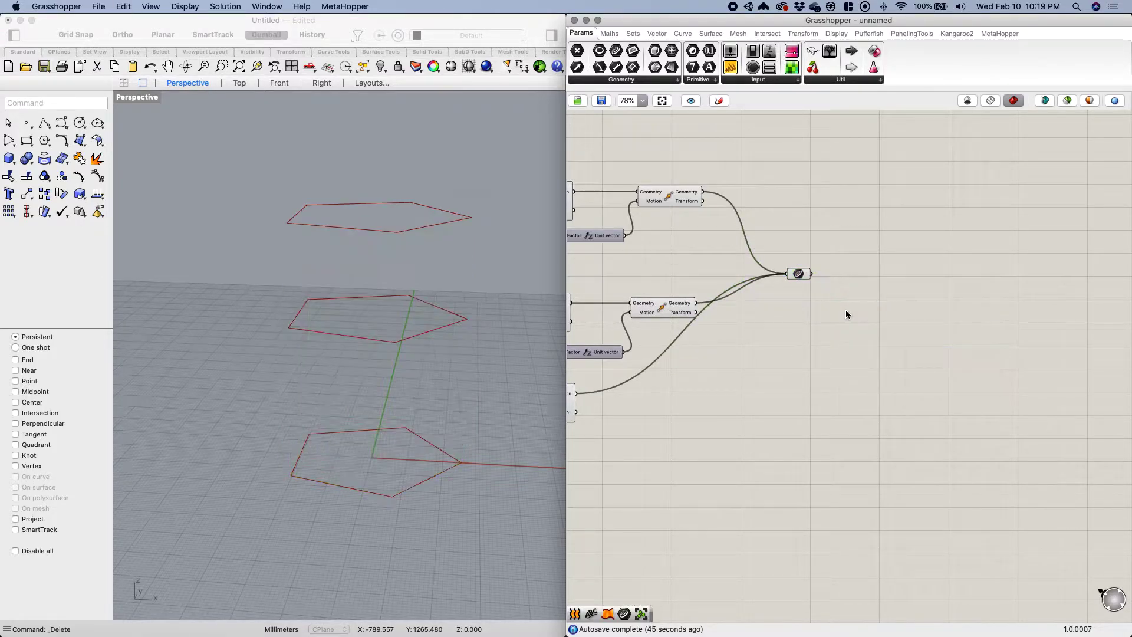
{"action": "left_click", "coordinate": [805, 281]}
{"action": "left_click_drag", "start_coordinate": [805, 282], "coordinate": [807, 305]}
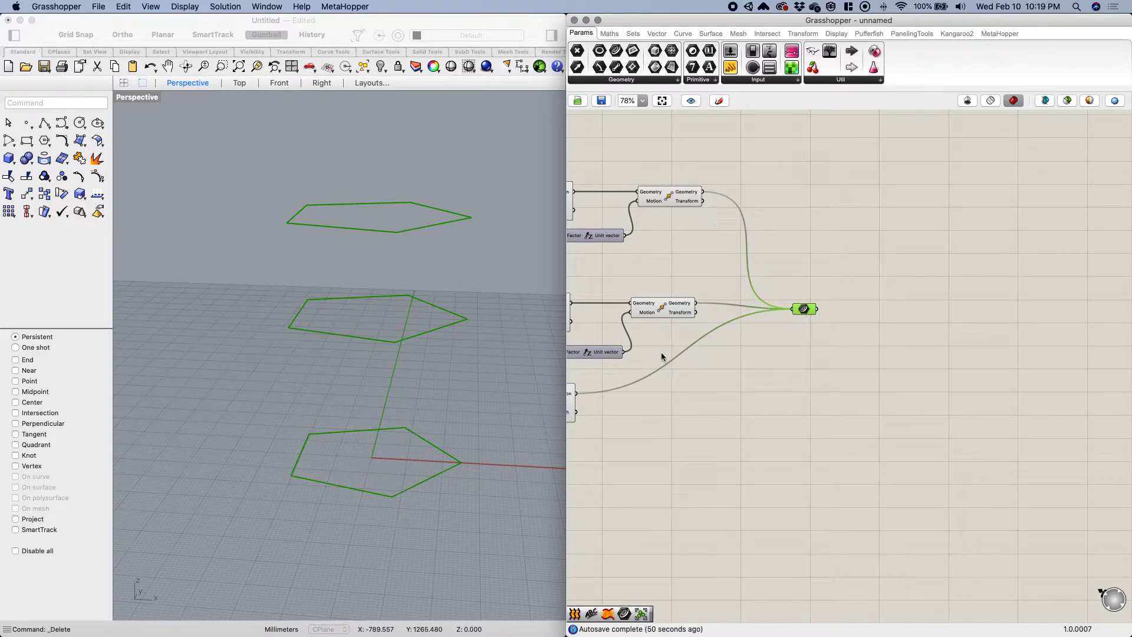
{"action": "right_click_drag", "start_coordinate": [717, 362], "coordinate": [786, 383]}
{"action": "key", "text": "super+z"}
{"action": "key", "text": "super+z"}
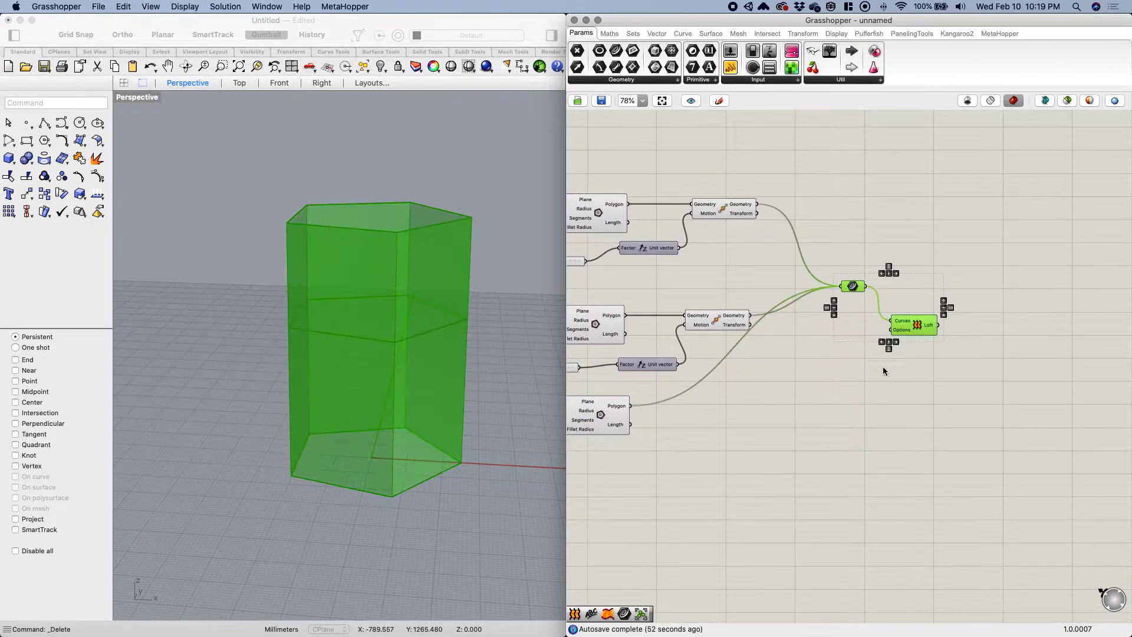
Line up the Curve parameter with the Loft and hide the previews of both Move components and the bottom Polygon.
{"action": "left_click", "coordinate": [881, 369]}
{"action": "left_click_drag", "start_coordinate": [855, 289], "coordinate": [855, 323]}
{"action": "left_click", "coordinate": [723, 213]}
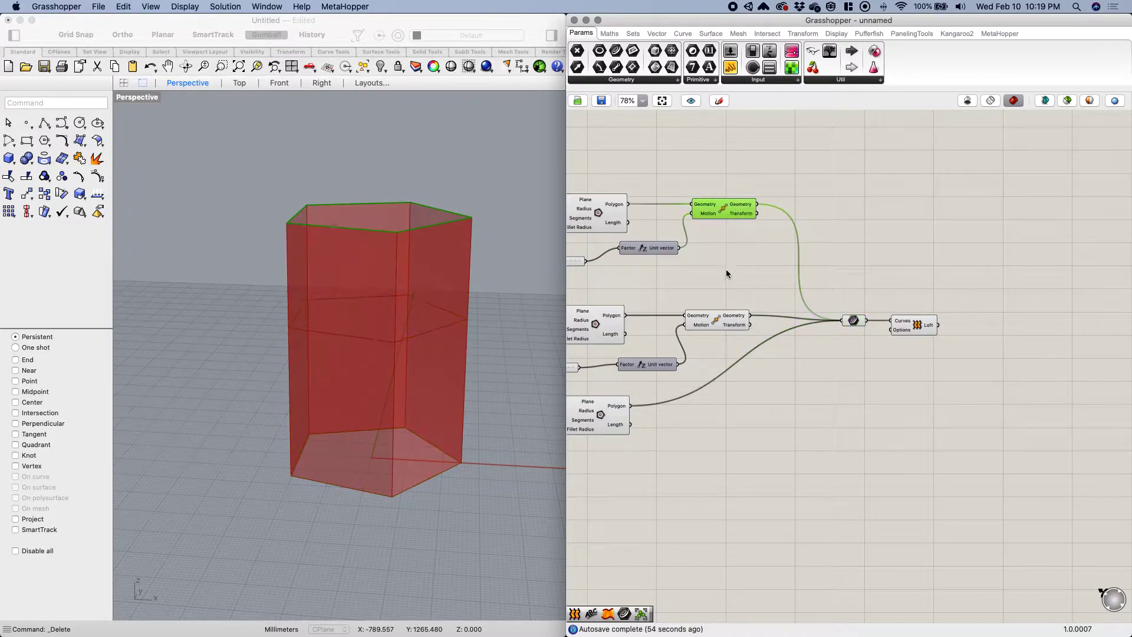
{"action": "left_click", "coordinate": [722, 322], "text": "shift"}
{"action": "left_click", "coordinate": [602, 410], "text": "shift"}
{"action": "middle_click", "coordinate": [657, 386]}
{"action": "left_click", "coordinate": [688, 360]}
Hide the previews of the upper and middle Polygon components.
{"action": "right_click_drag", "start_coordinate": [708, 363], "coordinate": [809, 387]}
{"action": "left_click", "coordinate": [706, 241]}
{"action": "left_click", "coordinate": [701, 339], "text": "shift"}
{"action": "middle_click", "coordinate": [700, 336]}
{"action": "scroll", "coordinate": [783, 306], "scroll_direction": "right", "scroll_amount": 5}
{"action": "scroll", "coordinate": [783, 307], "scroll_direction": "down", "scroll_amount": 2}
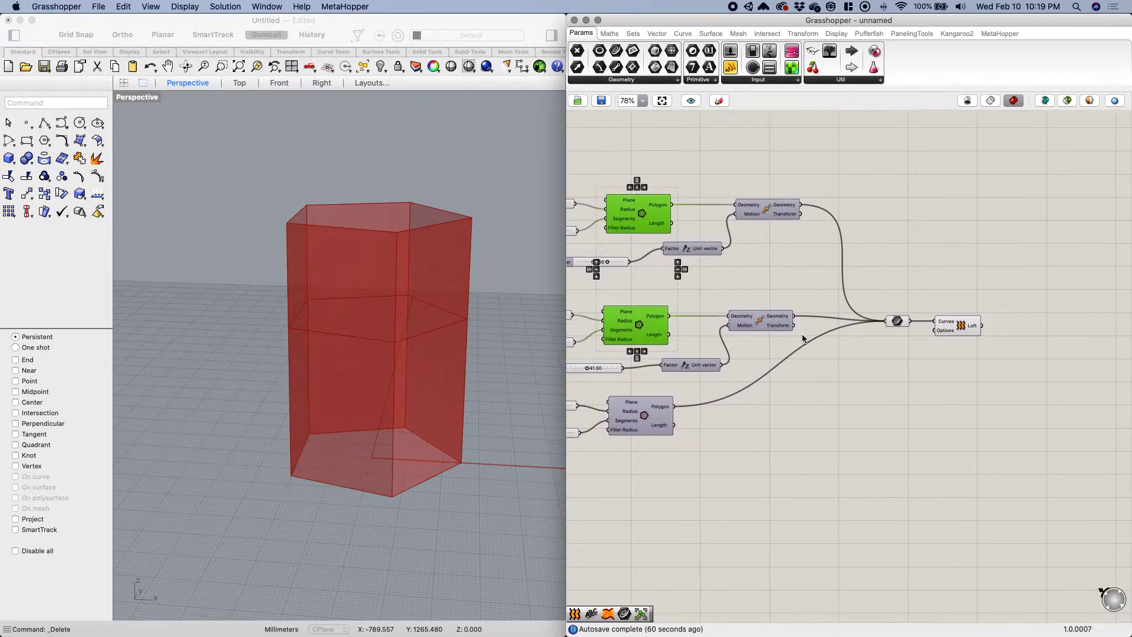
Check the Curve parameter's contents and space the parameter and the Loft component farther along the canvas.
{"action": "left_click", "coordinate": [898, 320]}
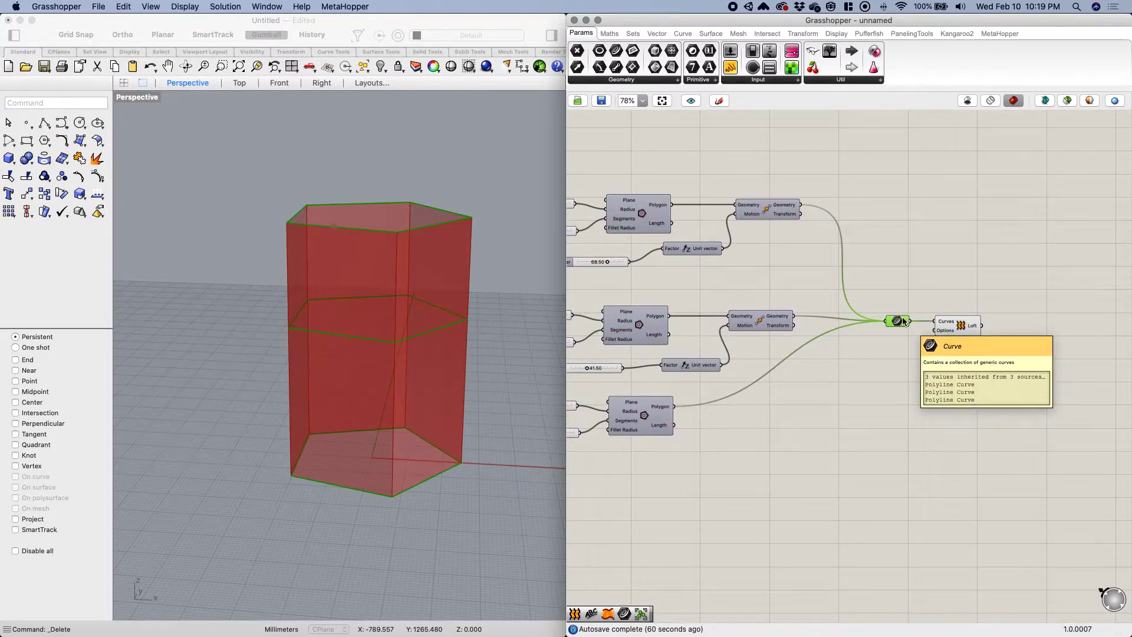
{"action": "left_click", "coordinate": [957, 331]}
{"action": "right_click_drag", "start_coordinate": [903, 366], "coordinate": [885, 363]}
{"action": "left_click", "coordinate": [921, 351]}
{"action": "left_click_drag", "start_coordinate": [936, 328], "coordinate": [959, 325]}
{"action": "right_click_drag", "start_coordinate": [943, 343], "coordinate": [870, 322]}
{"action": "left_click_drag", "start_coordinate": [889, 304], "coordinate": [902, 304]}
{"action": "right_click_drag", "start_coordinate": [926, 338], "coordinate": [855, 346]}
{"action": "left_click", "coordinate": [859, 344]}
Examine the lofted surface from several angles along with the polygon components that drive it.
{"action": "right_click_drag", "start_coordinate": [405, 325], "coordinate": [396, 302]}
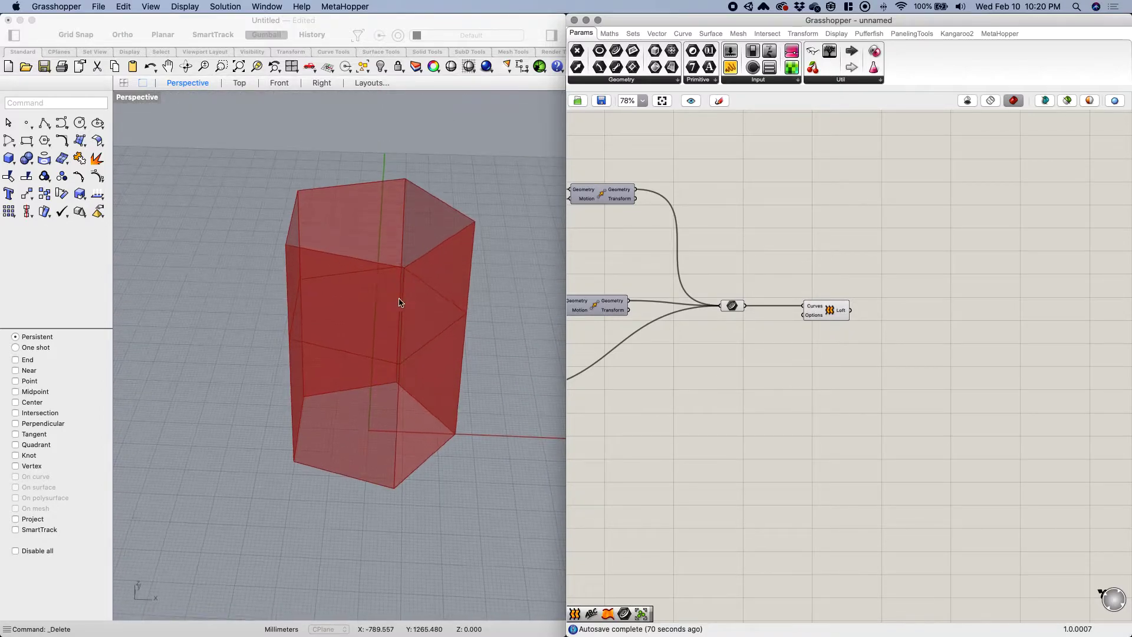
{"action": "right_click_drag", "start_coordinate": [380, 256], "coordinate": [411, 205]}
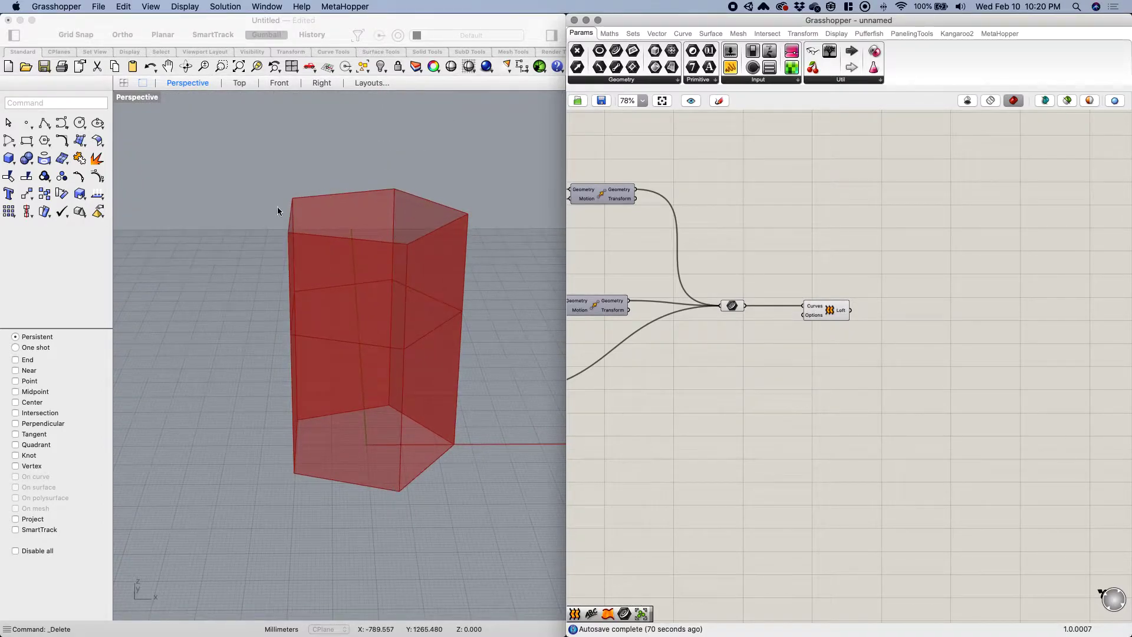
{"action": "right_click_drag", "start_coordinate": [365, 374], "coordinate": [379, 323]}
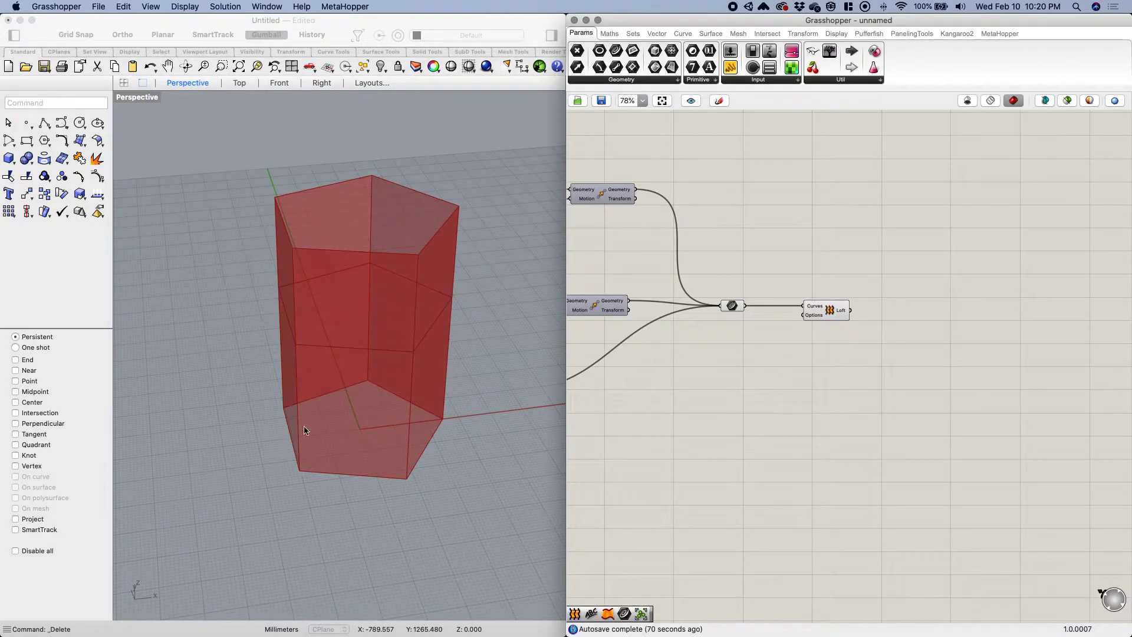
{"action": "right_click_drag", "start_coordinate": [412, 346], "coordinate": [386, 351]}
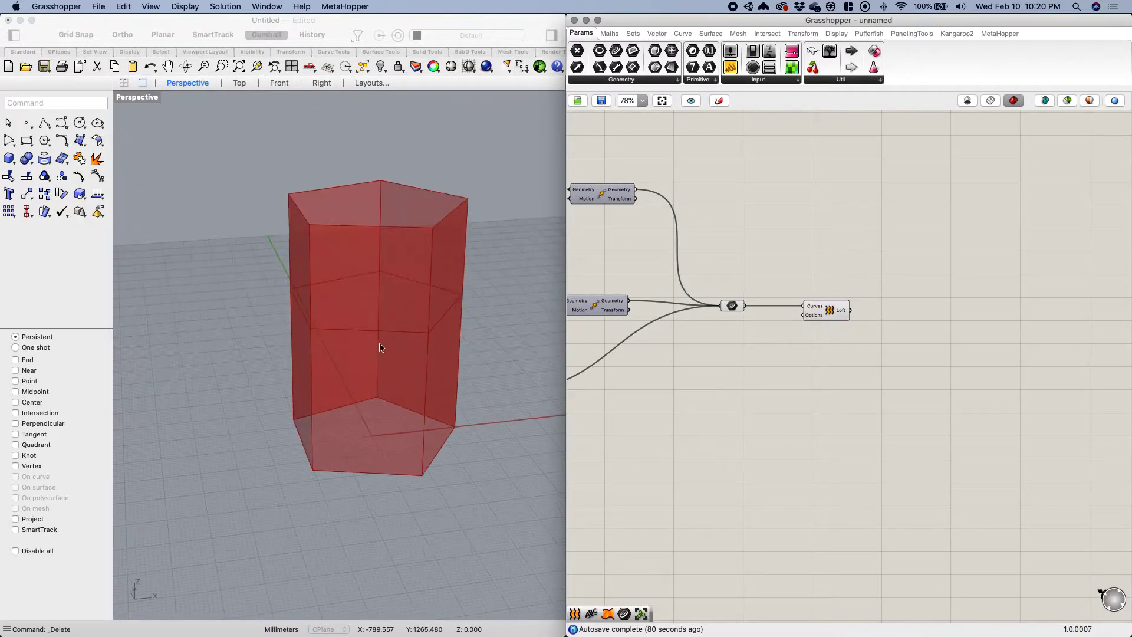
{"action": "right_click_drag", "start_coordinate": [673, 396], "coordinate": [847, 387]}
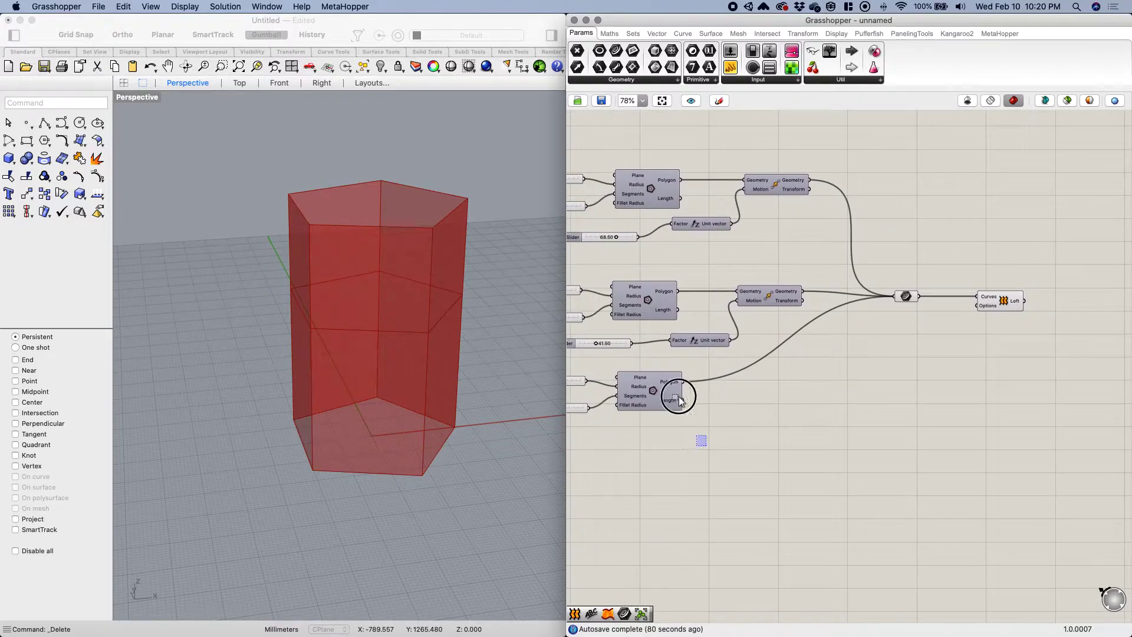
{"action": "left_click_drag", "start_coordinate": [693, 429], "coordinate": [617, 127]}
{"action": "left_click", "coordinate": [743, 366]}
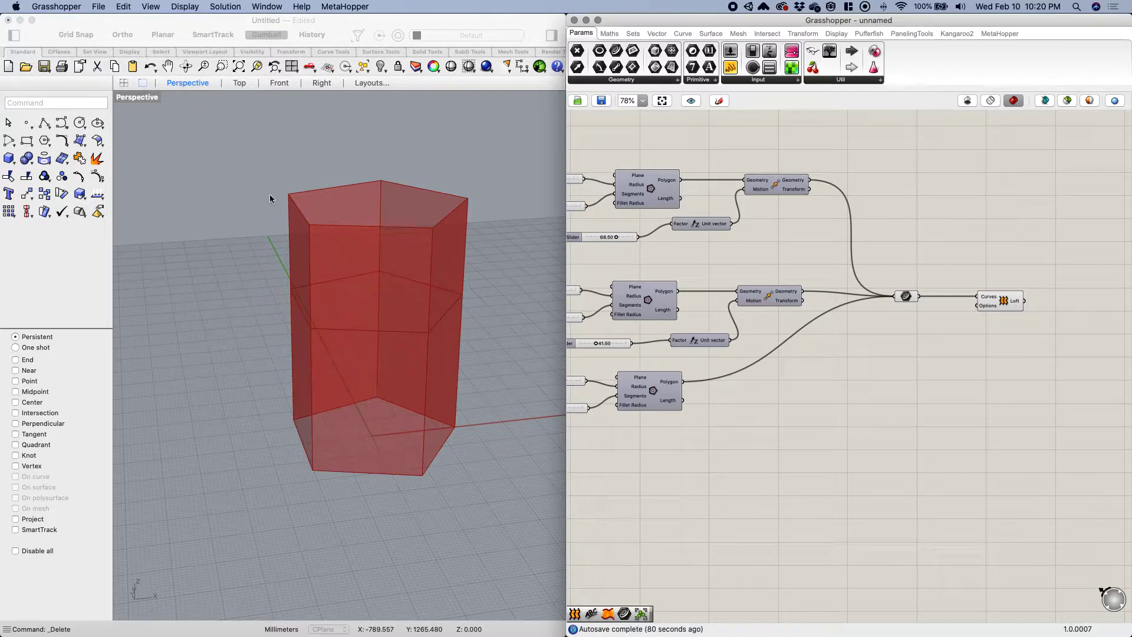
Add an Offset Curve component below the polygons and connect the bottom Polygon output to its Curve input.
{"action": "right_click_drag", "start_coordinate": [842, 376], "coordinate": [737, 308]}
{"action": "double_click", "coordinate": [742, 420]}
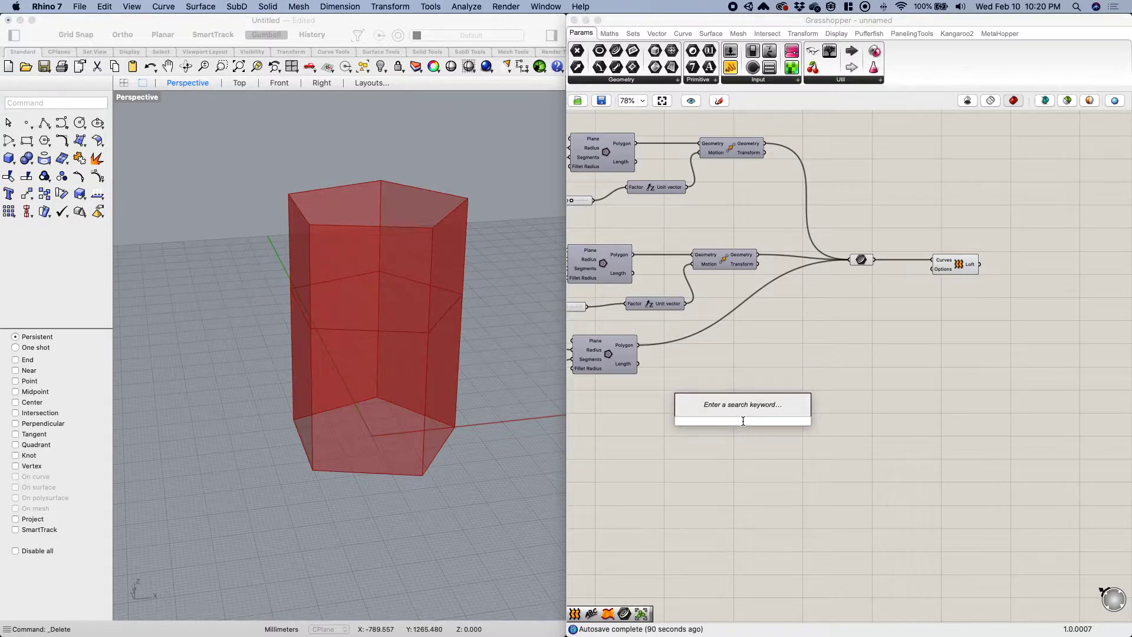
{"action": "type", "text": "off"}
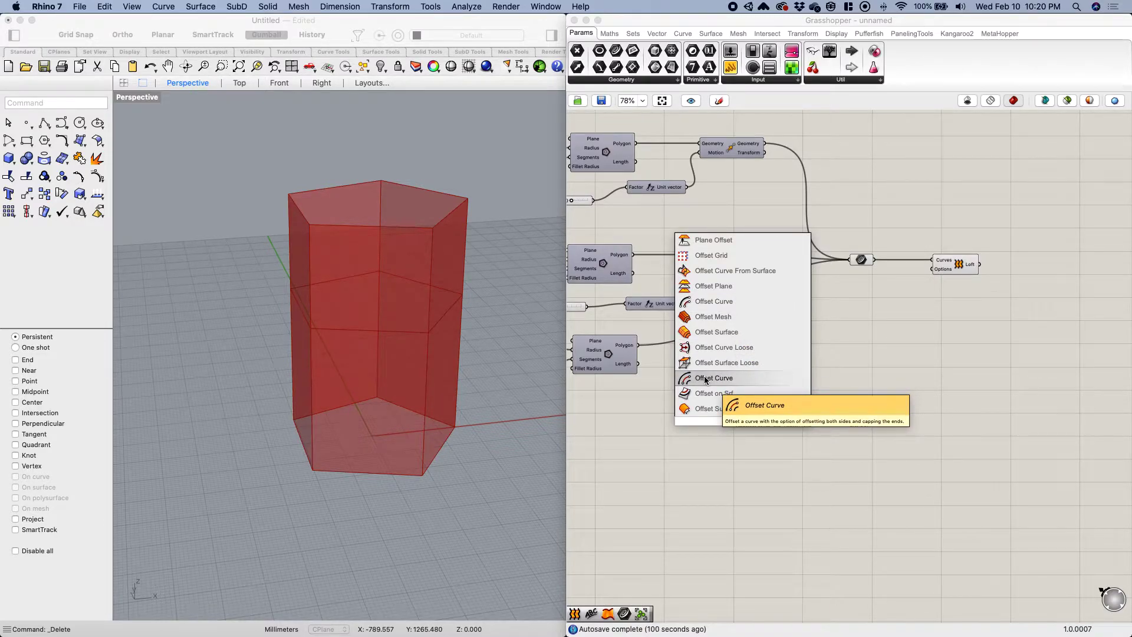
{"action": "left_click", "coordinate": [703, 301]}
{"action": "left_click_drag", "start_coordinate": [747, 426], "coordinate": [756, 435]}
{"action": "right_click_drag", "start_coordinate": [705, 358], "coordinate": [745, 341]}
{"action": "left_click_drag", "start_coordinate": [692, 342], "coordinate": [765, 399]}
{"action": "scroll", "coordinate": [416, 479], "scroll_direction": "up", "scroll_amount": 3}
{"action": "scroll", "coordinate": [437, 474], "scroll_direction": "up", "scroll_amount": 2}
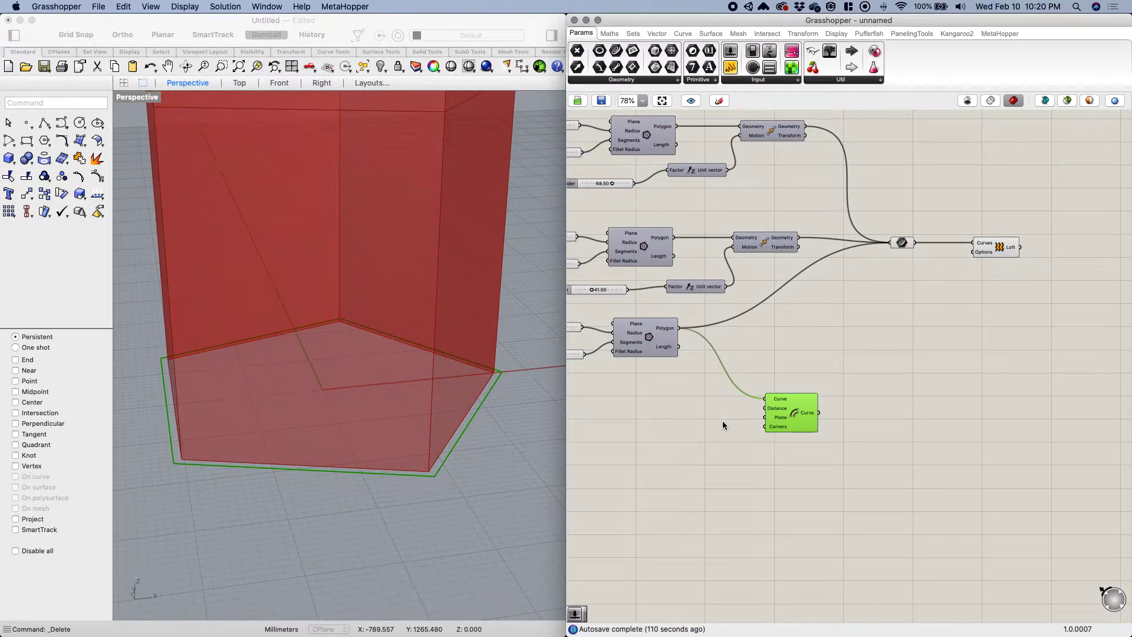
Add a number slider ranging from 1.00 to 10.00 and connect it to the Offset Curve's Distance input.
{"action": "double_click", "coordinate": [647, 440]}
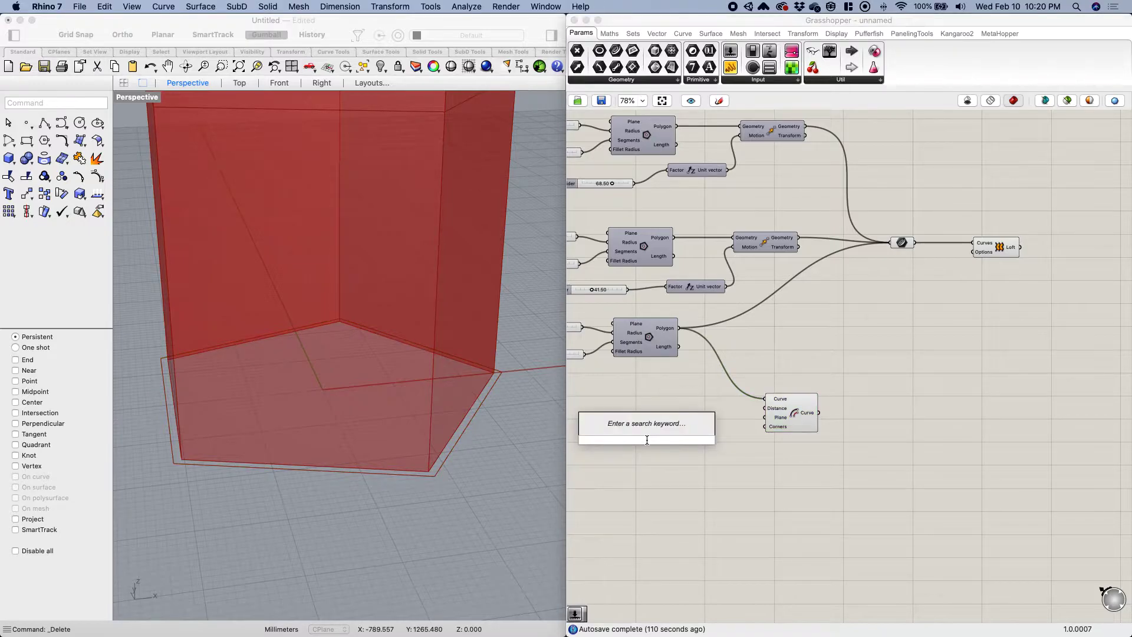
{"action": "type", "text": "1"}
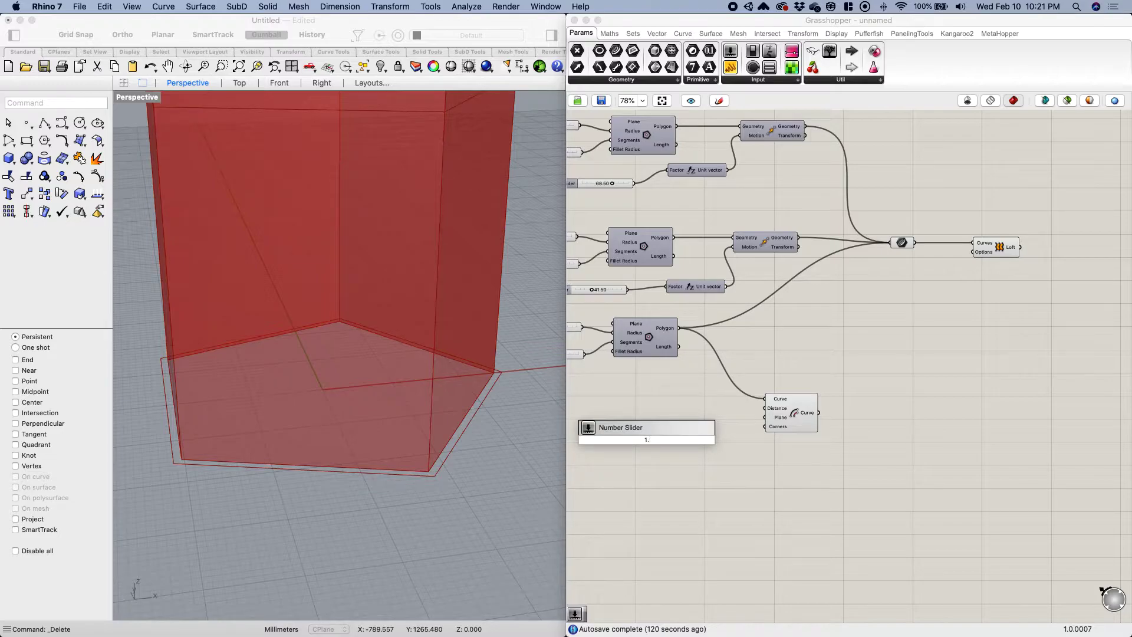
{"action": "type", "text": ".00..10.00"}
{"action": "key", "text": "Return"}
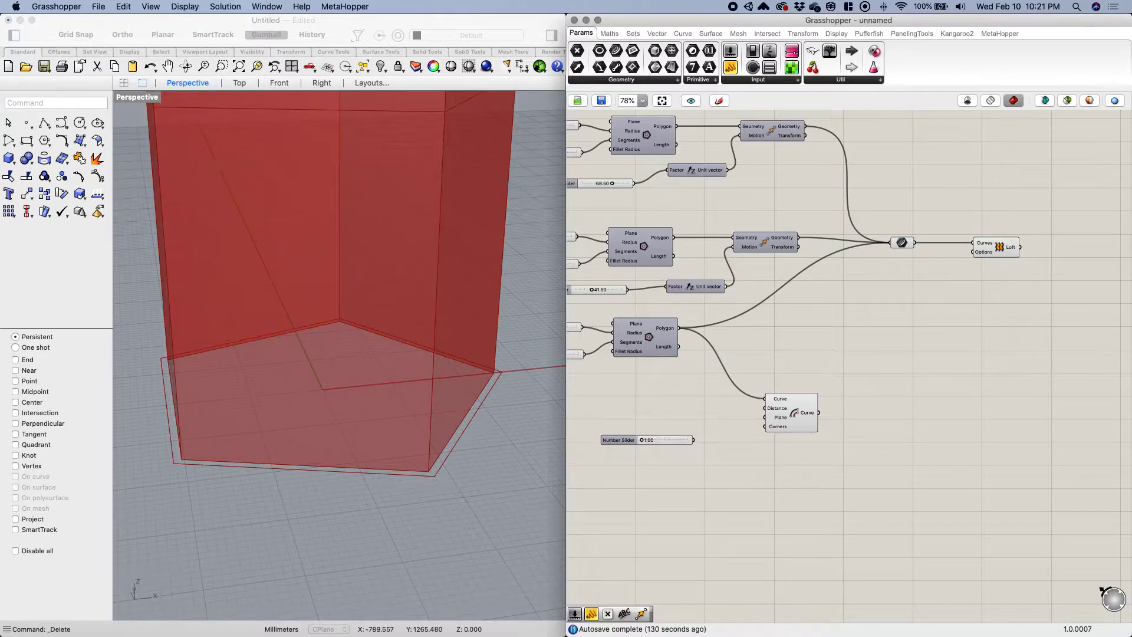
{"action": "scroll", "coordinate": [645, 437], "scroll_direction": "up", "scroll_amount": 4}
{"action": "left_click_drag", "start_coordinate": [642, 443], "coordinate": [733, 448]}
{"action": "left_click_drag", "start_coordinate": [628, 449], "coordinate": [671, 431]}
{"action": "left_click_drag", "start_coordinate": [813, 437], "coordinate": [878, 392]}
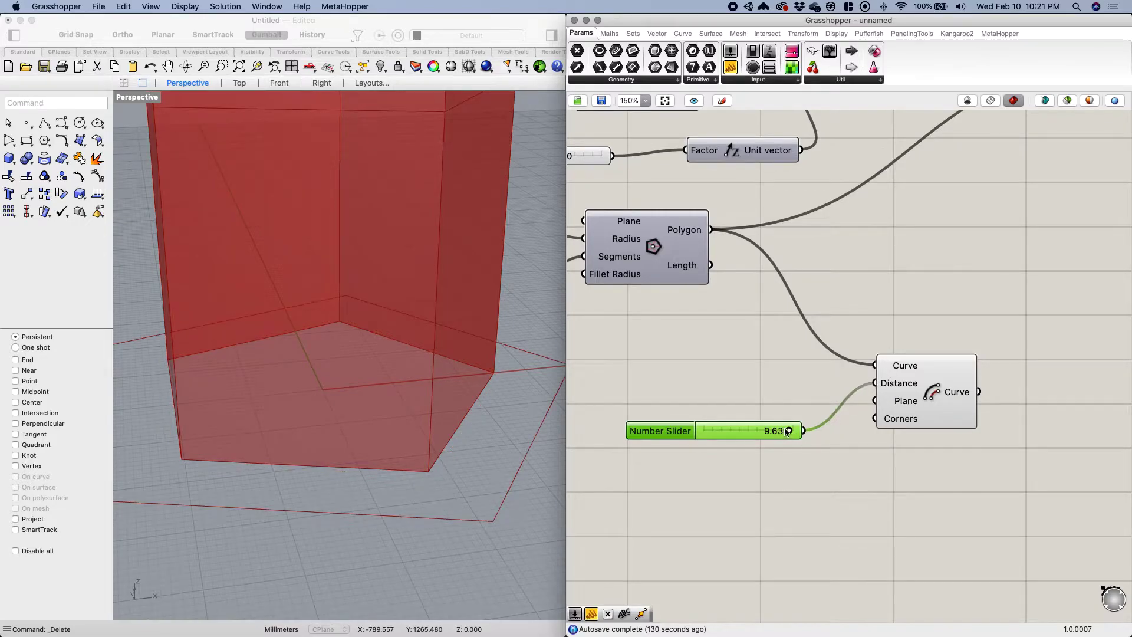
Set the offset distance slider to 3.16 and check the offset curve against the bottom polygon.
{"action": "left_click_drag", "start_coordinate": [787, 431], "coordinate": [733, 430]}
{"action": "right_click_drag", "start_coordinate": [811, 389], "coordinate": [799, 403]}
{"action": "left_click", "coordinate": [913, 408]}
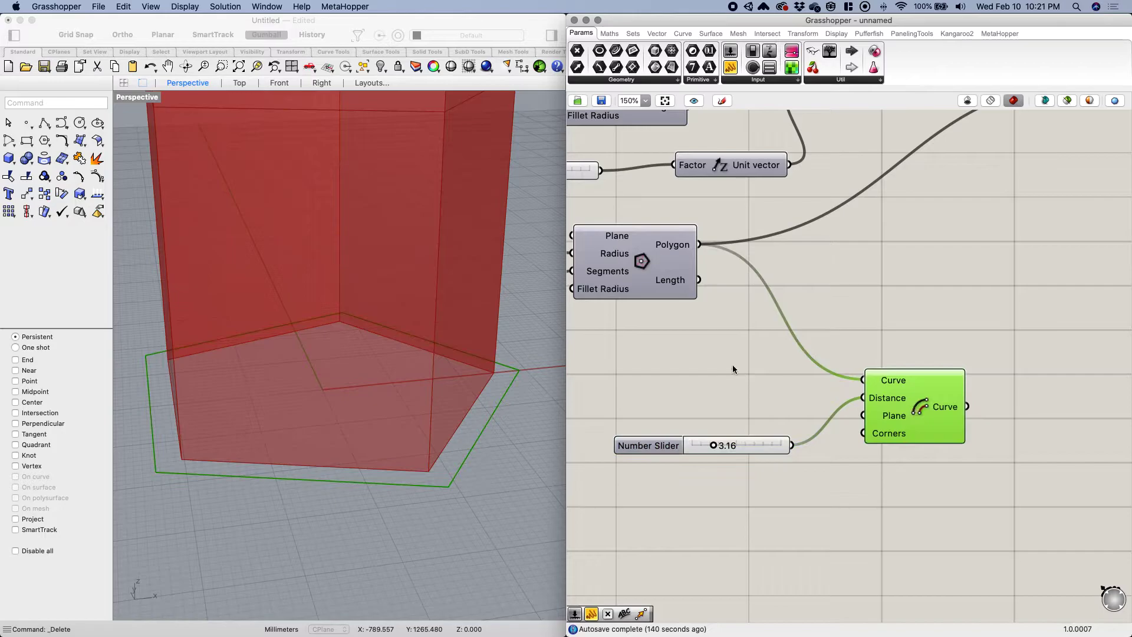
{"action": "left_click", "coordinate": [665, 258]}
{"action": "scroll", "coordinate": [704, 359], "scroll_direction": "down", "scroll_amount": 4}
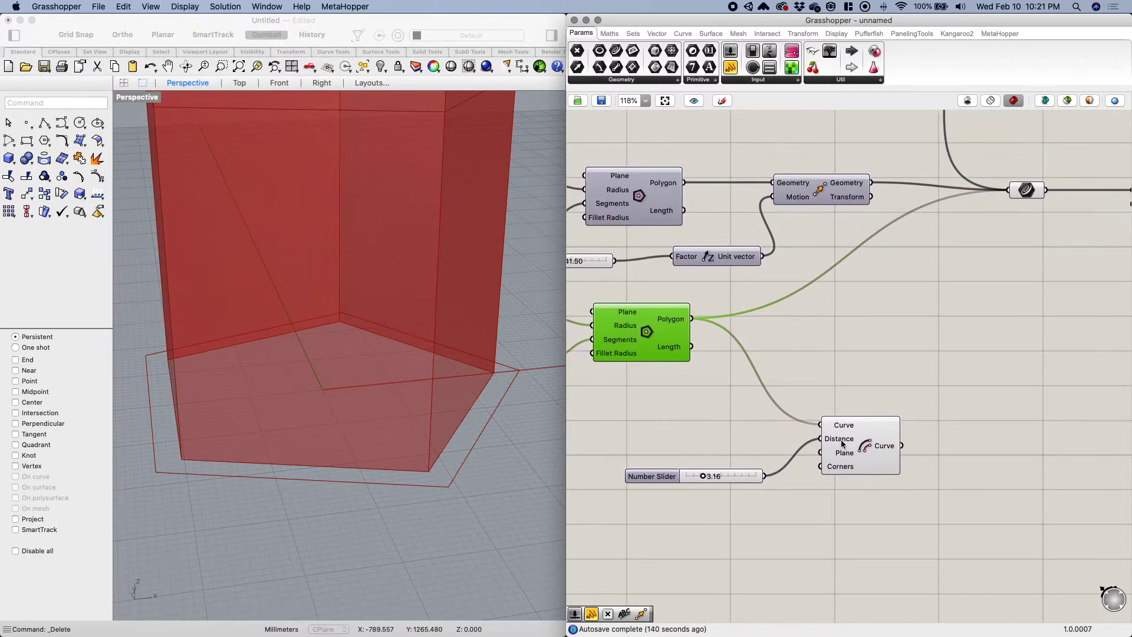
{"action": "scroll", "coordinate": [736, 382], "scroll_direction": "down", "scroll_amount": 5}
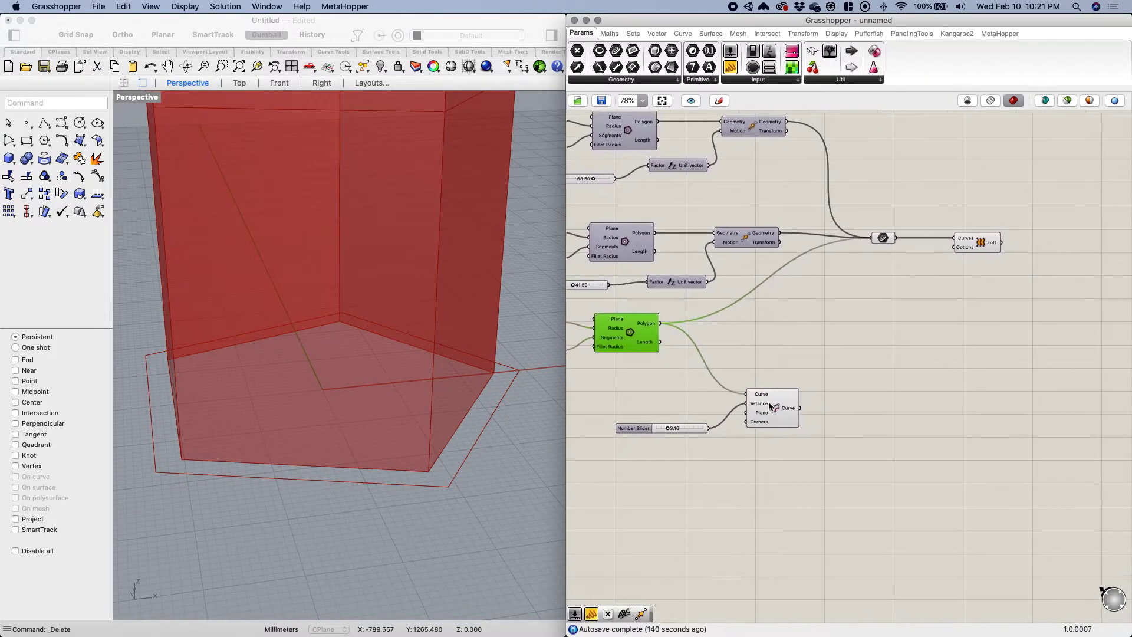
Move the Offset Curve component and its distance slider lower on the canvas to make room above them.
{"action": "left_click", "coordinate": [786, 438]}
{"action": "left_click_drag", "start_coordinate": [648, 426], "coordinate": [650, 465]}
{"action": "left_click_drag", "start_coordinate": [784, 436], "coordinate": [792, 472]}
{"action": "right_click_drag", "start_coordinate": [793, 425], "coordinate": [828, 475]}
{"action": "left_click", "coordinate": [665, 279]}
{"action": "left_click", "coordinate": [655, 180]}
{"action": "left_click", "coordinate": [803, 427]}
{"action": "scroll", "coordinate": [802, 431], "scroll_direction": "down", "scroll_amount": 3}
Duplicate the Offset Curve component twice, stacking the copies above the original.
{"action": "left_click", "coordinate": [800, 442]}
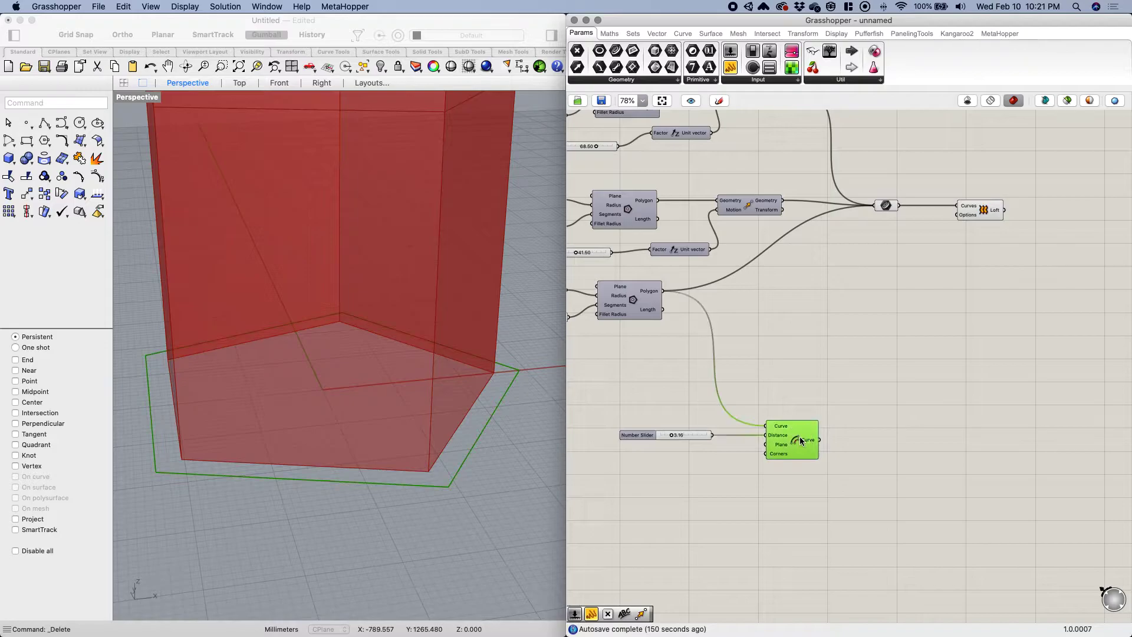
{"action": "left_click_drag", "start_coordinate": [796, 444], "coordinate": [792, 370], "text": "alt"}
{"action": "left_click_drag", "start_coordinate": [797, 443], "coordinate": [797, 318], "text": "alt"}
{"action": "scroll", "coordinate": [809, 367], "scroll_direction": "up", "scroll_amount": 3}
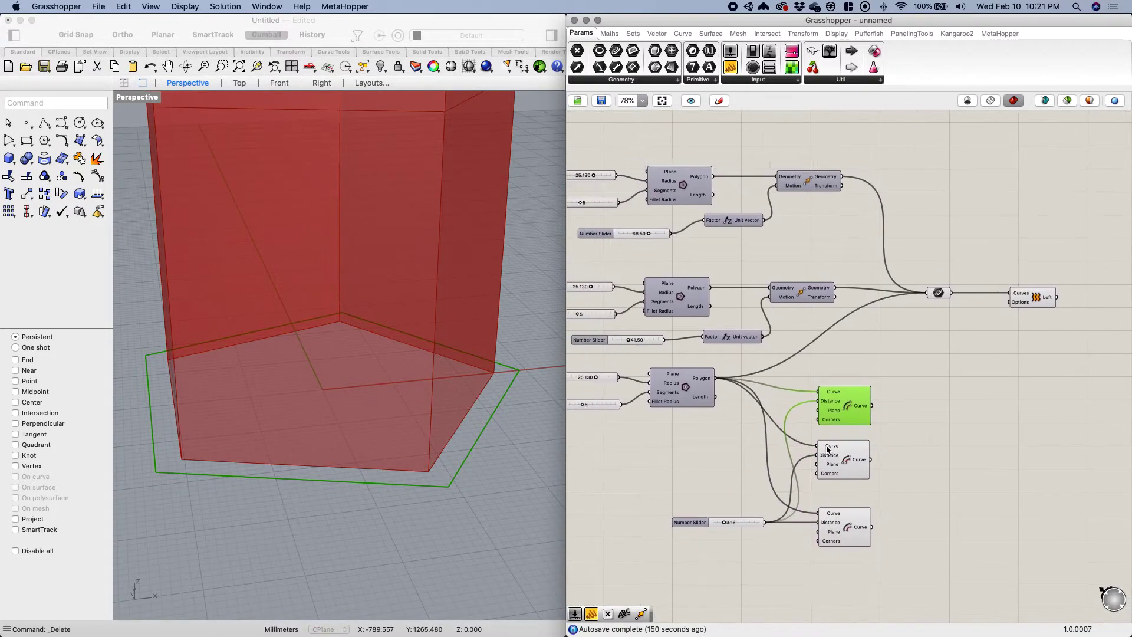
Rewire the middle Offset's Curve input to the middle Move's Geometry output and the upper Offset's to the upper Move's.
{"action": "left_click_drag", "start_coordinate": [818, 450], "coordinate": [840, 289]}
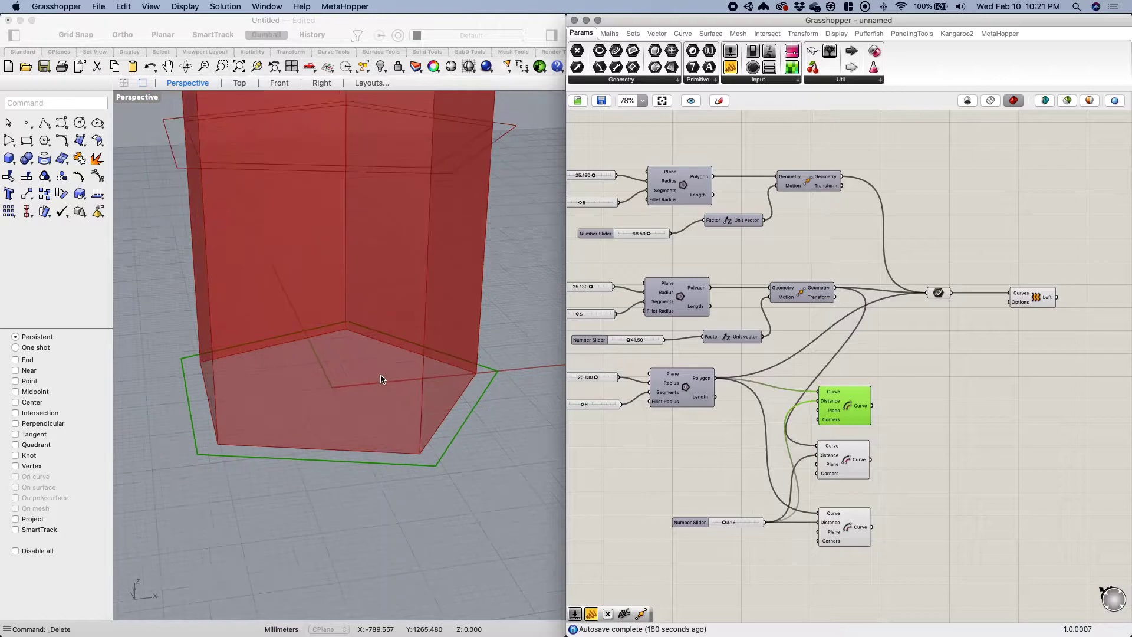
{"action": "scroll", "coordinate": [380, 377], "scroll_direction": "down", "scroll_amount": 5}
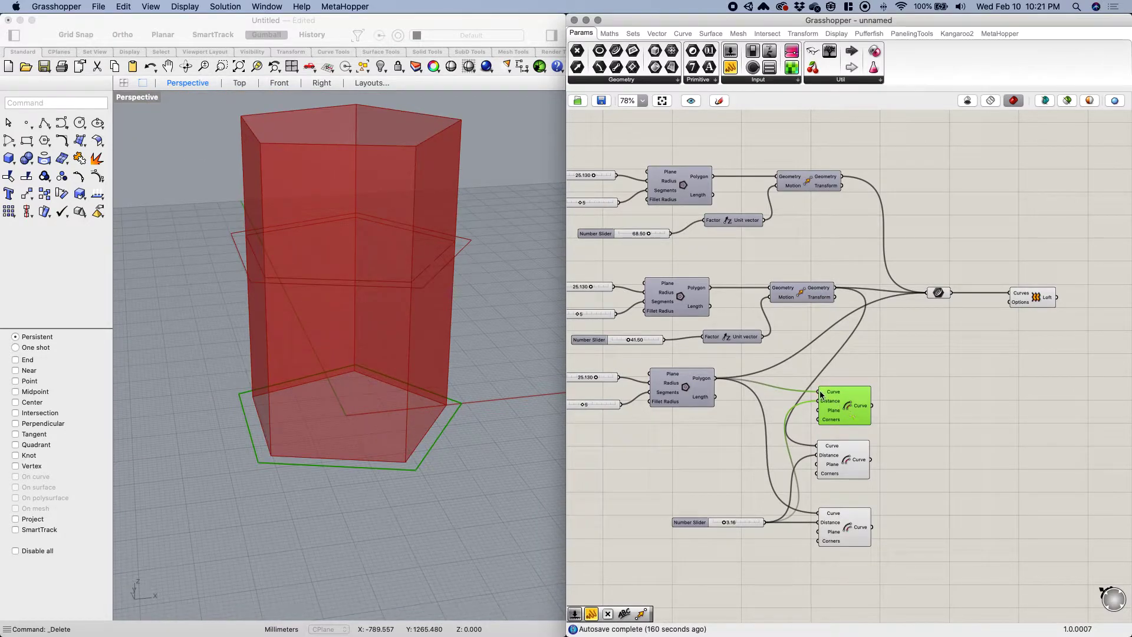
{"action": "left_click_drag", "start_coordinate": [821, 395], "coordinate": [841, 176]}
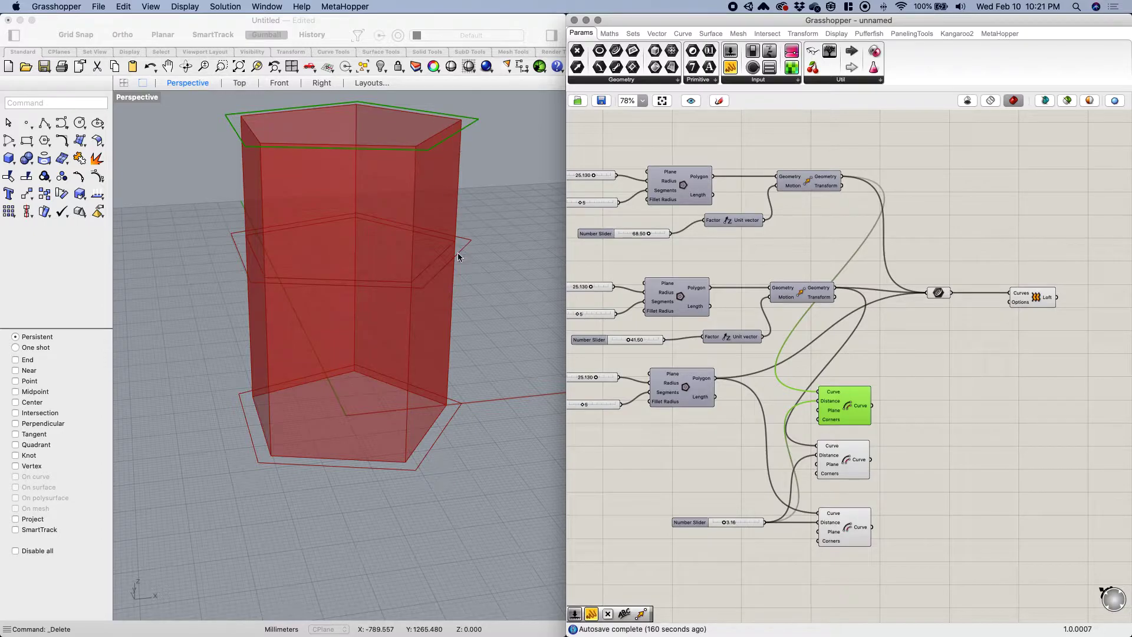
{"action": "left_click", "coordinate": [452, 124]}
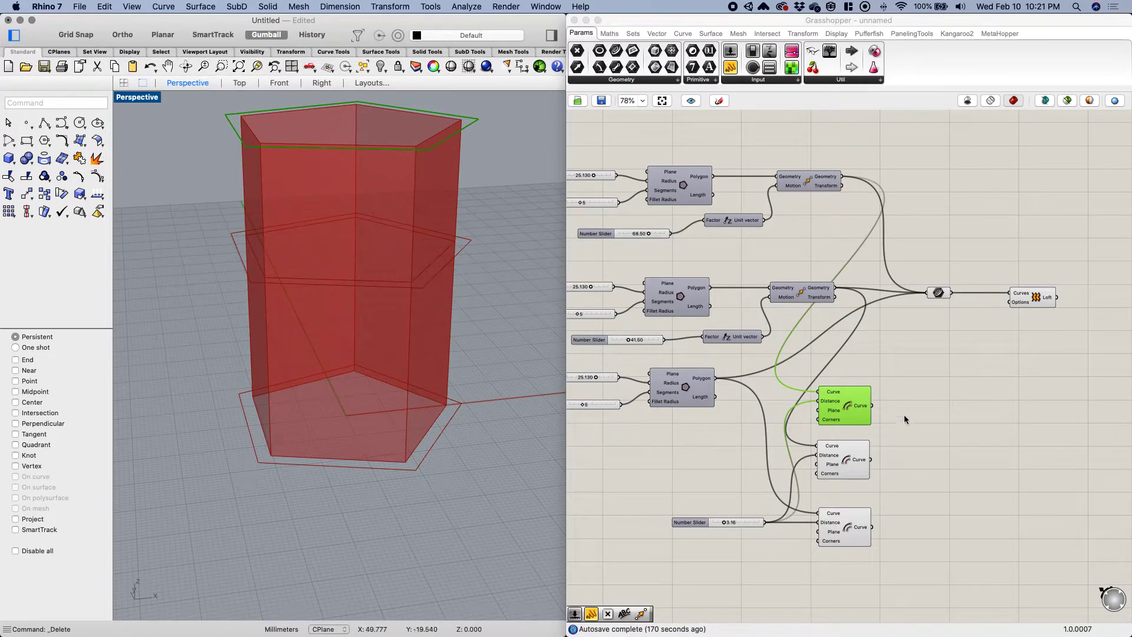
Align the three Offset Curve components in an evenly spaced column and set their shared distance slider to 7.29.
{"action": "scroll", "coordinate": [842, 541], "scroll_direction": "right", "scroll_amount": 3}
{"action": "left_click_drag", "start_coordinate": [836, 537], "coordinate": [778, 384]}
{"action": "left_click_drag", "start_coordinate": [786, 391], "coordinate": [827, 422]}
{"action": "left_click", "coordinate": [896, 451]}
{"action": "left_click_drag", "start_coordinate": [831, 476], "coordinate": [833, 491]}
{"action": "left_click_drag", "start_coordinate": [824, 429], "coordinate": [824, 445]}
{"action": "left_click_drag", "start_coordinate": [628, 509], "coordinate": [689, 504]}
{"action": "right_click_drag", "start_coordinate": [730, 531], "coordinate": [657, 483]}
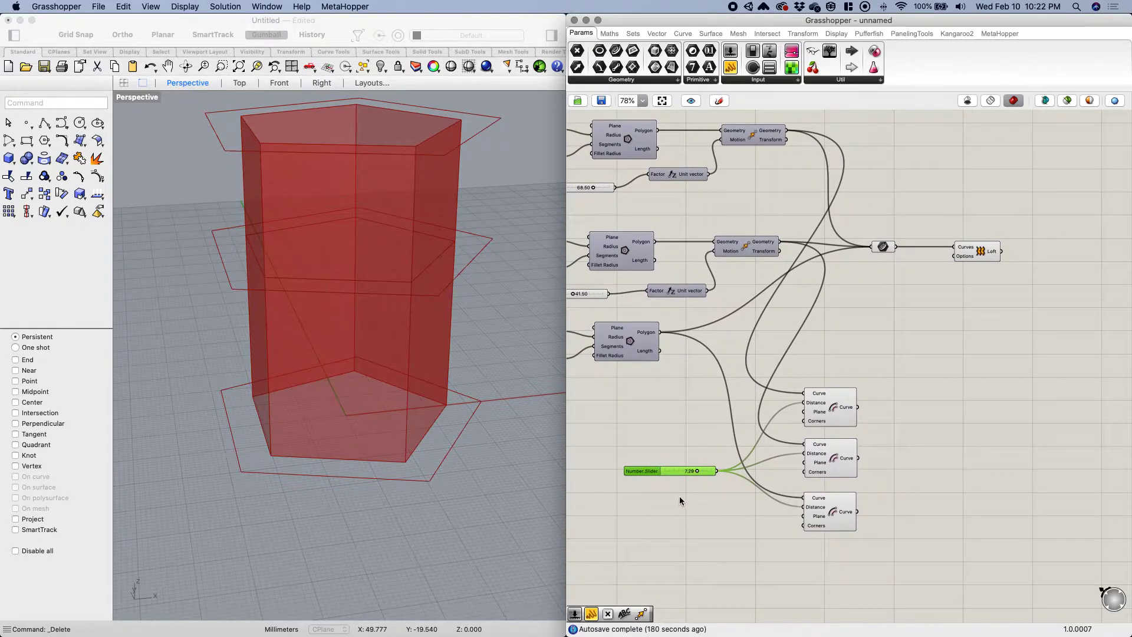
Duplicate the distance slider for the bottom Offset Curve, setting the copy to 6.80 and the original to 2.24.
{"action": "left_click_drag", "start_coordinate": [653, 475], "coordinate": [650, 502], "text": "alt"}
{"action": "left_click_drag", "start_coordinate": [719, 501], "coordinate": [804, 506]}
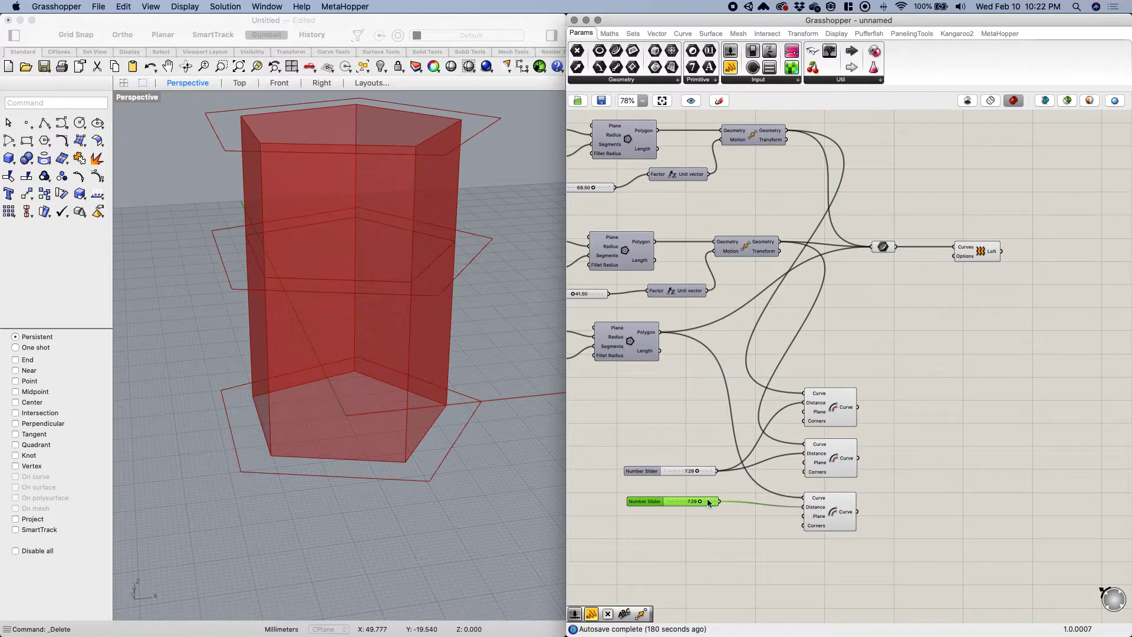
{"action": "left_click_drag", "start_coordinate": [702, 503], "coordinate": [671, 472]}
{"action": "right_click_drag", "start_coordinate": [722, 425], "coordinate": [668, 445]}
{"action": "right_click_drag", "start_coordinate": [832, 440], "coordinate": [807, 424]}
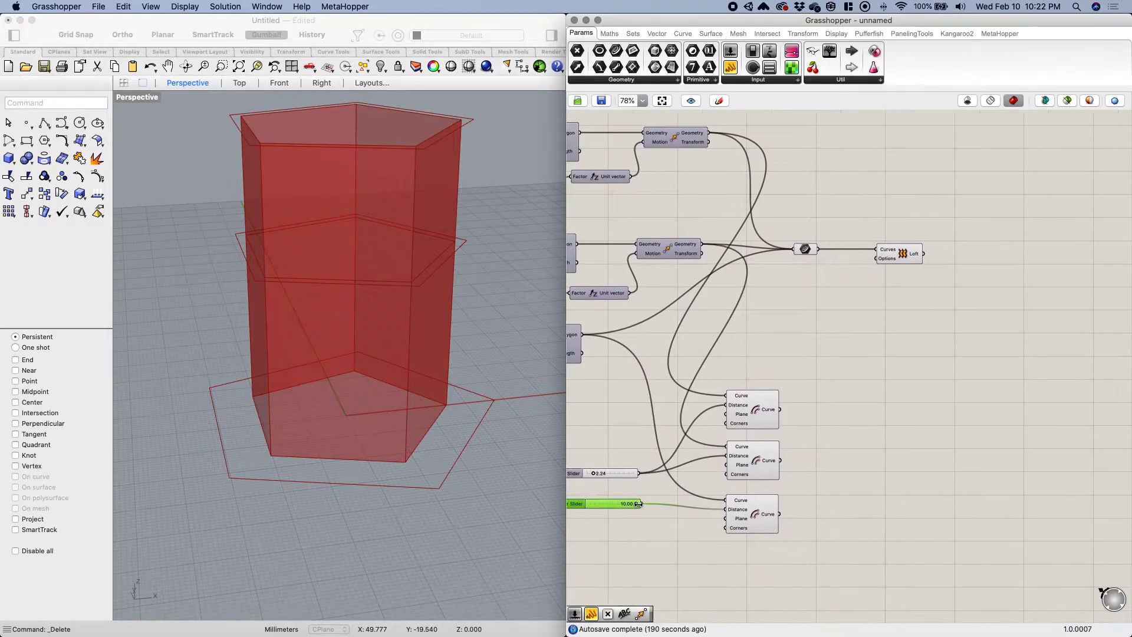
{"action": "left_click_drag", "start_coordinate": [634, 501], "coordinate": [620, 502]}
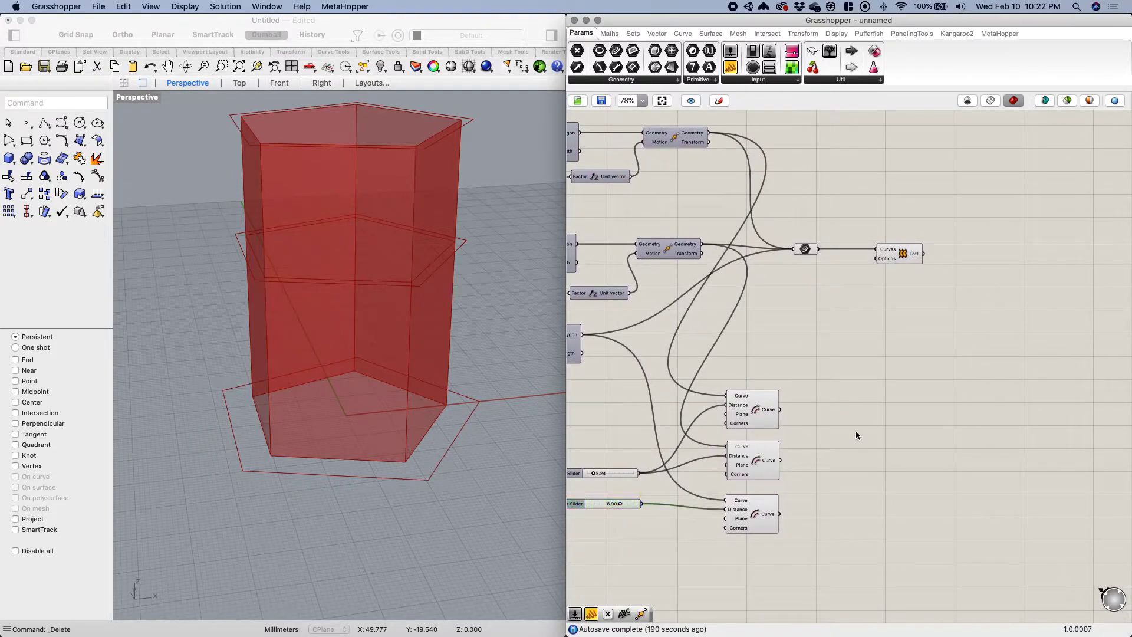
Add a Curve parameter beside the Offset Curve components and feed all three offset outputs into it from upper to lower.
{"action": "right_click_drag", "start_coordinate": [840, 420], "coordinate": [810, 408]}
{"action": "double_click", "coordinate": [823, 432]}
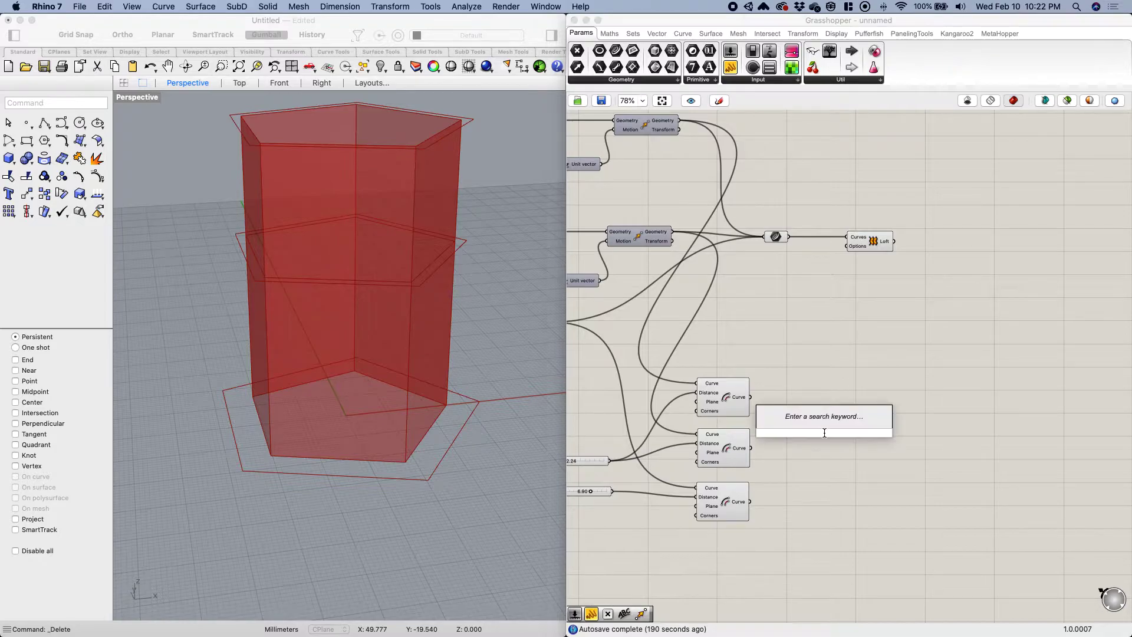
{"action": "type", "text": "curve"}
{"action": "key", "text": "Return"}
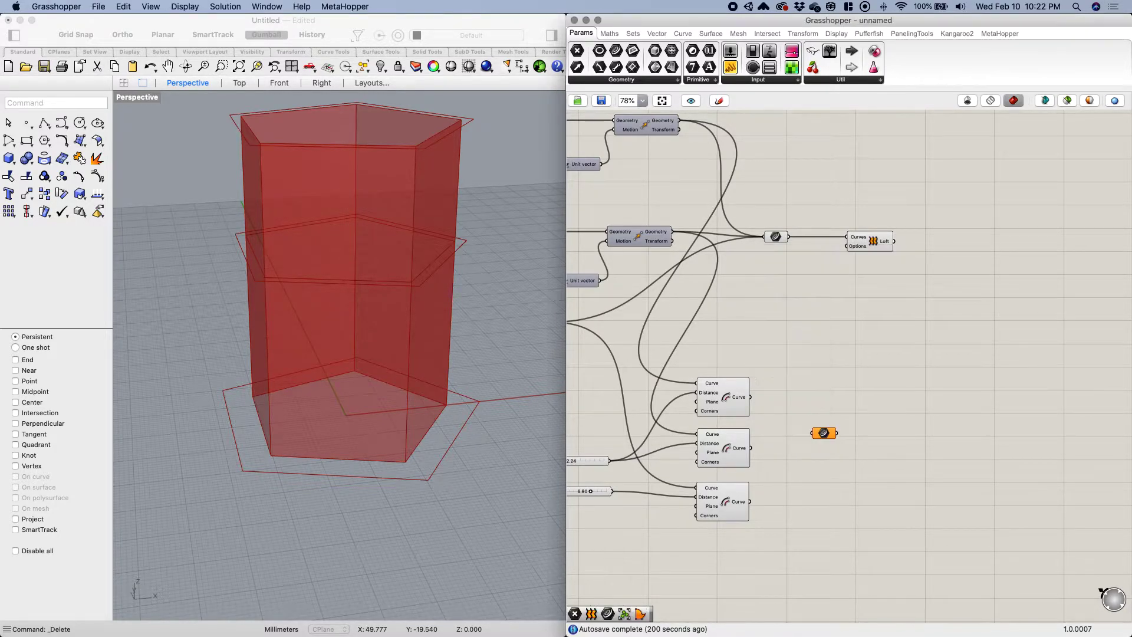
{"action": "left_click_drag", "start_coordinate": [751, 397], "coordinate": [813, 433]}
{"action": "left_click_drag", "start_coordinate": [750, 448], "coordinate": [815, 435], "text": "shift"}
{"action": "left_click_drag", "start_coordinate": [750, 501], "coordinate": [801, 438], "text": "shift"}
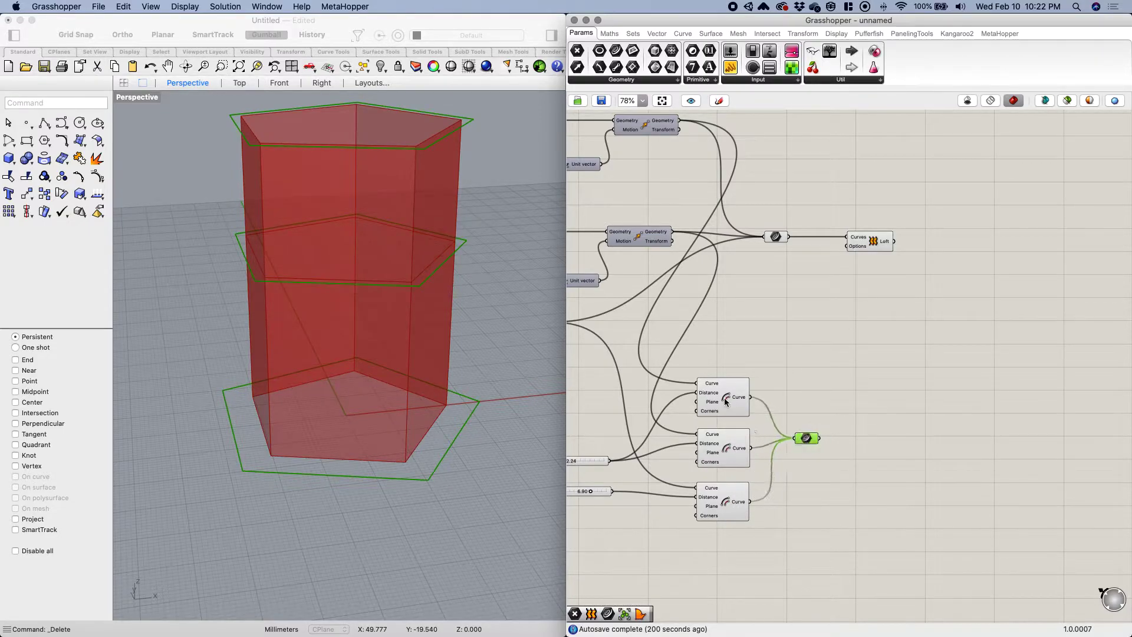
Turn off the preview of the three Offset Curve components.
{"action": "left_click", "coordinate": [724, 398]}
{"action": "left_click", "coordinate": [719, 449], "text": "shift"}
{"action": "left_click", "coordinate": [725, 500], "text": "shift"}
{"action": "middle_click", "coordinate": [731, 505]}
{"action": "left_click", "coordinate": [774, 465]}
Add a Loft component fed by the collected offset curves and inspect the outer vase surface from several angles.
{"action": "right_click_drag", "start_coordinate": [792, 372], "coordinate": [875, 368]}
{"action": "left_click", "coordinate": [889, 426]}
{"action": "double_click", "coordinate": [925, 413]}
{"action": "type", "text": "loft"}
{"action": "key", "text": "Return"}
{"action": "left_click_drag", "start_coordinate": [869, 435], "coordinate": [902, 410]}
{"action": "left_click_drag", "start_coordinate": [921, 417], "coordinate": [922, 442]}
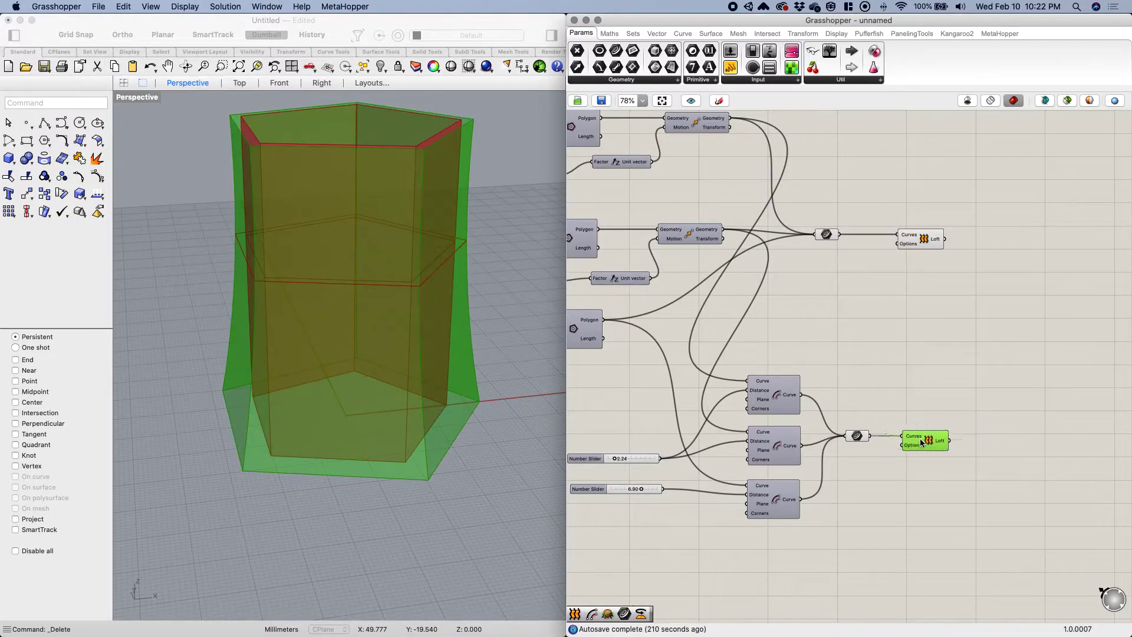
{"action": "right_click_drag", "start_coordinate": [456, 319], "coordinate": [291, 359]}
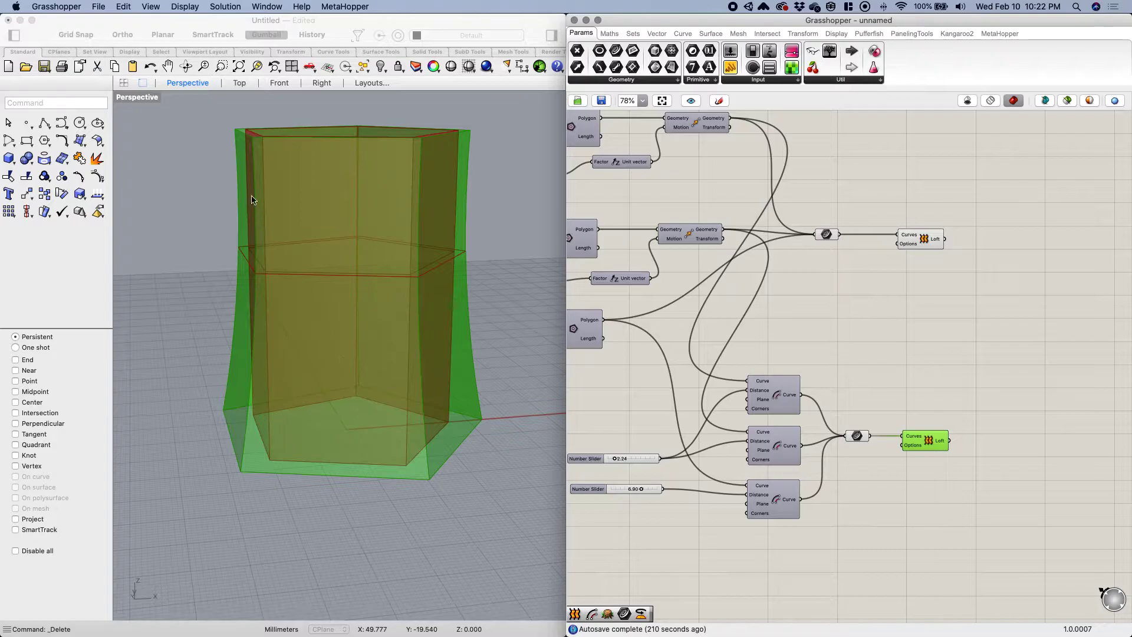
{"action": "right_click_drag", "start_coordinate": [278, 457], "coordinate": [247, 255]}
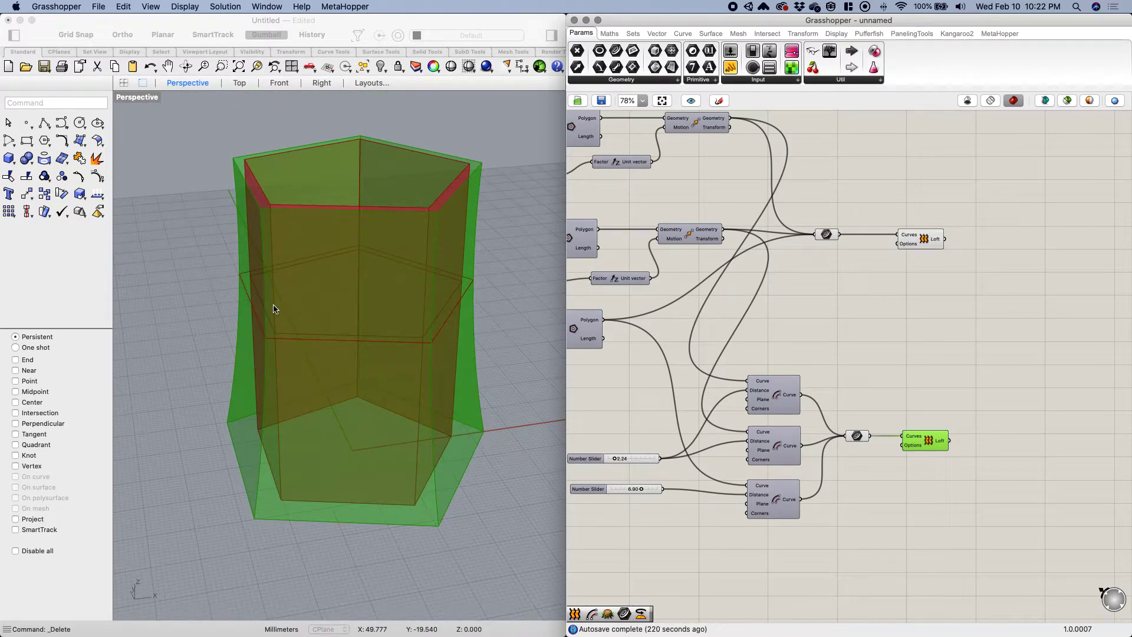
{"action": "left_click", "coordinate": [889, 373]}
Reposition the inner and outer Loft components so they roughly line up one above the other.
{"action": "right_click_drag", "start_coordinate": [894, 373], "coordinate": [839, 350]}
{"action": "left_click_drag", "start_coordinate": [875, 417], "coordinate": [888, 419]}
{"action": "left_click_drag", "start_coordinate": [867, 215], "coordinate": [879, 216]}
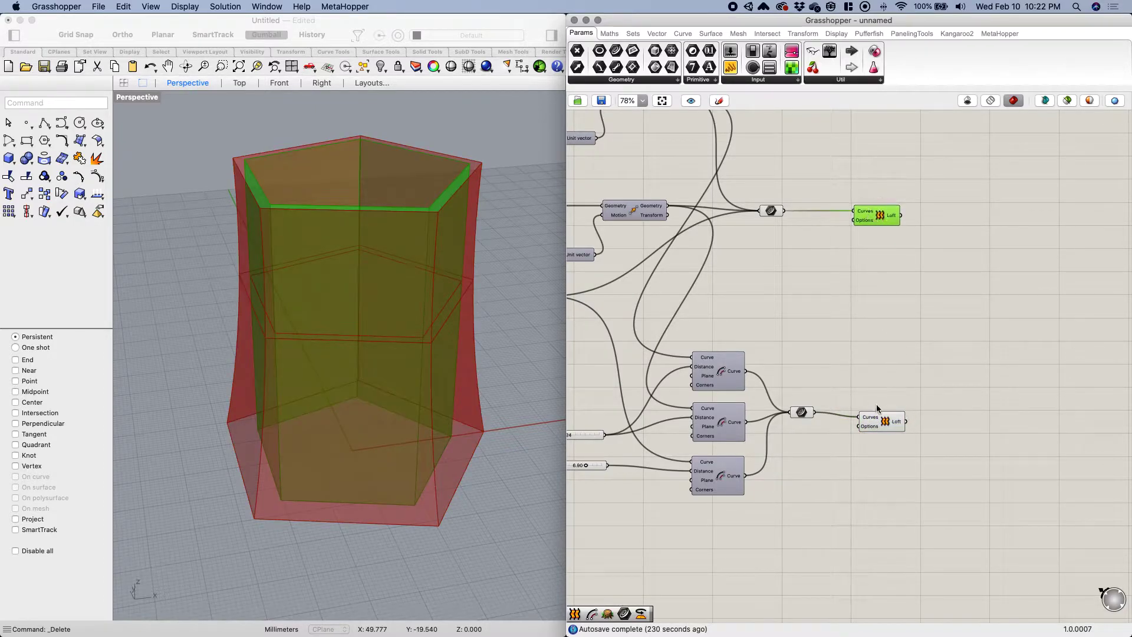
{"action": "left_click_drag", "start_coordinate": [878, 421], "coordinate": [876, 413]}
Add a Scribble note reading "create a base" and place it to the right of the outer Loft.
{"action": "right_click_drag", "start_coordinate": [949, 347], "coordinate": [843, 356]}
{"action": "double_click", "coordinate": [897, 306]}
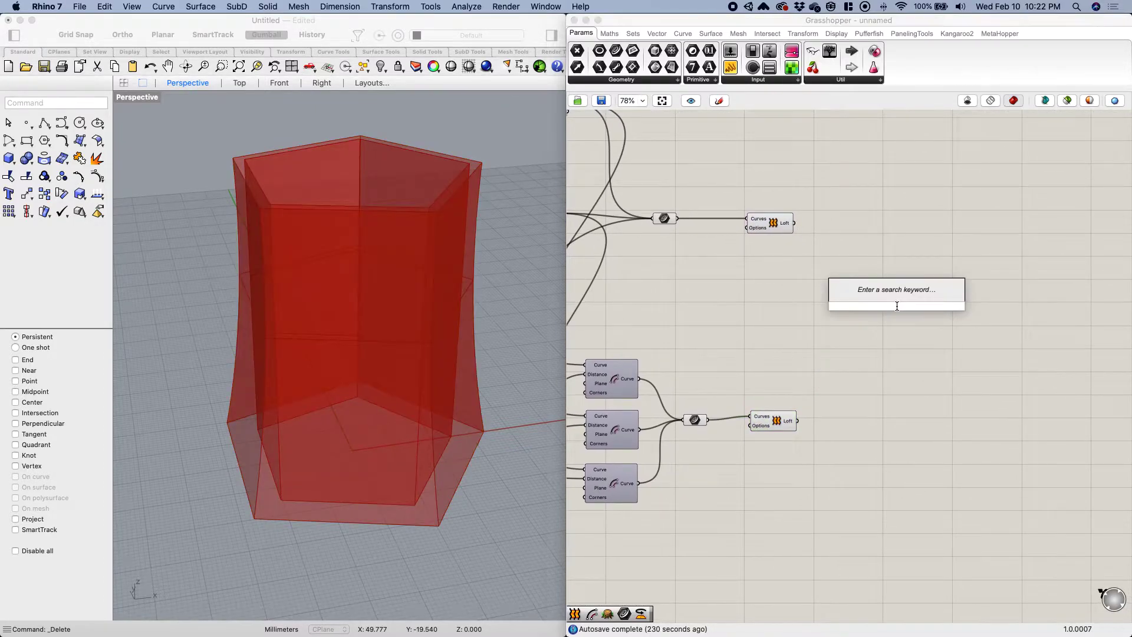
{"action": "type", "text": "scrib"}
{"action": "key", "text": "Return"}
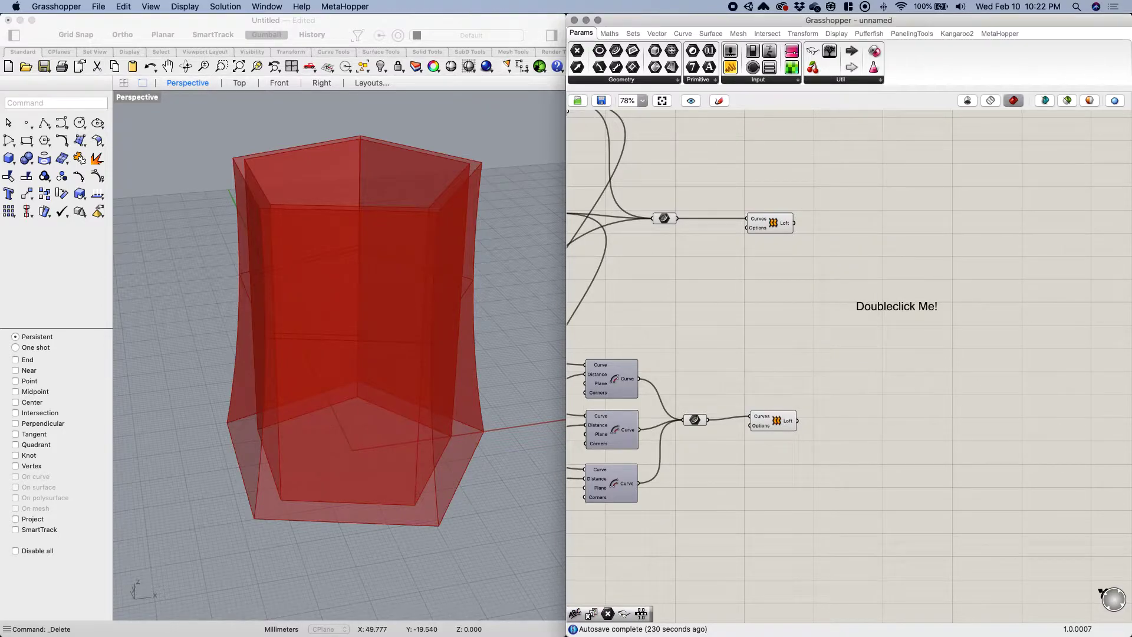
{"action": "double_click", "coordinate": [905, 303]}
{"action": "type", "text": "create a base"}
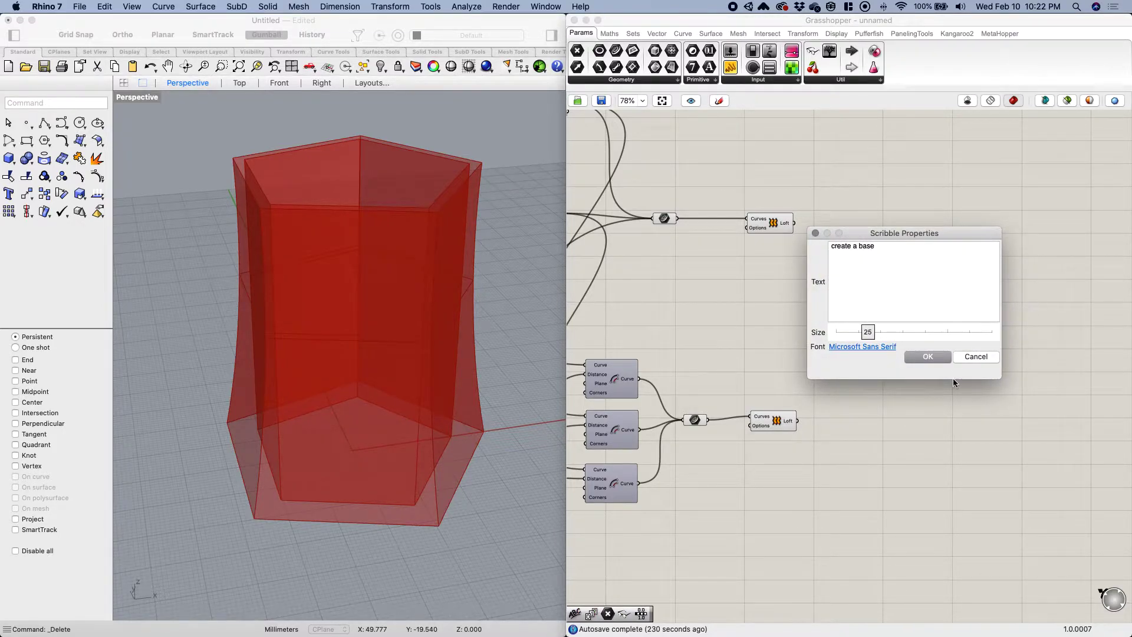
{"action": "left_click", "coordinate": [959, 356]}
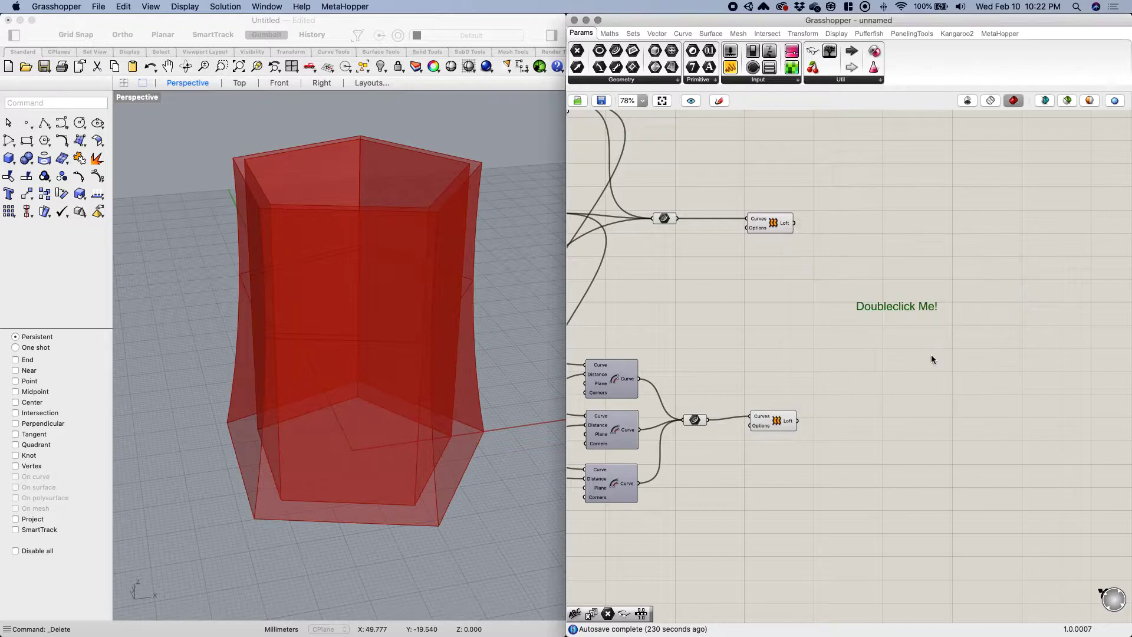
{"action": "right_click_drag", "start_coordinate": [935, 332], "coordinate": [826, 331]}
{"action": "left_click_drag", "start_coordinate": [777, 307], "coordinate": [920, 410]}
Add a second Scribble reading "create top", place it level with the inner Loft, and shift the base note beneath it.
{"action": "double_click", "coordinate": [867, 289]}
{"action": "type", "text": "scri"}
{"action": "key", "text": "Return"}
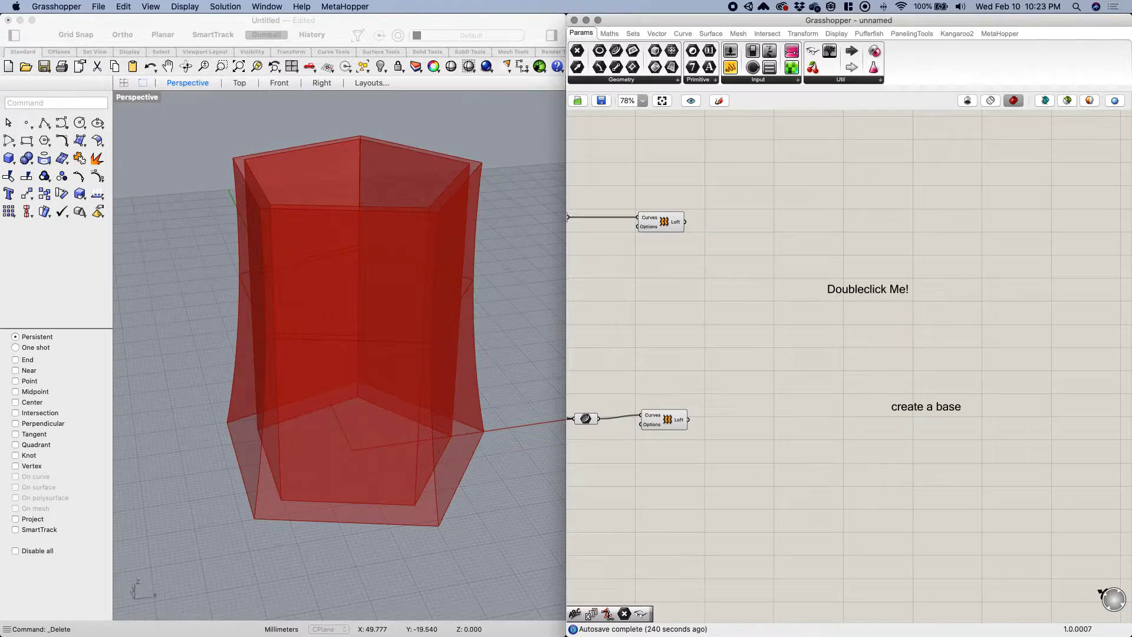
{"action": "double_click", "coordinate": [871, 289]}
{"action": "type", "text": "create top"}
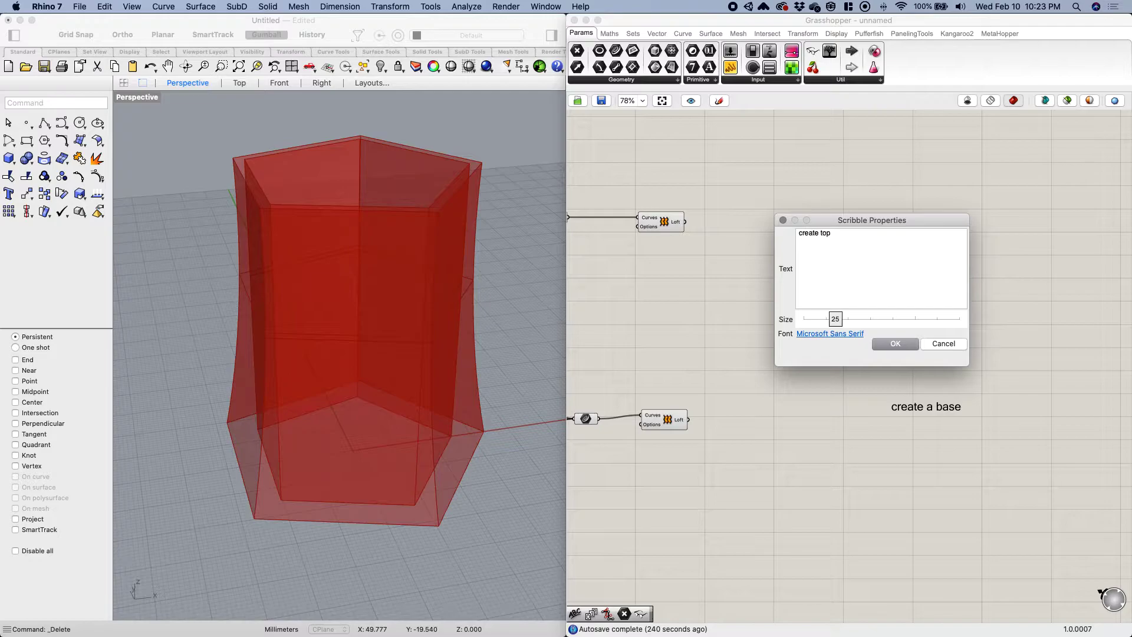
{"action": "left_click", "coordinate": [896, 347]}
{"action": "left_click_drag", "start_coordinate": [868, 291], "coordinate": [939, 227]}
{"action": "left_click_drag", "start_coordinate": [936, 402], "coordinate": [958, 405]}
{"action": "scroll", "coordinate": [894, 323], "scroll_direction": "left", "scroll_amount": 2}
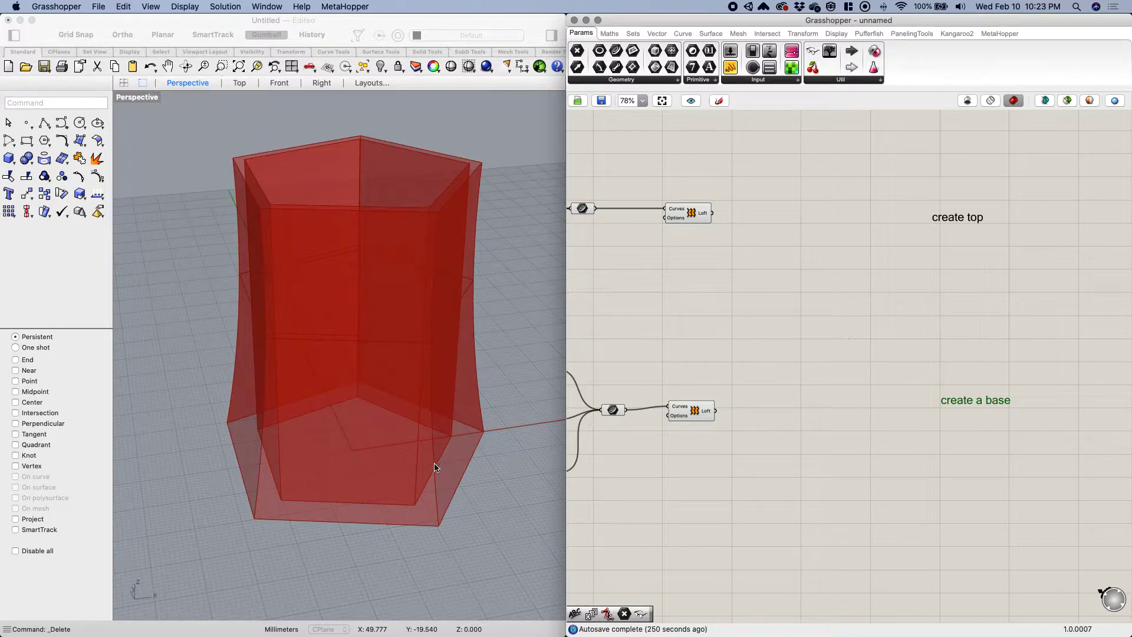
Examine the open gap between the inner and outer lofts at the vase's base, highlighting the outer Loft's surface.
{"action": "scroll", "coordinate": [373, 520], "scroll_direction": "up", "scroll_amount": 3}
{"action": "mouse_move", "coordinate": [407, 526]}
{"action": "right_mouse_down"}
{"action": "mouse_move", "coordinate": [399, 412]}
{"action": "mouse_move", "coordinate": [408, 504]}
{"action": "right_mouse_up"}
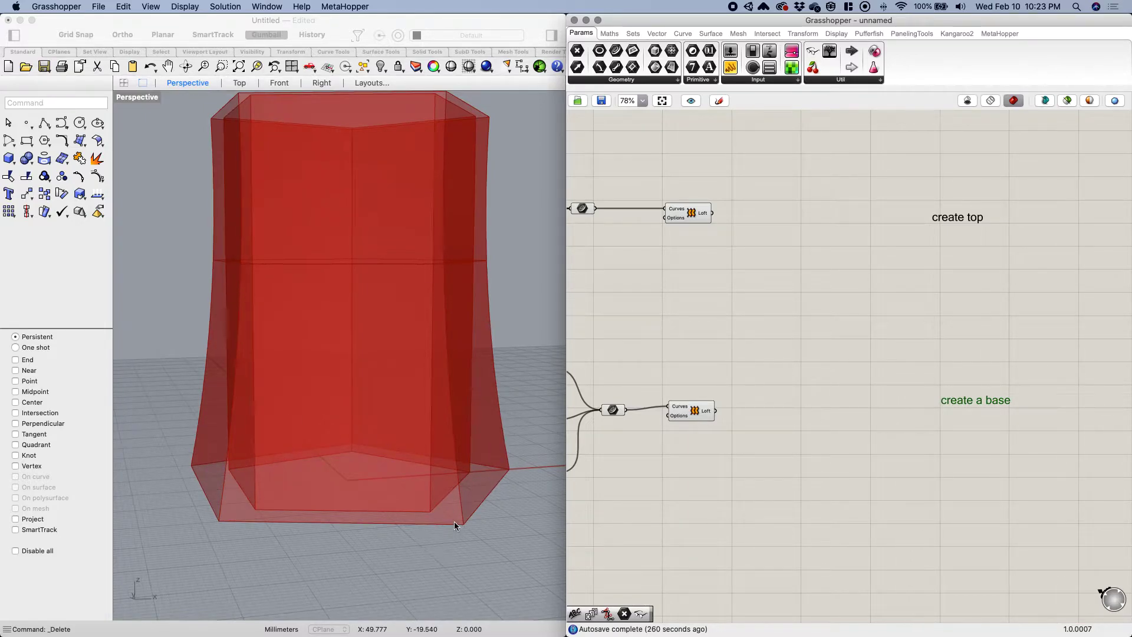
{"action": "right_click_drag", "start_coordinate": [627, 471], "coordinate": [689, 462]}
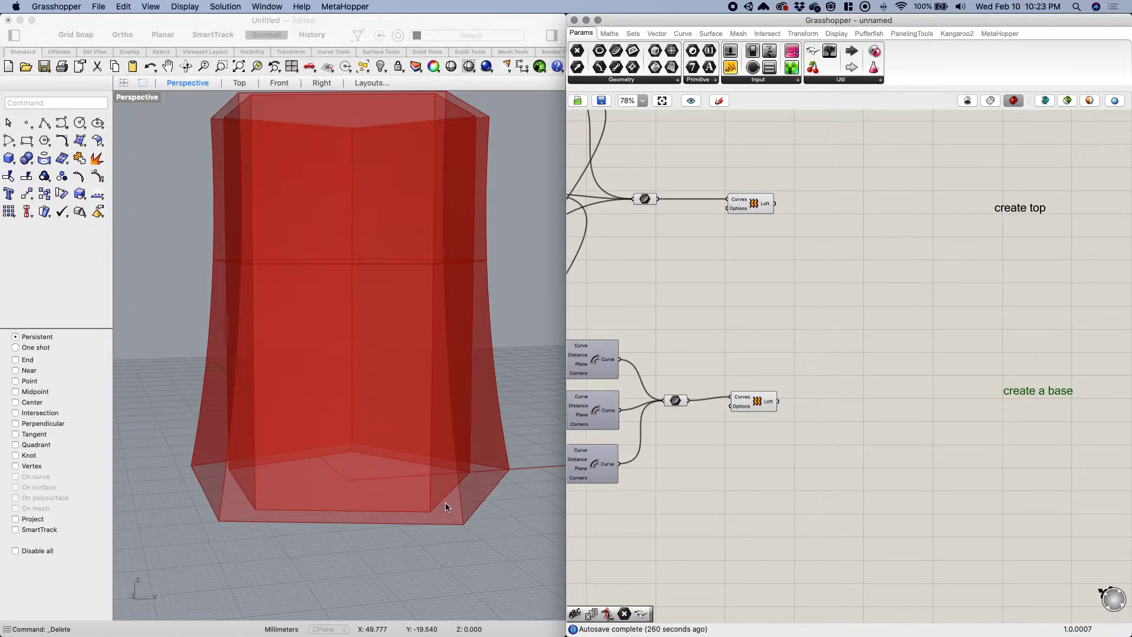
{"action": "scroll", "coordinate": [367, 546], "scroll_direction": "up", "scroll_amount": 10}
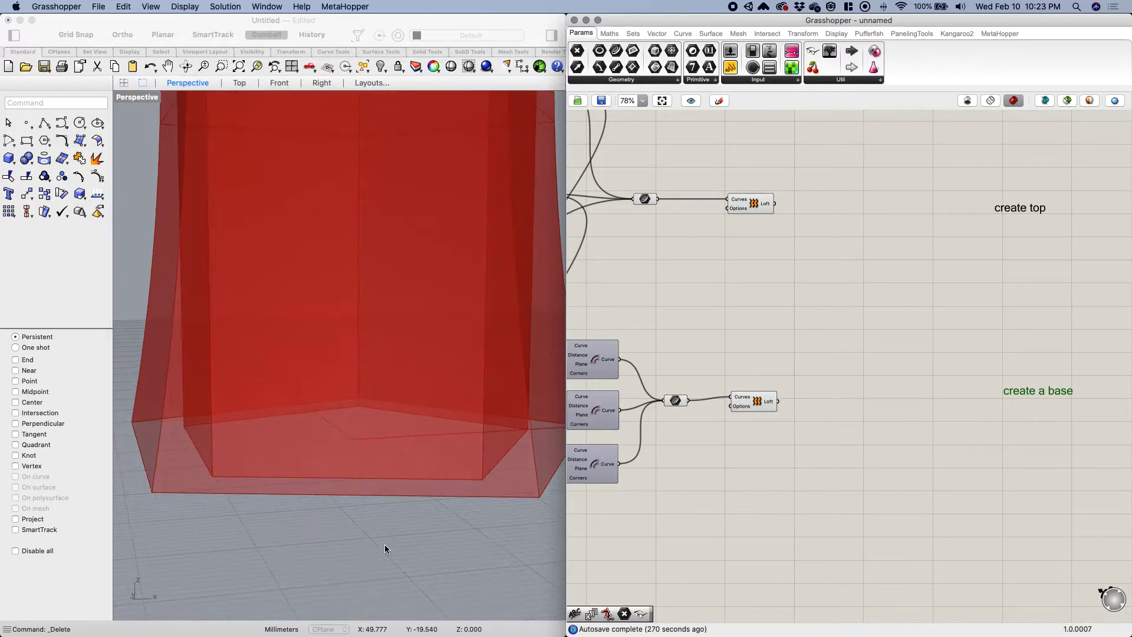
{"action": "right_click_drag", "start_coordinate": [395, 521], "coordinate": [364, 511]}
{"action": "scroll", "coordinate": [321, 511], "scroll_direction": "down", "scroll_amount": 8}
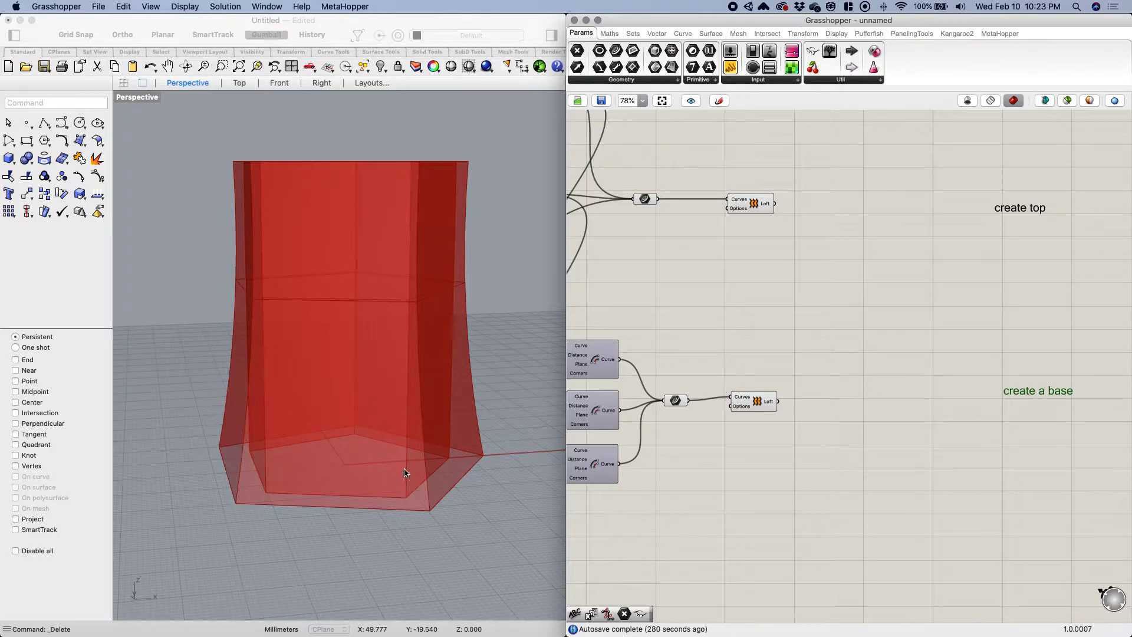
{"action": "right_click_drag", "start_coordinate": [405, 475], "coordinate": [398, 489]}
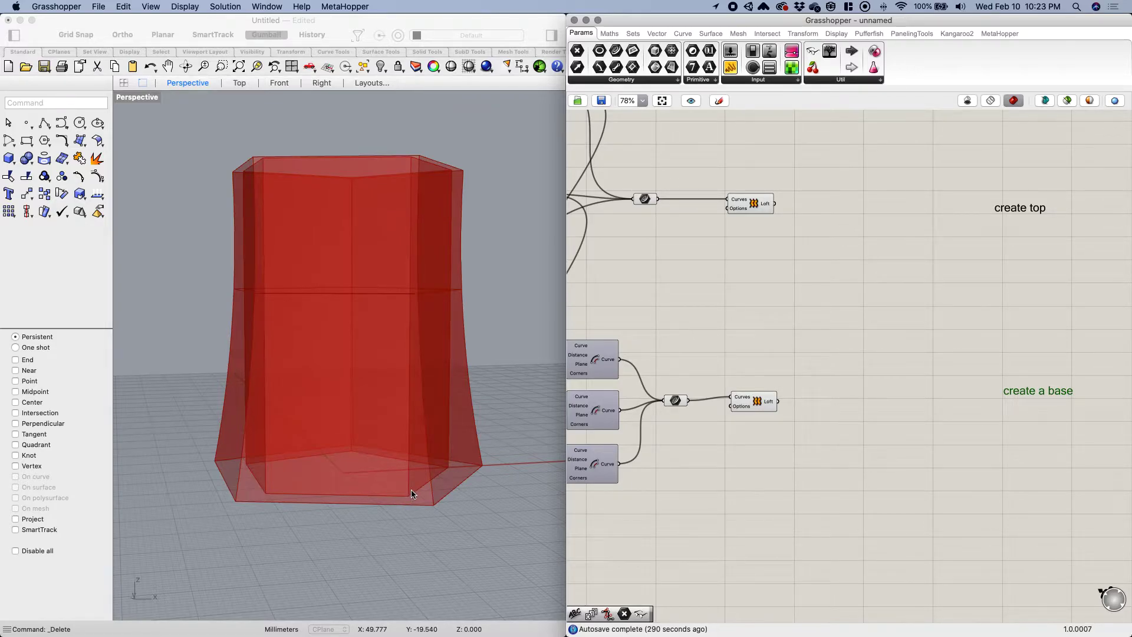
{"action": "right_click_drag", "start_coordinate": [730, 298], "coordinate": [752, 318]}
{"action": "left_click", "coordinate": [784, 420]}
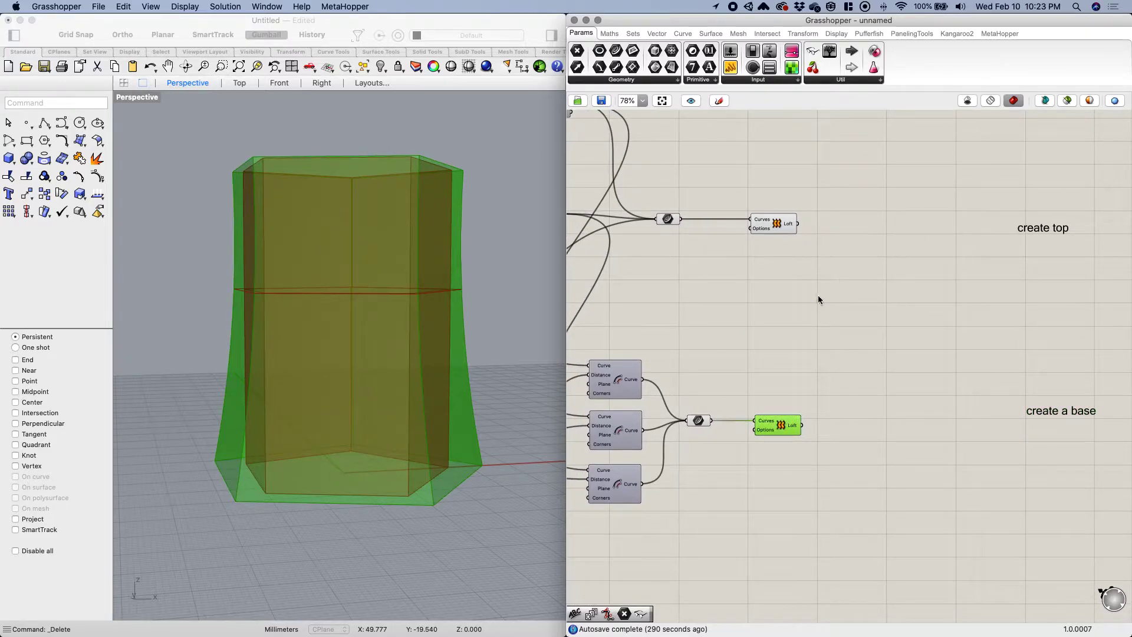
{"action": "left_click", "coordinate": [818, 296]}
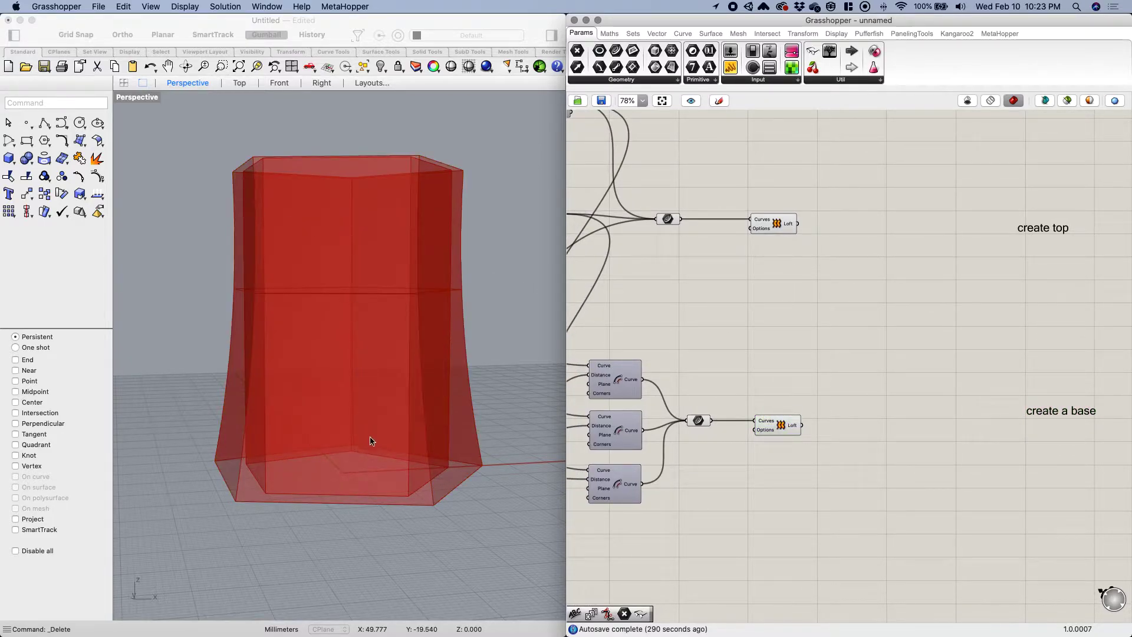
{"action": "scroll", "coordinate": [361, 526], "scroll_direction": "up", "scroll_amount": 3}
{"action": "right_click_drag", "start_coordinate": [740, 366], "coordinate": [709, 365]}
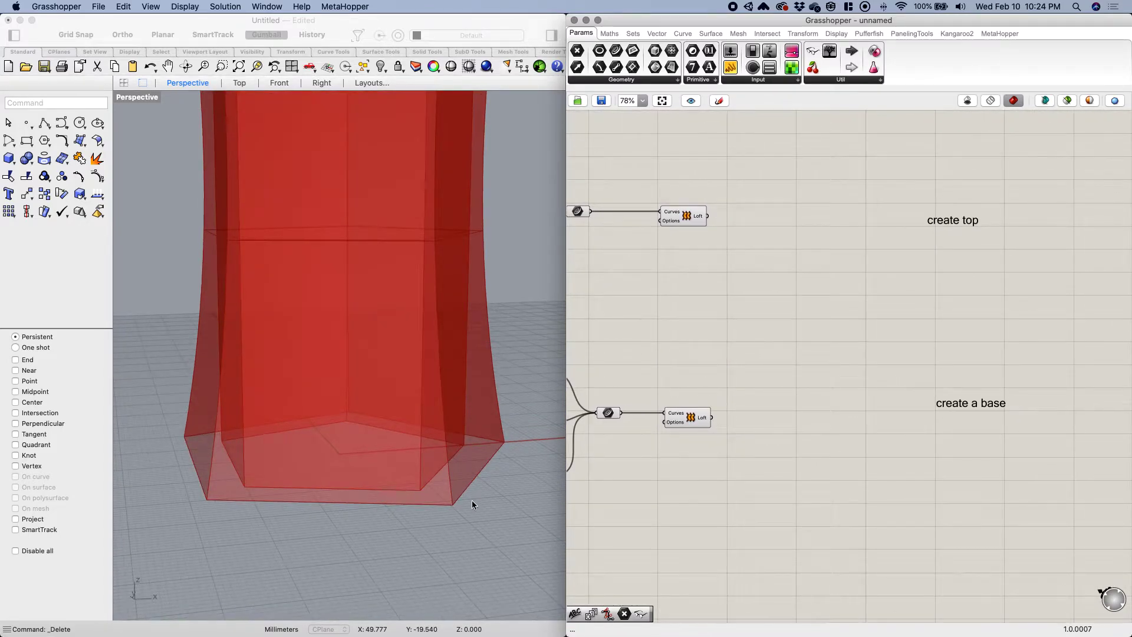
{"action": "scroll", "coordinate": [746, 479], "scroll_direction": "down", "scroll_amount": 1}
Add a Boundary Surfaces component to the canvas, just below and to the right of the outer Loft.
{"action": "right_click_drag", "start_coordinate": [719, 477], "coordinate": [787, 434]}
{"action": "right_click_drag", "start_coordinate": [695, 419], "coordinate": [722, 410]}
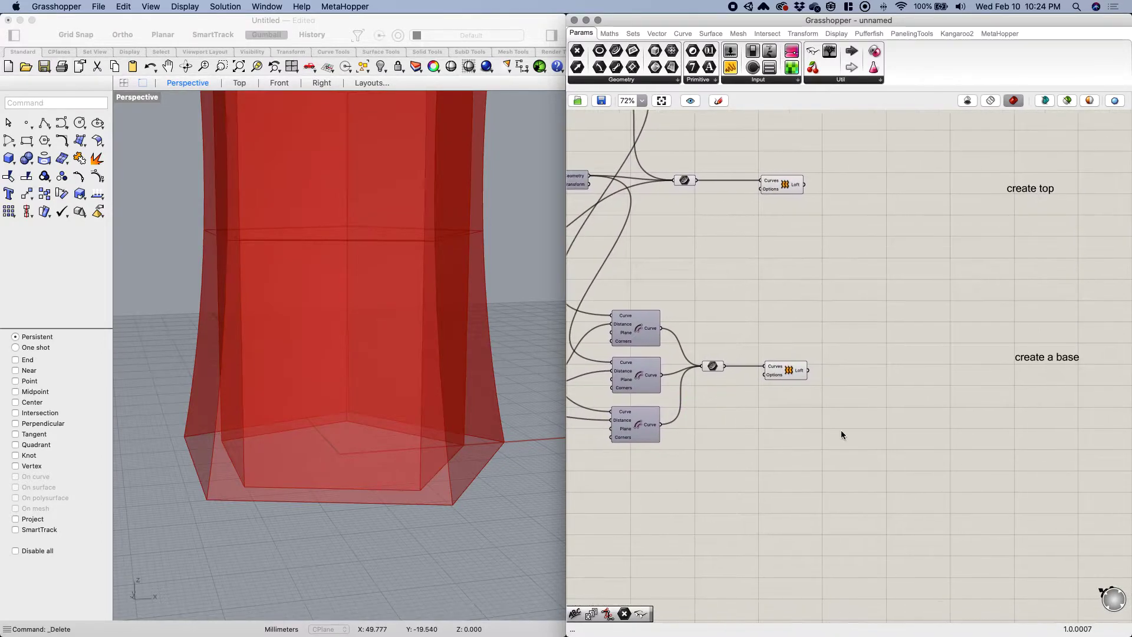
{"action": "double_click", "coordinate": [835, 429]}
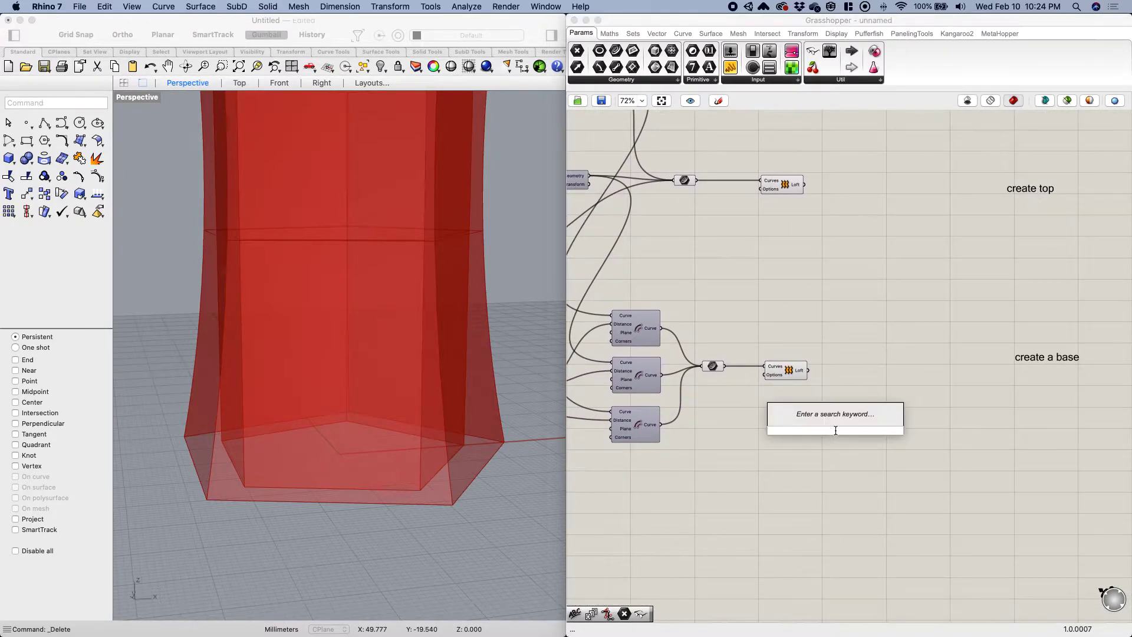
{"action": "left_click", "coordinate": [683, 34]}
{"action": "left_click", "coordinate": [710, 33]}
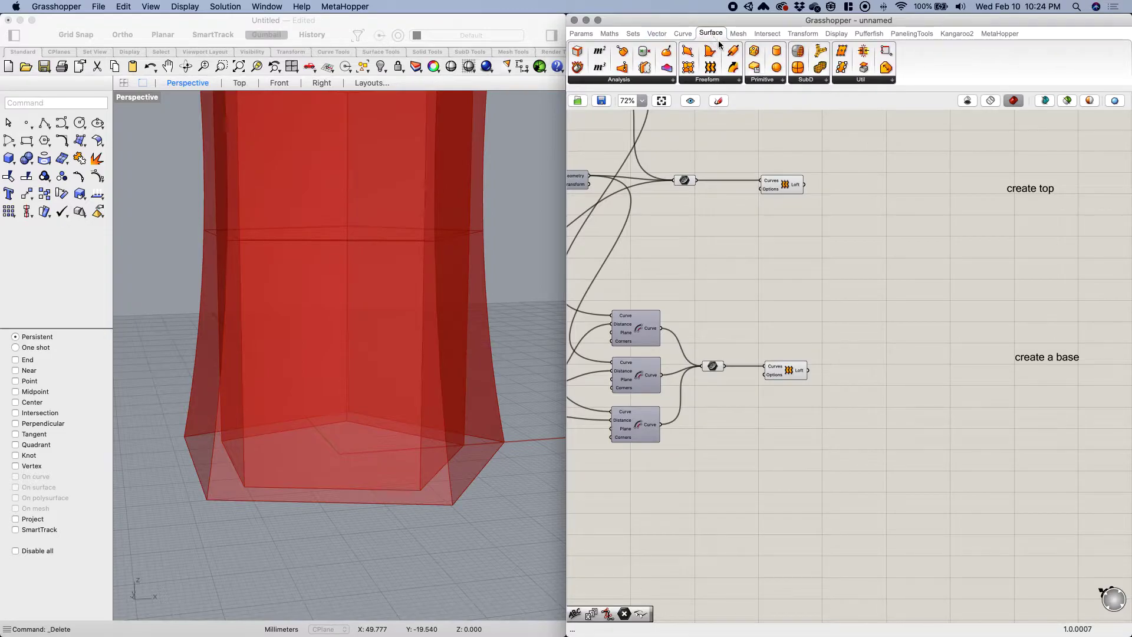
{"action": "left_click", "coordinate": [719, 80]}
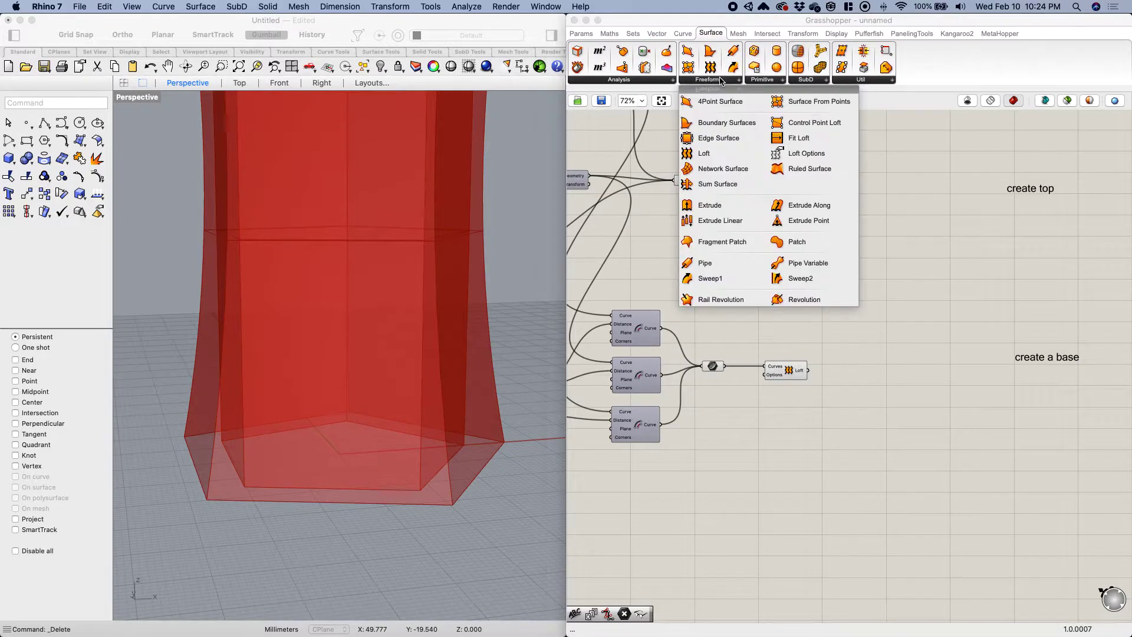
{"action": "left_click", "coordinate": [726, 123]}
{"action": "left_click", "coordinate": [844, 423]}
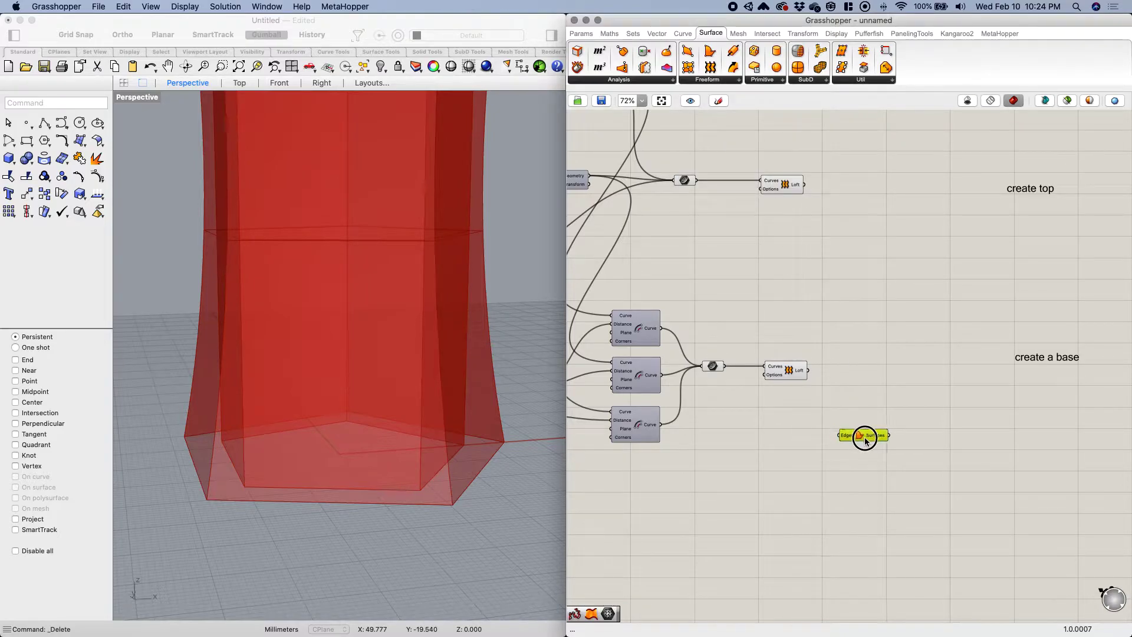
Turn the preview of the bottom Offset Curve component back on.
{"action": "mouse_move", "coordinate": [843, 421]}
{"action": "right_mouse_down"}
{"action": "mouse_move", "coordinate": [850, 404]}
{"action": "mouse_move", "coordinate": [808, 406]}
{"action": "mouse_move", "coordinate": [832, 405]}
{"action": "right_mouse_up"}
{"action": "scroll", "coordinate": [799, 402], "scroll_direction": "down", "scroll_amount": 1}
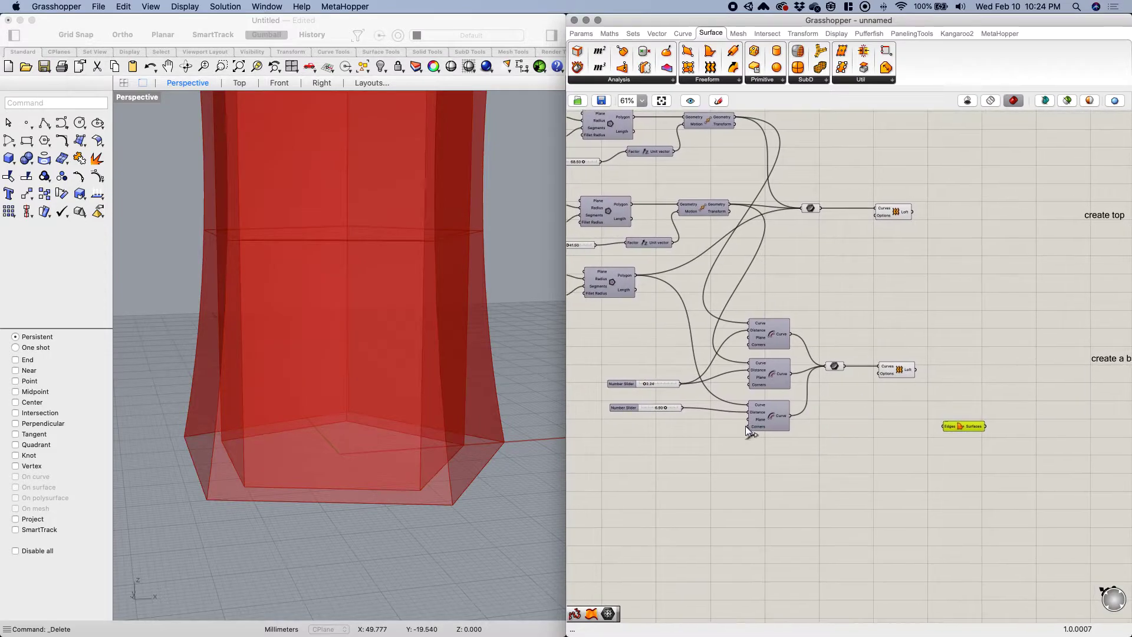
{"action": "right_click_drag", "start_coordinate": [740, 425], "coordinate": [688, 421]}
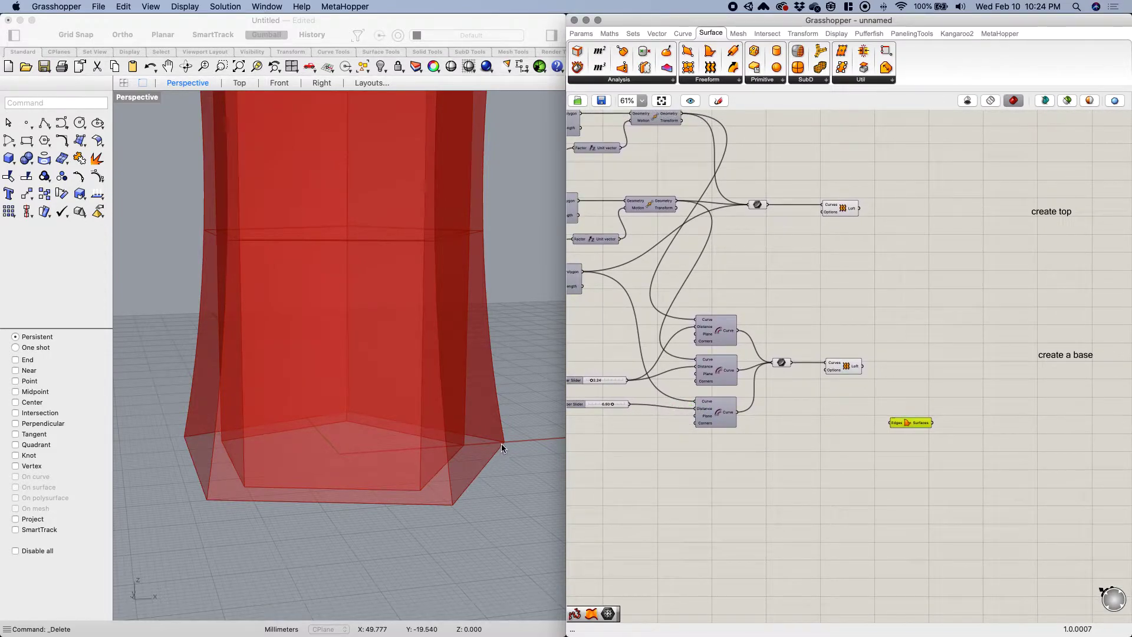
{"action": "right_click_drag", "start_coordinate": [728, 458], "coordinate": [735, 435]}
{"action": "left_click", "coordinate": [721, 389]}
{"action": "middle_click", "coordinate": [726, 386]}
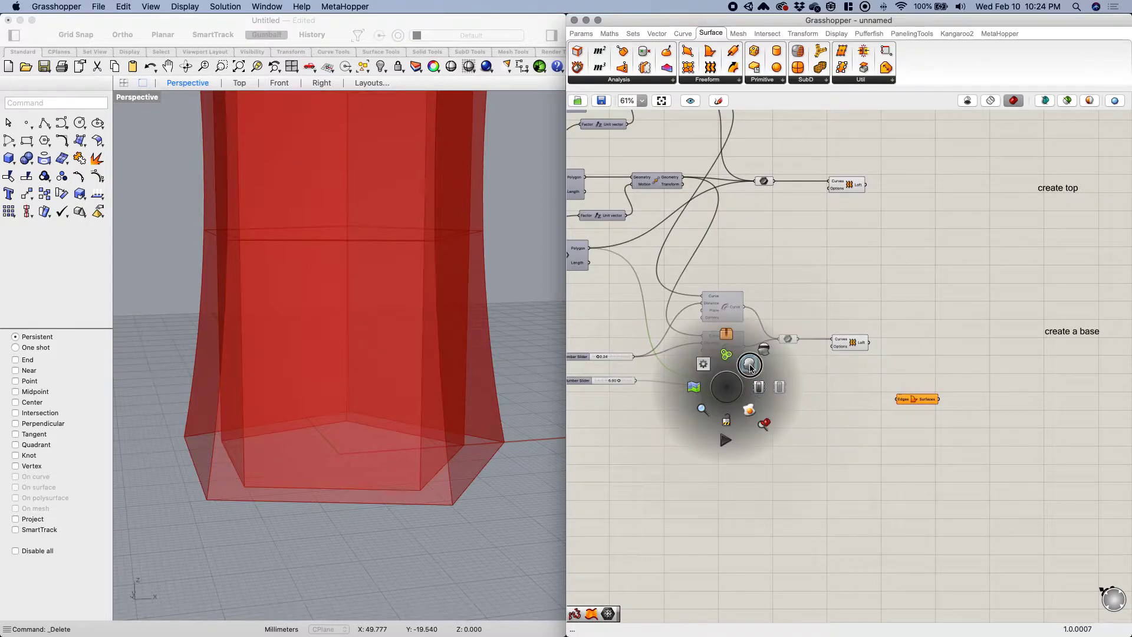
{"action": "left_click", "coordinate": [756, 385]}
Add a Curve parameter beside the bottom Offset Curve and feed it from that component's Curve output.
{"action": "right_click_drag", "start_coordinate": [749, 403], "coordinate": [708, 398]}
{"action": "double_click", "coordinate": [770, 404]}
{"action": "type", "text": "curve"}
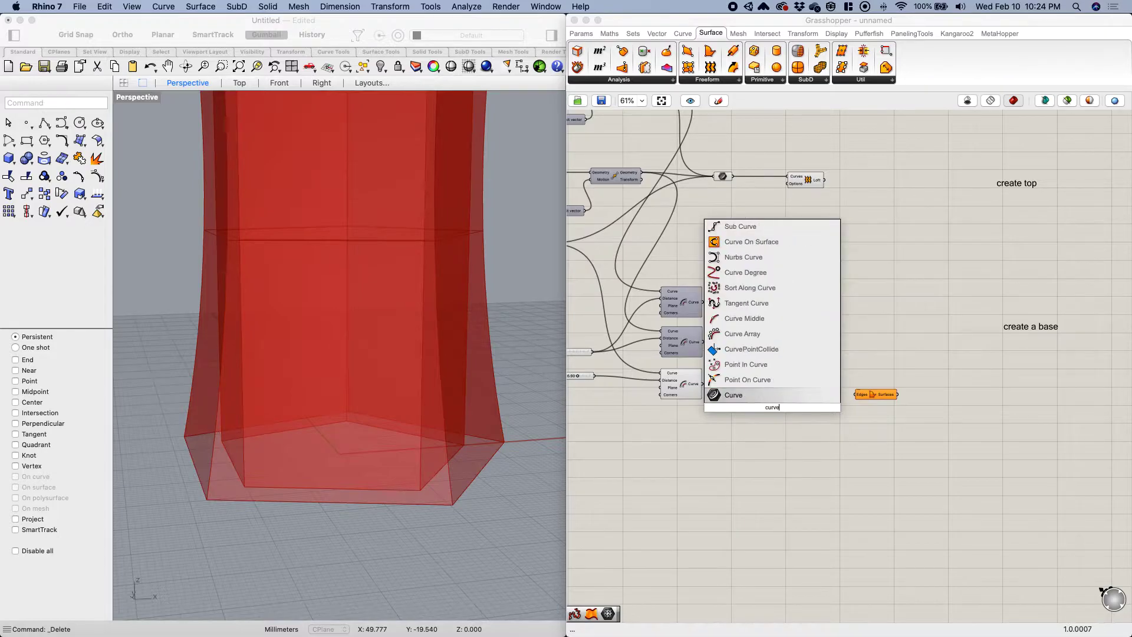
{"action": "key", "text": "Return"}
{"action": "left_click_drag", "start_coordinate": [707, 387], "coordinate": [775, 409]}
Turn off the preview of the bottom Offset Curve component.
{"action": "left_click", "coordinate": [681, 386]}
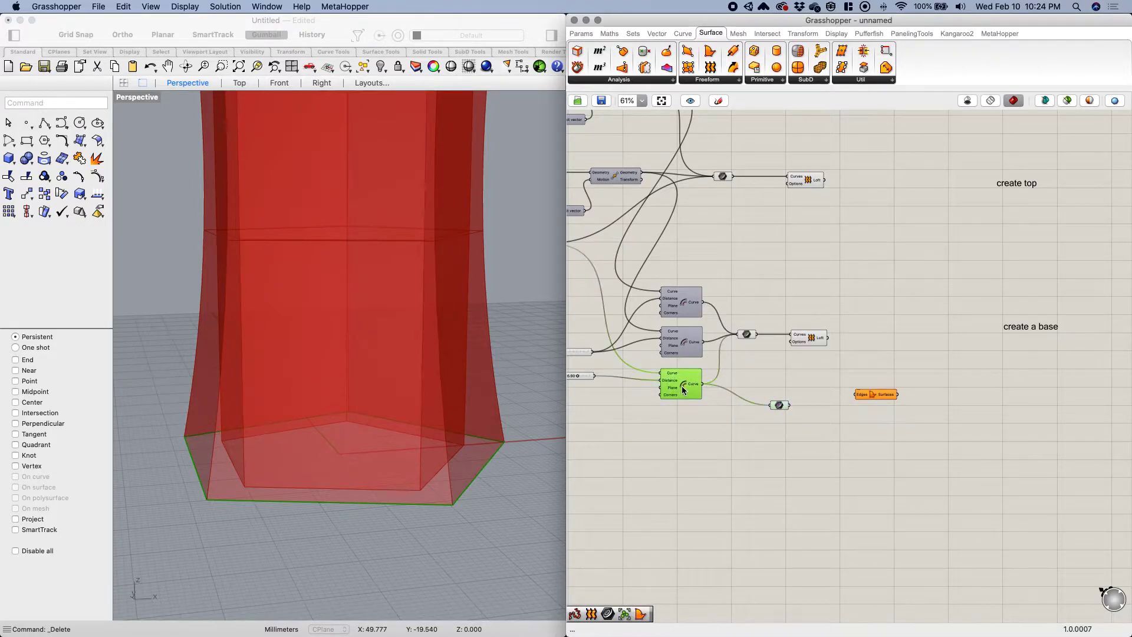
{"action": "middle_click", "coordinate": [681, 386]}
{"action": "left_click", "coordinate": [720, 359]}
Group the new Curve parameter and label the group "Bottom Curve".
{"action": "left_click", "coordinate": [779, 404]}
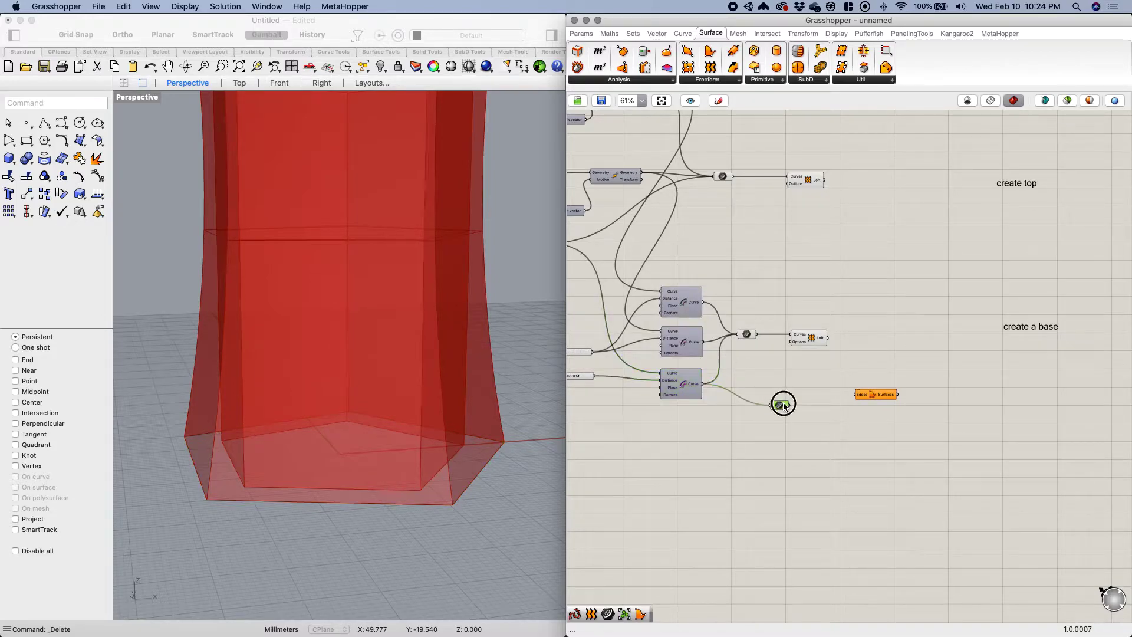
{"action": "middle_click", "coordinate": [782, 403]}
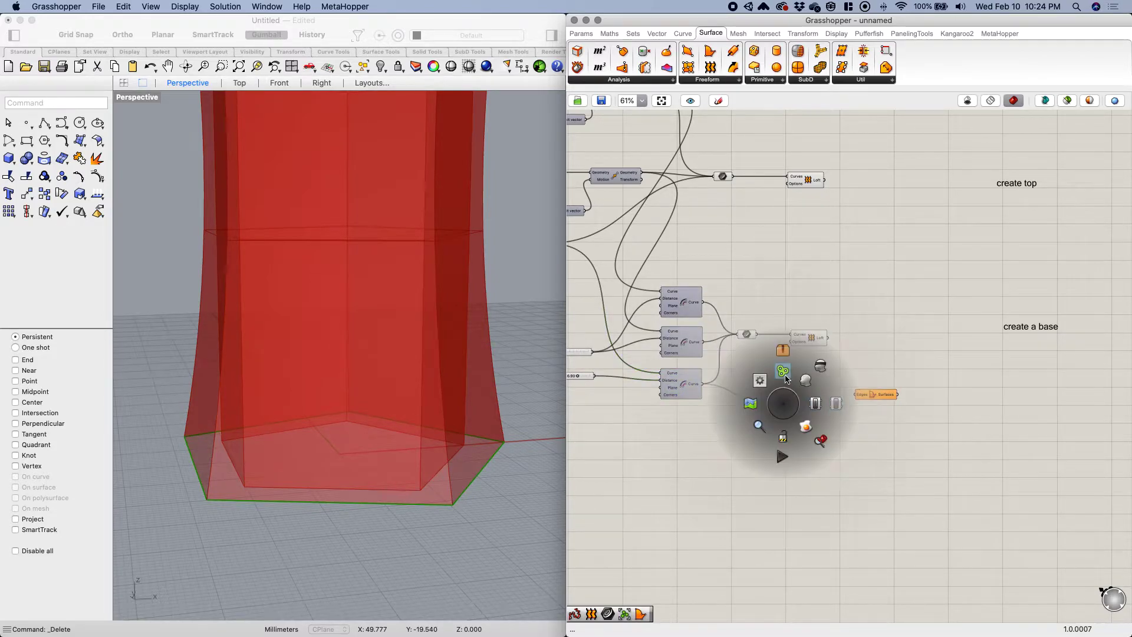
{"action": "scroll", "coordinate": [781, 407], "scroll_direction": "up", "scroll_amount": 5}
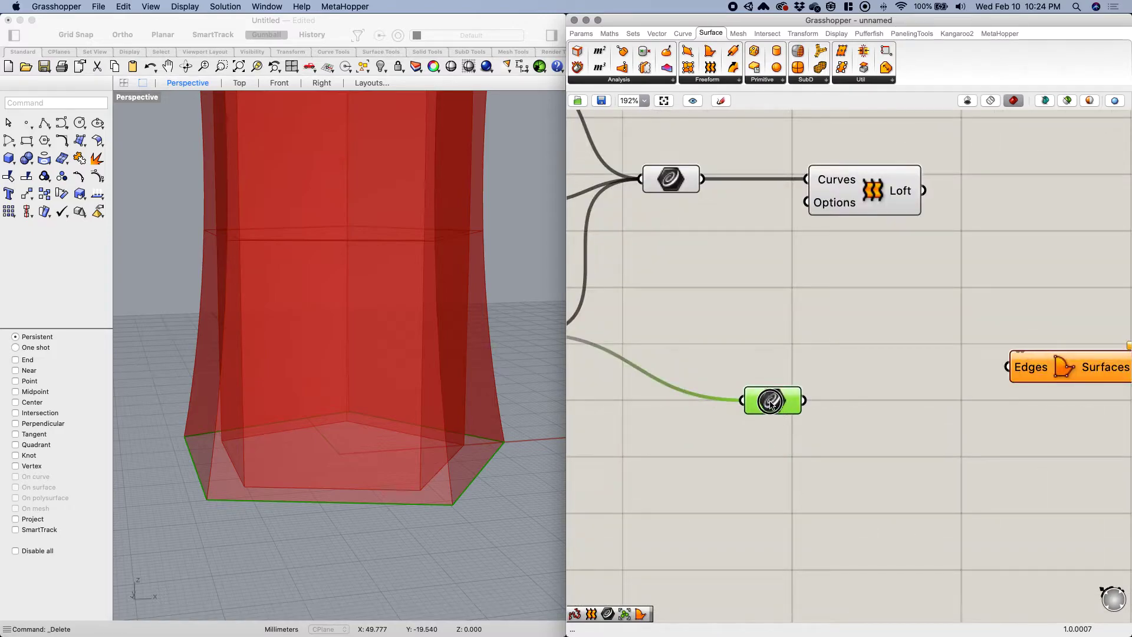
{"action": "right_click", "coordinate": [770, 390]}
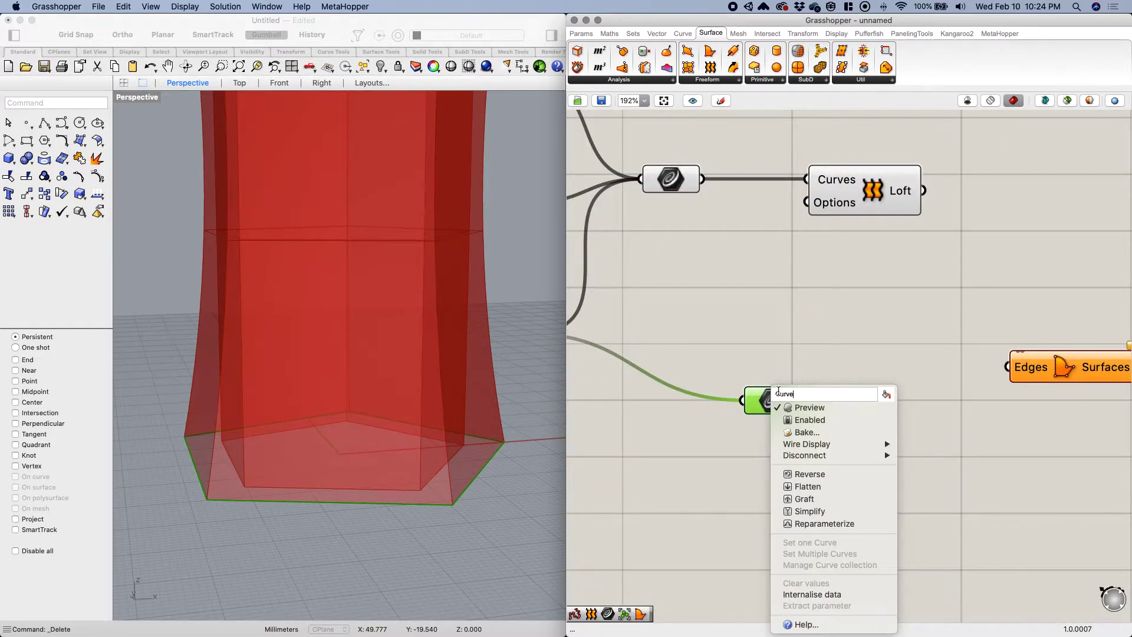
{"action": "key", "text": "Escape"}
{"action": "middle_click", "coordinate": [771, 399]}
{"action": "left_click", "coordinate": [787, 382]}
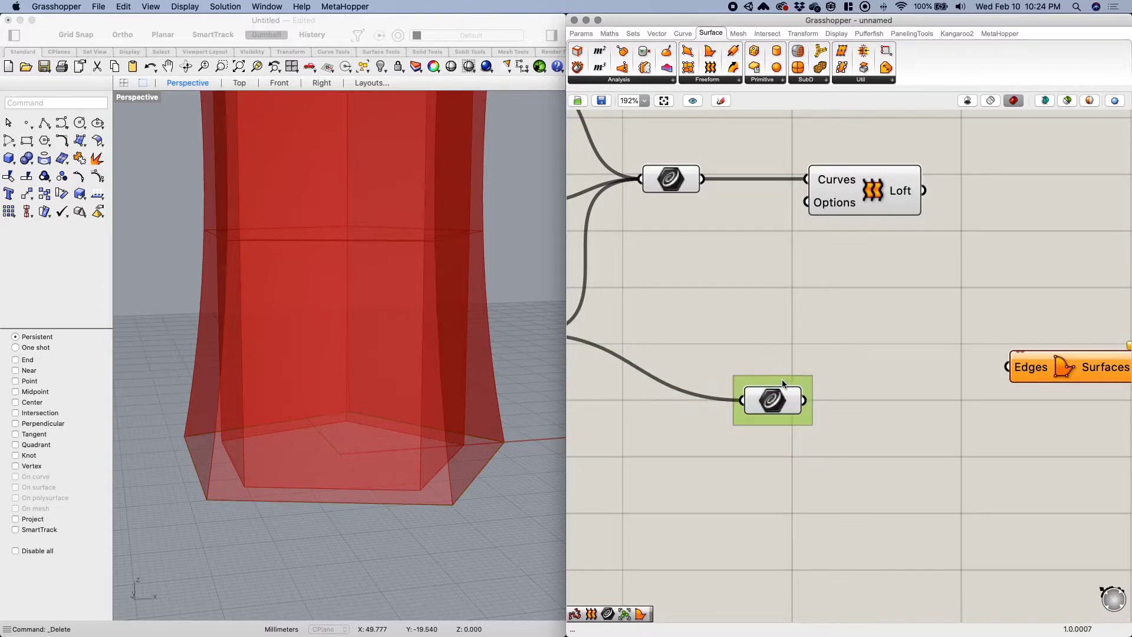
{"action": "right_click", "coordinate": [783, 380]}
{"action": "type", "text": "Bottom Curve"}
{"action": "left_click", "coordinate": [825, 328]}
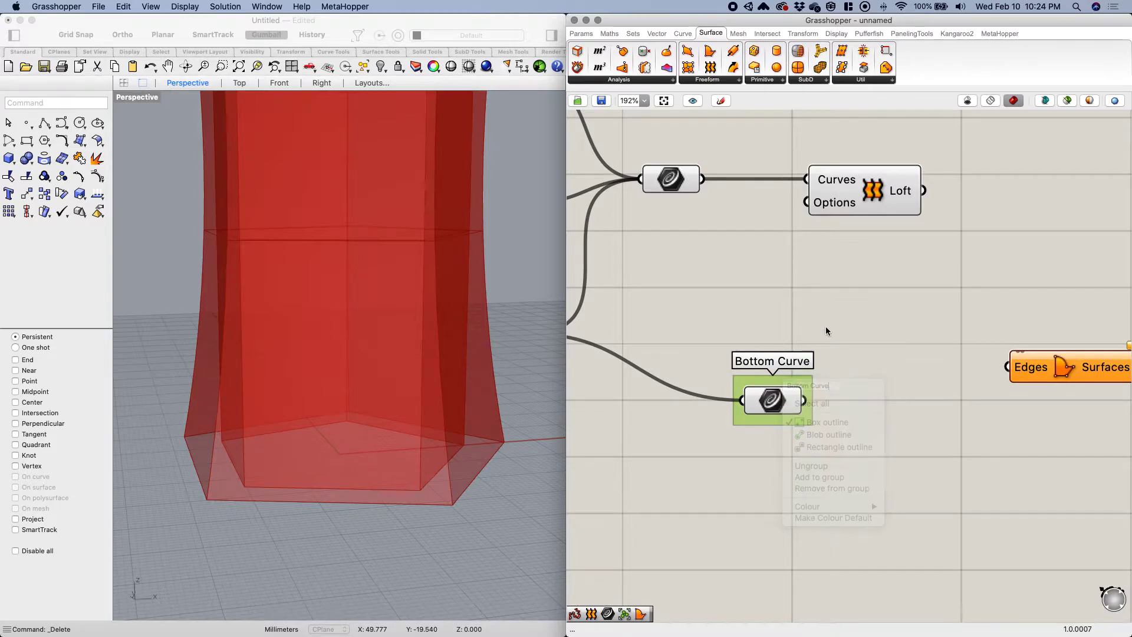
Connect the Bottom Curve parameter to the Edges input of Boundary Surfaces and turn off the parameter's preview.
{"action": "right_click_drag", "start_coordinate": [828, 318], "coordinate": [785, 301]}
{"action": "left_click_drag", "start_coordinate": [763, 380], "coordinate": [956, 348]}
{"action": "left_click", "coordinate": [1047, 351]}
{"action": "left_click", "coordinate": [784, 467]}
{"action": "left_click", "coordinate": [736, 382]}
{"action": "middle_click", "coordinate": [736, 383]}
{"action": "left_click", "coordinate": [760, 360]}
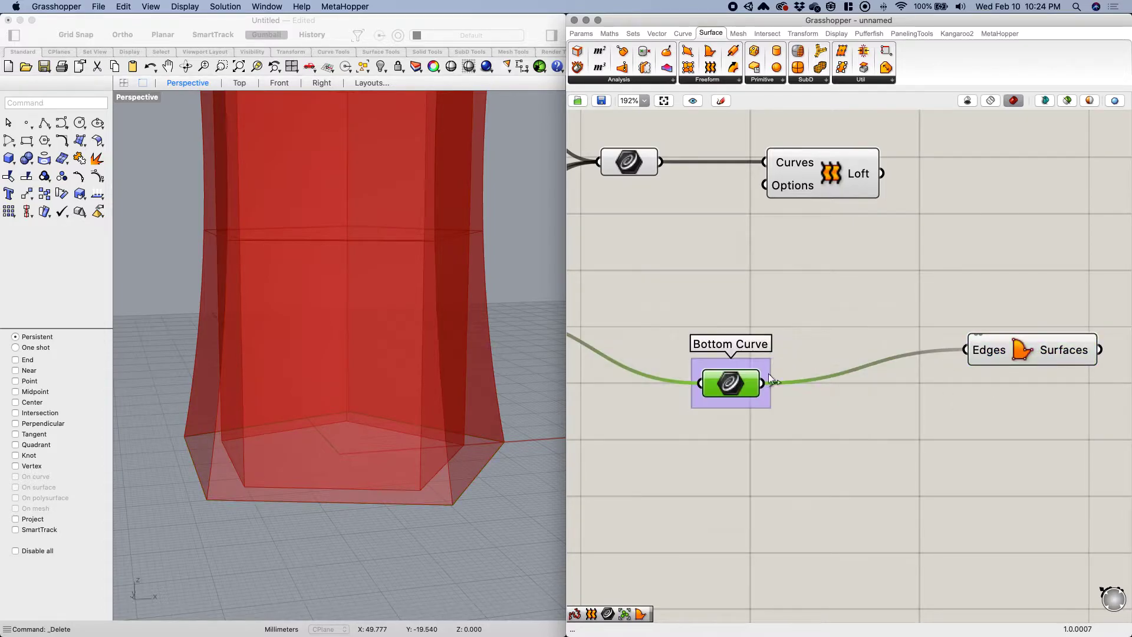
Select the inner and outer Loft components together and turn off their previews.
{"action": "scroll", "coordinate": [818, 273], "scroll_direction": "down", "scroll_amount": 8}
{"action": "right_click_drag", "start_coordinate": [818, 273], "coordinate": [762, 342]}
{"action": "scroll", "coordinate": [777, 294], "scroll_direction": "up", "scroll_amount": 6}
{"action": "scroll", "coordinate": [761, 342], "scroll_direction": "down", "scroll_amount": 2}
{"action": "left_click_drag", "start_coordinate": [795, 397], "coordinate": [746, 161]}
{"action": "middle_click", "coordinate": [746, 159]}
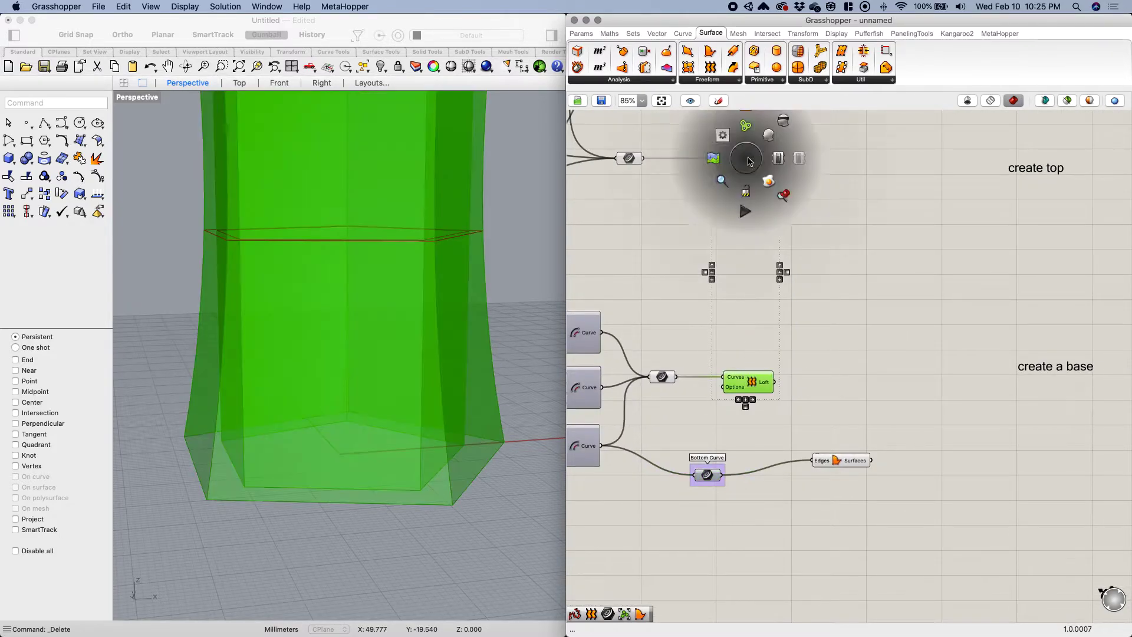
{"action": "left_click", "coordinate": [783, 122]}
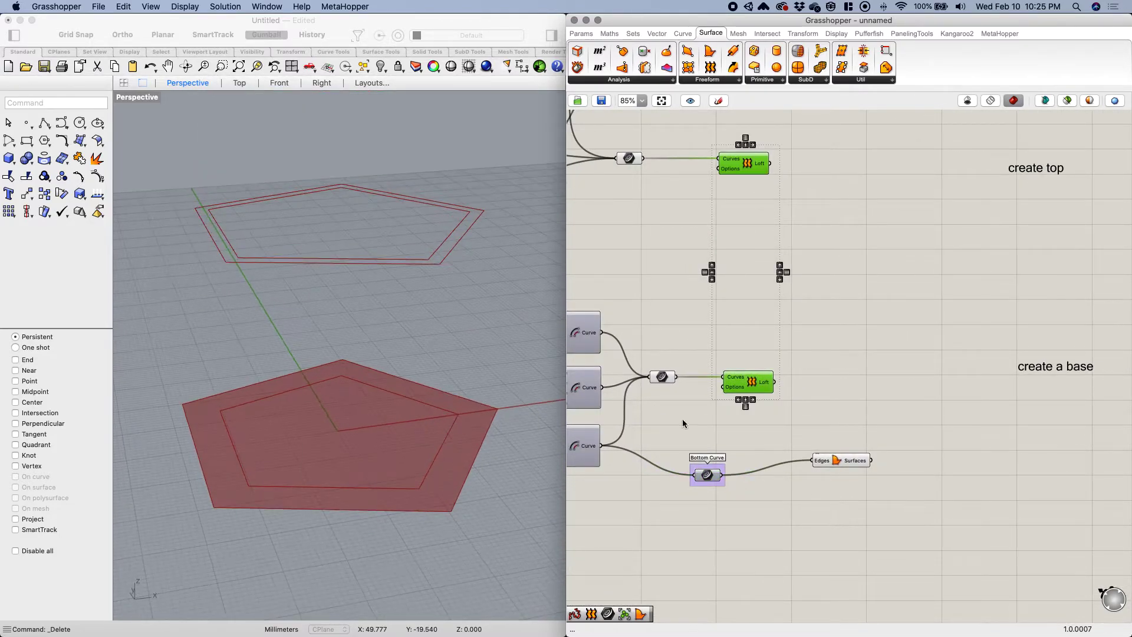
Highlight the Boundary Surfaces result and move the component level with the Bottom Curve group.
{"action": "left_click", "coordinate": [835, 460]}
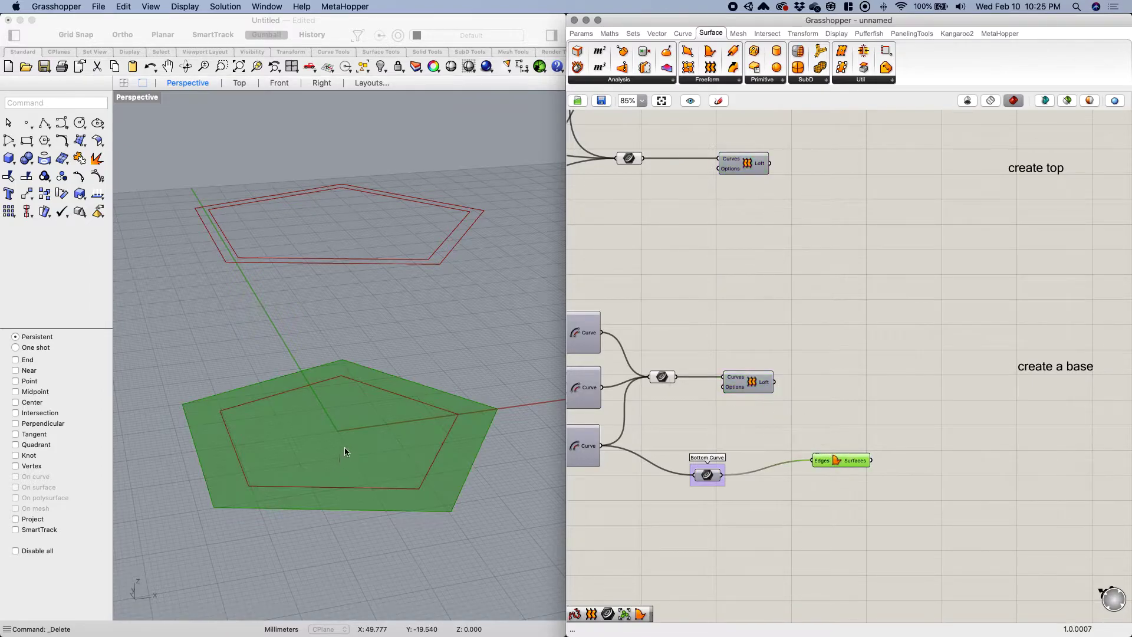
{"action": "left_click", "coordinate": [856, 422]}
{"action": "left_click_drag", "start_coordinate": [851, 461], "coordinate": [823, 476]}
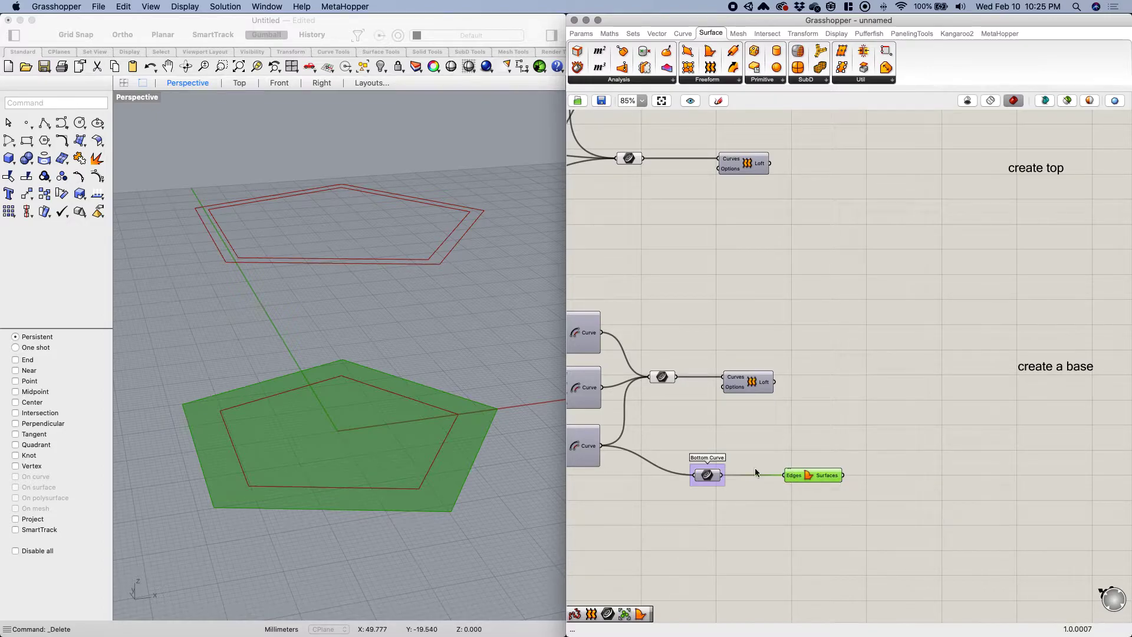
Connect the lowest Polygon component's Polygon output to the Edges input of Boundary Surfaces.
{"action": "right_click_drag", "start_coordinate": [810, 547], "coordinate": [949, 508]}
{"action": "right_click_drag", "start_coordinate": [778, 459], "coordinate": [894, 531]}
{"action": "left_click_drag", "start_coordinate": [643, 281], "coordinate": [1038, 507], "text": "shift"}
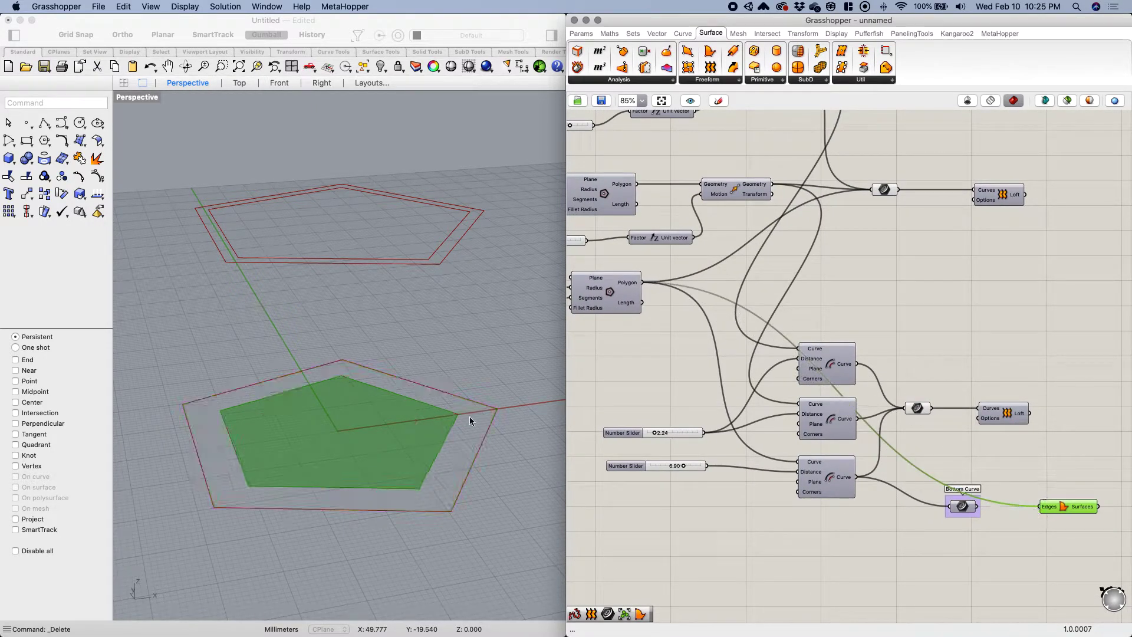
Duplicate the Boundary Surfaces component and connect the Bottom Curve parameter to one copy, leaving the other on the base polygon.
{"action": "right_click_drag", "start_coordinate": [636, 327], "coordinate": [617, 291]}
{"action": "right_click_drag", "start_coordinate": [961, 504], "coordinate": [834, 492]}
{"action": "mouse_move", "coordinate": [910, 482]}
{"action": "left_mouse_down"}
{"action": "mouse_move", "coordinate": [965, 291]}
{"action": "mouse_move", "coordinate": [923, 477]}
{"action": "mouse_move", "coordinate": [903, 482]}
{"action": "left_mouse_up"}
{"action": "key", "text": "super+c"}
{"action": "key", "text": "super+v"}
{"action": "right_click_drag", "start_coordinate": [815, 483], "coordinate": [836, 486]}
{"action": "left_click_drag", "start_coordinate": [832, 481], "coordinate": [899, 481]}
{"action": "scroll", "coordinate": [847, 497], "scroll_direction": "left", "scroll_amount": 5}
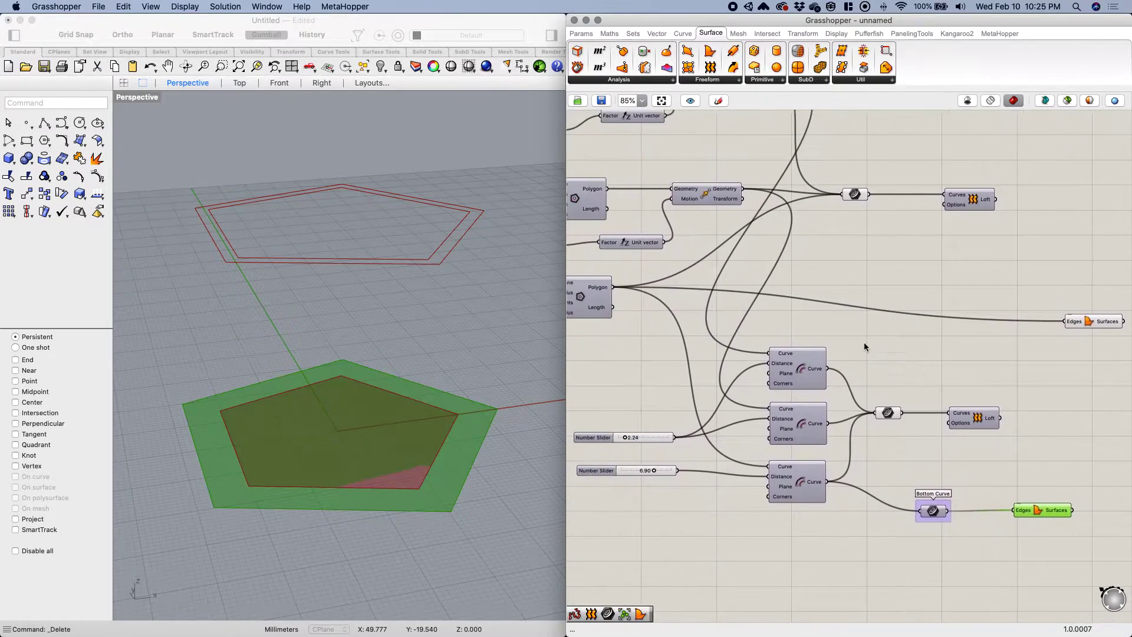
Space out the two Boundary Surfaces components, placing the polygon's between the Lofts and the Bottom Curve's just below the outer Loft.
{"action": "left_click", "coordinate": [594, 293]}
{"action": "scroll", "coordinate": [617, 337], "scroll_direction": "right", "scroll_amount": 3}
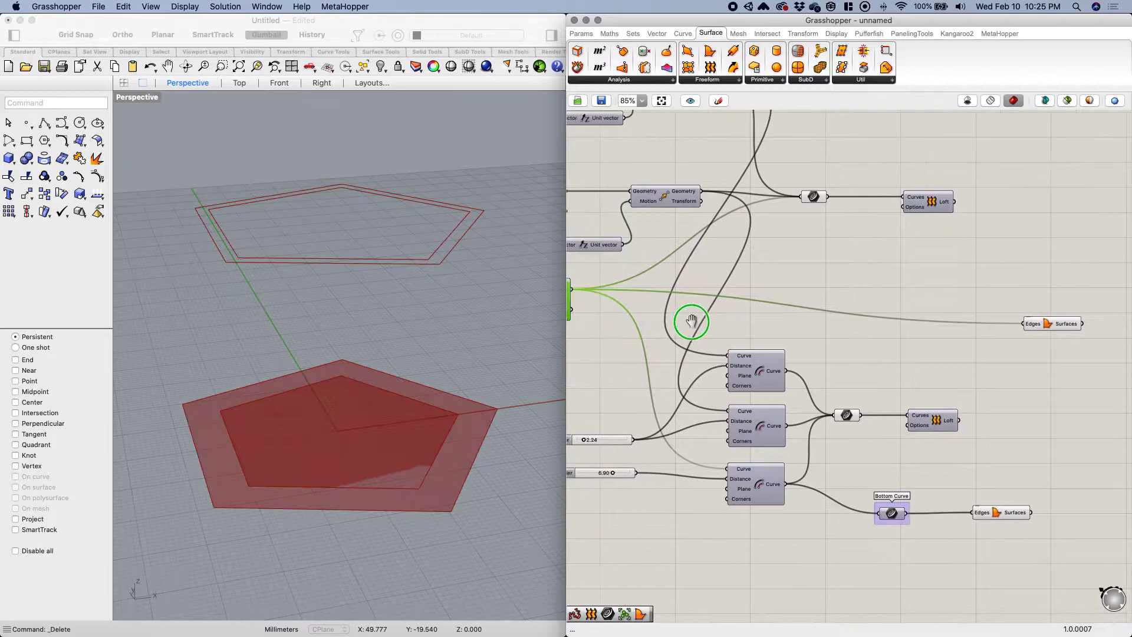
{"action": "right_click_drag", "start_coordinate": [828, 340], "coordinate": [671, 332]}
{"action": "left_click_drag", "start_coordinate": [902, 317], "coordinate": [926, 309]}
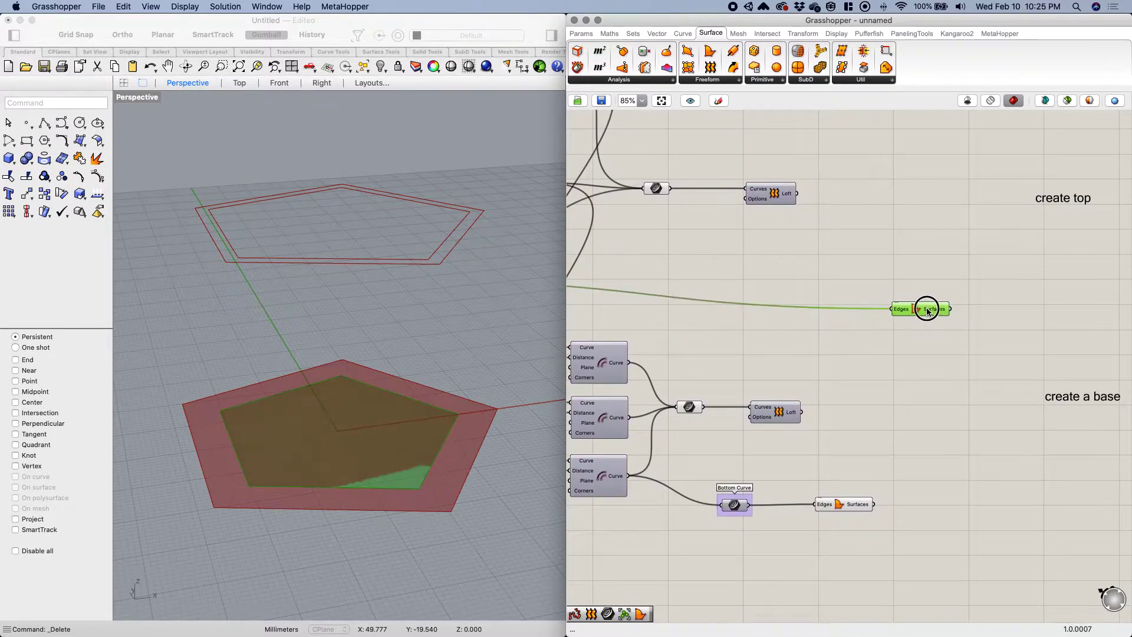
{"action": "left_click", "coordinate": [858, 504]}
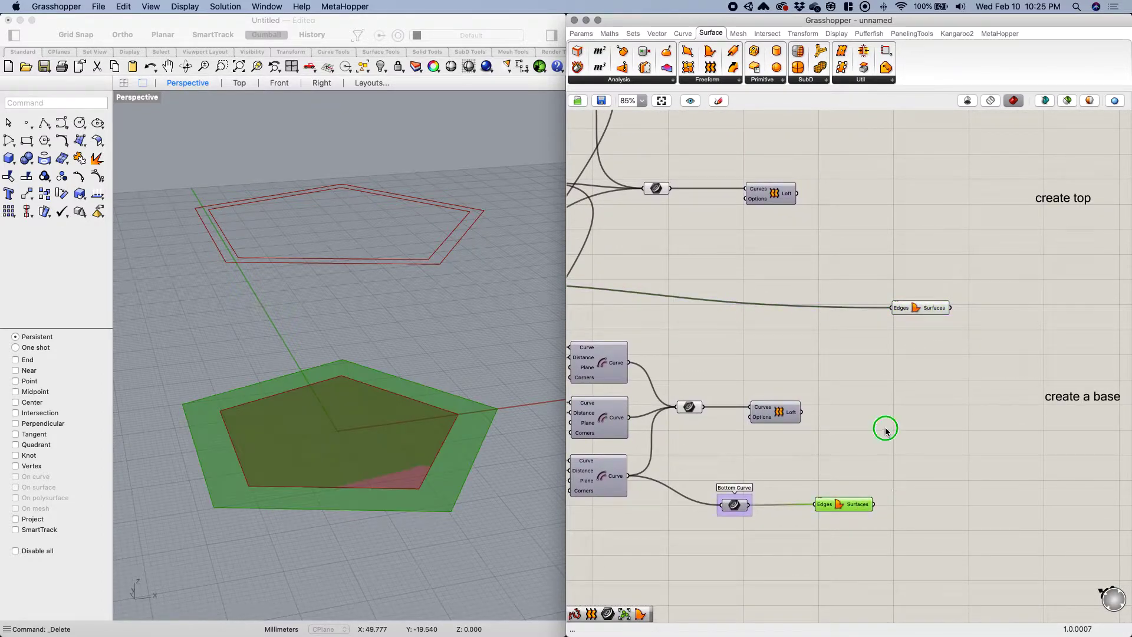
{"action": "right_click_drag", "start_coordinate": [887, 432], "coordinate": [803, 396]}
{"action": "left_click_drag", "start_coordinate": [774, 470], "coordinate": [845, 413]}
{"action": "left_click", "coordinate": [802, 382]}
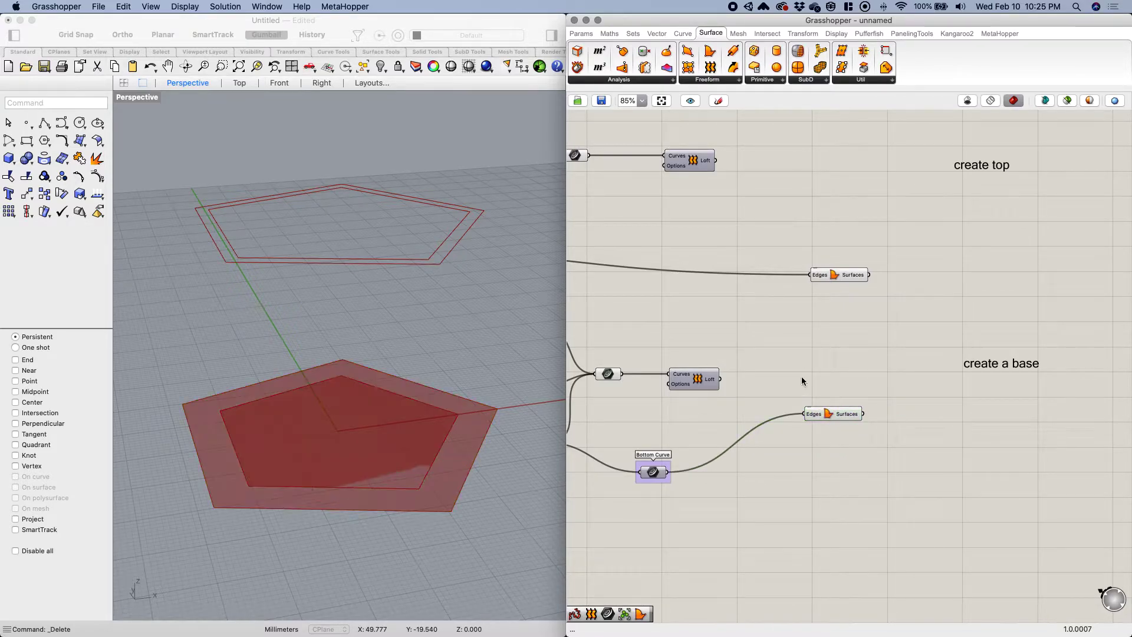
Group the Boundary Surfaces component fed by Bottom Curve and label the group "Bottom Surface".
{"action": "right_click_drag", "start_coordinate": [801, 382], "coordinate": [816, 398]}
{"action": "left_click", "coordinate": [847, 429]}
{"action": "middle_click", "coordinate": [857, 424]}
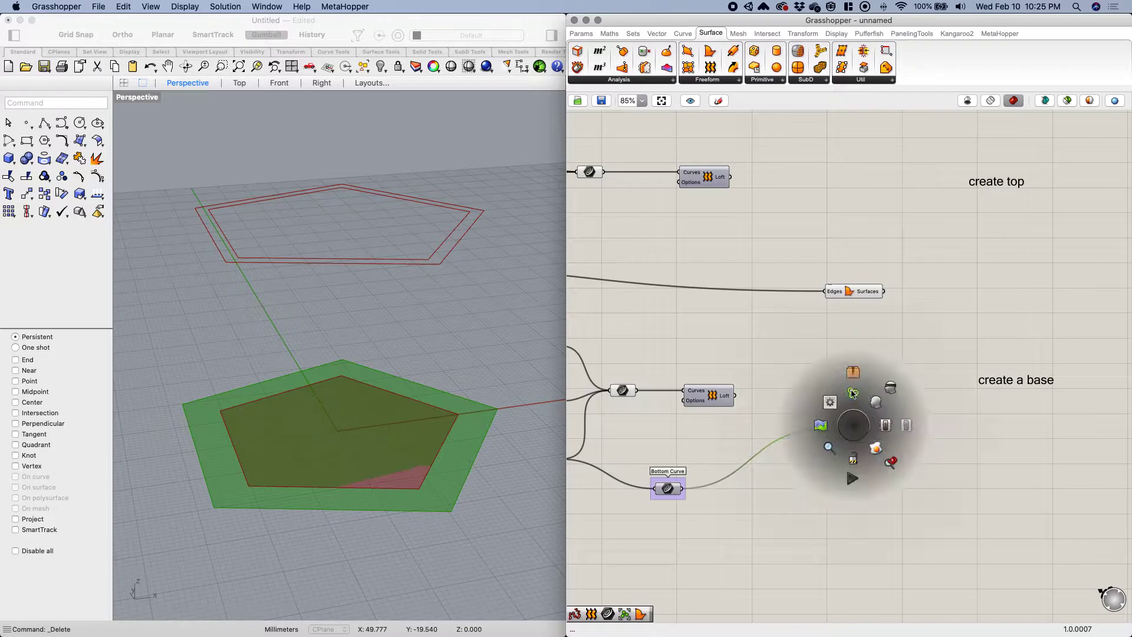
{"action": "key", "text": "ctrl+g"}
{"action": "right_click", "coordinate": [866, 420]}
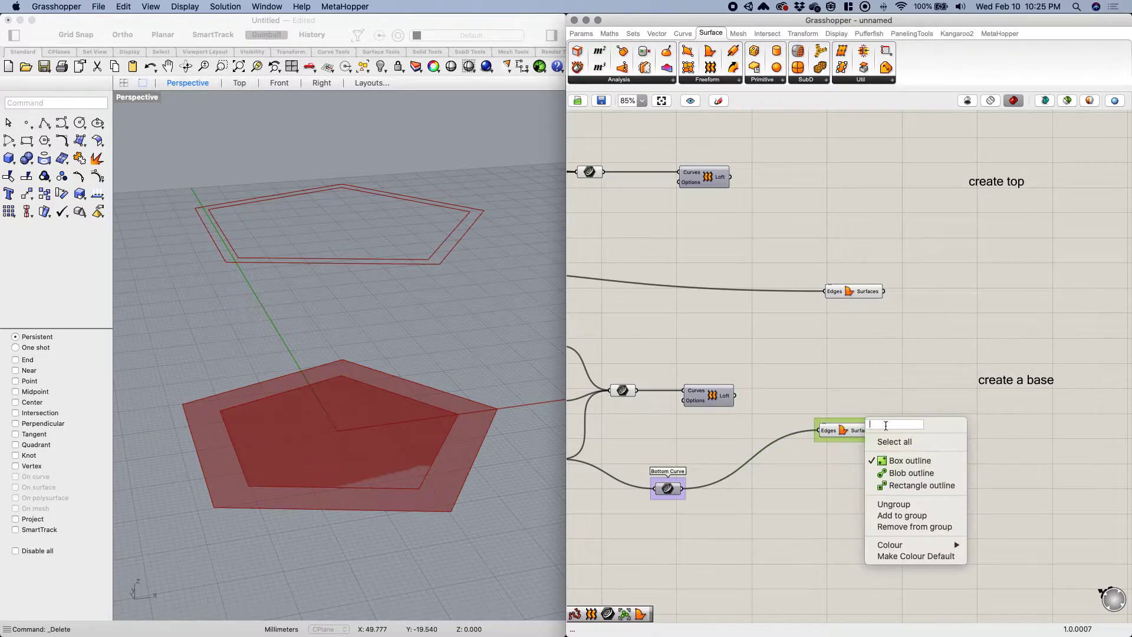
{"action": "type", "text": "Bottom Surface"}
{"action": "key", "text": "Return"}
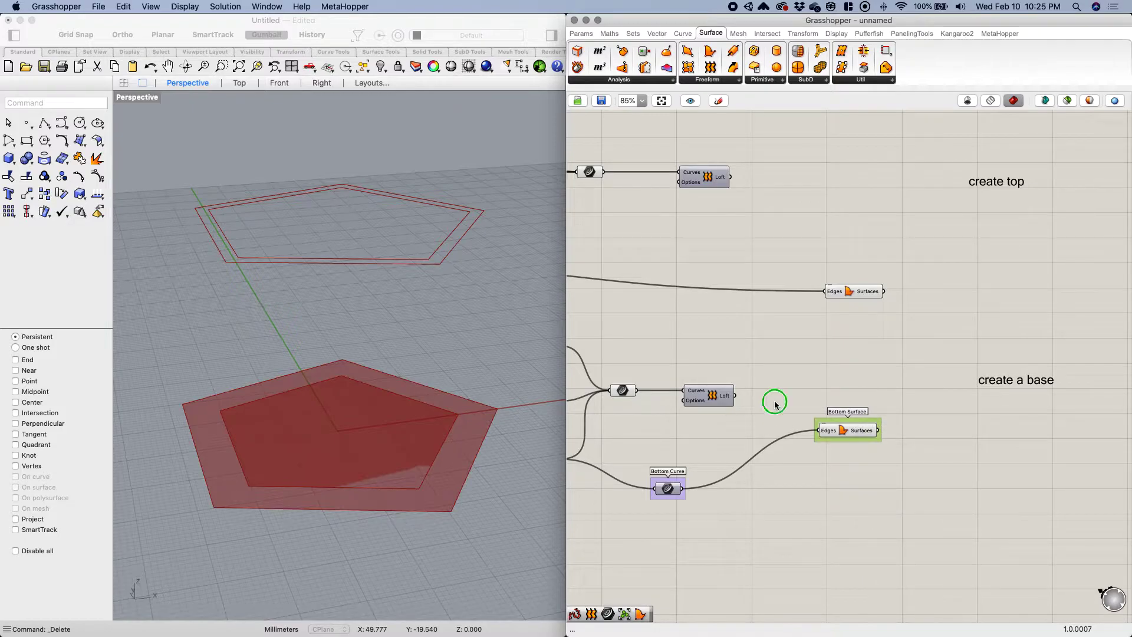
Move the Bottom Surface group lower and turn off the preview of the base polygon's Boundary Surfaces component.
{"action": "right_click_drag", "start_coordinate": [774, 405], "coordinate": [726, 421]}
{"action": "left_click_drag", "start_coordinate": [784, 446], "coordinate": [784, 482]}
{"action": "left_click", "coordinate": [664, 412]}
{"action": "left_click", "coordinate": [695, 370]}
{"action": "left_click", "coordinate": [799, 305]}
{"action": "middle_click", "coordinate": [801, 308]}
{"action": "left_click", "coordinate": [843, 272]}
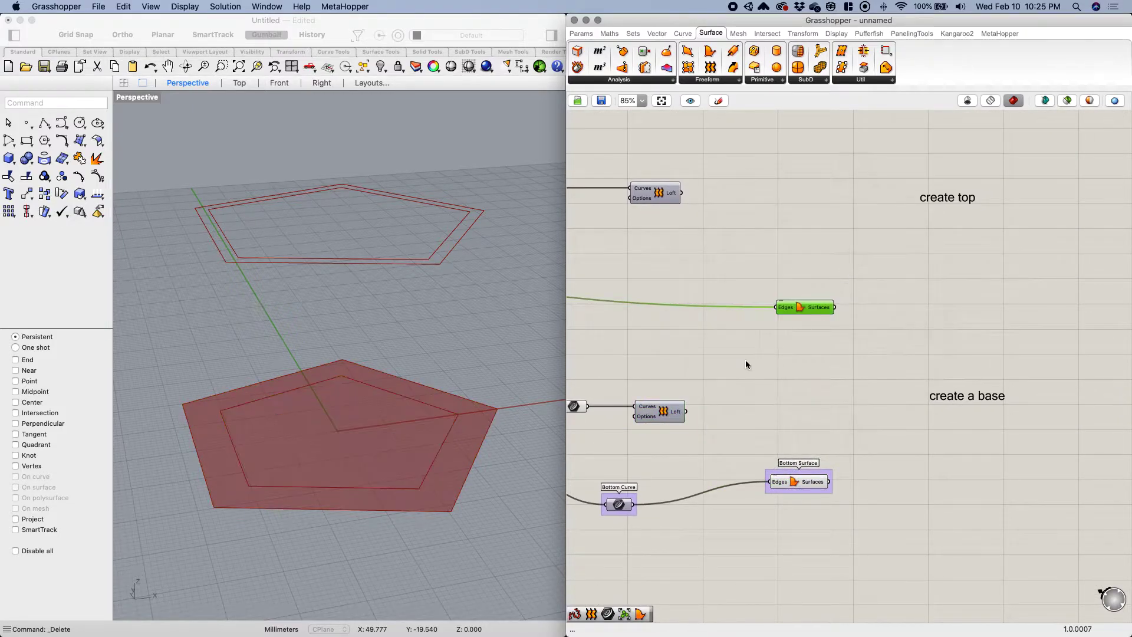
Turn the previews of the outer and inner Loft components back on.
{"action": "right_click_drag", "start_coordinate": [745, 364], "coordinate": [897, 374]}
{"action": "left_click", "coordinate": [812, 420]}
{"action": "middle_click", "coordinate": [812, 419]}
{"action": "left_click", "coordinate": [849, 389]}
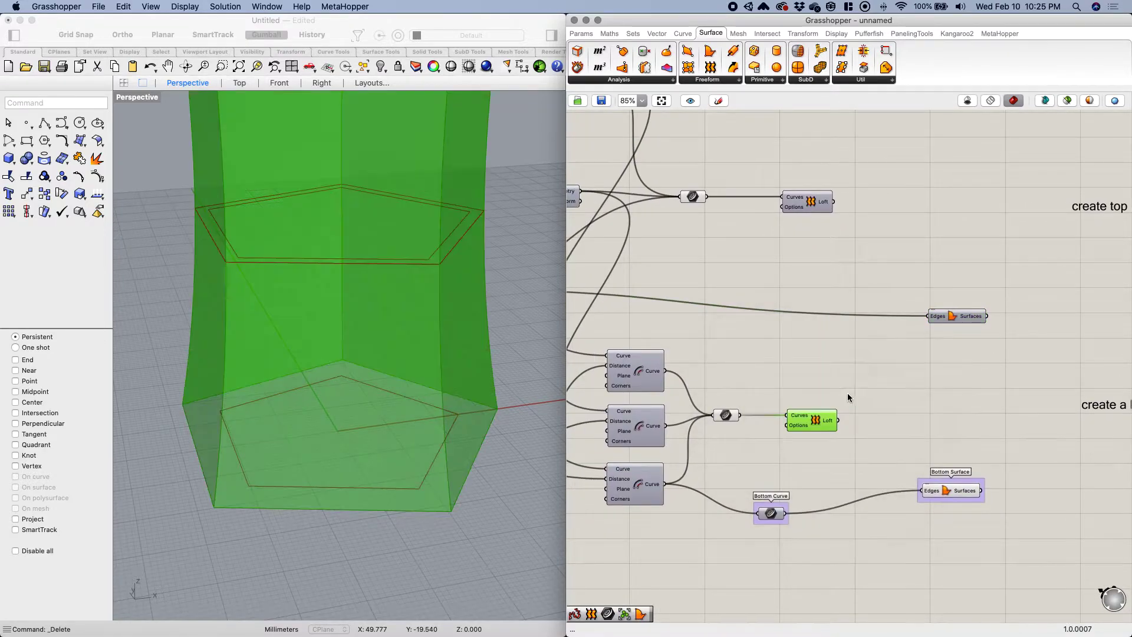
{"action": "left_click", "coordinate": [811, 204]}
{"action": "middle_click", "coordinate": [803, 203]}
{"action": "left_click", "coordinate": [834, 185]}
{"action": "left_click", "coordinate": [832, 338]}
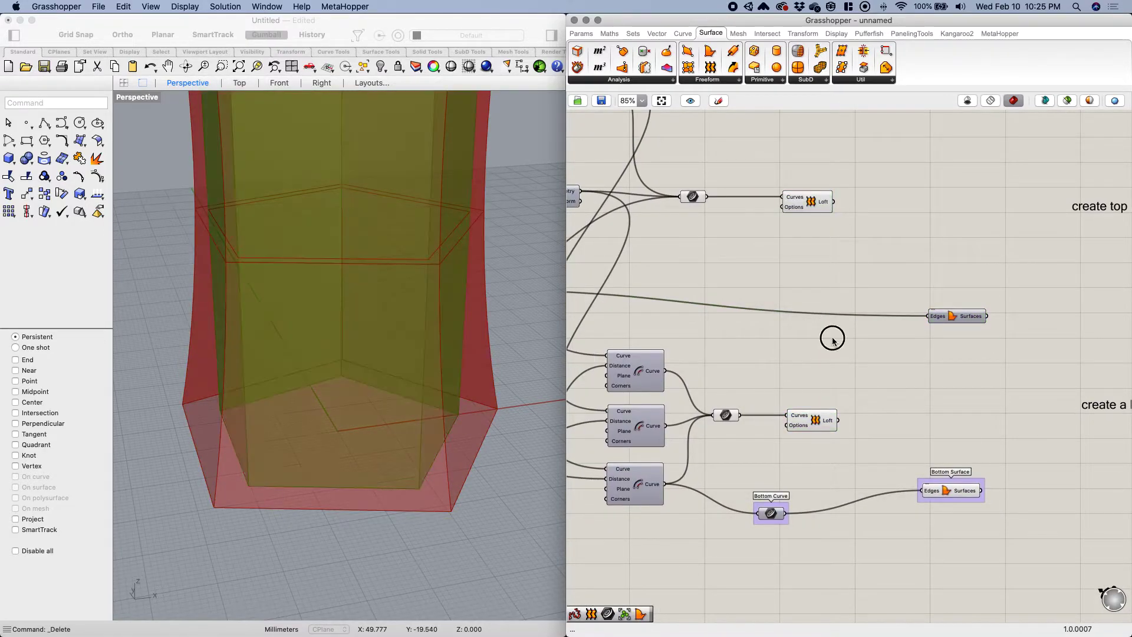
Rearrange the components so the outer Loft sits above Bottom Surface and the polygon's Boundary Surfaces sits below the inner Loft.
{"action": "scroll", "coordinate": [833, 361], "scroll_direction": "down", "scroll_amount": 1}
{"action": "right_click_drag", "start_coordinate": [832, 362], "coordinate": [755, 364]}
{"action": "left_click_drag", "start_coordinate": [729, 400], "coordinate": [850, 400]}
{"action": "scroll", "coordinate": [825, 294], "scroll_direction": "up", "scroll_amount": 3}
{"action": "left_click_drag", "start_coordinate": [837, 360], "coordinate": [716, 348]}
{"action": "left_click_drag", "start_coordinate": [728, 268], "coordinate": [787, 267]}
{"action": "left_click", "coordinate": [847, 392]}
Group the outer Loft component and label the group "Outside Surface".
{"action": "left_click", "coordinate": [851, 450]}
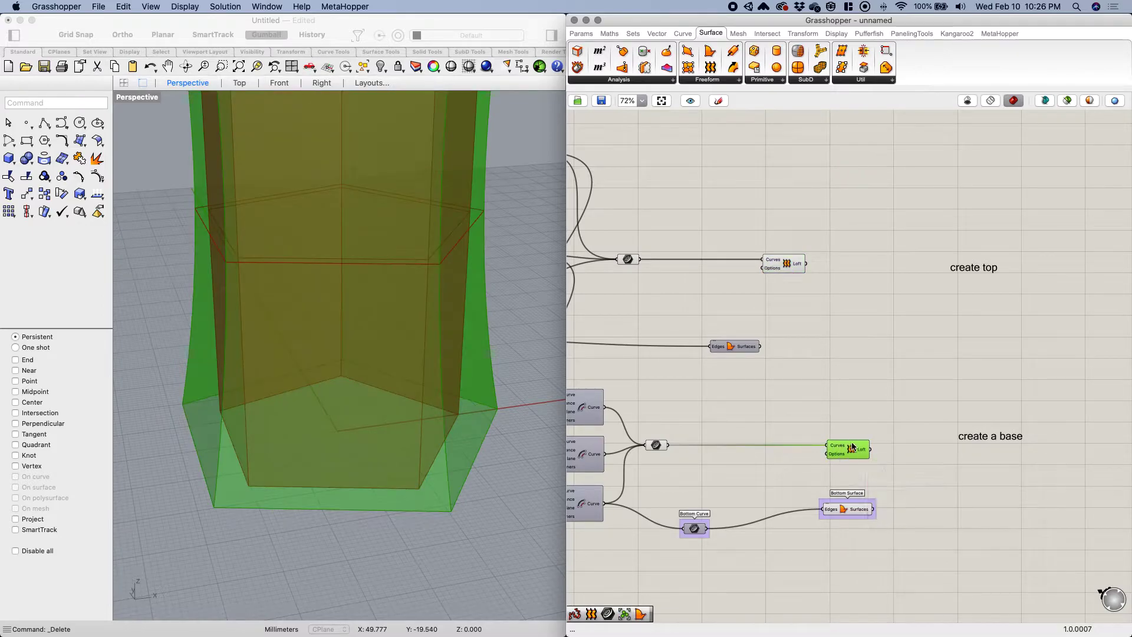
{"action": "middle_click", "coordinate": [851, 449]}
{"action": "left_click", "coordinate": [852, 413]}
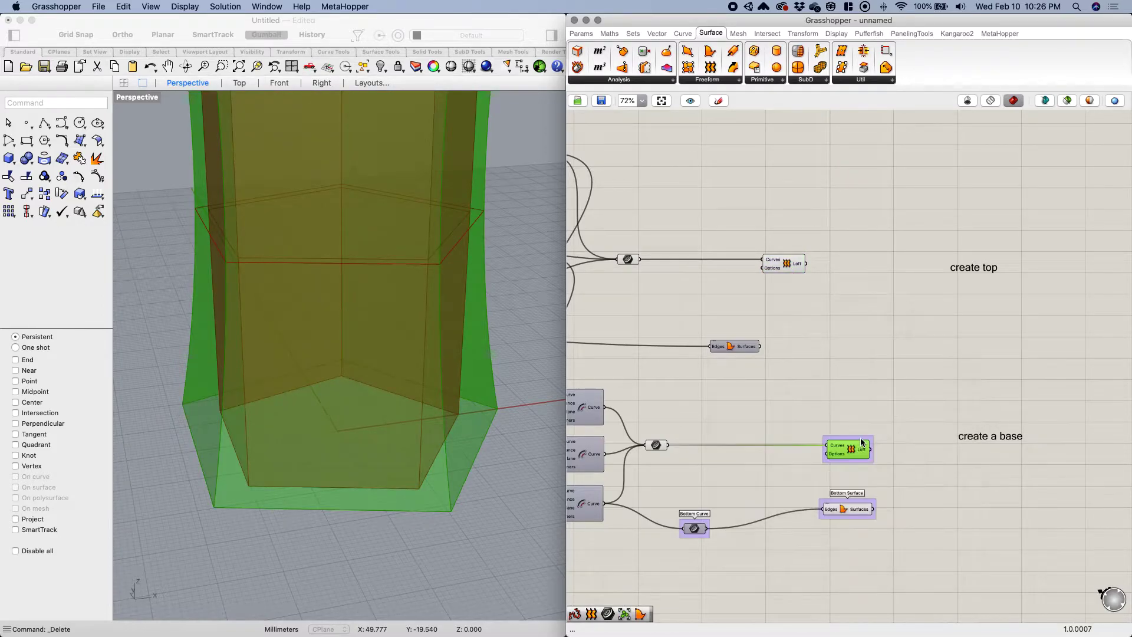
{"action": "right_click", "coordinate": [859, 437]}
{"action": "type", "text": "O"}
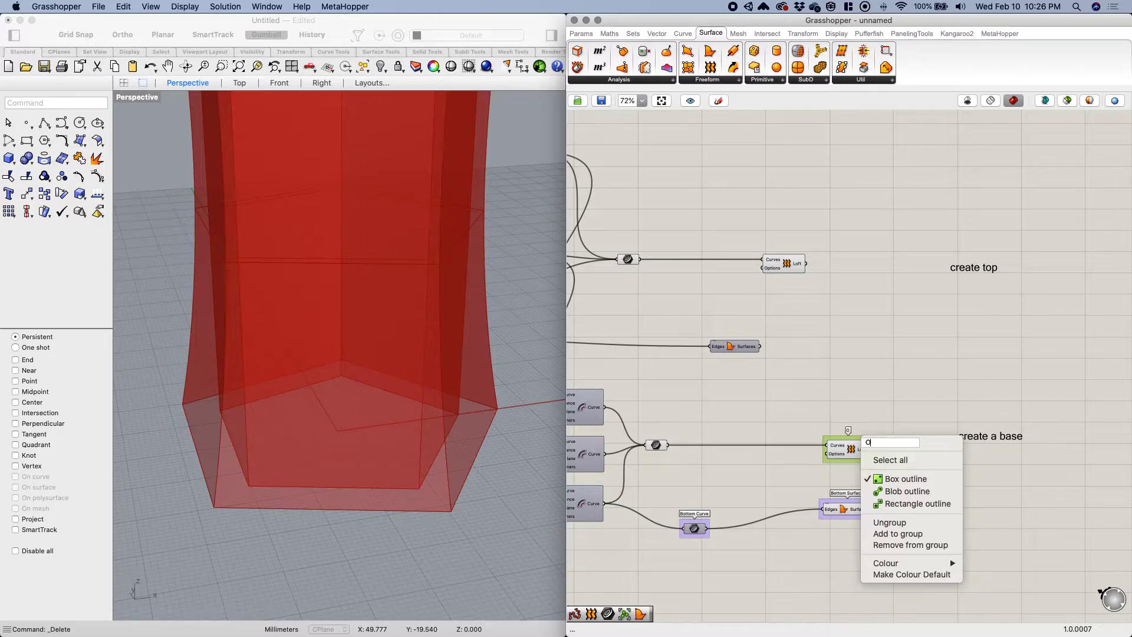
{"action": "type", "text": "utside Surface"}
{"action": "key", "text": "Return"}
Group the inner Loft component and label the group "Inside Surface".
{"action": "left_click", "coordinate": [778, 265]}
{"action": "right_click", "coordinate": [784, 262]}
{"action": "key", "text": "Escape"}
{"action": "middle_click", "coordinate": [788, 268]}
{"action": "left_click", "coordinate": [807, 247]}
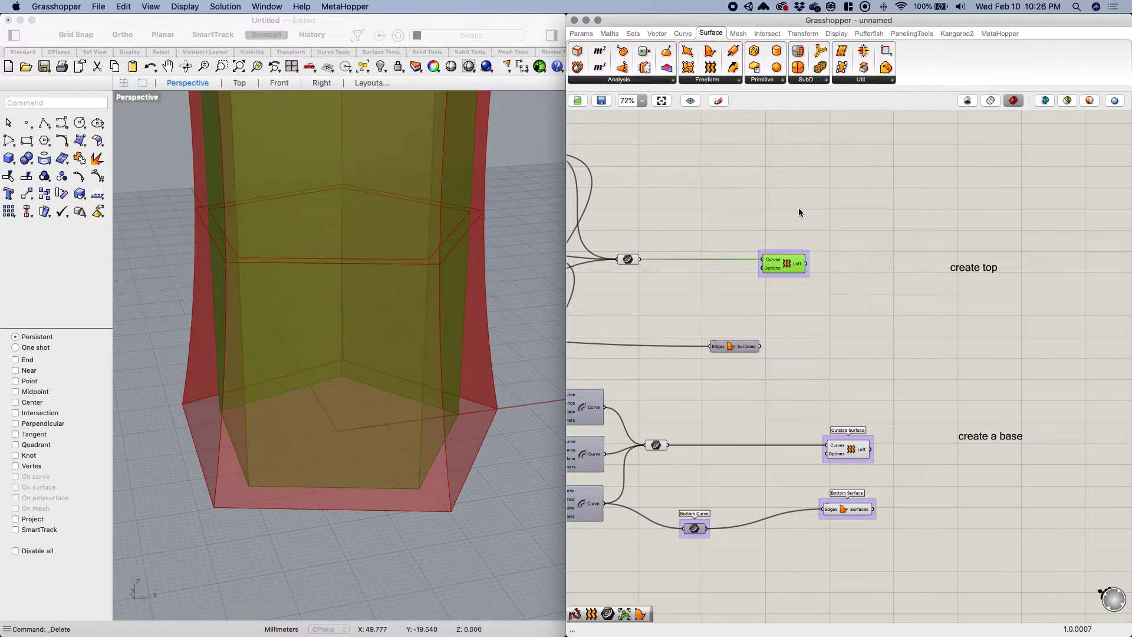
{"action": "right_click", "coordinate": [790, 249]}
{"action": "type", "text": "Inside Surface"}
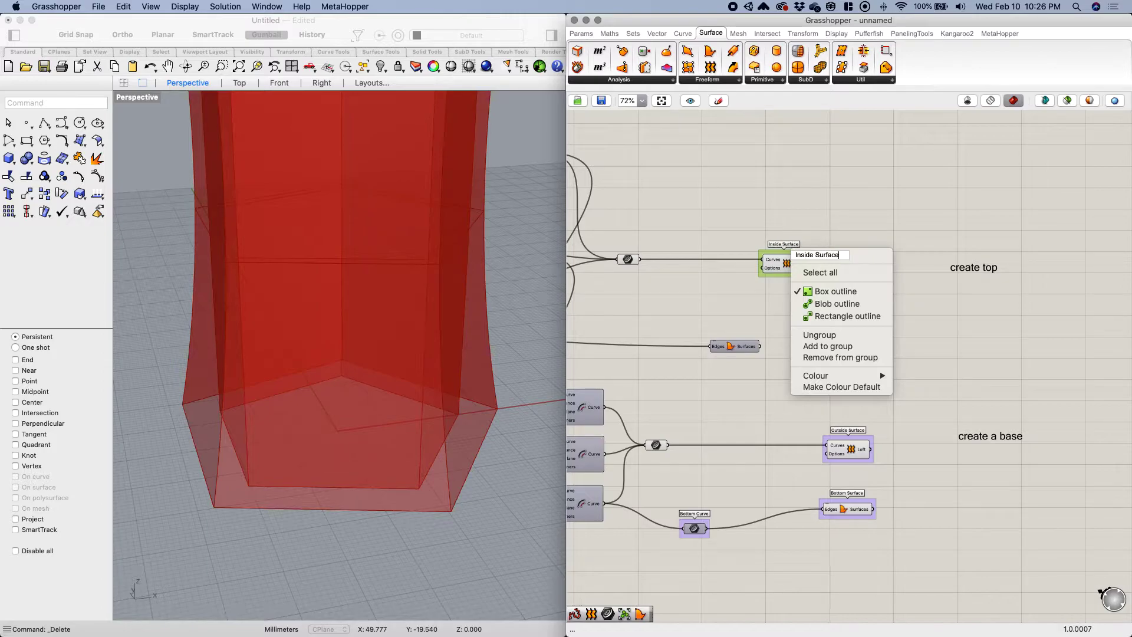
{"action": "key", "text": "Return"}
Group the Boundary Surfaces component that is fed by the base polygon.
{"action": "left_click", "coordinate": [741, 346]}
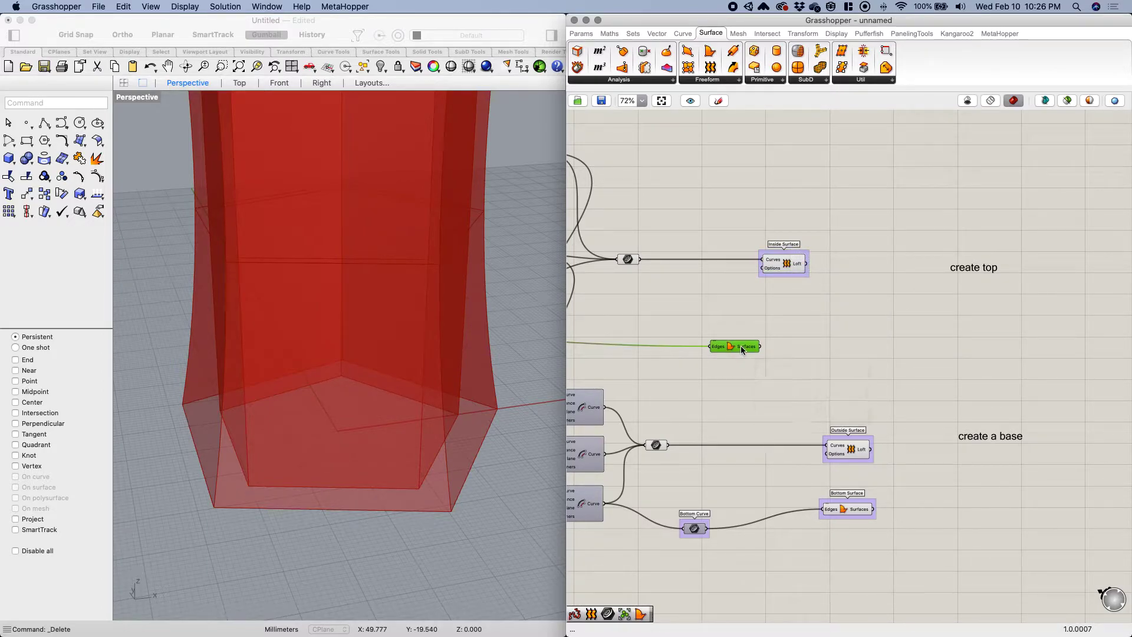
{"action": "left_click", "coordinate": [739, 328]}
{"action": "left_click", "coordinate": [737, 347]}
{"action": "middle_click", "coordinate": [739, 348]}
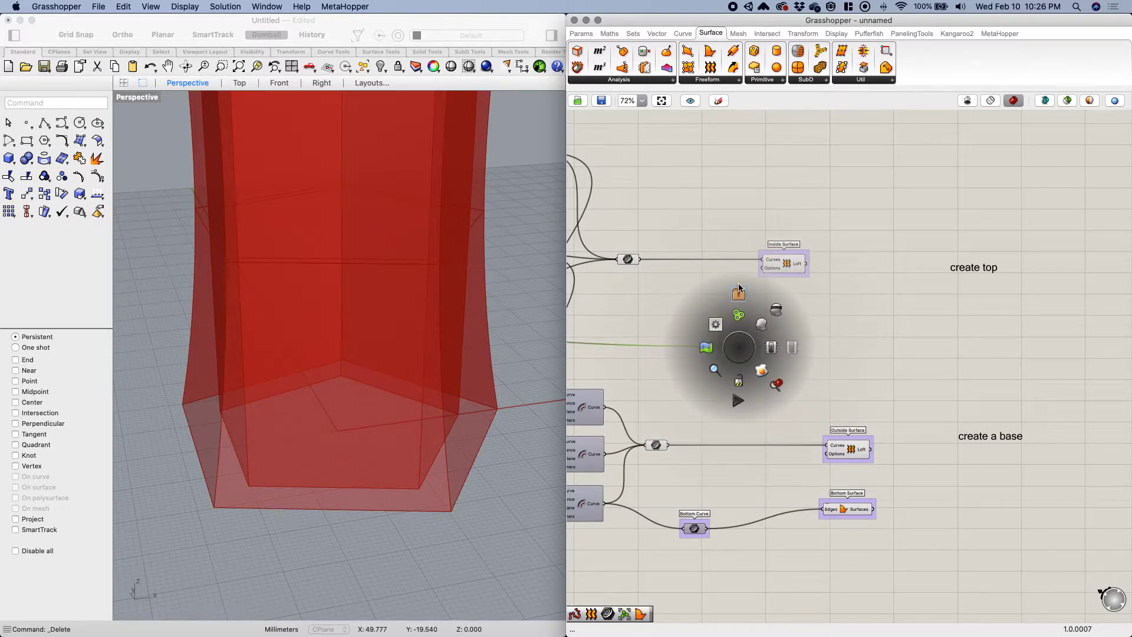
{"action": "middle_click", "coordinate": [738, 347]}
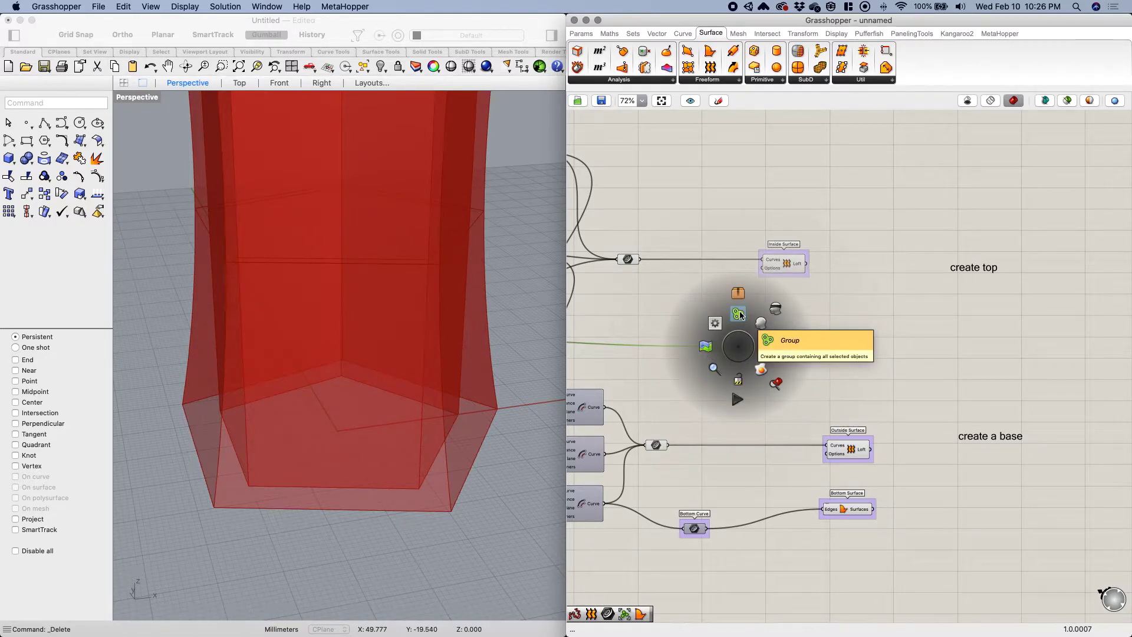
{"action": "left_click", "coordinate": [740, 314]}
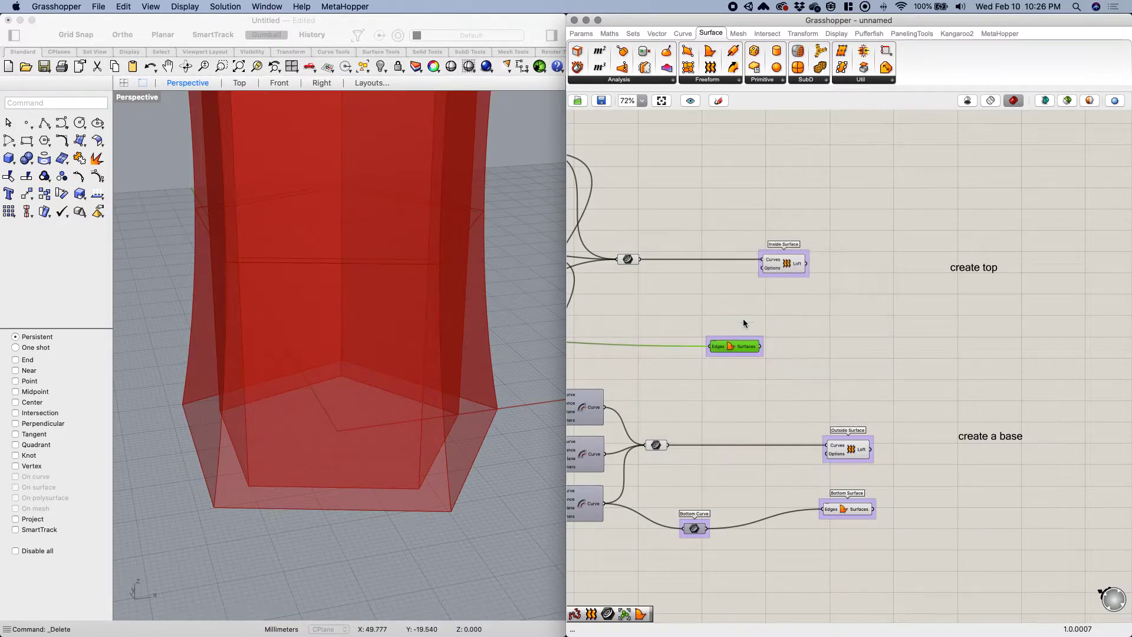
Remove the group around the polygon's Boundary Surfaces and delete the trial group joining it with the inner Loft and its Curve parameter.
{"action": "middle_click", "coordinate": [845, 358]}
{"action": "left_click_drag", "start_coordinate": [888, 386], "coordinate": [609, 218]}
{"action": "middle_click", "coordinate": [754, 254]}
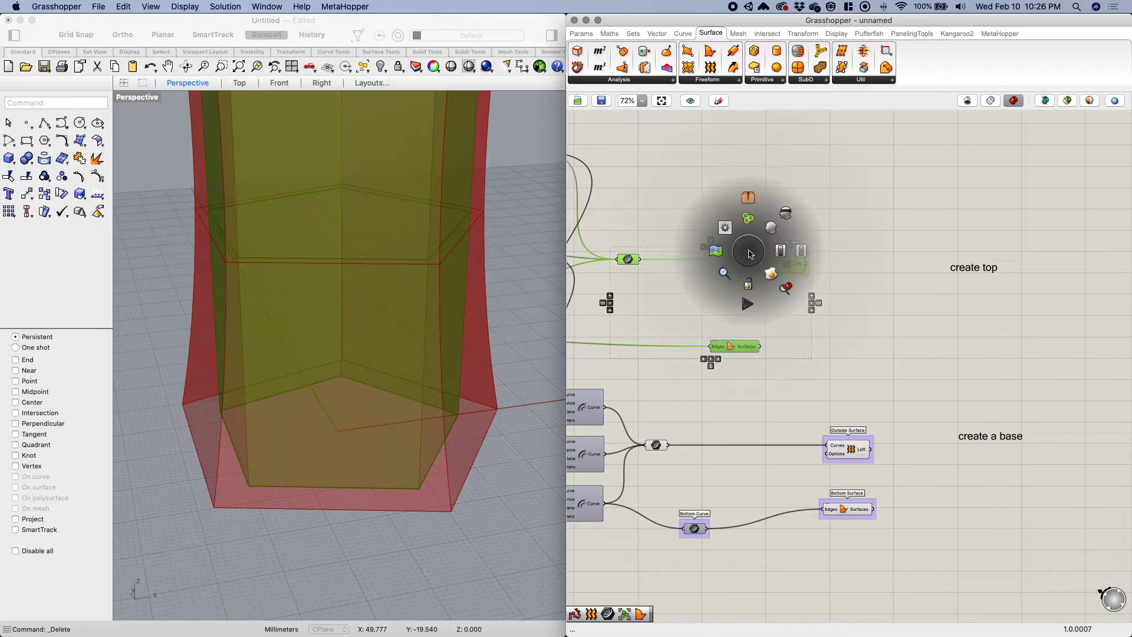
{"action": "left_click", "coordinate": [733, 281]}
{"action": "left_click_drag", "start_coordinate": [729, 255], "coordinate": [780, 261]}
{"action": "key", "text": "super+z"}
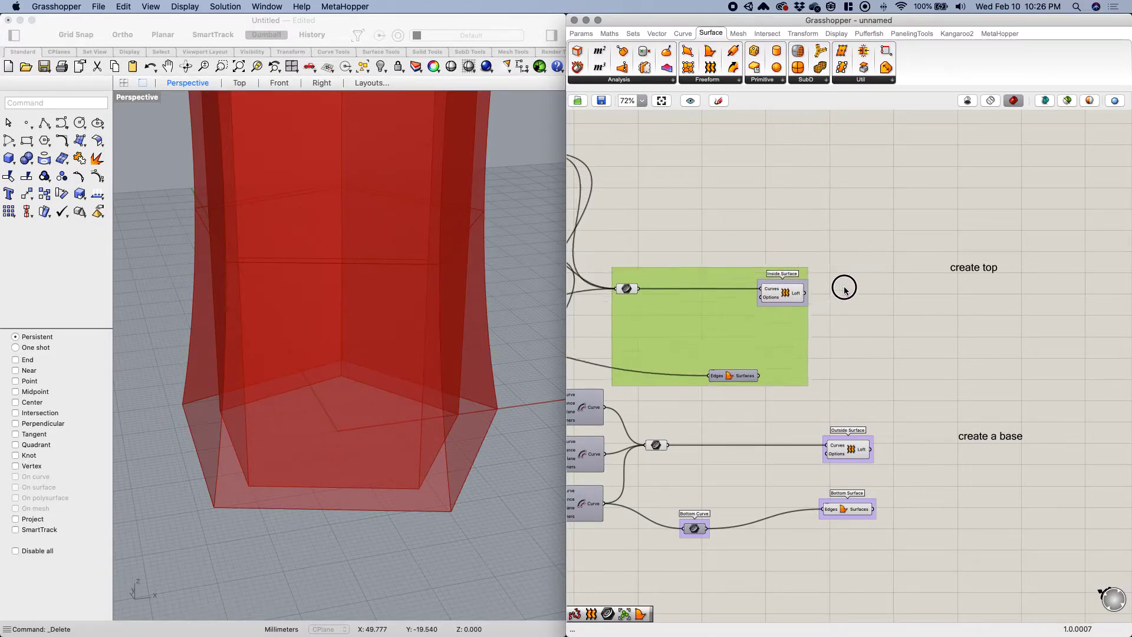
{"action": "key", "text": "Delete"}
Line up the polygon's Boundary Surfaces and the inner Loft vertically with the Outside Surface and Bottom Surface components.
{"action": "left_click_drag", "start_coordinate": [737, 348], "coordinate": [850, 375]}
{"action": "left_click_drag", "start_coordinate": [786, 265], "coordinate": [849, 266]}
{"action": "right_click_drag", "start_coordinate": [830, 296], "coordinate": [862, 312]}
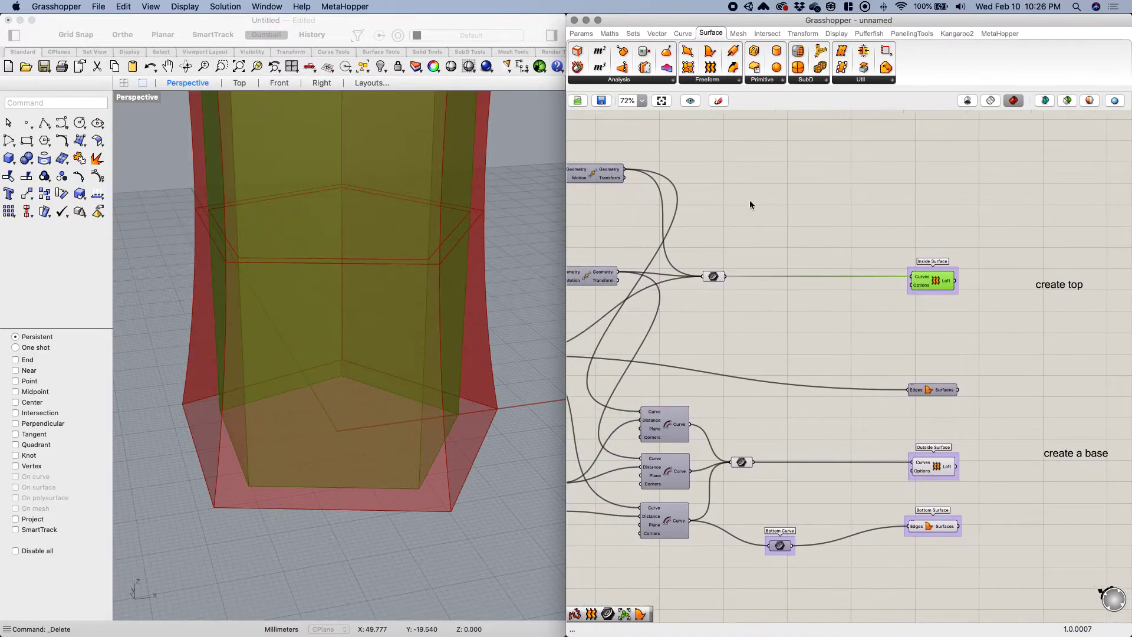
Save the definition in the vase-builder folder as vase-builder-video.
{"action": "left_click", "coordinate": [601, 100]}
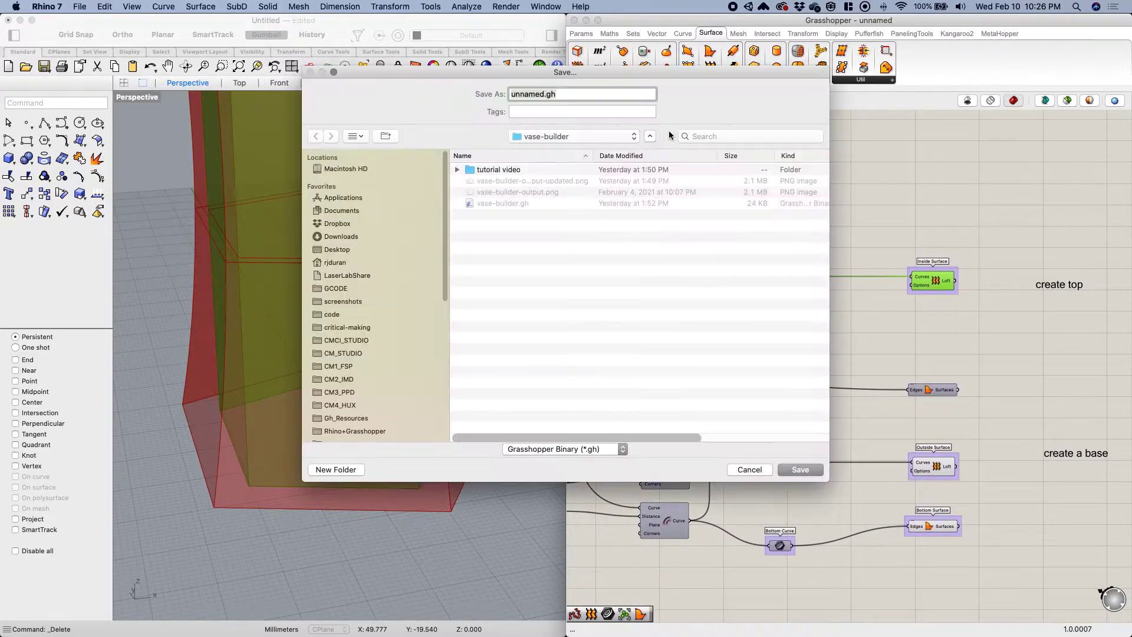
{"action": "left_click", "coordinate": [507, 206]}
{"action": "left_click", "coordinate": [557, 94]}
{"action": "type", "text": "-video"}
{"action": "key", "text": "Return"}
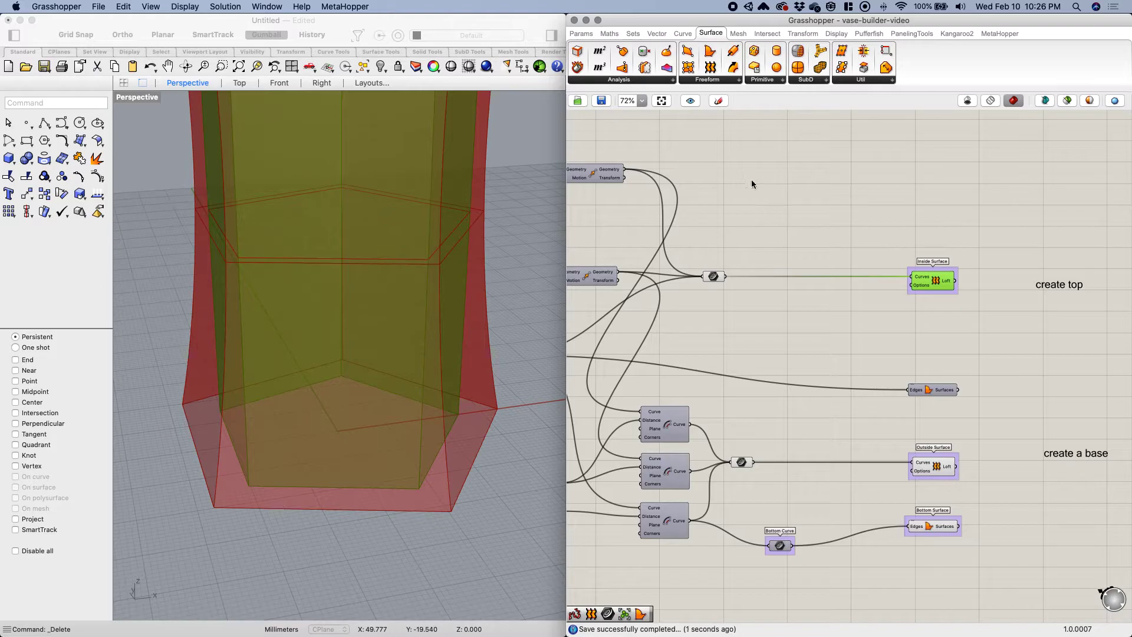
Examine the lower part of the vase while highlighting the bottom, outside and inside surfaces one at a time.
{"action": "scroll", "coordinate": [758, 202], "scroll_direction": "right", "scroll_amount": 3}
{"action": "right_click_drag", "start_coordinate": [812, 229], "coordinate": [777, 232]}
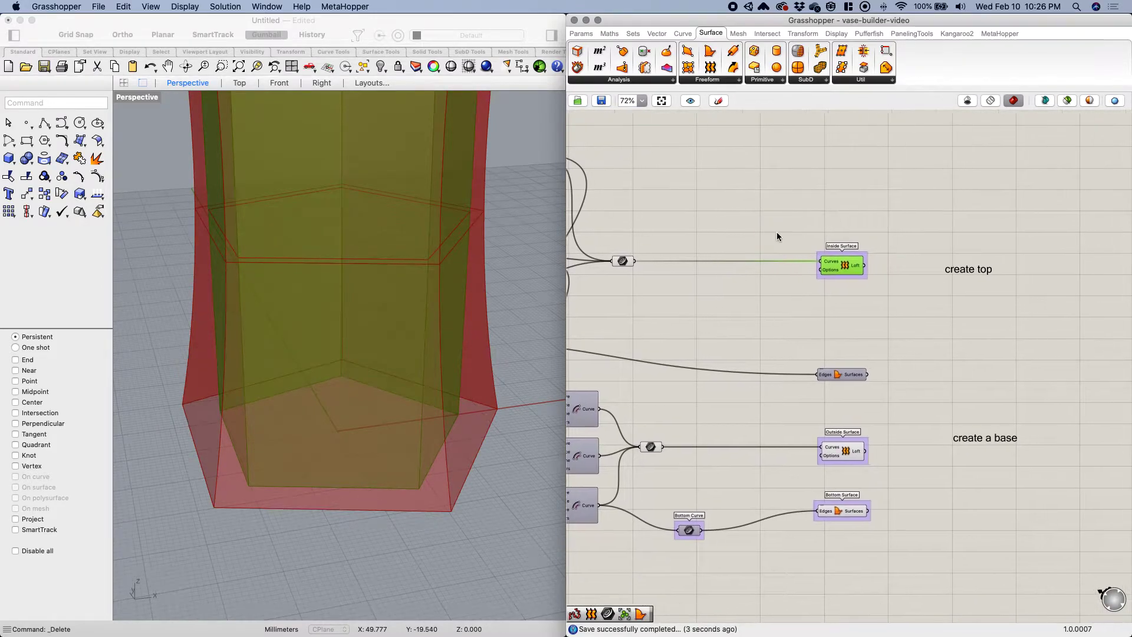
{"action": "scroll", "coordinate": [334, 250], "scroll_direction": "down", "scroll_amount": 5}
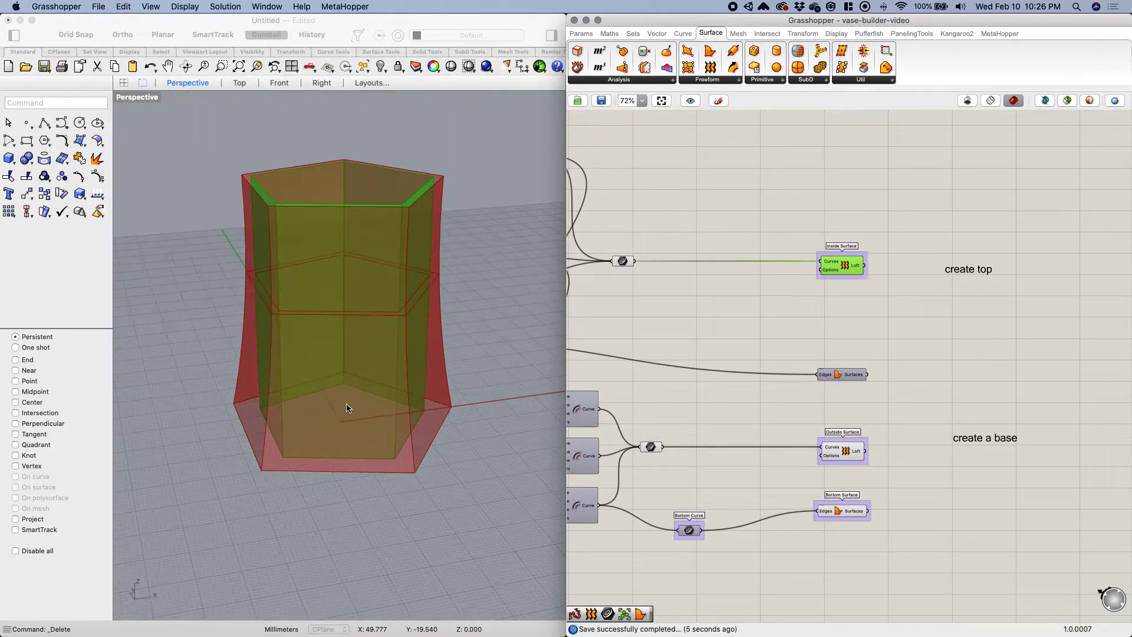
{"action": "right_click_drag", "start_coordinate": [311, 298], "coordinate": [329, 274]}
{"action": "scroll", "coordinate": [324, 372], "scroll_direction": "down", "scroll_amount": 4}
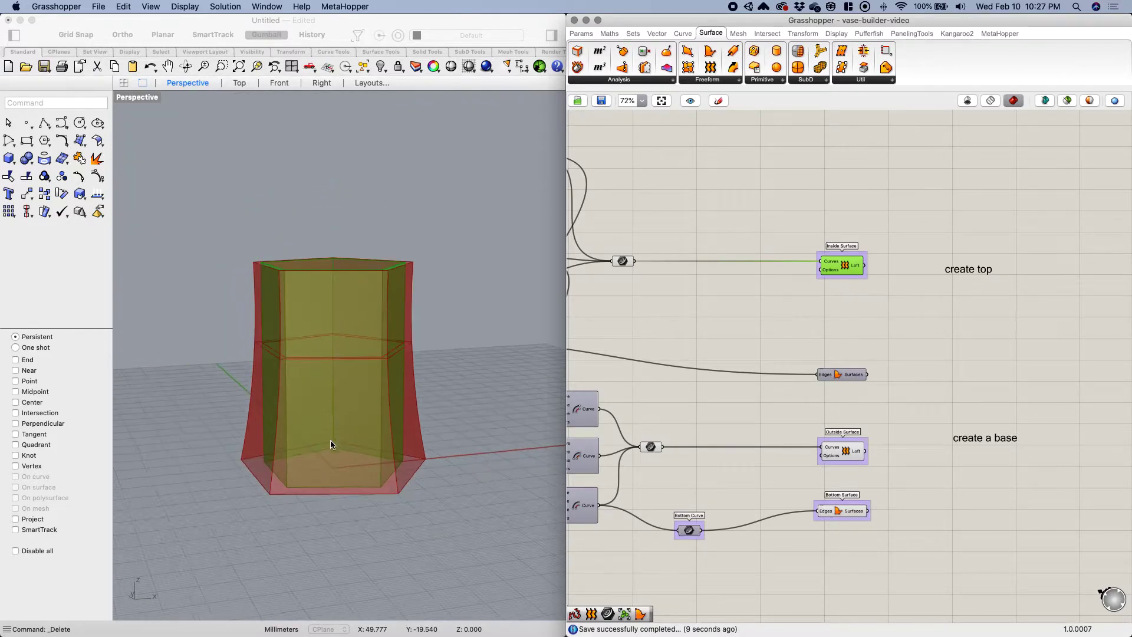
{"action": "scroll", "coordinate": [323, 478], "scroll_direction": "up", "scroll_amount": 5}
{"action": "right_click_drag", "start_coordinate": [306, 501], "coordinate": [401, 468]}
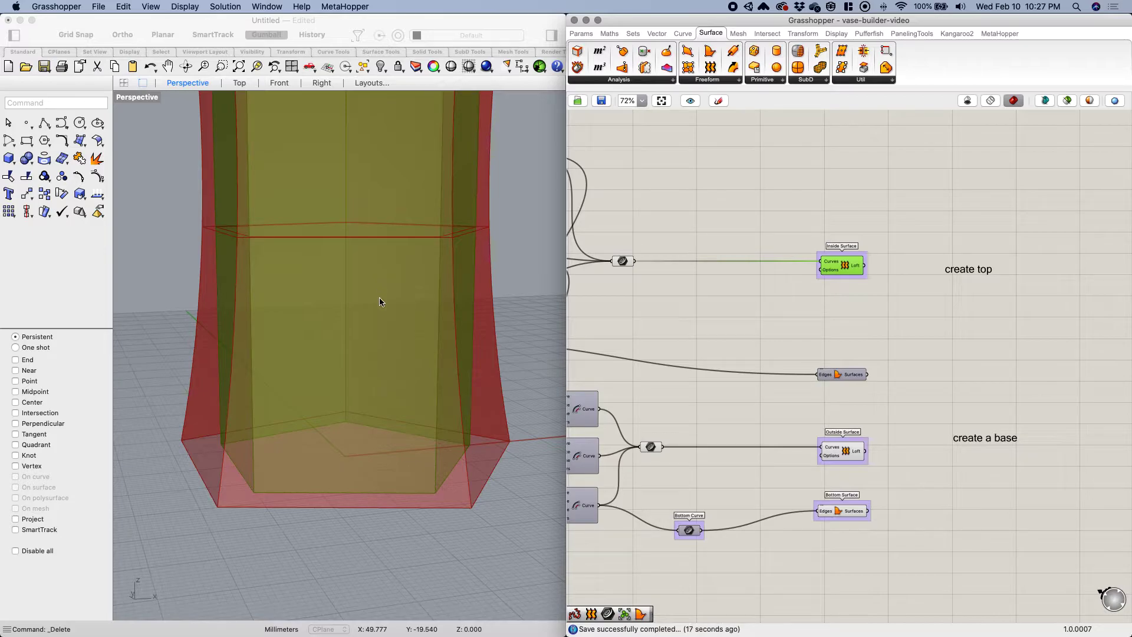
{"action": "right_click_drag", "start_coordinate": [867, 541], "coordinate": [752, 517]}
{"action": "left_click", "coordinate": [747, 498]}
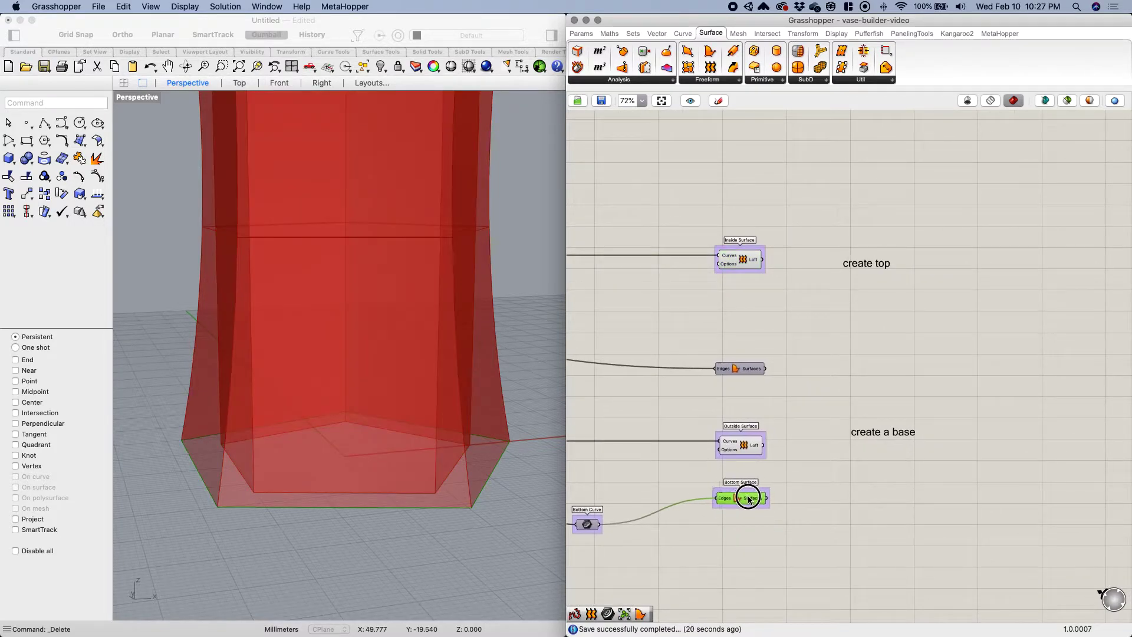
{"action": "left_click_drag", "start_coordinate": [744, 445], "coordinate": [740, 451]}
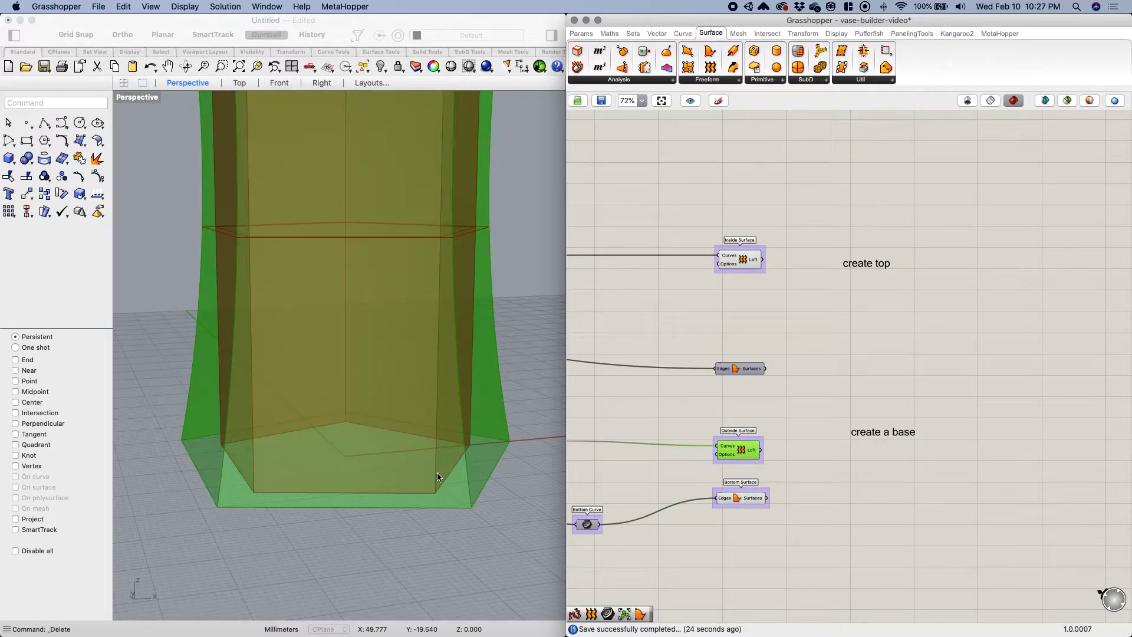
{"action": "left_click", "coordinate": [736, 257]}
{"action": "left_click", "coordinate": [824, 419]}
Turn off the preview of the Outside Surface Loft and the Bottom Surface component.
{"action": "left_click", "coordinate": [745, 449]}
{"action": "middle_click", "coordinate": [745, 449]}
{"action": "left_click", "coordinate": [795, 415]}
{"action": "right_click_drag", "start_coordinate": [781, 405], "coordinate": [790, 397]}
{"action": "left_click", "coordinate": [748, 487]}
{"action": "middle_click", "coordinate": [748, 487]}
{"action": "left_click", "coordinate": [791, 453]}
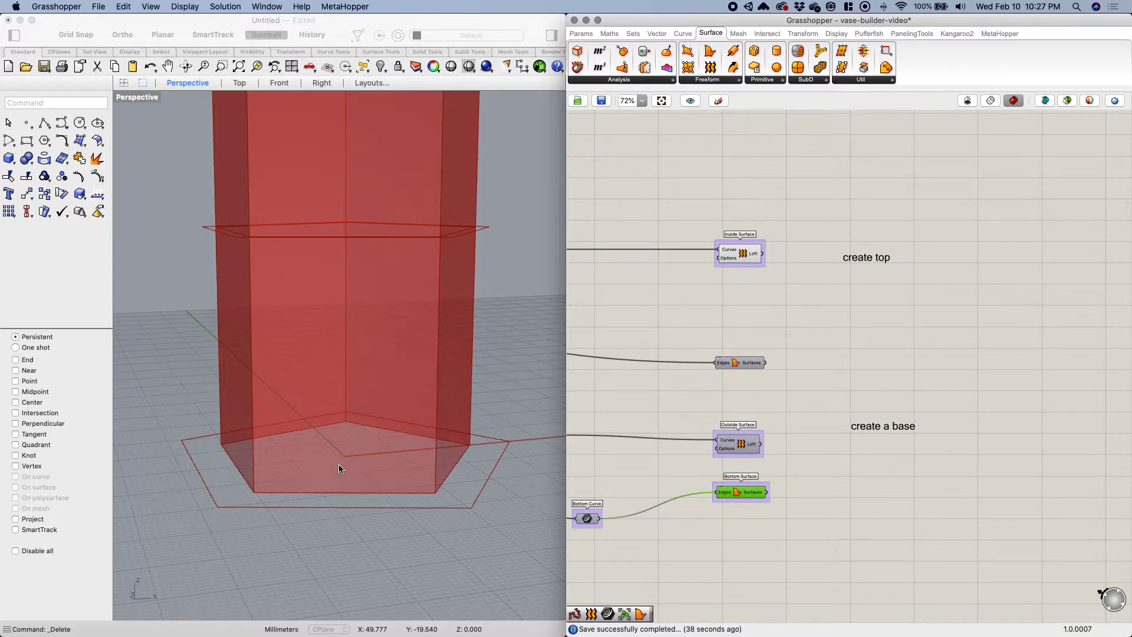
Add a Curve parameter and connect the base polygon's Polygon output to it.
{"action": "right_click_drag", "start_coordinate": [681, 408], "coordinate": [947, 413]}
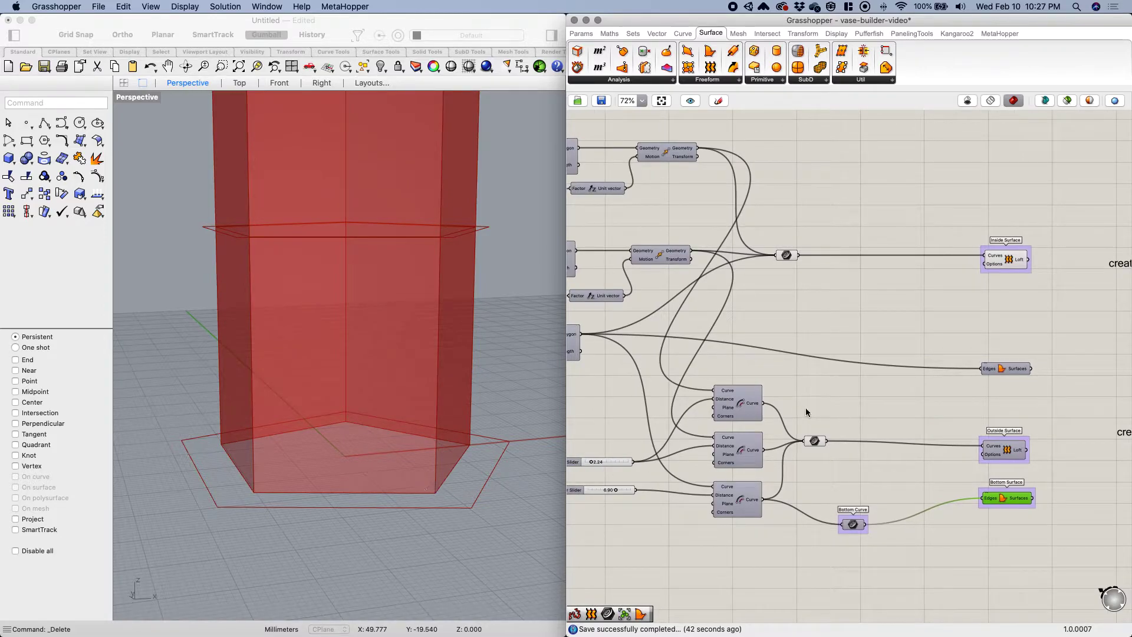
{"action": "right_click_drag", "start_coordinate": [788, 395], "coordinate": [816, 399]}
{"action": "left_click", "coordinate": [590, 350]}
{"action": "middle_click", "coordinate": [591, 351]}
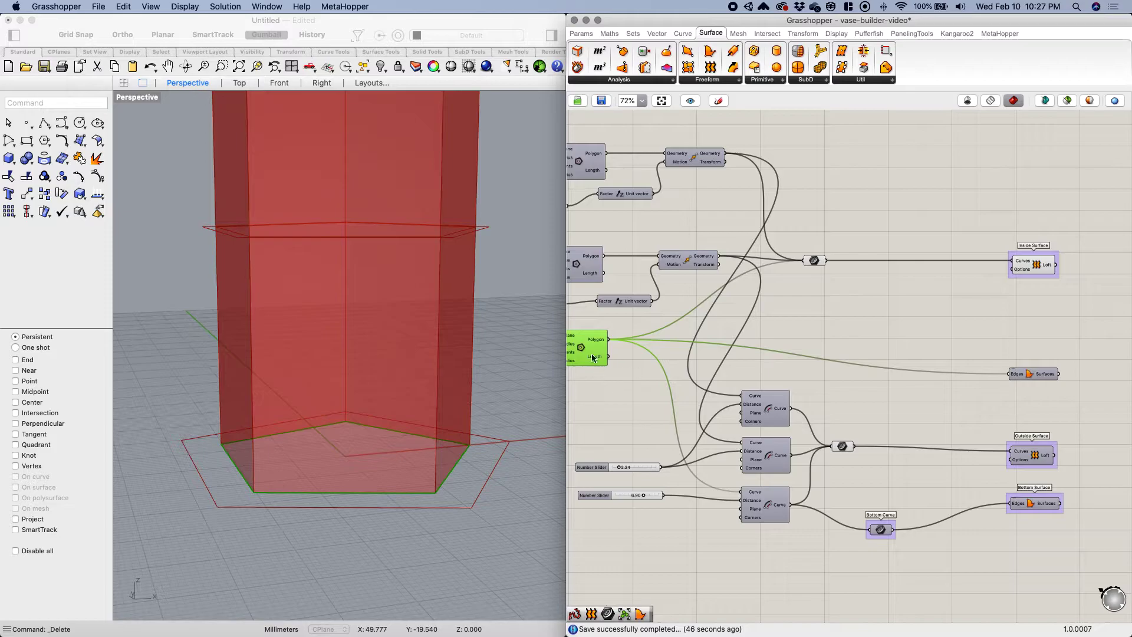
{"action": "scroll", "coordinate": [786, 366], "scroll_direction": "right", "scroll_amount": 3}
{"action": "double_click", "coordinate": [853, 332]}
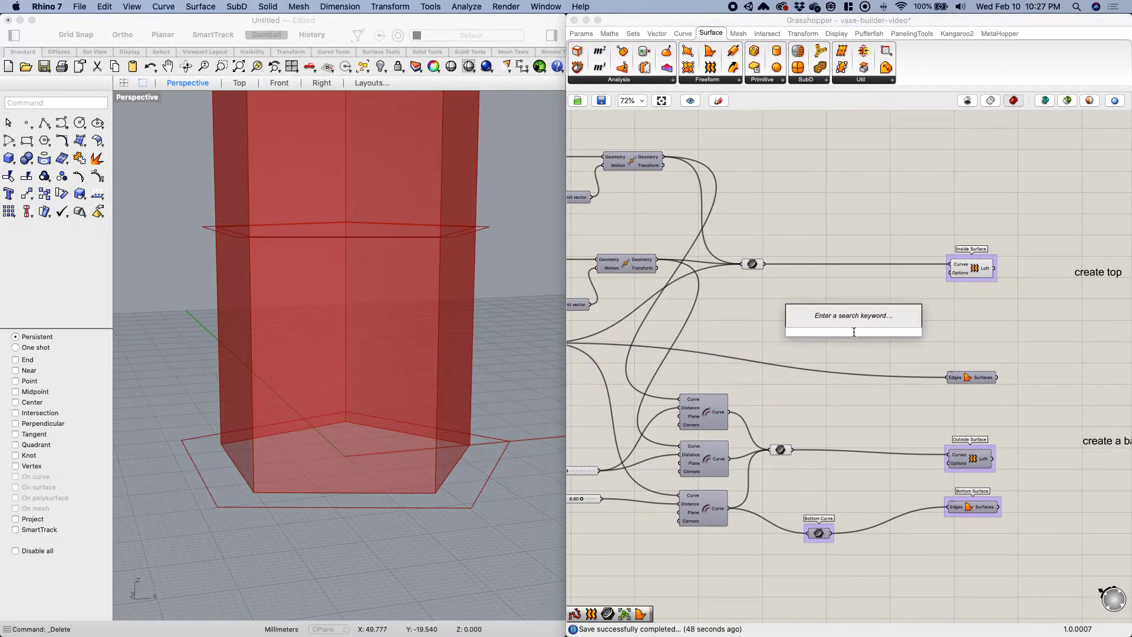
{"action": "type", "text": "cur"}
{"action": "key", "text": "Up"}
{"action": "key", "text": "Up"}
{"action": "key", "text": "Up"}
{"action": "key", "text": "Up"}
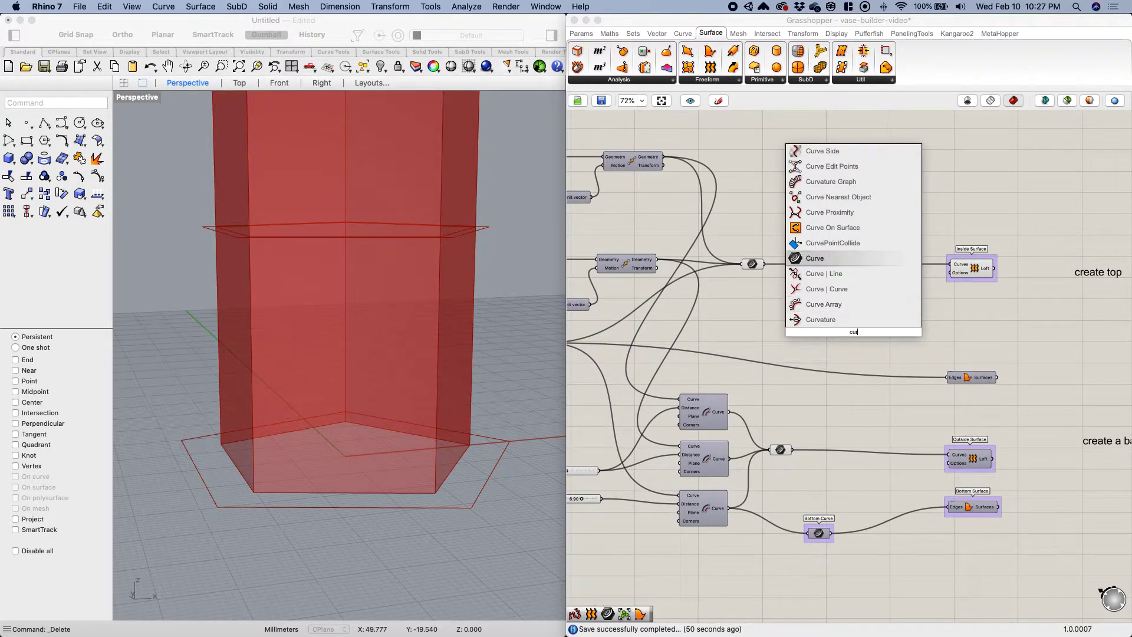
{"action": "key", "text": "Return"}
{"action": "right_click_drag", "start_coordinate": [803, 359], "coordinate": [896, 362]}
{"action": "left_click_drag", "start_coordinate": [639, 346], "coordinate": [936, 334]}
Move the new Curve parameter between the Inside Surface Loft and the polygon's Boundary Surfaces component.
{"action": "left_click", "coordinate": [612, 355]}
{"action": "middle_click", "coordinate": [613, 353]}
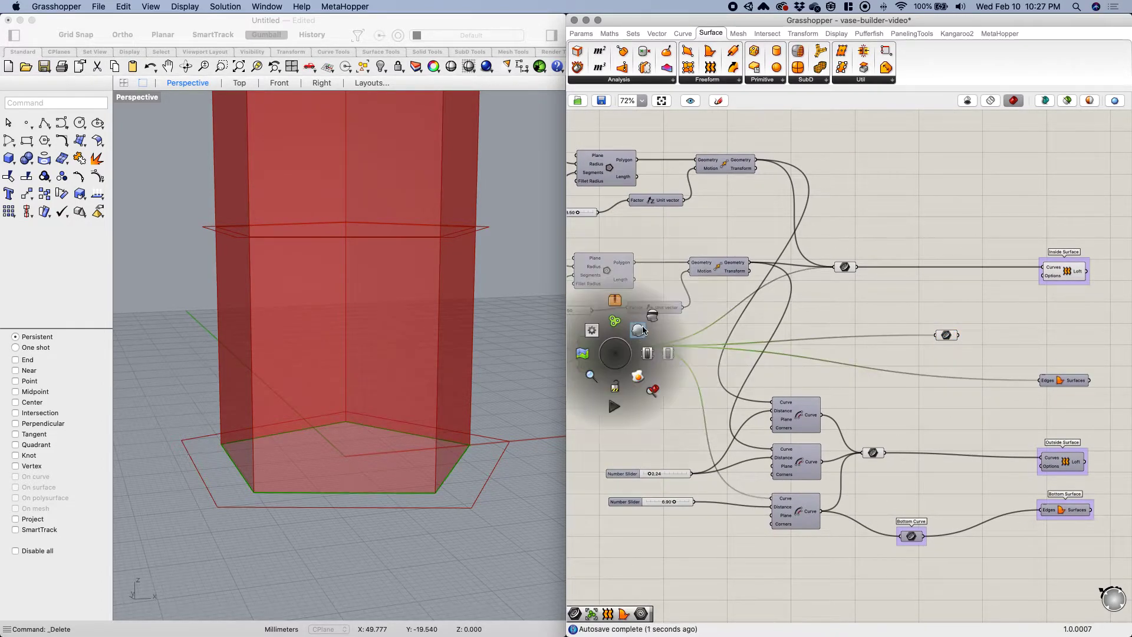
{"action": "right_click_drag", "start_coordinate": [834, 340], "coordinate": [659, 359]}
{"action": "left_click_drag", "start_coordinate": [662, 353], "coordinate": [872, 337]}
{"action": "right_click_drag", "start_coordinate": [878, 363], "coordinate": [789, 337]}
{"action": "mouse_move", "coordinate": [790, 314]}
{"action": "left_mouse_down"}
{"action": "mouse_move", "coordinate": [824, 319]}
{"action": "mouse_move", "coordinate": [787, 312]}
{"action": "left_mouse_up"}
{"action": "right_click_drag", "start_coordinate": [765, 304], "coordinate": [784, 324]}
{"action": "left_click_drag", "start_coordinate": [805, 338], "coordinate": [711, 331]}
{"action": "left_click", "coordinate": [737, 337]}
{"action": "right_click_drag", "start_coordinate": [736, 337], "coordinate": [758, 342]}
{"action": "left_click_drag", "start_coordinate": [728, 396], "coordinate": [732, 398]}
Compare the base curve with the inside surface by highlighting the Curve parameter and the inner Loft in turn.
{"action": "left_click", "coordinate": [730, 331]}
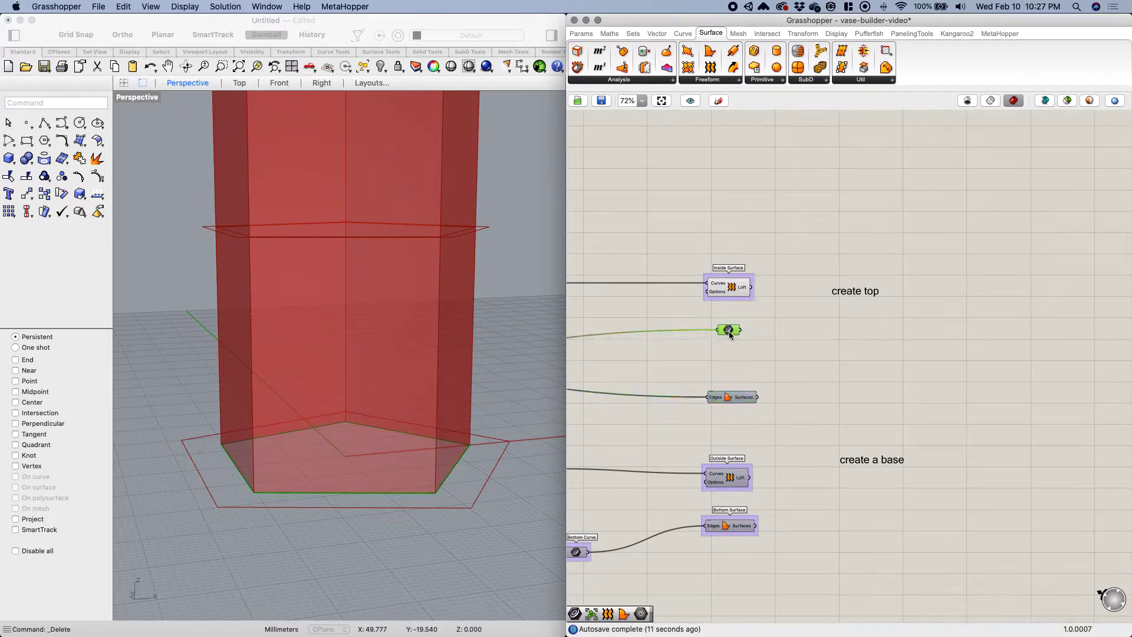
{"action": "left_click", "coordinate": [730, 287]}
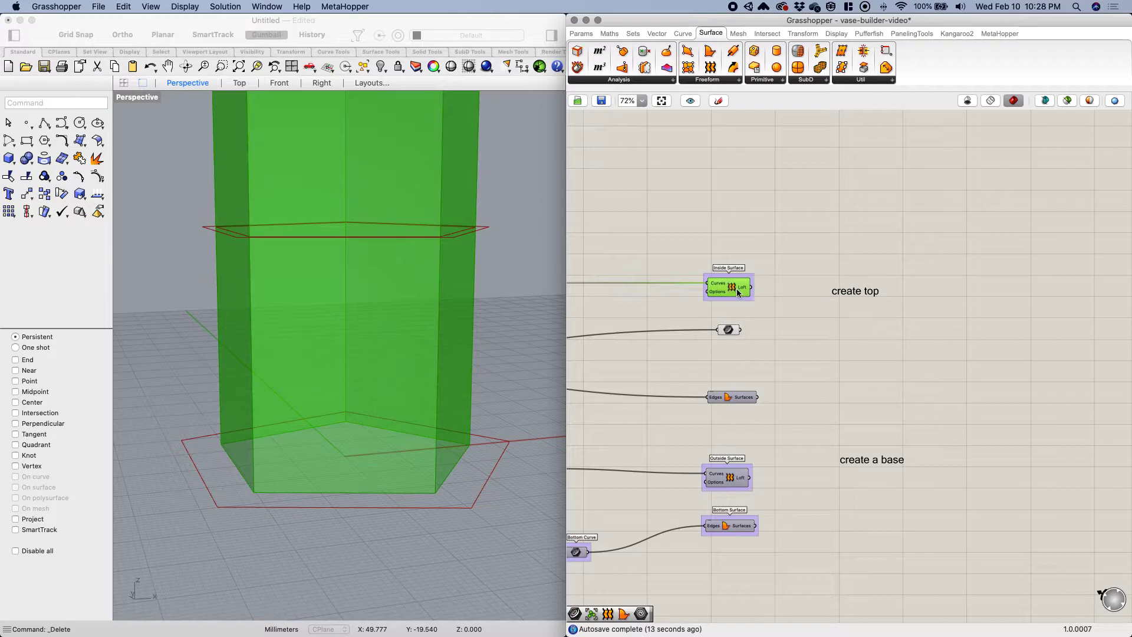
{"action": "left_click", "coordinate": [730, 247]}
{"action": "left_click", "coordinate": [735, 330]}
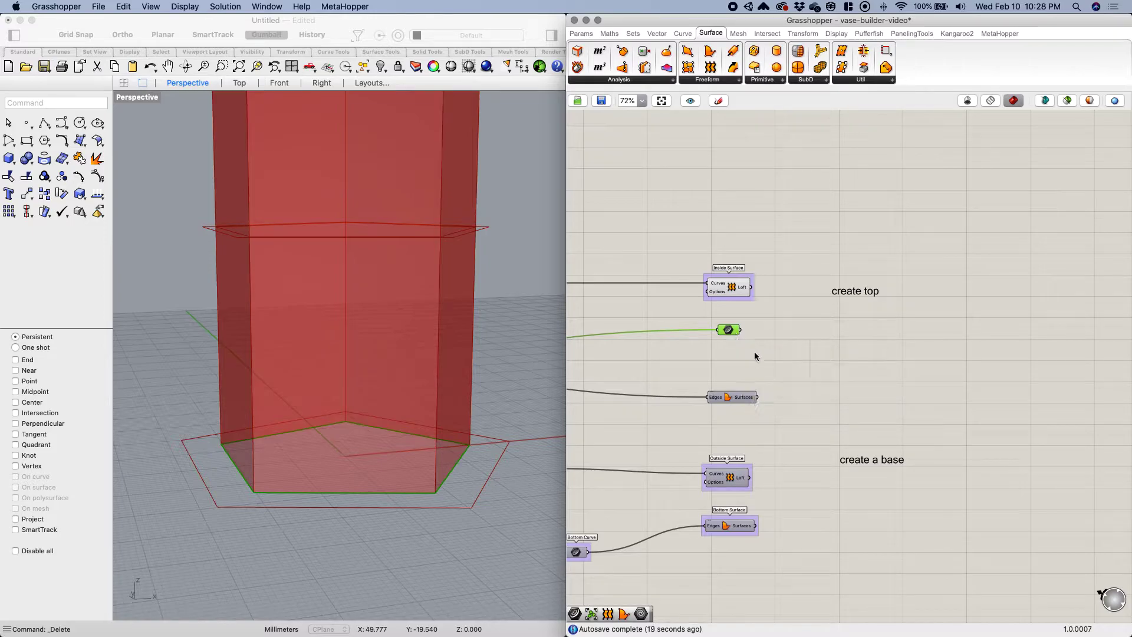
{"action": "left_click", "coordinate": [739, 289]}
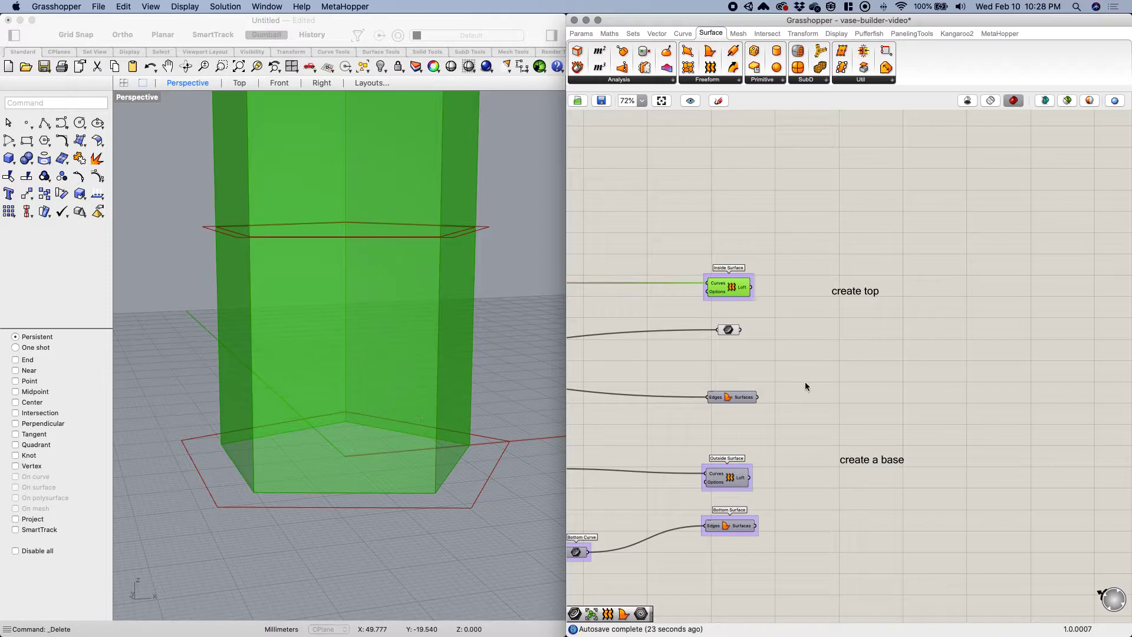
{"action": "left_click", "coordinate": [827, 317]}
{"action": "right_click_drag", "start_coordinate": [773, 310], "coordinate": [761, 316]}
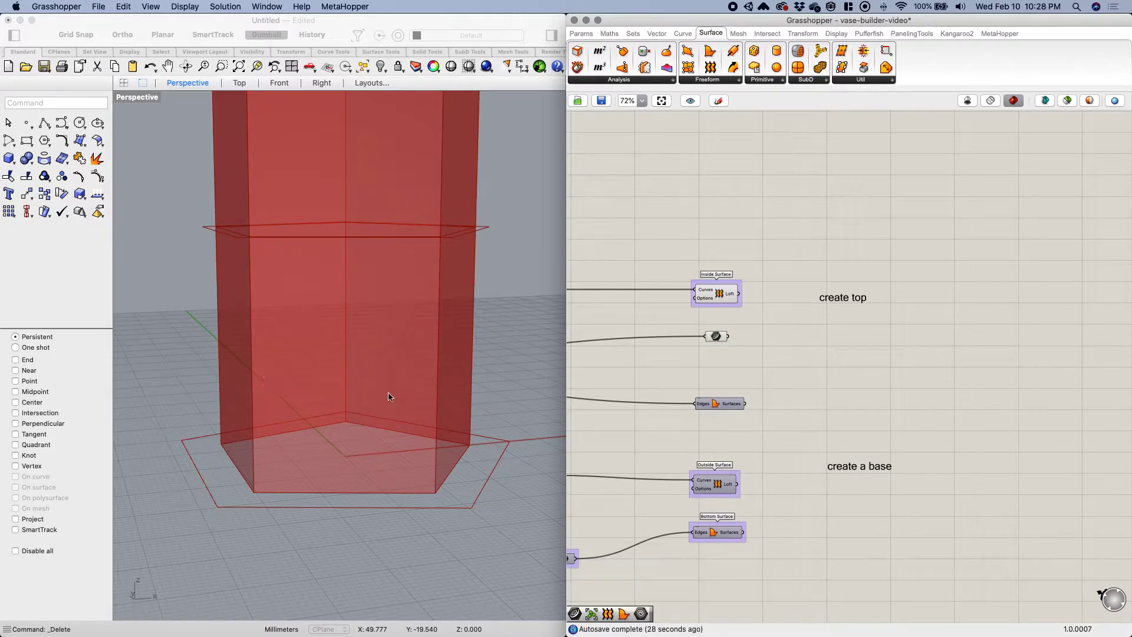
{"action": "left_click", "coordinate": [425, 386]}
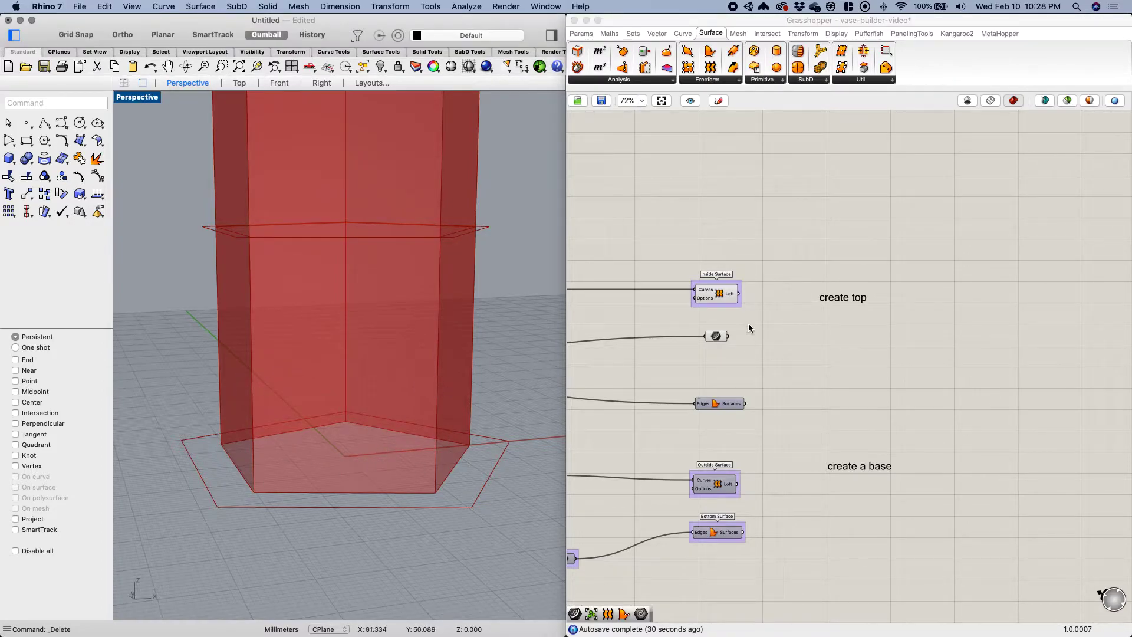
Move the "create top" and "create a base" notes up to clear the space beside the surface components.
{"action": "right_click_drag", "start_coordinate": [752, 322], "coordinate": [715, 317]}
{"action": "mouse_move", "coordinate": [807, 292]}
{"action": "left_mouse_down"}
{"action": "mouse_move", "coordinate": [849, 265]}
{"action": "mouse_move", "coordinate": [813, 253]}
{"action": "mouse_move", "coordinate": [833, 263]}
{"action": "mouse_move", "coordinate": [815, 150]}
{"action": "left_mouse_up"}
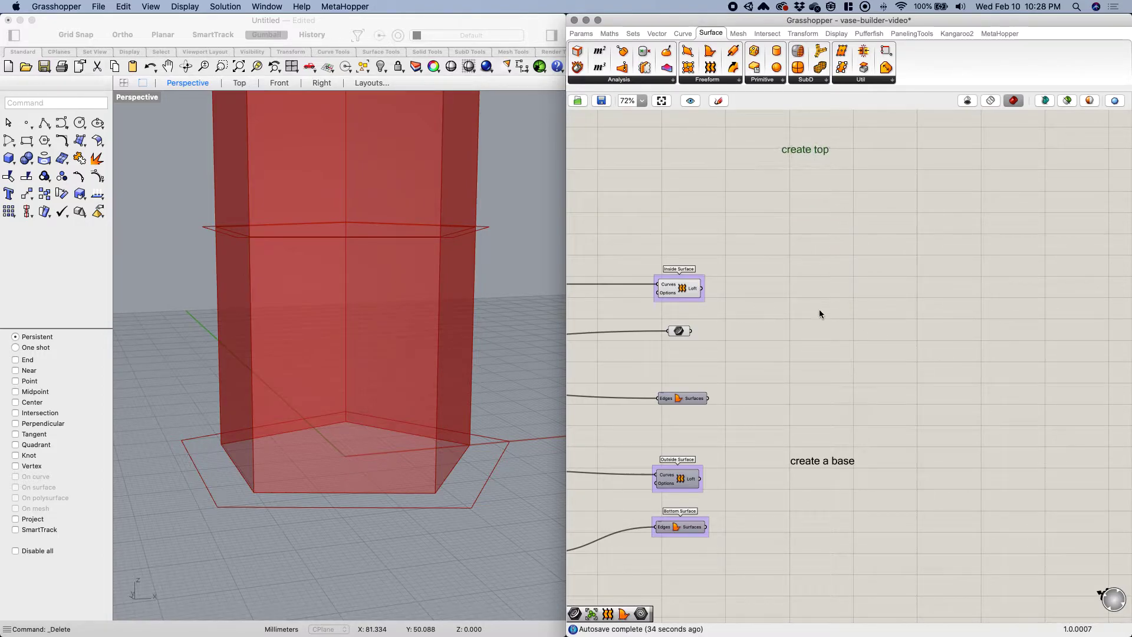
{"action": "left_click_drag", "start_coordinate": [832, 469], "coordinate": [823, 250]}
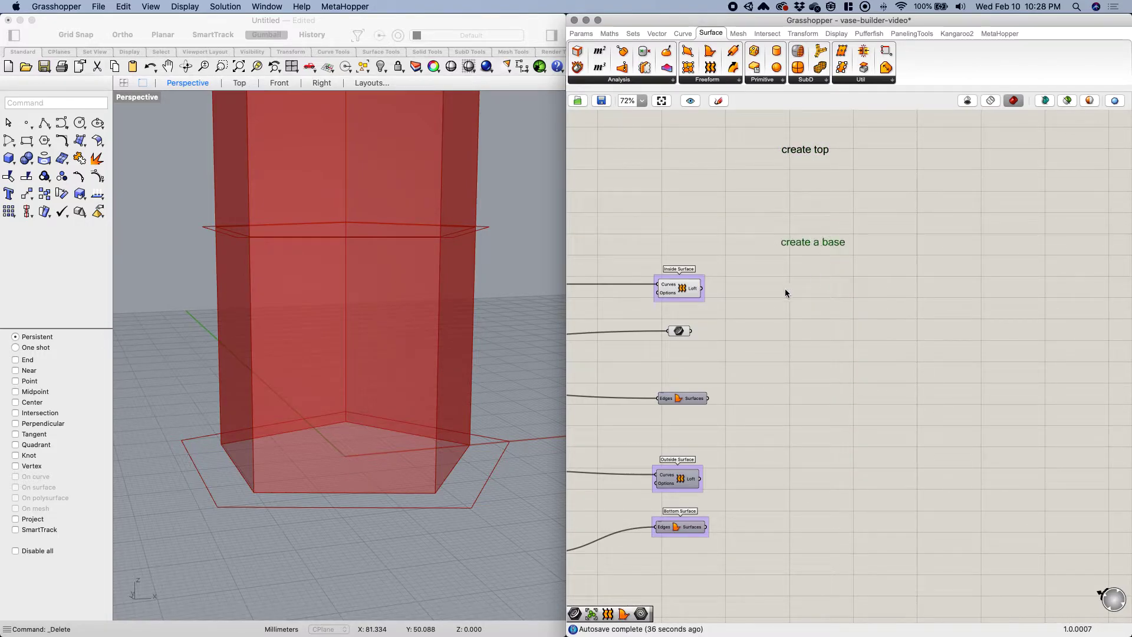
Add a surface Contour component beside the Inside Surface Loft, below the "create a base" note.
{"action": "double_click", "coordinate": [786, 339]}
{"action": "type", "text": "cont"}
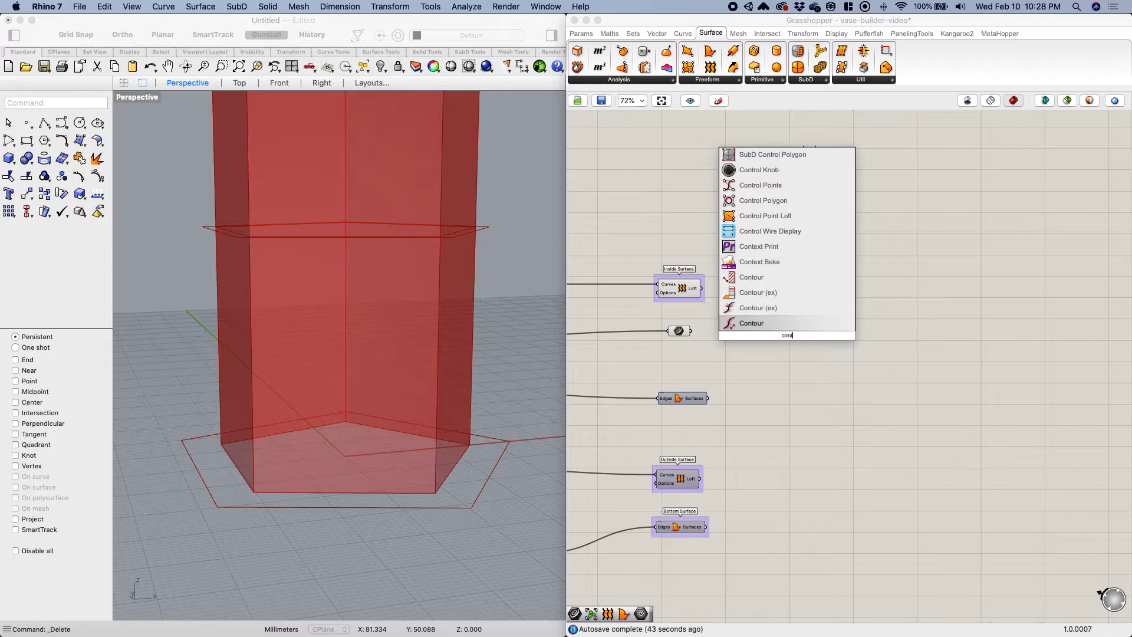
{"action": "left_click", "coordinate": [752, 279]}
{"action": "left_click", "coordinate": [753, 281]}
{"action": "left_click_drag", "start_coordinate": [800, 344], "coordinate": [818, 317]}
{"action": "left_click_drag", "start_coordinate": [814, 253], "coordinate": [811, 232]}
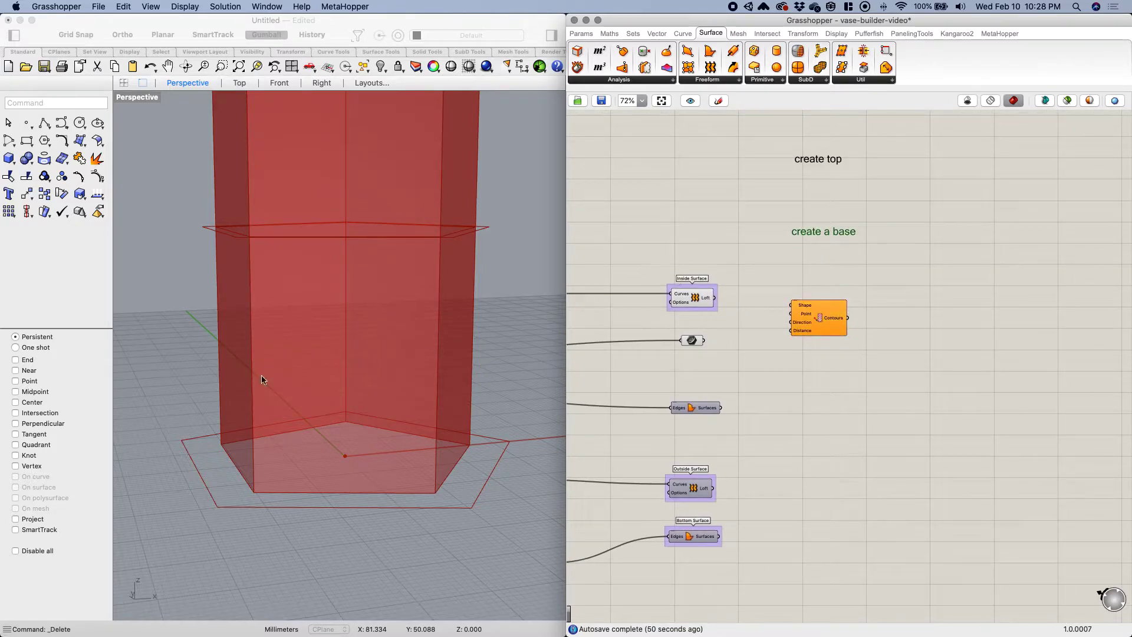
Connect the Inside Surface Loft output to the Contour component's Shape input.
{"action": "right_click_drag", "start_coordinate": [737, 262], "coordinate": [737, 278]}
{"action": "left_click", "coordinate": [826, 330]}
{"action": "scroll", "coordinate": [773, 319], "scroll_direction": "up", "scroll_amount": 3}
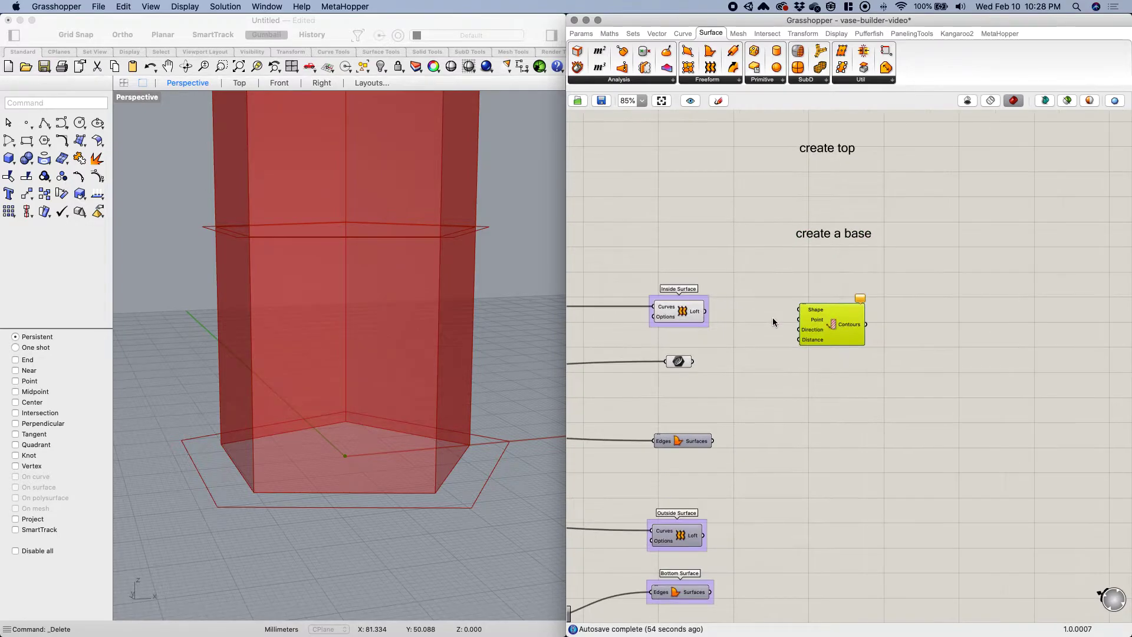
{"action": "mouse_move", "coordinate": [680, 311]}
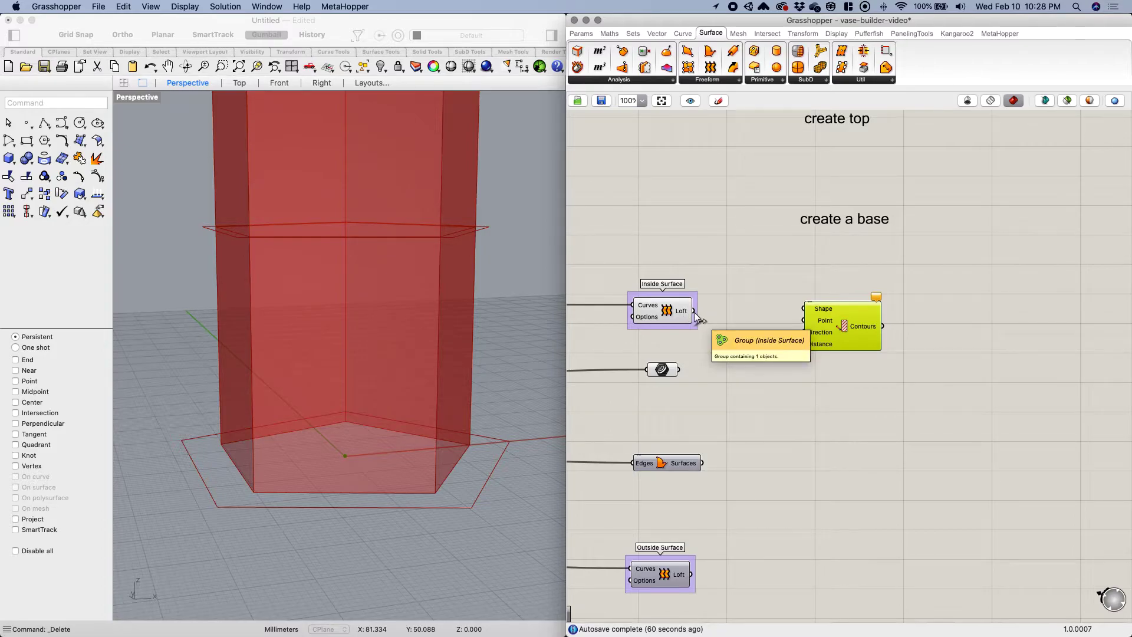
{"action": "left_click_drag", "start_coordinate": [694, 312], "coordinate": [816, 305]}
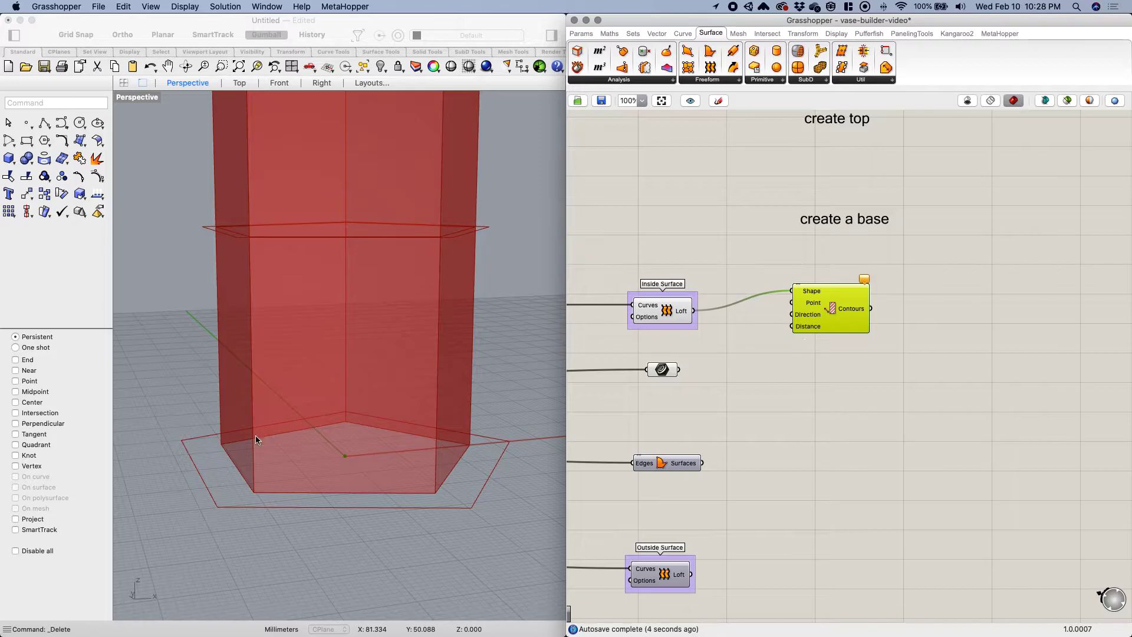
{"action": "right_click_drag", "start_coordinate": [786, 389], "coordinate": [801, 386]}
{"action": "left_click", "coordinate": [798, 376]}
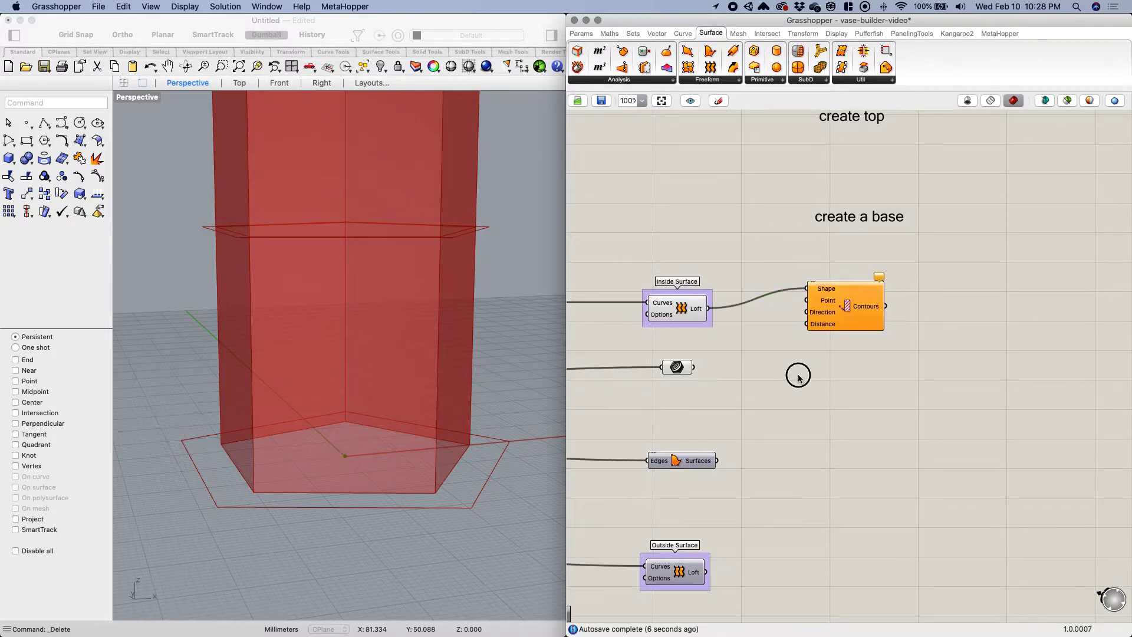
Add a Number Slider at 0.250 and connect it to the Contour component's Distance input.
{"action": "mouse_move", "coordinate": [828, 301]}
{"action": "mouse_move", "coordinate": [827, 328]}
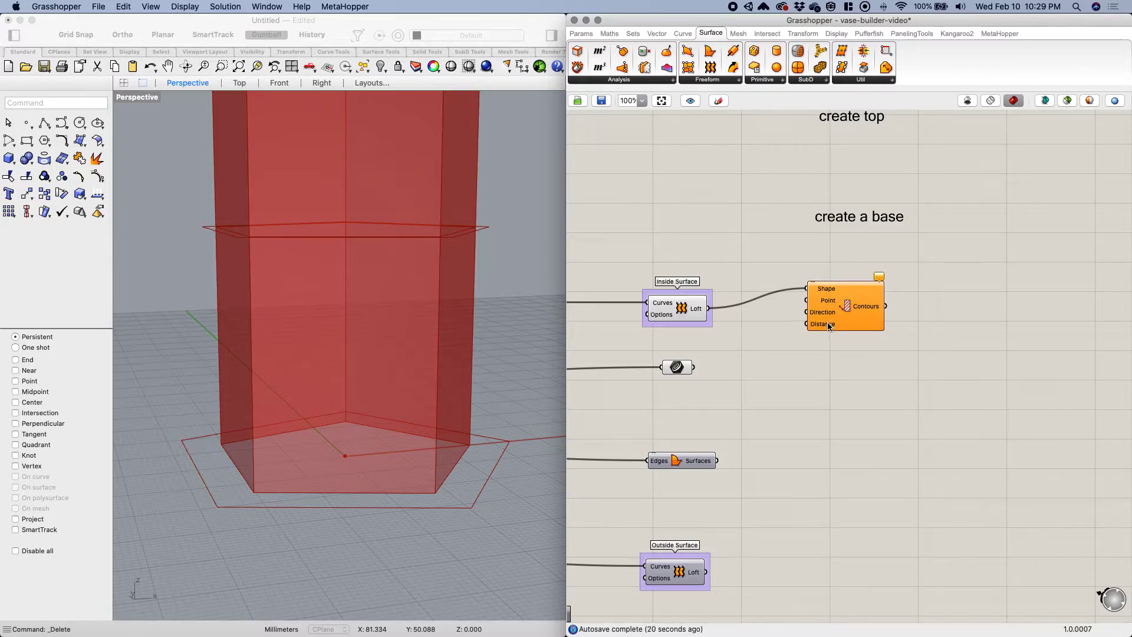
{"action": "double_click", "coordinate": [751, 353]}
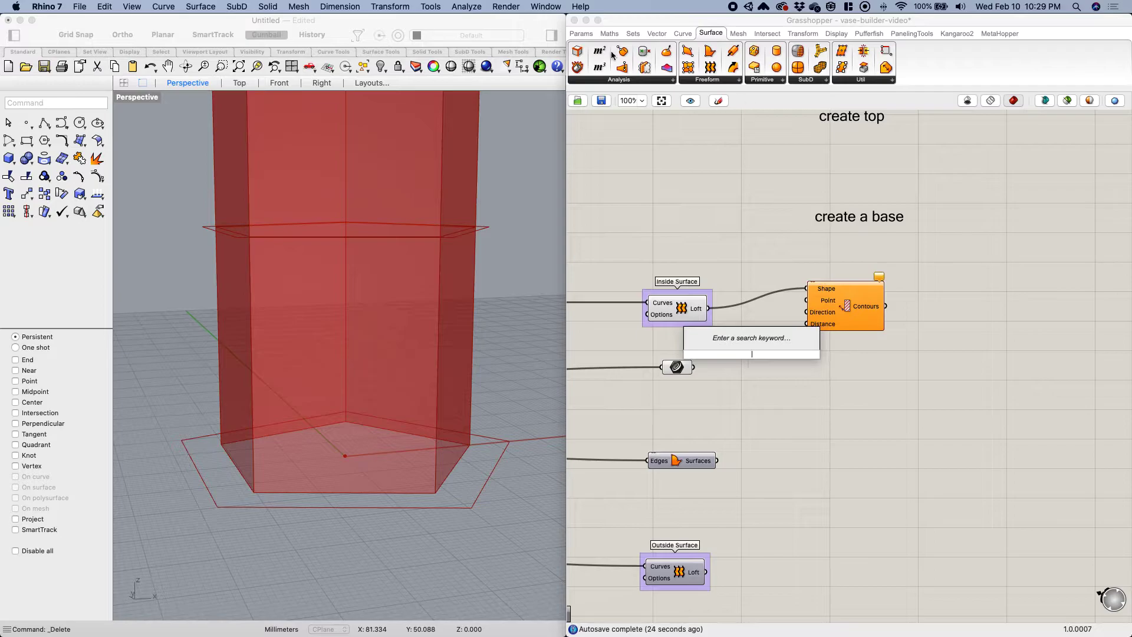
{"action": "left_click", "coordinate": [581, 33]}
{"action": "left_click", "coordinate": [581, 33]}
{"action": "left_click_drag", "start_coordinate": [730, 52], "coordinate": [861, 300]}
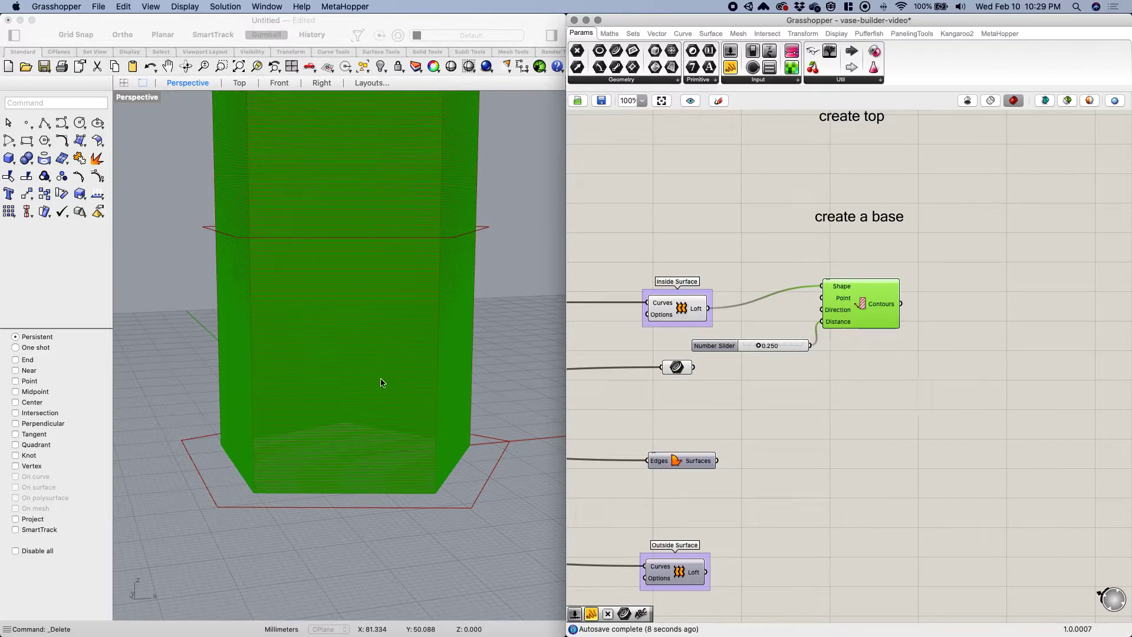
Turn off the preview of the Inside Surface Loft so that only its contours are displayed.
{"action": "left_click", "coordinate": [816, 372]}
{"action": "left_click", "coordinate": [669, 314]}
{"action": "middle_click", "coordinate": [667, 312]}
{"action": "left_click", "coordinate": [699, 286]}
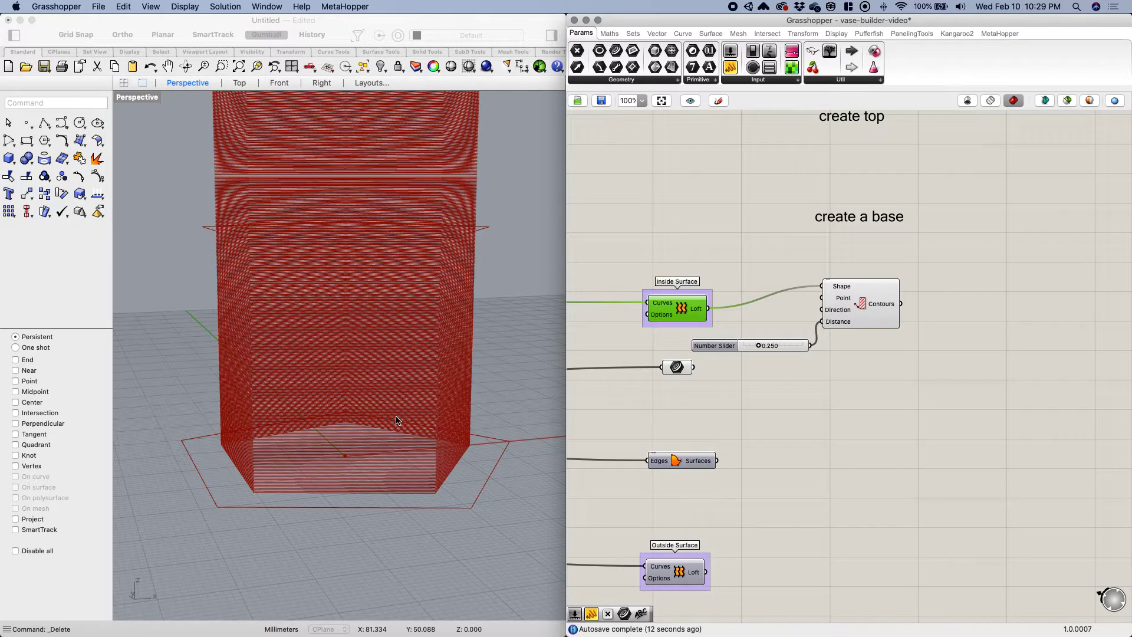
Set the number slider feeding the Contour component's Distance input to 1.000.
{"action": "double_click", "coordinate": [769, 347]}
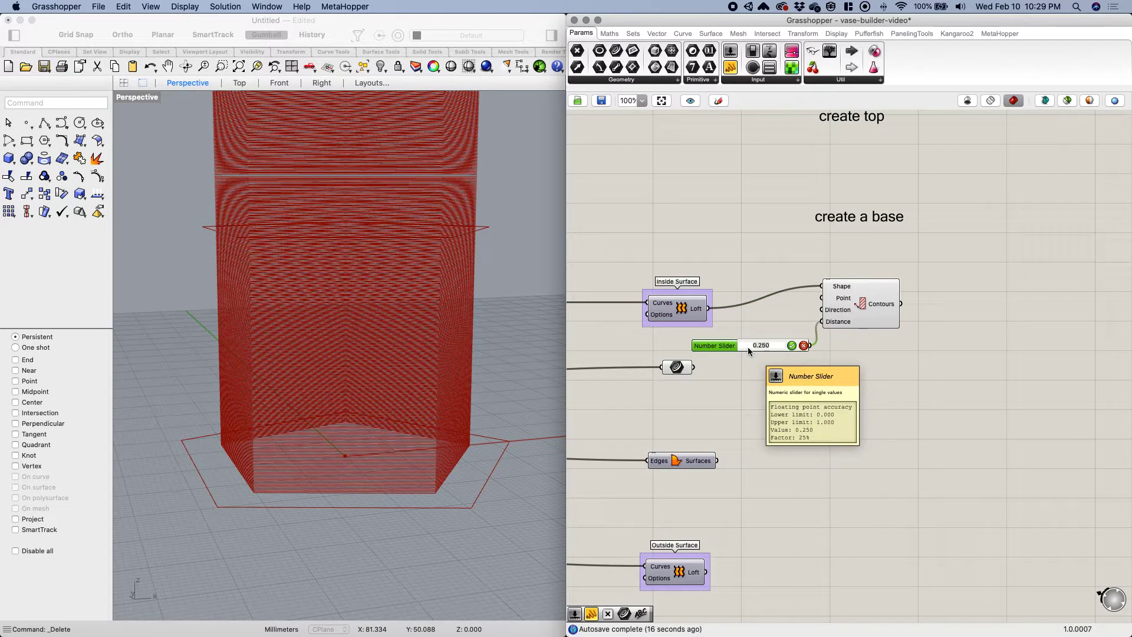
{"action": "type", "text": "1"}
{"action": "key", "text": "Return"}
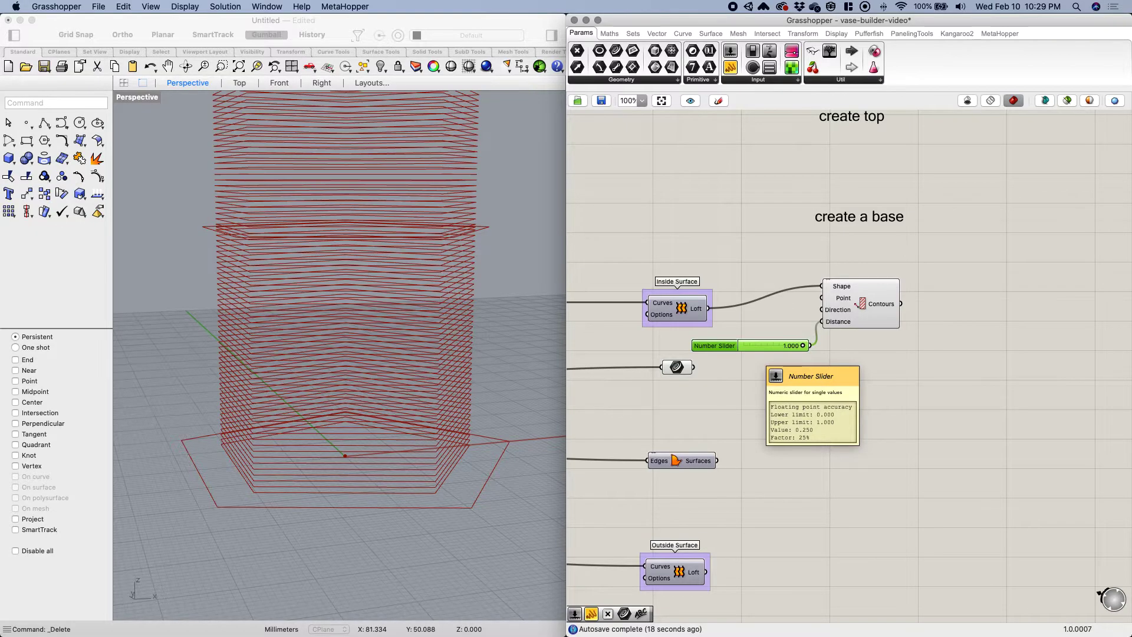
{"action": "right_click_drag", "start_coordinate": [441, 463], "coordinate": [385, 285]}
{"action": "right_click_drag", "start_coordinate": [361, 390], "coordinate": [463, 419]}
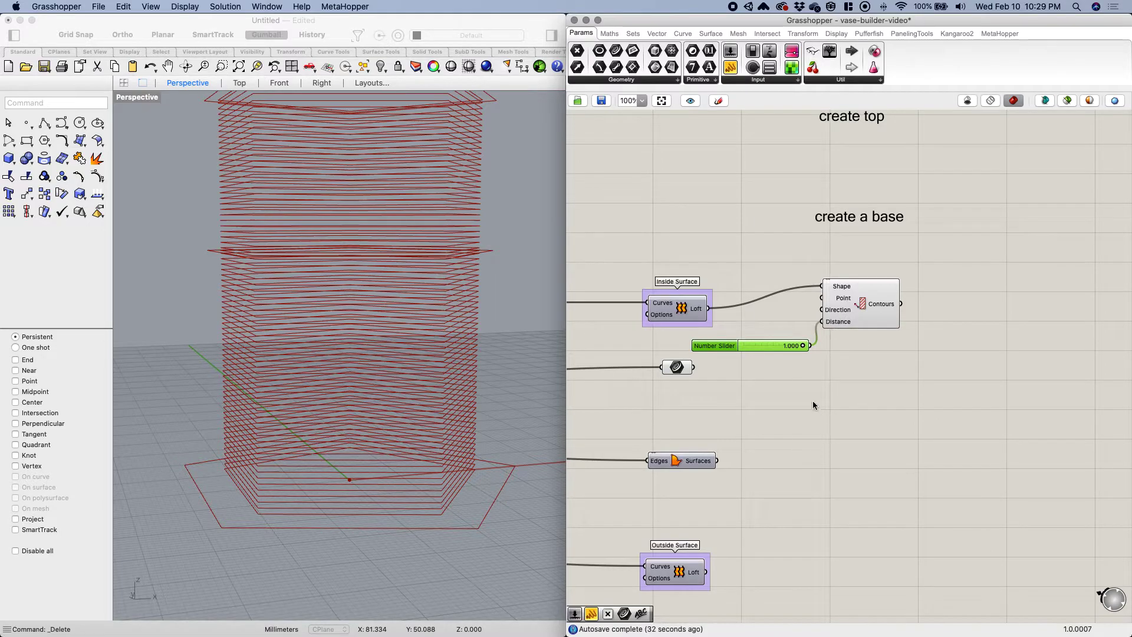
{"action": "left_click", "coordinate": [771, 362]}
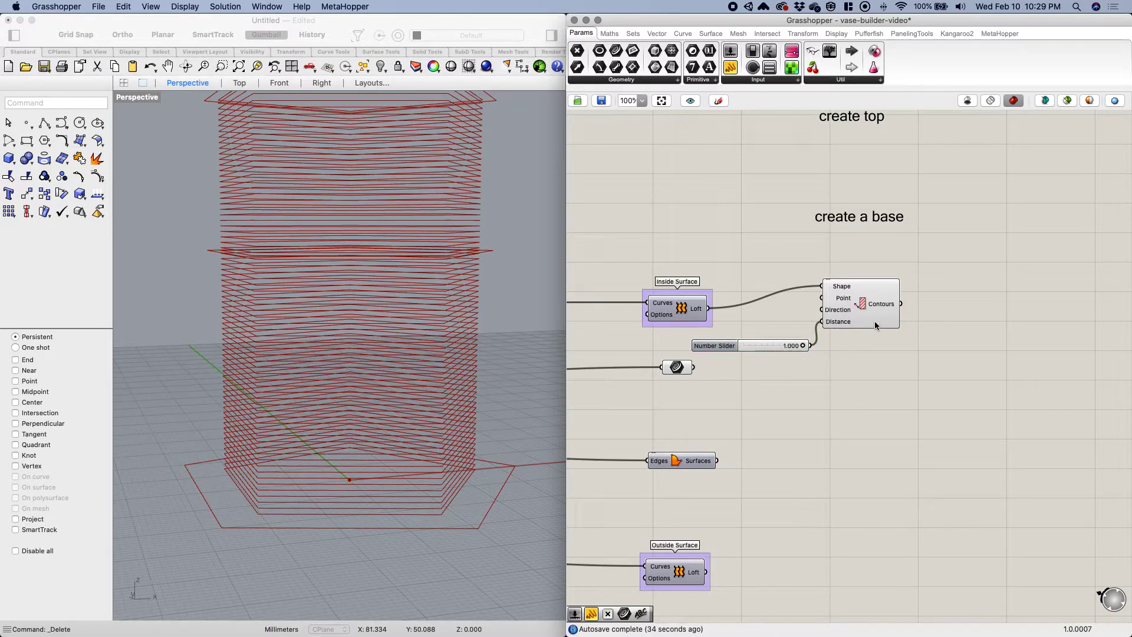
Add a Panel connected to the Contours output and enlarge it to inspect the contour data tree.
{"action": "mouse_move", "coordinate": [883, 309]}
{"action": "left_click_drag", "start_coordinate": [731, 67], "coordinate": [901, 303]}
{"action": "left_click_drag", "start_coordinate": [1041, 293], "coordinate": [1048, 505]}
{"action": "left_click_drag", "start_coordinate": [1045, 410], "coordinate": [1023, 362]}
{"action": "right_click_drag", "start_coordinate": [967, 353], "coordinate": [844, 358]}
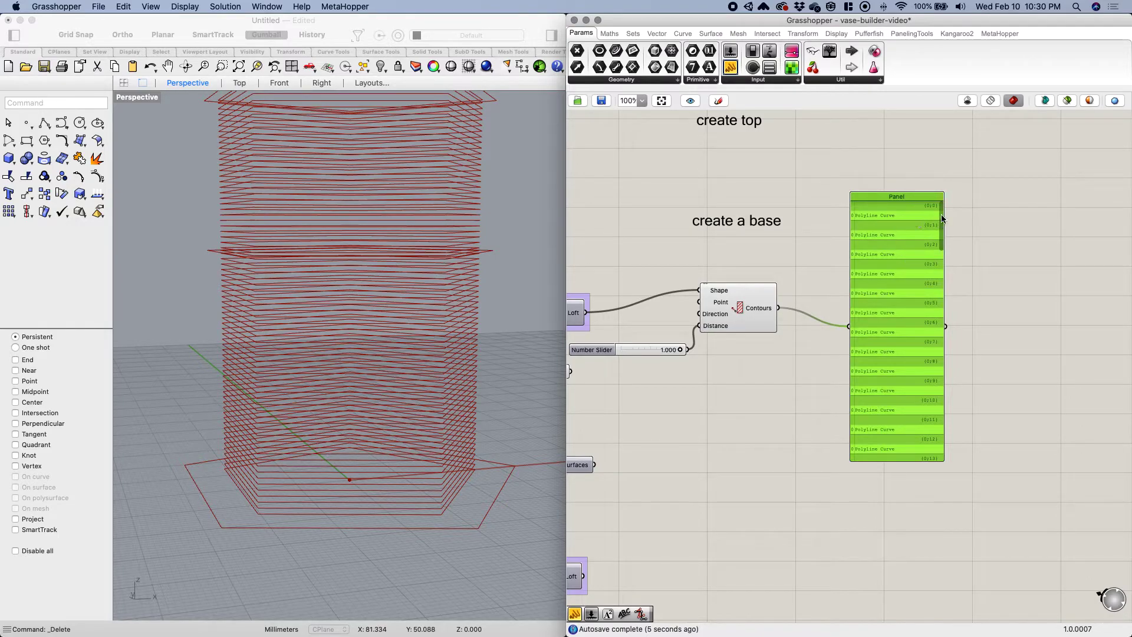
{"action": "mouse_move", "coordinate": [766, 310]}
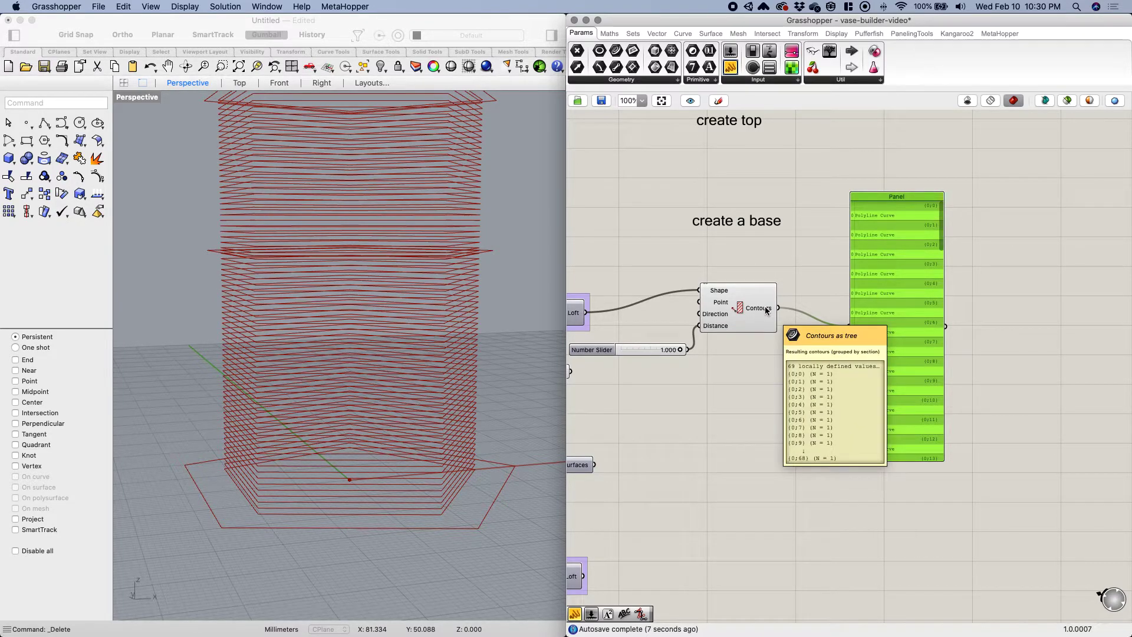
{"action": "mouse_move", "coordinate": [941, 219]}
{"action": "left_mouse_down"}
{"action": "mouse_move", "coordinate": [940, 440]}
{"action": "mouse_move", "coordinate": [951, 202]}
{"action": "left_mouse_up"}
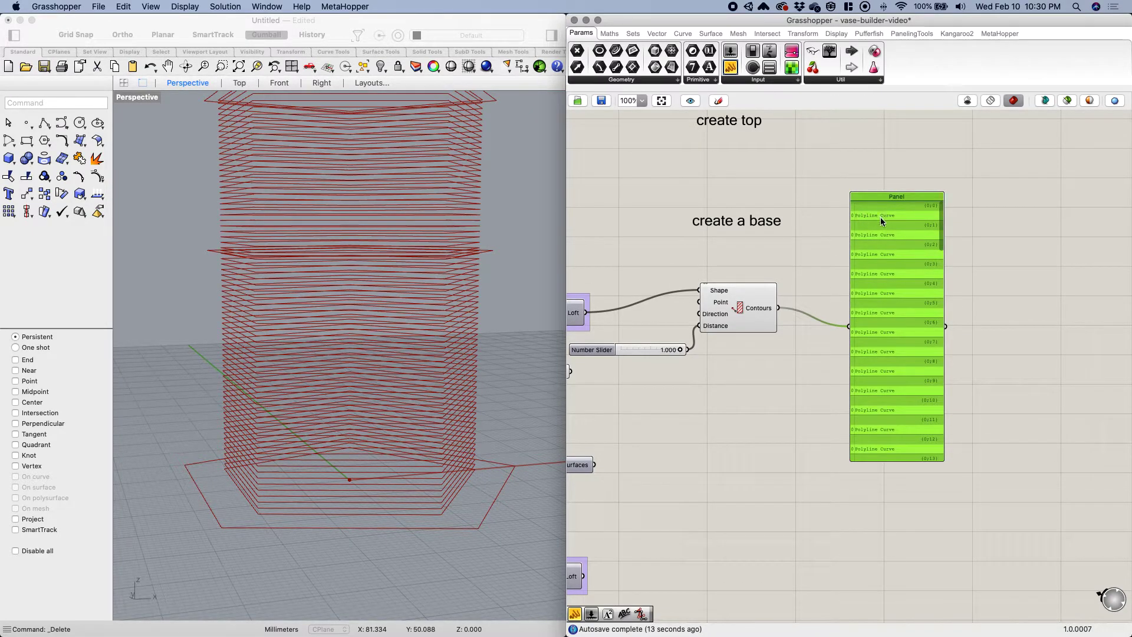
Move the Panel aside and add a Flatten Tree component beside the Contour component.
{"action": "scroll", "coordinate": [838, 285], "scroll_direction": "left", "scroll_amount": 2}
{"action": "left_click_drag", "start_coordinate": [912, 323], "coordinate": [942, 241]}
{"action": "scroll", "coordinate": [854, 294], "scroll_direction": "left", "scroll_amount": 5}
{"action": "scroll", "coordinate": [877, 377], "scroll_direction": "right", "scroll_amount": 3}
{"action": "double_click", "coordinate": [846, 361]}
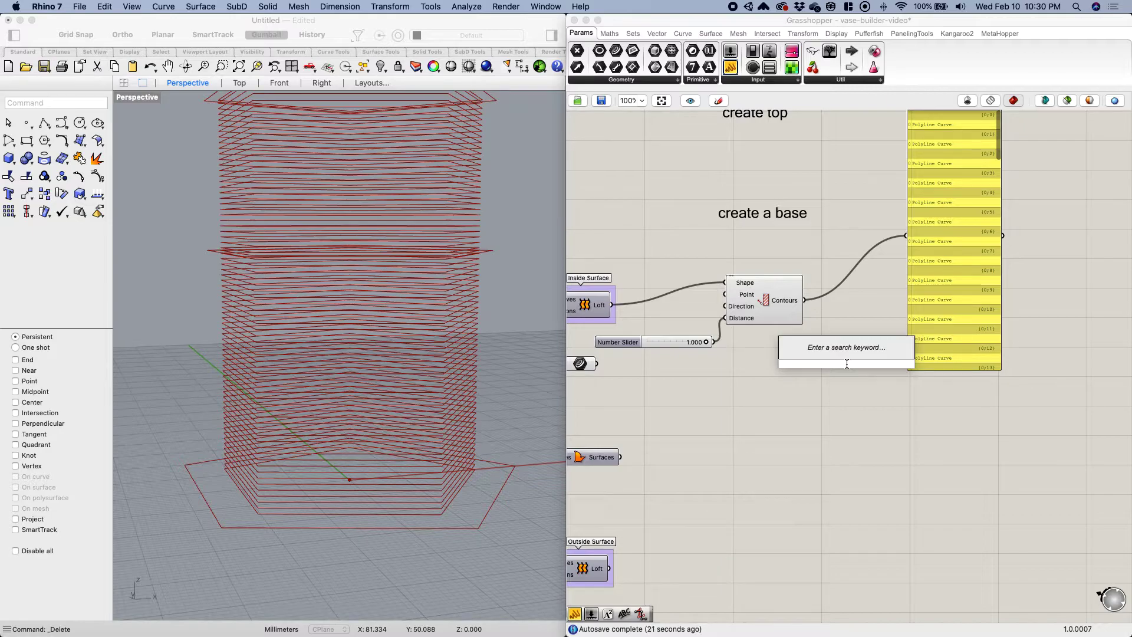
{"action": "type", "text": "tree"}
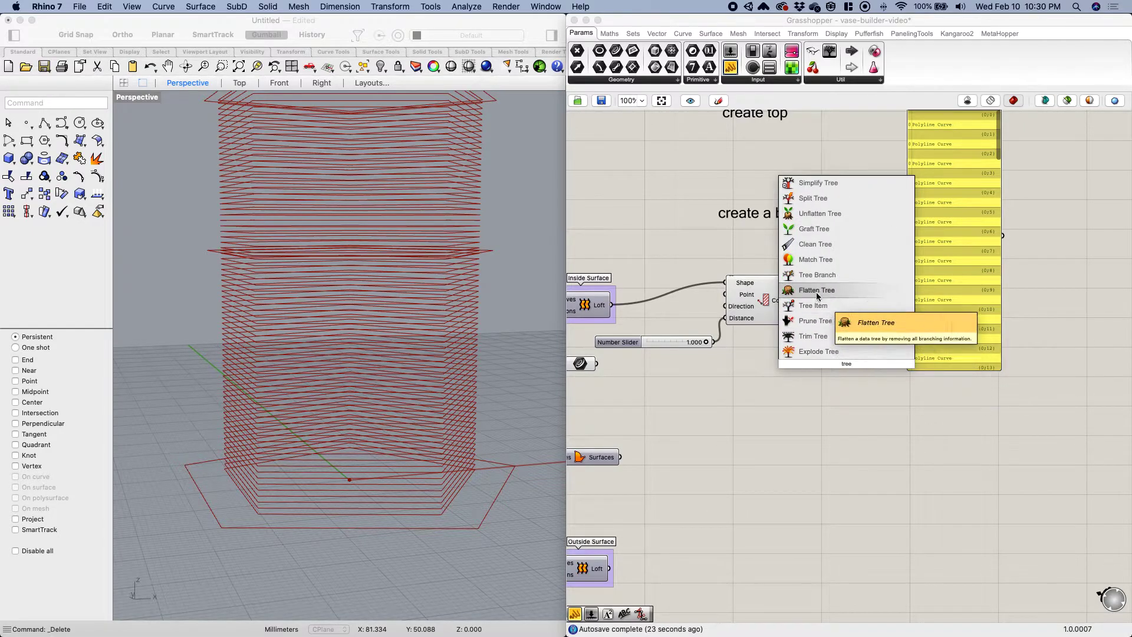
{"action": "left_click", "coordinate": [817, 294]}
{"action": "left_click_drag", "start_coordinate": [846, 376], "coordinate": [862, 347]}
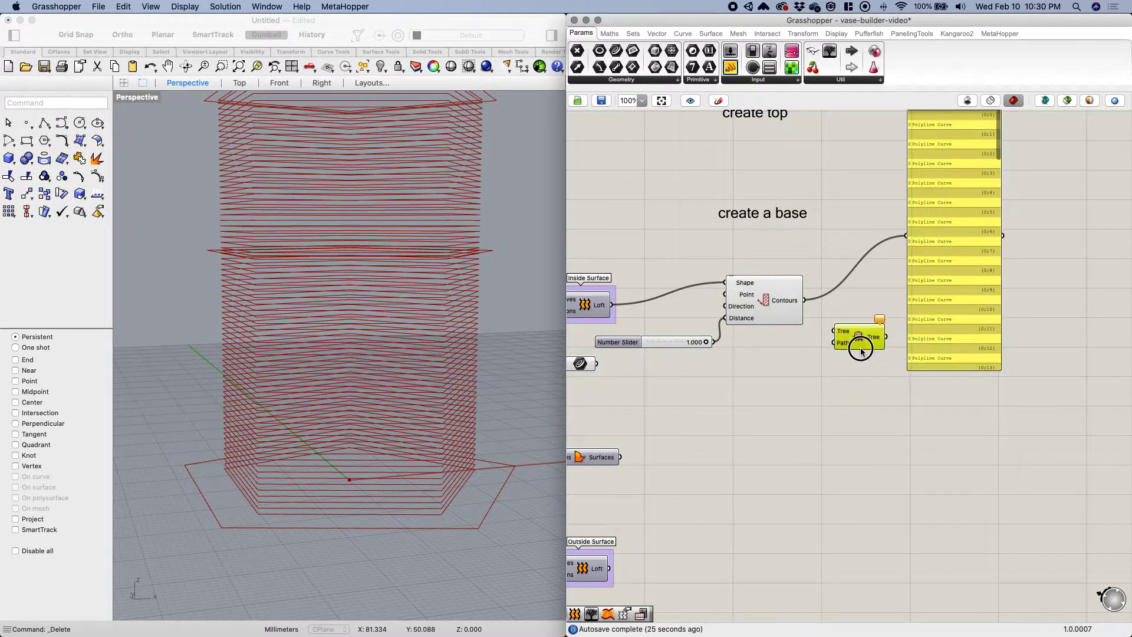
Shorten the Panel of contour data and position it above the Flatten Tree component.
{"action": "left_click_drag", "start_coordinate": [921, 320], "coordinate": [928, 301]}
{"action": "right_click_drag", "start_coordinate": [907, 307], "coordinate": [858, 342]}
{"action": "left_click_drag", "start_coordinate": [890, 334], "coordinate": [898, 314]}
{"action": "right_click_drag", "start_coordinate": [861, 309], "coordinate": [877, 346]}
{"action": "left_click_drag", "start_coordinate": [969, 401], "coordinate": [968, 278]}
{"action": "left_click_drag", "start_coordinate": [918, 211], "coordinate": [904, 288]}
{"action": "right_click_drag", "start_coordinate": [876, 295], "coordinate": [886, 264]}
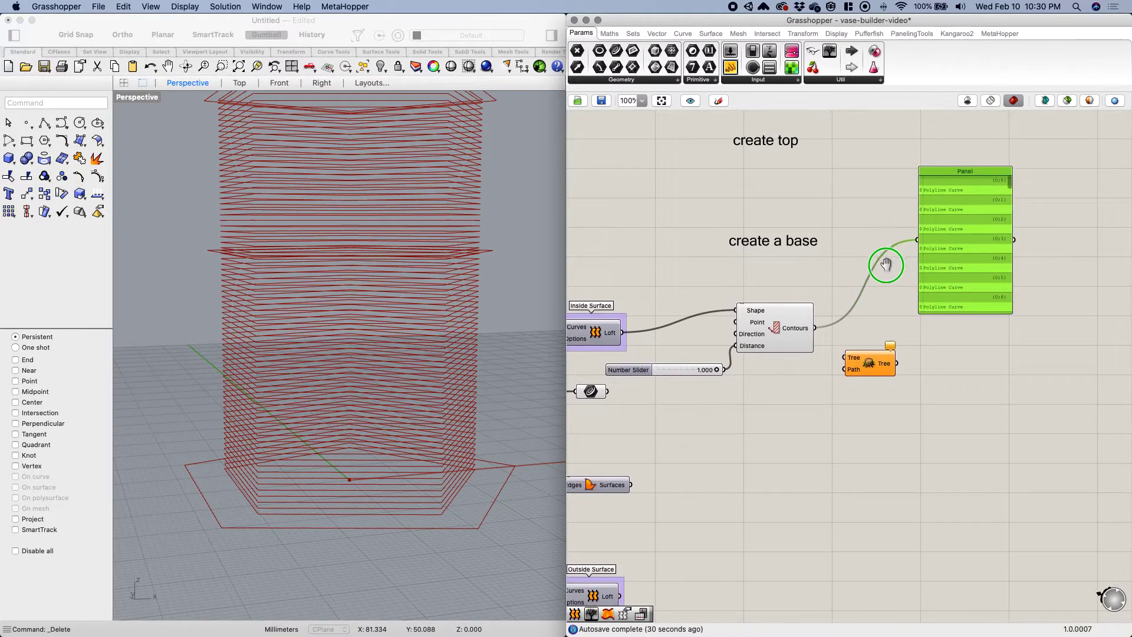
Connect the Contours output to Flatten Tree's Tree input and display the flattened output in a second Panel.
{"action": "left_click", "coordinate": [881, 345]}
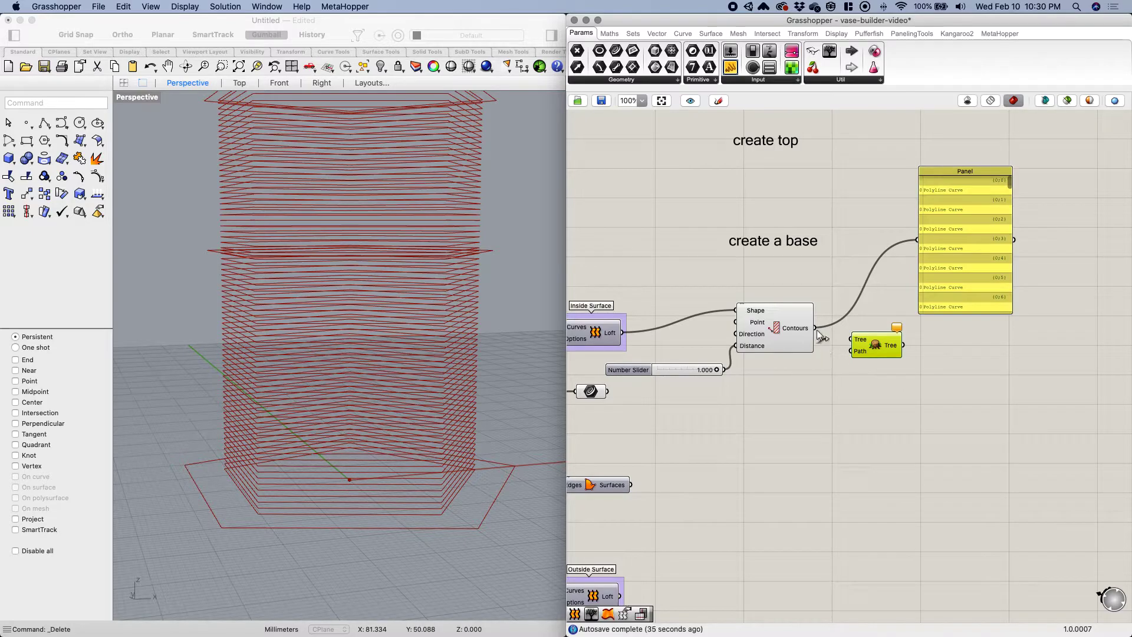
{"action": "left_click_drag", "start_coordinate": [815, 327], "coordinate": [865, 335]}
{"action": "left_click_drag", "start_coordinate": [948, 292], "coordinate": [1005, 354]}
{"action": "left_click_drag", "start_coordinate": [894, 334], "coordinate": [1014, 271]}
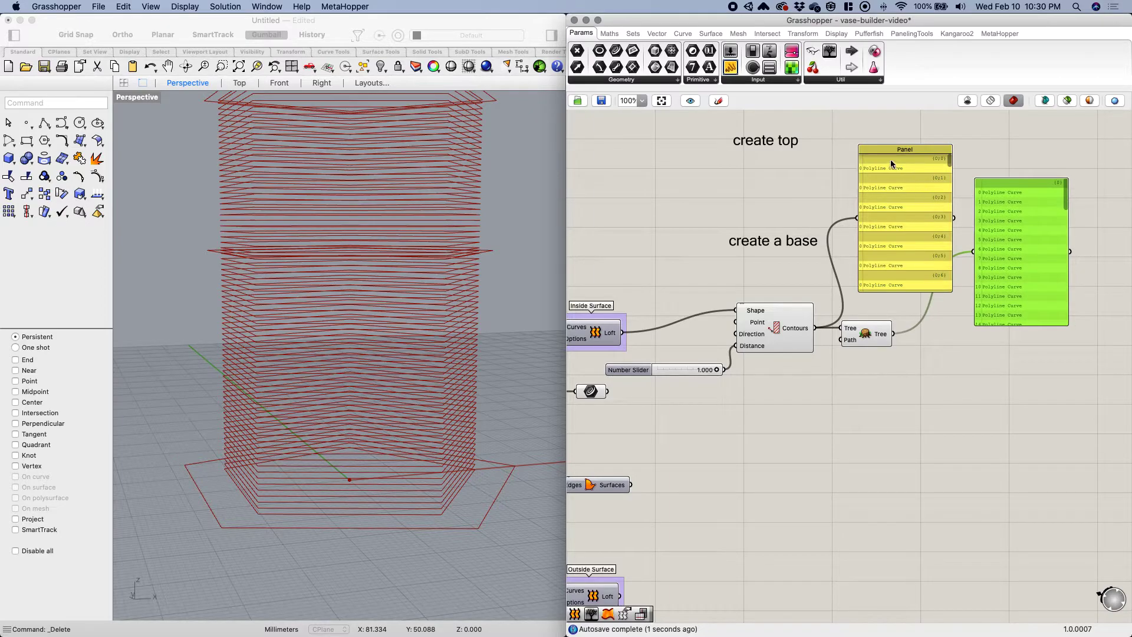
{"action": "scroll", "coordinate": [893, 191], "scroll_direction": "up", "scroll_amount": 4}
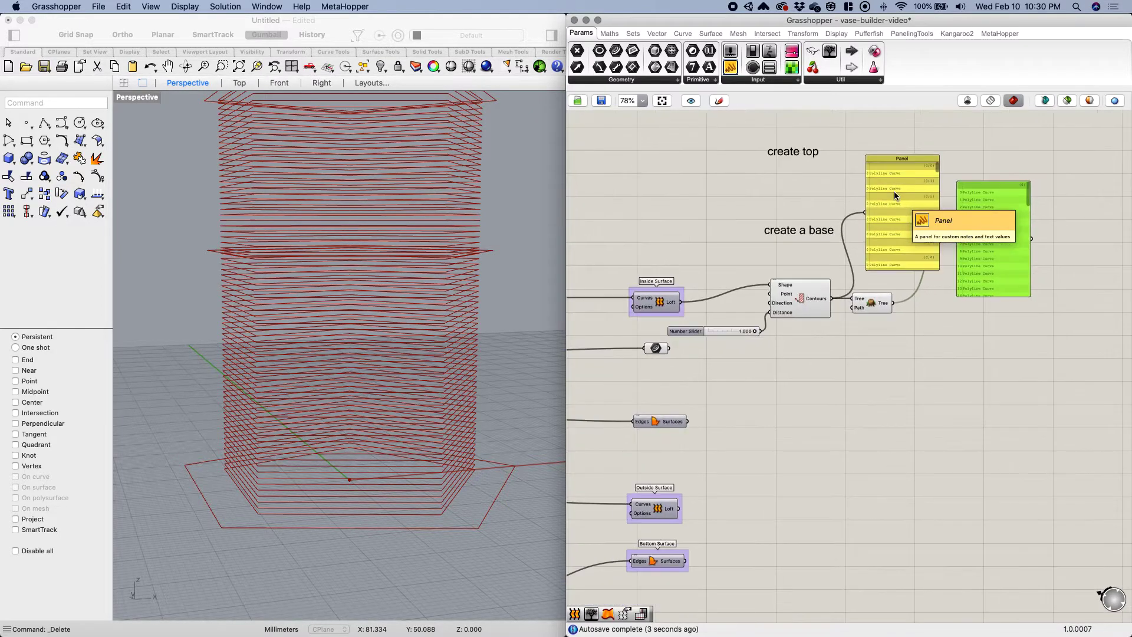
{"action": "left_click_drag", "start_coordinate": [836, 400], "coordinate": [844, 400]}
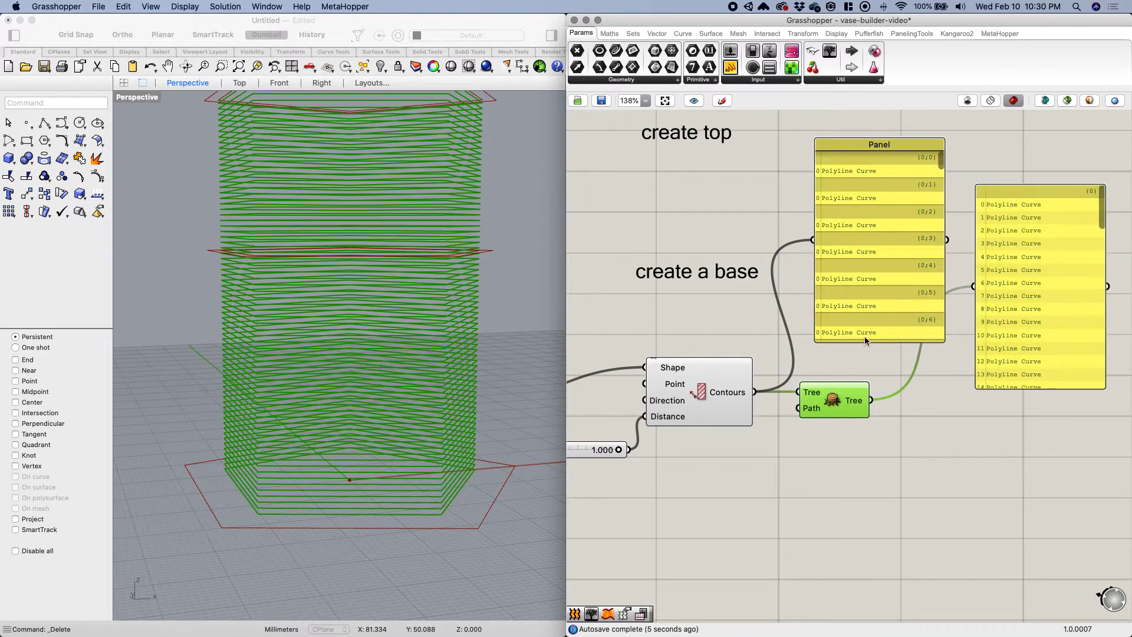
Compare the branched and flattened contour lists in the two panels and move both panels up, clear of the components.
{"action": "scroll", "coordinate": [935, 295], "scroll_direction": "down", "scroll_amount": 5}
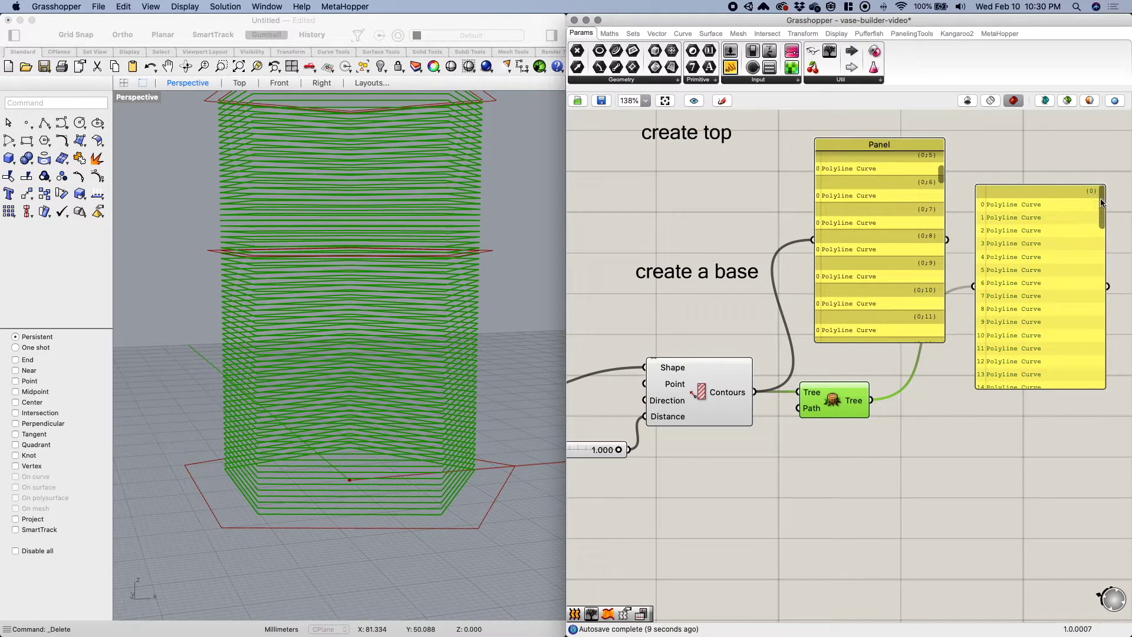
{"action": "left_click_drag", "start_coordinate": [1102, 208], "coordinate": [1095, 175]}
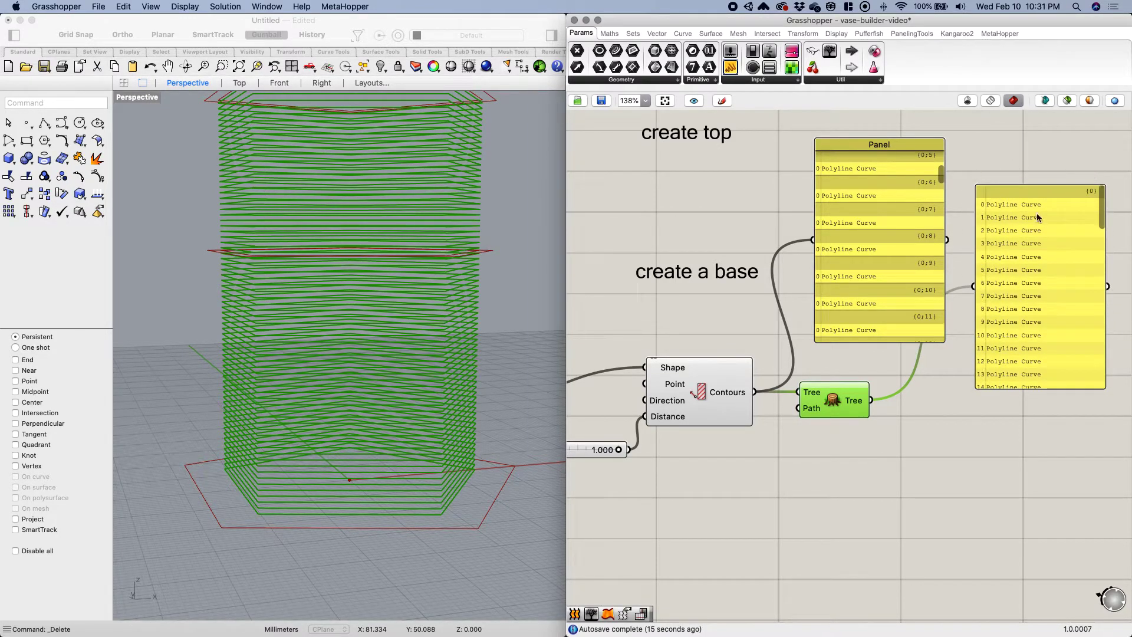
{"action": "left_click", "coordinate": [1029, 326]}
{"action": "right_click_drag", "start_coordinate": [944, 413], "coordinate": [946, 373]}
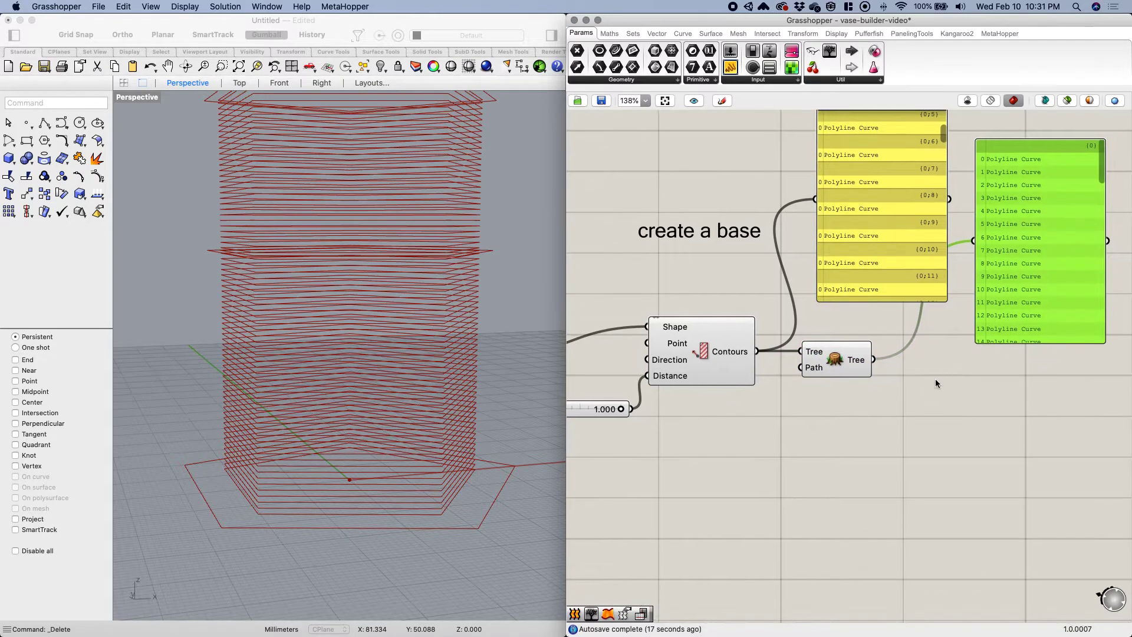
{"action": "scroll", "coordinate": [946, 377], "scroll_direction": "down", "scroll_amount": 2}
{"action": "left_click_drag", "start_coordinate": [1055, 193], "coordinate": [1046, 156]}
{"action": "left_click_drag", "start_coordinate": [872, 252], "coordinate": [859, 217]}
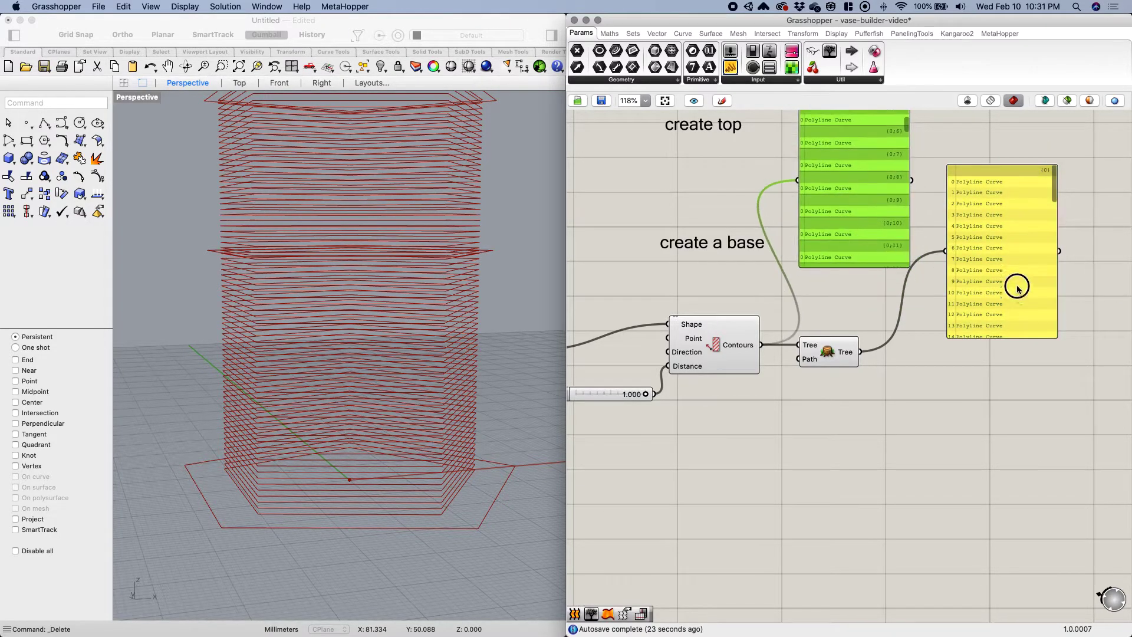
{"action": "left_click_drag", "start_coordinate": [1018, 294], "coordinate": [1015, 264]}
{"action": "right_click_drag", "start_coordinate": [879, 390], "coordinate": [909, 354]}
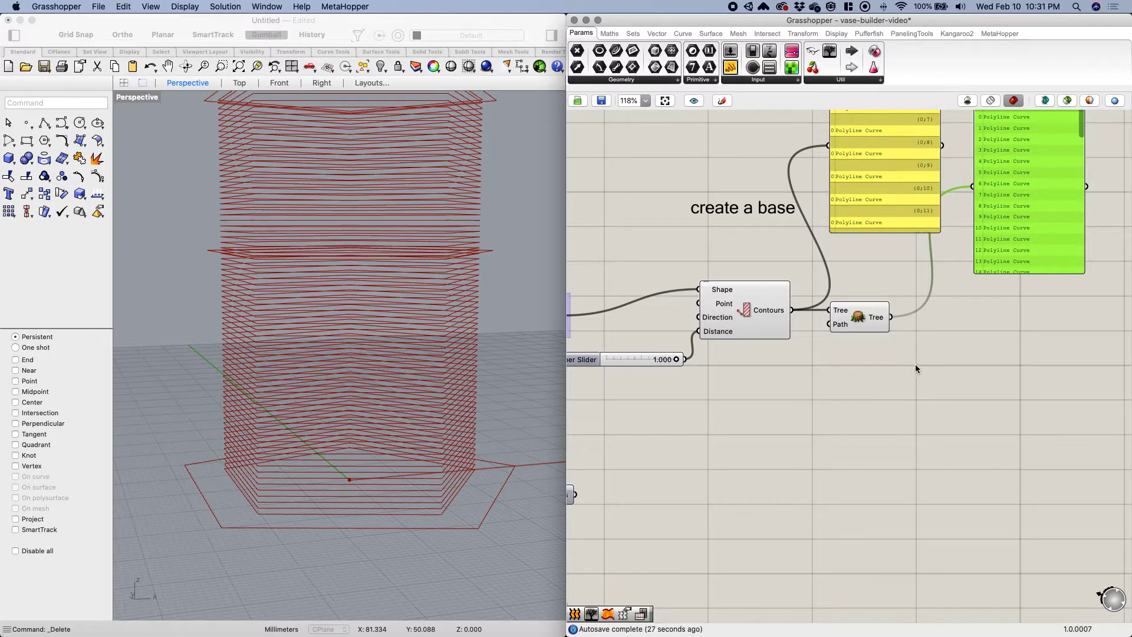
{"action": "left_click", "coordinate": [943, 359]}
Add a List Item component and wire the flattened Tree output into its List input.
{"action": "scroll", "coordinate": [374, 530], "scroll_direction": "down", "scroll_amount": 3}
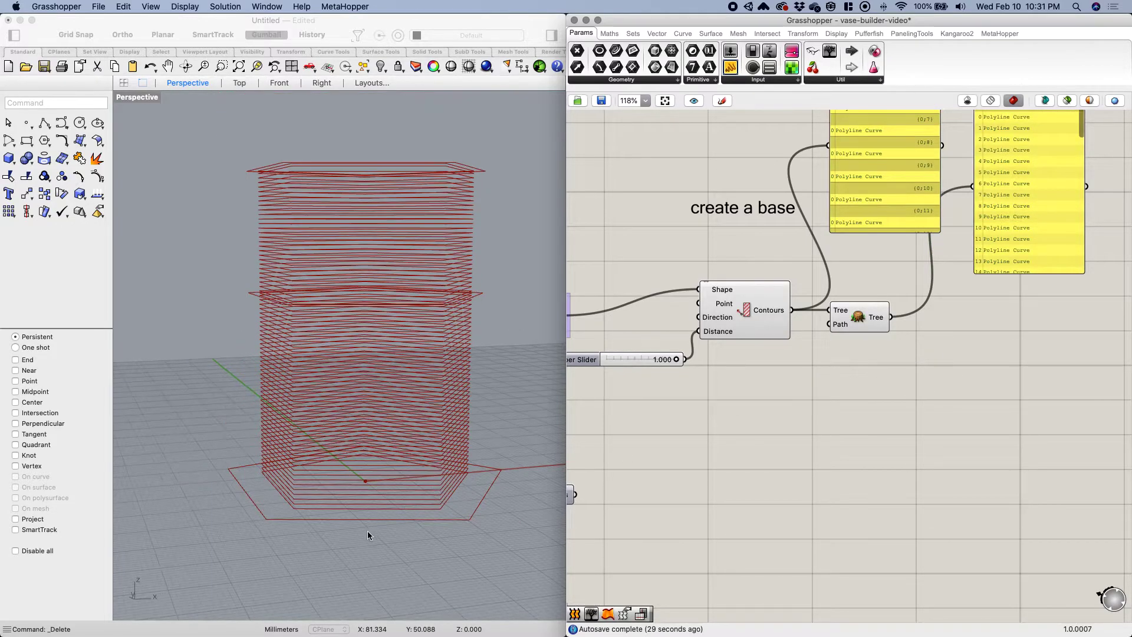
{"action": "scroll", "coordinate": [369, 527], "scroll_direction": "up", "scroll_amount": 6}
{"action": "right_click_drag", "start_coordinate": [447, 484], "coordinate": [481, 479]}
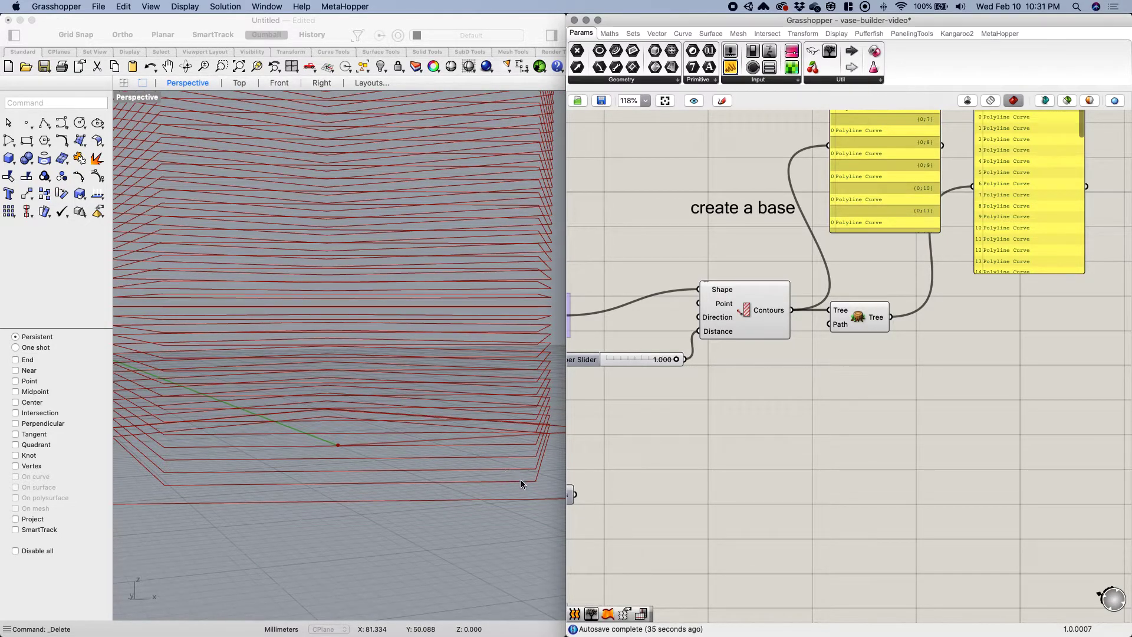
{"action": "mouse_move", "coordinate": [501, 468]}
{"action": "right_mouse_down"}
{"action": "mouse_move", "coordinate": [491, 454]}
{"action": "mouse_move", "coordinate": [512, 477]}
{"action": "right_mouse_up"}
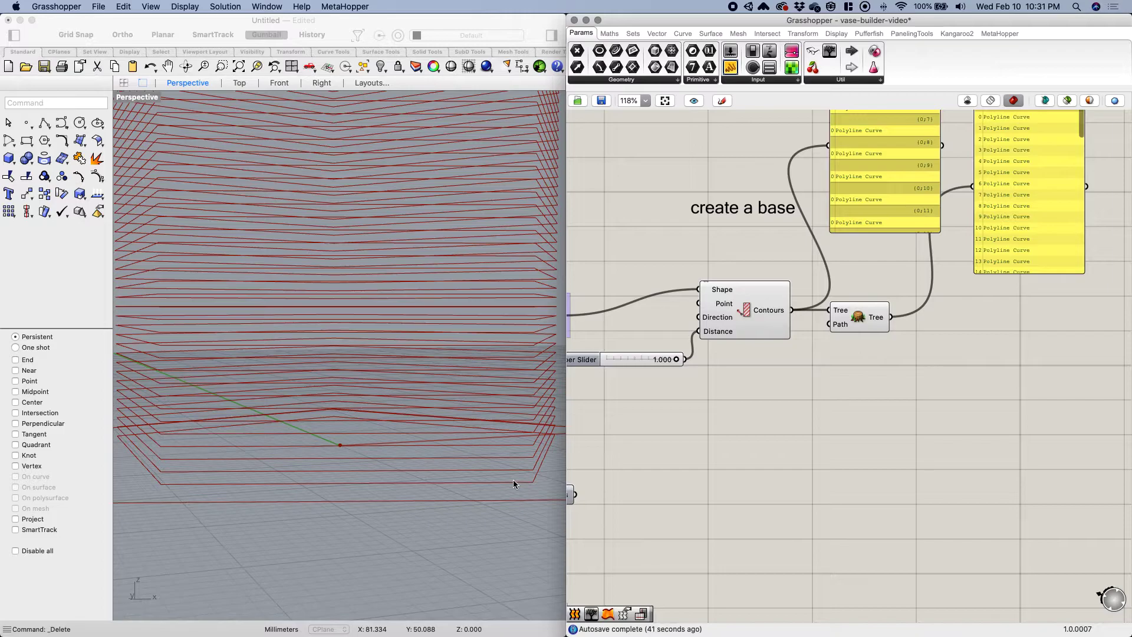
{"action": "right_click_drag", "start_coordinate": [861, 394], "coordinate": [740, 404]}
{"action": "left_click", "coordinate": [632, 33]}
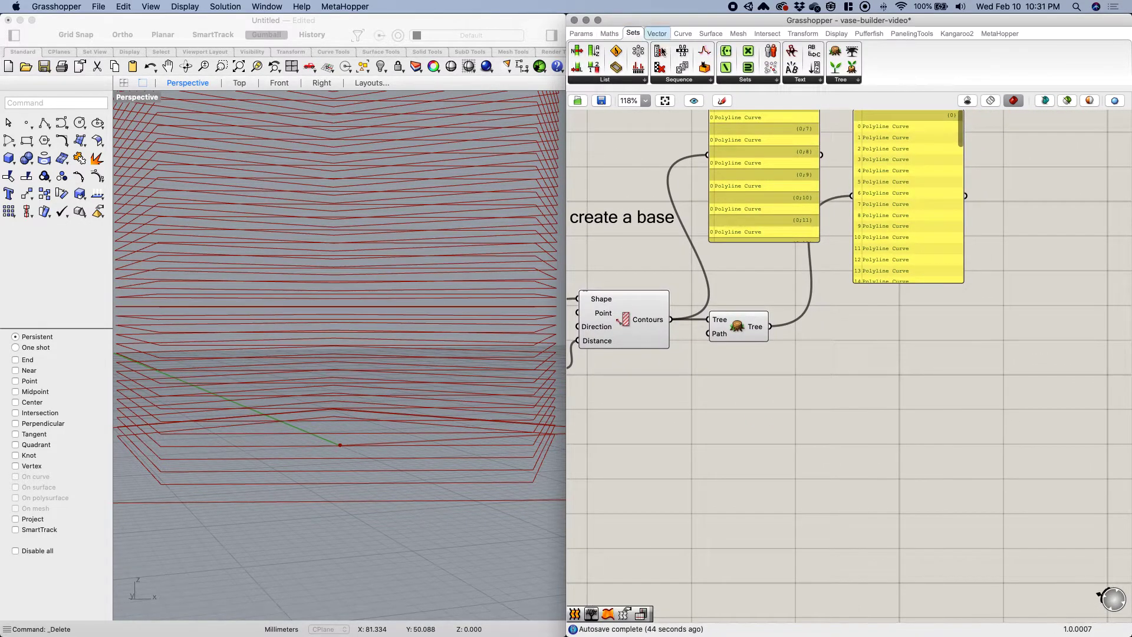
{"action": "left_click", "coordinate": [617, 81]}
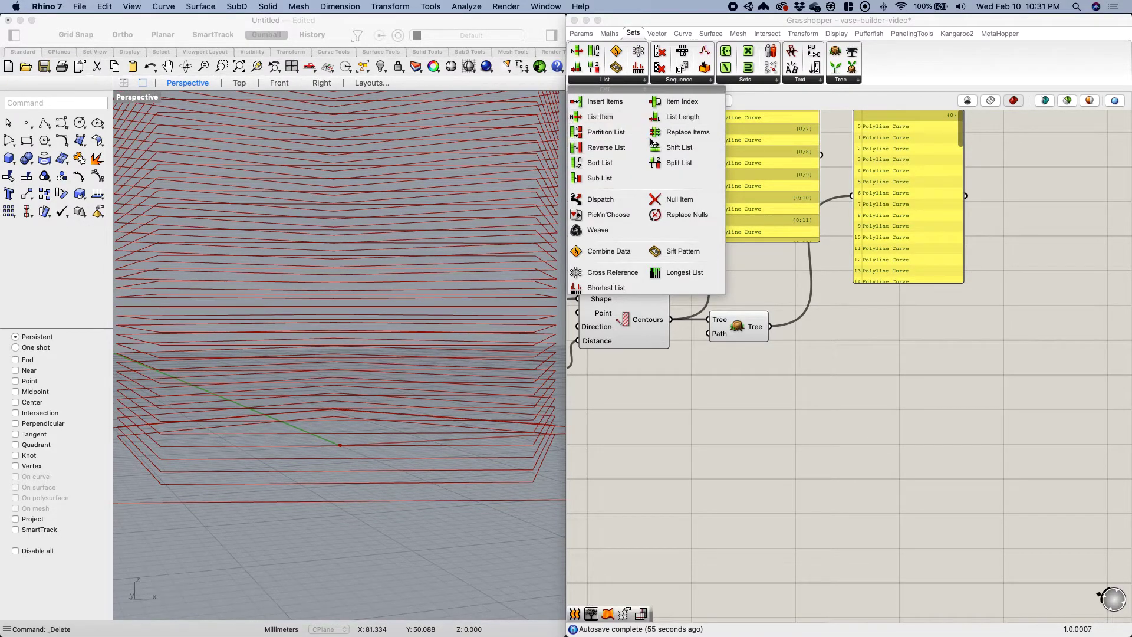
{"action": "left_click", "coordinate": [593, 117]}
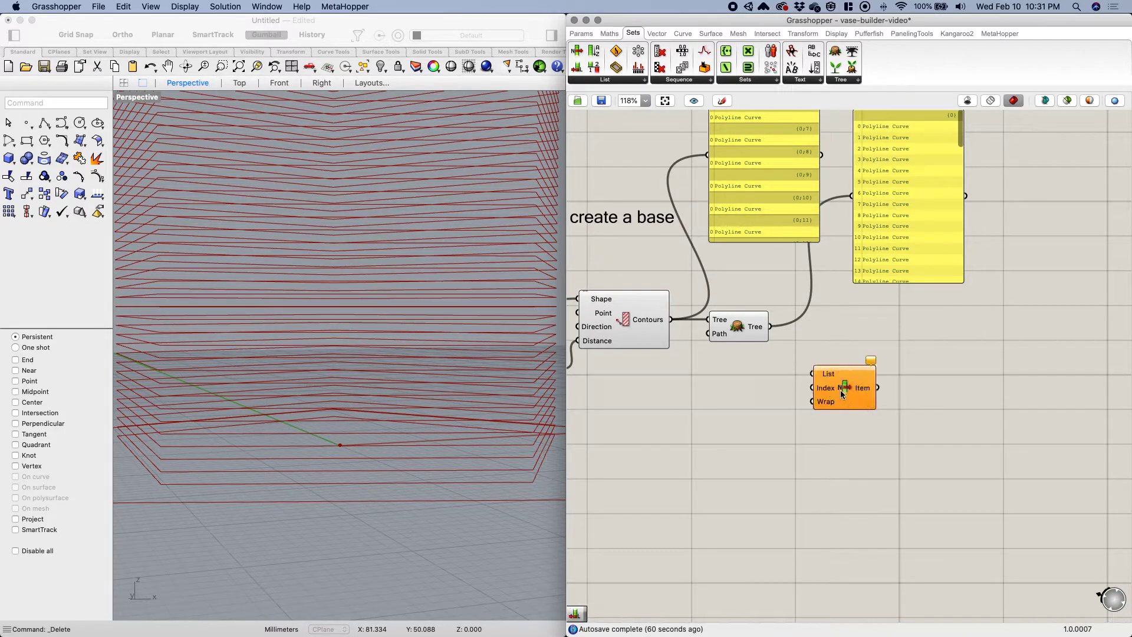
{"action": "left_click", "coordinate": [847, 369]}
{"action": "left_click_drag", "start_coordinate": [771, 329], "coordinate": [838, 356]}
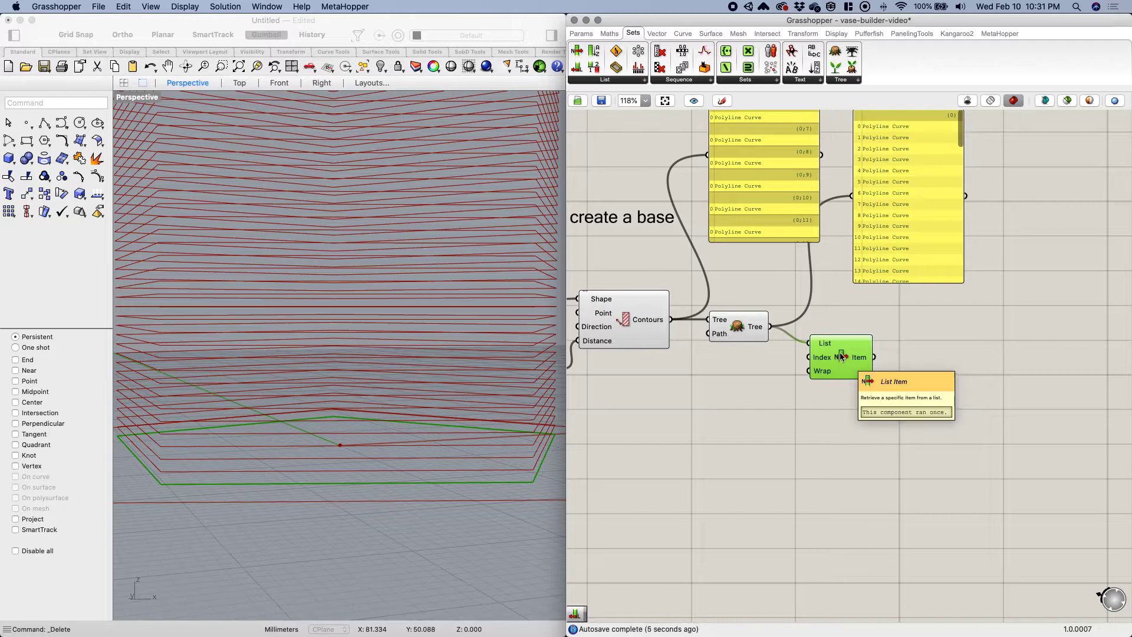
{"action": "left_click_drag", "start_coordinate": [839, 363], "coordinate": [846, 370]}
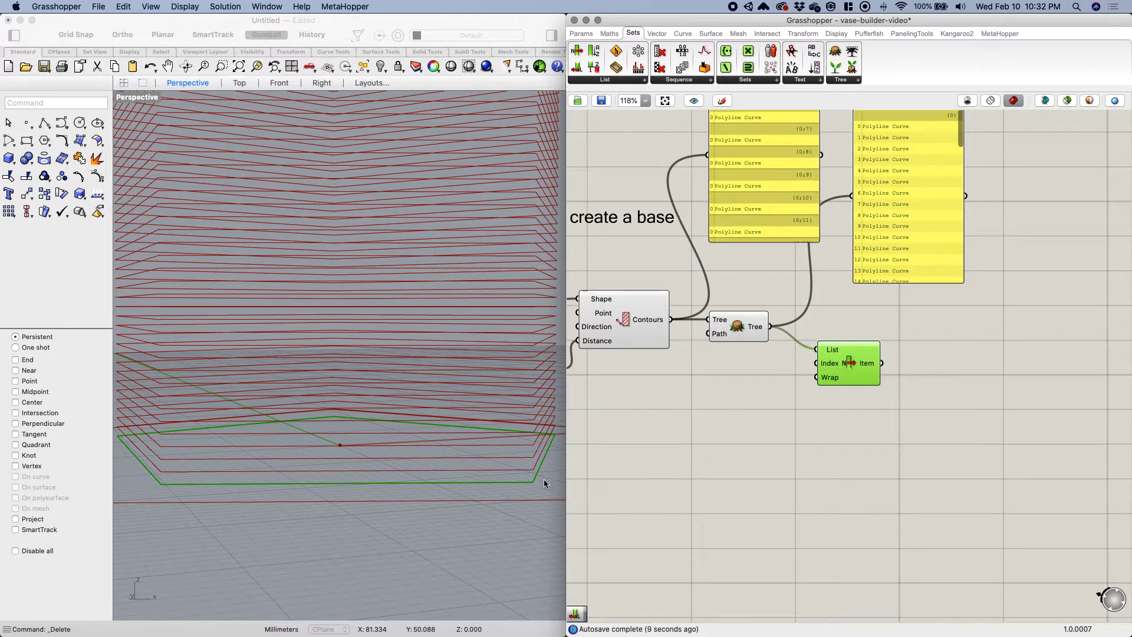
Add a panel containing 1 and wire it to the List Item's Index input.
{"action": "left_click", "coordinate": [805, 455]}
{"action": "left_click", "coordinate": [859, 359]}
{"action": "double_click", "coordinate": [759, 399]}
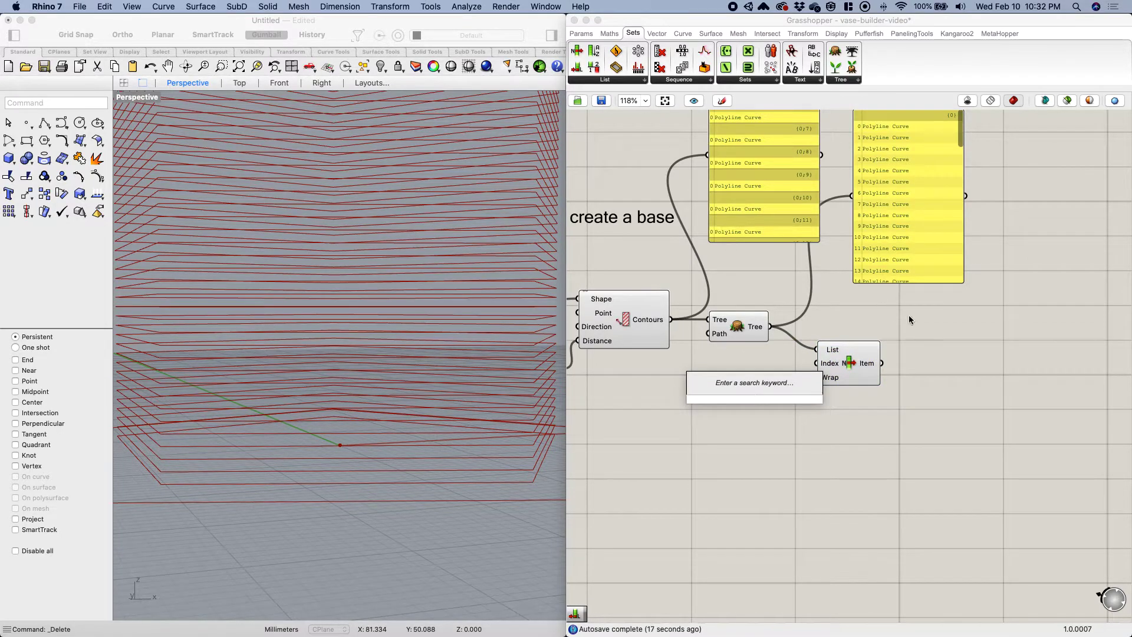
{"action": "key", "text": "Escape"}
{"action": "left_click", "coordinate": [591, 35]}
{"action": "left_click_drag", "start_coordinate": [730, 67], "coordinate": [717, 410]}
{"action": "type", "text": "1"}
{"action": "left_click", "coordinate": [765, 477]}
{"action": "left_click", "coordinate": [730, 413]}
{"action": "left_click_drag", "start_coordinate": [765, 438], "coordinate": [819, 358]}
Shrink the index panel around its value and check which contour the List Item picks in the viewport.
{"action": "scroll", "coordinate": [801, 388], "scroll_direction": "up", "scroll_amount": 2}
{"action": "scroll", "coordinate": [800, 389], "scroll_direction": "up", "scroll_amount": 1}
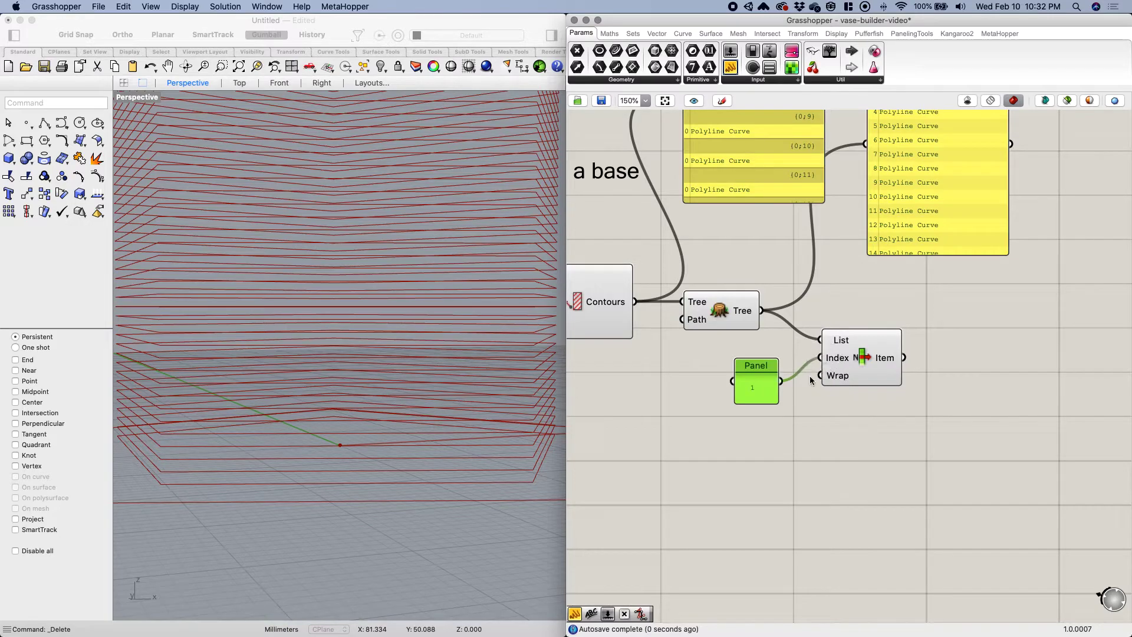
{"action": "left_click", "coordinate": [760, 389]}
{"action": "left_click_drag", "start_coordinate": [777, 402], "coordinate": [780, 390]}
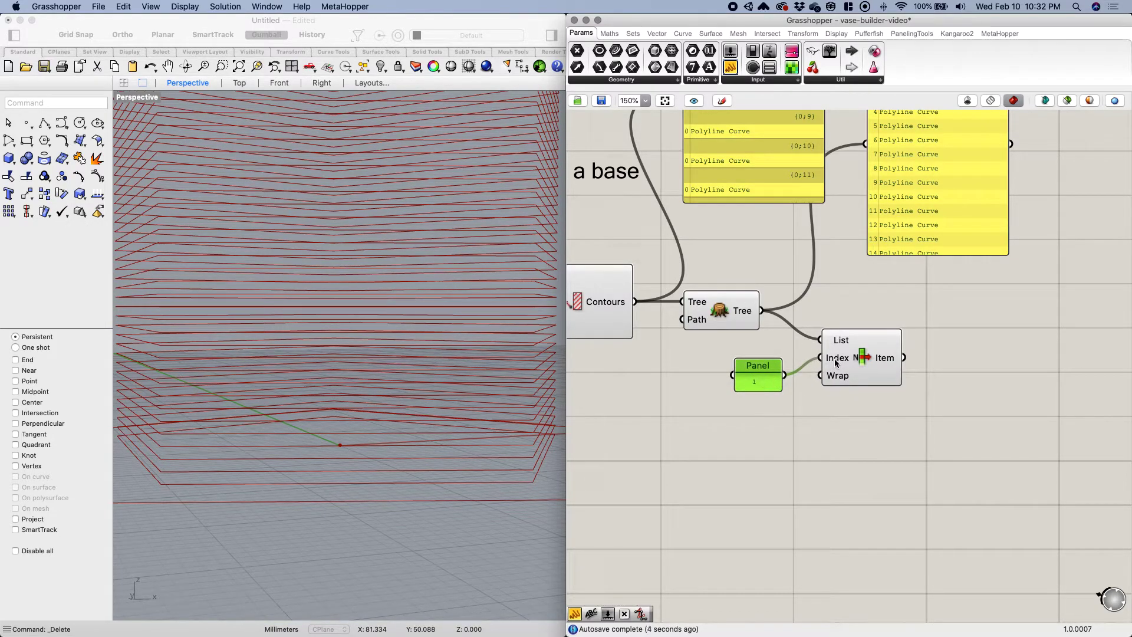
{"action": "mouse_move", "coordinate": [836, 362]}
{"action": "mouse_move", "coordinate": [887, 359]}
{"action": "left_click", "coordinate": [781, 423]}
{"action": "left_click", "coordinate": [858, 362]}
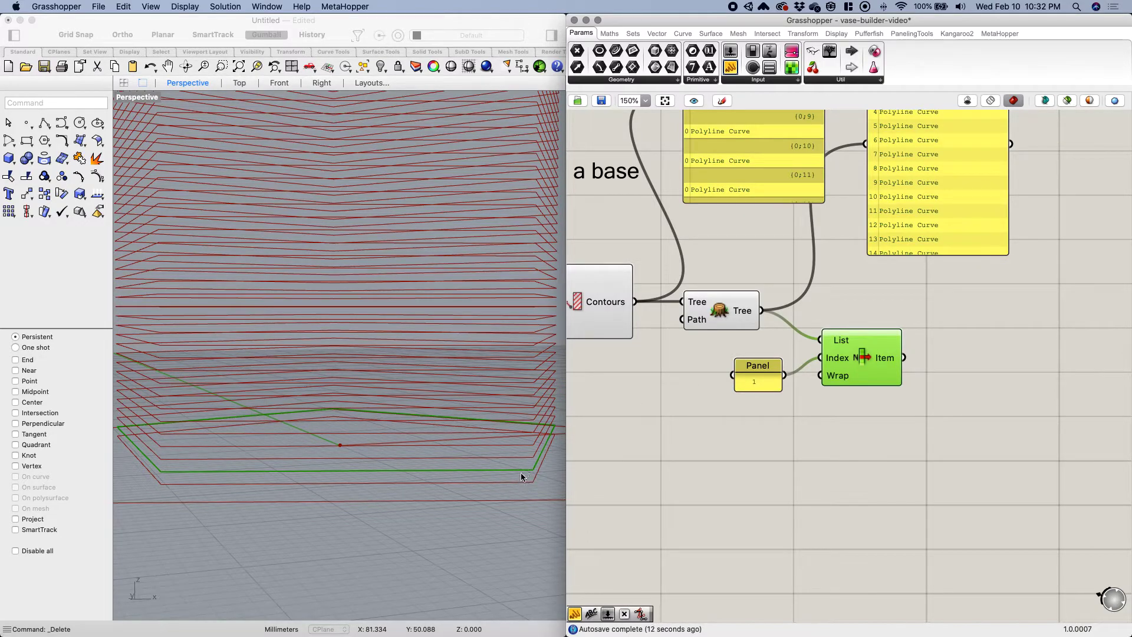
{"action": "right_click_drag", "start_coordinate": [763, 447], "coordinate": [696, 565]}
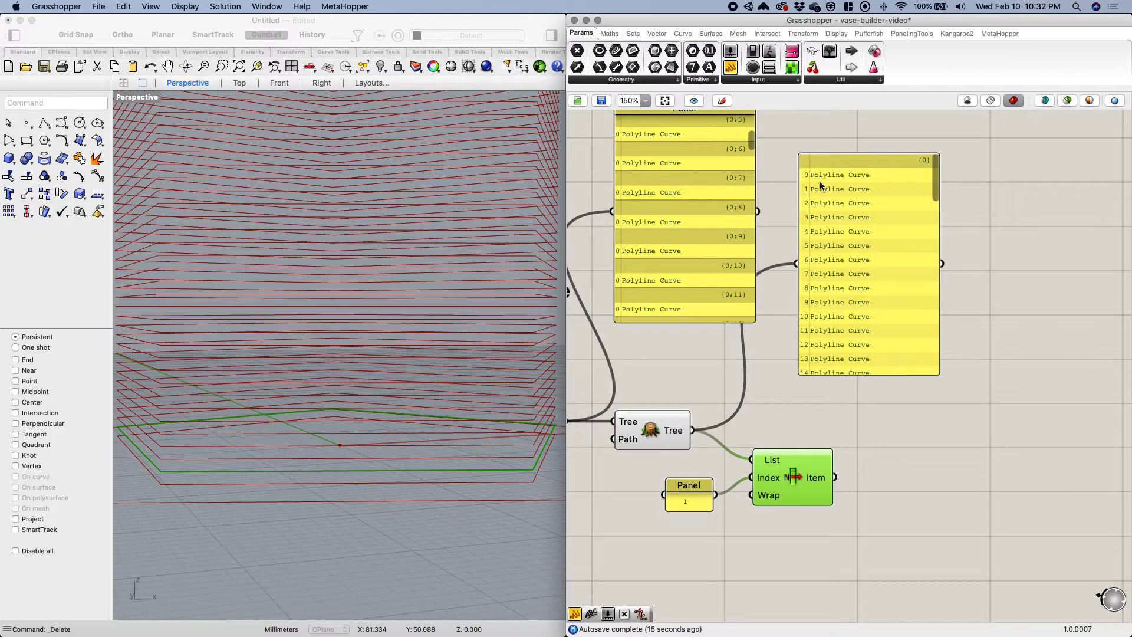
Hide the previews of the Contours and Flatten Tree components and of the curve parameter below the Inside Surface loft.
{"action": "right_click_drag", "start_coordinate": [787, 425], "coordinate": [883, 336]}
{"action": "right_click_drag", "start_coordinate": [749, 431], "coordinate": [819, 431]}
{"action": "left_click_drag", "start_coordinate": [805, 388], "coordinate": [655, 312]}
{"action": "right_click", "coordinate": [706, 381]}
{"action": "left_click", "coordinate": [748, 345]}
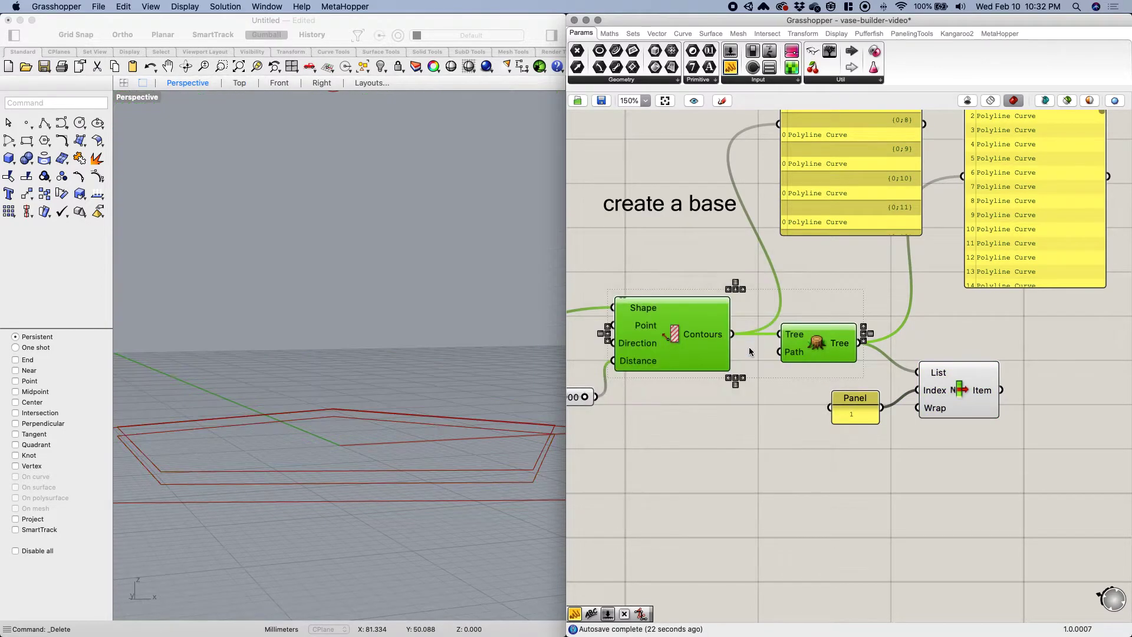
{"action": "right_click_drag", "start_coordinate": [749, 460], "coordinate": [789, 427]}
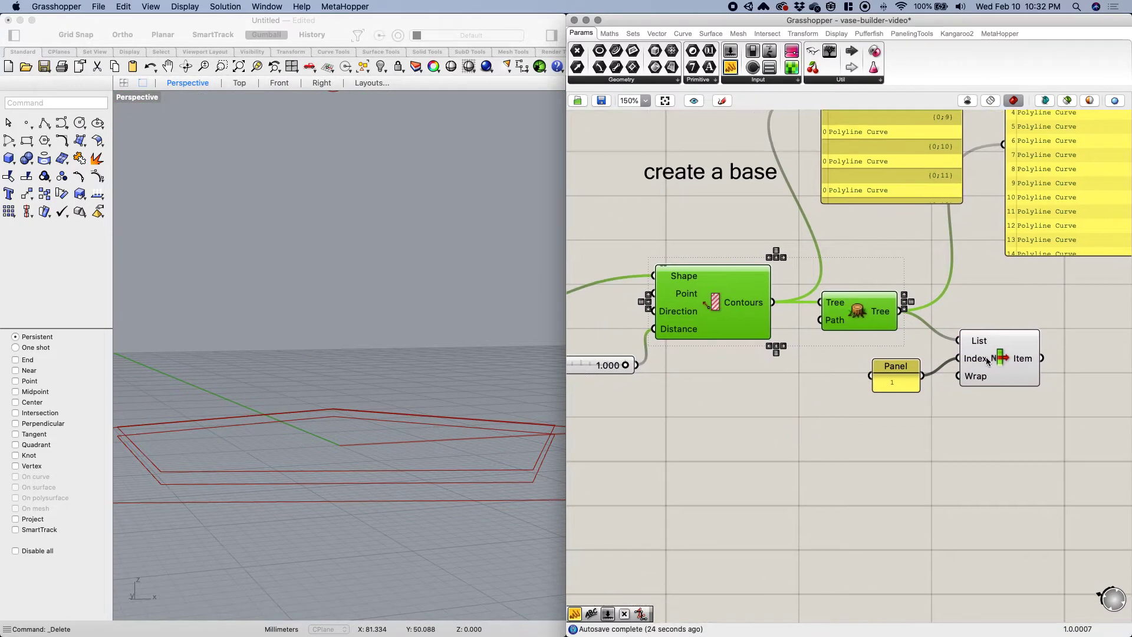
{"action": "scroll", "coordinate": [680, 433], "scroll_direction": "down", "scroll_amount": 6}
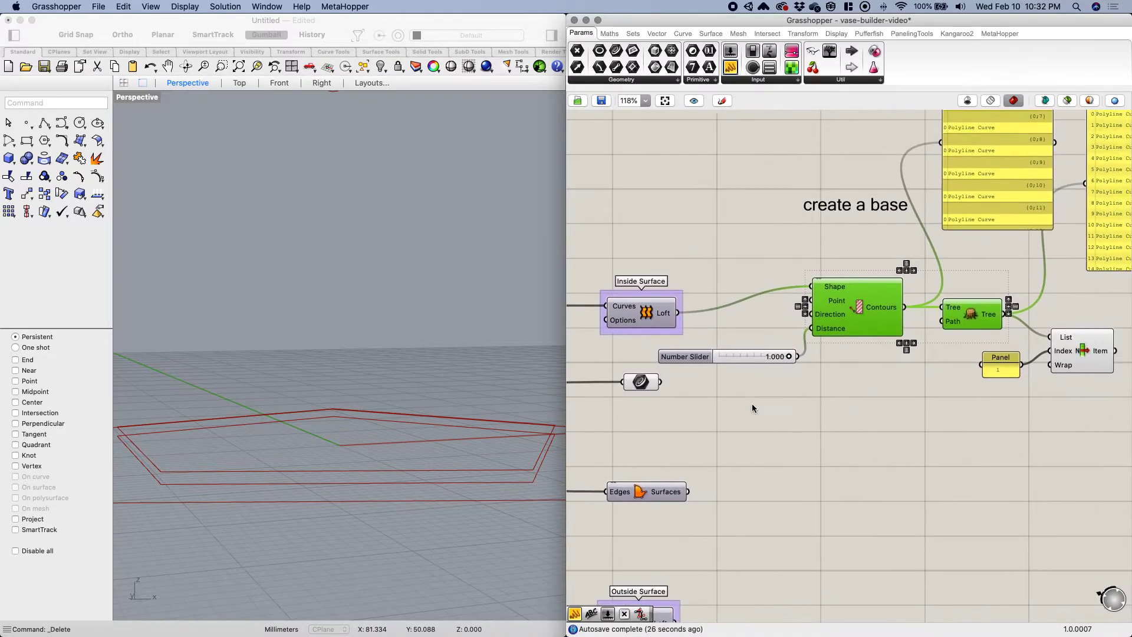
{"action": "left_click", "coordinate": [690, 386]}
{"action": "middle_click", "coordinate": [689, 386]}
{"action": "left_click", "coordinate": [727, 349]}
Hide the previews of the two curve parameters that feed the Inside Surface and Outside Surface lofts.
{"action": "right_click_drag", "start_coordinate": [757, 425], "coordinate": [858, 416]}
{"action": "scroll", "coordinate": [656, 421], "scroll_direction": "down", "scroll_amount": 2}
{"action": "right_click_drag", "start_coordinate": [689, 436], "coordinate": [825, 429]}
{"action": "left_click", "coordinate": [852, 366]}
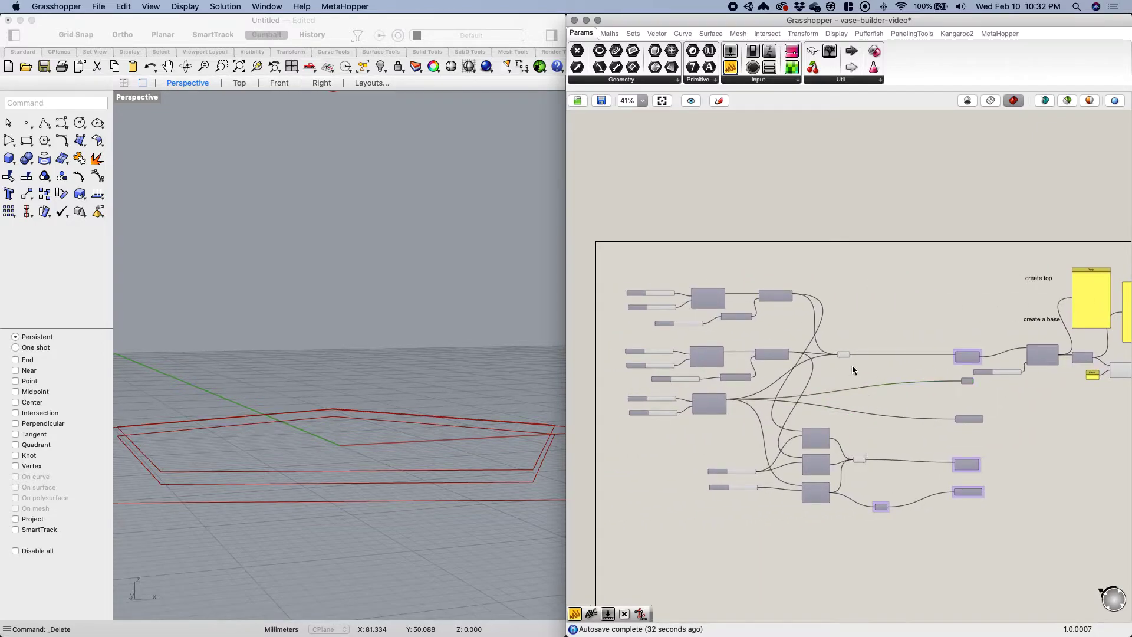
{"action": "left_click", "coordinate": [844, 353]}
{"action": "left_click", "coordinate": [861, 458], "text": "shift"}
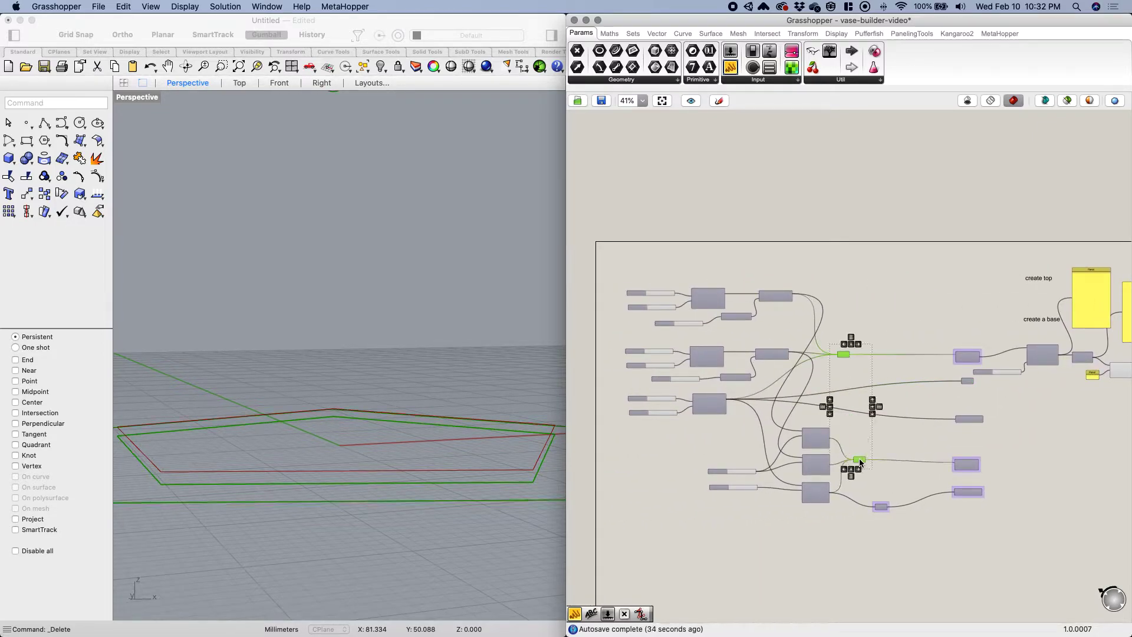
{"action": "key", "text": "space"}
{"action": "left_click", "coordinate": [869, 460]}
{"action": "left_click_drag", "start_coordinate": [871, 480], "coordinate": [844, 337]}
{"action": "middle_click", "coordinate": [855, 340]}
{"action": "left_click", "coordinate": [890, 308]}
Restore the preview of the curve parameter below the Inside Surface loft and compare it with the List Item's contour.
{"action": "right_click_drag", "start_coordinate": [396, 465], "coordinate": [354, 483]}
{"action": "right_click_drag", "start_coordinate": [899, 407], "coordinate": [775, 402]}
{"action": "left_click", "coordinate": [841, 376]}
{"action": "middle_click", "coordinate": [841, 375]}
{"action": "left_click", "coordinate": [868, 358]}
{"action": "right_click_drag", "start_coordinate": [384, 491], "coordinate": [492, 496]}
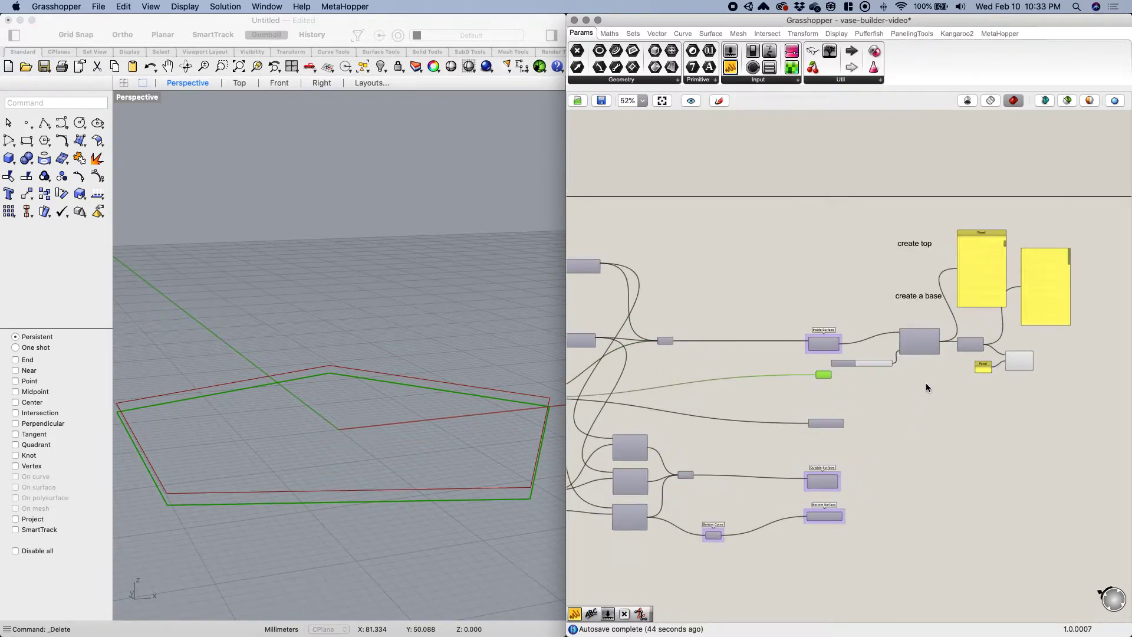
{"action": "scroll", "coordinate": [918, 378], "scroll_direction": "up", "scroll_amount": 5}
{"action": "left_click", "coordinate": [839, 334]}
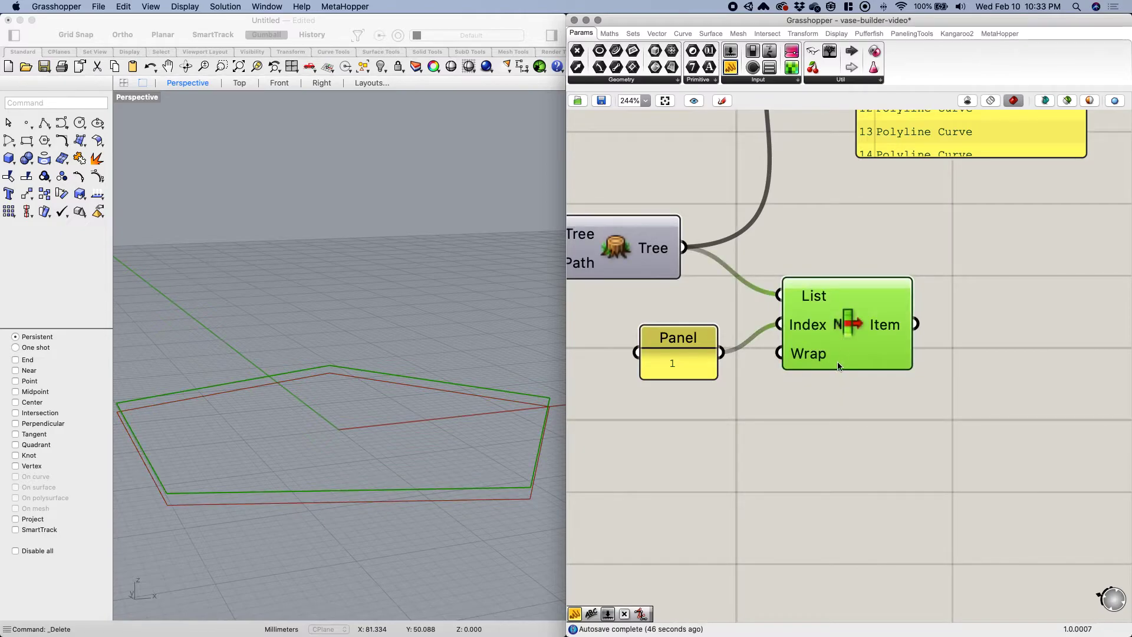
{"action": "scroll", "coordinate": [841, 366], "scroll_direction": "down", "scroll_amount": 5}
{"action": "right_click_drag", "start_coordinate": [777, 384], "coordinate": [888, 364]}
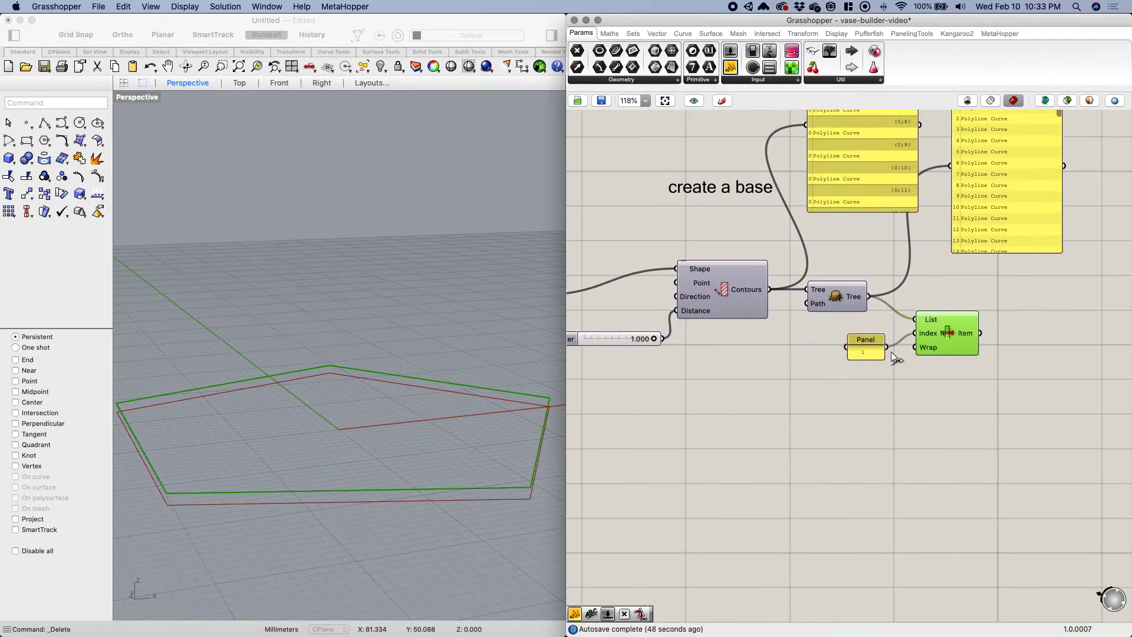
{"action": "right_click_drag", "start_coordinate": [783, 423], "coordinate": [687, 396]}
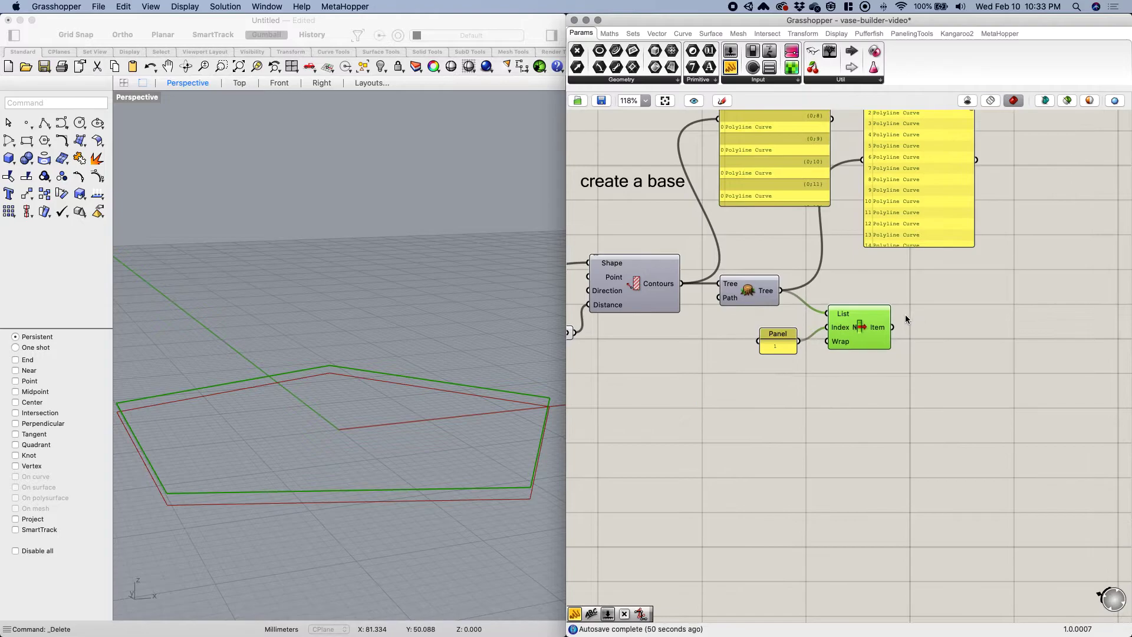
{"action": "right_click_drag", "start_coordinate": [759, 439], "coordinate": [680, 404]}
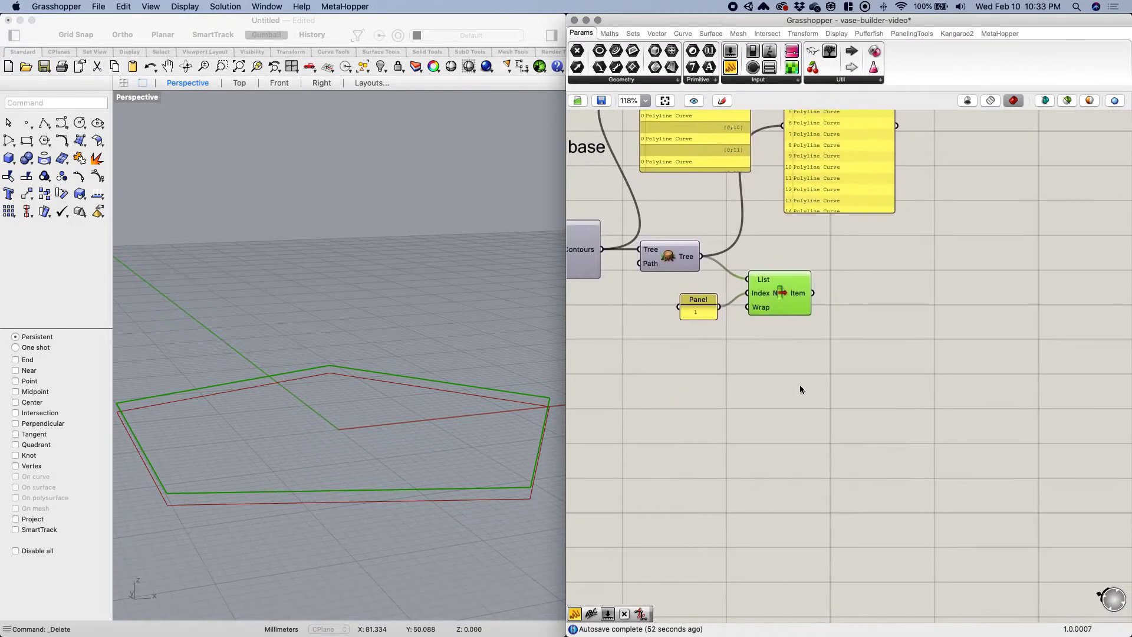
{"action": "scroll", "coordinate": [825, 384], "scroll_direction": "down", "scroll_amount": 1}
{"action": "double_click", "coordinate": [860, 394]}
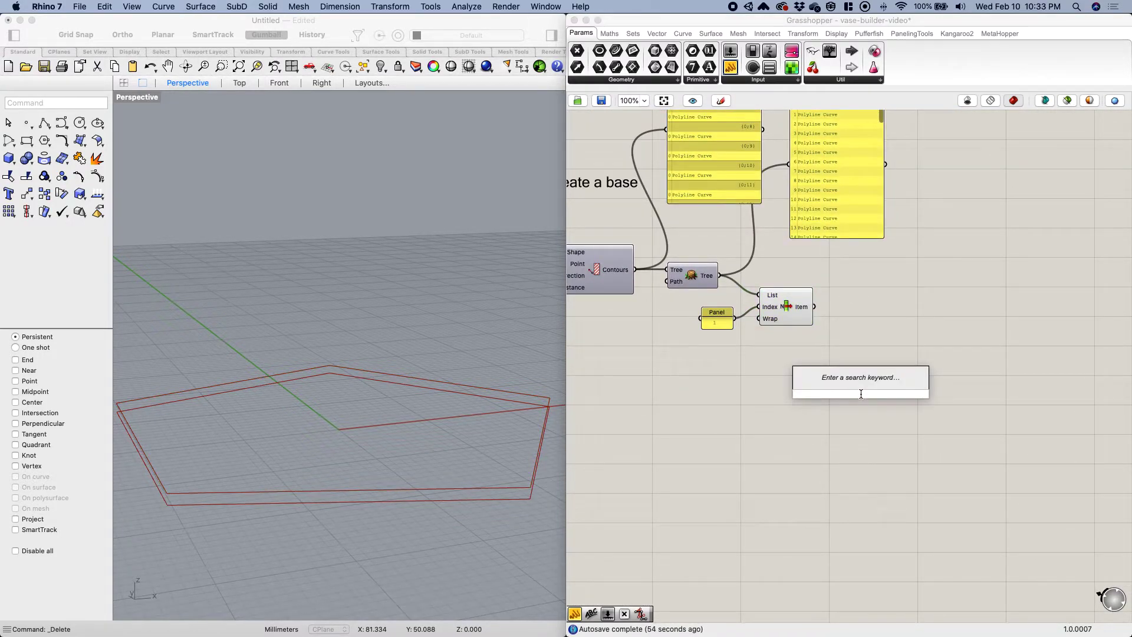
{"action": "type", "text": "brep"}
{"action": "key", "text": "Escape"}
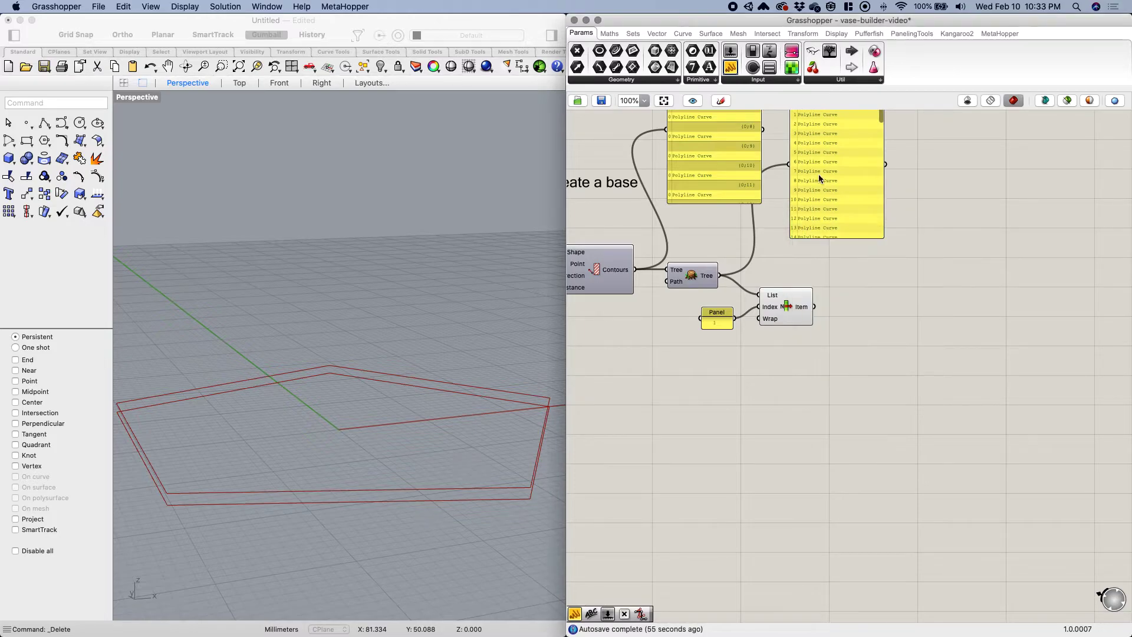
Add a Boundary Surfaces component and wire the List Item's Item output into its Edges input.
{"action": "left_click", "coordinate": [710, 33]}
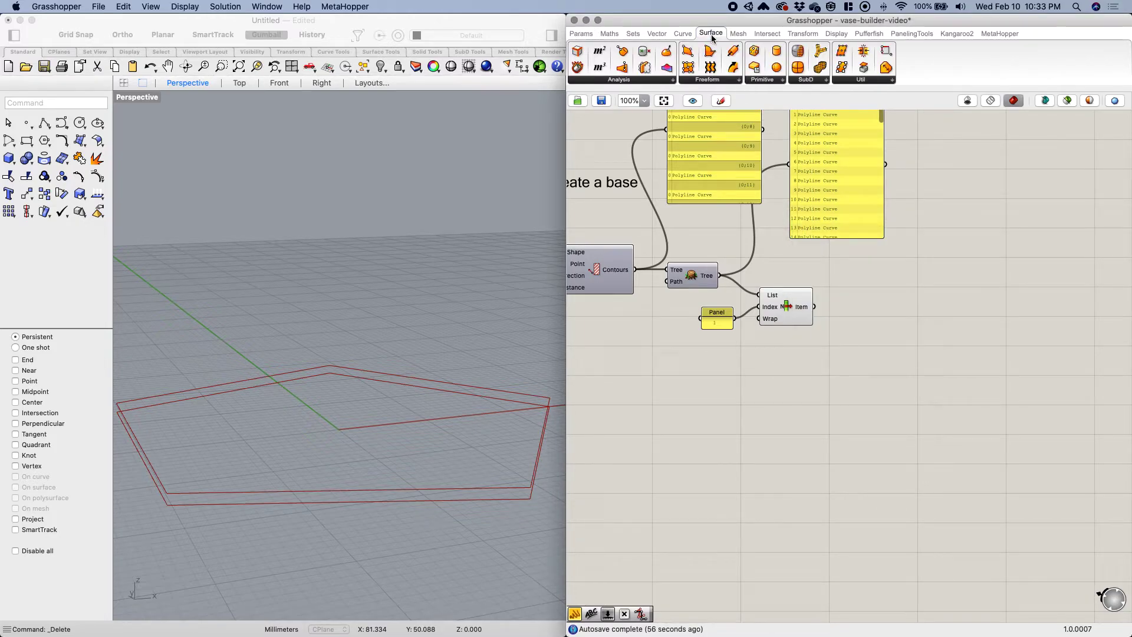
{"action": "left_click", "coordinate": [705, 80]}
{"action": "left_click_drag", "start_coordinate": [720, 117], "coordinate": [877, 388]}
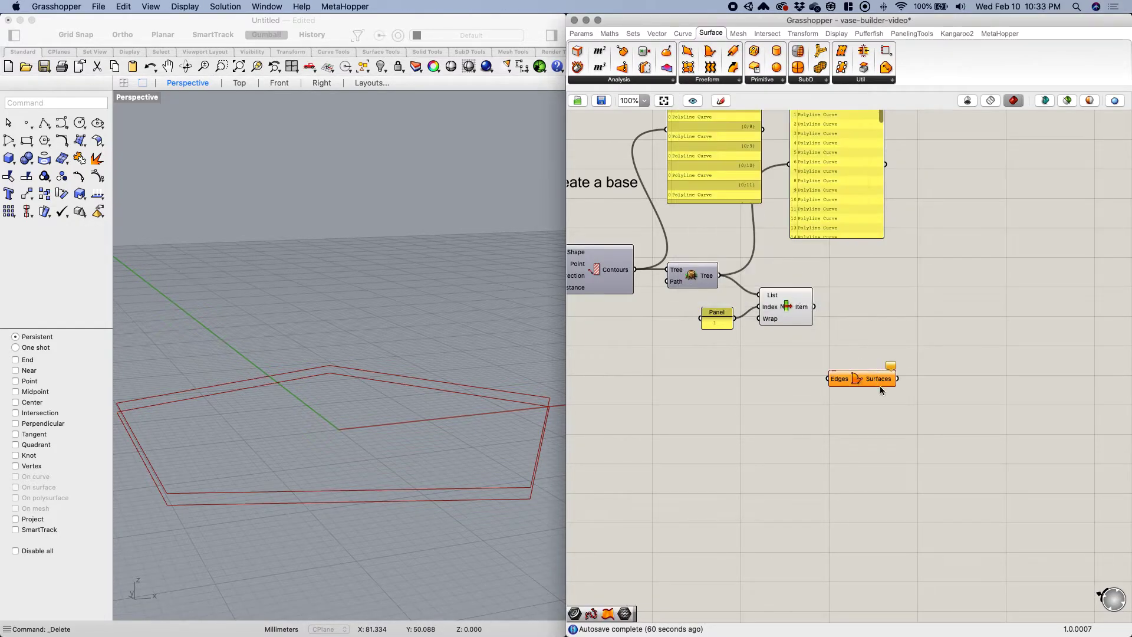
{"action": "left_click_drag", "start_coordinate": [814, 307], "coordinate": [865, 350]}
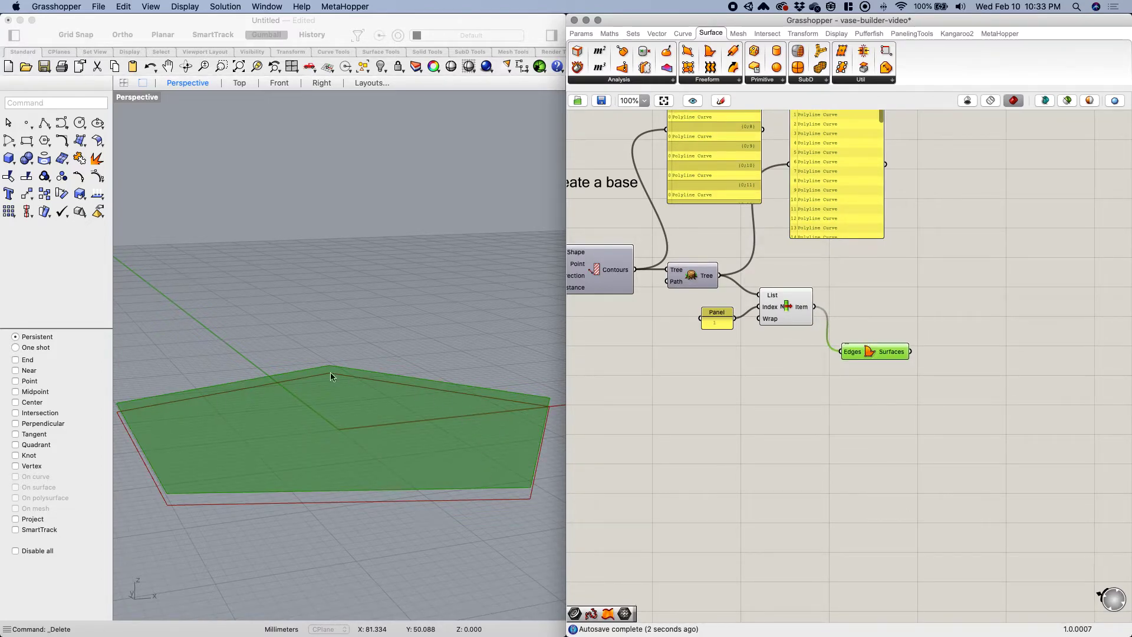
{"action": "left_click", "coordinate": [869, 386]}
Replace the index panel with a number slider wired to the List Item's Index input.
{"action": "right_click_drag", "start_coordinate": [747, 337], "coordinate": [793, 359]}
{"action": "double_click", "coordinate": [752, 368]}
{"action": "type", "text": "1"}
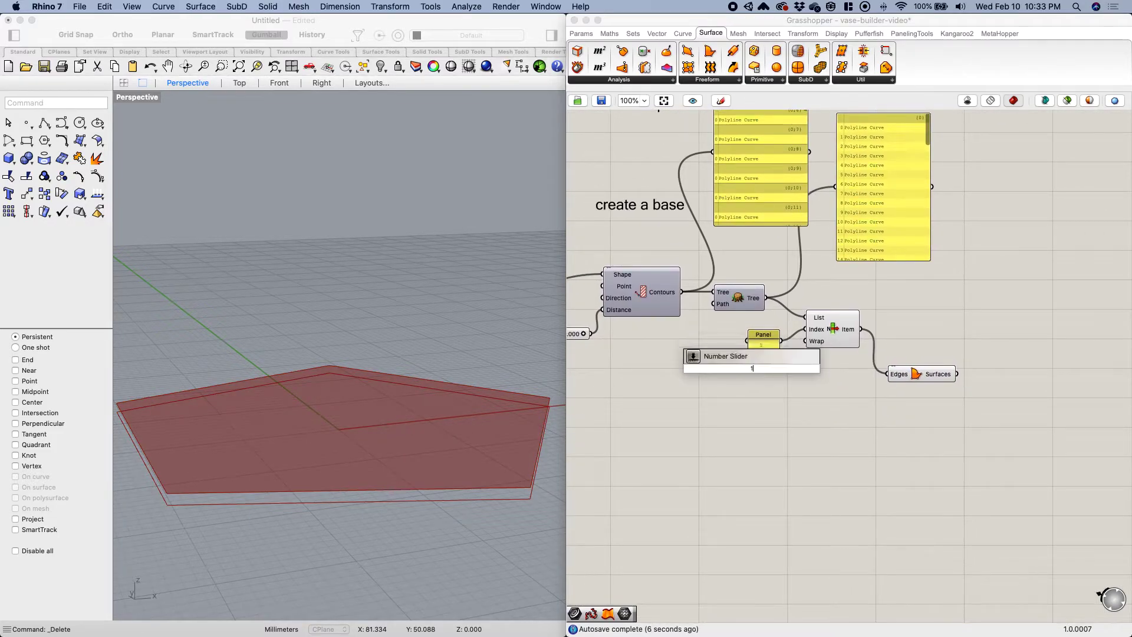
{"action": "key", "text": "Return"}
{"action": "left_click_drag", "start_coordinate": [729, 372], "coordinate": [673, 377]}
{"action": "left_click", "coordinate": [764, 346]}
{"action": "key", "text": "Delete"}
{"action": "left_click_drag", "start_coordinate": [755, 373], "coordinate": [805, 329]}
Place the number slider, at value 2, beside the List Item and tidy the List Item and Boundary Surfaces positions.
{"action": "left_click_drag", "start_coordinate": [656, 375], "coordinate": [698, 344]}
{"action": "left_click_drag", "start_coordinate": [826, 331], "coordinate": [832, 328]}
{"action": "left_click_drag", "start_coordinate": [920, 372], "coordinate": [933, 378]}
{"action": "left_click", "coordinate": [828, 412]}
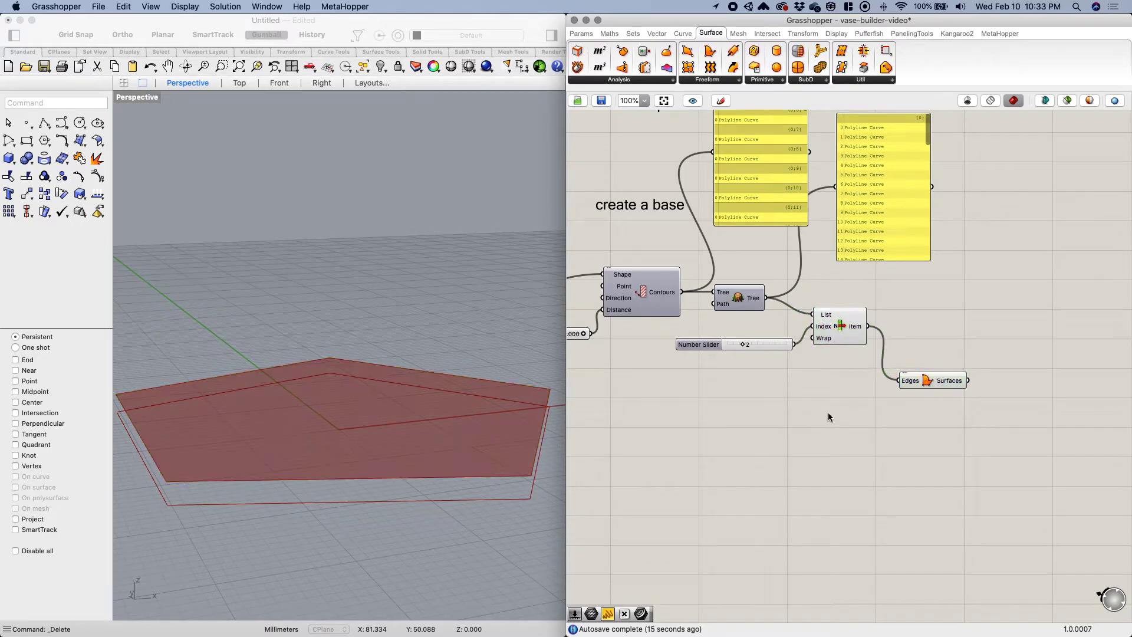
Hide the preview of the curve parameter below the Inside Surface loft.
{"action": "scroll", "coordinate": [833, 405], "scroll_direction": "down", "scroll_amount": 4}
{"action": "right_click_drag", "start_coordinate": [798, 402], "coordinate": [915, 358]}
{"action": "left_click", "coordinate": [702, 327]}
{"action": "right_click_drag", "start_coordinate": [708, 349], "coordinate": [819, 354]}
{"action": "middle_click", "coordinate": [800, 334]}
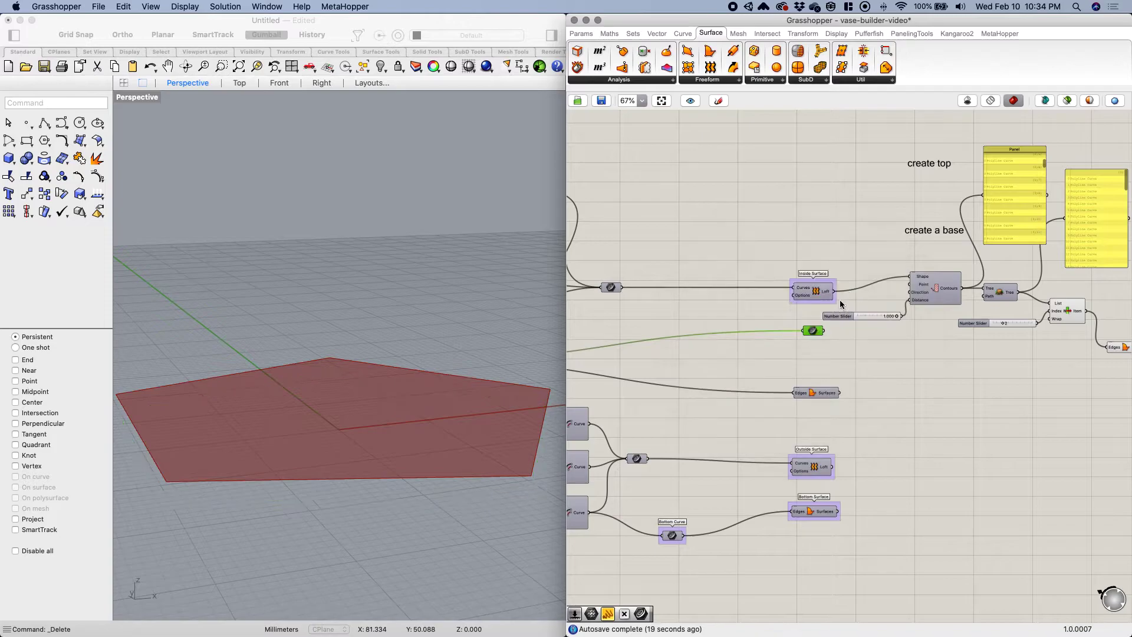
Turn on the previews of the curve parameters feeding the Inside Surface and Outside Surface lofts.
{"action": "right_click_drag", "start_coordinate": [615, 289], "coordinate": [695, 305]}
{"action": "middle_click", "coordinate": [695, 304]}
{"action": "left_click", "coordinate": [717, 294]}
{"action": "left_click", "coordinate": [717, 473]}
{"action": "middle_click", "coordinate": [746, 463]}
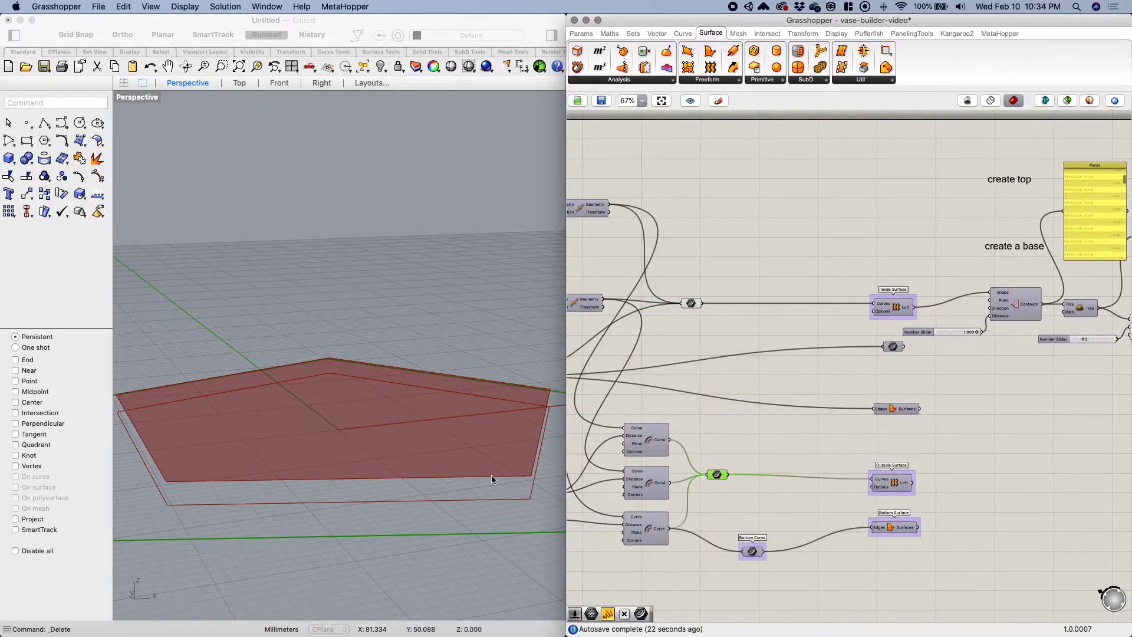
Turn on the Inside Surface loft's preview and examine its lower end against the base contour from several angles.
{"action": "left_click", "coordinate": [890, 307]}
{"action": "middle_click", "coordinate": [890, 307]}
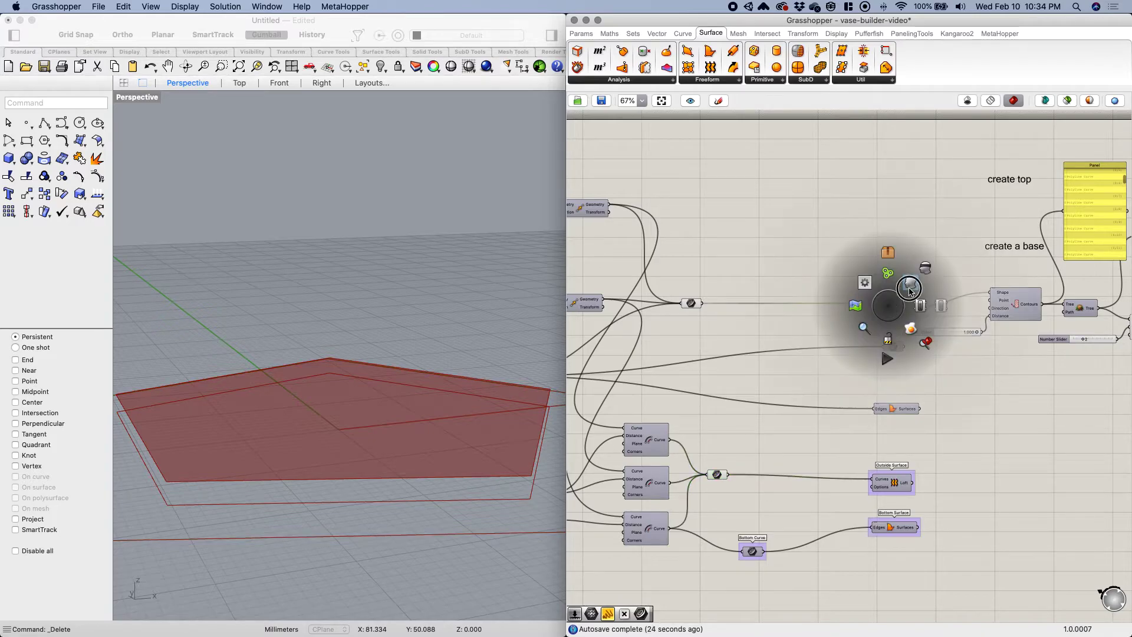
{"action": "left_click", "coordinate": [909, 289]}
{"action": "scroll", "coordinate": [464, 401], "scroll_direction": "down", "scroll_amount": 5}
{"action": "scroll", "coordinate": [394, 438], "scroll_direction": "up", "scroll_amount": 2}
{"action": "mouse_move", "coordinate": [388, 450]}
{"action": "right_mouse_down"}
{"action": "mouse_move", "coordinate": [398, 421]}
{"action": "mouse_move", "coordinate": [378, 446]}
{"action": "right_mouse_up"}
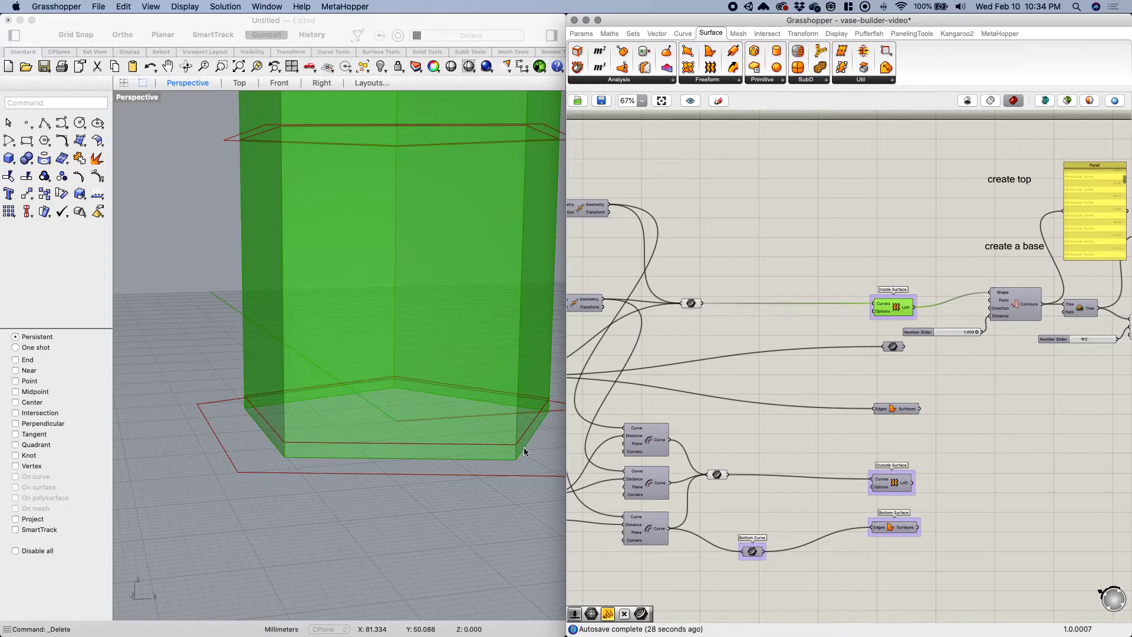
{"action": "scroll", "coordinate": [523, 449], "scroll_direction": "up", "scroll_amount": 2}
{"action": "mouse_move", "coordinate": [514, 461]}
{"action": "right_mouse_down"}
{"action": "mouse_move", "coordinate": [454, 442]}
{"action": "mouse_move", "coordinate": [496, 455]}
{"action": "right_mouse_up"}
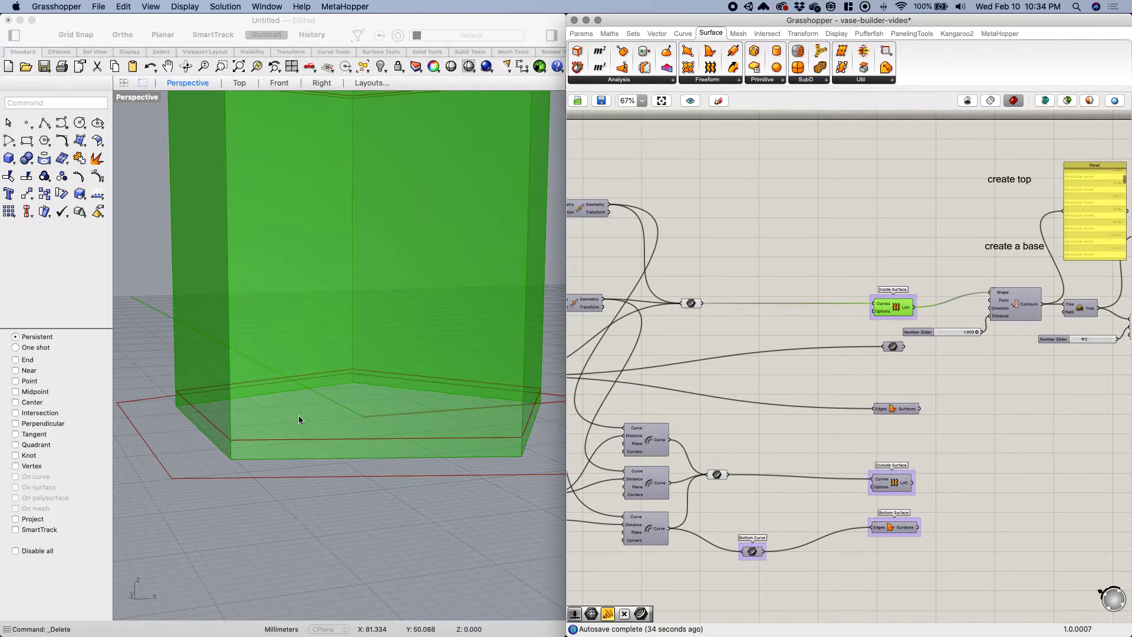
{"action": "right_click_drag", "start_coordinate": [309, 462], "coordinate": [238, 443]}
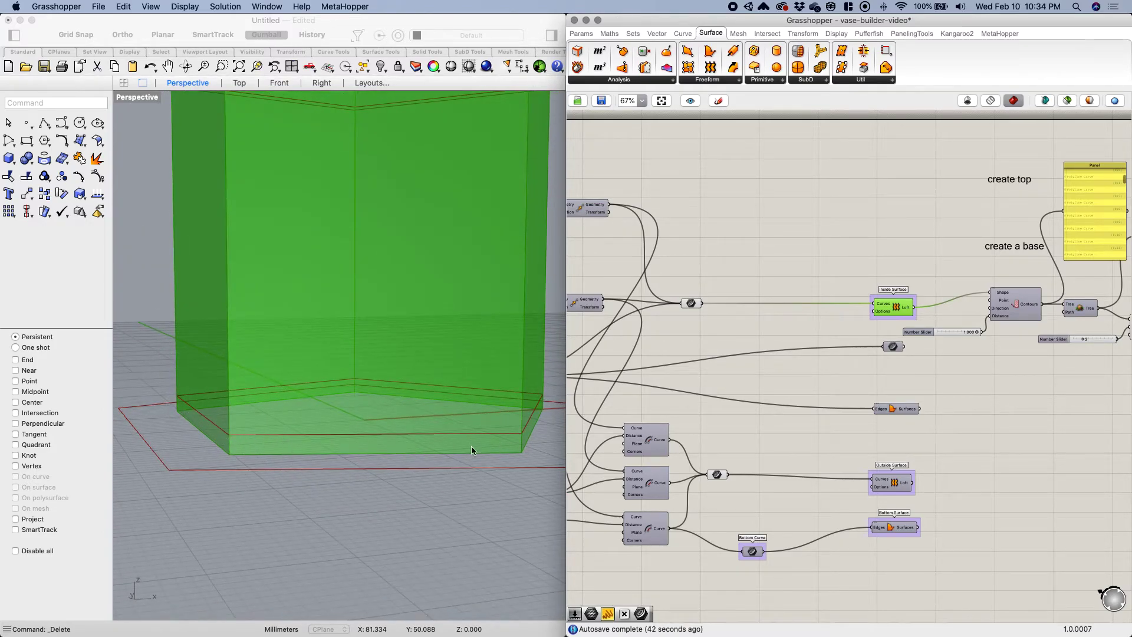
{"action": "right_click_drag", "start_coordinate": [450, 449], "coordinate": [357, 433]}
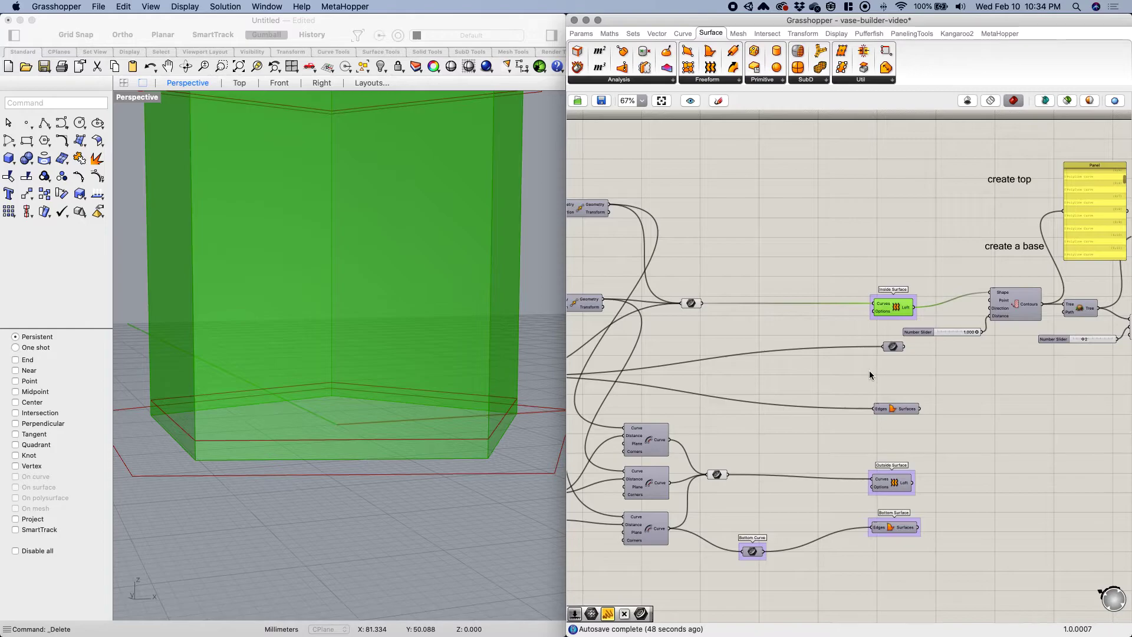
Save the definition and shift the contour-to-boundary-surface group with its panels and notes farther from the Inside Surface loft.
{"action": "right_click_drag", "start_coordinate": [870, 375], "coordinate": [659, 364]}
{"action": "key", "text": "super+s"}
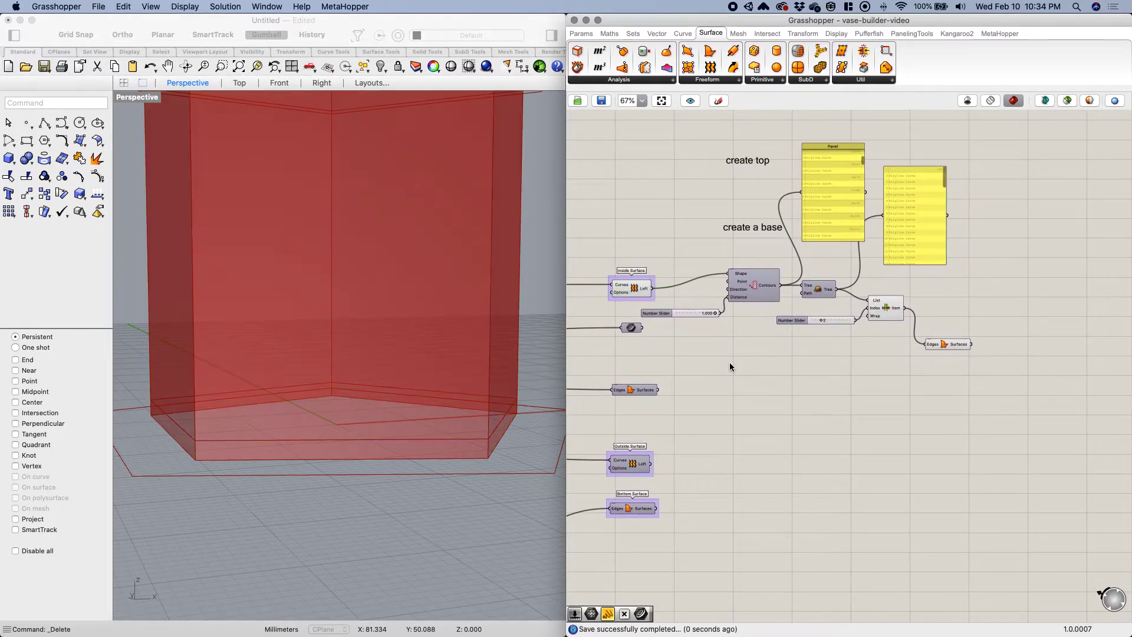
{"action": "scroll", "coordinate": [901, 382], "scroll_direction": "right", "scroll_amount": 2}
{"action": "left_click_drag", "start_coordinate": [974, 380], "coordinate": [660, 159]}
{"action": "left_click_drag", "start_coordinate": [795, 208], "coordinate": [848, 213]}
Move the "create top" note far below the components and shift the "create a base" note slightly away from the panels.
{"action": "left_click", "coordinate": [722, 189]}
{"action": "left_click_drag", "start_coordinate": [761, 162], "coordinate": [762, 589]}
{"action": "left_click", "coordinate": [767, 232]}
{"action": "left_click_drag", "start_coordinate": [767, 231], "coordinate": [746, 234]}
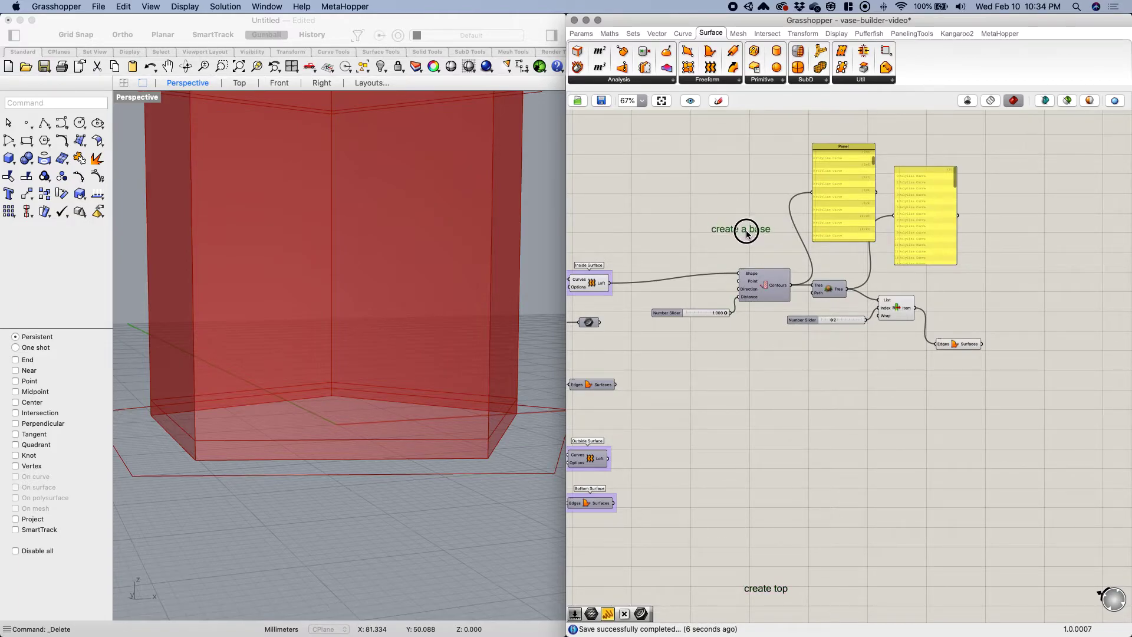
Add a Split Brep component below and beyond the new Boundary Surfaces component.
{"action": "right_click_drag", "start_coordinate": [751, 348], "coordinate": [693, 328]}
{"action": "left_click_drag", "start_coordinate": [901, 322], "coordinate": [901, 314]}
{"action": "key", "text": "super+Tab"}
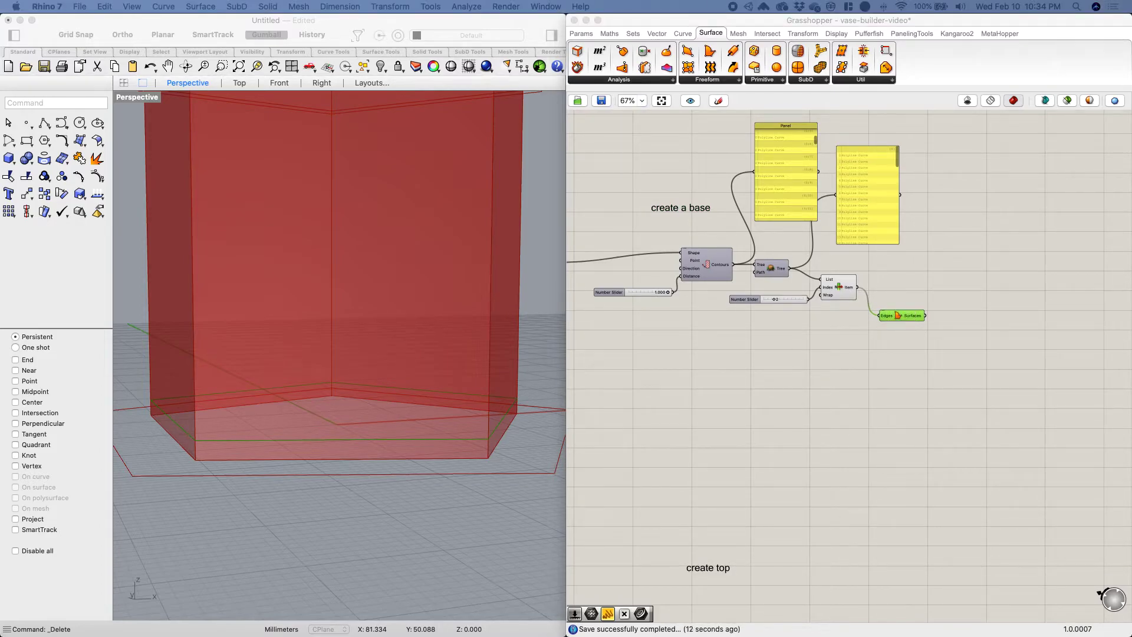
{"action": "right_click_drag", "start_coordinate": [938, 385], "coordinate": [821, 346]}
{"action": "double_click", "coordinate": [854, 342]}
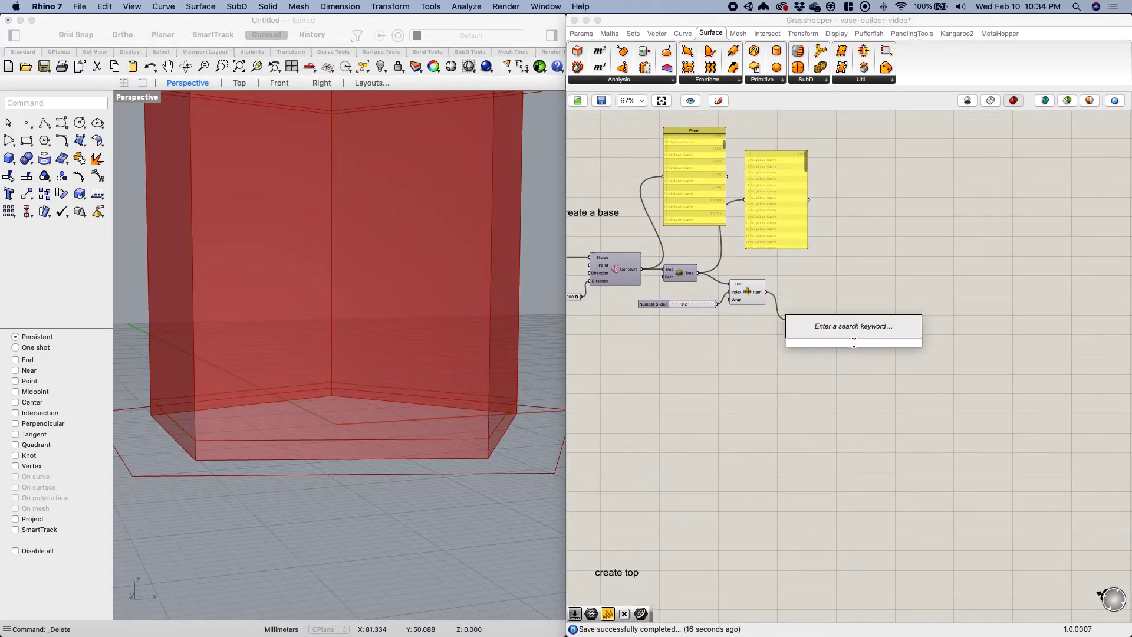
{"action": "type", "text": "split"}
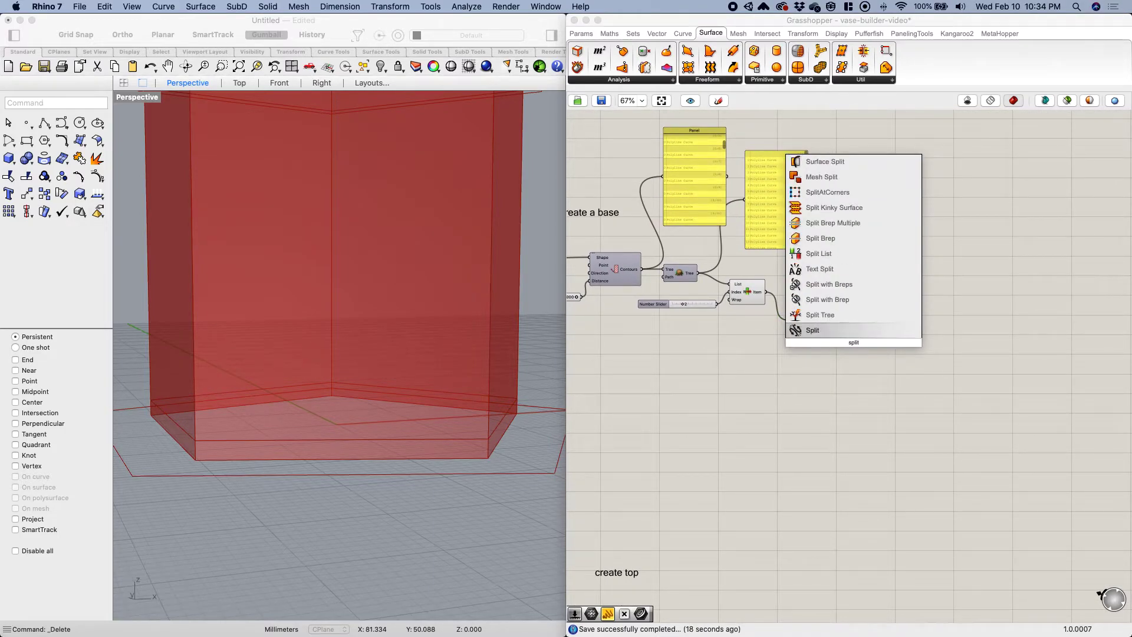
{"action": "left_click", "coordinate": [812, 239]}
{"action": "left_click", "coordinate": [864, 349]}
{"action": "scroll", "coordinate": [864, 349], "scroll_direction": "up", "scroll_amount": 4}
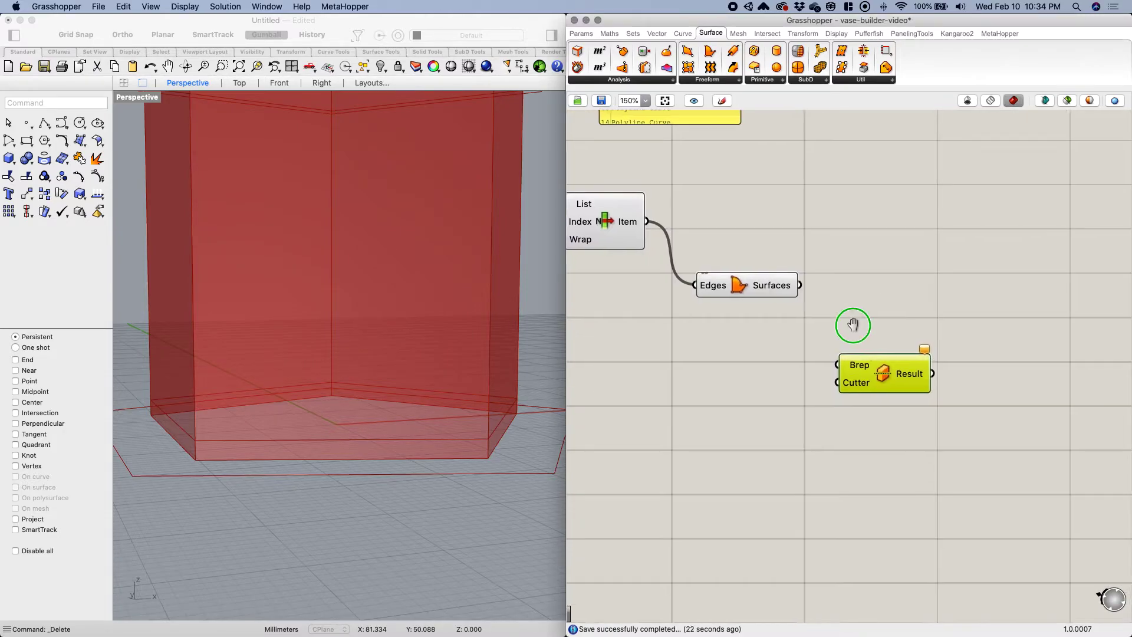
{"action": "left_click_drag", "start_coordinate": [878, 372], "coordinate": [865, 372]}
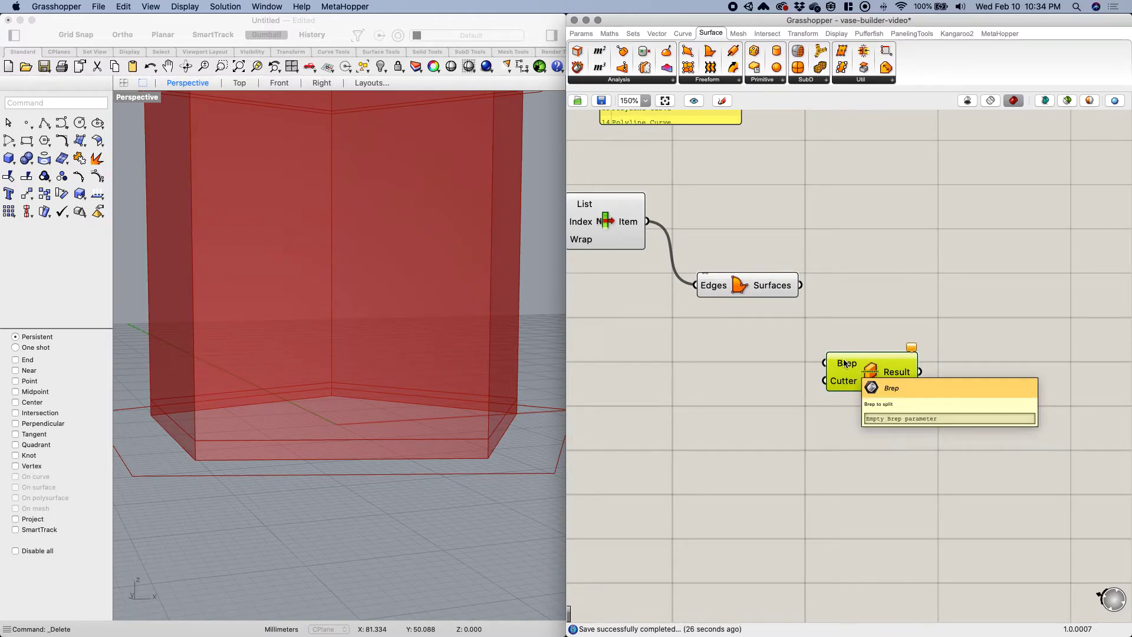
Wire the Inside Surface loft's output into the Brep input of Split Brep.
{"action": "right_click_drag", "start_coordinate": [796, 323], "coordinate": [822, 326]}
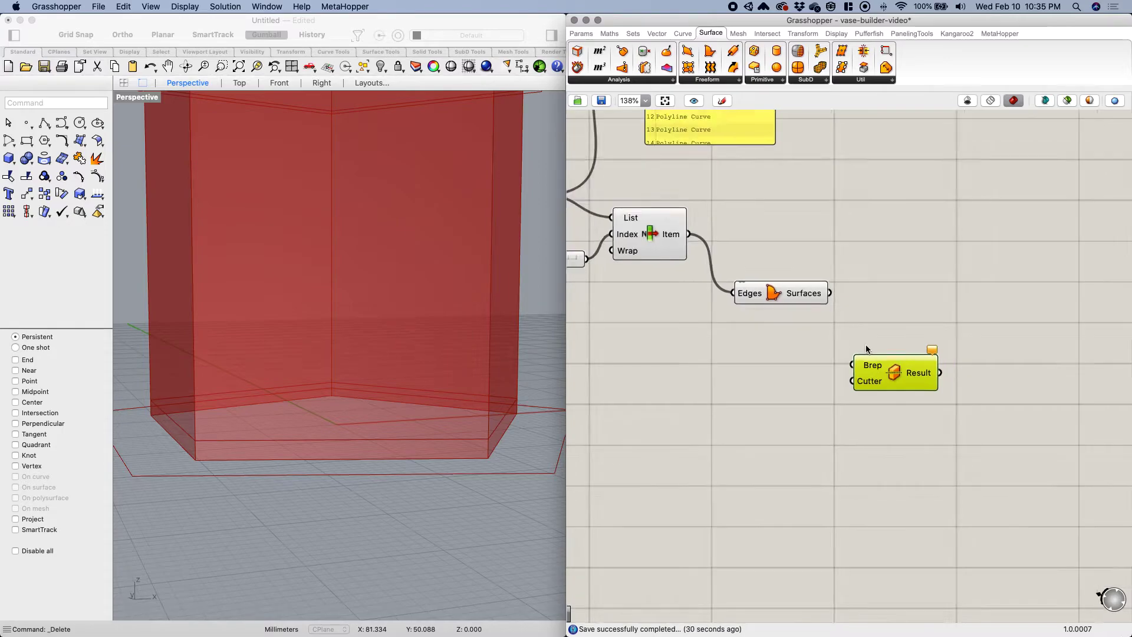
{"action": "scroll", "coordinate": [865, 344], "scroll_direction": "down", "scroll_amount": 5}
{"action": "right_click_drag", "start_coordinate": [803, 347], "coordinate": [941, 332]}
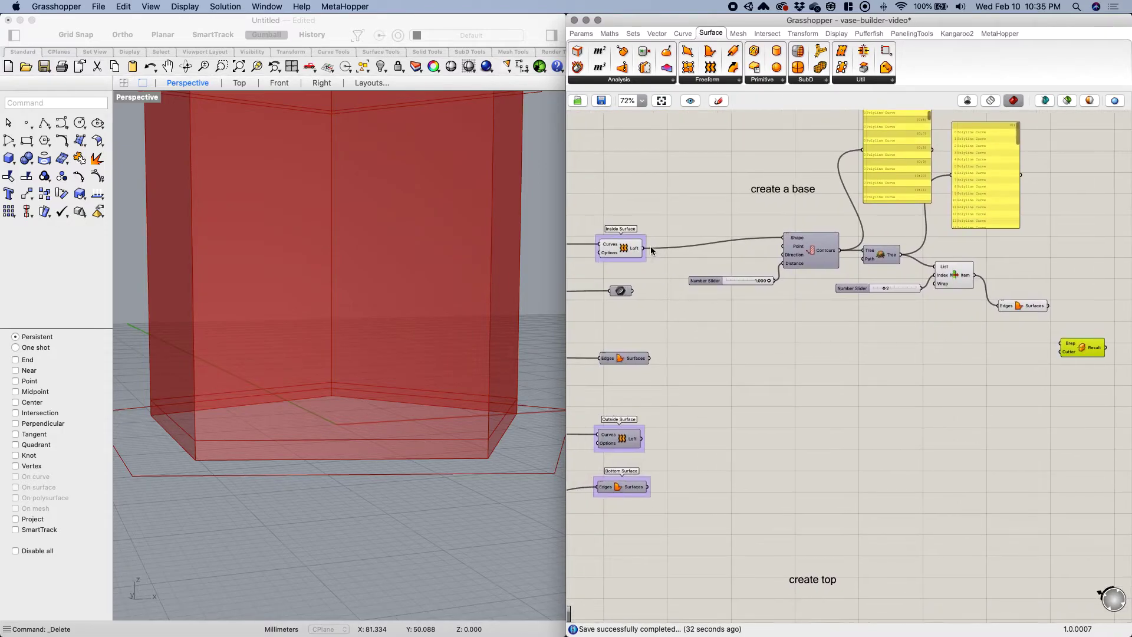
{"action": "left_click", "coordinate": [635, 248]}
{"action": "left_click_drag", "start_coordinate": [643, 248], "coordinate": [1060, 343]}
Hide the preview of the Inside Surface loft.
{"action": "right_click_drag", "start_coordinate": [966, 373], "coordinate": [863, 370]}
{"action": "right_click_drag", "start_coordinate": [599, 305], "coordinate": [667, 305]}
{"action": "middle_click", "coordinate": [583, 247]}
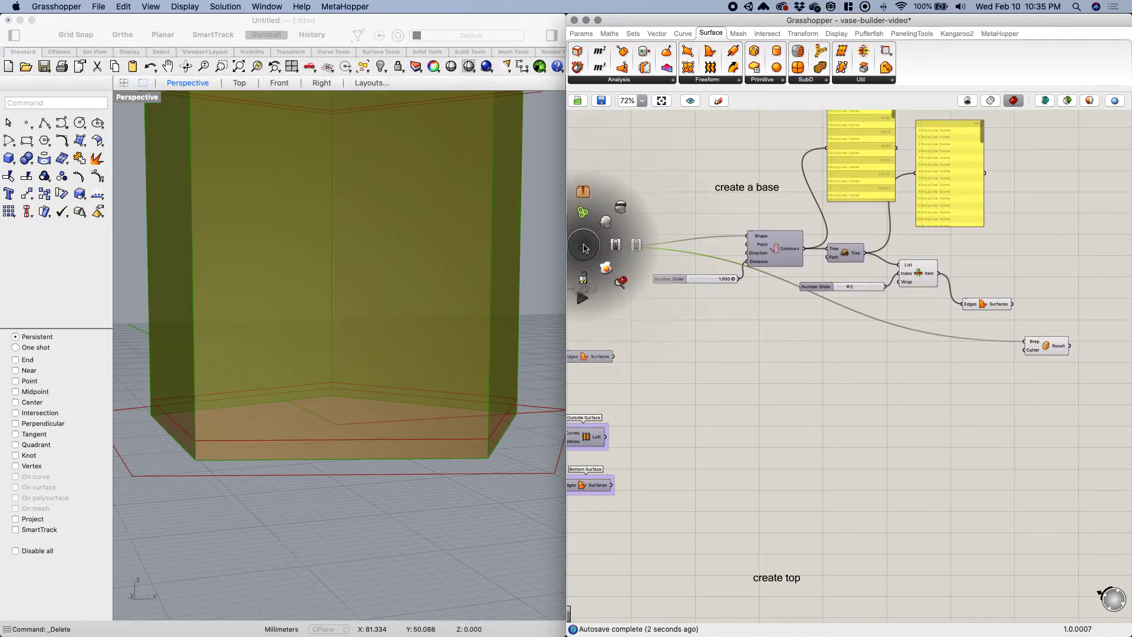
{"action": "left_click", "coordinate": [621, 209]}
{"action": "right_click_drag", "start_coordinate": [704, 336], "coordinate": [568, 341]}
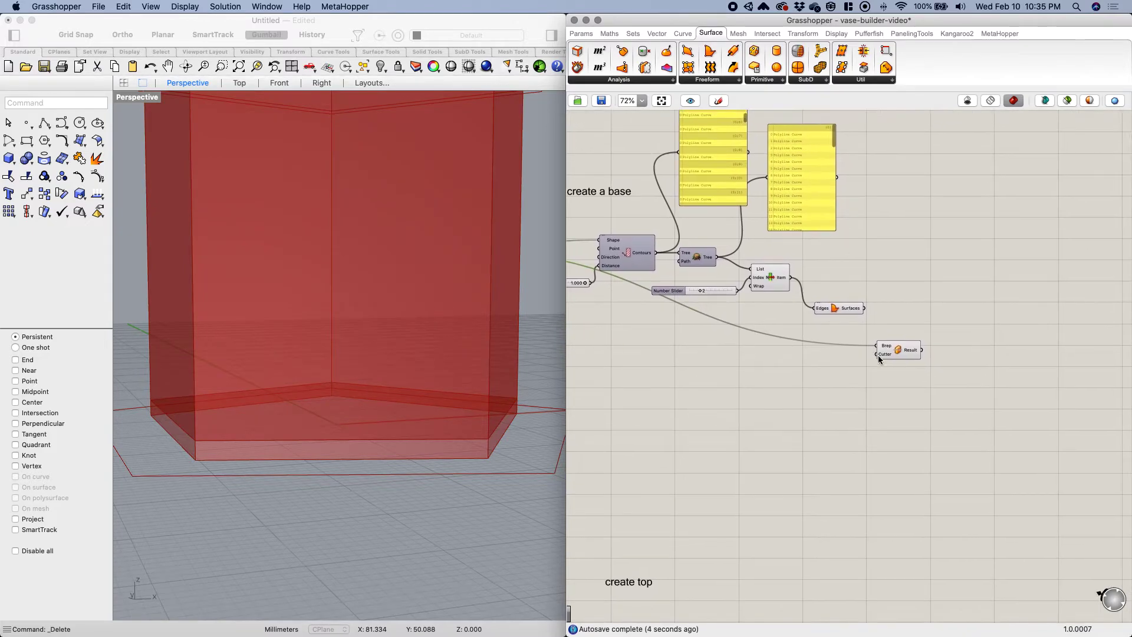
Hide the preview of the List Item component and select the Boundary Surfaces component to check its surface.
{"action": "right_click_drag", "start_coordinate": [725, 366], "coordinate": [728, 368]}
{"action": "left_click", "coordinate": [842, 310]}
{"action": "left_click", "coordinate": [773, 281]}
{"action": "middle_click", "coordinate": [773, 281]}
{"action": "left_click", "coordinate": [807, 241]}
{"action": "left_click", "coordinate": [836, 308]}
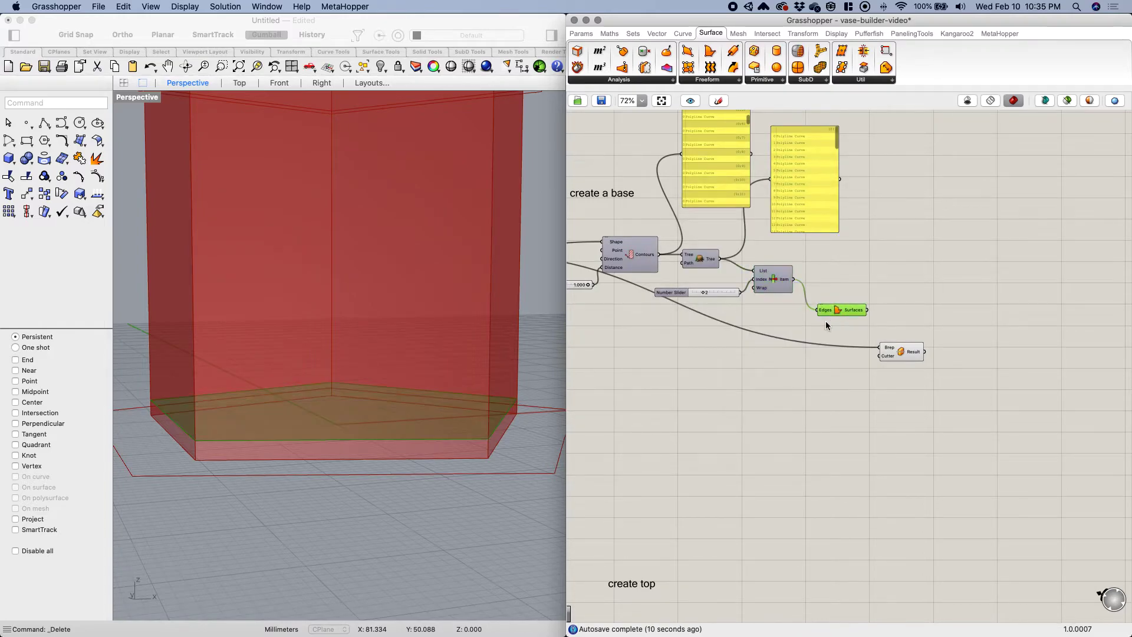
Examine the curve parameter feeding the Inside Surface loft and trace the wiring back to Split Brep.
{"action": "right_click_drag", "start_coordinate": [743, 351], "coordinate": [940, 343]}
{"action": "right_click_drag", "start_coordinate": [781, 327], "coordinate": [892, 339]}
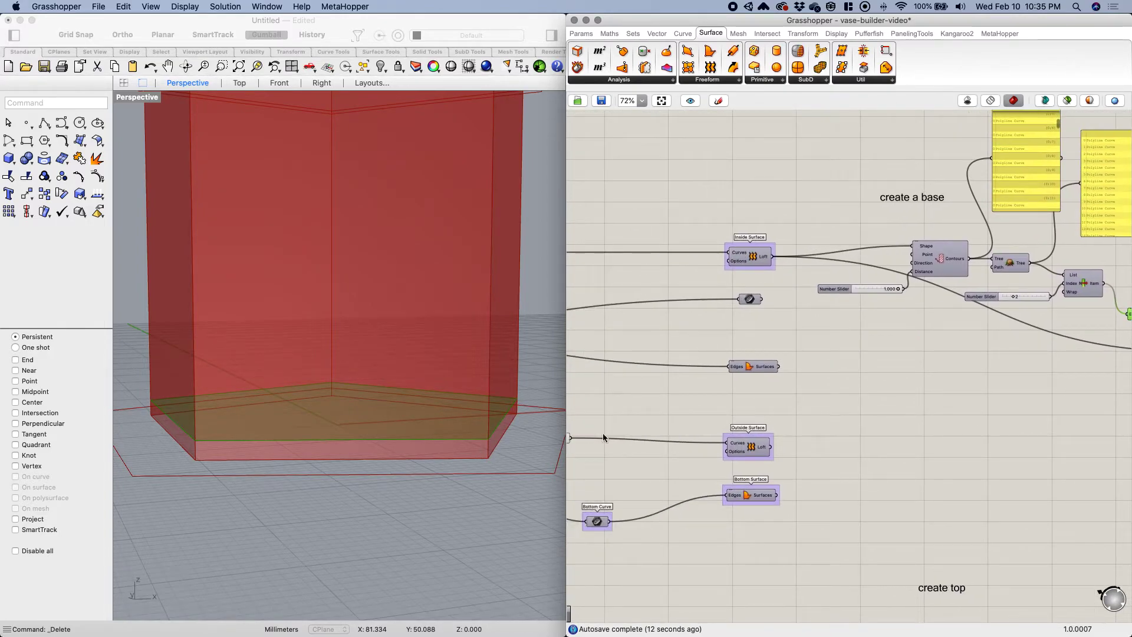
{"action": "right_click_drag", "start_coordinate": [778, 327], "coordinate": [1006, 338]}
{"action": "right_click_drag", "start_coordinate": [735, 303], "coordinate": [756, 305]}
{"action": "left_click", "coordinate": [778, 265]}
{"action": "right_click_drag", "start_coordinate": [827, 294], "coordinate": [613, 294]}
{"action": "left_click", "coordinate": [875, 323]}
{"action": "right_click_drag", "start_coordinate": [941, 336], "coordinate": [598, 335]}
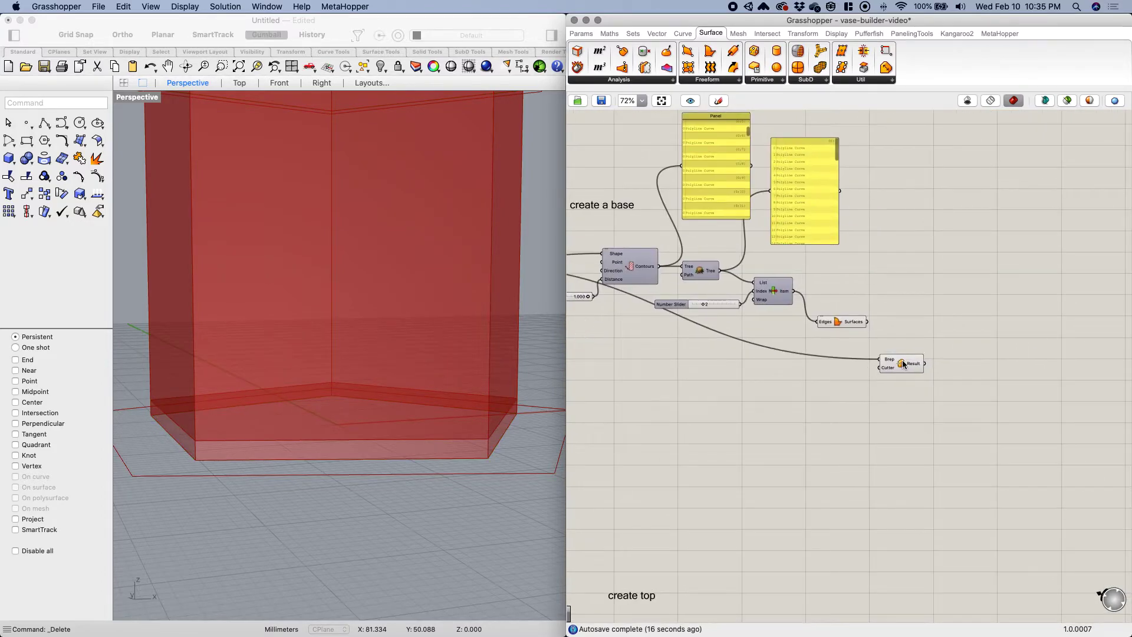
Wire the Boundary Surfaces output into the Cutter input of Split Brep.
{"action": "scroll", "coordinate": [903, 363], "scroll_direction": "up", "scroll_amount": 2}
{"action": "left_click", "coordinate": [899, 364]}
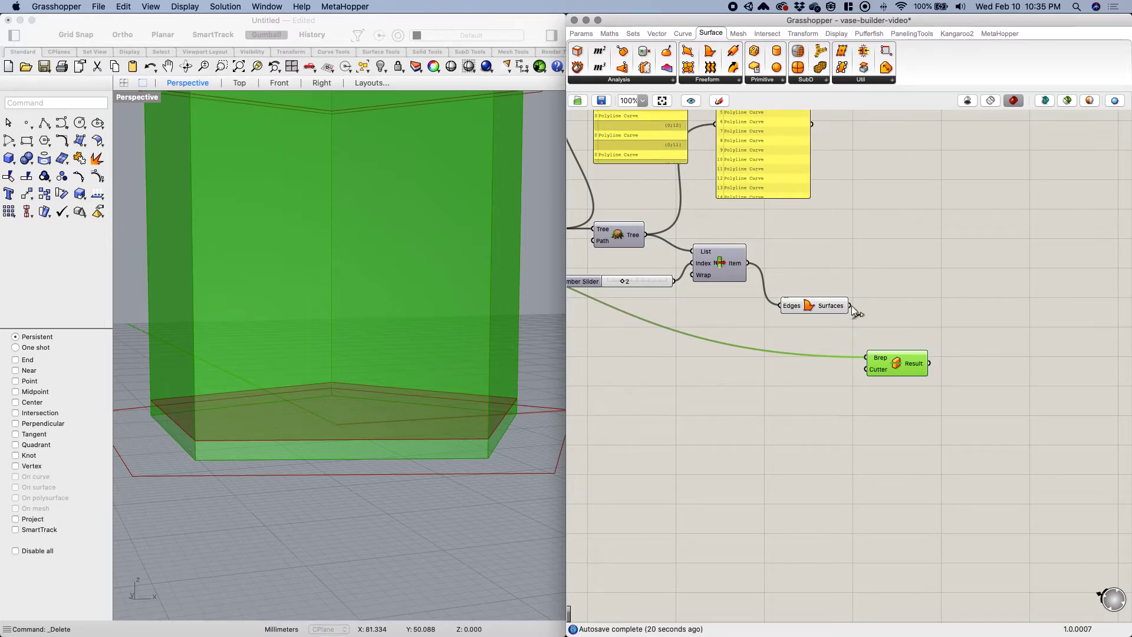
{"action": "left_click_drag", "start_coordinate": [851, 305], "coordinate": [867, 369]}
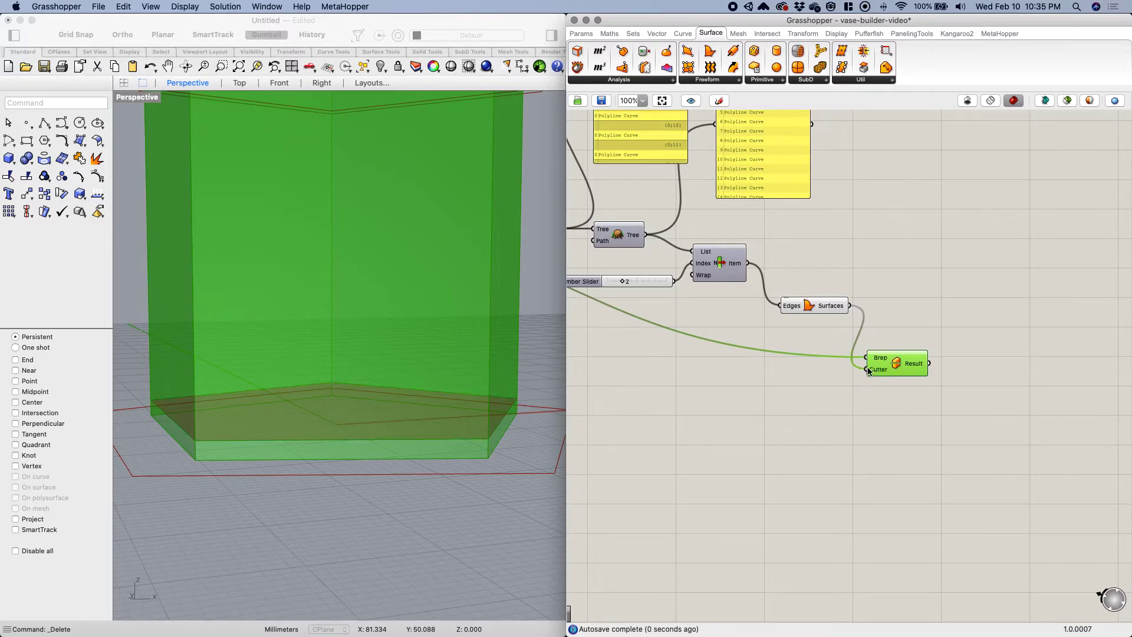
Hide the preview of the Boundary Surfaces component wired to Split Brep.
{"action": "left_click", "coordinate": [824, 313]}
{"action": "middle_click", "coordinate": [821, 309]}
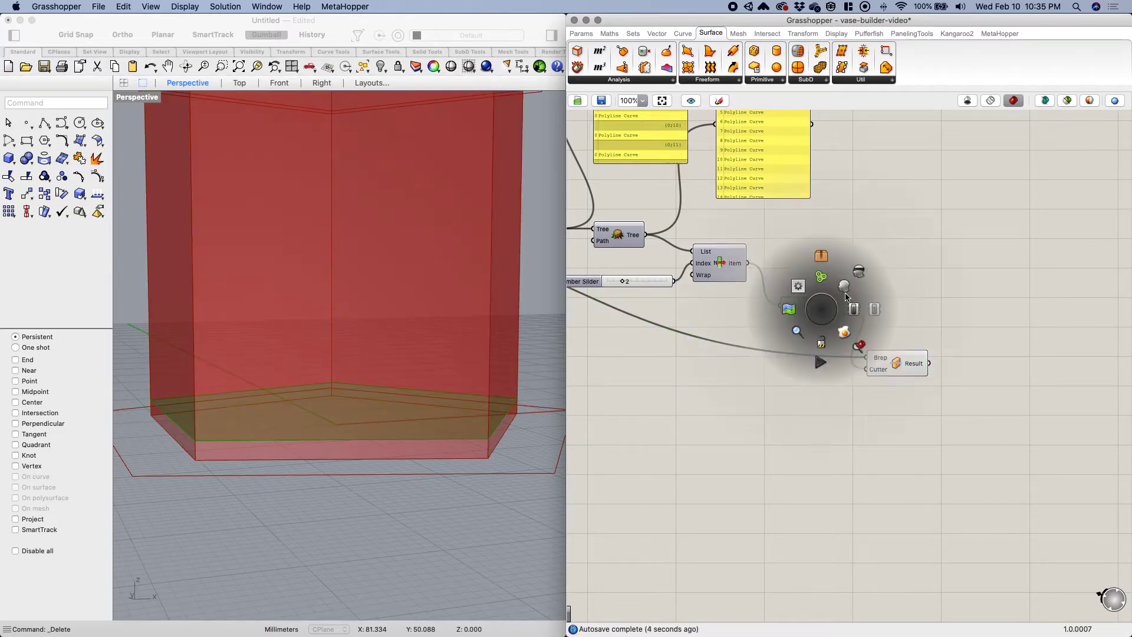
{"action": "left_click", "coordinate": [856, 277]}
{"action": "left_click", "coordinate": [820, 379]}
Examine the Split Brep's result in the viewport and nudge the component slightly closer to the Boundary Surfaces.
{"action": "left_click", "coordinate": [910, 365]}
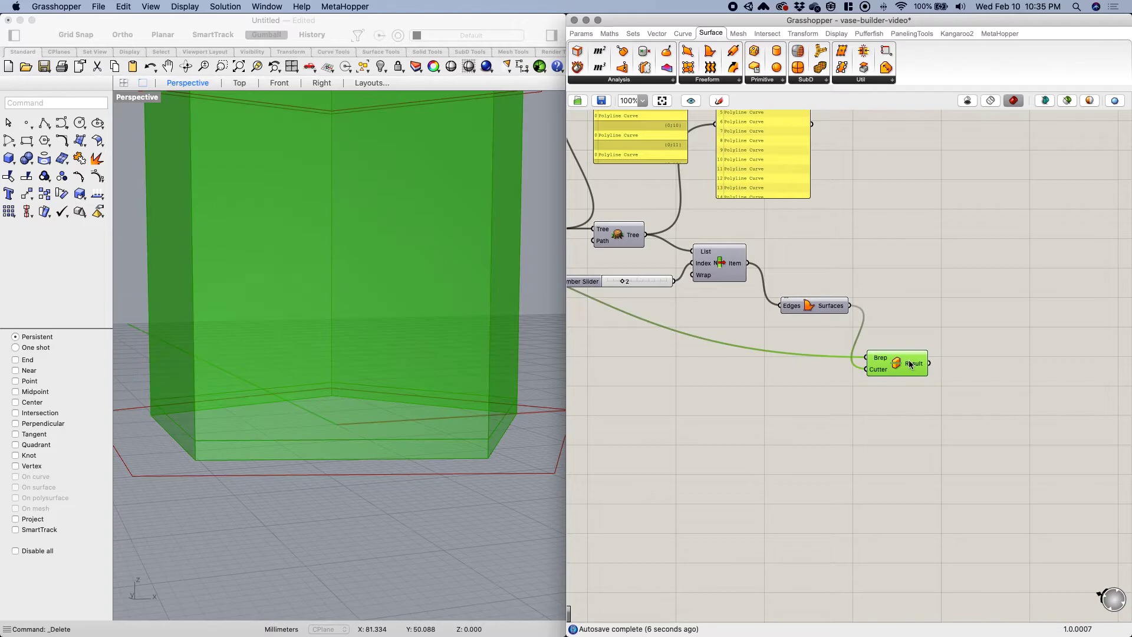
{"action": "mouse_move", "coordinate": [922, 367]}
{"action": "left_click", "coordinate": [794, 406]}
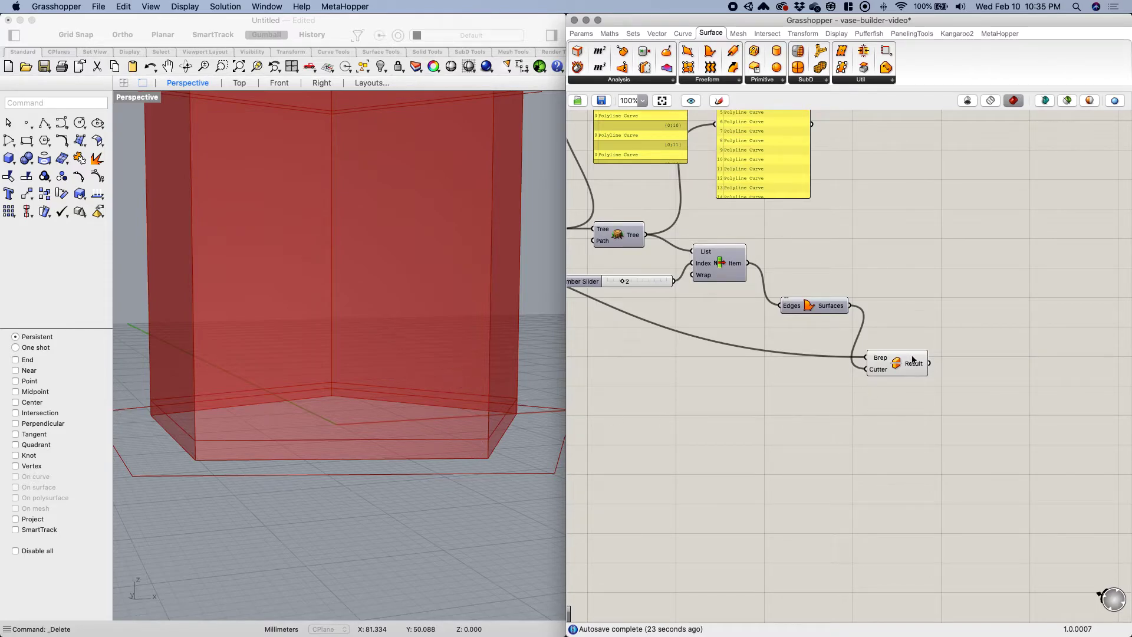
{"action": "right_click_drag", "start_coordinate": [831, 435], "coordinate": [725, 446]}
{"action": "left_click_drag", "start_coordinate": [796, 381], "coordinate": [795, 372]}
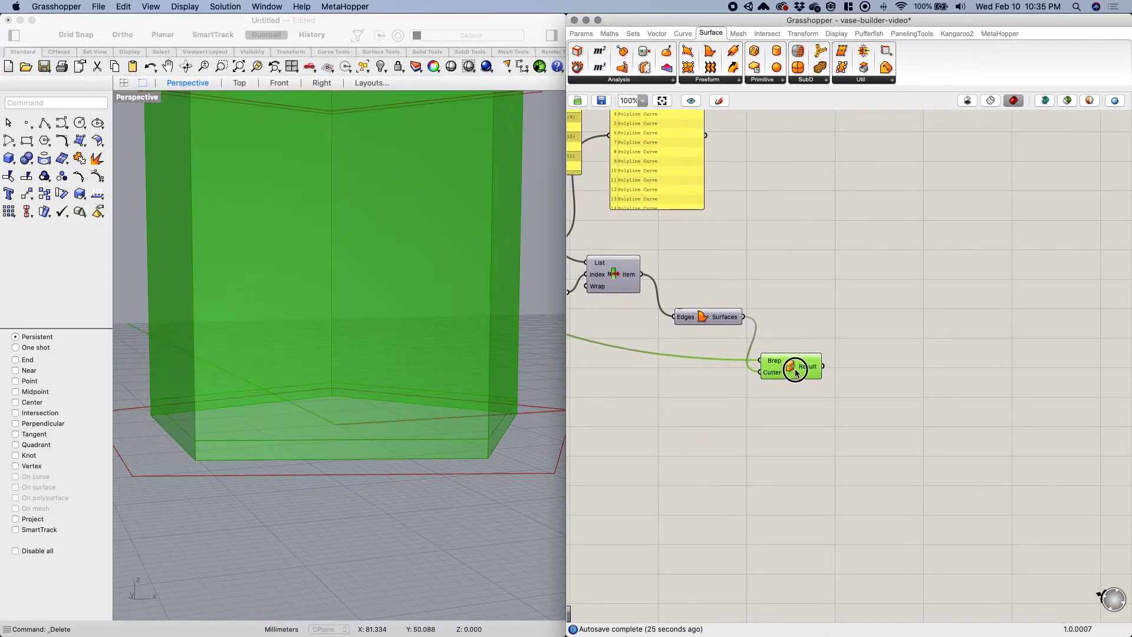
{"action": "scroll", "coordinate": [526, 386], "scroll_direction": "left", "scroll_amount": 3}
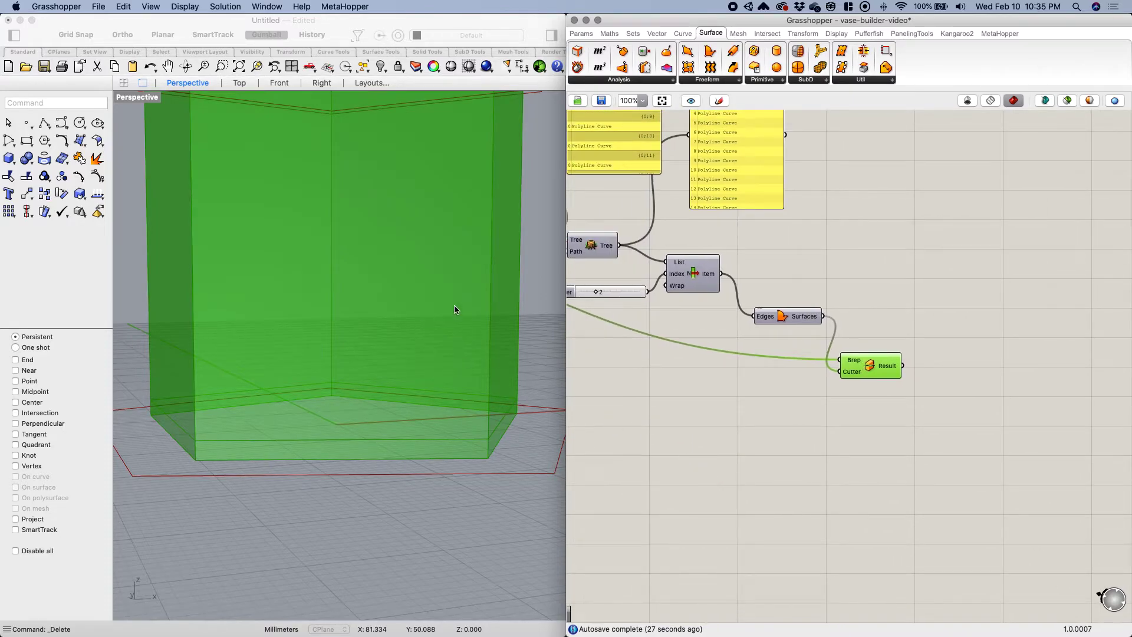
{"action": "scroll", "coordinate": [629, 415], "scroll_direction": "right", "scroll_amount": 6}
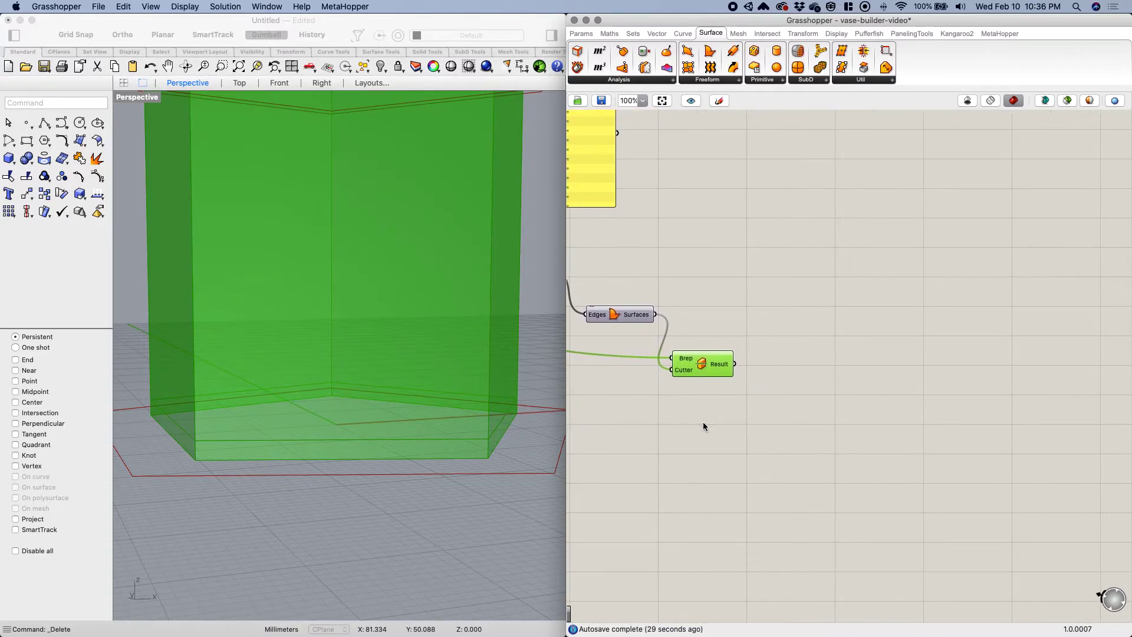
{"action": "left_click", "coordinate": [719, 427]}
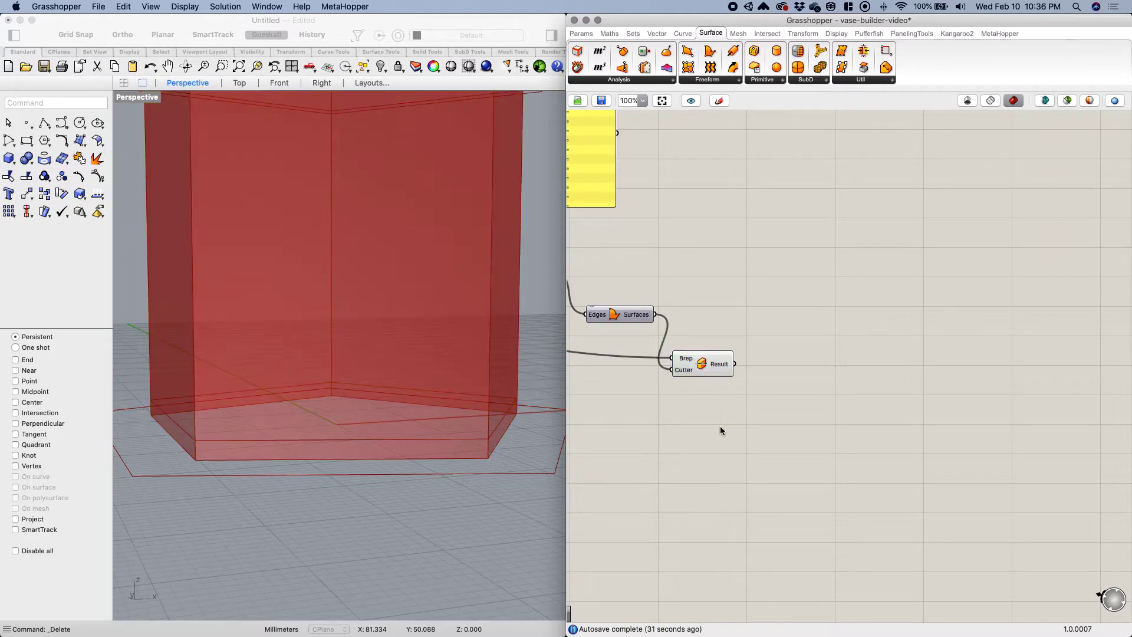
Add a List Item component beside Split Brep and wire the Result output into its List input.
{"action": "scroll", "coordinate": [725, 413], "scroll_direction": "left", "scroll_amount": 6}
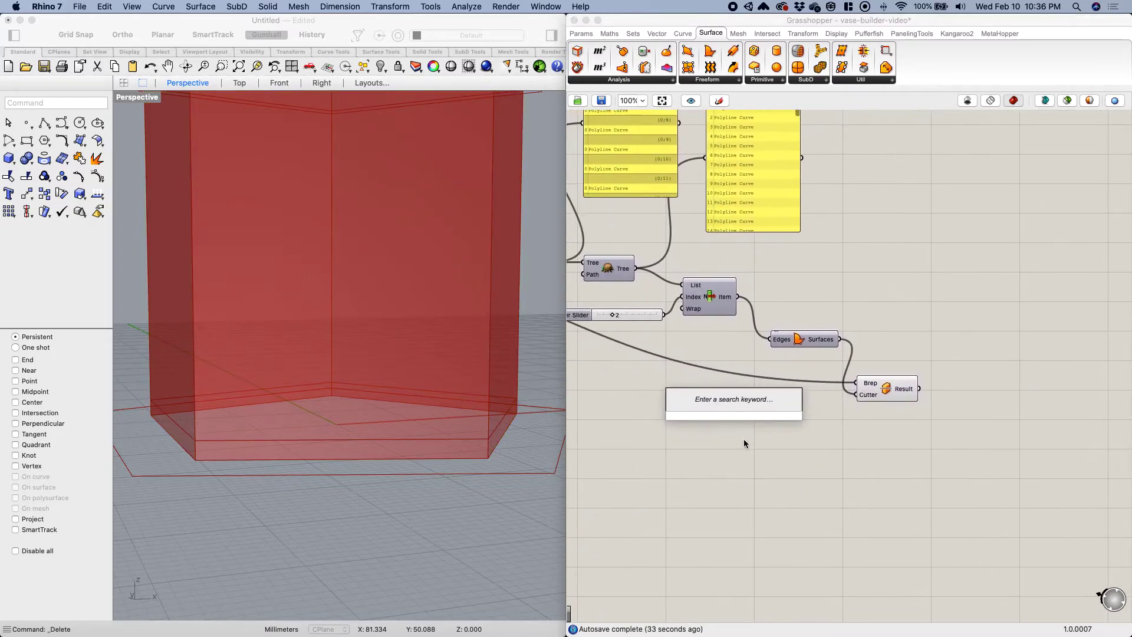
{"action": "left_click_drag", "start_coordinate": [721, 342], "coordinate": [645, 296]}
{"action": "left_click", "coordinate": [800, 415]}
{"action": "right_click_drag", "start_coordinate": [867, 430], "coordinate": [676, 435]}
{"action": "double_click", "coordinate": [758, 443]}
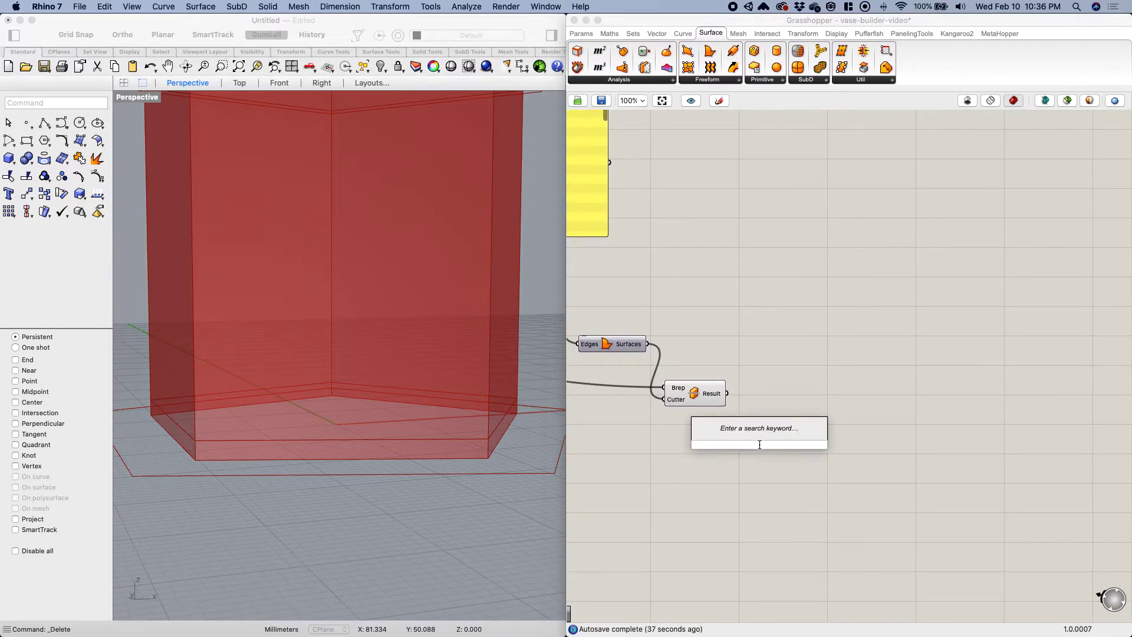
{"action": "type", "text": "list"}
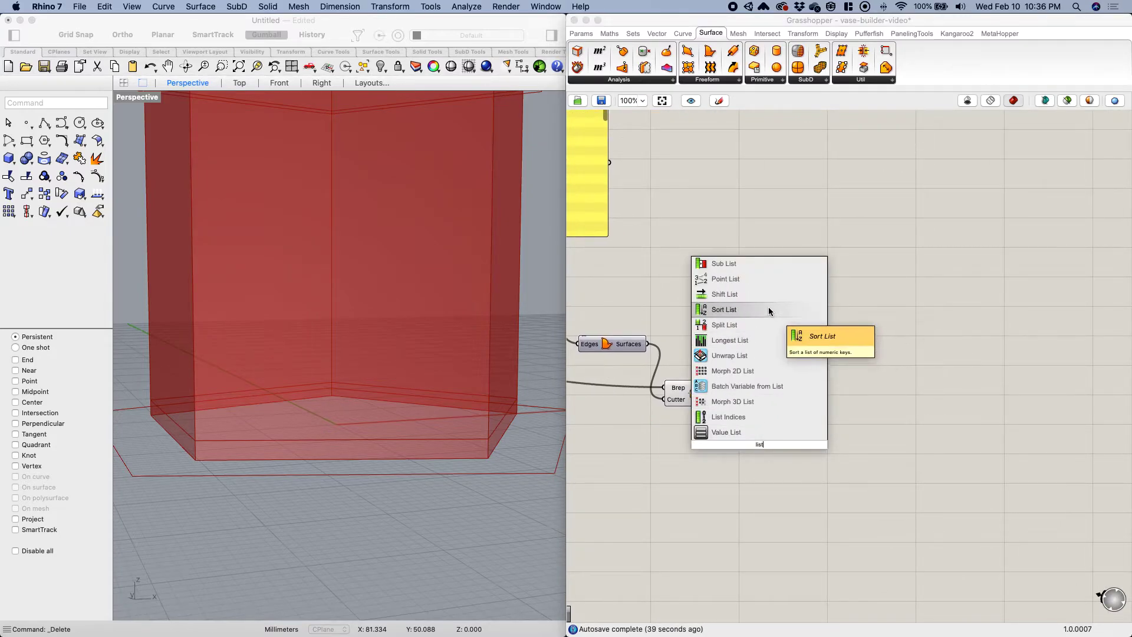
{"action": "type", "text": " item"}
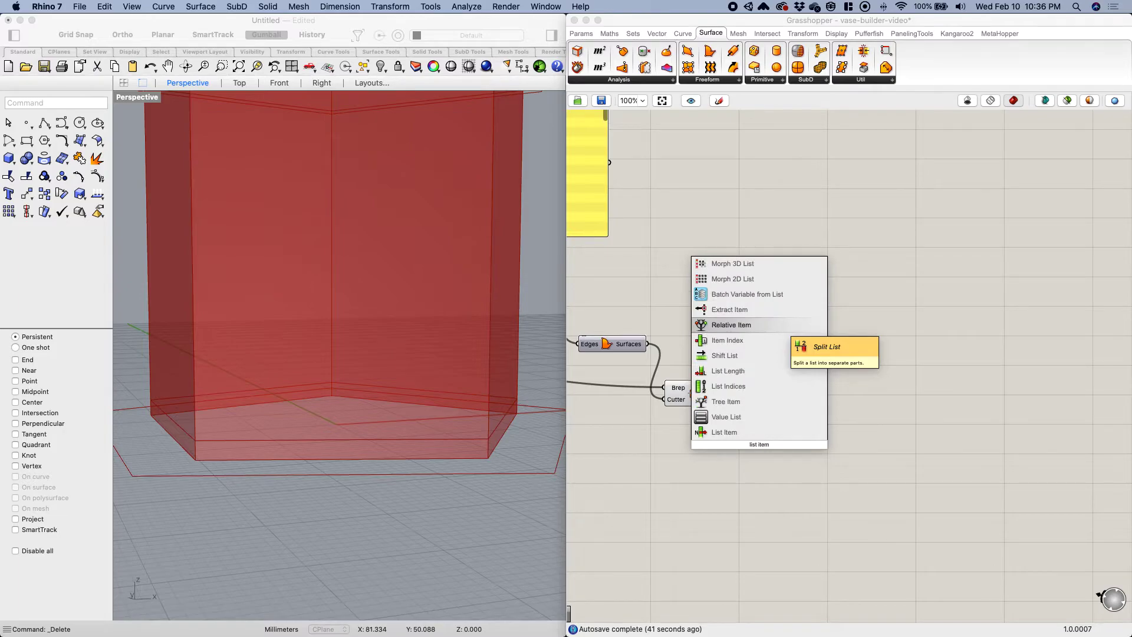
{"action": "left_click", "coordinate": [740, 435]}
{"action": "left_click_drag", "start_coordinate": [728, 392], "coordinate": [783, 432]}
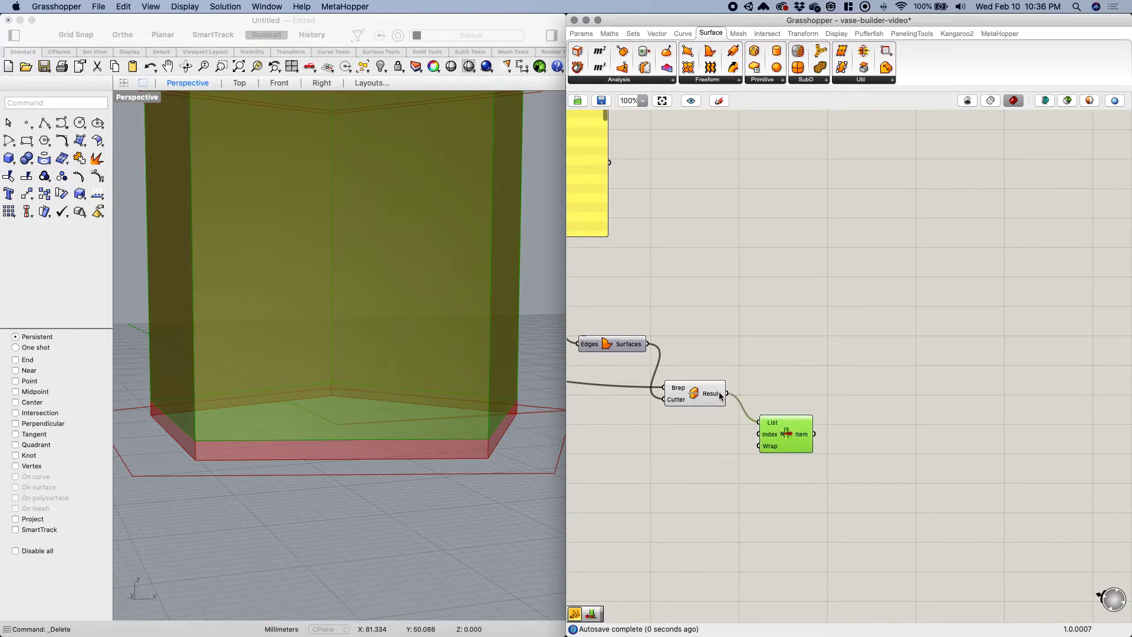
Compare the Split Brep result with the piece List Item picks, and check the value set on the Index input.
{"action": "mouse_move", "coordinate": [719, 396]}
{"action": "left_click", "coordinate": [784, 376]}
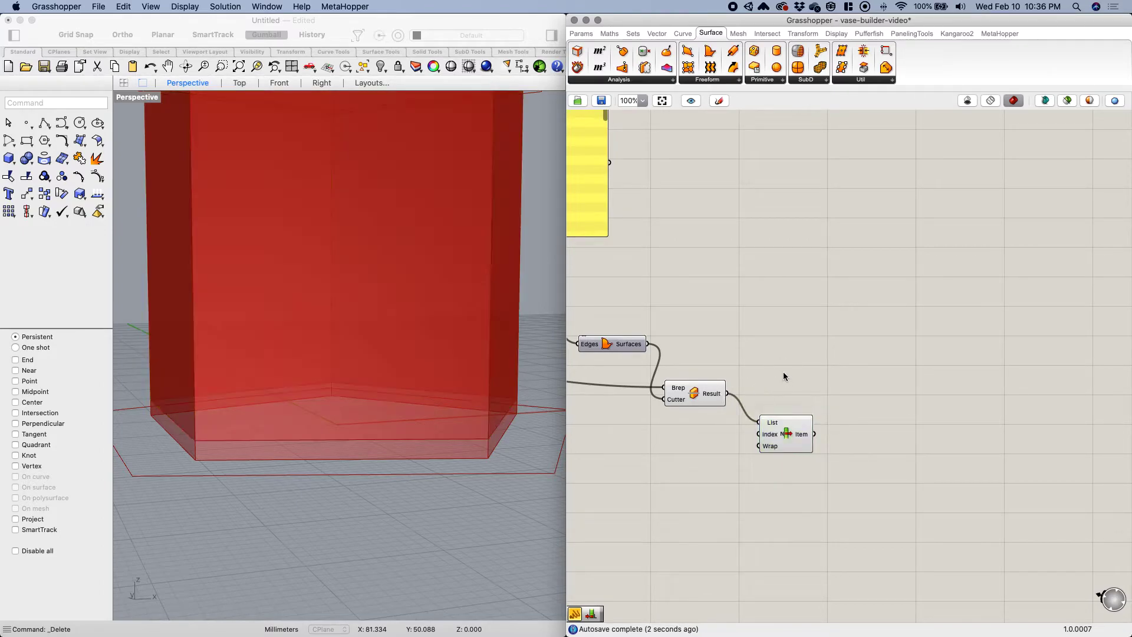
{"action": "mouse_move", "coordinate": [774, 435]}
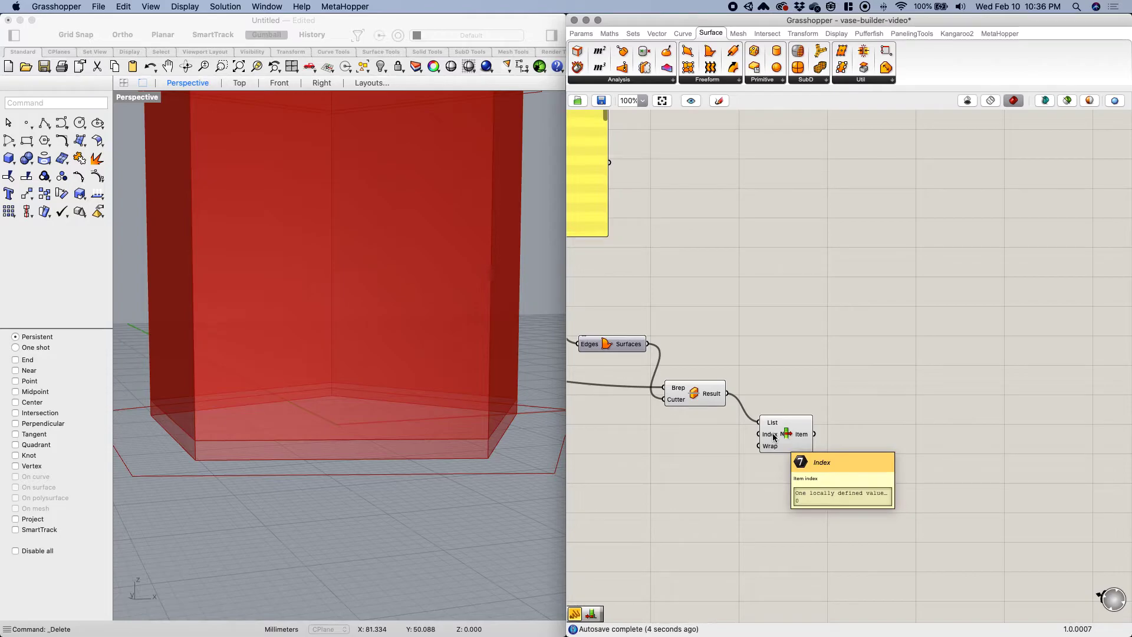
{"action": "right_click_drag", "start_coordinate": [600, 444], "coordinate": [609, 435]}
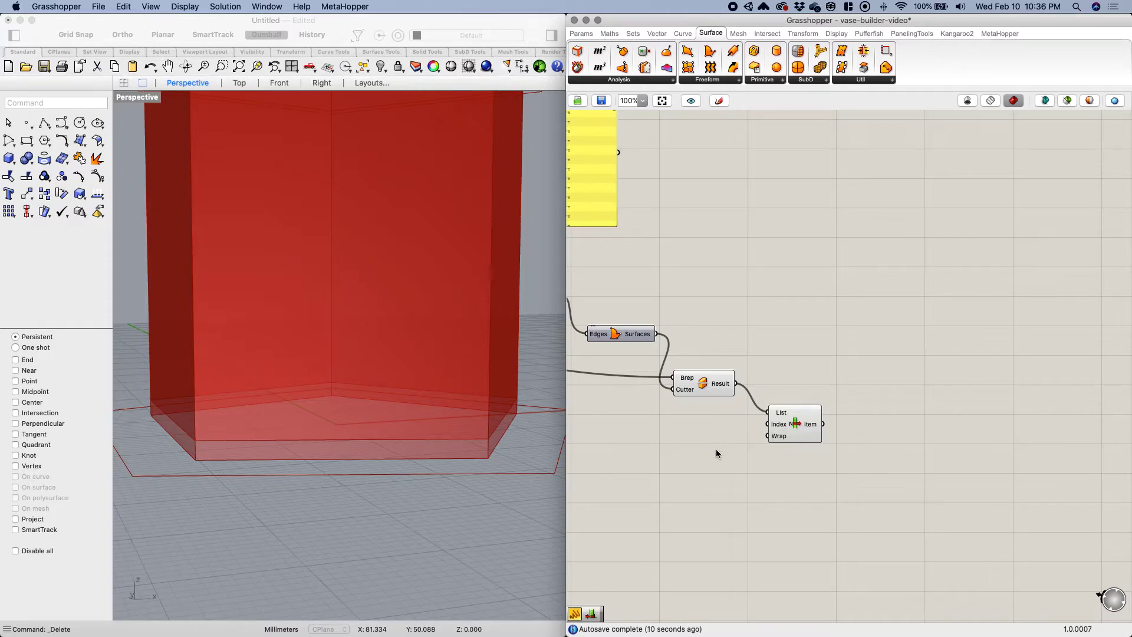
{"action": "left_click", "coordinate": [712, 390]}
{"action": "left_click", "coordinate": [797, 423]}
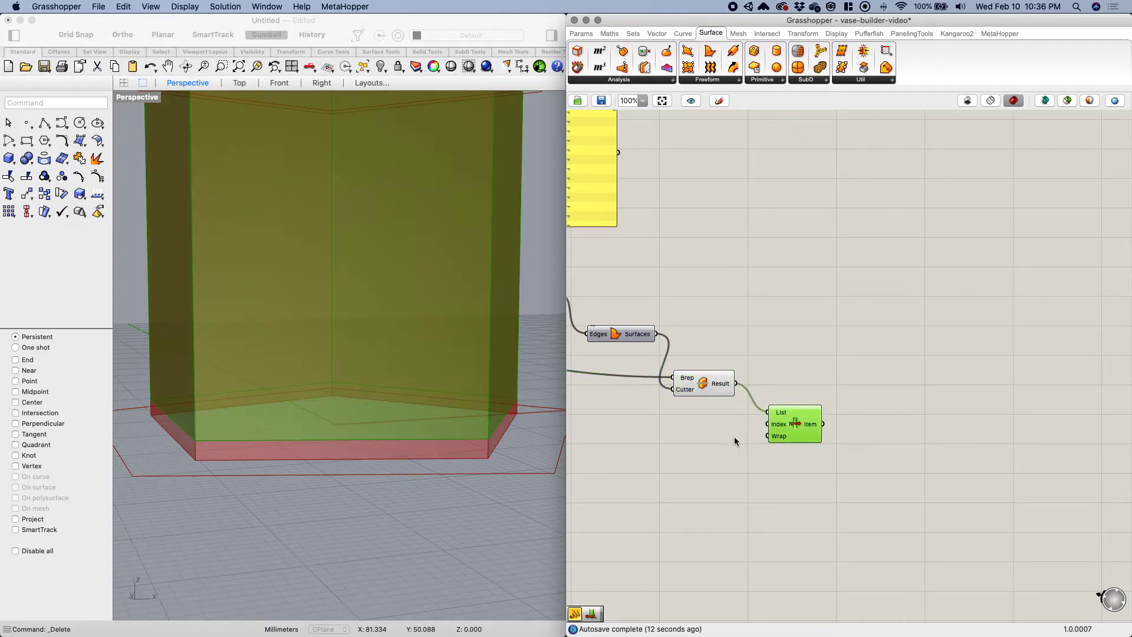
{"action": "double_click", "coordinate": [725, 432]}
{"action": "left_click", "coordinate": [784, 386]}
Hide the preview of the Split Brep component.
{"action": "left_click", "coordinate": [703, 383]}
{"action": "middle_click", "coordinate": [707, 391]}
{"action": "left_click", "coordinate": [791, 352]}
Examine in the viewport which split piece the List Item component outputs and where its lower edge ends.
{"action": "left_click", "coordinate": [720, 379]}
{"action": "left_click", "coordinate": [791, 419]}
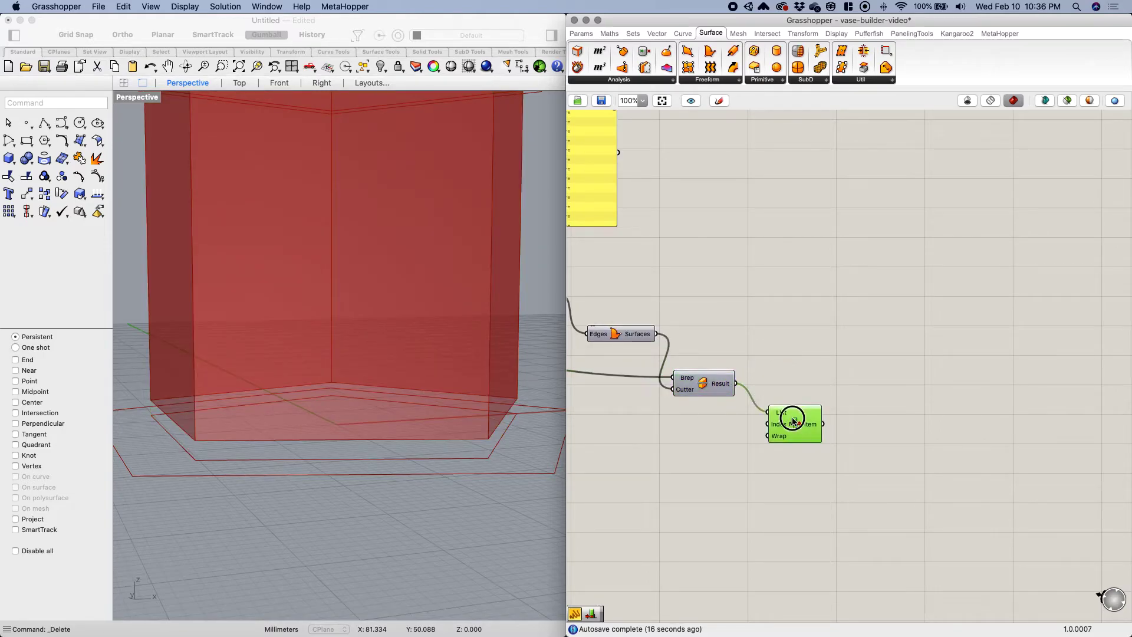
{"action": "left_click", "coordinate": [781, 393]}
{"action": "mouse_move", "coordinate": [782, 416]}
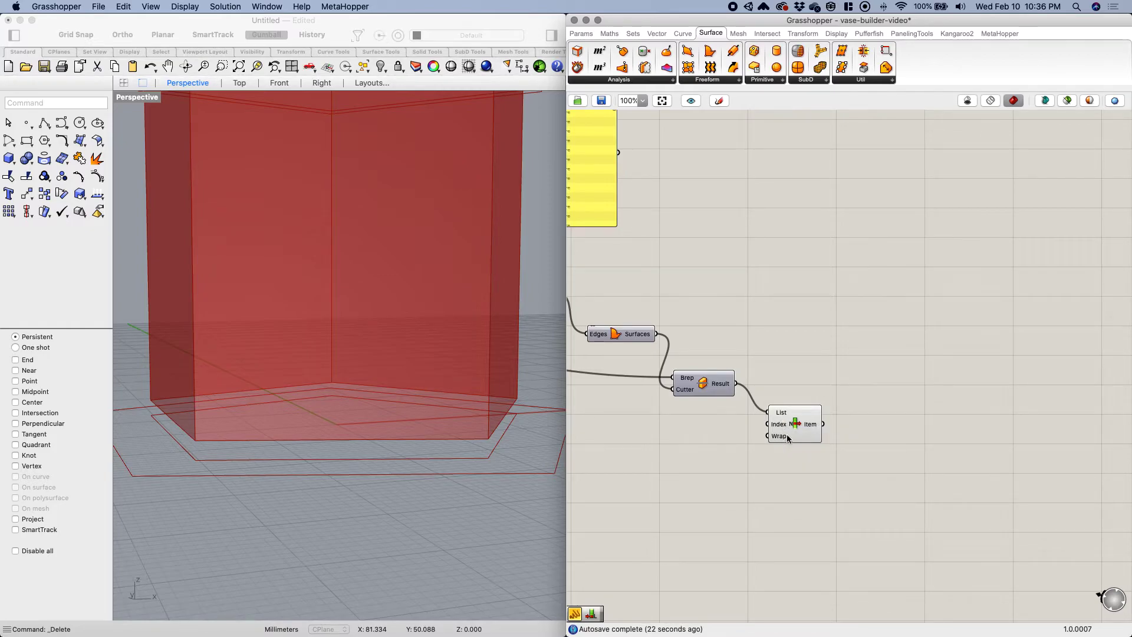
{"action": "mouse_move", "coordinate": [816, 427]}
{"action": "right_click_drag", "start_coordinate": [786, 384], "coordinate": [809, 359]}
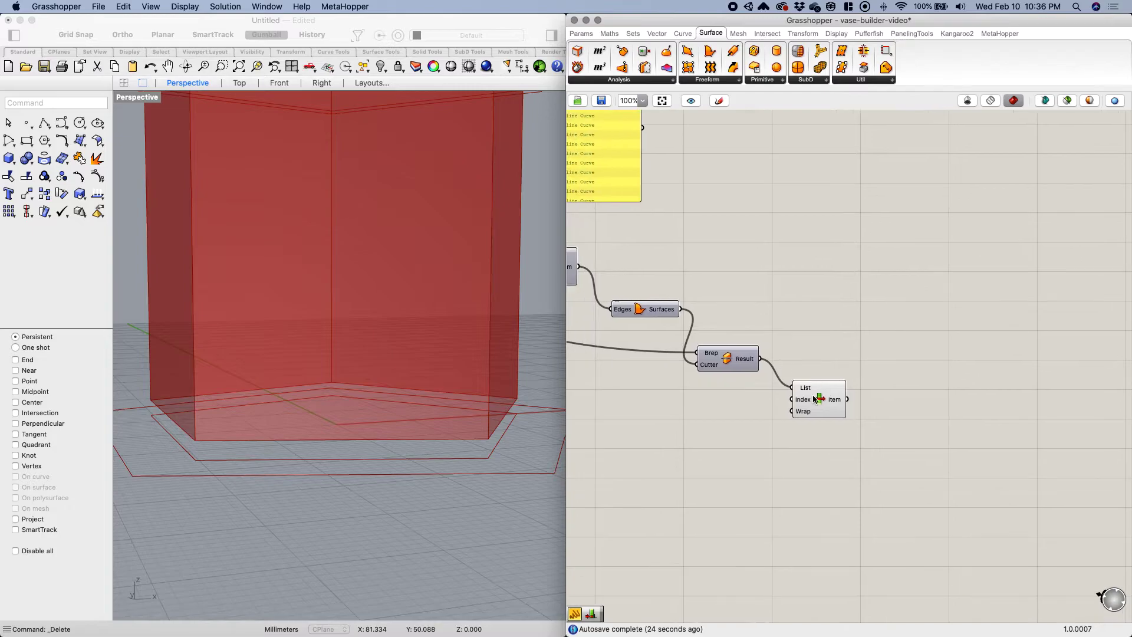
{"action": "left_click", "coordinate": [816, 404]}
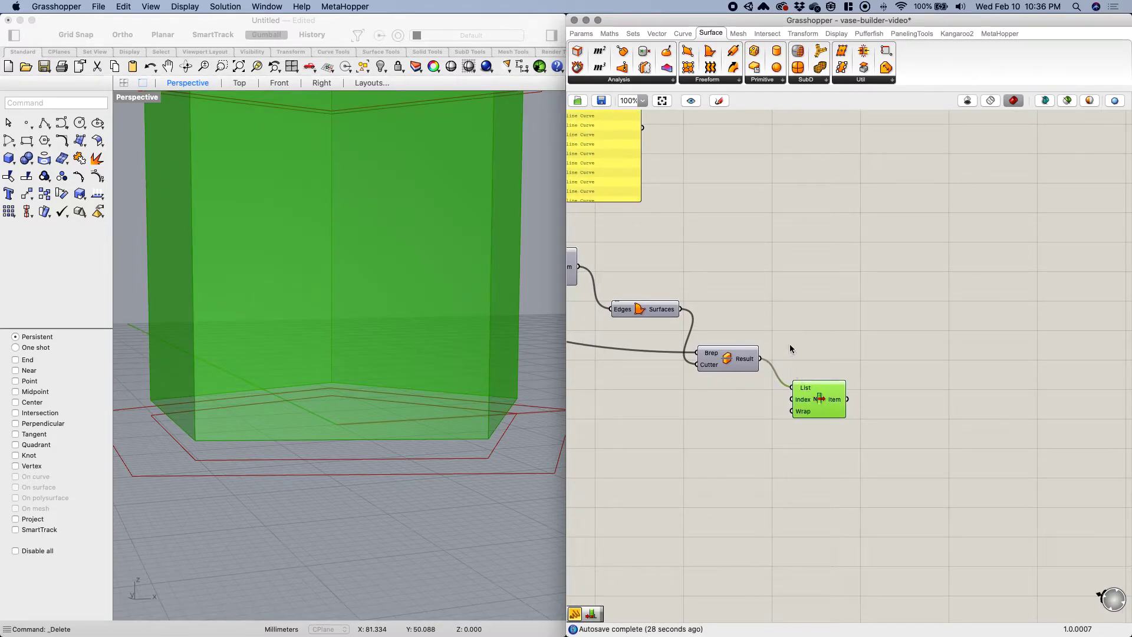
{"action": "right_click_drag", "start_coordinate": [781, 334], "coordinate": [817, 342]}
{"action": "right_click_drag", "start_coordinate": [482, 425], "coordinate": [494, 368]}
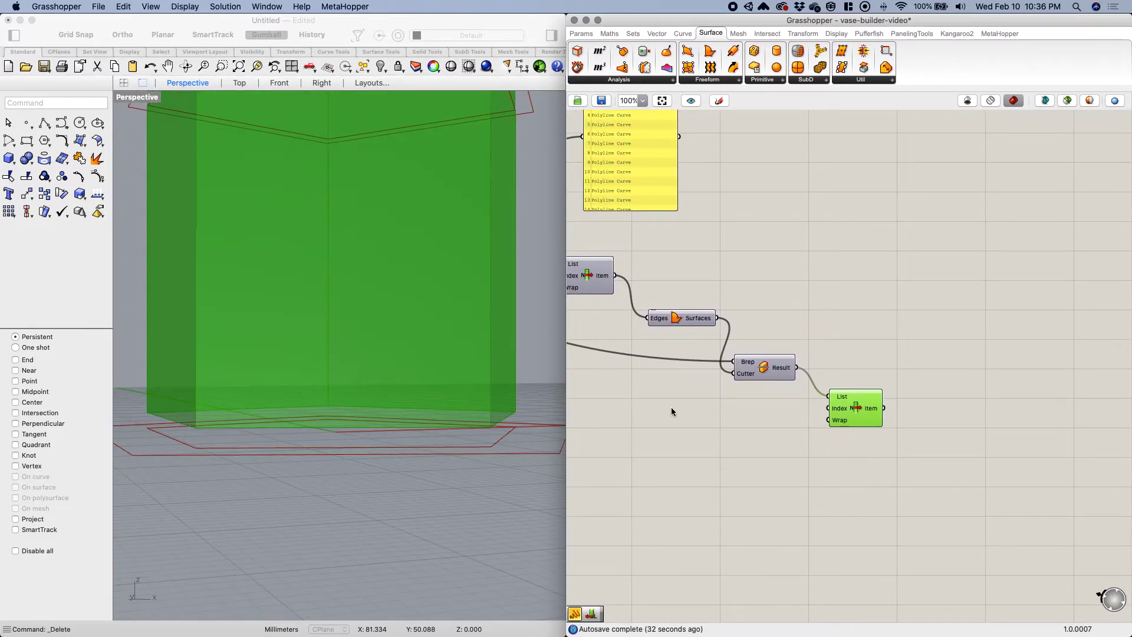
Bake the List Item component's picked piece into Rhino for a check.
{"action": "scroll", "coordinate": [678, 410], "scroll_direction": "down", "scroll_amount": 2}
{"action": "right_click_drag", "start_coordinate": [709, 407], "coordinate": [750, 379]}
{"action": "left_click", "coordinate": [752, 395]}
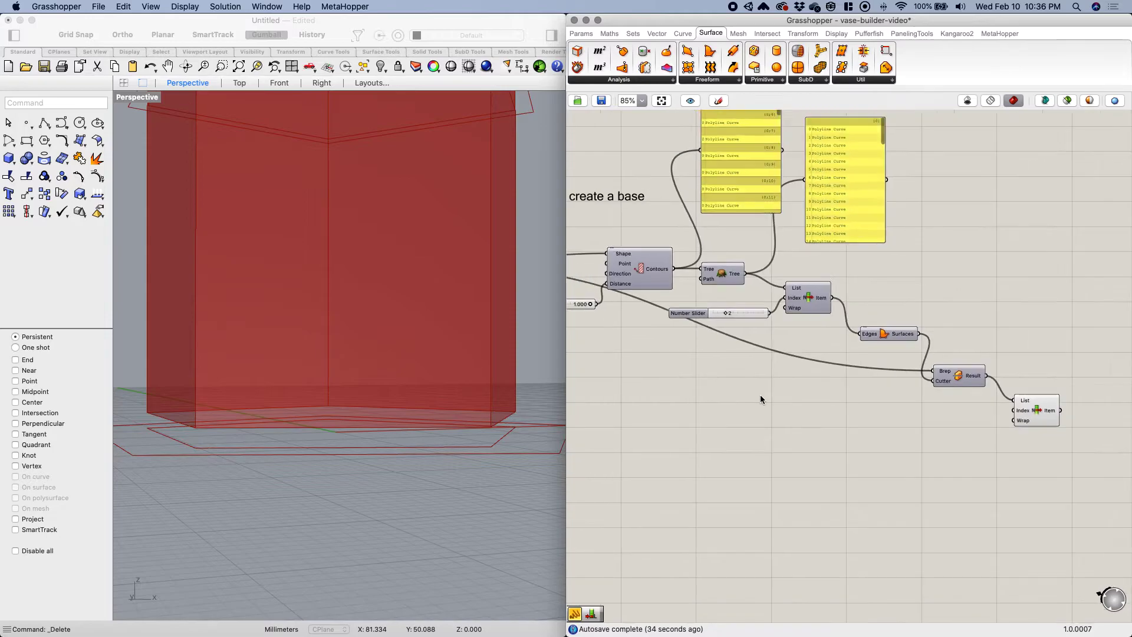
{"action": "right_click_drag", "start_coordinate": [828, 395], "coordinate": [773, 407]}
{"action": "right_click_drag", "start_coordinate": [883, 423], "coordinate": [762, 415]}
{"action": "scroll", "coordinate": [669, 427], "scroll_direction": "down", "scroll_amount": 1}
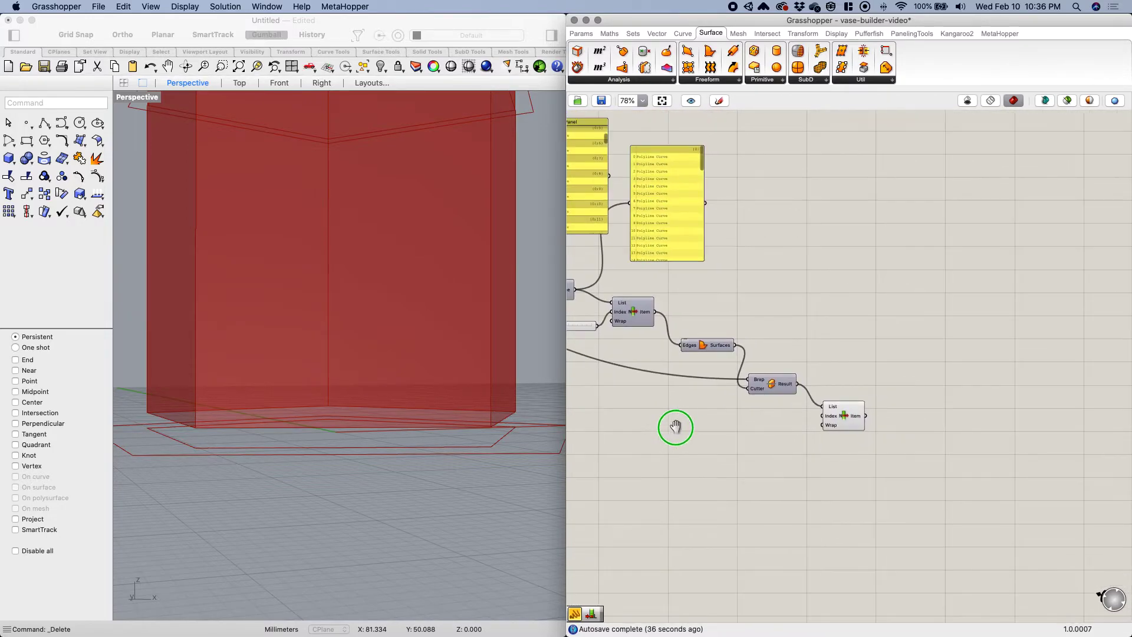
{"action": "right_click_drag", "start_coordinate": [669, 430], "coordinate": [739, 430]}
{"action": "left_click", "coordinate": [914, 416]}
{"action": "middle_click", "coordinate": [918, 415]}
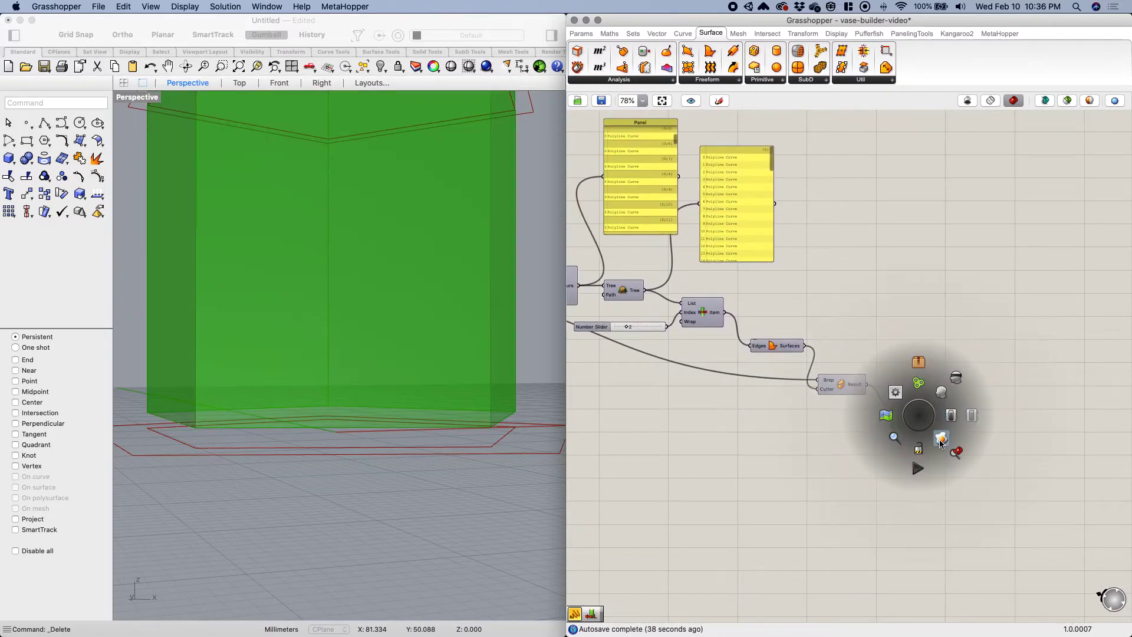
{"action": "left_click", "coordinate": [940, 439]}
Inspect the baked copy of the inside wall and delete it.
{"action": "mouse_move", "coordinate": [433, 489]}
{"action": "right_mouse_down"}
{"action": "mouse_move", "coordinate": [435, 331]}
{"action": "mouse_move", "coordinate": [422, 493]}
{"action": "right_mouse_up"}
{"action": "left_click", "coordinate": [450, 382]}
{"action": "right_click_drag", "start_coordinate": [392, 430], "coordinate": [382, 479]}
{"action": "key", "text": "Delete"}
Move the List Item component up so it lines up with the Result output of Split Brep.
{"action": "scroll", "coordinate": [379, 455], "scroll_direction": "down", "scroll_amount": 10}
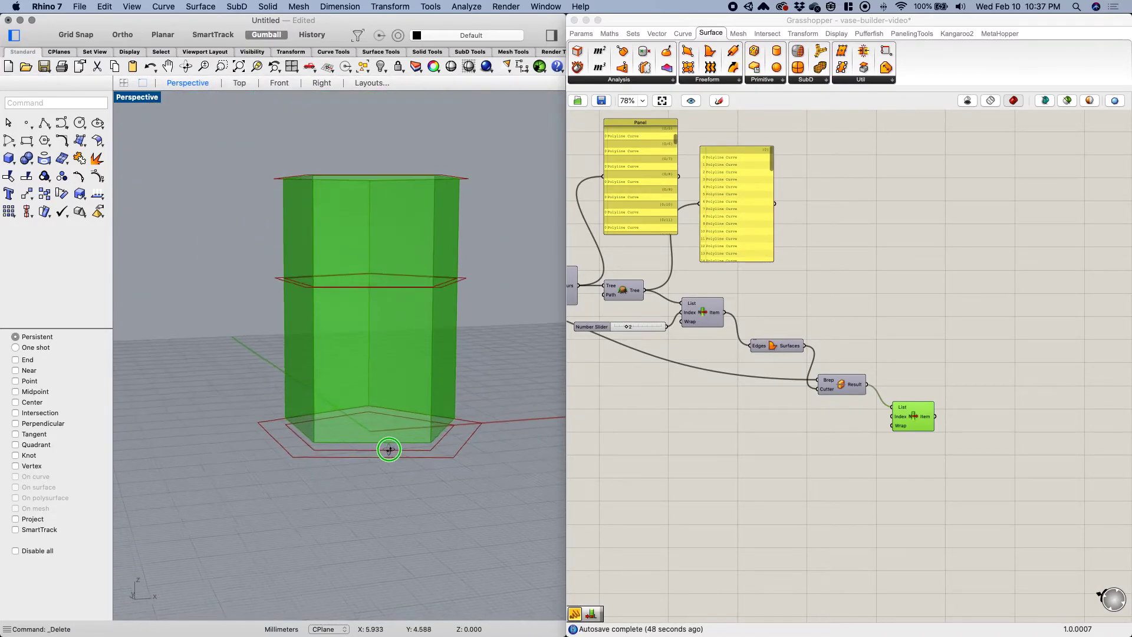
{"action": "scroll", "coordinate": [389, 449], "scroll_direction": "up", "scroll_amount": 2}
{"action": "left_click", "coordinate": [894, 439]}
{"action": "right_click_drag", "start_coordinate": [917, 422], "coordinate": [868, 404]}
{"action": "left_click_drag", "start_coordinate": [868, 405], "coordinate": [870, 384]}
{"action": "right_click_drag", "start_coordinate": [853, 446], "coordinate": [838, 447]}
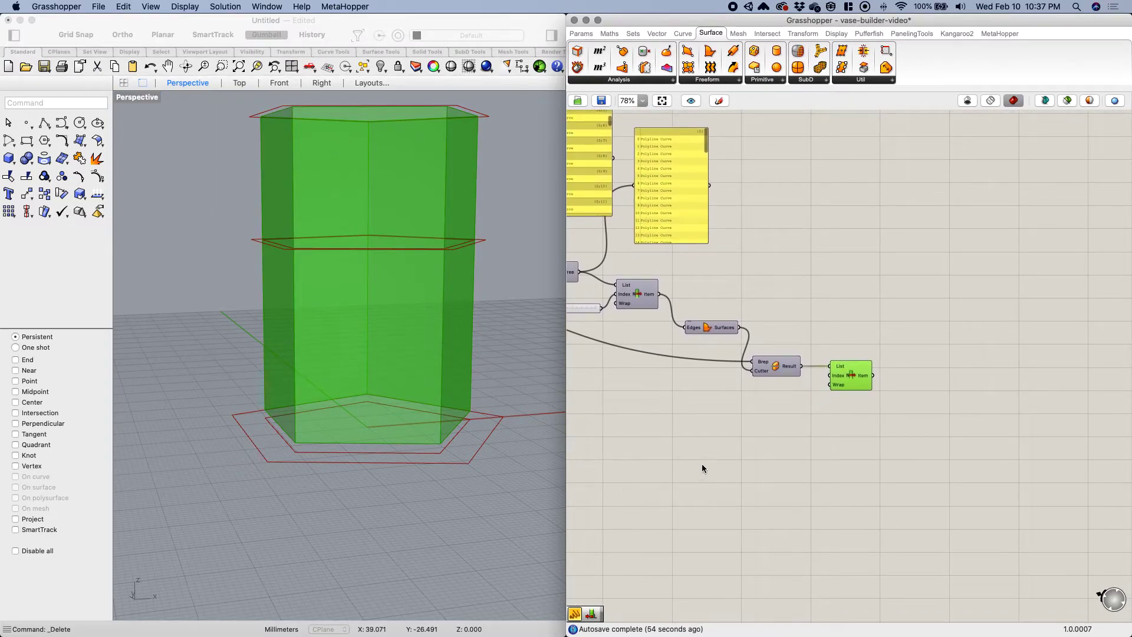
{"action": "right_click_drag", "start_coordinate": [854, 424], "coordinate": [819, 421]}
{"action": "right_click_drag", "start_coordinate": [417, 435], "coordinate": [424, 377]}
{"action": "right_click_drag", "start_coordinate": [855, 403], "coordinate": [838, 417]}
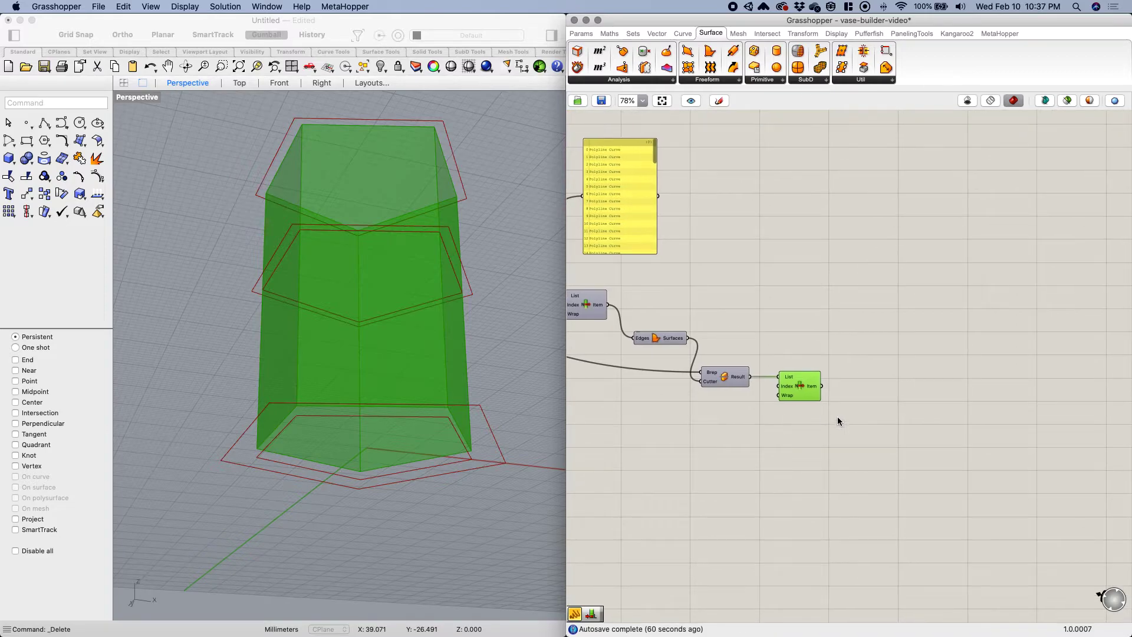
Add a Brep parameter to the canvas beyond the List Item that follows Split Brep.
{"action": "double_click", "coordinate": [866, 349]}
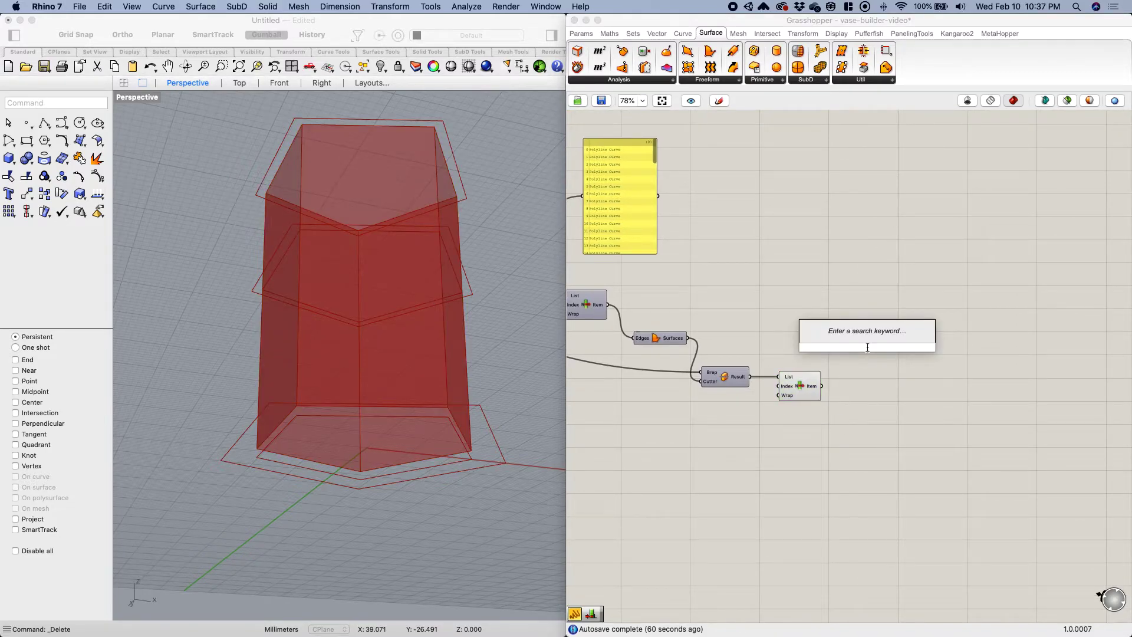
{"action": "type", "text": "bre"}
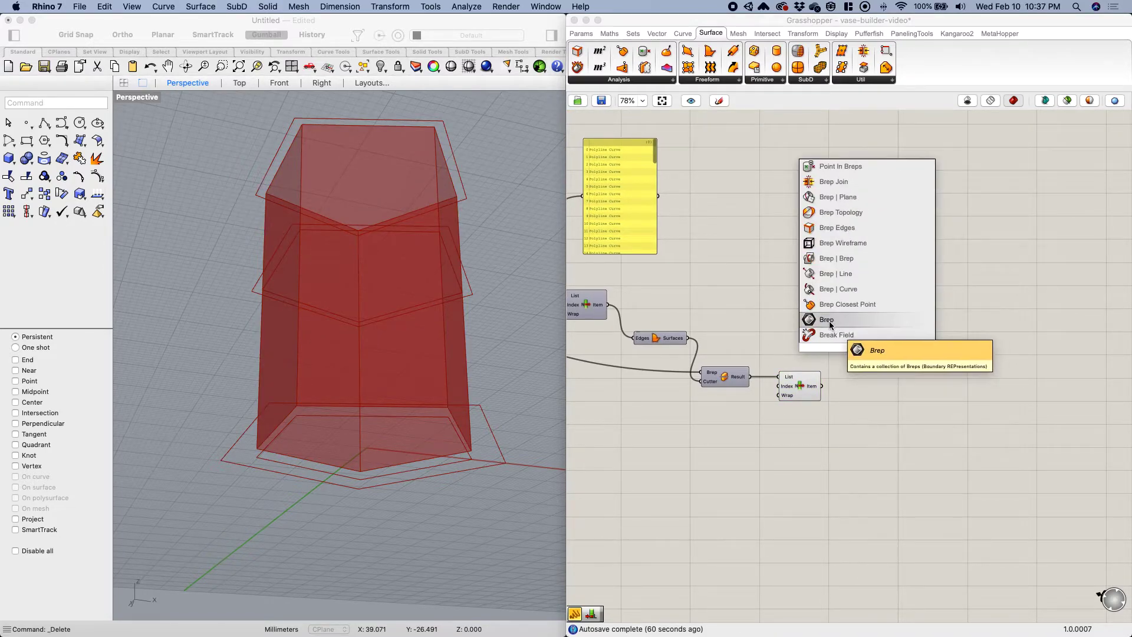
{"action": "left_click", "coordinate": [581, 33]}
{"action": "left_click", "coordinate": [625, 79]}
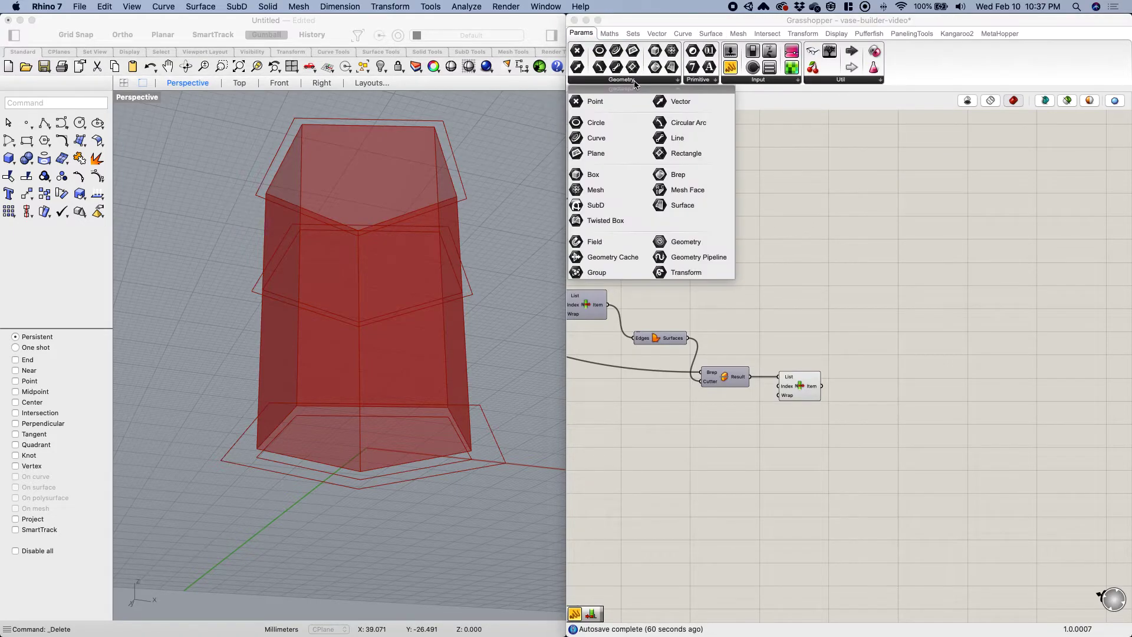
{"action": "left_click", "coordinate": [675, 175]}
{"action": "left_click", "coordinate": [889, 351]}
{"action": "right_click_drag", "start_coordinate": [843, 322], "coordinate": [1088, 303]}
{"action": "right_click_drag", "start_coordinate": [744, 333], "coordinate": [539, 345]}
{"action": "left_click_drag", "start_coordinate": [929, 344], "coordinate": [927, 352]}
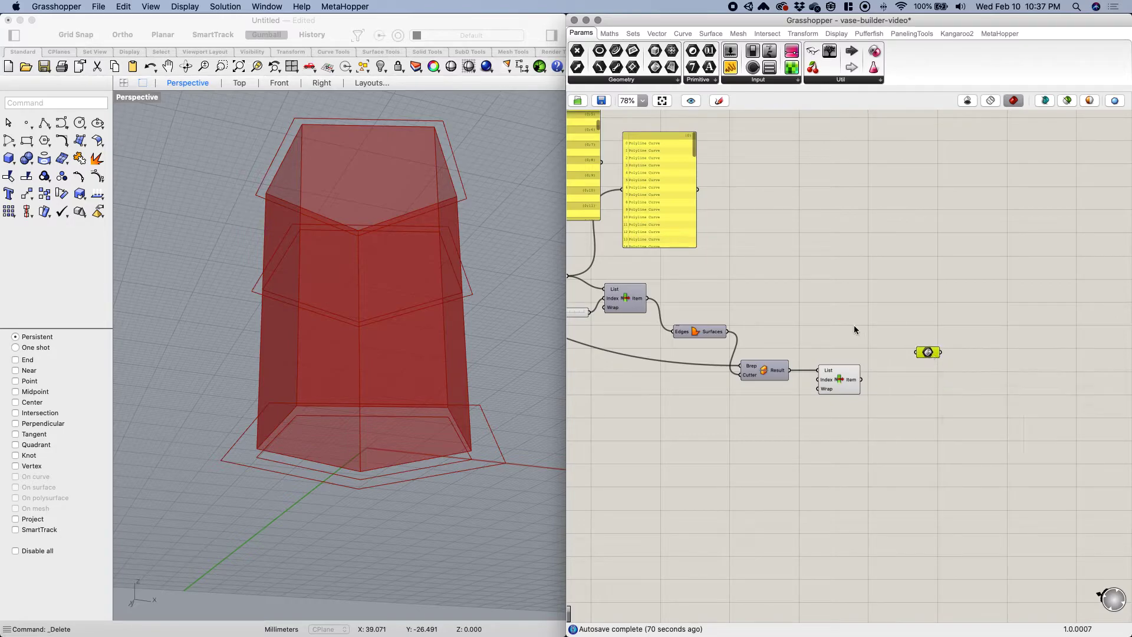
Wire both the Boundary Surfaces output and the List Item output into the Brep parameter.
{"action": "left_click_drag", "start_coordinate": [727, 331], "coordinate": [915, 352]}
{"action": "right_click_drag", "start_coordinate": [325, 441], "coordinate": [379, 435]}
{"action": "left_click_drag", "start_coordinate": [862, 379], "coordinate": [915, 352]}
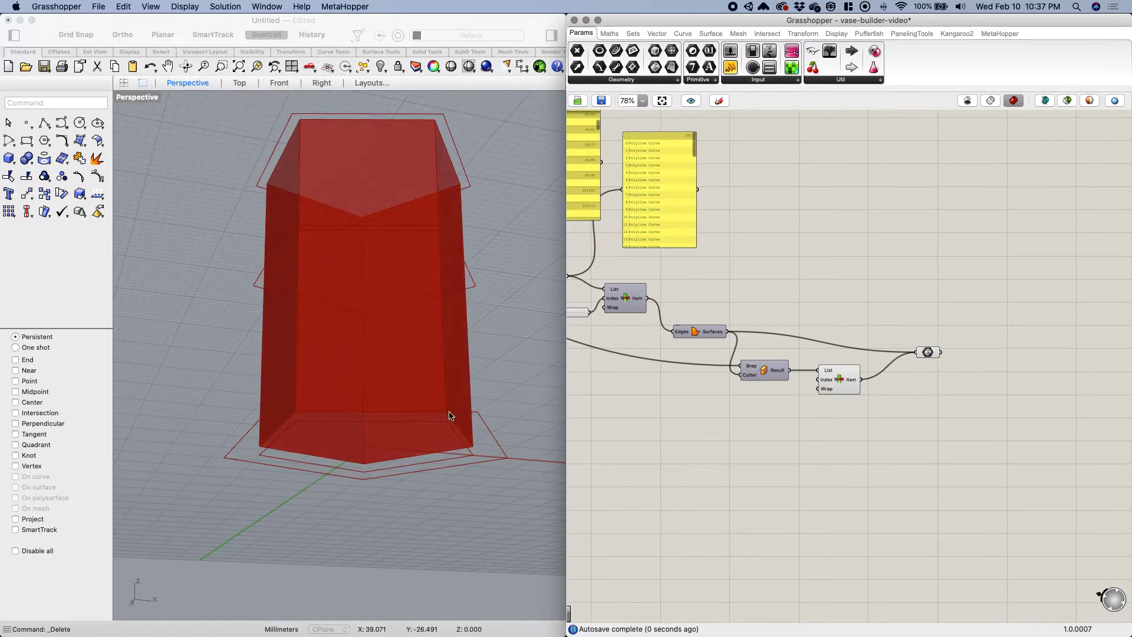
Hide the preview of the List Item component that follows Split Brep.
{"action": "left_click", "coordinate": [839, 372]}
{"action": "middle_click", "coordinate": [839, 372]}
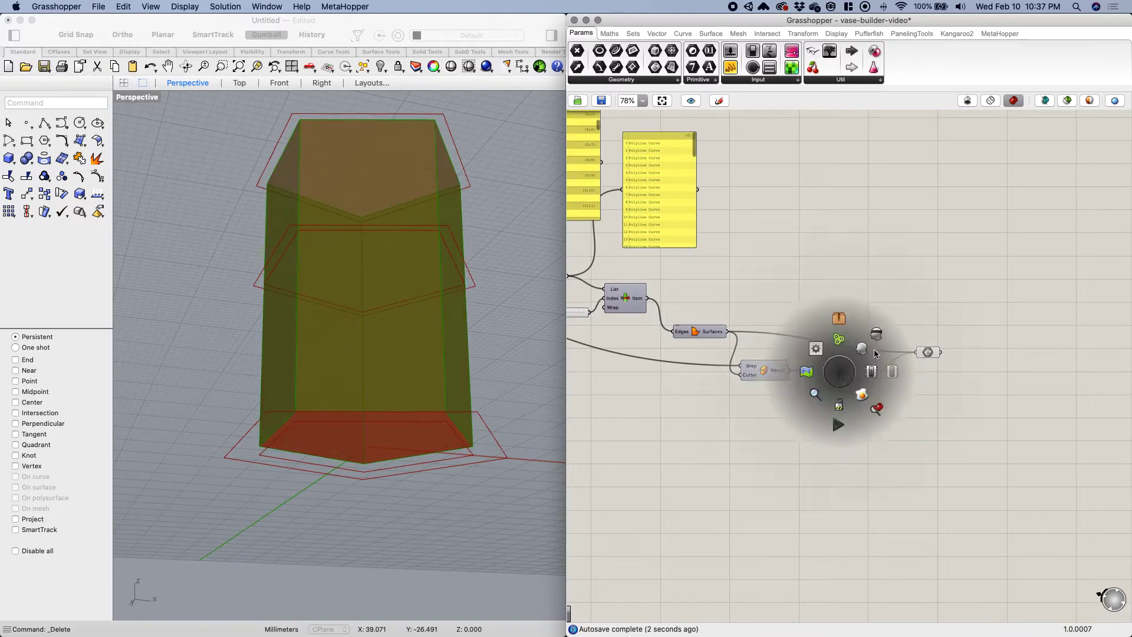
{"action": "left_click", "coordinate": [873, 335]}
Bake the Brep parameter's inside wall and base surface into Rhino for a check.
{"action": "right_click_drag", "start_coordinate": [435, 433], "coordinate": [420, 377]}
{"action": "left_click", "coordinate": [985, 422]}
{"action": "left_click", "coordinate": [927, 352]}
{"action": "middle_click", "coordinate": [928, 352]}
{"action": "left_click", "coordinate": [950, 371]}
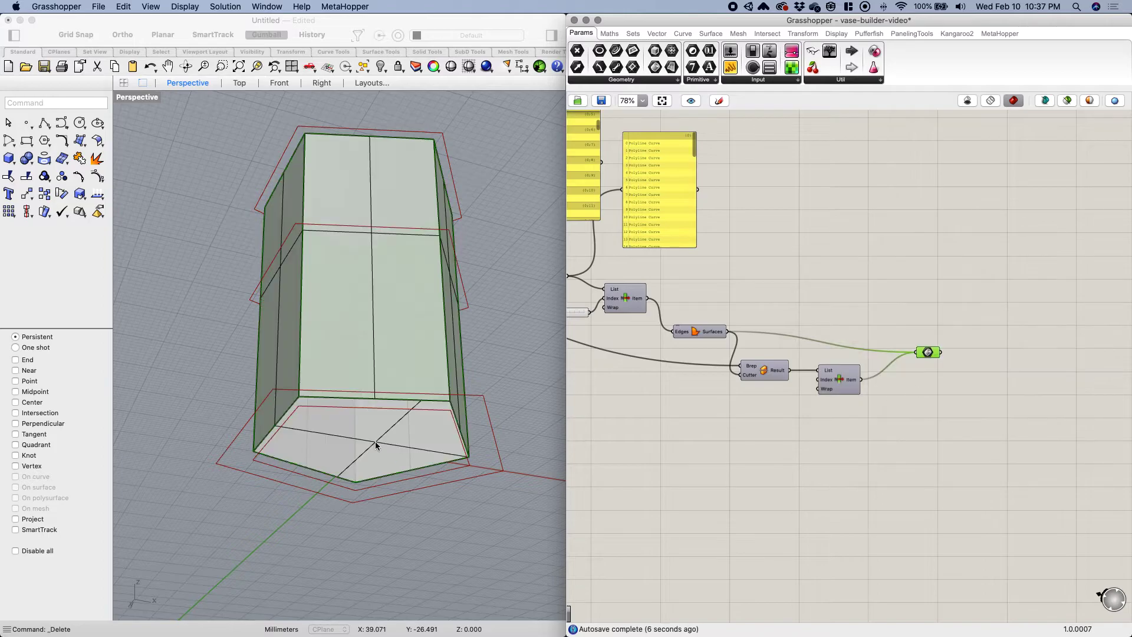
Check the baked inside wall and base as separate objects by moving the base surface aside, and undo the move.
{"action": "mouse_move", "coordinate": [474, 376]}
{"action": "right_mouse_down"}
{"action": "mouse_move", "coordinate": [480, 265]}
{"action": "mouse_move", "coordinate": [465, 373]}
{"action": "right_mouse_up"}
{"action": "left_click", "coordinate": [405, 430]}
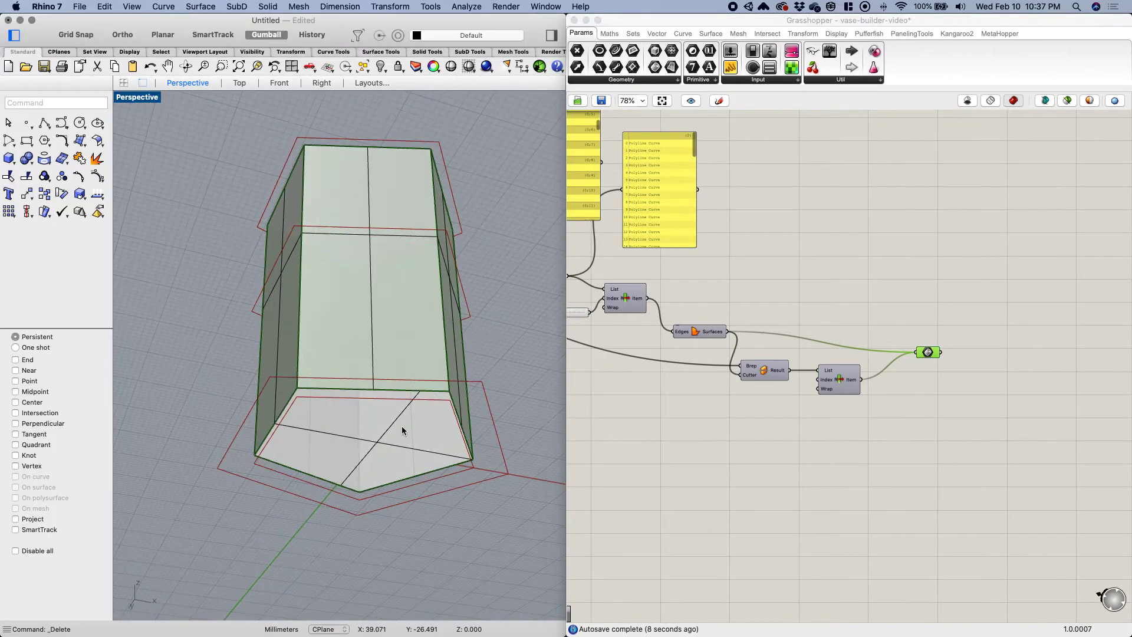
{"action": "left_click", "coordinate": [402, 423]}
{"action": "right_click_drag", "start_coordinate": [483, 303], "coordinate": [484, 247]}
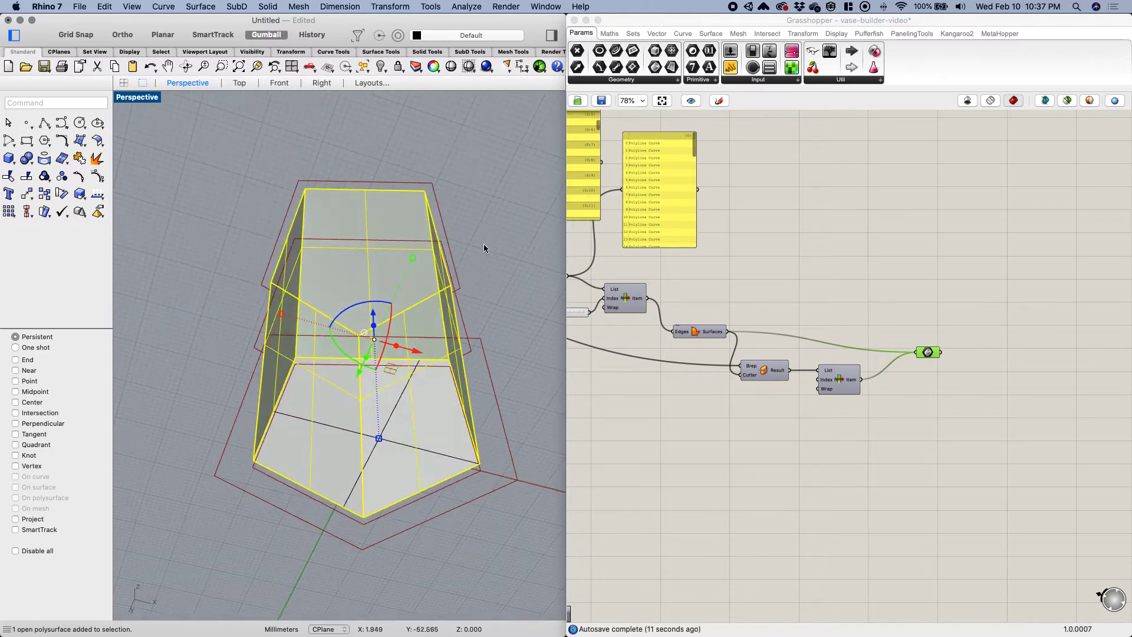
{"action": "left_click", "coordinate": [401, 407]}
{"action": "left_click", "coordinate": [414, 303]}
{"action": "left_click", "coordinate": [526, 391]}
{"action": "left_click", "coordinate": [399, 408]}
{"action": "left_click_drag", "start_coordinate": [379, 407], "coordinate": [483, 434]}
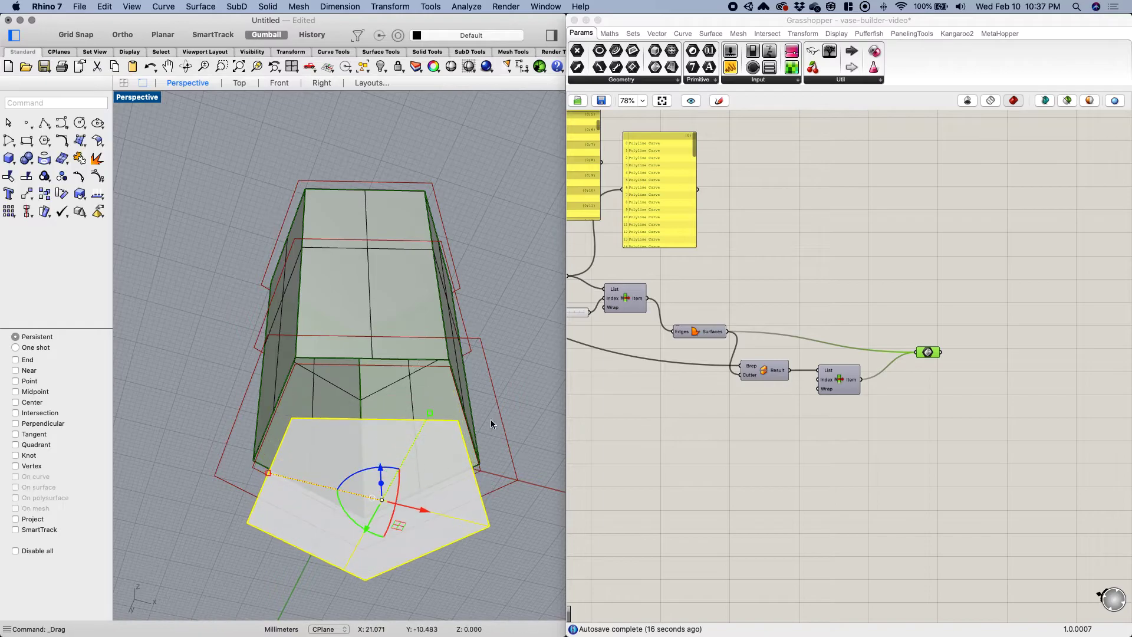
{"action": "right_click_drag", "start_coordinate": [486, 383], "coordinate": [498, 415]}
{"action": "key", "text": "super+z"}
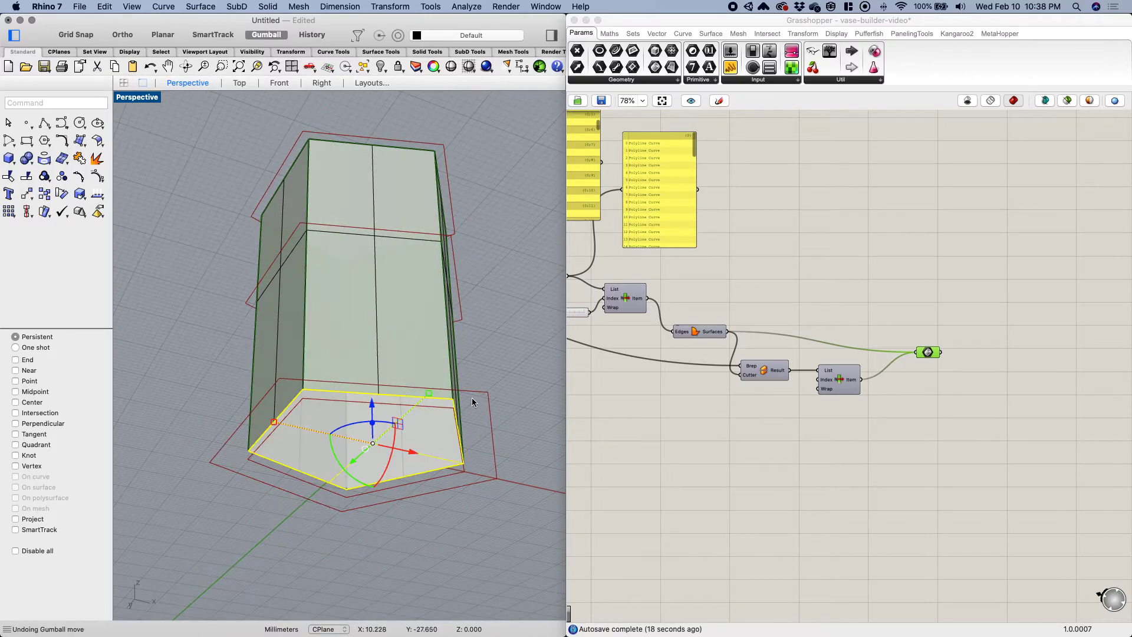
Delete the baked inside wall and base surface.
{"action": "left_click_drag", "start_coordinate": [494, 366], "coordinate": [390, 469]}
{"action": "key", "text": "Delete"}
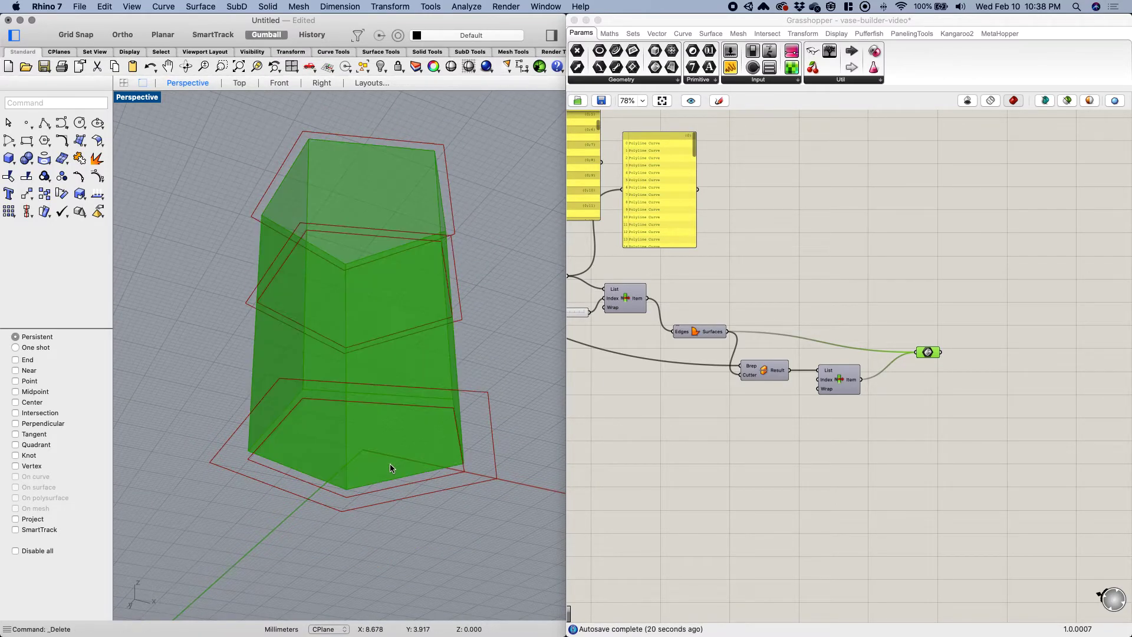
{"action": "right_click_drag", "start_coordinate": [392, 462], "coordinate": [410, 507]}
Turn on the preview of the Outside Surface Loft component.
{"action": "left_click", "coordinate": [718, 421]}
{"action": "scroll", "coordinate": [702, 427], "scroll_direction": "down", "scroll_amount": 1}
{"action": "scroll", "coordinate": [684, 435], "scroll_direction": "left", "scroll_amount": 10}
{"action": "scroll", "coordinate": [684, 435], "scroll_direction": "down", "scroll_amount": 3}
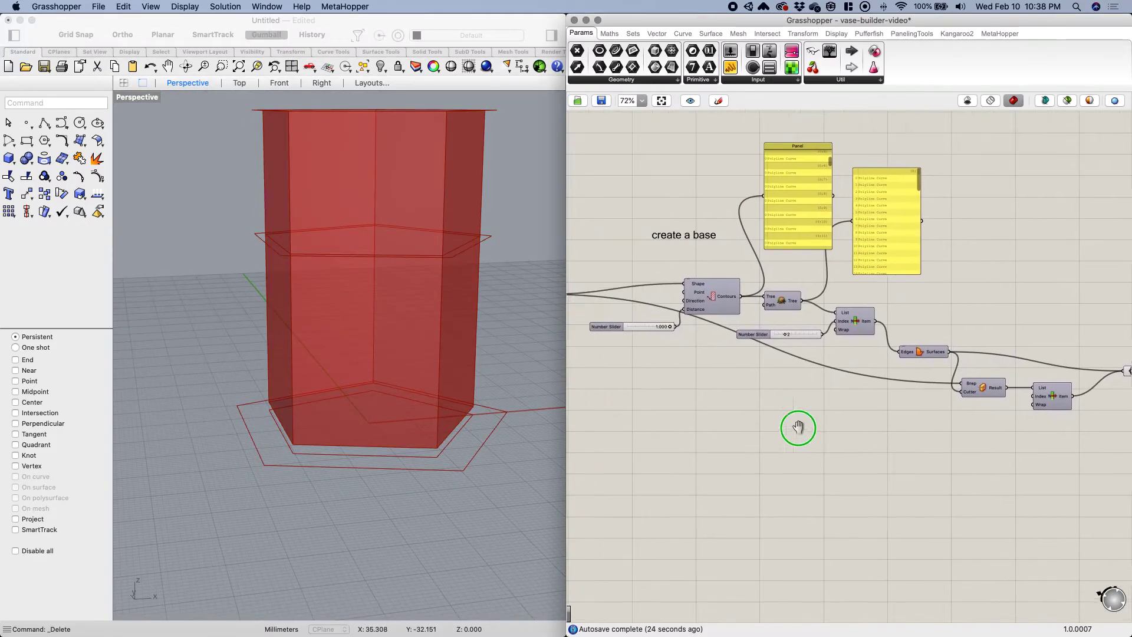
{"action": "left_click", "coordinate": [733, 392]}
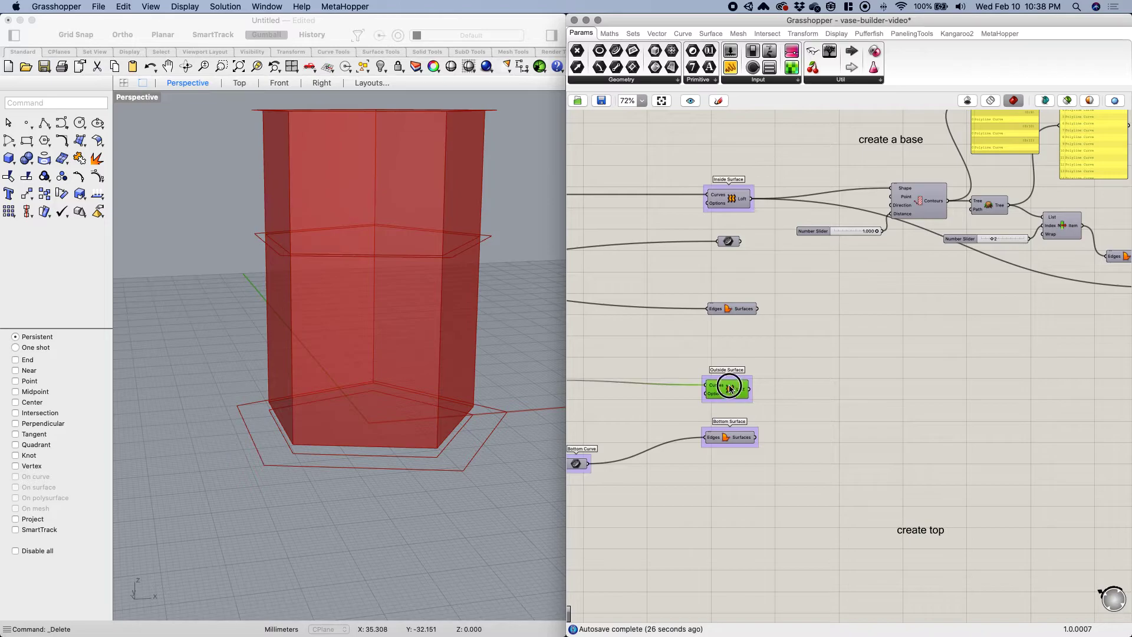
{"action": "middle_click", "coordinate": [730, 387]}
{"action": "left_click", "coordinate": [753, 366]}
{"action": "right_click_drag", "start_coordinate": [353, 471], "coordinate": [412, 401]}
Turn on the preview of the Bottom Surface component and view the vase from below.
{"action": "left_click", "coordinate": [748, 436]}
{"action": "middle_click", "coordinate": [748, 436]}
{"action": "left_click", "coordinate": [769, 419]}
{"action": "right_click_drag", "start_coordinate": [436, 461], "coordinate": [430, 523]}
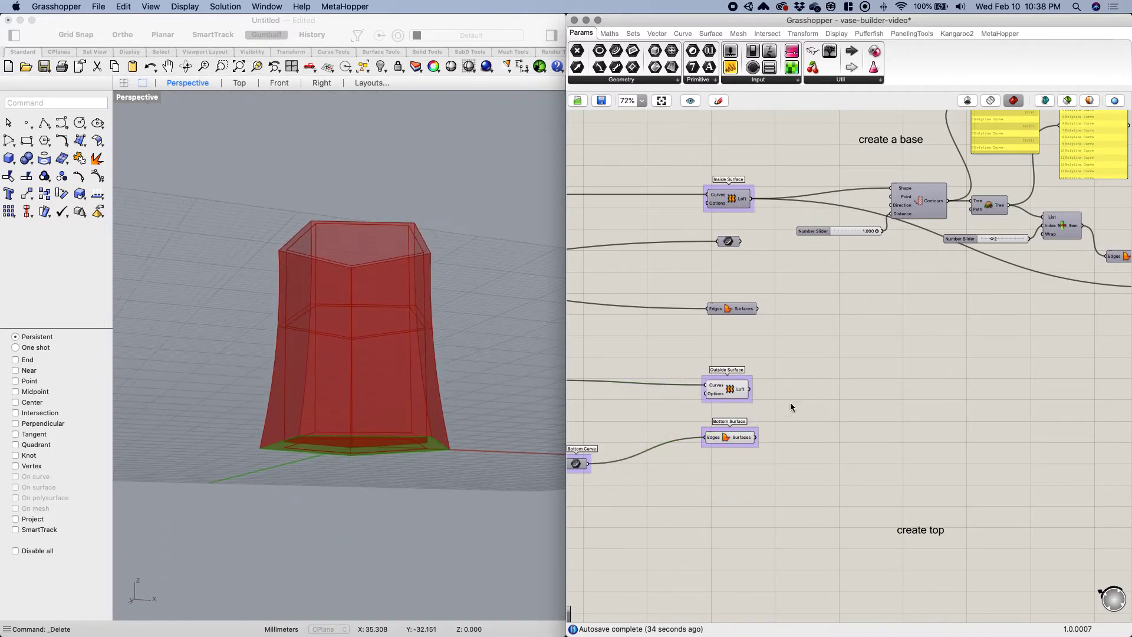
Bring the Brep parameter near the outer surfaces and add wires into it from the Outside Surface Loft and the Bottom Surface.
{"action": "left_click", "coordinate": [729, 390]}
{"action": "left_click", "coordinate": [745, 434]}
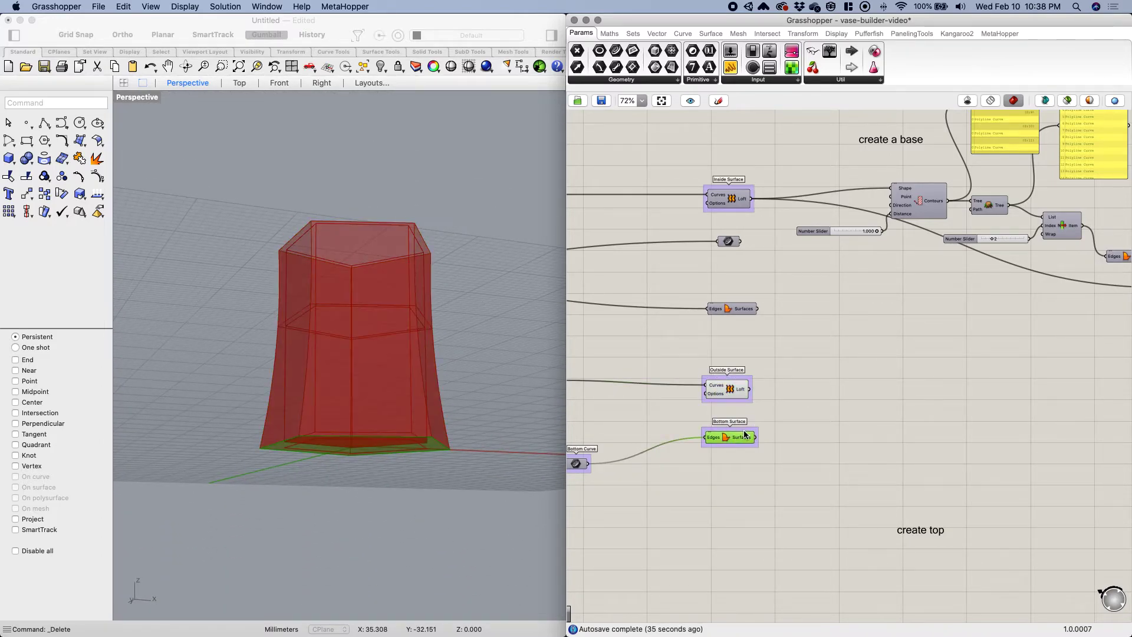
{"action": "left_click", "coordinate": [736, 384]}
{"action": "right_click_drag", "start_coordinate": [810, 409], "coordinate": [630, 388]}
{"action": "scroll", "coordinate": [957, 373], "scroll_direction": "down", "scroll_amount": 1}
{"action": "mouse_move", "coordinate": [922, 372]}
{"action": "right_mouse_down"}
{"action": "mouse_move", "coordinate": [762, 370]}
{"action": "mouse_move", "coordinate": [931, 365]}
{"action": "right_mouse_up"}
{"action": "left_click_drag", "start_coordinate": [1112, 259], "coordinate": [681, 412]}
{"action": "right_click_drag", "start_coordinate": [655, 398], "coordinate": [795, 389]}
{"action": "scroll", "coordinate": [716, 367], "scroll_direction": "up", "scroll_amount": 2}
{"action": "left_click_drag", "start_coordinate": [709, 354], "coordinate": [865, 400]}
{"action": "left_click_drag", "start_coordinate": [714, 406], "coordinate": [859, 403], "text": "shift"}
Move the Brep parameter back beyond the List Item that follows Split Brep.
{"action": "right_click_drag", "start_coordinate": [826, 418], "coordinate": [616, 434]}
{"action": "left_click_drag", "start_coordinate": [670, 416], "coordinate": [1002, 375]}
{"action": "right_click_drag", "start_coordinate": [1015, 372], "coordinate": [659, 434]}
{"action": "left_click_drag", "start_coordinate": [646, 437], "coordinate": [829, 303]}
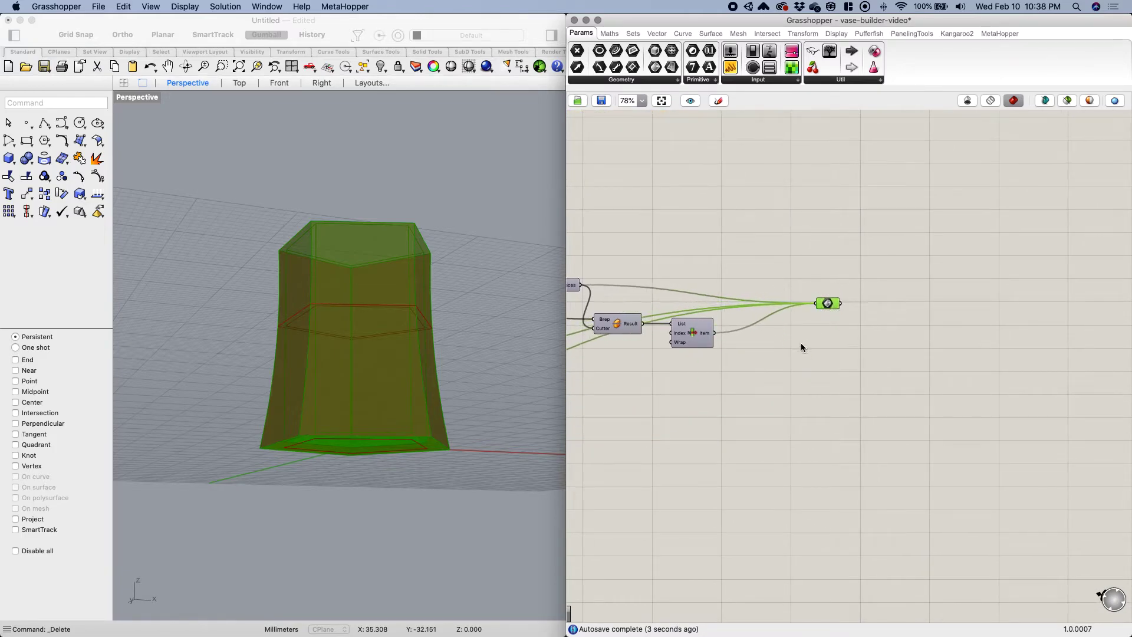
Bake the Brep parameter's collected vase surfaces onto the Default layer and view the result from above.
{"action": "right_click", "coordinate": [836, 305]}
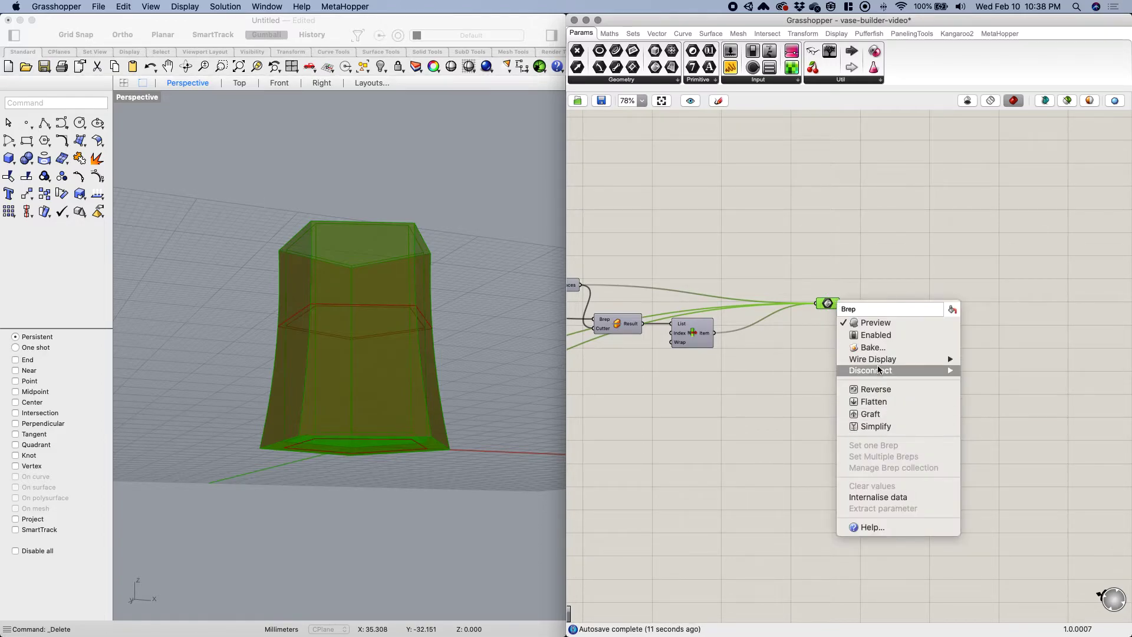
{"action": "left_click", "coordinate": [867, 348]}
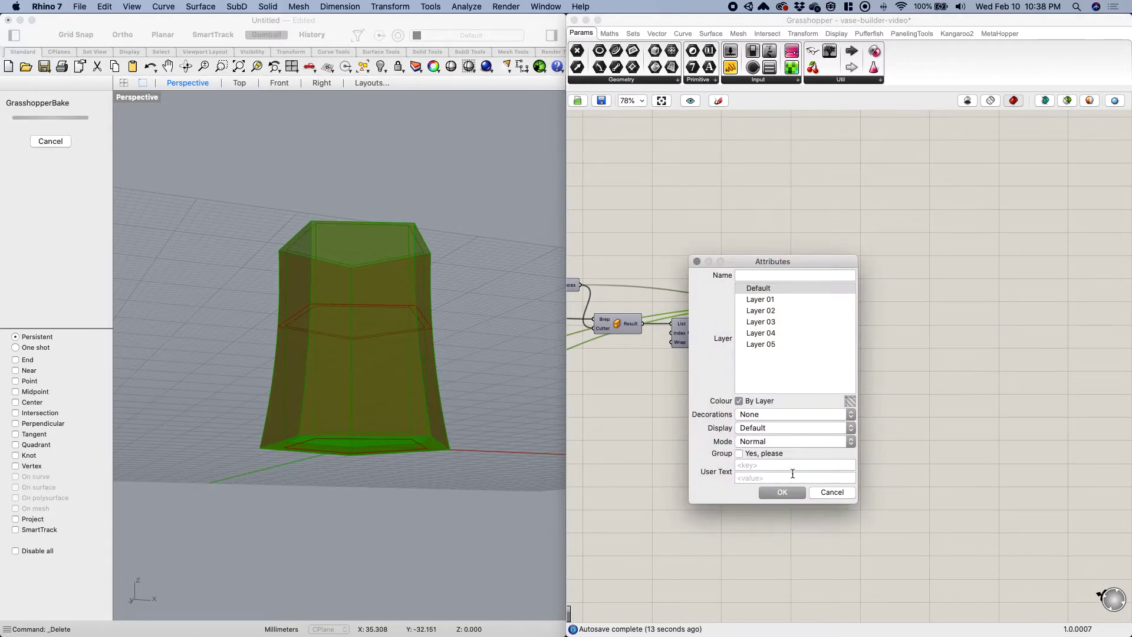
{"action": "left_click", "coordinate": [787, 493]}
{"action": "right_click_drag", "start_coordinate": [401, 398], "coordinate": [430, 424]}
{"action": "left_click", "coordinate": [430, 423]}
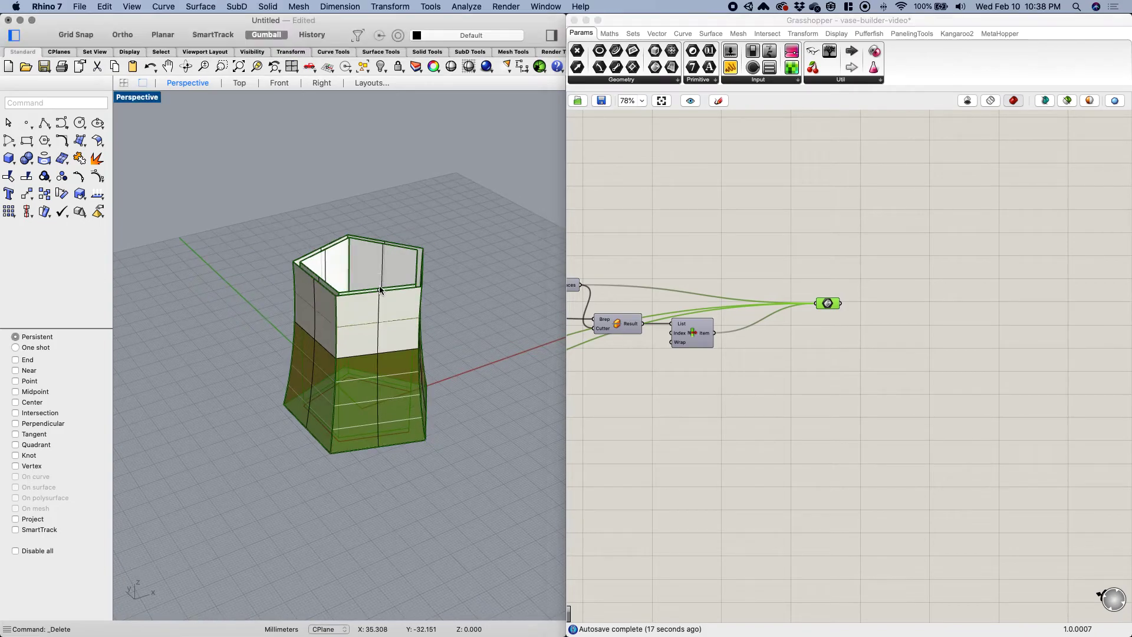
Select all the baked vase surfaces and move them along the X axis, clear of the preview vase.
{"action": "left_click", "coordinate": [394, 307]}
{"action": "left_click", "coordinate": [459, 395]}
{"action": "left_click_drag", "start_coordinate": [468, 471], "coordinate": [233, 211]}
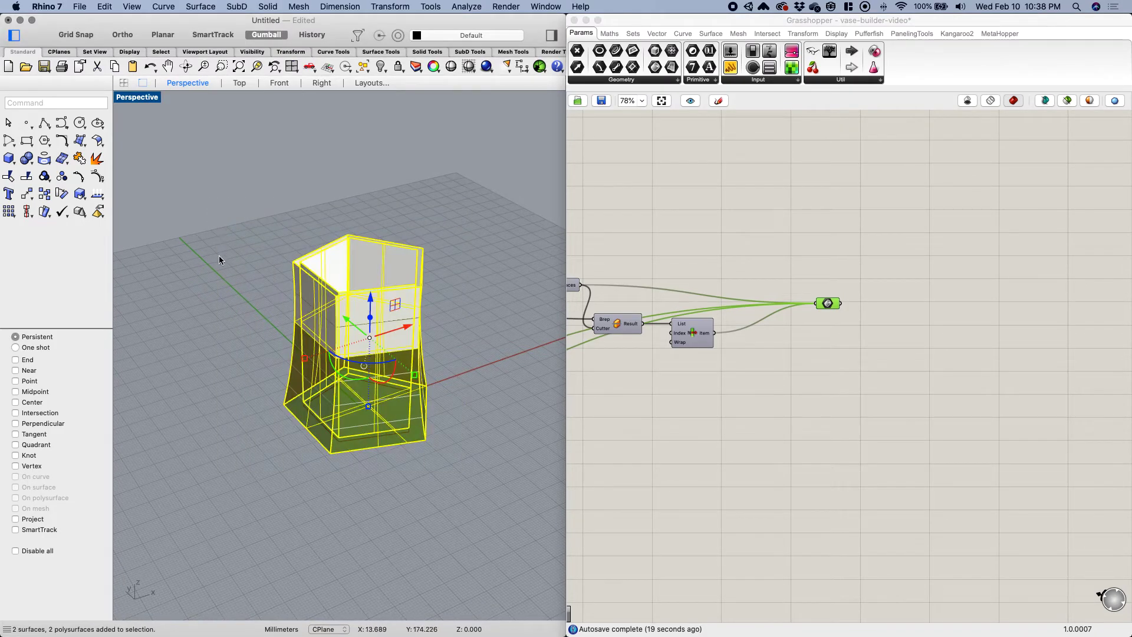
{"action": "scroll", "coordinate": [218, 248], "scroll_direction": "down", "scroll_amount": 4}
{"action": "right_click_drag", "start_coordinate": [257, 278], "coordinate": [366, 311]}
{"action": "left_click_drag", "start_coordinate": [366, 311], "coordinate": [515, 304]}
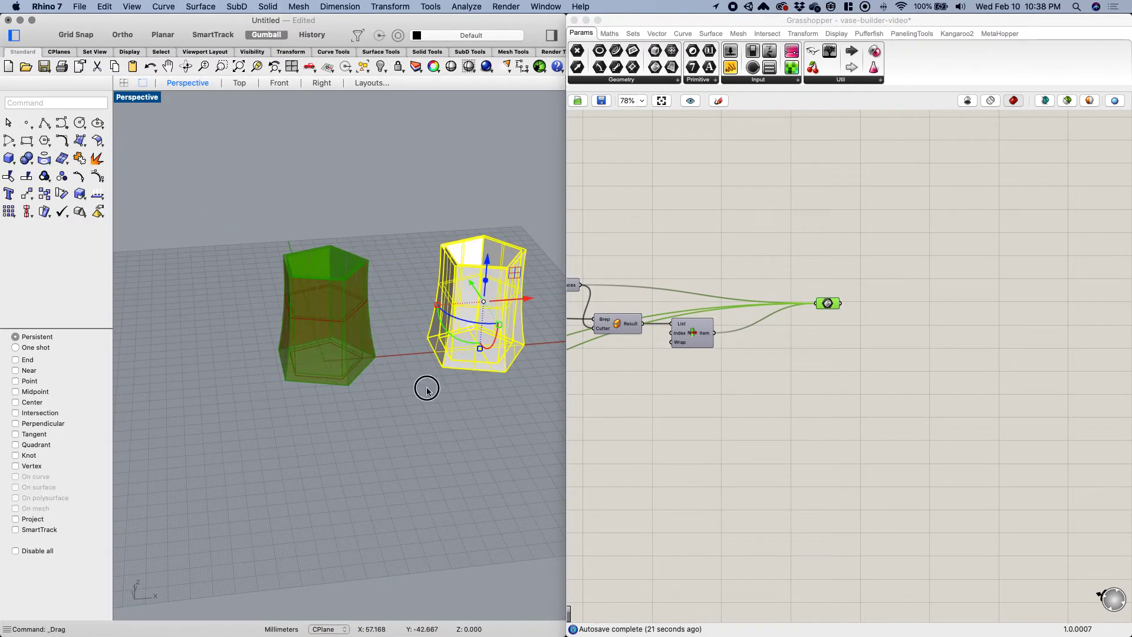
{"action": "left_click", "coordinate": [427, 389]}
Pull the bottom surface down off the baked vase, select the inside base surface, and undo the move.
{"action": "scroll", "coordinate": [388, 276], "scroll_direction": "down", "scroll_amount": 3}
{"action": "scroll", "coordinate": [474, 276], "scroll_direction": "up", "scroll_amount": 7}
{"action": "scroll", "coordinate": [474, 277], "scroll_direction": "up", "scroll_amount": 3}
{"action": "right_click_drag", "start_coordinate": [467, 255], "coordinate": [477, 179]}
{"action": "left_click", "coordinate": [436, 223]}
{"action": "left_click", "coordinate": [443, 470], "text": "ctrl+shift"}
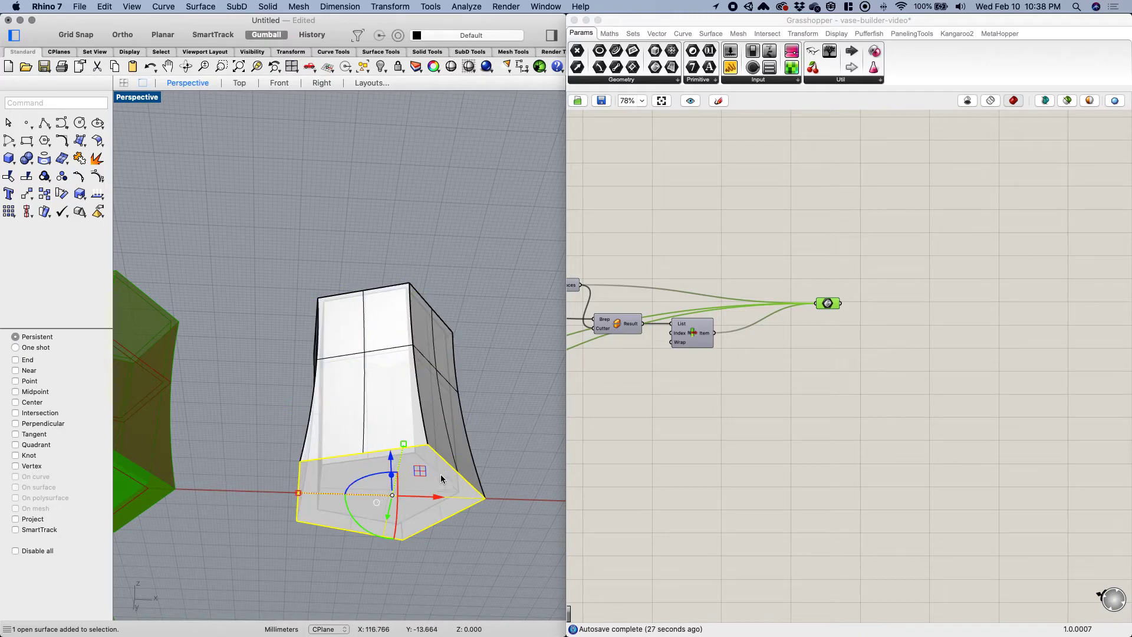
{"action": "left_click_drag", "start_coordinate": [391, 459], "coordinate": [394, 558]}
{"action": "left_click", "coordinate": [416, 474]}
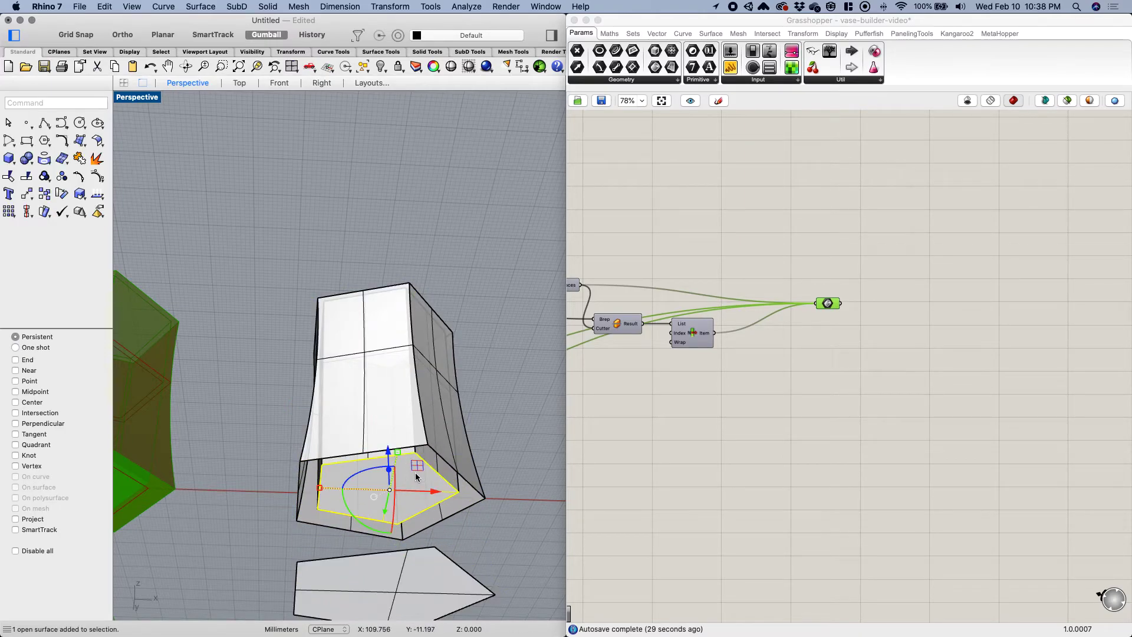
{"action": "key", "text": "super+z"}
Examine the baked vase's wall and base thickness in the Front view.
{"action": "right_click_drag", "start_coordinate": [465, 505], "coordinate": [481, 242]}
{"action": "scroll", "coordinate": [423, 368], "scroll_direction": "up", "scroll_amount": 2}
{"action": "left_click", "coordinate": [276, 82]}
{"action": "scroll", "coordinate": [278, 235], "scroll_direction": "down", "scroll_amount": 9}
{"action": "right_click_drag", "start_coordinate": [337, 236], "coordinate": [239, 251]}
{"action": "right_click_drag", "start_coordinate": [378, 292], "coordinate": [268, 342]}
{"action": "left_click", "coordinate": [306, 421]}
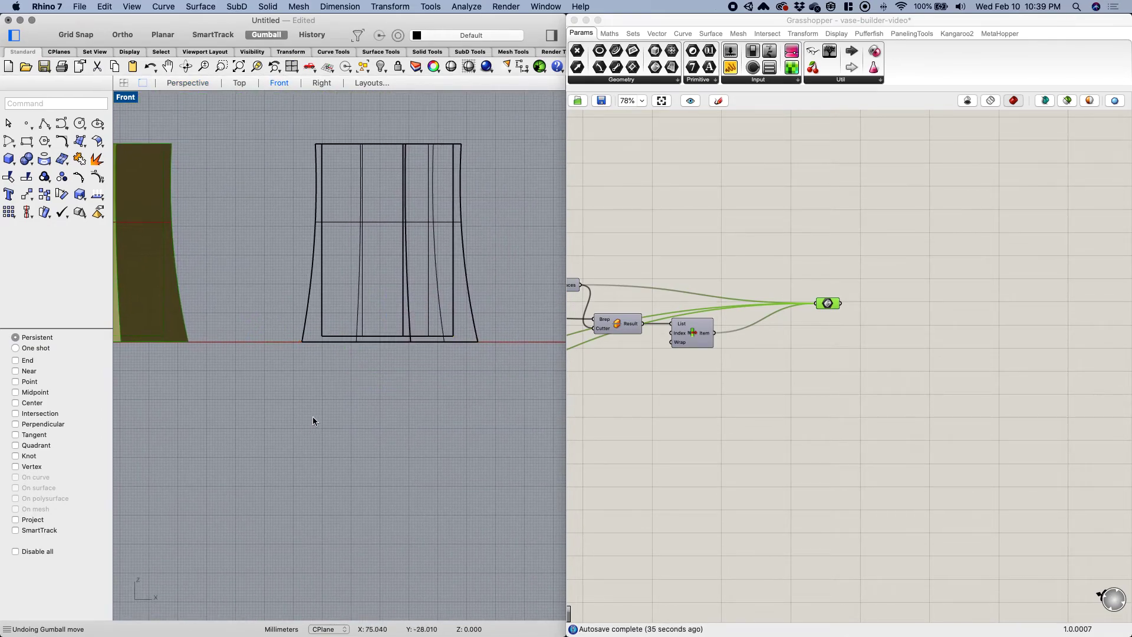
{"action": "scroll", "coordinate": [405, 288], "scroll_direction": "up", "scroll_amount": 6}
{"action": "right_click_drag", "start_coordinate": [394, 270], "coordinate": [371, 391]}
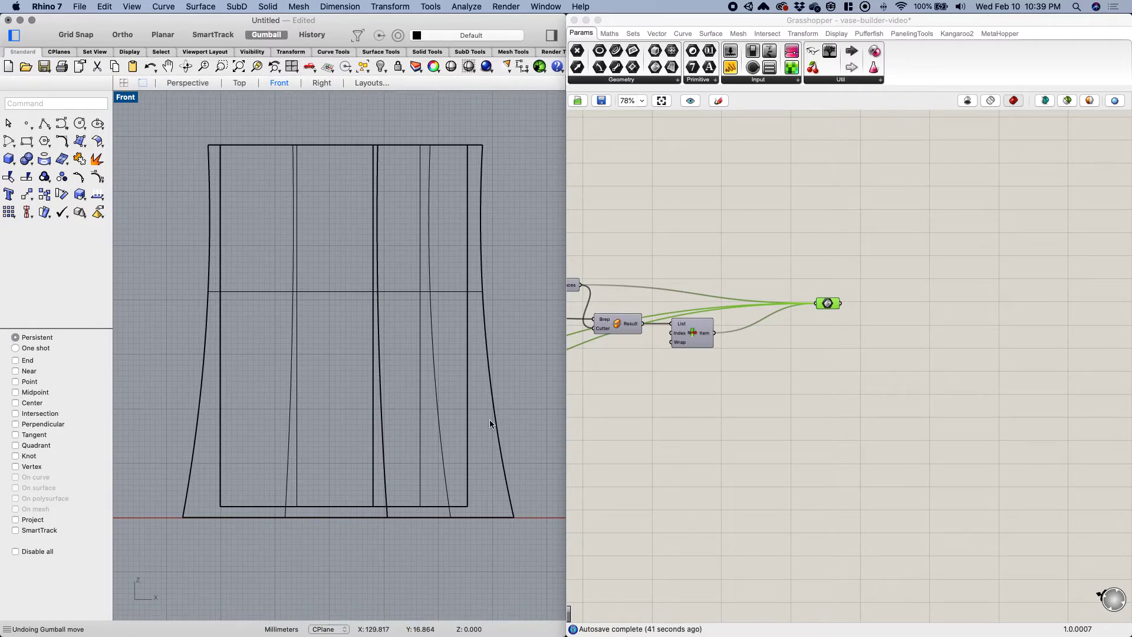
{"action": "right_click_drag", "start_coordinate": [493, 345], "coordinate": [526, 324]}
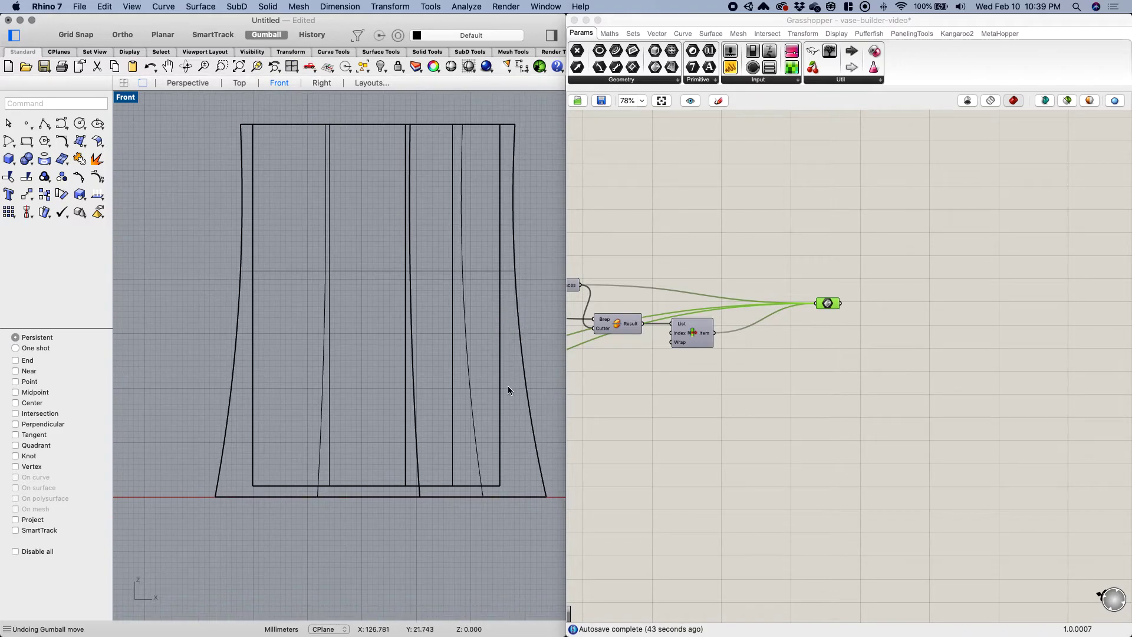
{"action": "right_click_drag", "start_coordinate": [481, 486], "coordinate": [425, 491]}
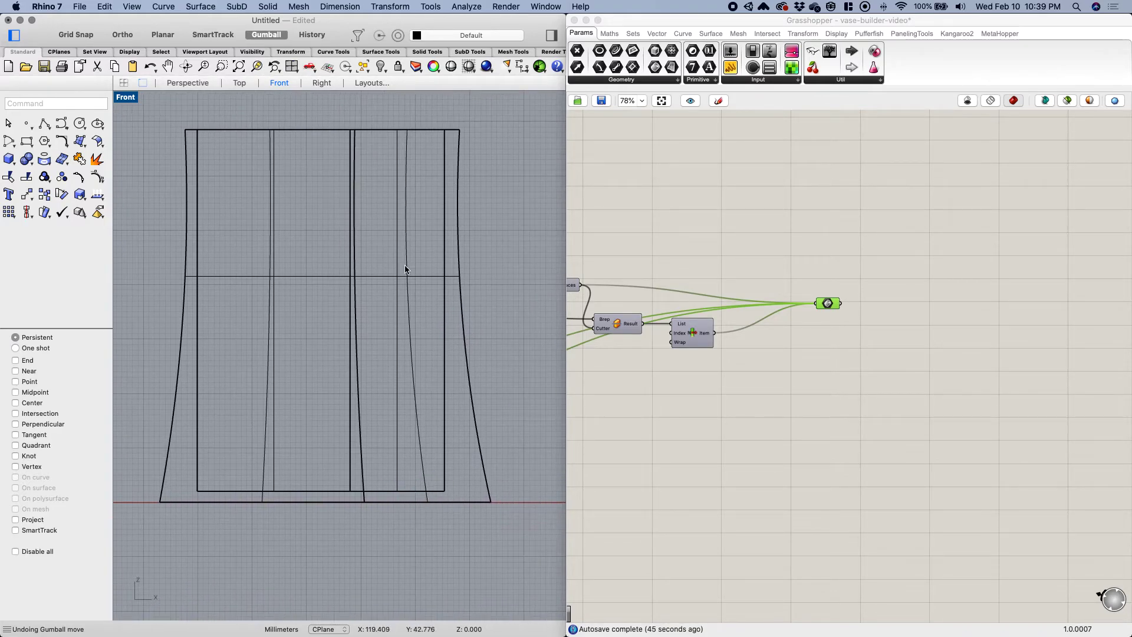
{"action": "right_click_drag", "start_coordinate": [334, 457], "coordinate": [353, 471]}
Return to the Perspective view and examine the open rim between the baked vase's inner and outer walls.
{"action": "left_click", "coordinate": [239, 82]}
{"action": "scroll", "coordinate": [364, 233], "scroll_direction": "down", "scroll_amount": 7}
{"action": "left_click", "coordinate": [197, 82]}
{"action": "right_click_drag", "start_coordinate": [349, 250], "coordinate": [224, 302]}
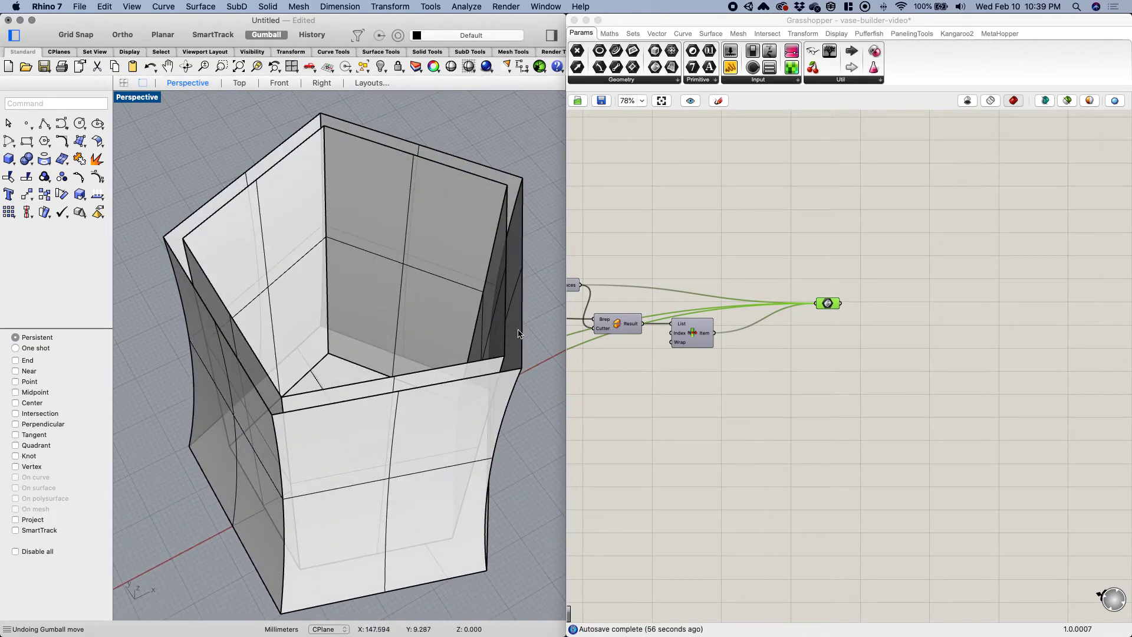
{"action": "scroll", "coordinate": [527, 295], "scroll_direction": "up", "scroll_amount": 5}
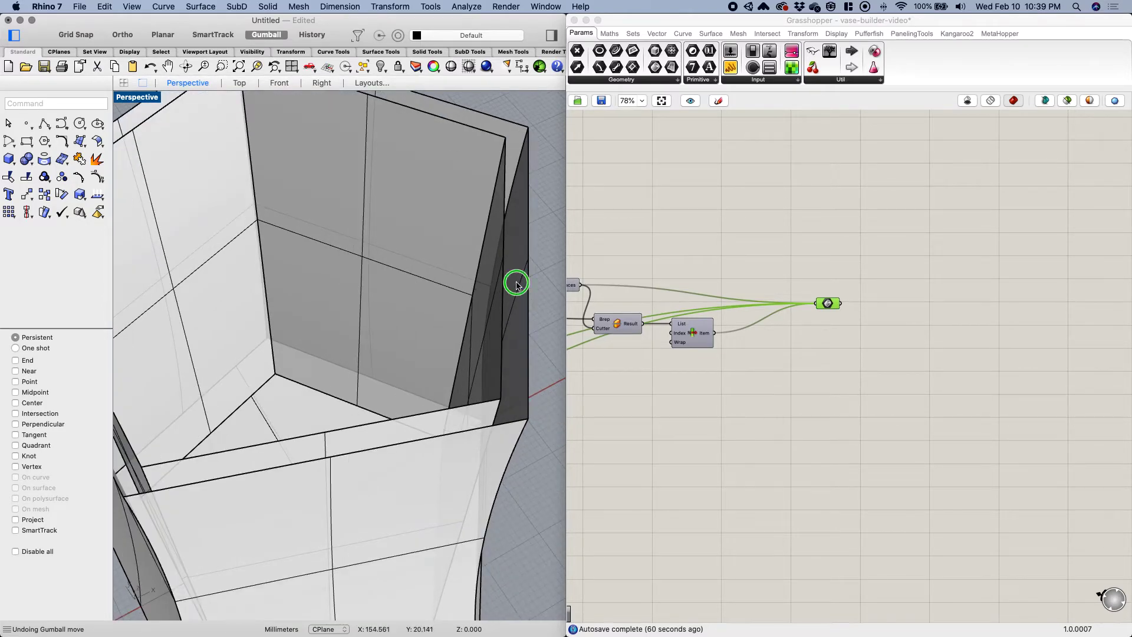
{"action": "scroll", "coordinate": [518, 286], "scroll_direction": "down", "scroll_amount": 3}
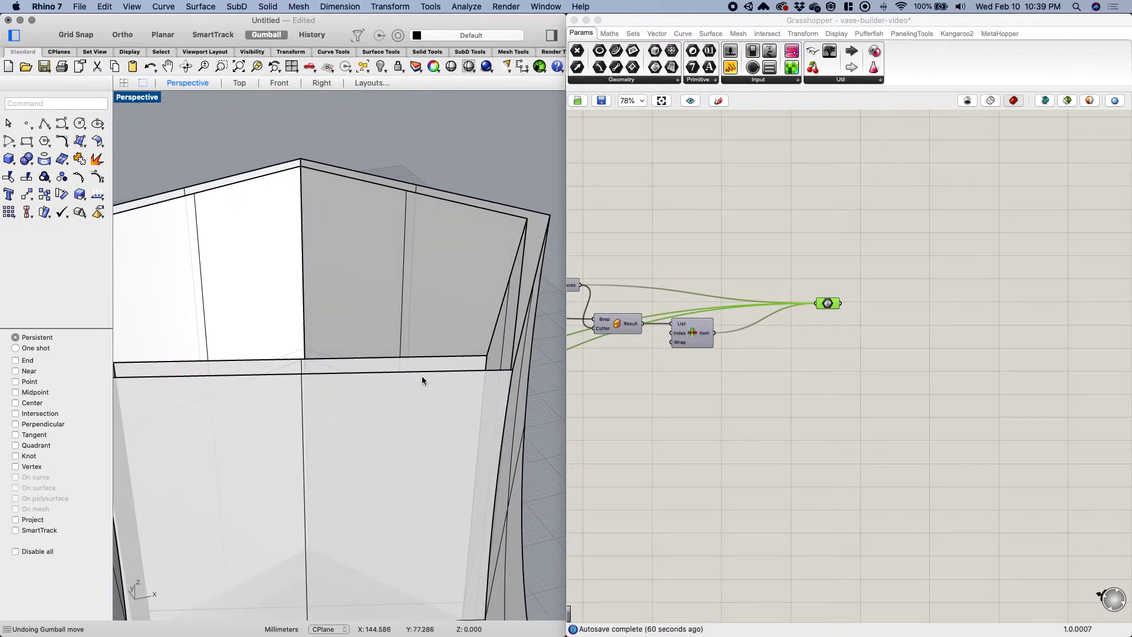
Delete all the baked vase surfaces and save the Grasshopper definition.
{"action": "left_click", "coordinate": [513, 277]}
{"action": "scroll", "coordinate": [540, 276], "scroll_direction": "down", "scroll_amount": 10}
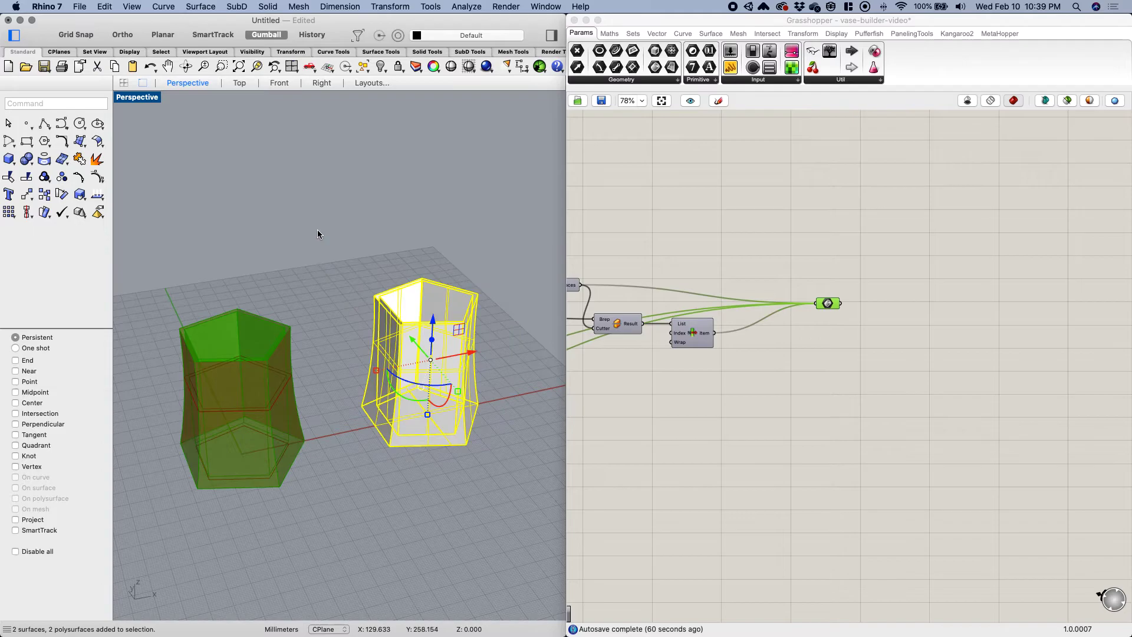
{"action": "key", "text": "Delete"}
{"action": "right_click_drag", "start_coordinate": [593, 409], "coordinate": [776, 392]}
{"action": "left_click", "coordinate": [745, 400]}
{"action": "key", "text": "super+s"}
Turn off the preview of the Outside Surface Loft and the Bottom Surface component.
{"action": "right_click_drag", "start_coordinate": [663, 402], "coordinate": [808, 338]}
{"action": "right_click_drag", "start_coordinate": [729, 378], "coordinate": [845, 372]}
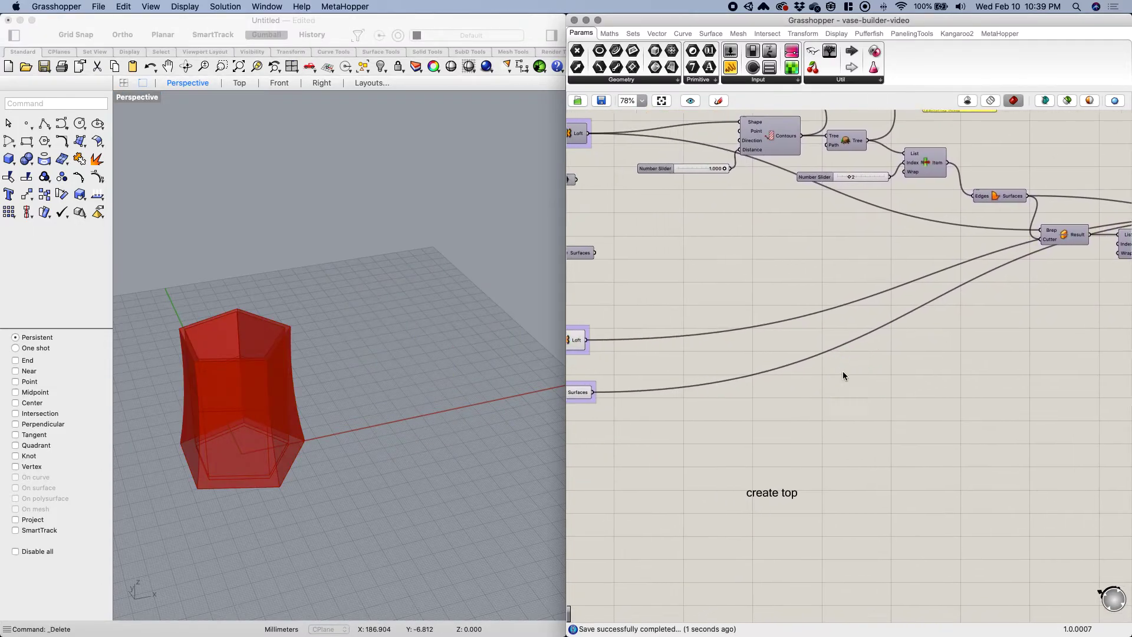
{"action": "right_click_drag", "start_coordinate": [700, 439], "coordinate": [796, 425]}
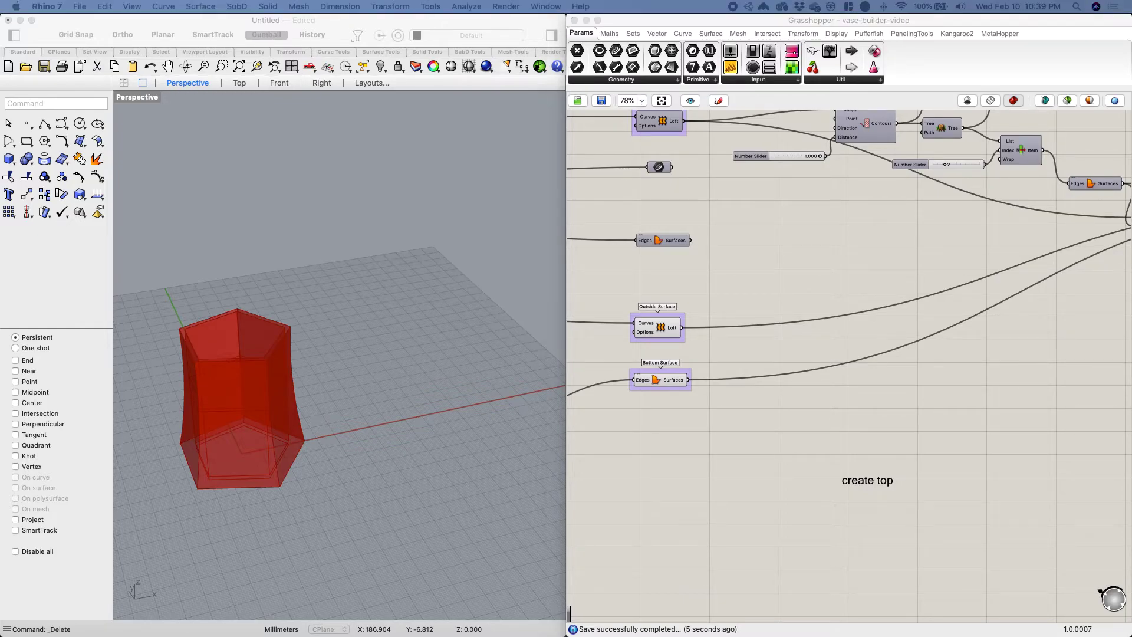
{"action": "right_click_drag", "start_coordinate": [764, 275], "coordinate": [883, 321]}
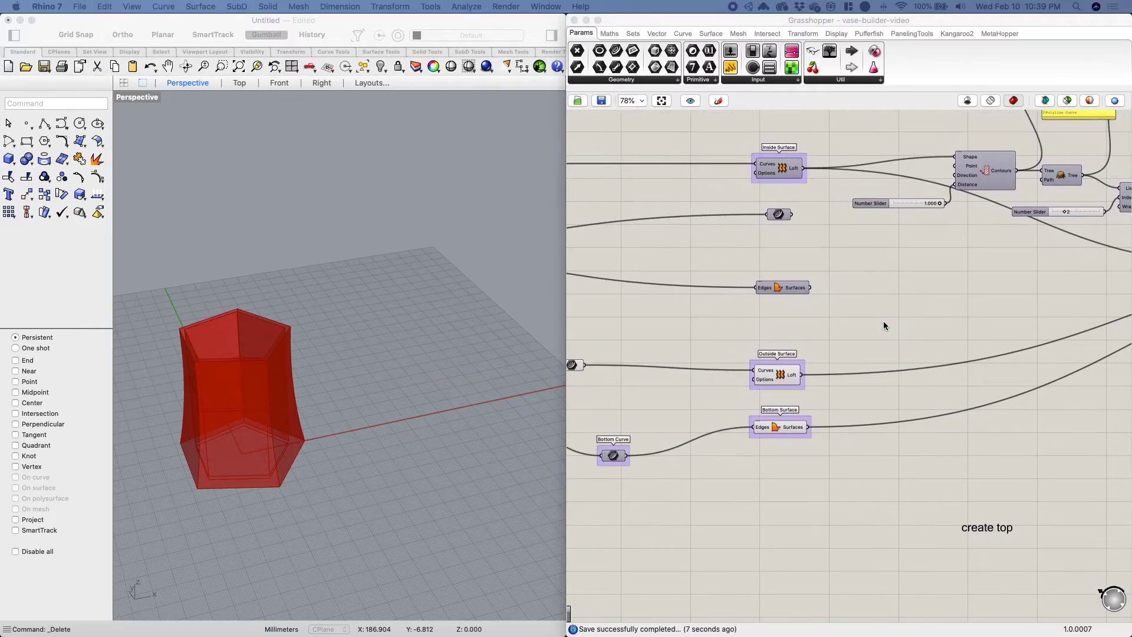
{"action": "scroll", "coordinate": [151, 327], "scroll_direction": "up", "scroll_amount": 10}
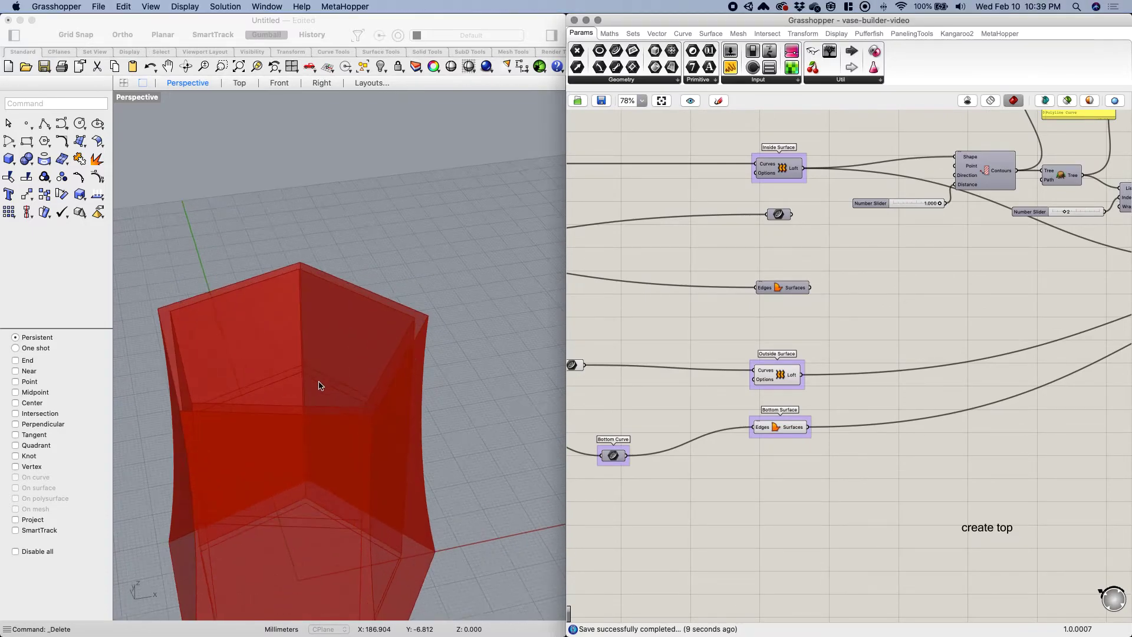
{"action": "scroll", "coordinate": [487, 307], "scroll_direction": "down", "scroll_amount": 2}
{"action": "scroll", "coordinate": [412, 334], "scroll_direction": "up", "scroll_amount": 2}
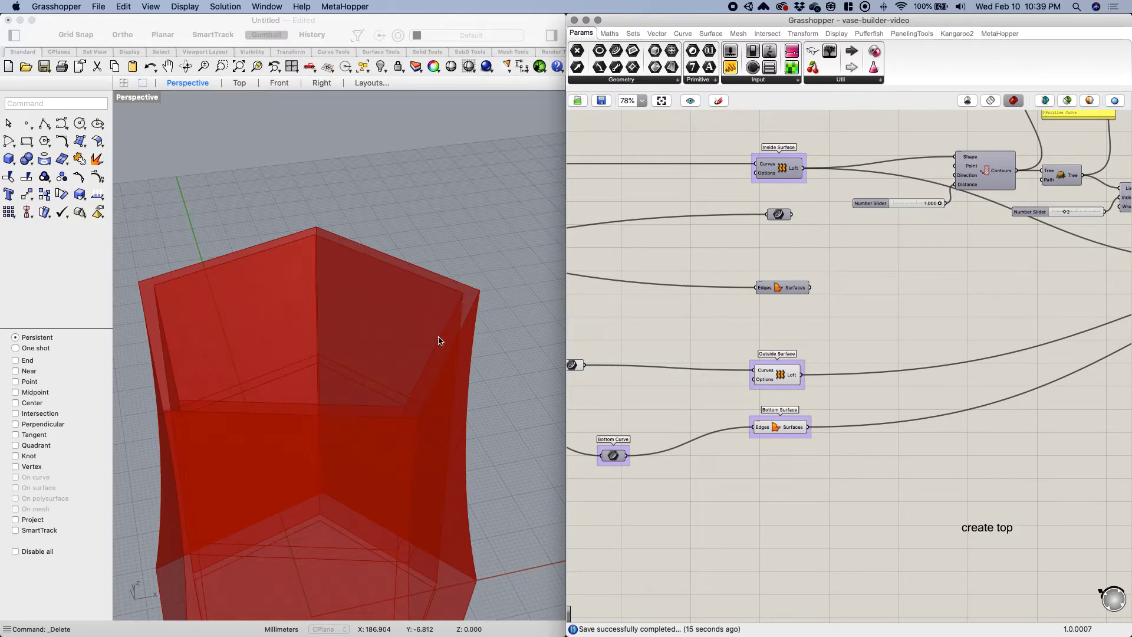
{"action": "right_click_drag", "start_coordinate": [781, 289], "coordinate": [956, 311]}
{"action": "middle_click", "coordinate": [723, 185]}
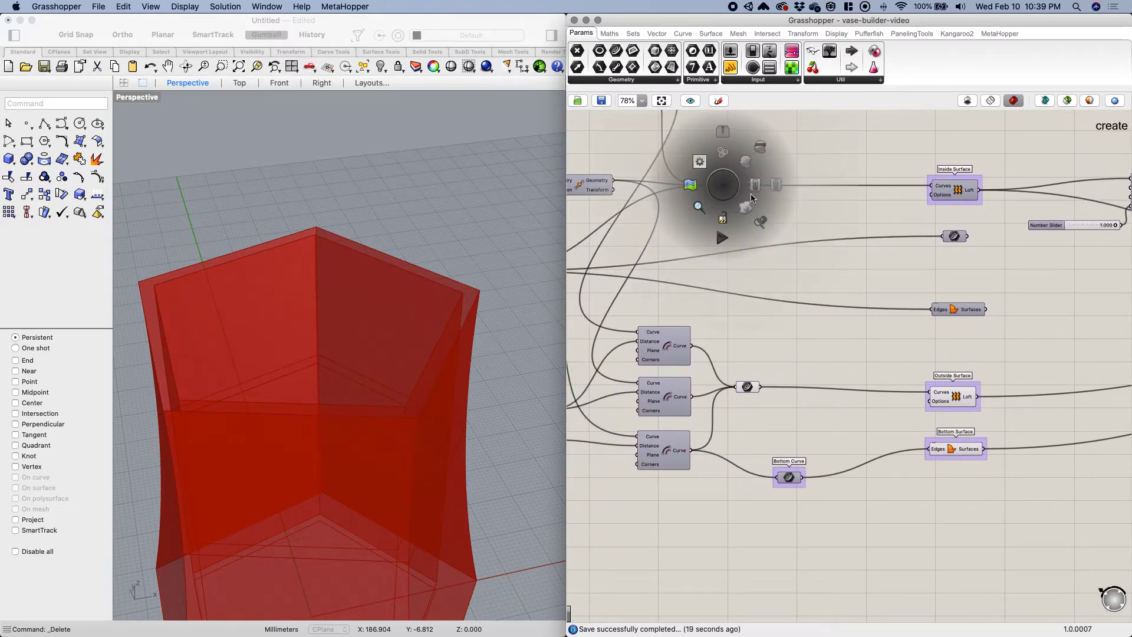
{"action": "right_click_drag", "start_coordinate": [852, 296], "coordinate": [710, 244]}
{"action": "left_click_drag", "start_coordinate": [848, 417], "coordinate": [779, 327]}
{"action": "middle_click", "coordinate": [786, 332]}
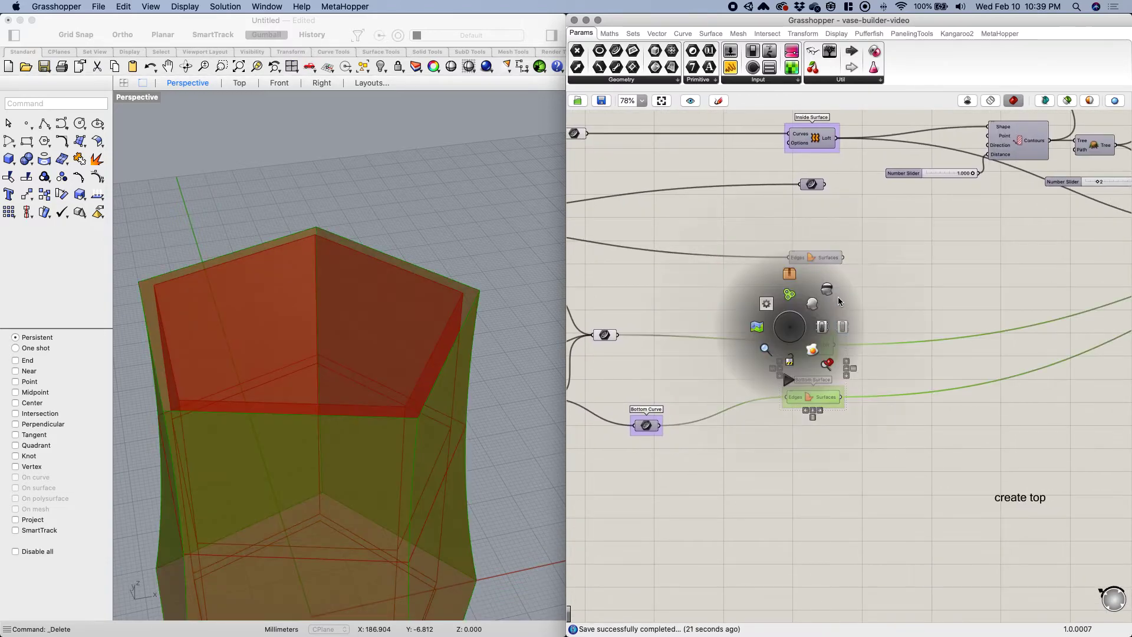
{"action": "left_click", "coordinate": [837, 296]}
Turn off the preview of the Brep parameter that collects the vase surfaces.
{"action": "right_click_drag", "start_coordinate": [1098, 263], "coordinate": [695, 315]}
{"action": "right_click_drag", "start_coordinate": [1067, 276], "coordinate": [1002, 285]}
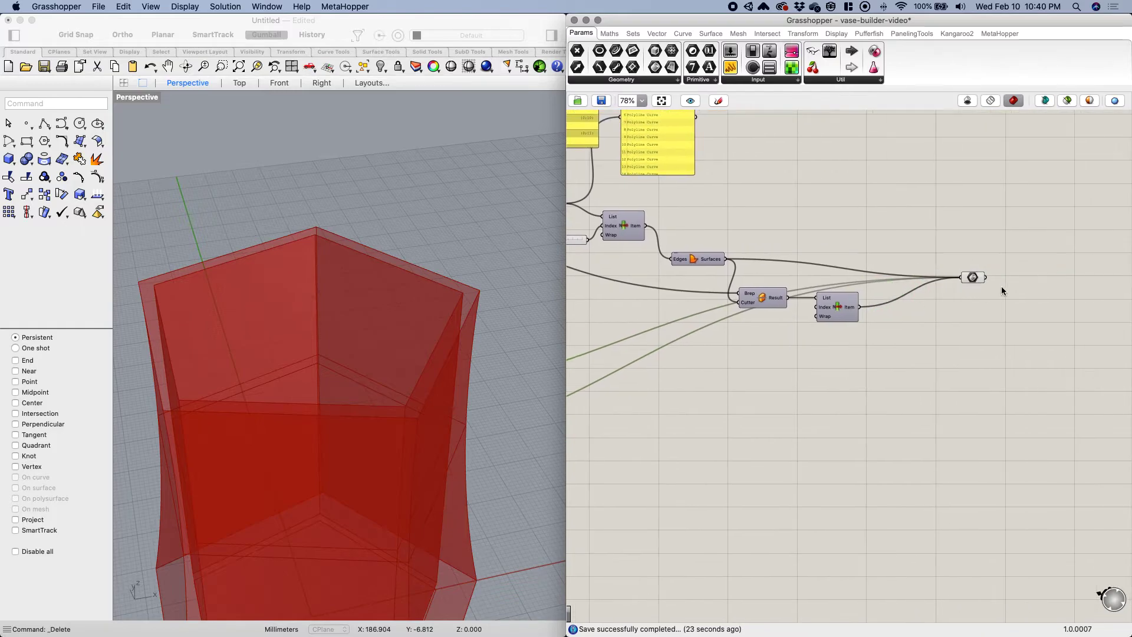
{"action": "left_click", "coordinate": [976, 278]}
{"action": "middle_click", "coordinate": [976, 278]}
{"action": "left_click", "coordinate": [1015, 246]}
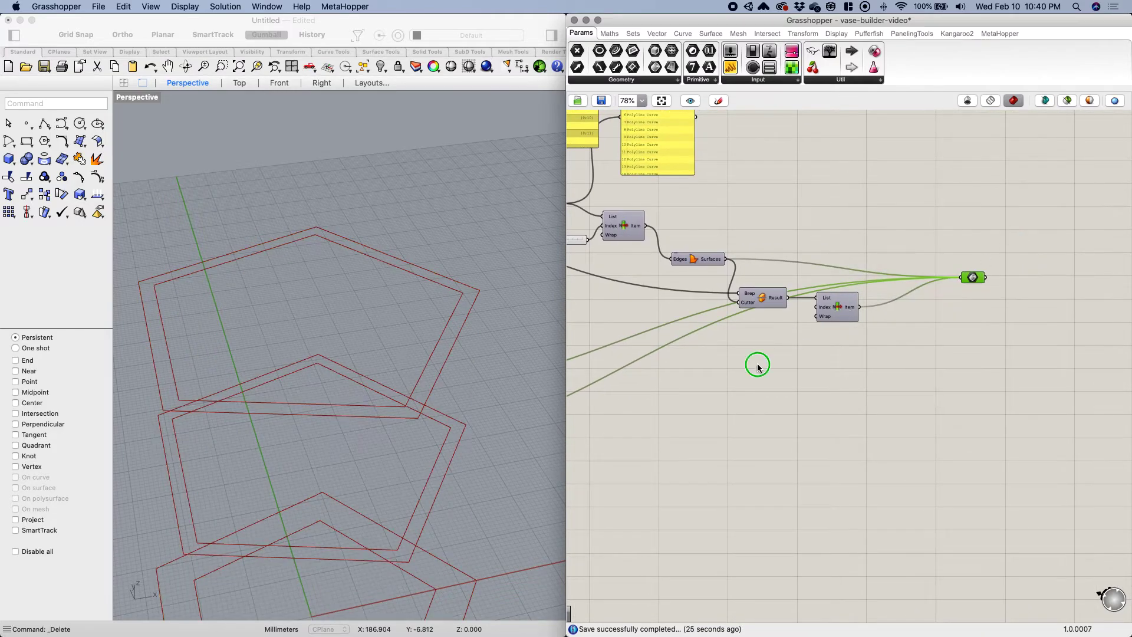
Move the inside and outside Curve parameters closer to their Loft components, roughly in line with each other.
{"action": "right_click_drag", "start_coordinate": [755, 363], "coordinate": [943, 330]}
{"action": "right_click_drag", "start_coordinate": [766, 323], "coordinate": [1045, 337]}
{"action": "right_click_drag", "start_coordinate": [685, 312], "coordinate": [863, 318]}
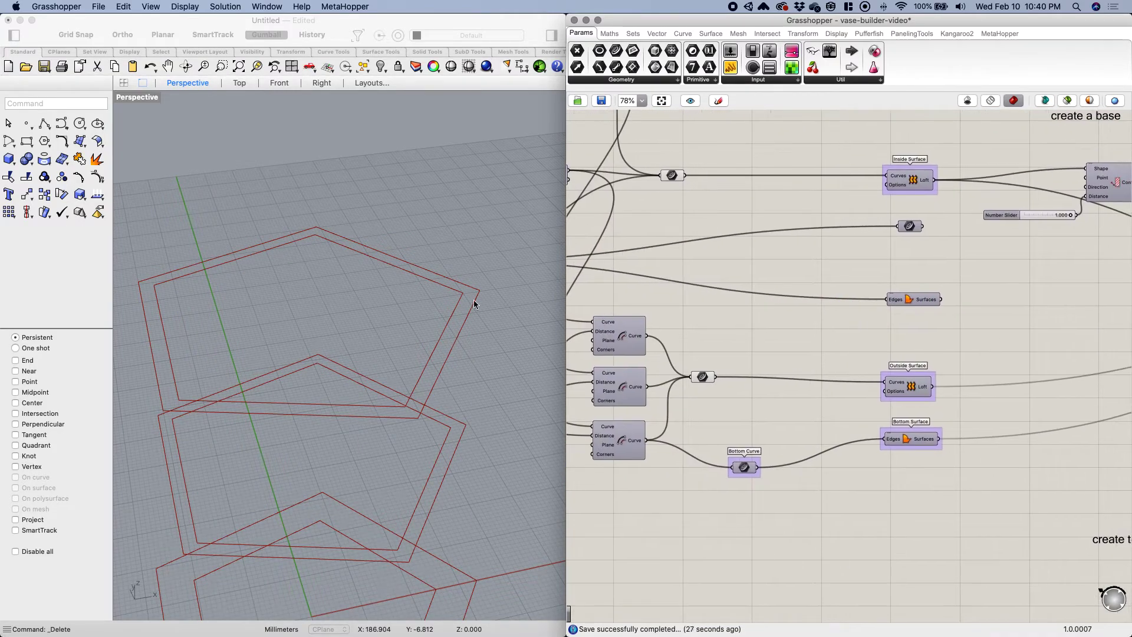
{"action": "right_click_drag", "start_coordinate": [717, 221], "coordinate": [809, 263]}
{"action": "left_click", "coordinate": [766, 219]}
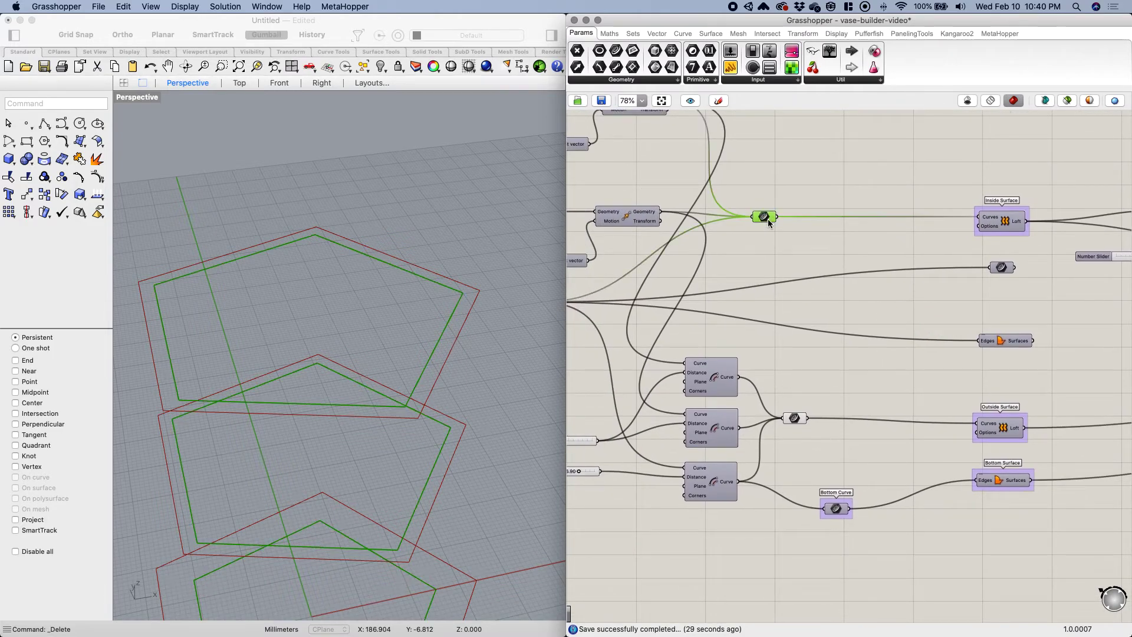
{"action": "left_click_drag", "start_coordinate": [794, 417], "coordinate": [827, 418]}
{"action": "left_click_drag", "start_coordinate": [774, 214], "coordinate": [830, 220]}
{"action": "left_click_drag", "start_coordinate": [826, 417], "coordinate": [819, 222]}
Turn off the preview of the inside and outside Curve parameters that feed the two Lofts.
{"action": "middle_click", "coordinate": [830, 207]}
{"action": "left_click", "coordinate": [859, 422]}
{"action": "left_click_drag", "start_coordinate": [865, 449], "coordinate": [811, 206]}
{"action": "right_click", "coordinate": [824, 218]}
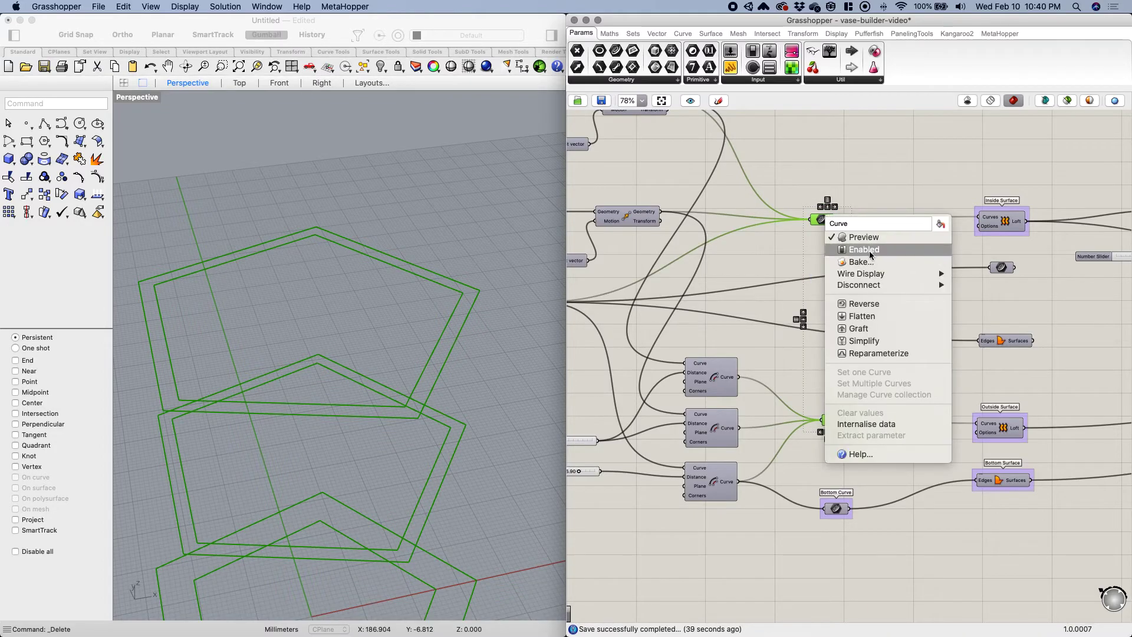
{"action": "left_click", "coordinate": [862, 236]}
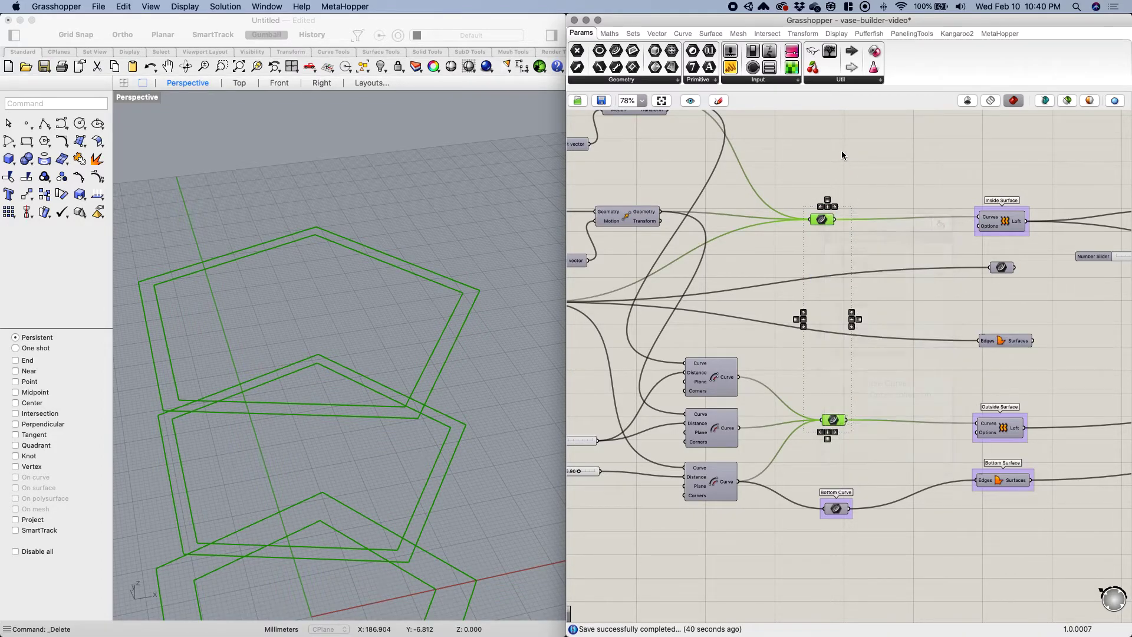
{"action": "left_click", "coordinate": [843, 262]}
{"action": "left_click", "coordinate": [837, 421]}
{"action": "middle_click", "coordinate": [837, 422]}
{"action": "left_click", "coordinate": [870, 391]}
Check the Move component and the inside Curve parameter, and undo the preview changes on the Curve parameters.
{"action": "right_click_drag", "start_coordinate": [836, 371], "coordinate": [810, 344]}
{"action": "right_click_drag", "start_coordinate": [765, 205], "coordinate": [837, 278]}
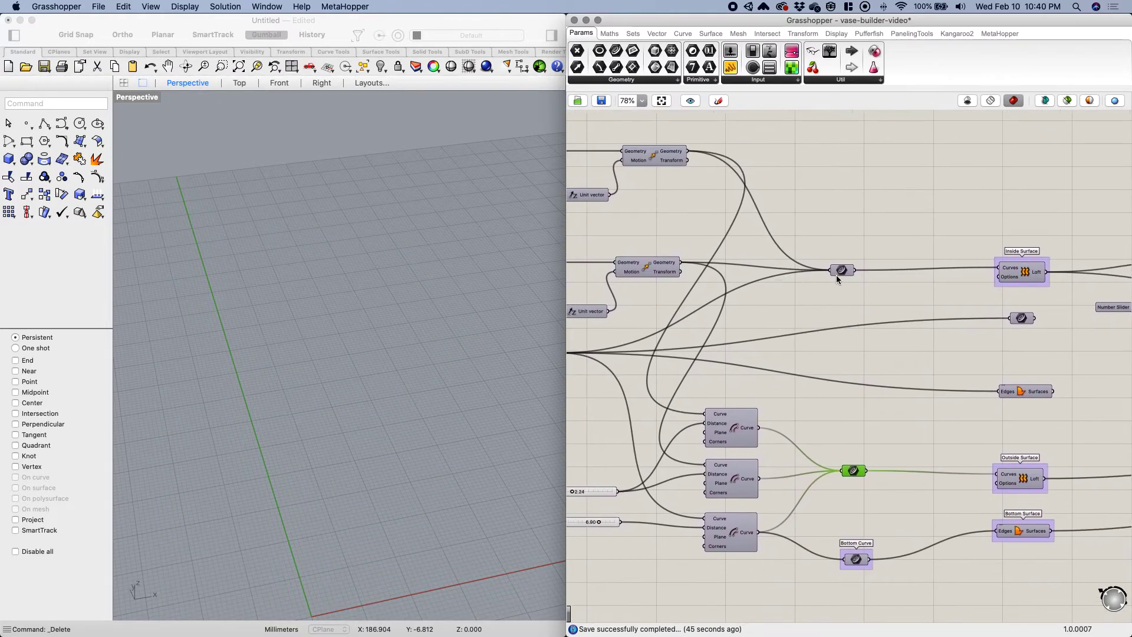
{"action": "left_click", "coordinate": [655, 154]}
{"action": "right_click_drag", "start_coordinate": [765, 173], "coordinate": [680, 145]}
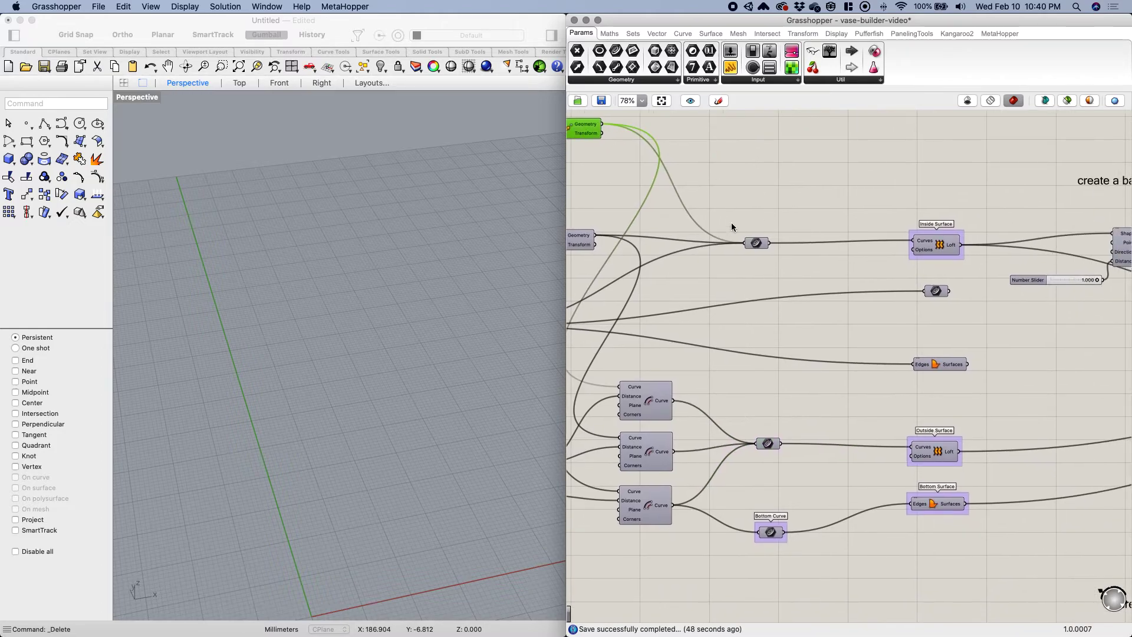
{"action": "left_click", "coordinate": [764, 241]}
{"action": "left_click", "coordinate": [804, 206]}
{"action": "key", "text": "super+z"}
{"action": "key", "text": "super+z"}
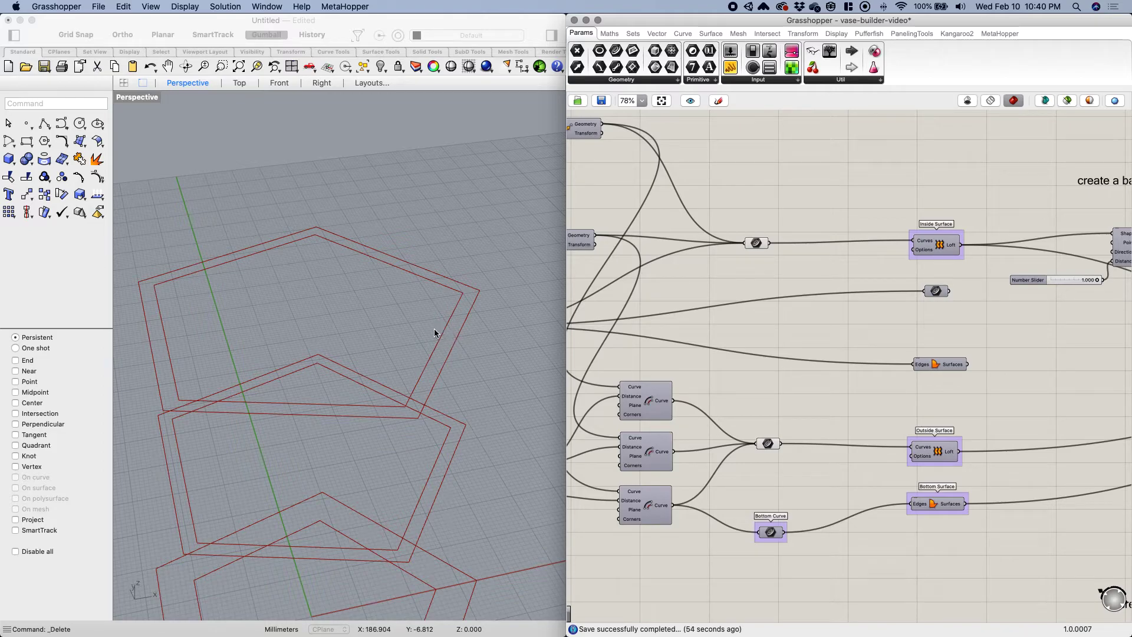
Open the component search on the canvas between the inside and outside Curve parameters.
{"action": "scroll", "coordinate": [456, 342], "scroll_direction": "up", "scroll_amount": 2}
{"action": "scroll", "coordinate": [460, 342], "scroll_direction": "up", "scroll_amount": 2}
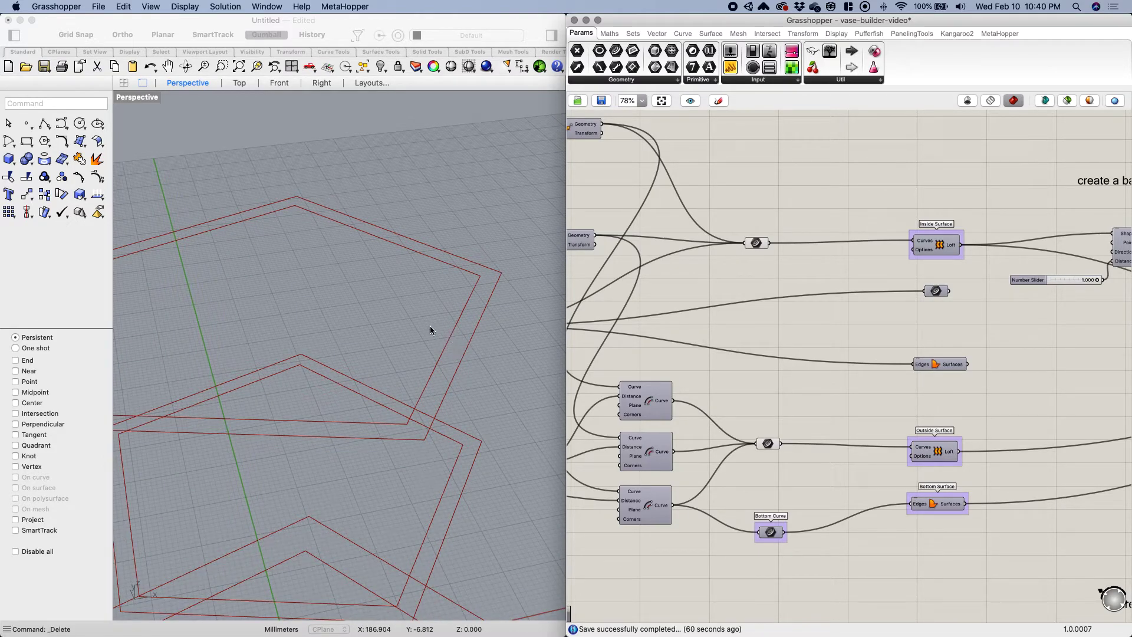
{"action": "scroll", "coordinate": [720, 311], "scroll_direction": "down", "scroll_amount": 2}
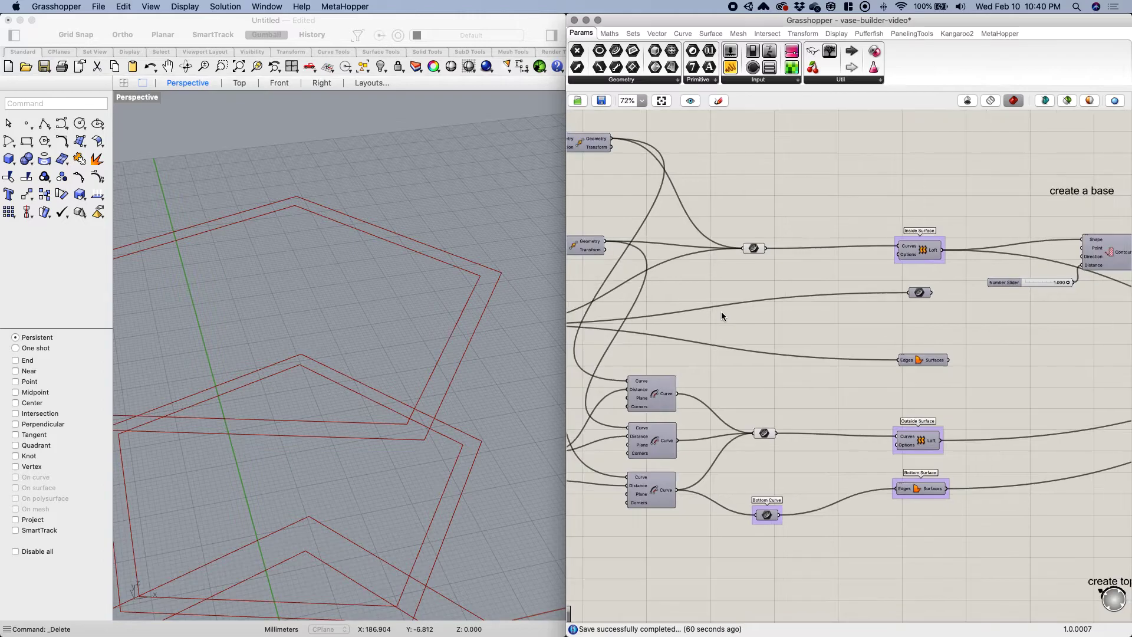
{"action": "right_click_drag", "start_coordinate": [700, 308], "coordinate": [707, 271]}
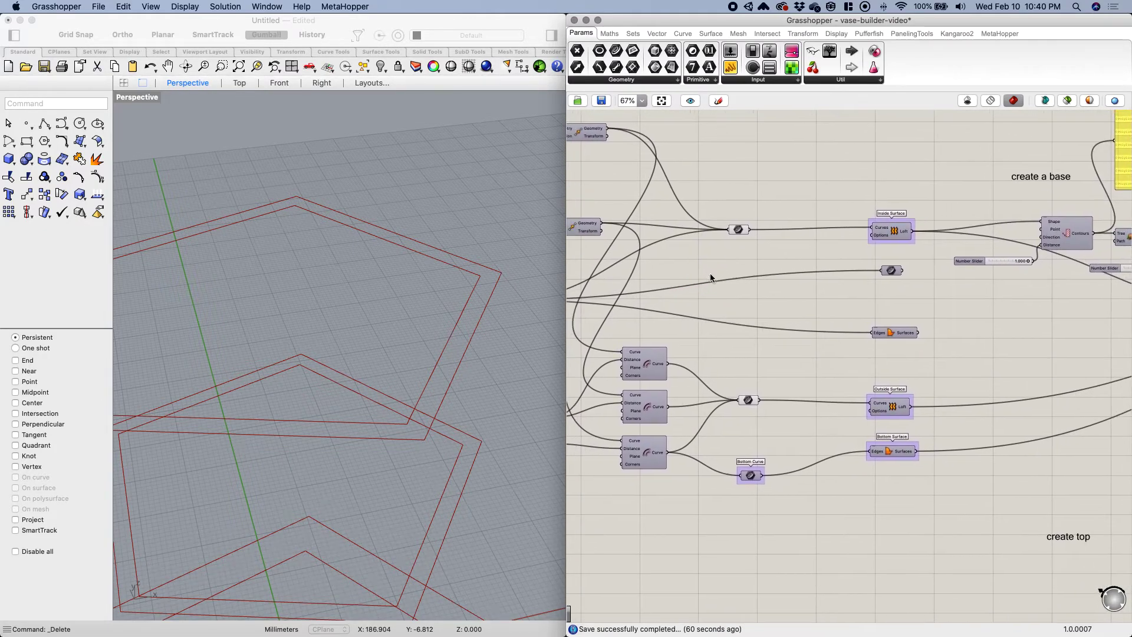
{"action": "right_click_drag", "start_coordinate": [768, 305], "coordinate": [777, 312]}
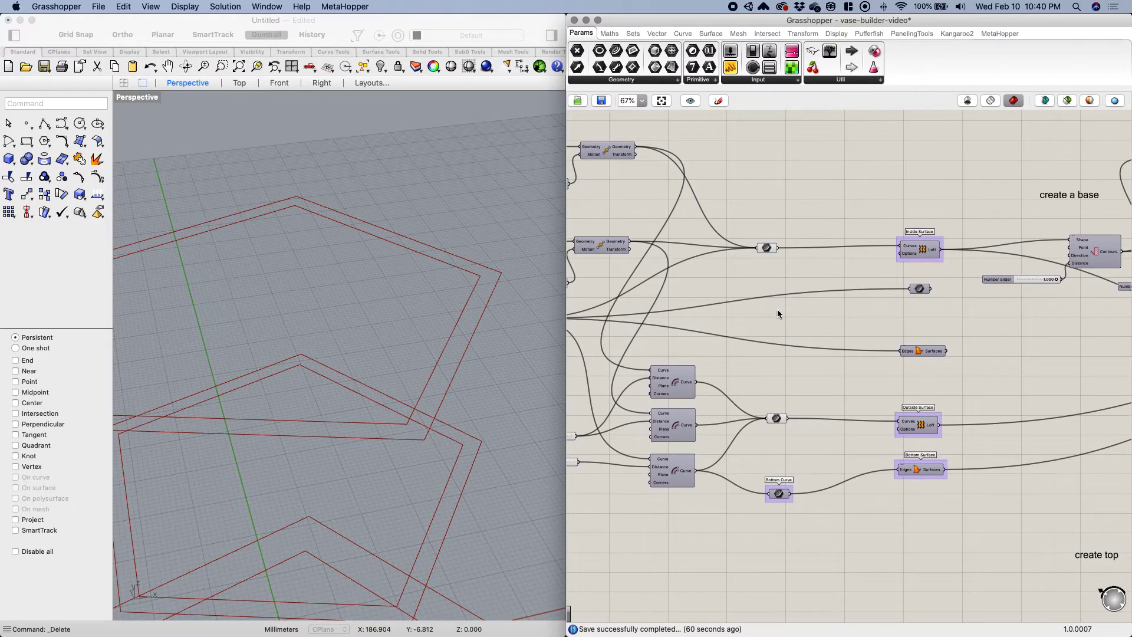
{"action": "double_click", "coordinate": [777, 308]}
{"action": "type", "text": "comb"}
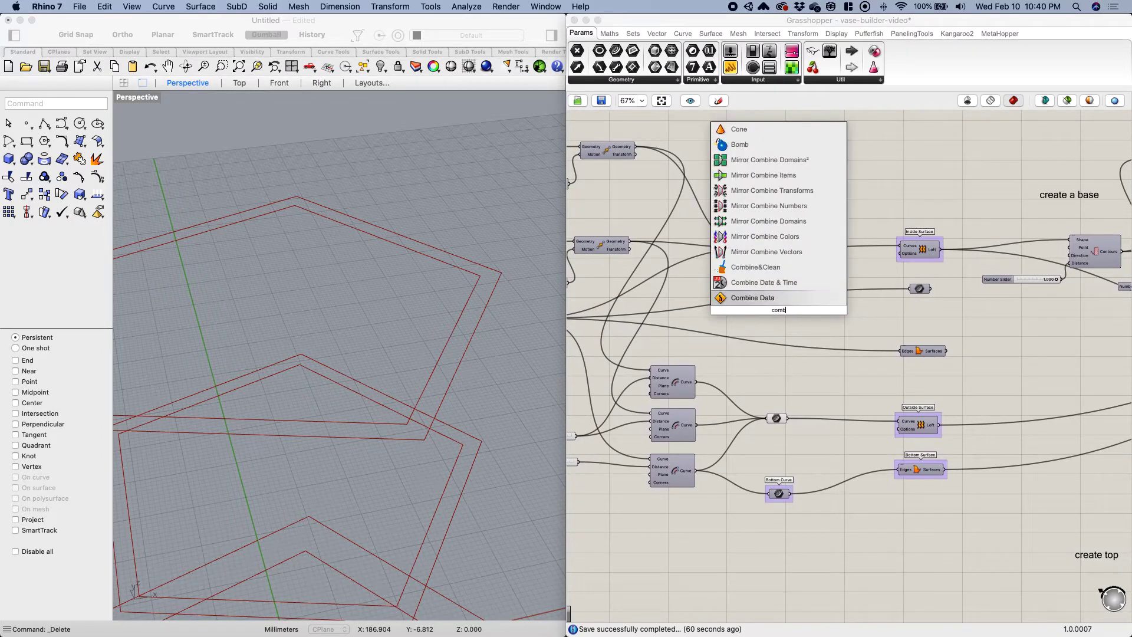
{"action": "key", "text": "BackSpace"}
{"action": "key", "text": "BackSpace"}
{"action": "key", "text": "BackSpace"}
{"action": "key", "text": "BackSpace"}
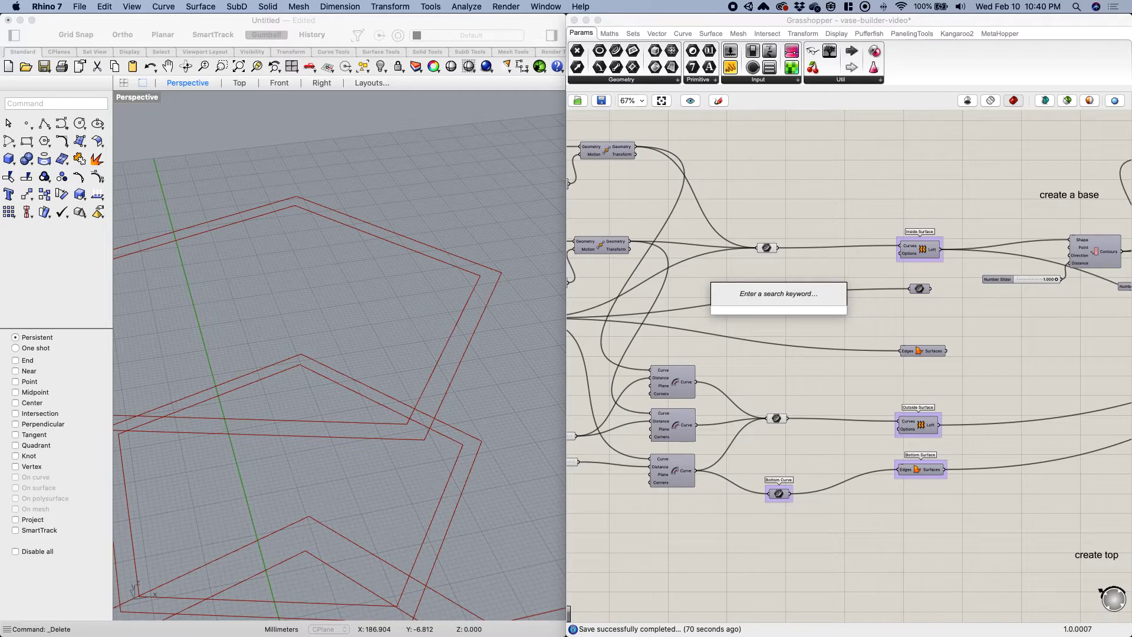
Add a Merge component between the inside and outside curve branches and feed the upper Move's Geometry into Data 1.
{"action": "type", "text": "merge"}
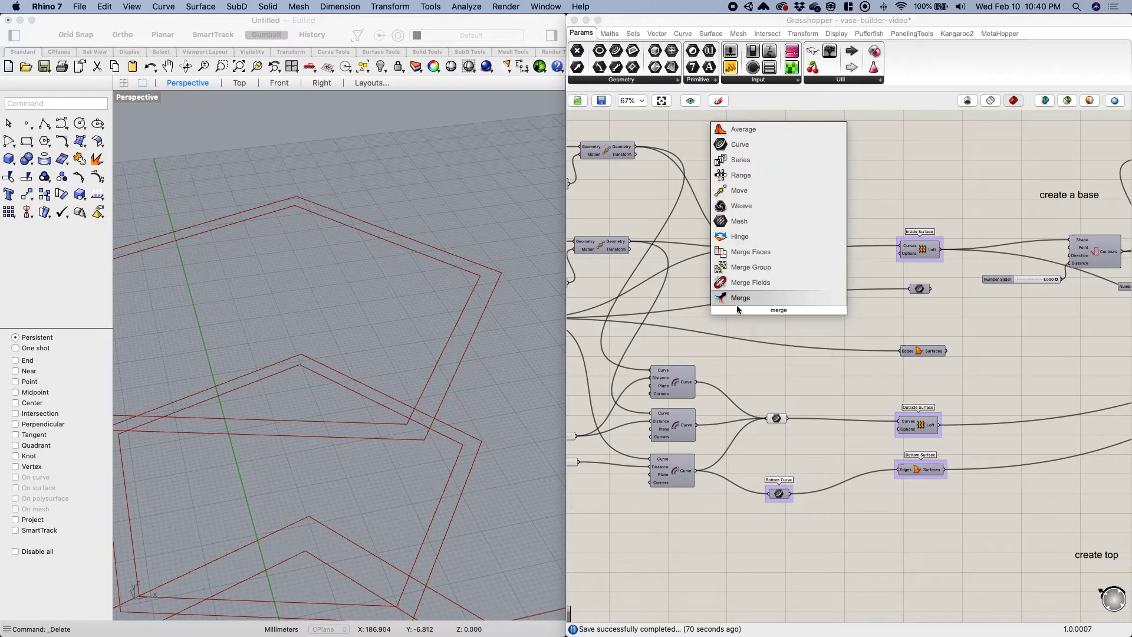
{"action": "left_click", "coordinate": [737, 300]}
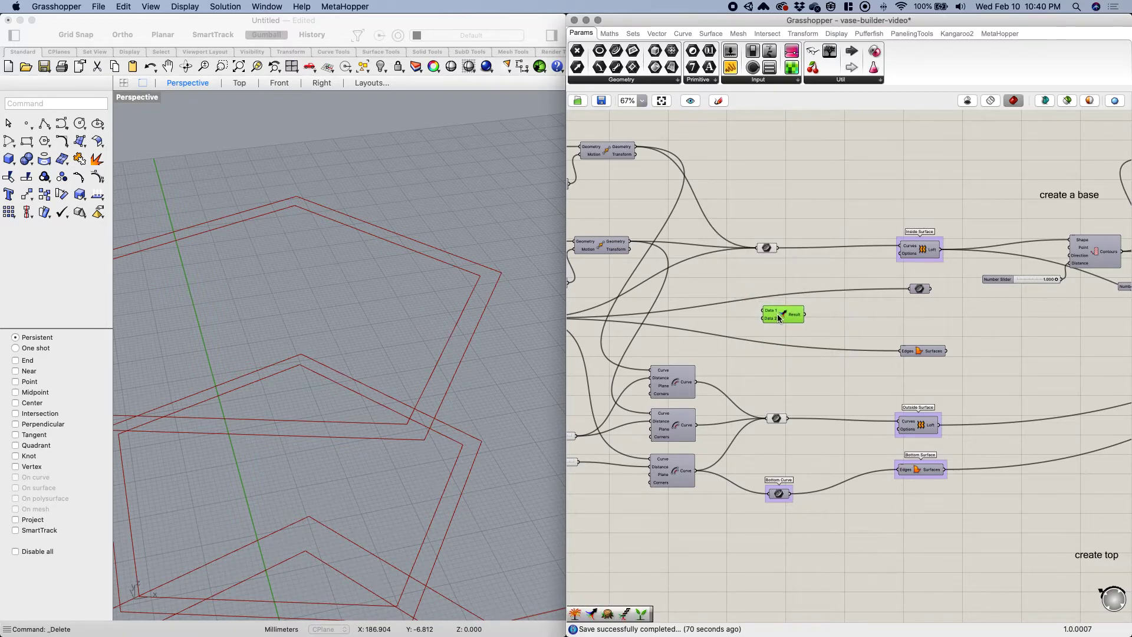
{"action": "scroll", "coordinate": [788, 330], "scroll_direction": "up", "scroll_amount": 3}
{"action": "right_click_drag", "start_coordinate": [749, 332], "coordinate": [807, 353]}
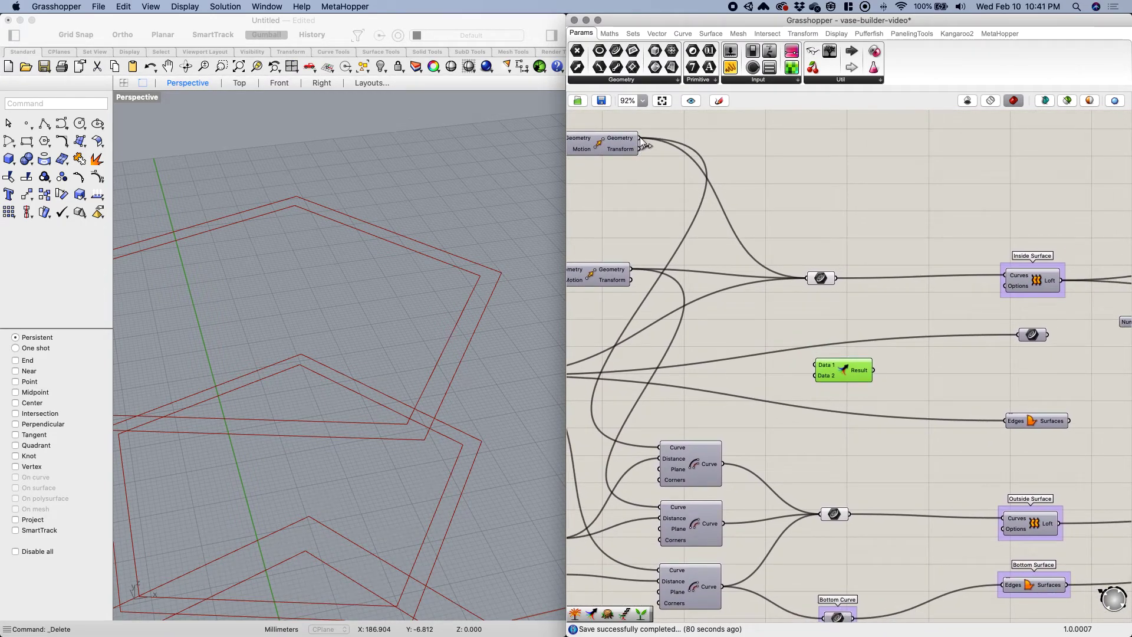
{"action": "left_click_drag", "start_coordinate": [644, 144], "coordinate": [817, 365]}
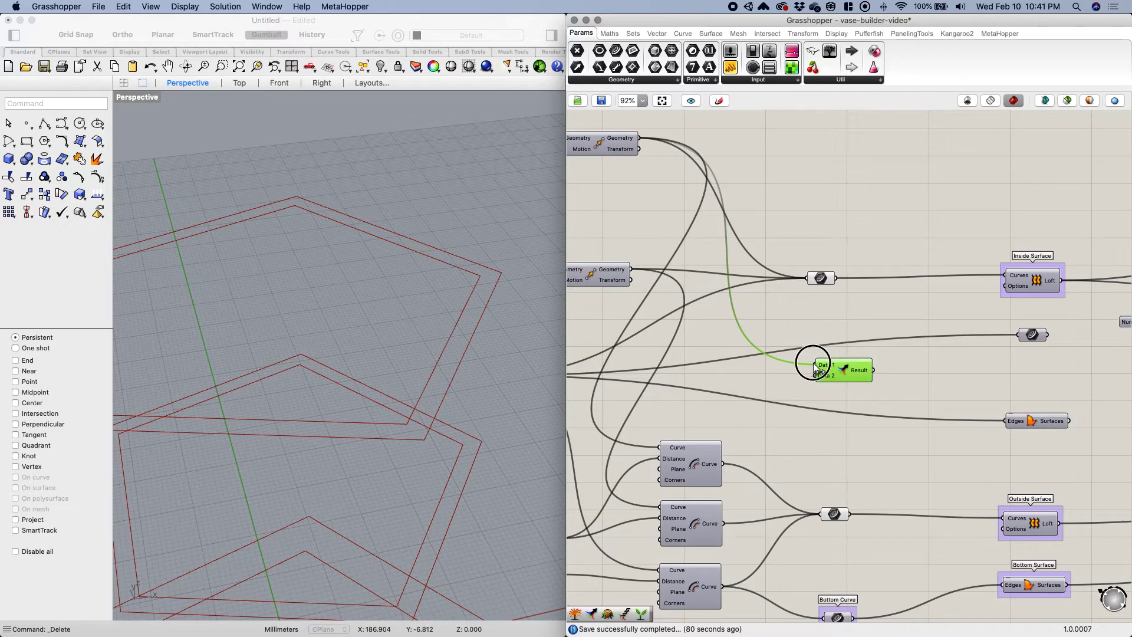
{"action": "right_click_drag", "start_coordinate": [795, 322], "coordinate": [804, 311]}
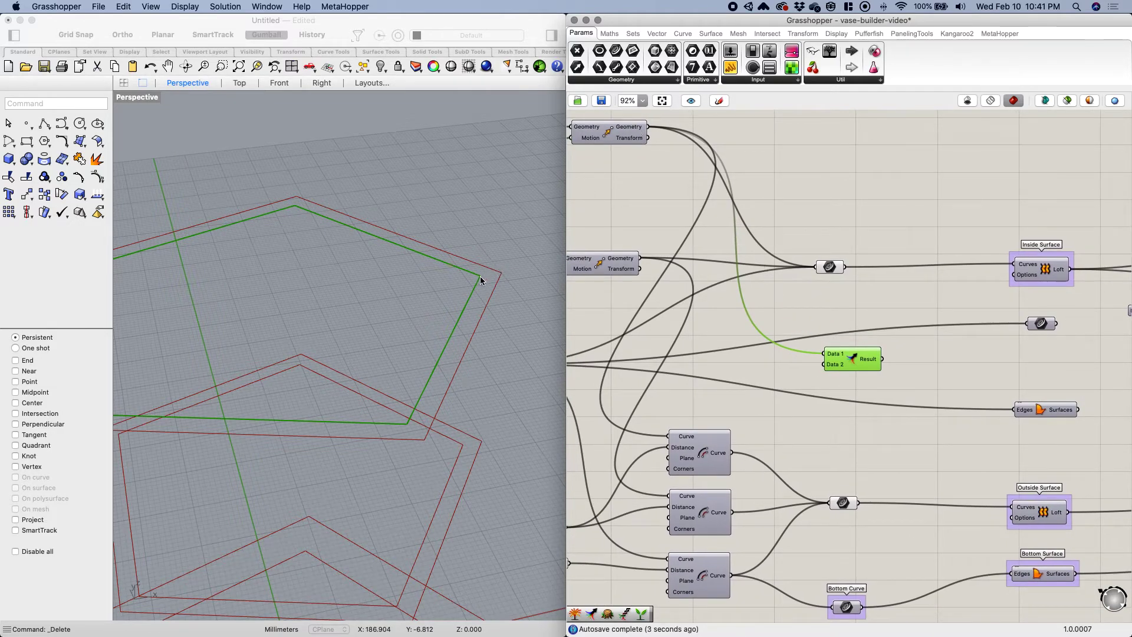
Identify the top outside offset curve among the components and connect its Curve output to the Merge's Data 2.
{"action": "right_click_drag", "start_coordinate": [652, 318], "coordinate": [664, 307]}
{"action": "left_click", "coordinate": [618, 258]}
{"action": "right_click_drag", "start_coordinate": [653, 246], "coordinate": [759, 277]}
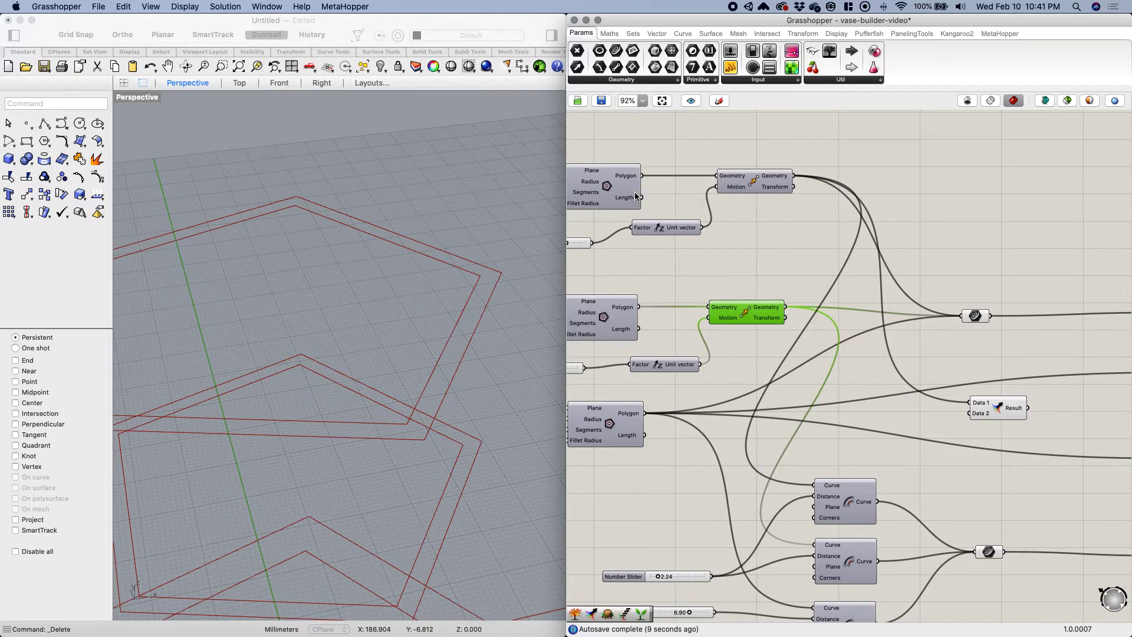
{"action": "left_click", "coordinate": [616, 179]}
{"action": "right_click_drag", "start_coordinate": [738, 195], "coordinate": [656, 175]}
{"action": "left_click", "coordinate": [664, 166]}
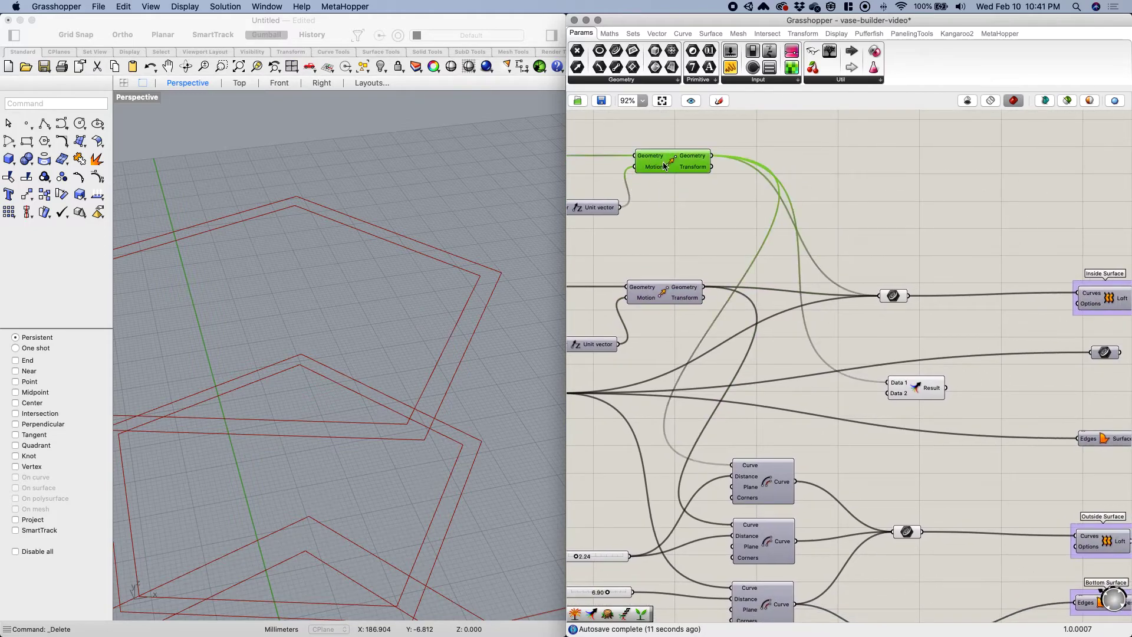
{"action": "right_click_drag", "start_coordinate": [702, 240], "coordinate": [681, 137]}
{"action": "right_click_drag", "start_coordinate": [682, 371], "coordinate": [709, 455]}
{"action": "left_click", "coordinate": [710, 456]}
{"action": "left_click_drag", "start_coordinate": [731, 461], "coordinate": [827, 374]}
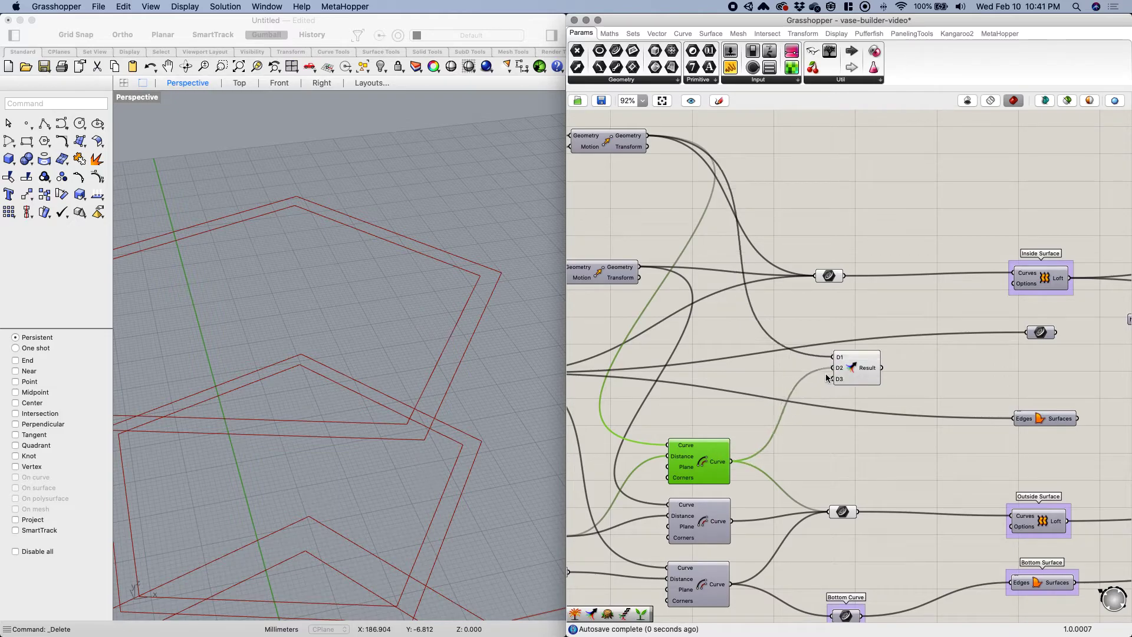
Check the two top curves feeding the Merge in the viewport and examine the data tree structure of its result.
{"action": "left_click", "coordinate": [850, 369]}
{"action": "left_click", "coordinate": [632, 144]}
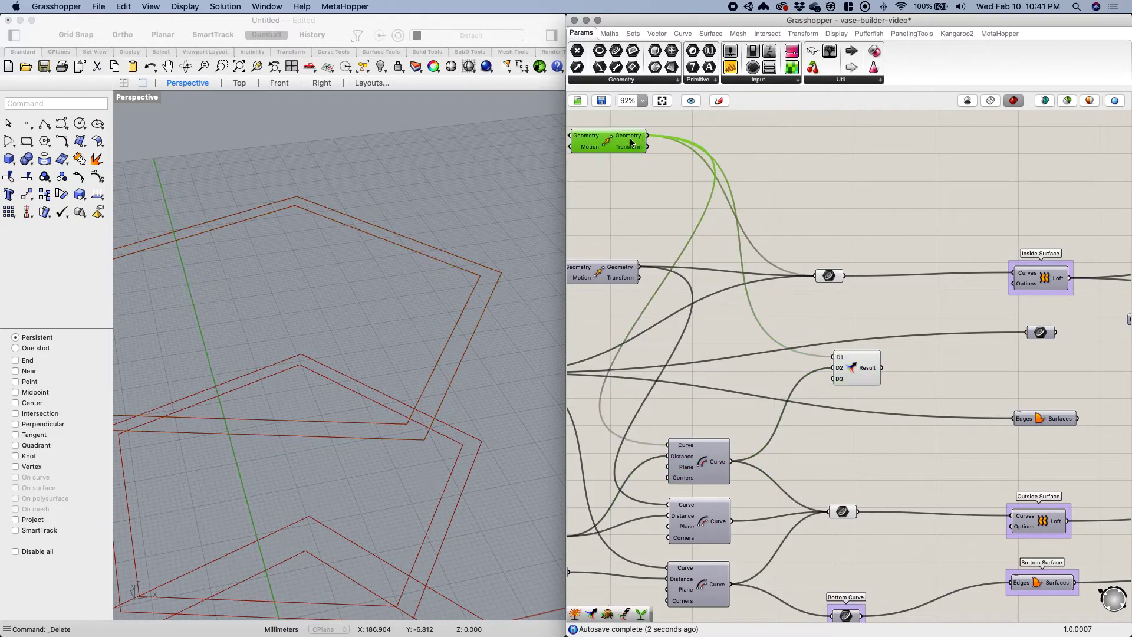
{"action": "left_click", "coordinate": [695, 469]}
{"action": "scroll", "coordinate": [766, 412], "scroll_direction": "right", "scroll_amount": 3}
{"action": "left_click", "coordinate": [844, 382]}
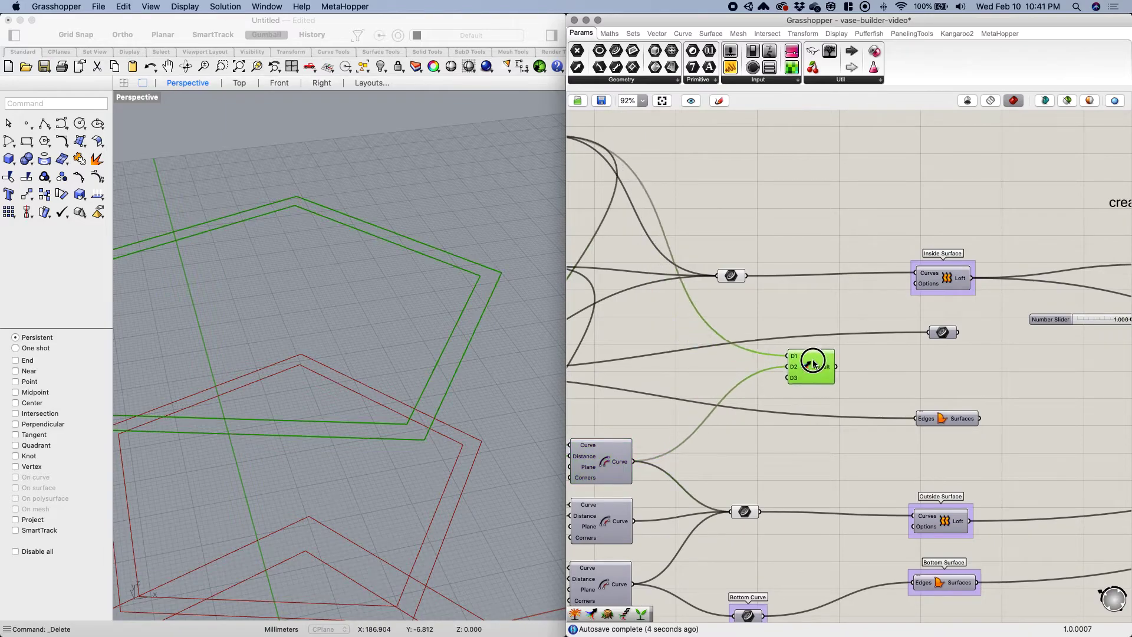
{"action": "scroll", "coordinate": [844, 382], "scroll_direction": "right", "scroll_amount": 3}
{"action": "left_click", "coordinate": [858, 426]}
{"action": "left_click", "coordinate": [740, 352]}
{"action": "left_click_drag", "start_coordinate": [740, 353], "coordinate": [715, 363]}
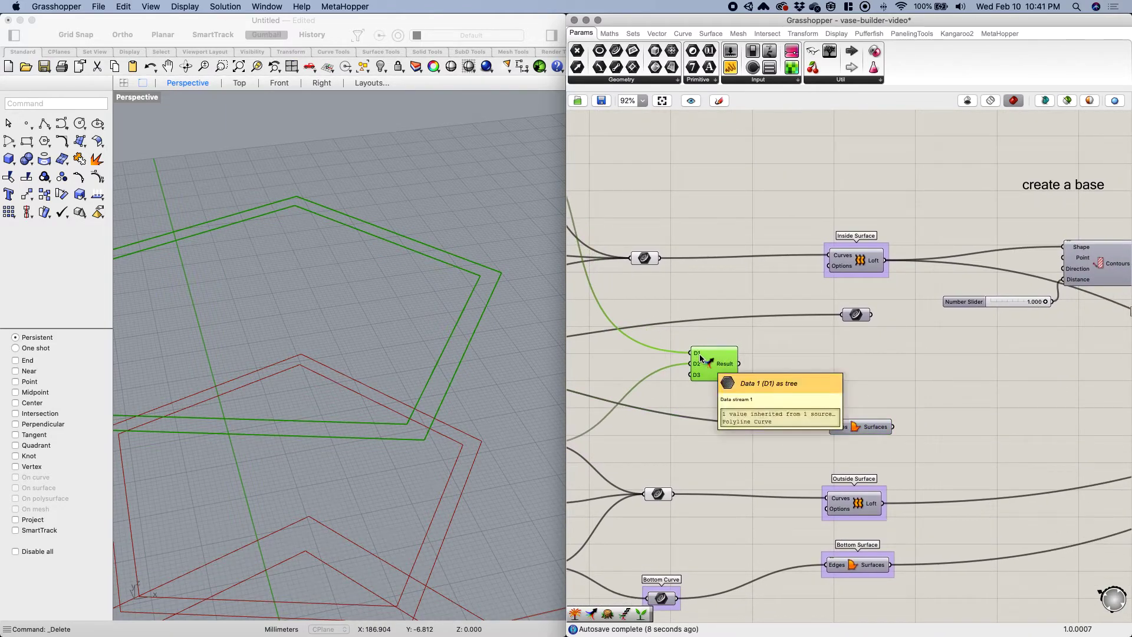
{"action": "mouse_move", "coordinate": [723, 365]}
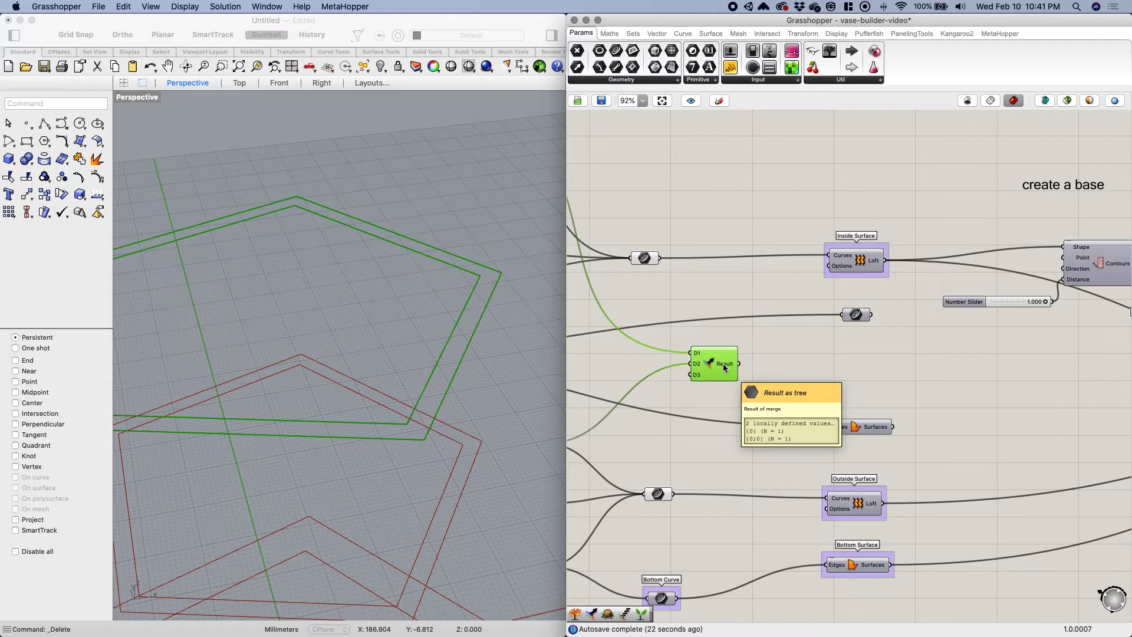
Add a Flatten Tree component after the Merge and connect the Merge result to its Tree input.
{"action": "double_click", "coordinate": [765, 359]}
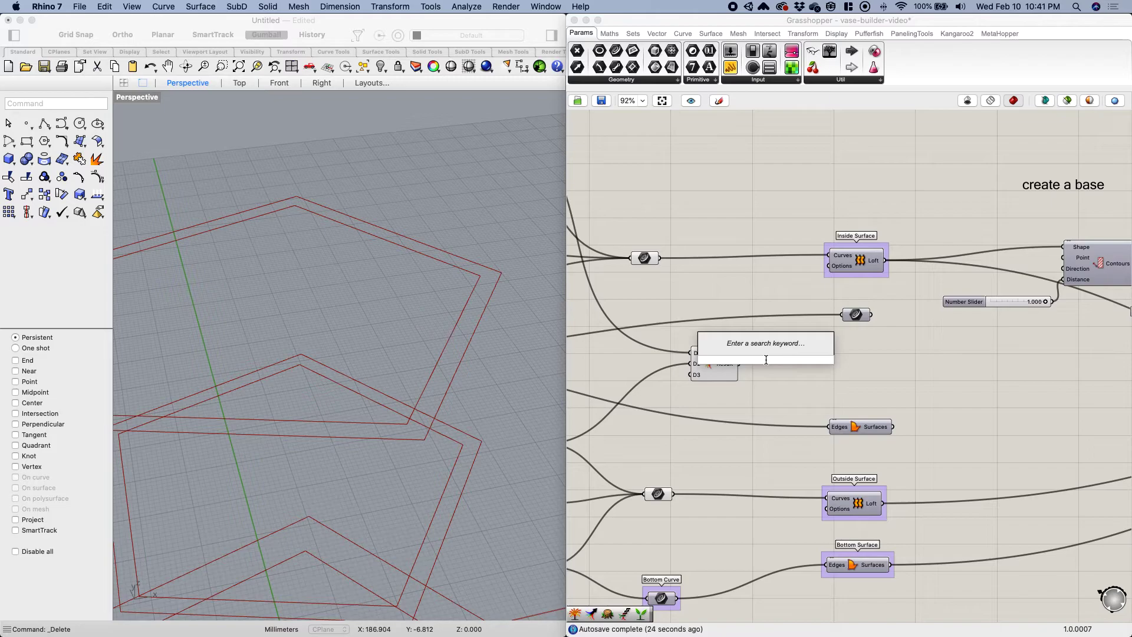
{"action": "type", "text": "flat"}
{"action": "left_click", "coordinate": [747, 349]}
{"action": "left_click_drag", "start_coordinate": [751, 361], "coordinate": [774, 367]}
Turn off the preview of the Merge and Flatten Tree components and shift both back to make room after them.
{"action": "left_click", "coordinate": [726, 366]}
{"action": "middle_click", "coordinate": [726, 365]}
{"action": "left_click", "coordinate": [756, 331]}
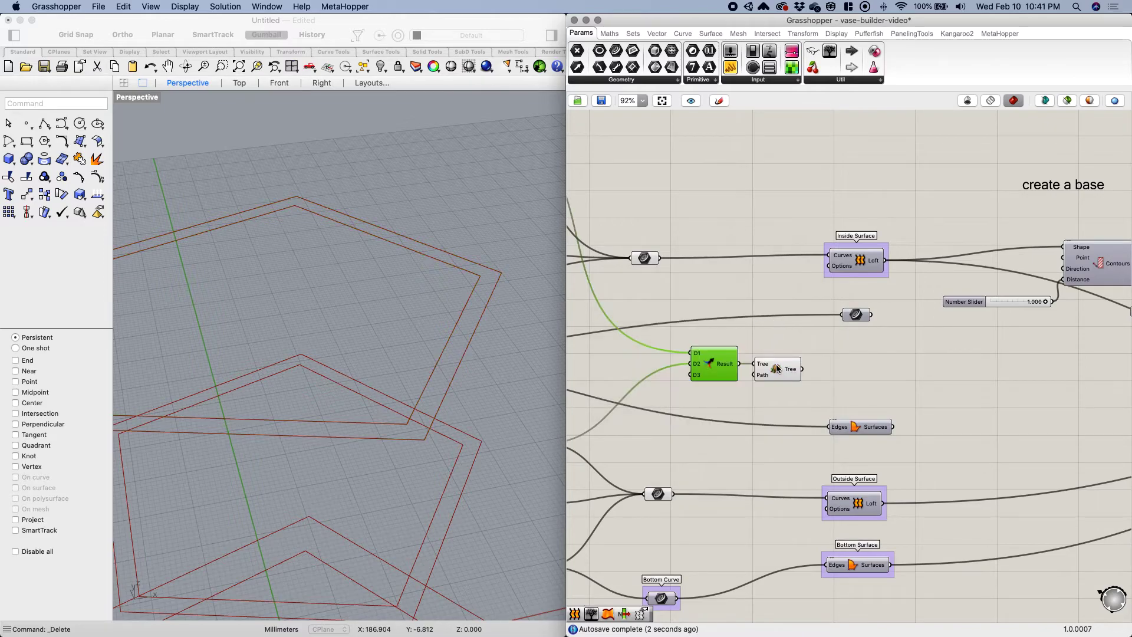
{"action": "mouse_move", "coordinate": [793, 372]}
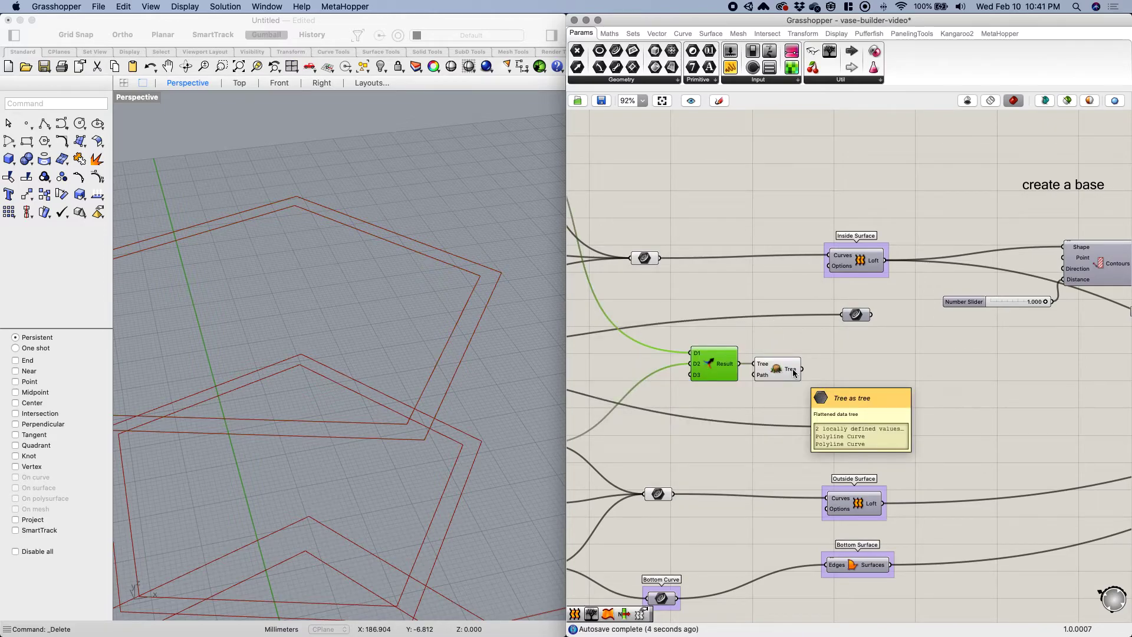
{"action": "left_click", "coordinate": [779, 369]}
{"action": "middle_click", "coordinate": [788, 368]}
{"action": "left_click", "coordinate": [821, 333]}
{"action": "right_click_drag", "start_coordinate": [801, 357], "coordinate": [762, 360]}
{"action": "left_click_drag", "start_coordinate": [672, 366], "coordinate": [646, 366]}
{"action": "left_click_drag", "start_coordinate": [740, 372], "coordinate": [726, 376]}
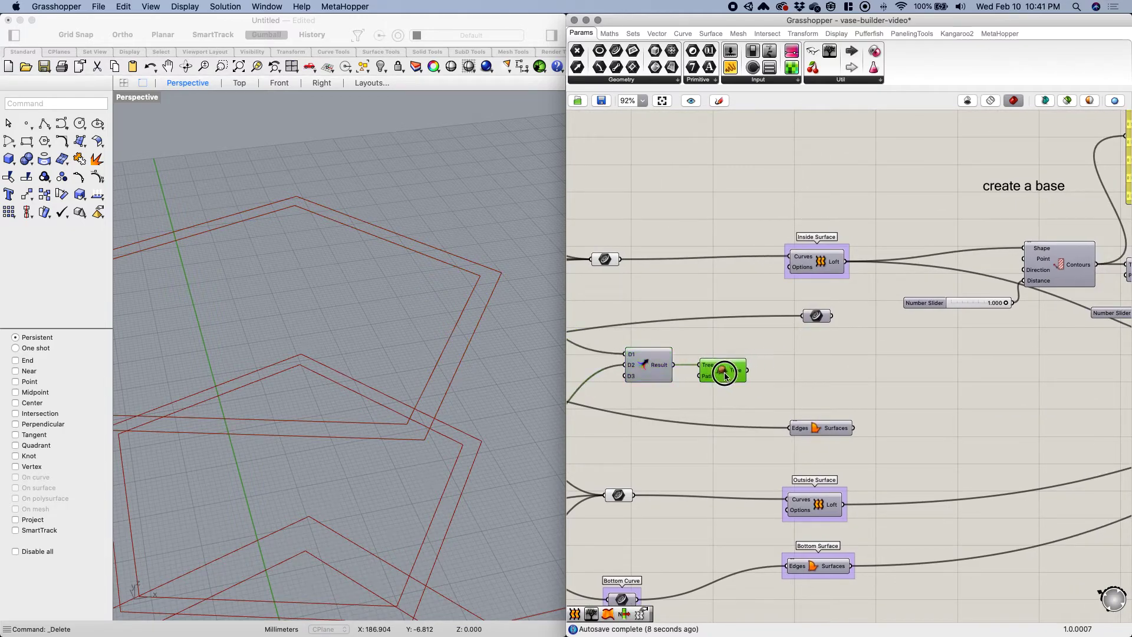
Add a Loft component after Flatten Tree and connect the flattened top curves to its Curves input.
{"action": "double_click", "coordinate": [797, 375]}
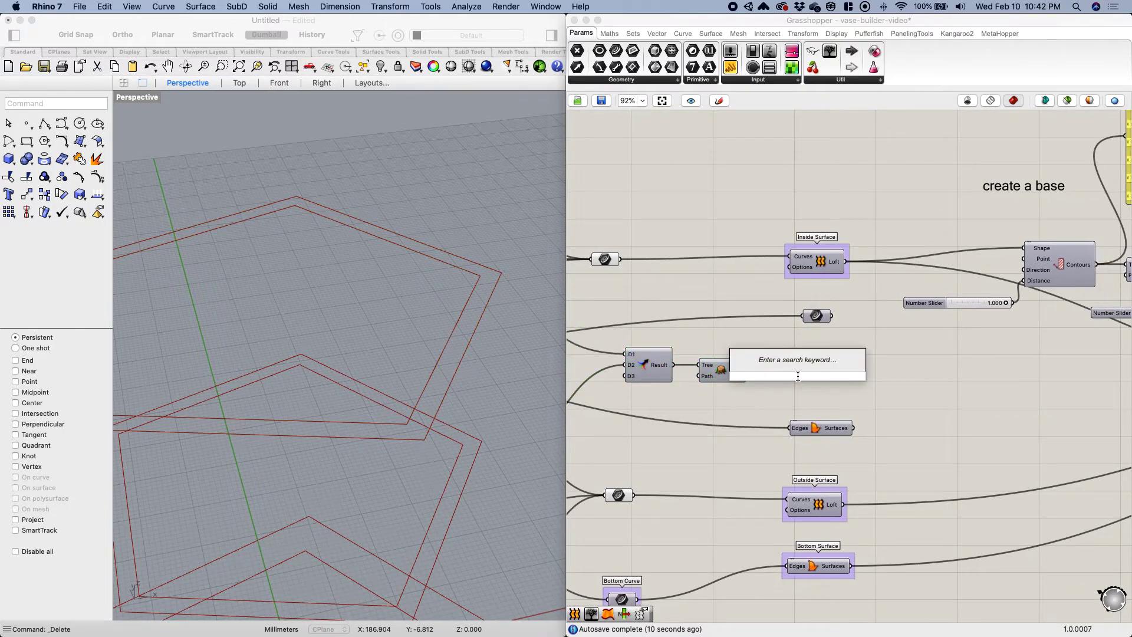
{"action": "type", "text": "loft"}
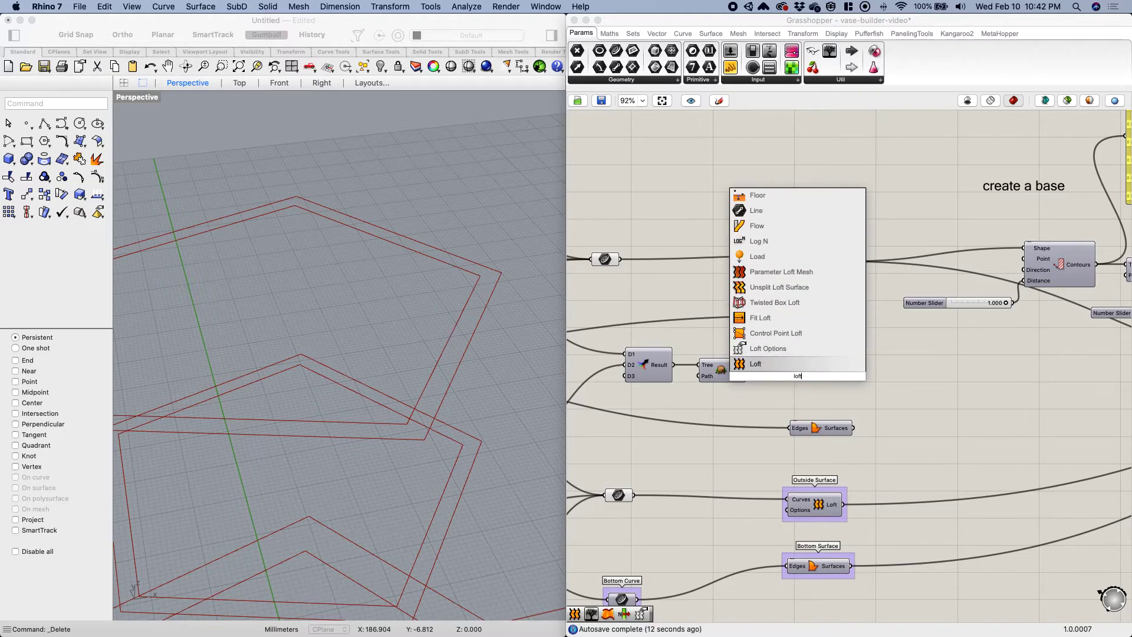
{"action": "key", "text": "Return"}
{"action": "left_click_drag", "start_coordinate": [746, 371], "coordinate": [773, 371]}
{"action": "scroll", "coordinate": [508, 343], "scroll_direction": "down", "scroll_amount": 4}
{"action": "scroll", "coordinate": [455, 321], "scroll_direction": "up", "scroll_amount": 2}
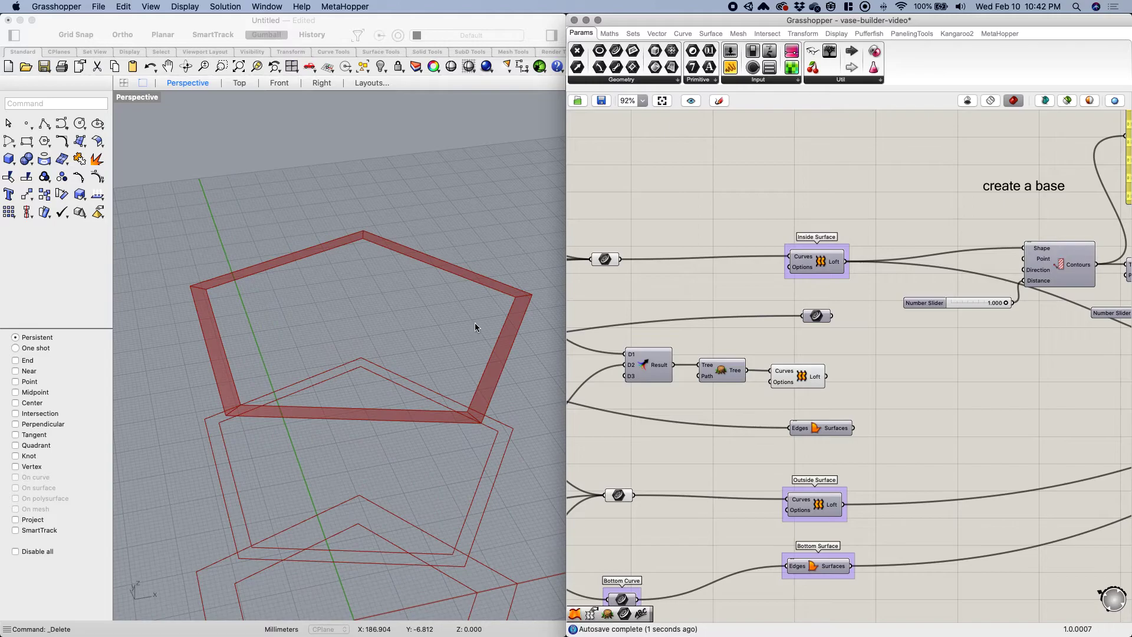
Group the new rim Loft component and label the group "Top Surface".
{"action": "left_click", "coordinate": [807, 376]}
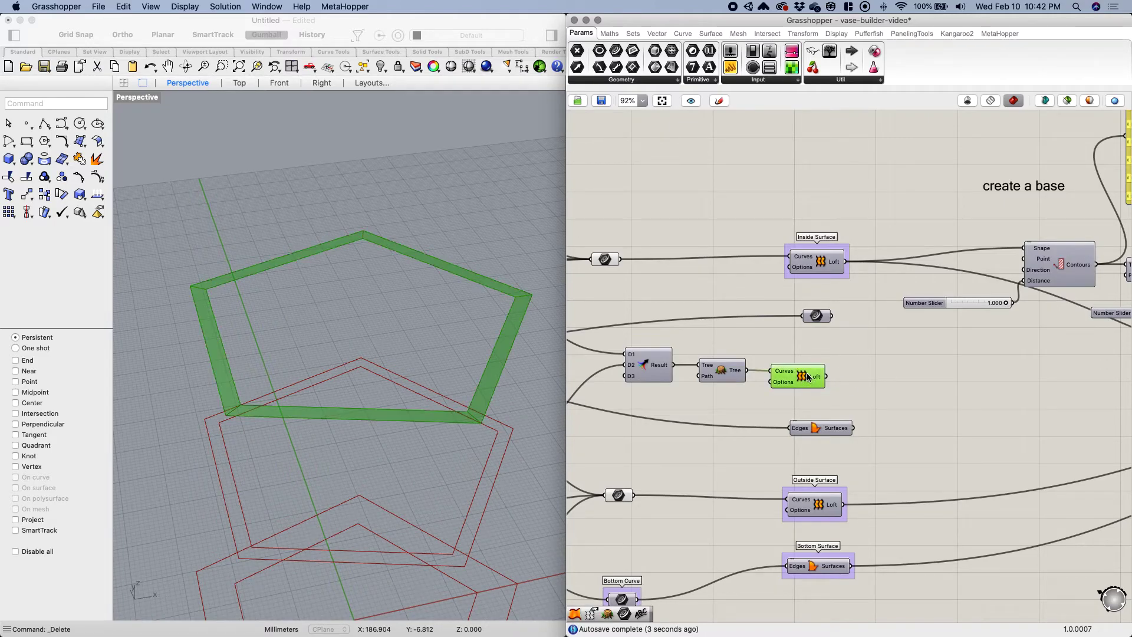
{"action": "right_click_drag", "start_coordinate": [860, 366], "coordinate": [808, 363]}
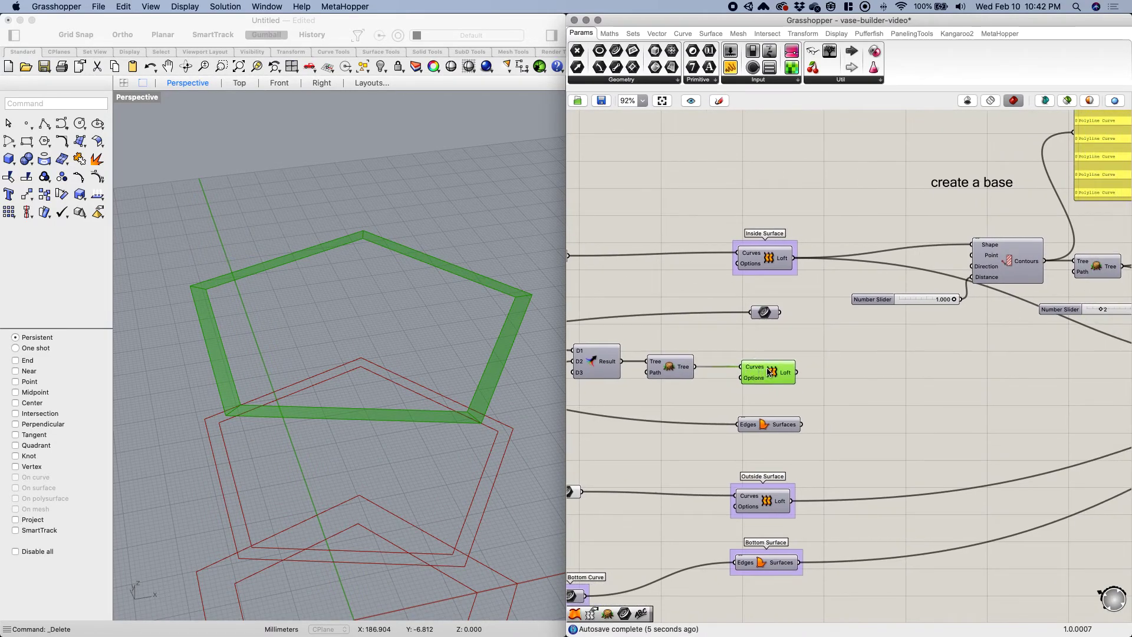
{"action": "middle_click", "coordinate": [769, 367]}
{"action": "left_click", "coordinate": [770, 343]}
{"action": "left_click", "coordinate": [774, 355]}
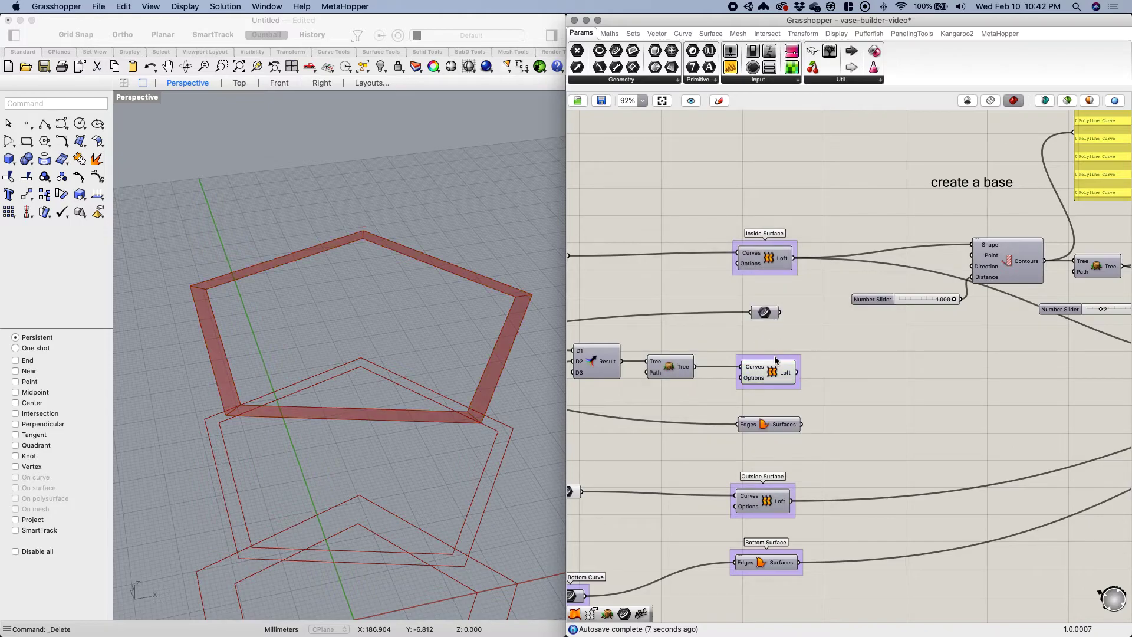
{"action": "right_click", "coordinate": [775, 356]}
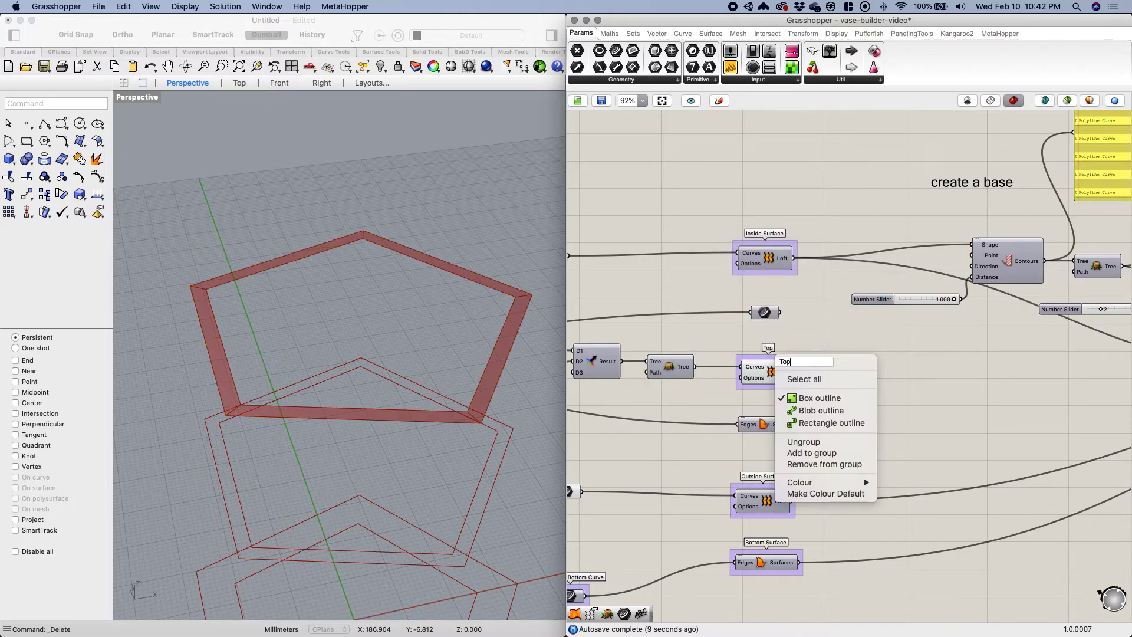
{"action": "type", "text": "Top Surface"}
{"action": "key", "text": "Return"}
Preview the unused Boundary Surfaces component below the Top Surface group to identify it, and delete it.
{"action": "left_click", "coordinate": [773, 425]}
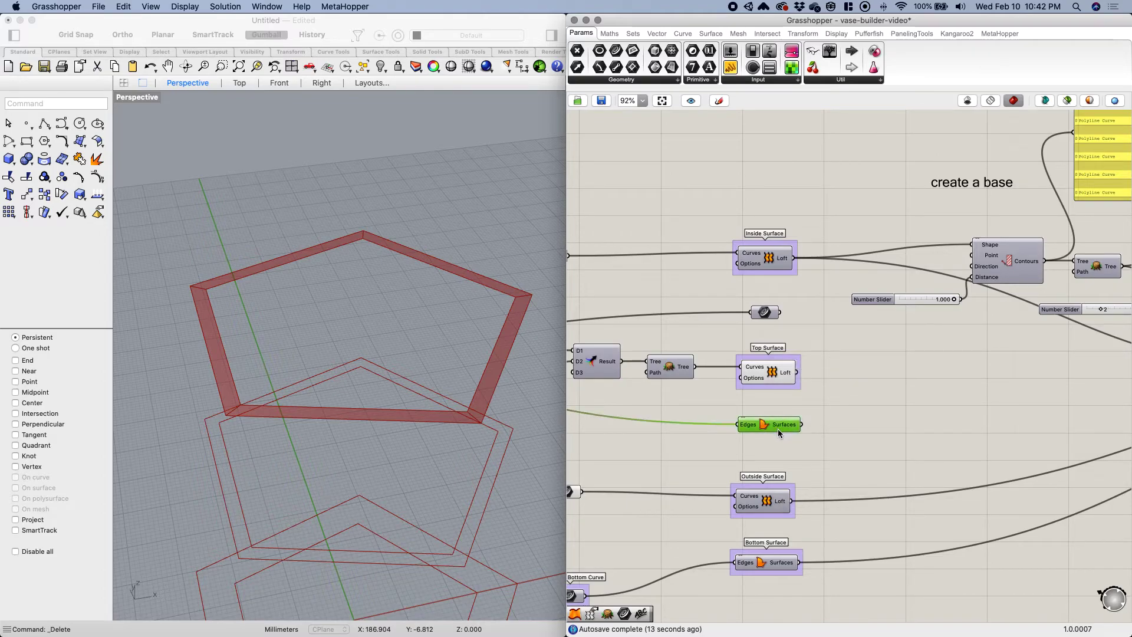
{"action": "middle_click", "coordinate": [770, 423]}
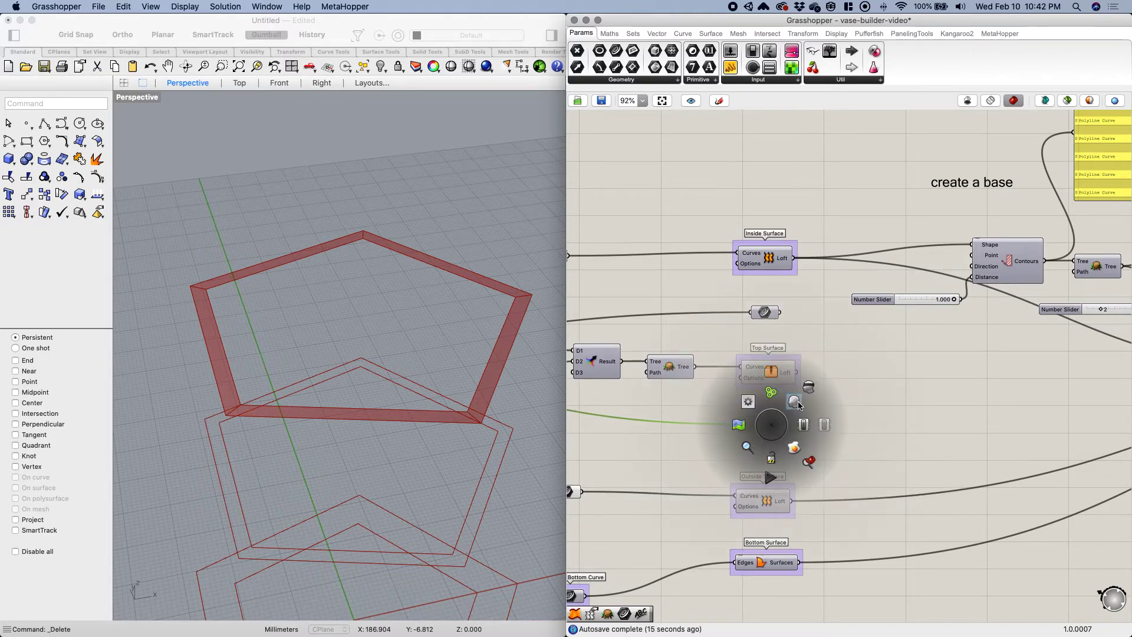
{"action": "left_click", "coordinate": [798, 402]}
{"action": "scroll", "coordinate": [472, 445], "scroll_direction": "down", "scroll_amount": 6}
{"action": "right_click_drag", "start_coordinate": [412, 540], "coordinate": [404, 508]}
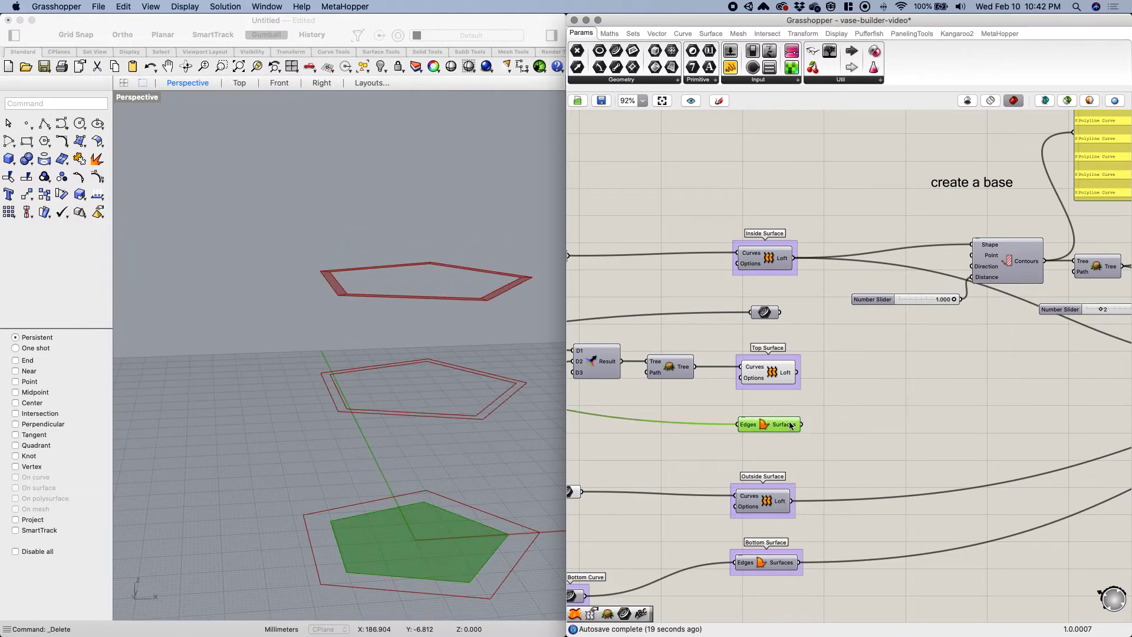
{"action": "key", "text": "Delete"}
Lower the Top Surface Loft on the canvas and delete the unused Curve parameter below the Inside Surface Loft.
{"action": "right_click_drag", "start_coordinate": [787, 419], "coordinate": [746, 444]}
{"action": "left_click_drag", "start_coordinate": [721, 402], "coordinate": [726, 424]}
{"action": "left_click", "coordinate": [724, 338]}
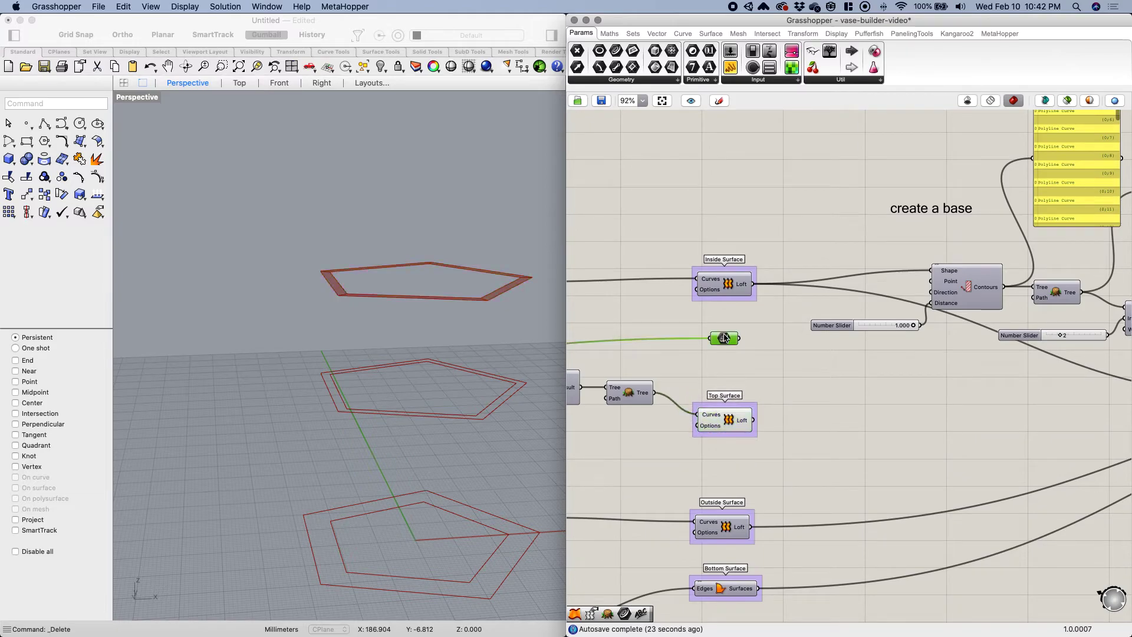
{"action": "scroll", "coordinate": [730, 359], "scroll_direction": "down", "scroll_amount": 2}
{"action": "right_click_drag", "start_coordinate": [730, 360], "coordinate": [780, 342]}
{"action": "key", "text": "Delete"}
Move the Merge and Flatten Tree components down in line with the Top Surface Loft.
{"action": "left_click_drag", "start_coordinate": [725, 403], "coordinate": [641, 343]}
{"action": "left_click_drag", "start_coordinate": [707, 380], "coordinate": [708, 403]}
{"action": "left_click_drag", "start_coordinate": [811, 395], "coordinate": [813, 400]}
{"action": "right_click_drag", "start_coordinate": [822, 480], "coordinate": [751, 478]}
Connect the Top Surface Loft to the final parameter that collects the vase surfaces, and turn off the Loft's preview.
{"action": "right_click_drag", "start_coordinate": [787, 411], "coordinate": [644, 405]}
{"action": "scroll", "coordinate": [725, 404], "scroll_direction": "down", "scroll_amount": 1}
{"action": "left_click_drag", "start_coordinate": [614, 404], "coordinate": [1056, 373]}
{"action": "right_click_drag", "start_coordinate": [633, 434], "coordinate": [747, 419]}
{"action": "left_click", "coordinate": [697, 425]}
{"action": "left_click", "coordinate": [696, 415]}
{"action": "middle_click", "coordinate": [696, 412]}
{"action": "left_click", "coordinate": [735, 380]}
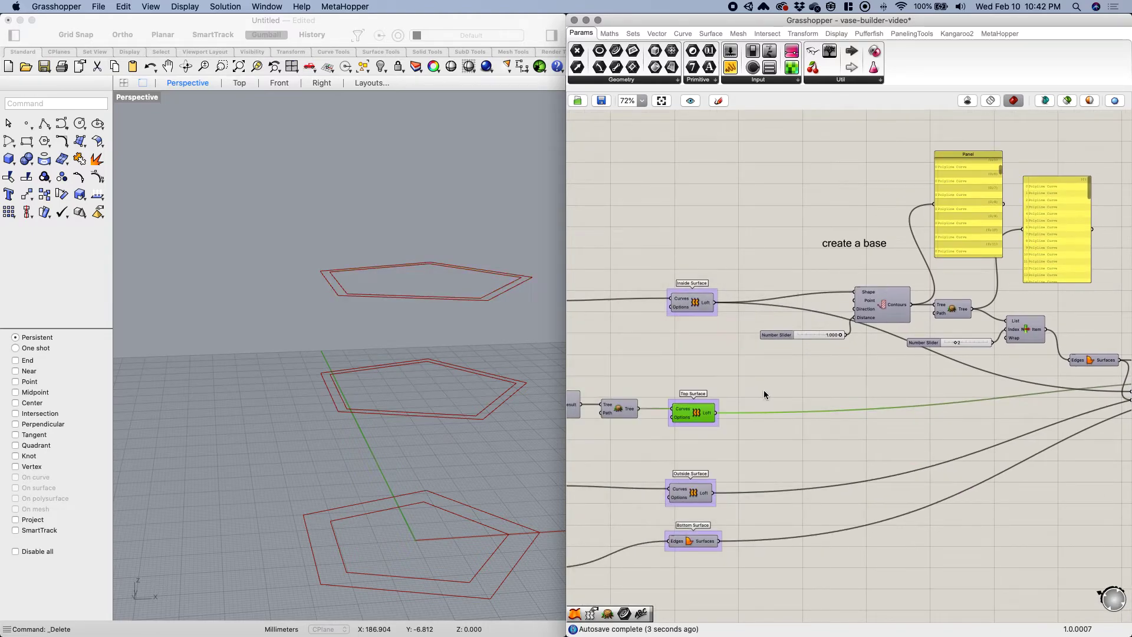
Turn on the preview of the final parameter that collects all the vase surfaces.
{"action": "scroll", "coordinate": [755, 386], "scroll_direction": "right", "scroll_amount": 10}
{"action": "left_click", "coordinate": [1051, 366]}
{"action": "middle_click", "coordinate": [1051, 366]}
{"action": "left_click", "coordinate": [1089, 335]}
{"action": "right_click_drag", "start_coordinate": [704, 447], "coordinate": [917, 441]}
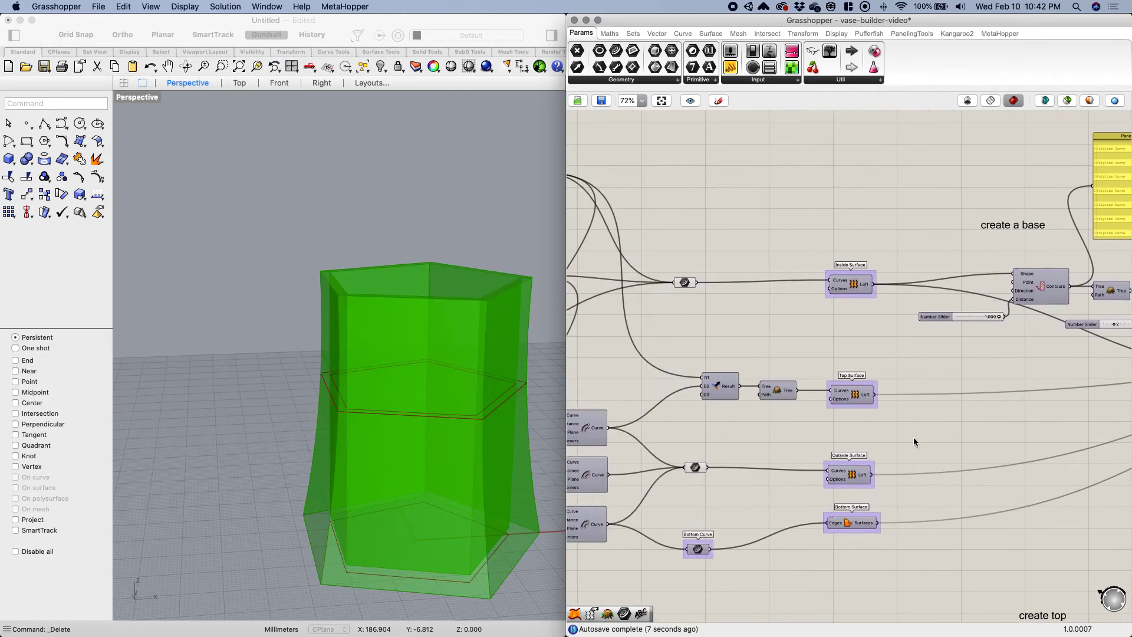
Turn off the preview of the Curve parameters feeding the Inside Surface and Outside Surface Lofts.
{"action": "left_click", "coordinate": [695, 467]}
{"action": "left_click", "coordinate": [684, 283], "text": "shift"}
{"action": "middle_click", "coordinate": [683, 281]}
{"action": "left_click", "coordinate": [701, 277]}
{"action": "right_click_drag", "start_coordinate": [741, 323], "coordinate": [652, 331]}
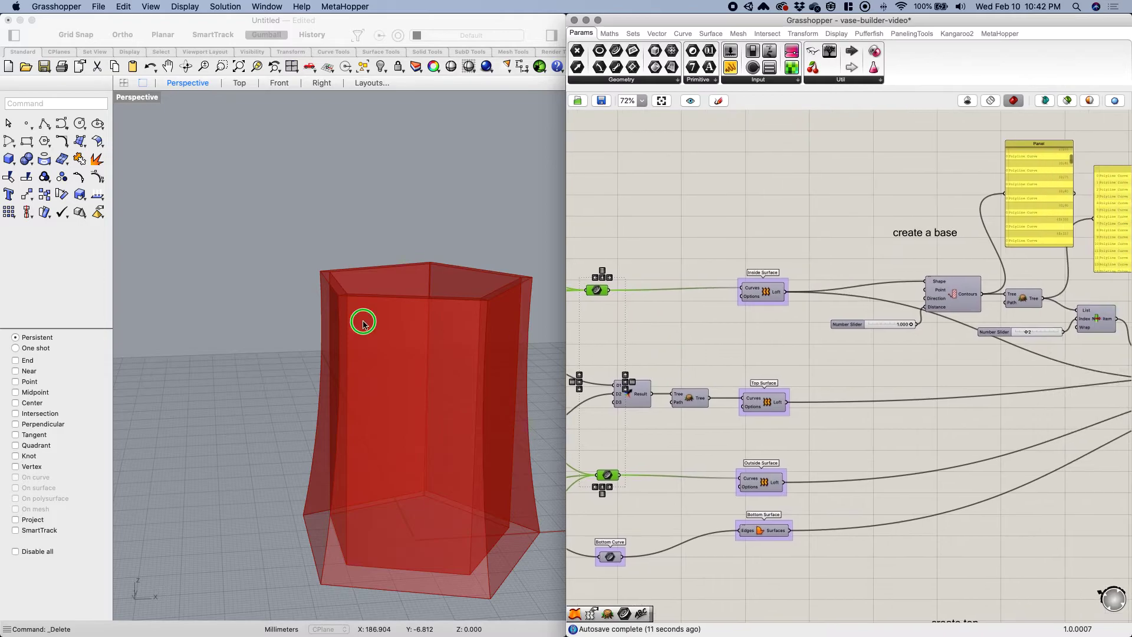
Inspect the vase preview from several sides and from below, and save the definition.
{"action": "right_click_drag", "start_coordinate": [366, 324], "coordinate": [319, 339]}
{"action": "scroll", "coordinate": [319, 336], "scroll_direction": "up", "scroll_amount": 5}
{"action": "right_click_drag", "start_coordinate": [359, 467], "coordinate": [508, 471]}
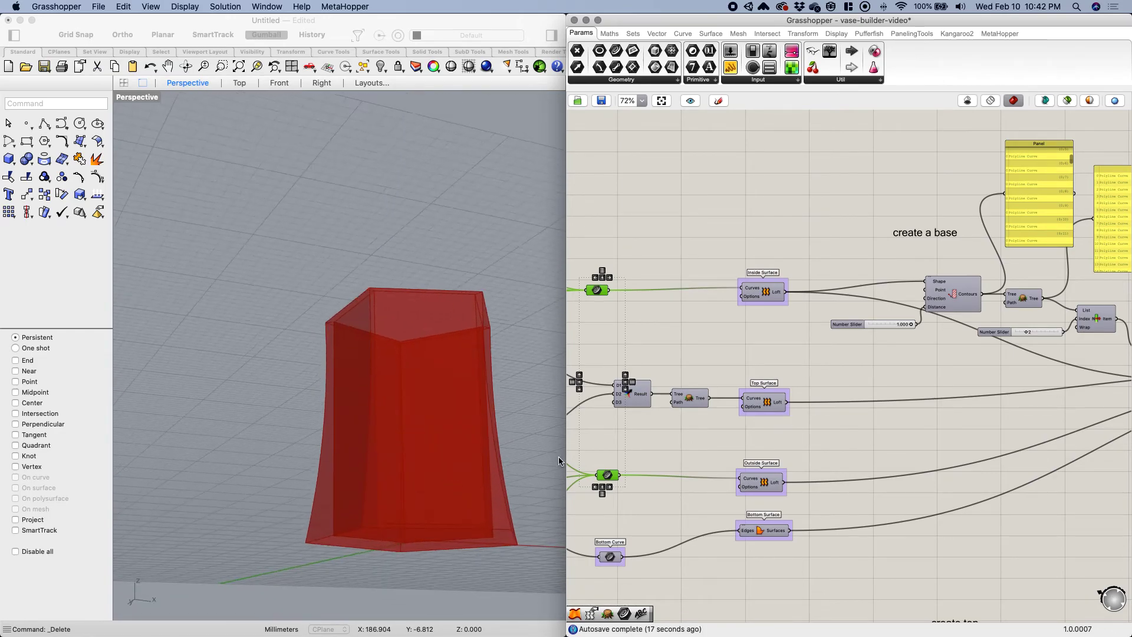
{"action": "key", "text": "super+s"}
Bake the final parameter that holds all the collected vase surfaces into the Rhino document.
{"action": "right_click_drag", "start_coordinate": [915, 392], "coordinate": [840, 458]}
{"action": "right_click_drag", "start_coordinate": [915, 472], "coordinate": [829, 464]}
{"action": "left_click", "coordinate": [838, 360]}
{"action": "middle_click", "coordinate": [838, 360]}
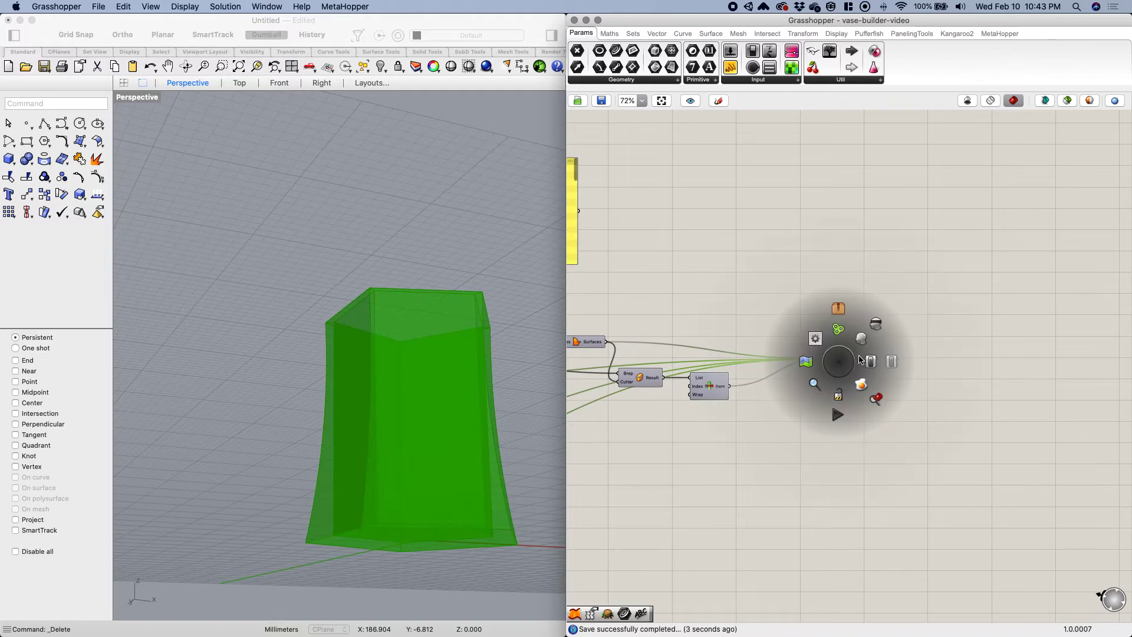
{"action": "left_click", "coordinate": [860, 382]}
Select all the baked vase surfaces and move them along the X axis, clear of the Grasshopper preview.
{"action": "left_click", "coordinate": [507, 406]}
{"action": "right_click_drag", "start_coordinate": [506, 406], "coordinate": [416, 434]}
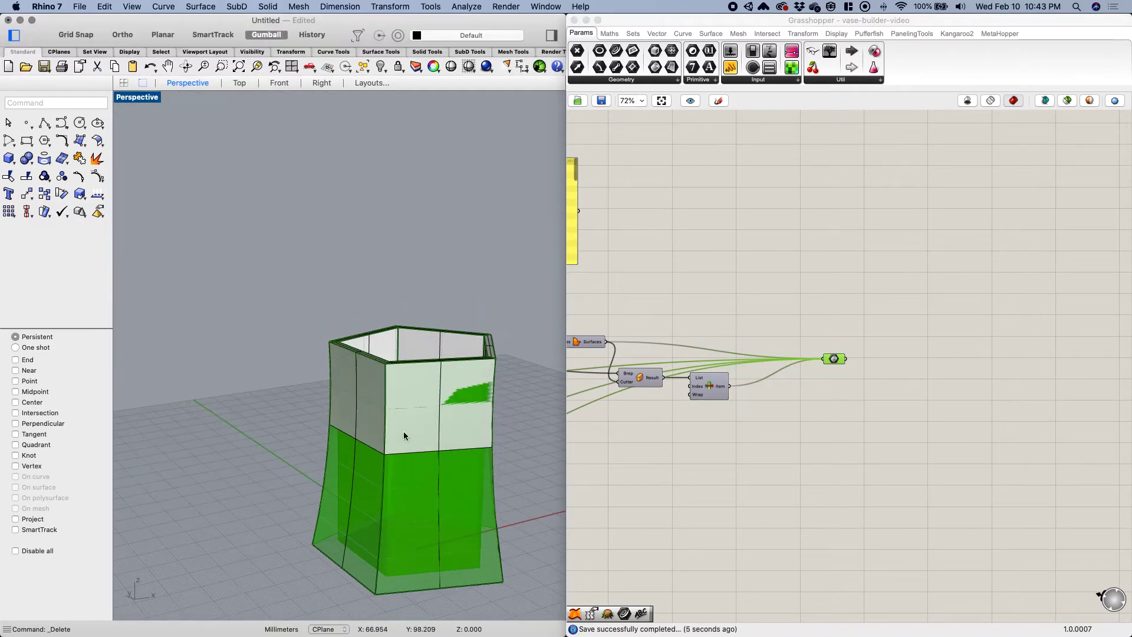
{"action": "scroll", "coordinate": [416, 433], "scroll_direction": "down", "scroll_amount": 4}
{"action": "left_click_drag", "start_coordinate": [493, 539], "coordinate": [273, 321]}
{"action": "left_click_drag", "start_coordinate": [411, 408], "coordinate": [387, 210]}
{"action": "key", "text": "super+z"}
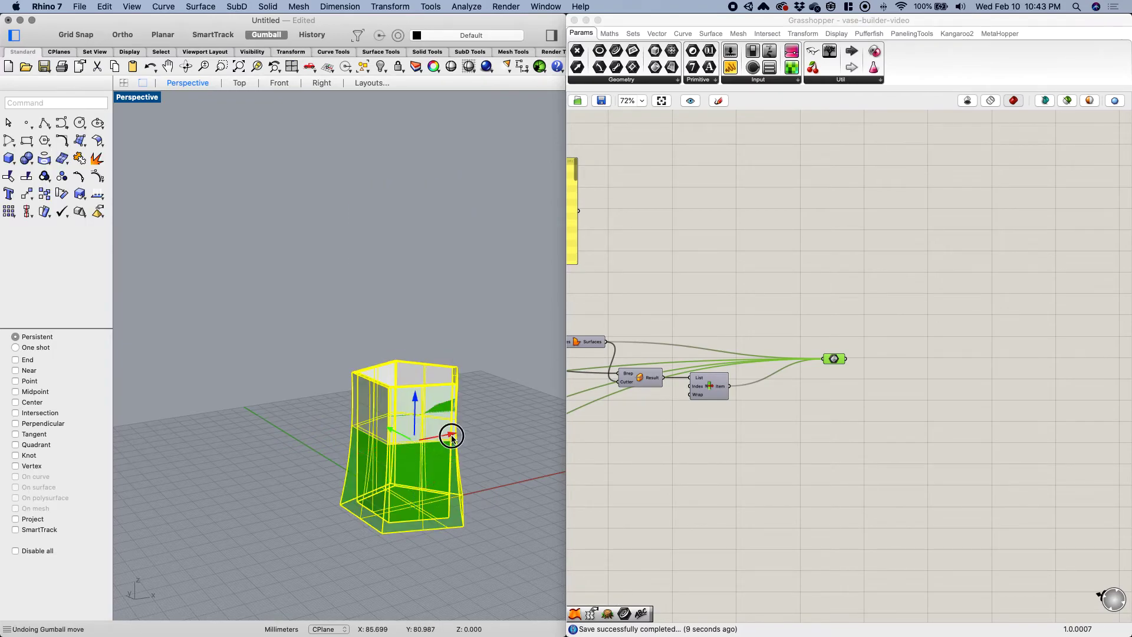
{"action": "left_click_drag", "start_coordinate": [452, 435], "coordinate": [325, 459]}
{"action": "scroll", "coordinate": [358, 470], "scroll_direction": "down", "scroll_amount": 4}
{"action": "scroll", "coordinate": [300, 485], "scroll_direction": "up", "scroll_amount": 4}
{"action": "left_click", "coordinate": [384, 355]}
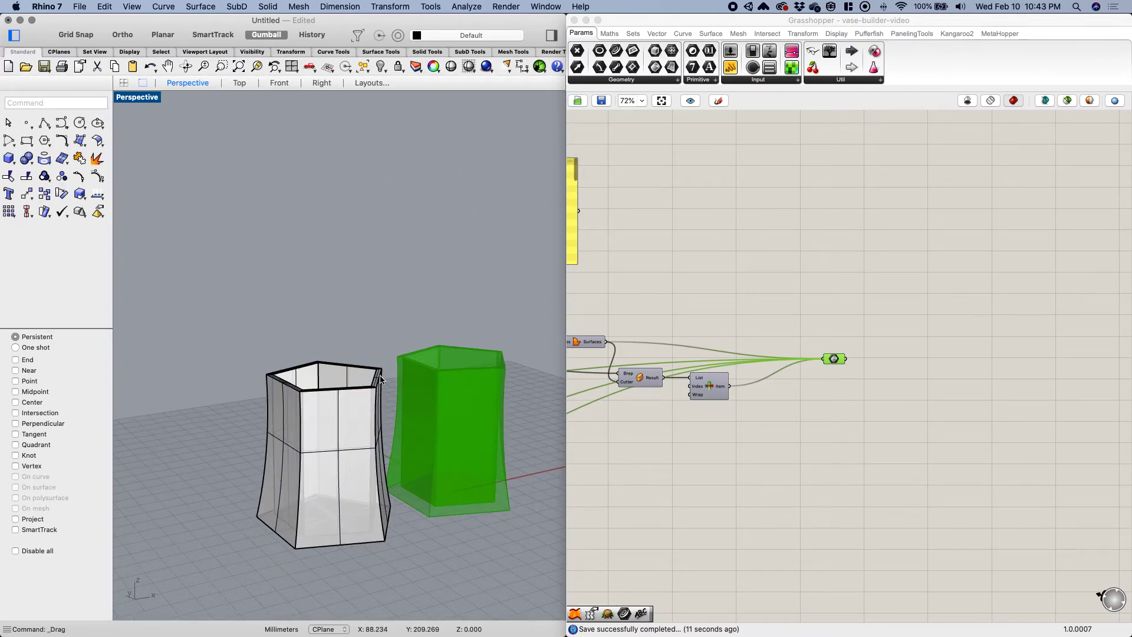
Pull the top rim surface up off the baked vase to check that it is separate, and undo the move.
{"action": "left_click", "coordinate": [381, 379]}
{"action": "left_click", "coordinate": [411, 392]}
{"action": "scroll", "coordinate": [383, 388], "scroll_direction": "up", "scroll_amount": 3}
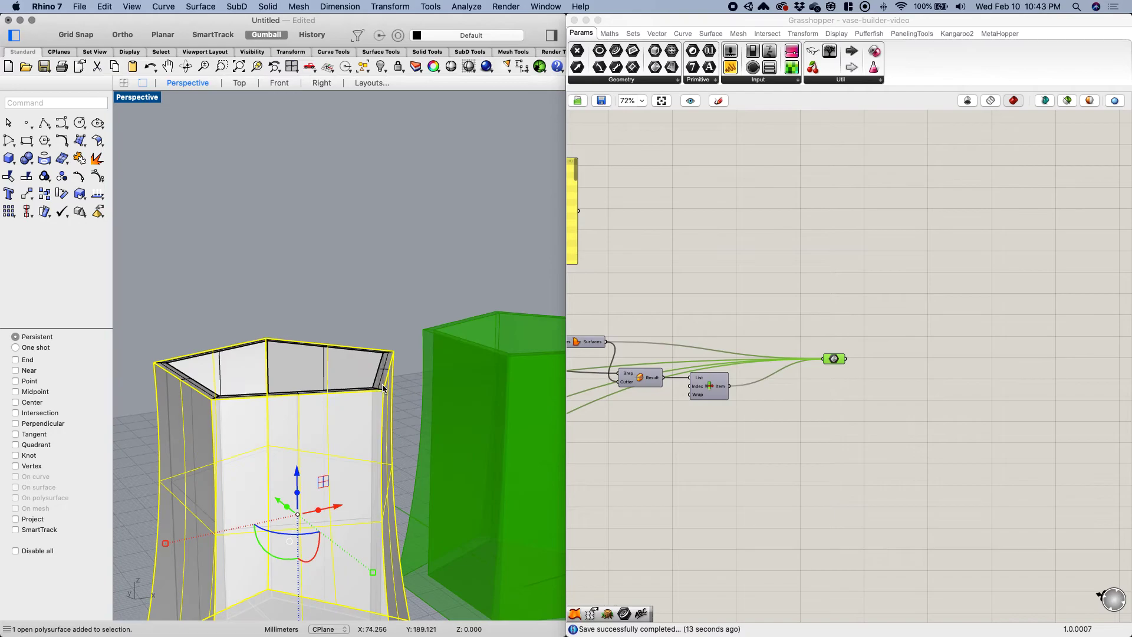
{"action": "left_click", "coordinate": [381, 375]}
{"action": "right_click_drag", "start_coordinate": [399, 329], "coordinate": [383, 380]}
{"action": "left_click_drag", "start_coordinate": [249, 429], "coordinate": [223, 366]}
{"action": "right_click_drag", "start_coordinate": [359, 389], "coordinate": [432, 323]}
{"action": "key", "text": "super+z"}
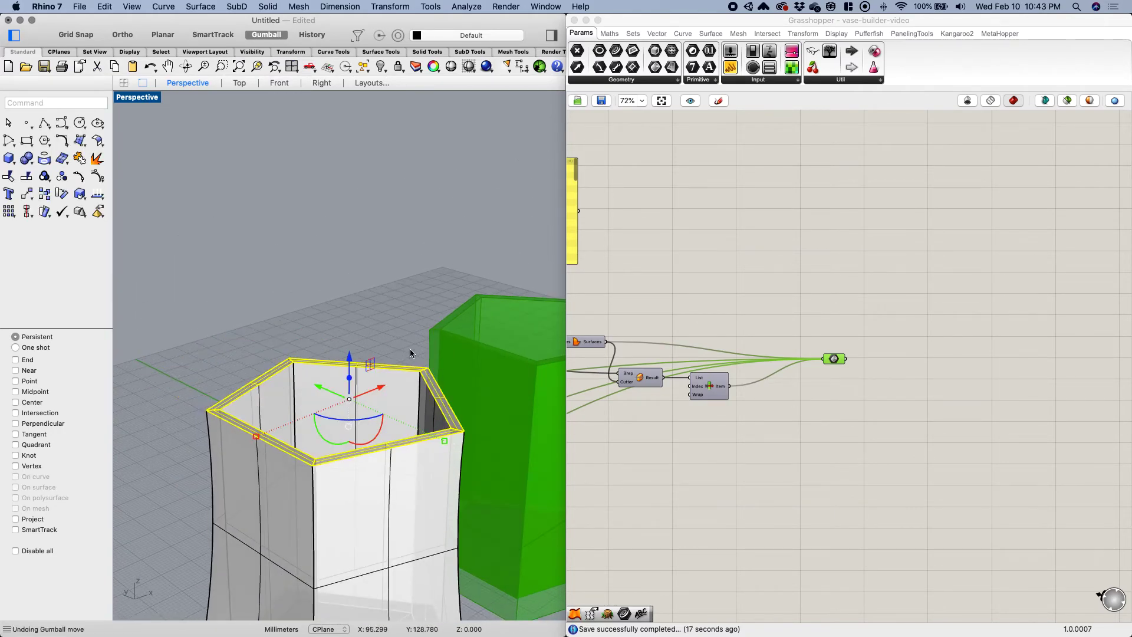
Pull the baked vase's bottom surfaces down to check they are separate, and undo the moves back to the original baked position.
{"action": "scroll", "coordinate": [346, 319], "scroll_direction": "down", "scroll_amount": 6}
{"action": "left_click", "coordinate": [409, 512]}
{"action": "right_click_drag", "start_coordinate": [370, 530], "coordinate": [354, 449]}
{"action": "left_click", "coordinate": [380, 427]}
{"action": "left_click", "coordinate": [418, 442]}
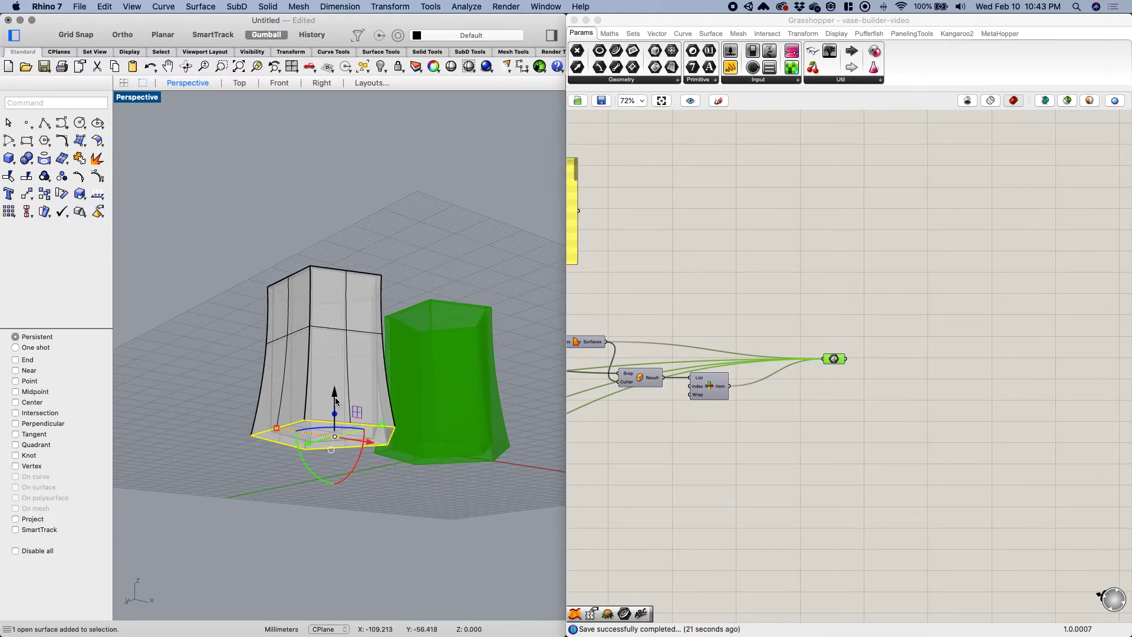
{"action": "left_click_drag", "start_coordinate": [340, 400], "coordinate": [340, 459]}
{"action": "left_click", "coordinate": [349, 431]}
{"action": "left_click_drag", "start_coordinate": [334, 396], "coordinate": [334, 432]}
{"action": "left_click", "coordinate": [421, 470]}
{"action": "key", "text": "super+z"}
{"action": "key", "text": "super+z"}
{"action": "key", "text": "super+z"}
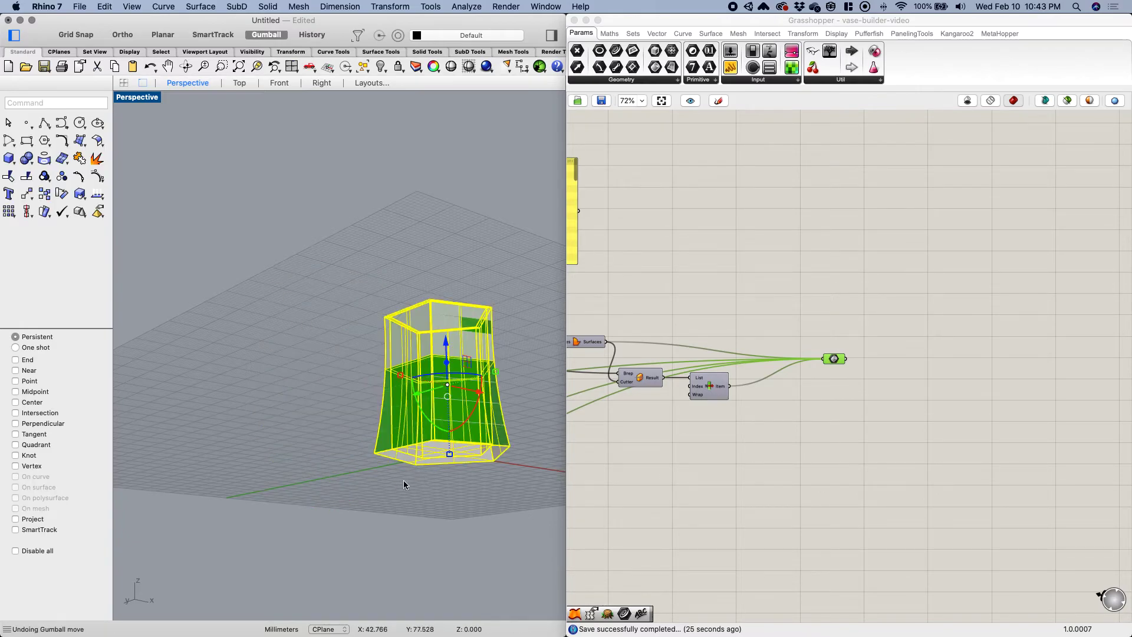
{"action": "key", "text": "super+shift+z"}
{"action": "key", "text": "super+shift+z"}
{"action": "right_click_drag", "start_coordinate": [404, 479], "coordinate": [346, 514]}
{"action": "key", "text": "super+z"}
{"action": "key", "text": "super+z"}
Select all the baked surfaces again and move them along the X axis, well clear of the green vase preview.
{"action": "scroll", "coordinate": [345, 515], "scroll_direction": "down", "scroll_amount": 2}
{"action": "left_click_drag", "start_coordinate": [471, 532], "coordinate": [326, 332]}
{"action": "left_click_drag", "start_coordinate": [429, 426], "coordinate": [560, 444]}
{"action": "scroll", "coordinate": [360, 454], "scroll_direction": "down", "scroll_amount": 5}
{"action": "scroll", "coordinate": [478, 475], "scroll_direction": "up", "scroll_amount": 5}
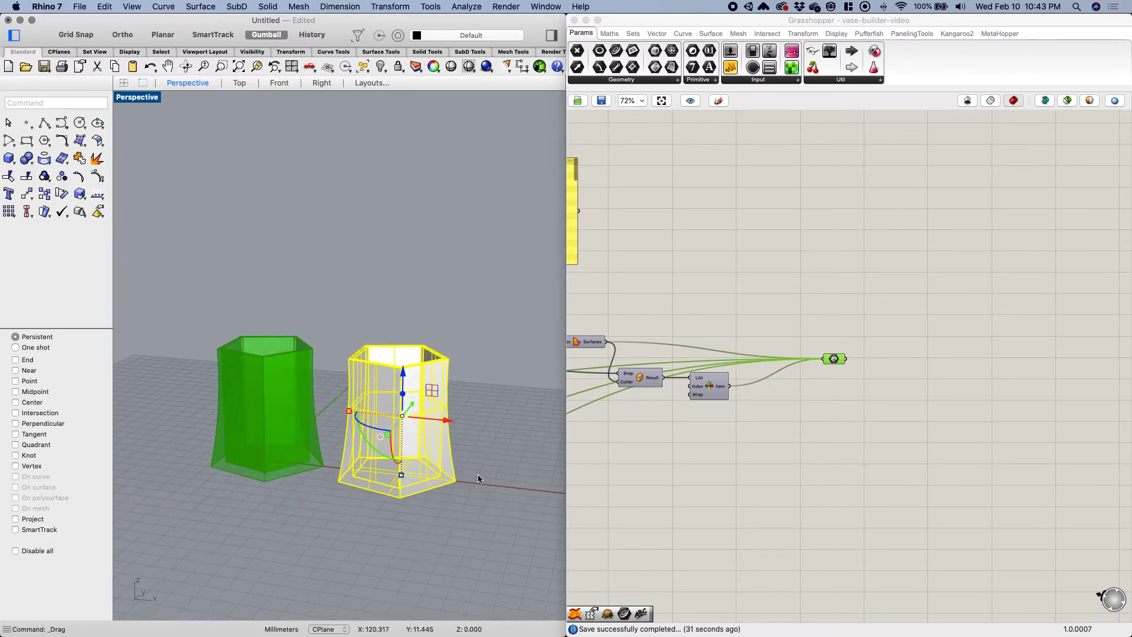
{"action": "left_click_drag", "start_coordinate": [448, 419], "coordinate": [472, 422]}
{"action": "left_click", "coordinate": [430, 539]}
{"action": "right_click_drag", "start_coordinate": [430, 539], "coordinate": [471, 540]}
Join all the baked vase surfaces in Rhino and select the result to check its object type.
{"action": "left_click_drag", "start_coordinate": [520, 553], "coordinate": [354, 309]}
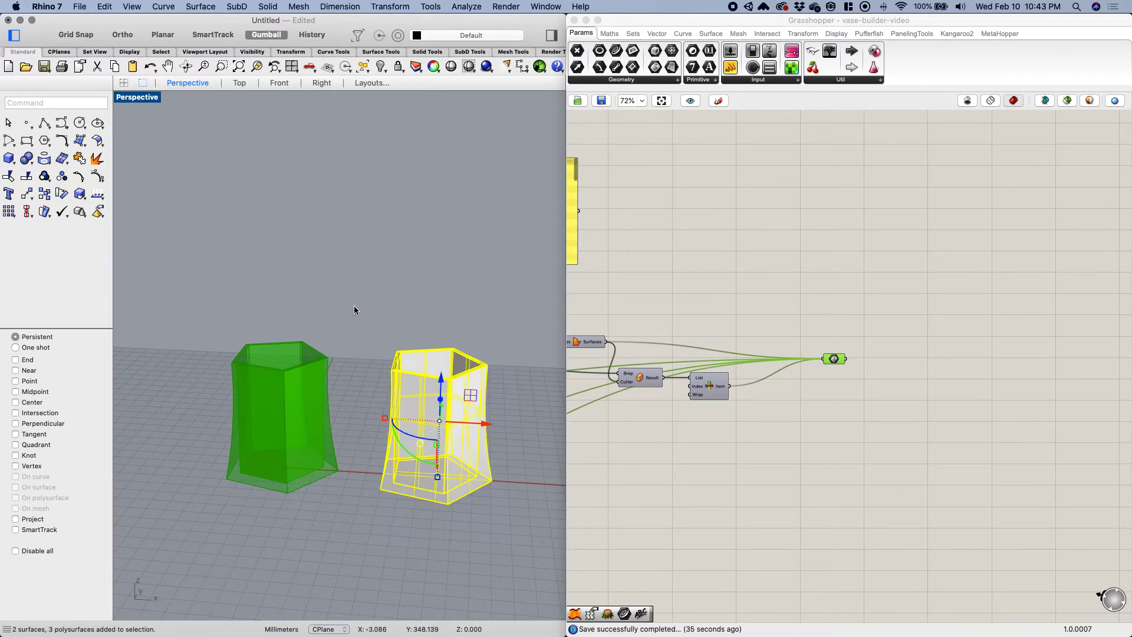
{"action": "type", "text": "Join"}
{"action": "key", "text": "Return"}
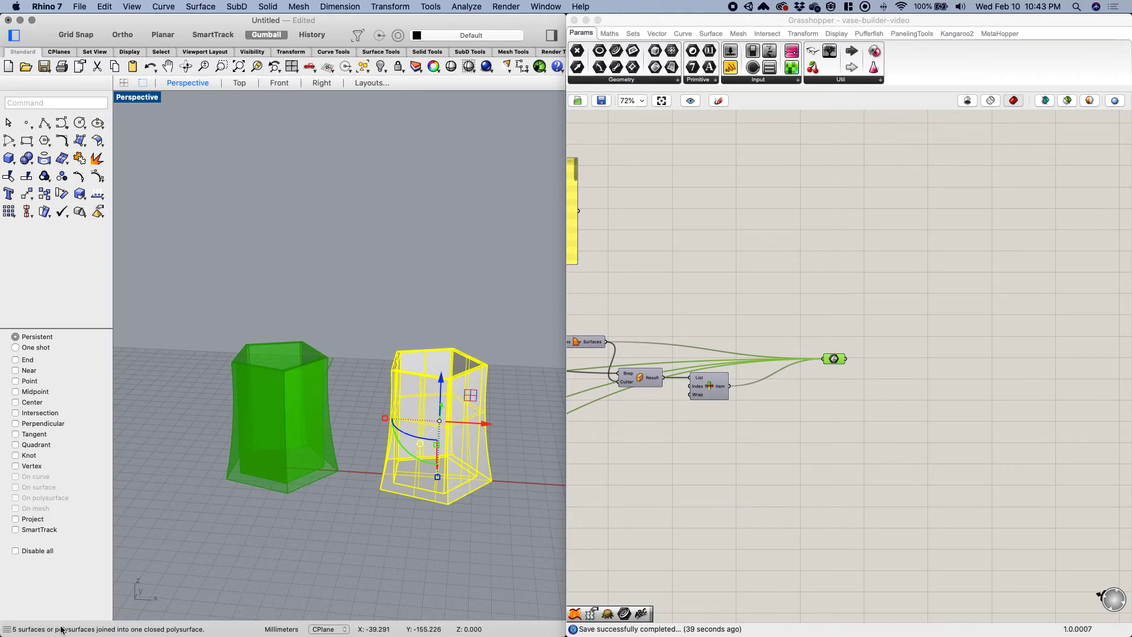
{"action": "left_click", "coordinate": [406, 548]}
{"action": "left_click", "coordinate": [463, 413]}
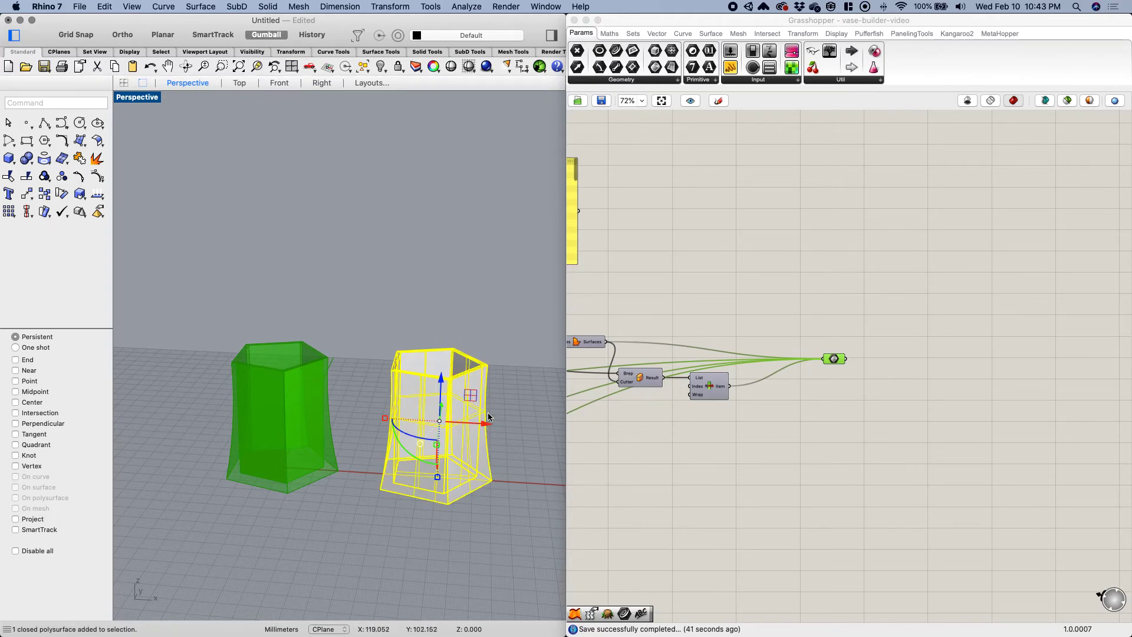
Inspect the joined vase up close and delete it from the Rhino document.
{"action": "scroll", "coordinate": [487, 412], "scroll_direction": "up", "scroll_amount": 5}
{"action": "left_click", "coordinate": [510, 287]}
{"action": "left_click", "coordinate": [435, 366]}
{"action": "right_click_drag", "start_coordinate": [434, 366], "coordinate": [397, 373]}
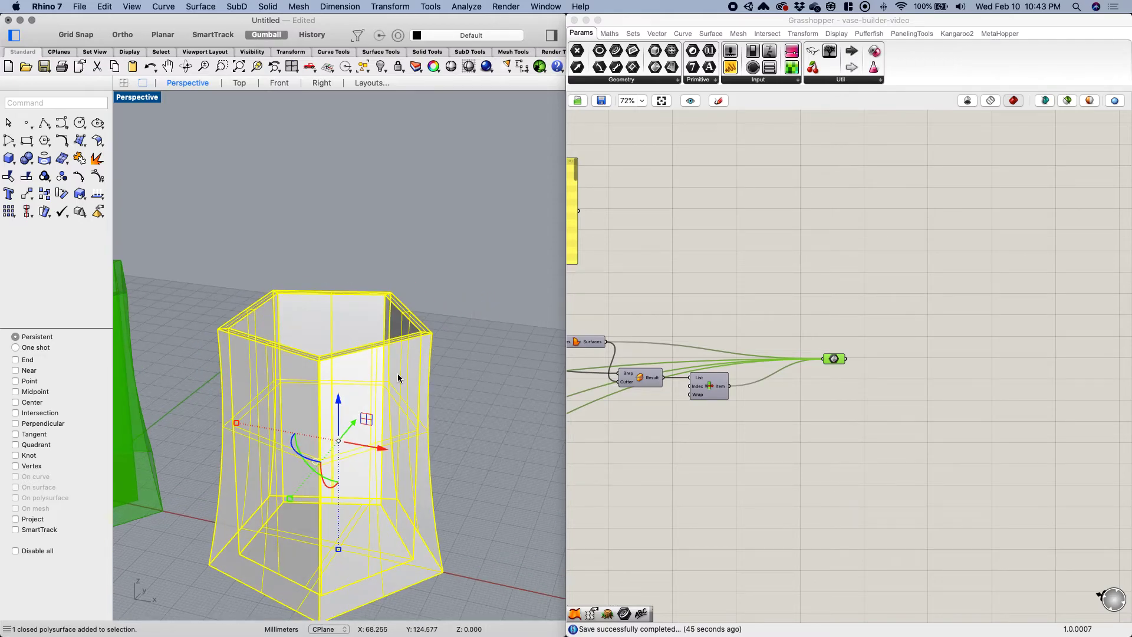
{"action": "key", "text": "Delete"}
{"action": "scroll", "coordinate": [404, 377], "scroll_direction": "down", "scroll_amount": 9}
{"action": "scroll", "coordinate": [226, 369], "scroll_direction": "up", "scroll_amount": 8}
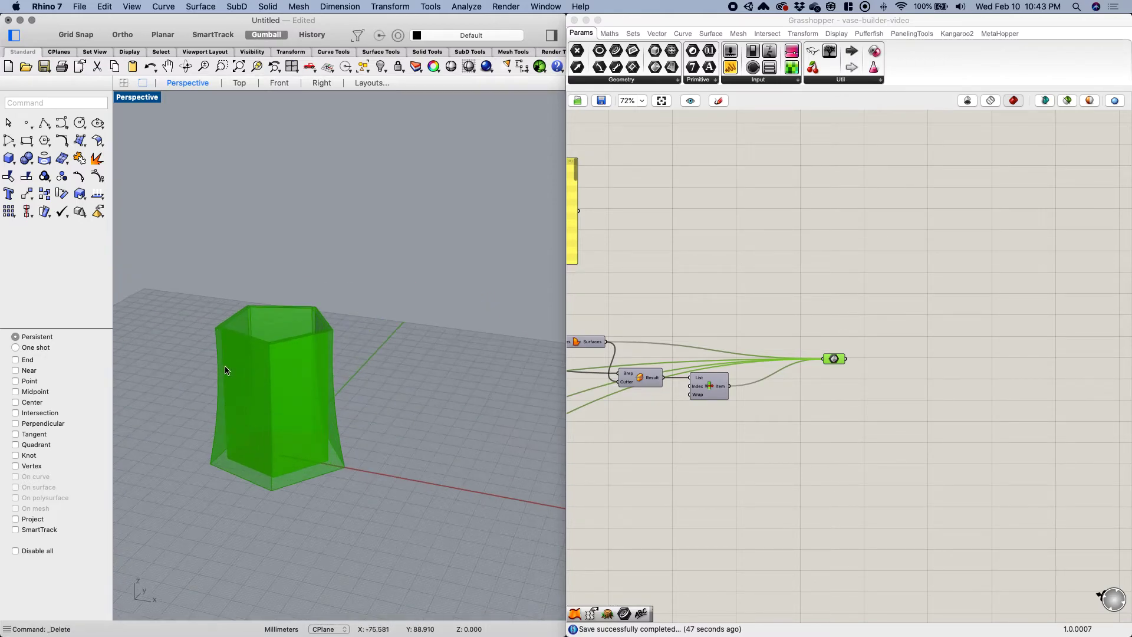
Move the final Brep parameter closer to the List Item component in the Grasshopper definition.
{"action": "left_click", "coordinate": [654, 429]}
{"action": "right_click_drag", "start_coordinate": [815, 404], "coordinate": [786, 400]}
{"action": "left_click_drag", "start_coordinate": [806, 355], "coordinate": [774, 354]}
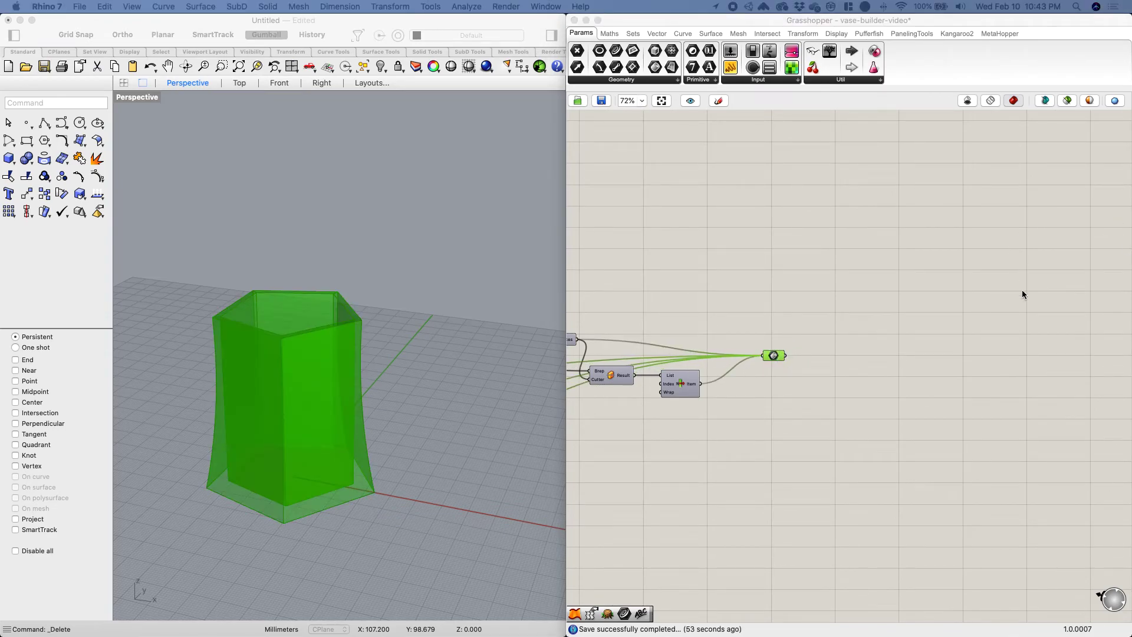
{"action": "scroll", "coordinate": [890, 366], "scroll_direction": "up", "scroll_amount": 1}
{"action": "left_click", "coordinate": [817, 366]}
{"action": "scroll", "coordinate": [814, 356], "scroll_direction": "up", "scroll_amount": 1}
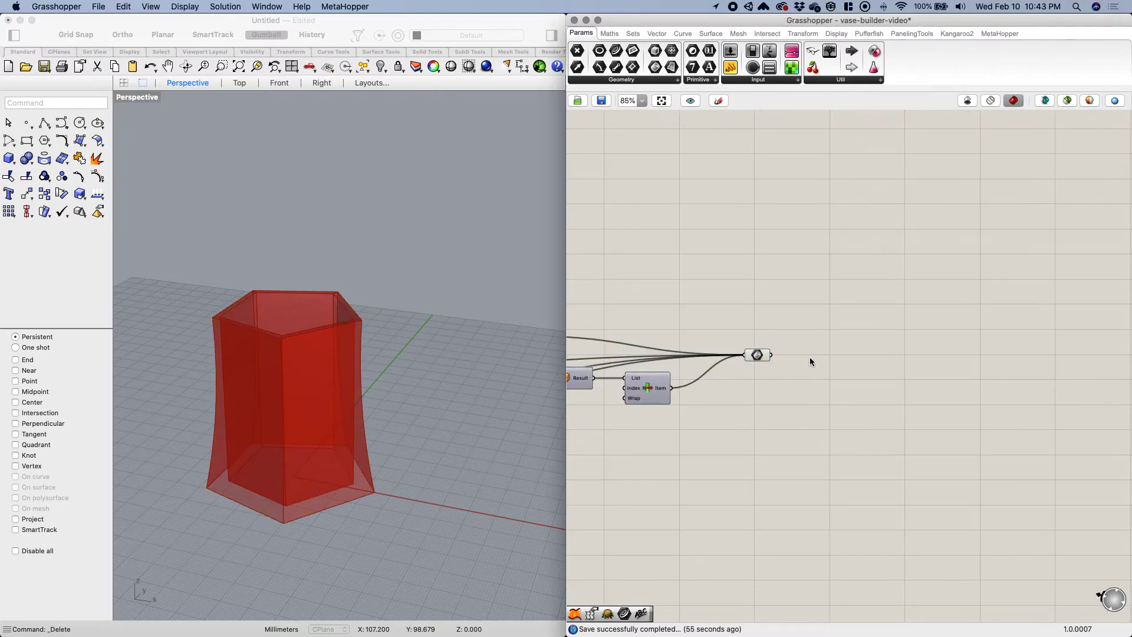
Add a Brep Join component after the final Brep parameter.
{"action": "double_click", "coordinate": [810, 357]}
{"action": "type", "text": "bake"}
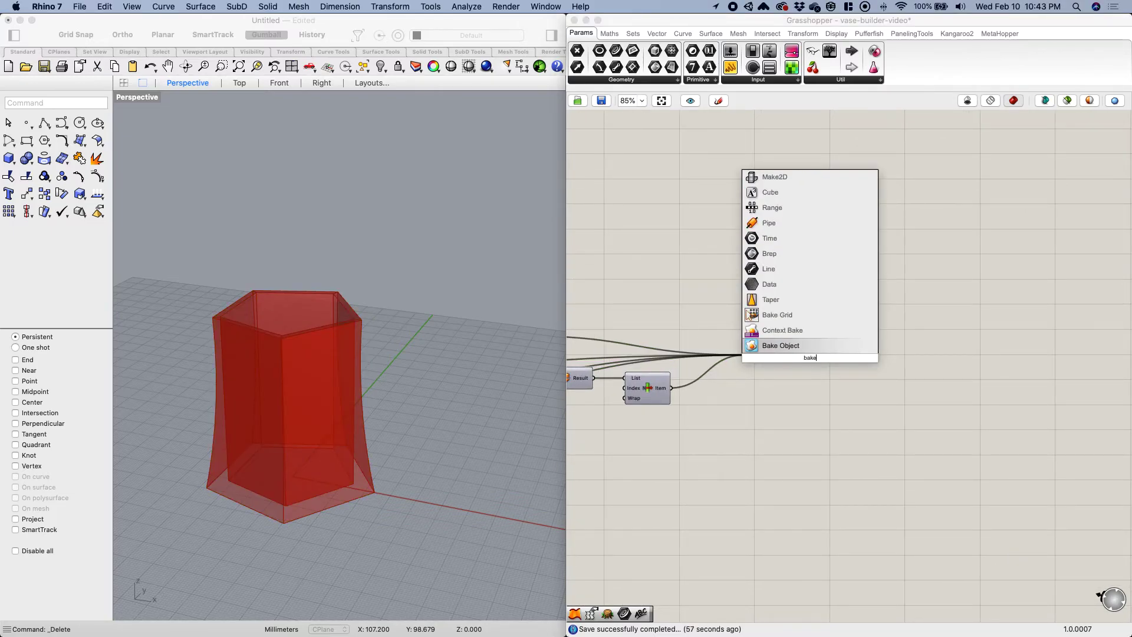
{"action": "key", "text": "BackSpace"}
{"action": "key", "text": "BackSpace"}
{"action": "key", "text": "BackSpace"}
{"action": "key", "text": "BackSpace"}
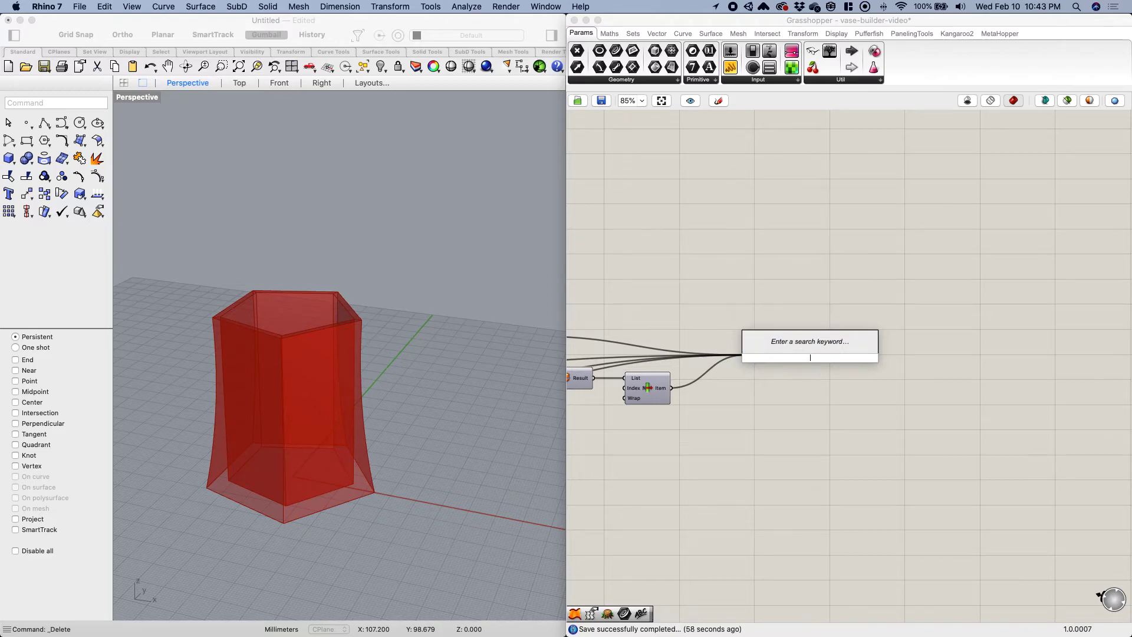
{"action": "type", "text": "brep"}
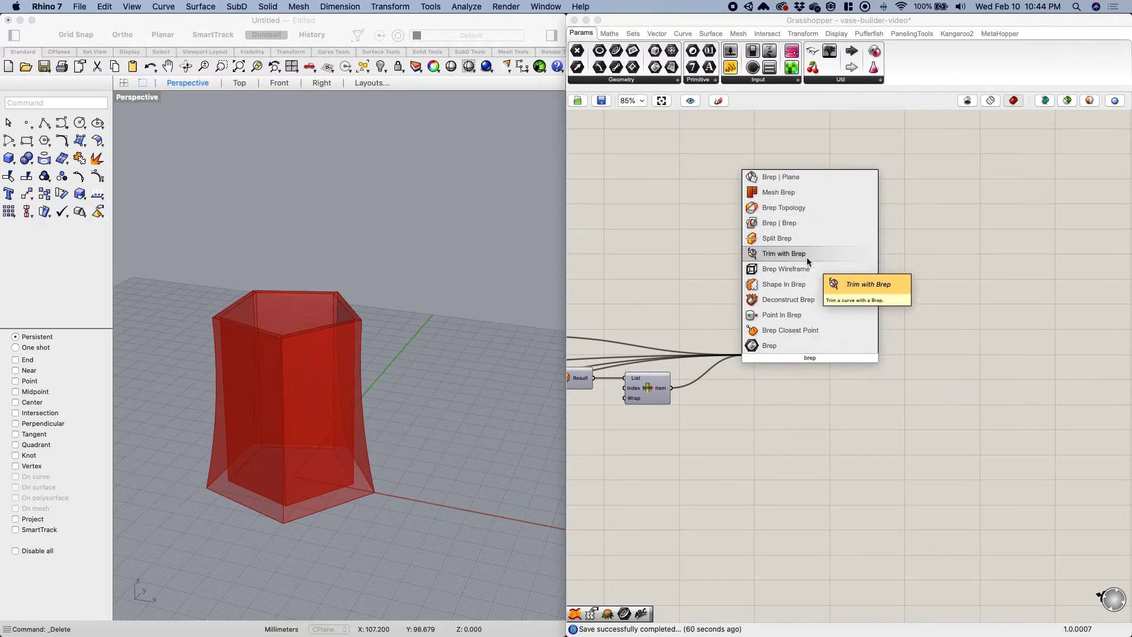
{"action": "type", "text": " join"}
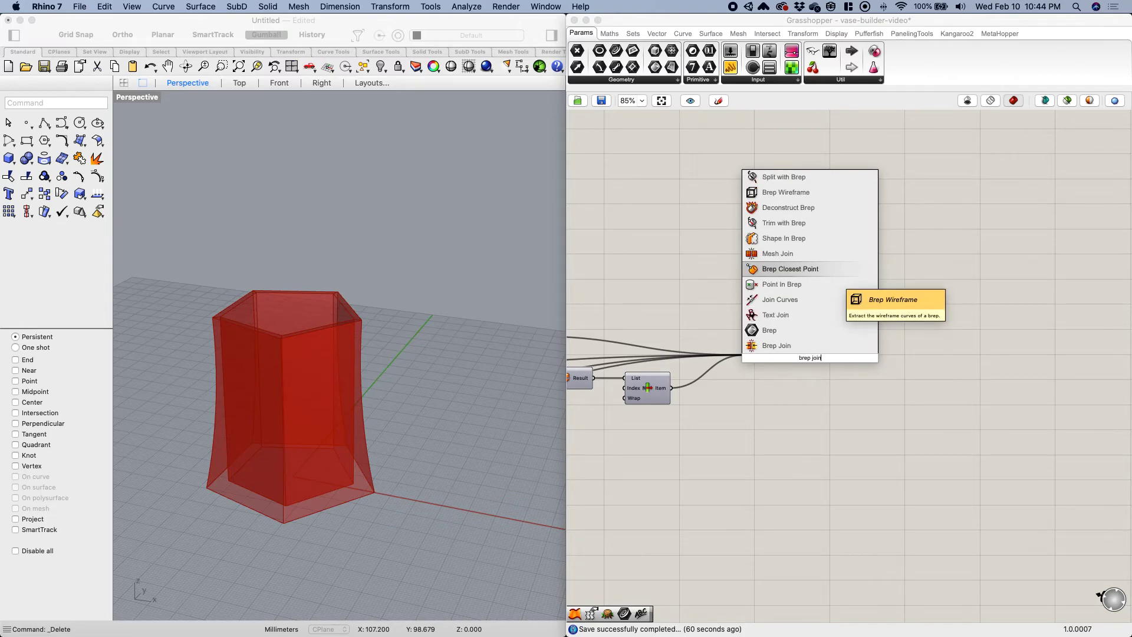
{"action": "left_click", "coordinate": [786, 346]}
{"action": "left_click_drag", "start_coordinate": [808, 357], "coordinate": [820, 356]}
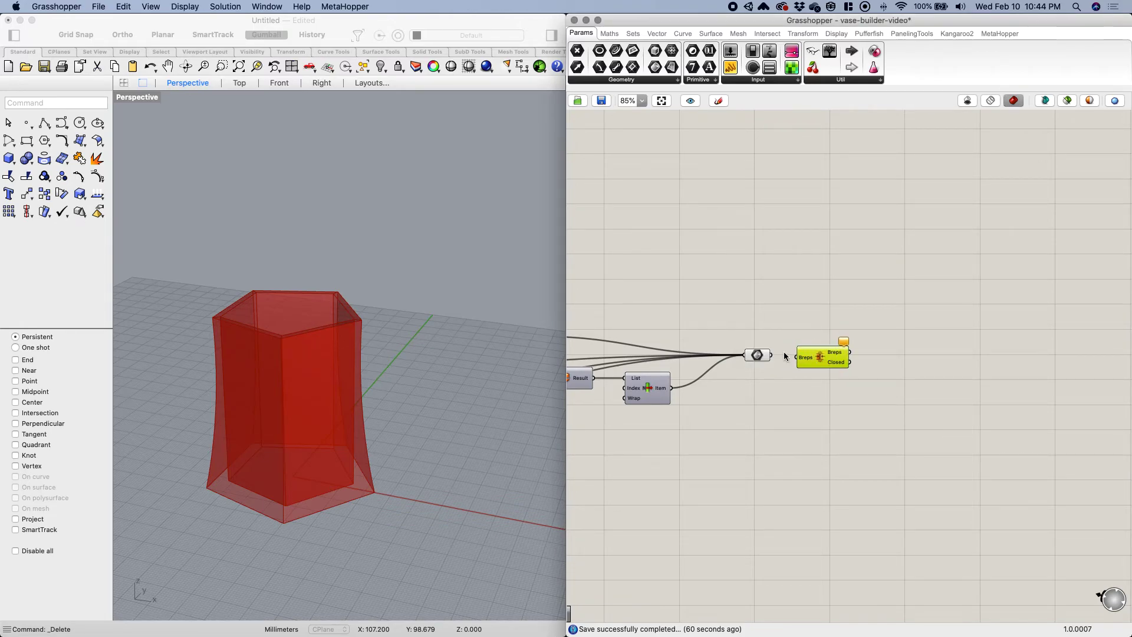
Insert a Flatten Tree component between the Brep parameter and Brep Join, and wire the flattened breps into Brep Join.
{"action": "scroll", "coordinate": [825, 355], "scroll_direction": "up", "scroll_amount": 5}
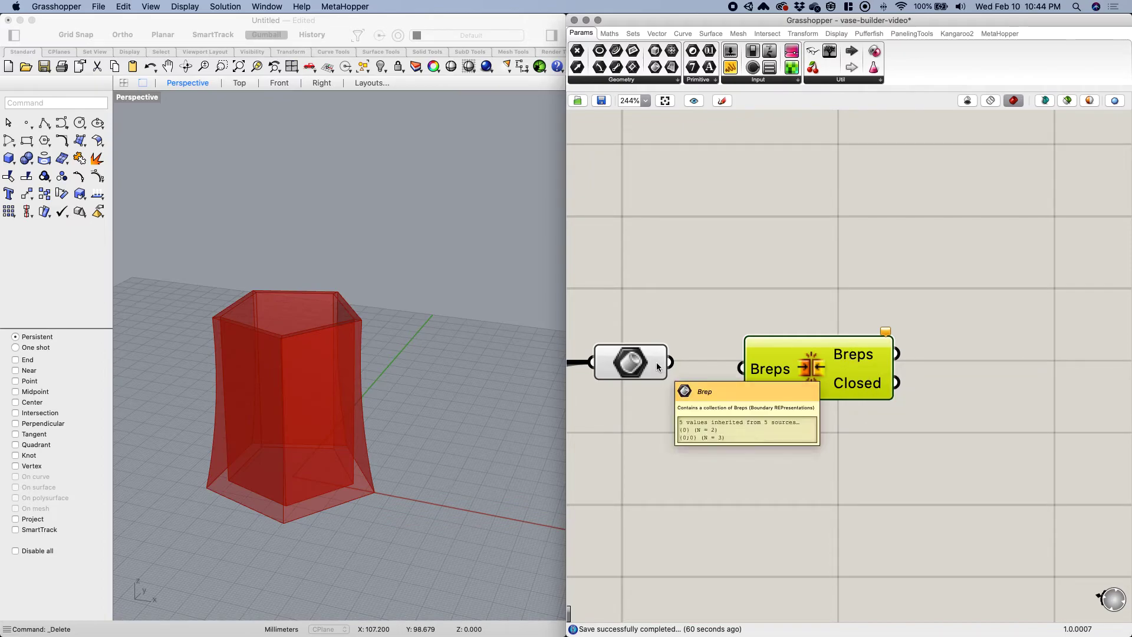
{"action": "left_click_drag", "start_coordinate": [769, 367], "coordinate": [866, 366]}
{"action": "mouse_move", "coordinate": [658, 360]}
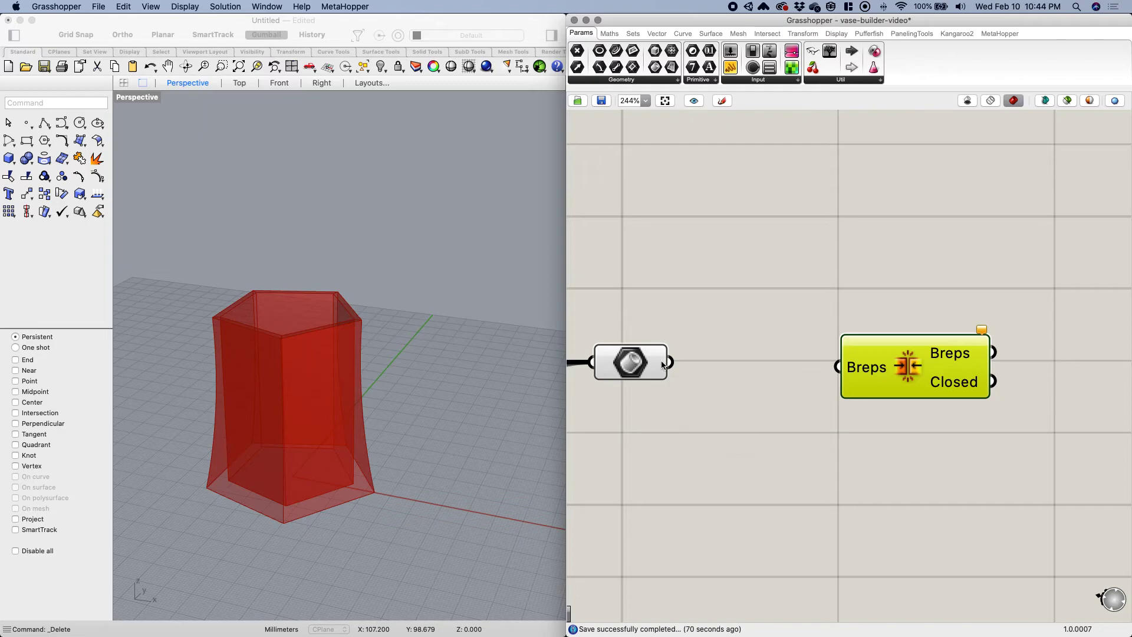
{"action": "left_click", "coordinate": [718, 366]}
{"action": "double_click", "coordinate": [717, 362]}
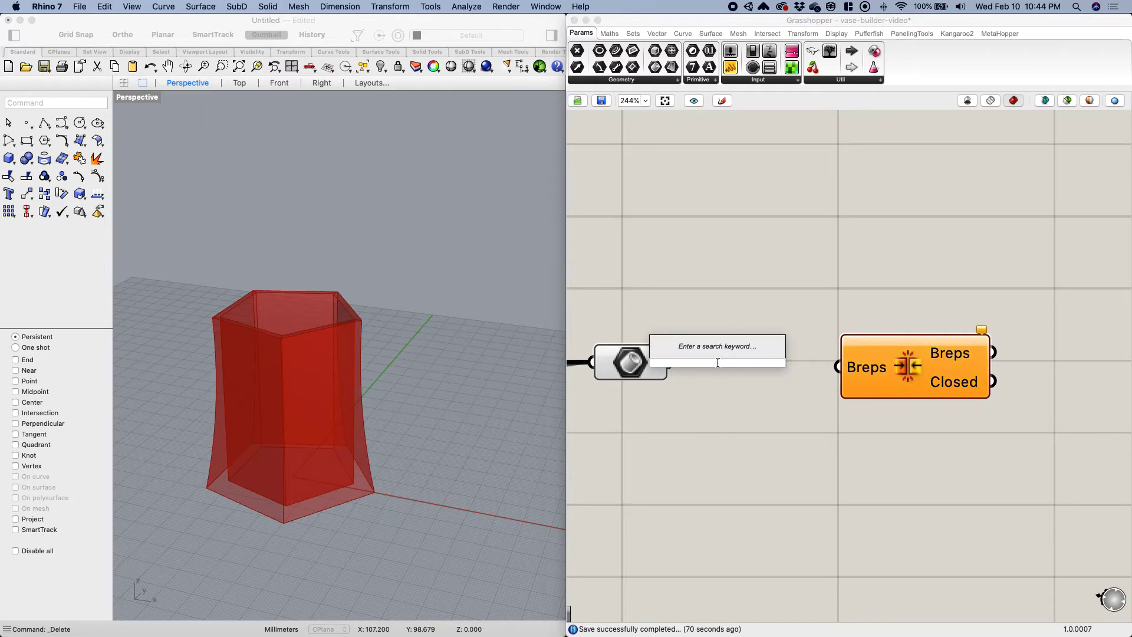
{"action": "type", "text": "fla"}
{"action": "key", "text": "Return"}
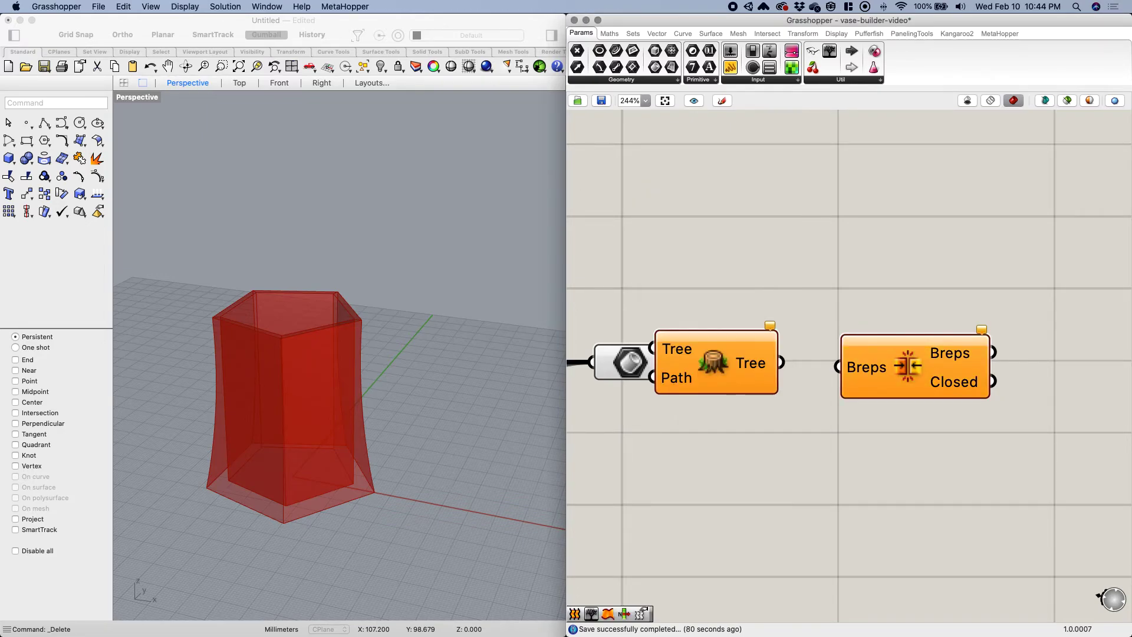
{"action": "left_click_drag", "start_coordinate": [716, 362], "coordinate": [757, 381]}
{"action": "left_click_drag", "start_coordinate": [670, 361], "coordinate": [693, 367]}
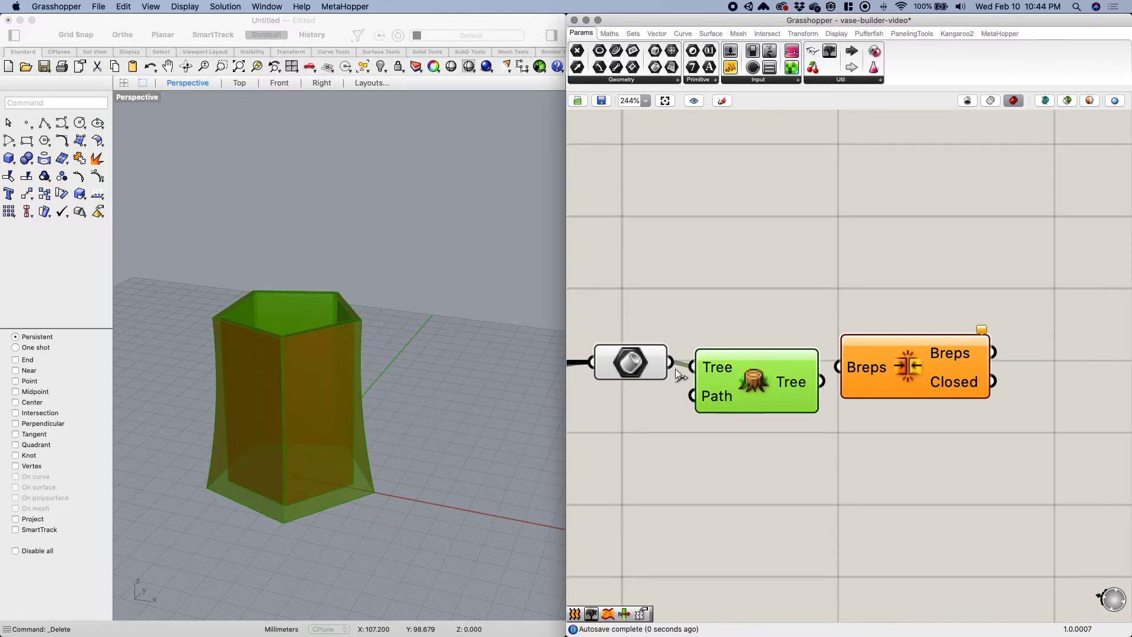
{"action": "mouse_move", "coordinate": [794, 382]}
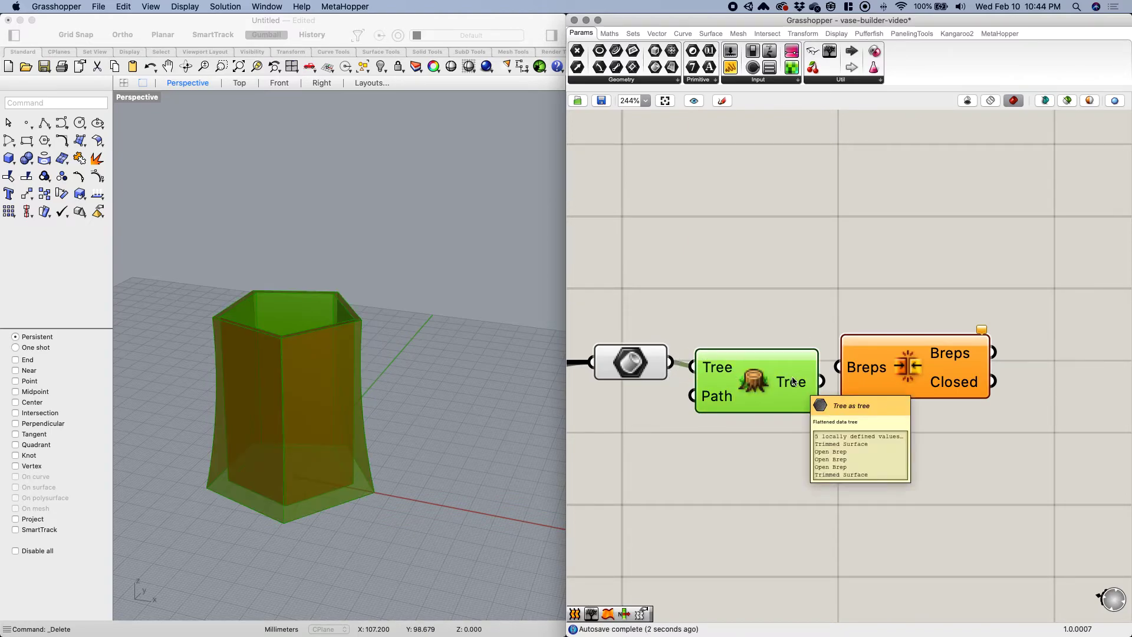
{"action": "left_click_drag", "start_coordinate": [863, 389], "coordinate": [927, 403]}
{"action": "left_click_drag", "start_coordinate": [822, 382], "coordinate": [901, 381]}
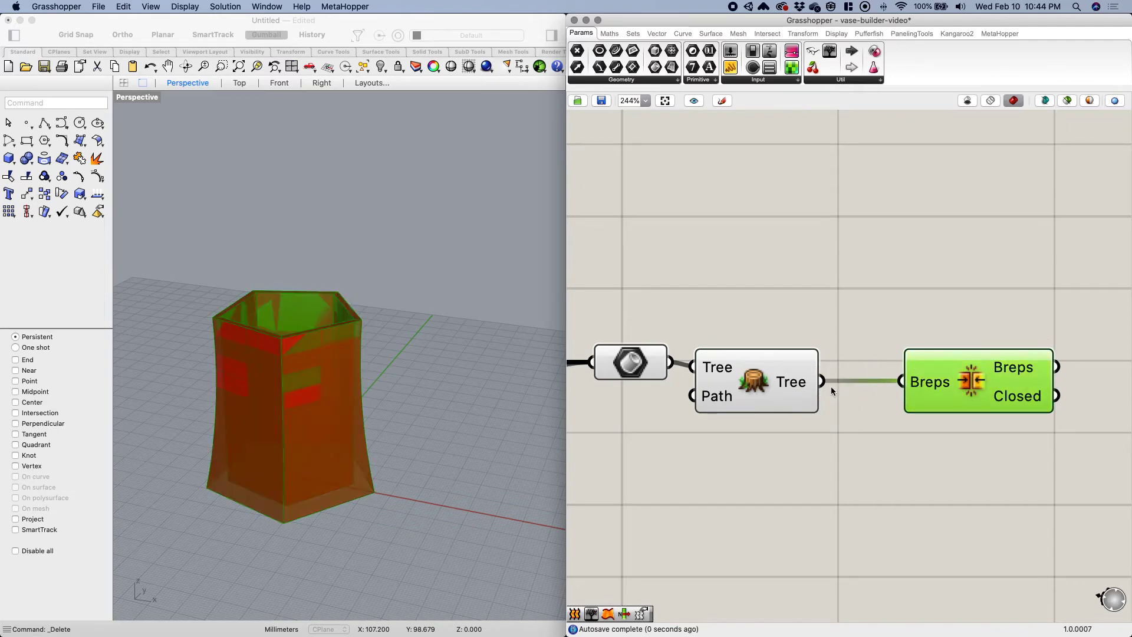
Turn off the preview of the Brep parameter and Flatten Tree, and line up the last three components.
{"action": "left_click", "coordinate": [632, 365]}
{"action": "left_click", "coordinate": [735, 376], "text": "shift"}
{"action": "middle_click", "coordinate": [733, 372]}
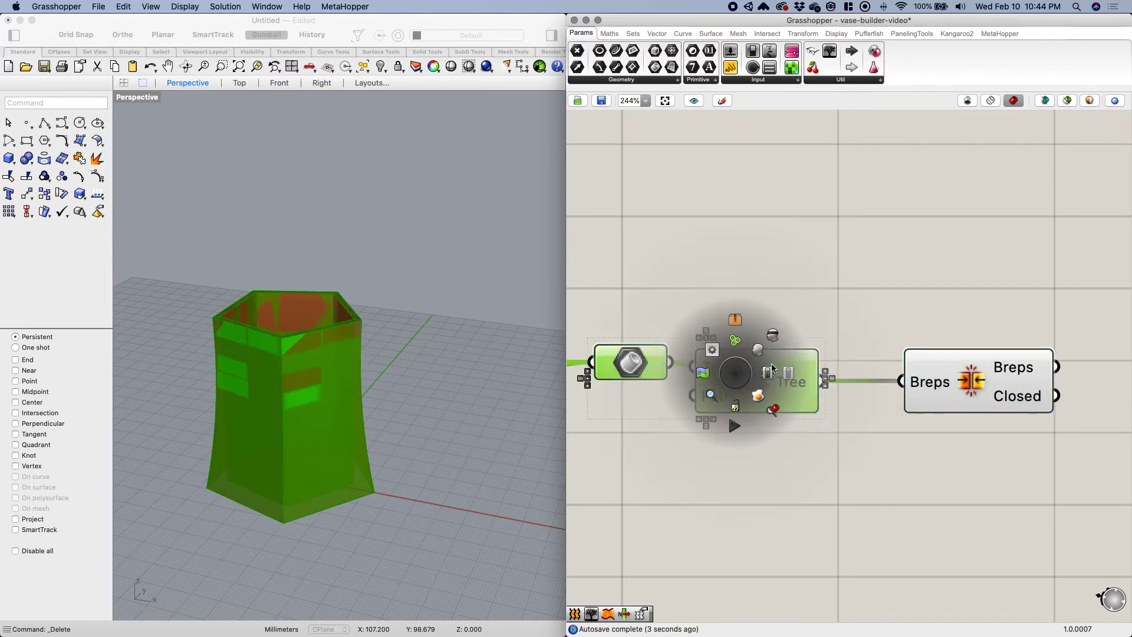
{"action": "left_click", "coordinate": [775, 340]}
{"action": "left_click_drag", "start_coordinate": [774, 373], "coordinate": [780, 372]}
{"action": "left_click", "coordinate": [776, 330]}
{"action": "left_click", "coordinate": [964, 370]}
{"action": "left_click_drag", "start_coordinate": [980, 384], "coordinate": [977, 378]}
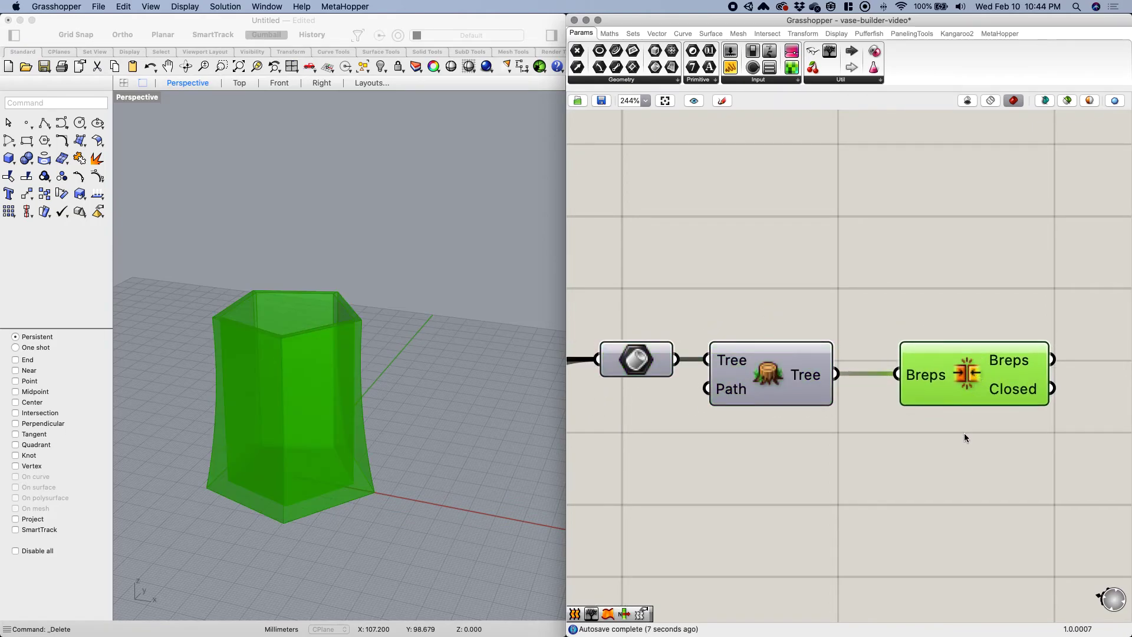
Check the Breps output of the Brep Join component and bake the joined vase into Rhino.
{"action": "right_click_drag", "start_coordinate": [1013, 386], "coordinate": [893, 388]}
{"action": "mouse_move", "coordinate": [899, 366]}
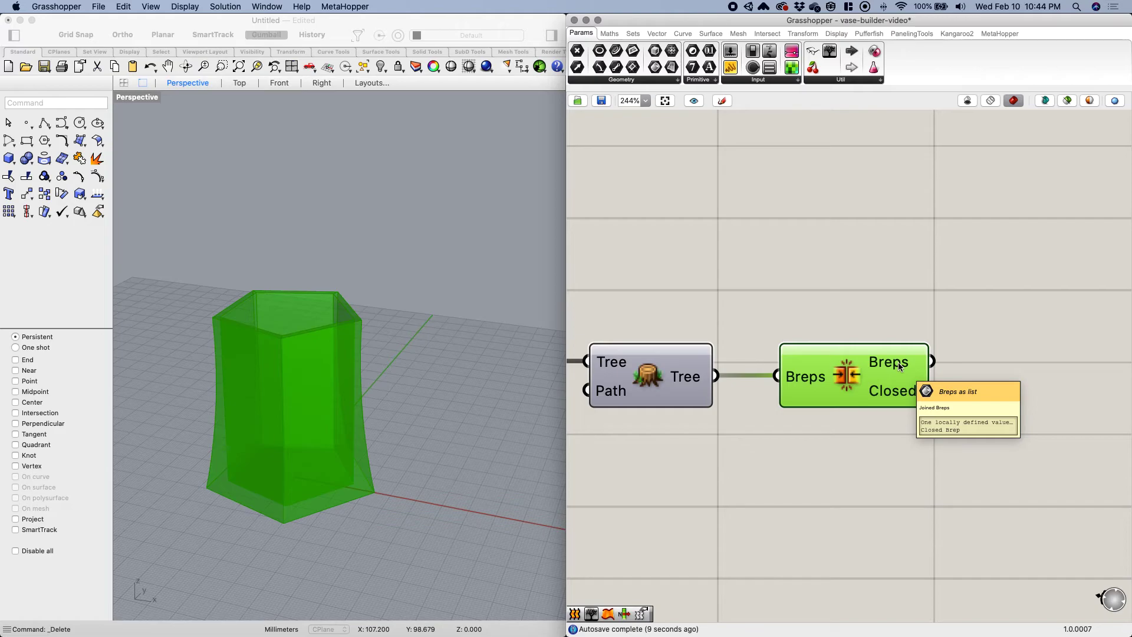
{"action": "scroll", "coordinate": [899, 366], "scroll_direction": "down", "scroll_amount": 4}
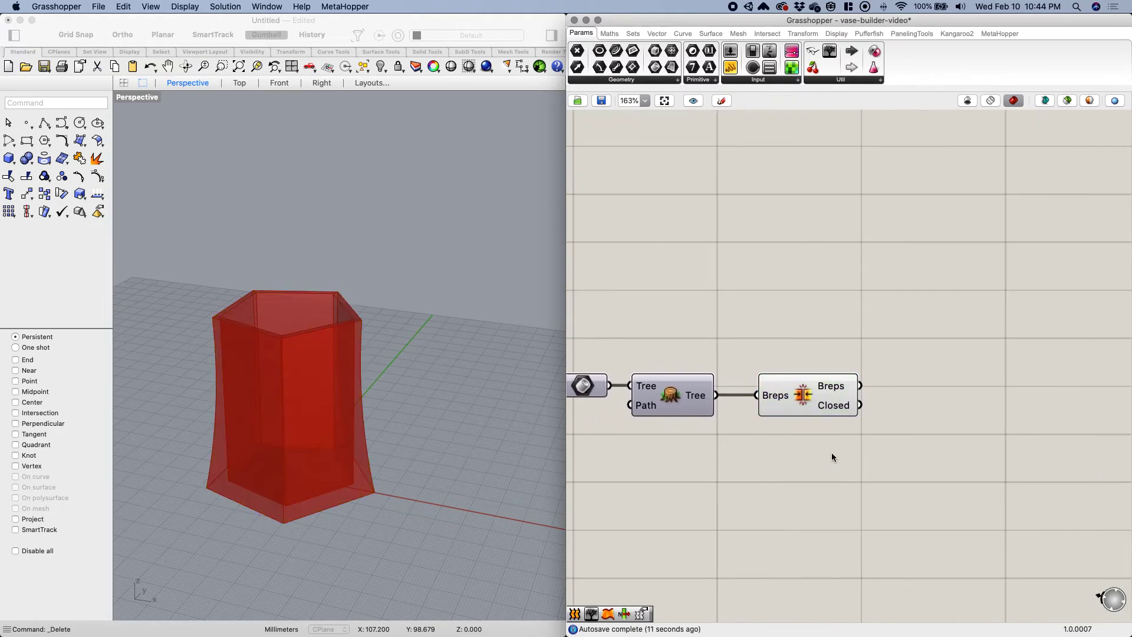
{"action": "middle_click", "coordinate": [809, 399]}
{"action": "left_click", "coordinate": [841, 419]}
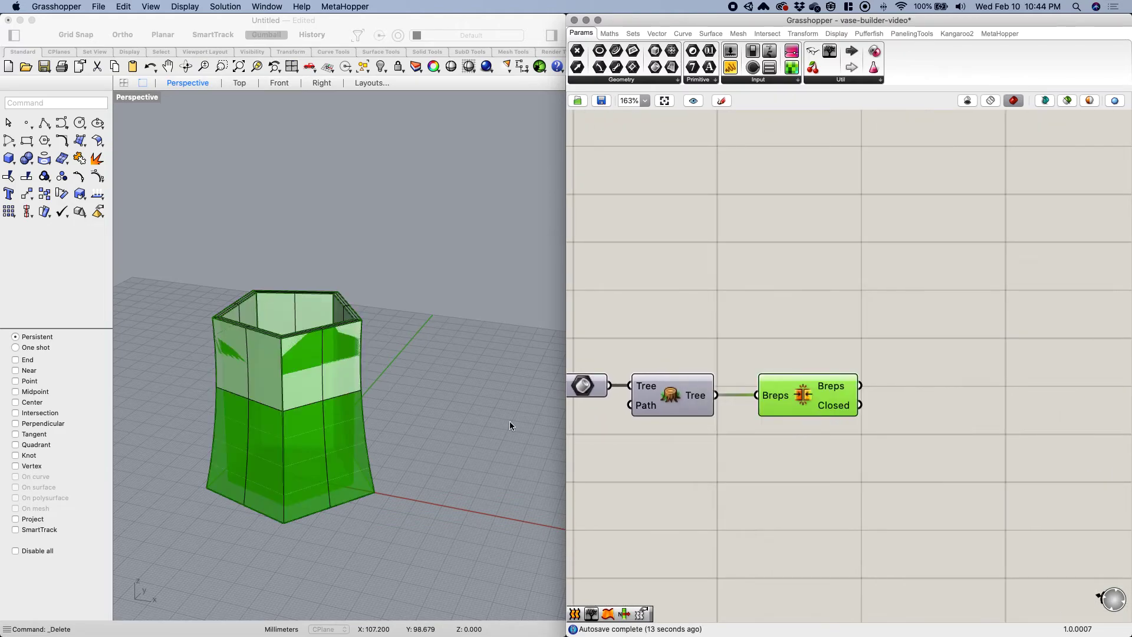
Move the newly baked vase along the X axis away from the preview and select it to check its object type.
{"action": "left_click", "coordinate": [296, 404]}
{"action": "scroll", "coordinate": [297, 403], "scroll_direction": "down", "scroll_amount": 5}
{"action": "left_click_drag", "start_coordinate": [337, 408], "coordinate": [448, 426]}
{"action": "left_click", "coordinate": [462, 501]}
{"action": "scroll", "coordinate": [417, 404], "scroll_direction": "up", "scroll_amount": 4}
{"action": "left_click", "coordinate": [417, 404]}
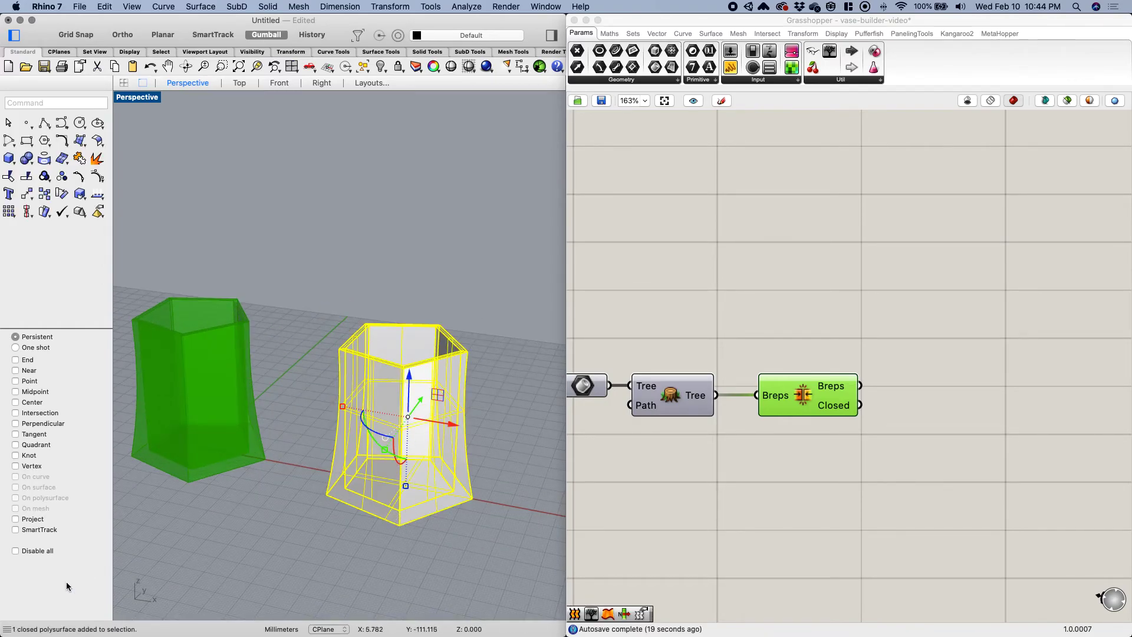
Put the Brep Join component in a group labelled "BAKE ME!" and save the definition.
{"action": "left_click", "coordinate": [675, 471]}
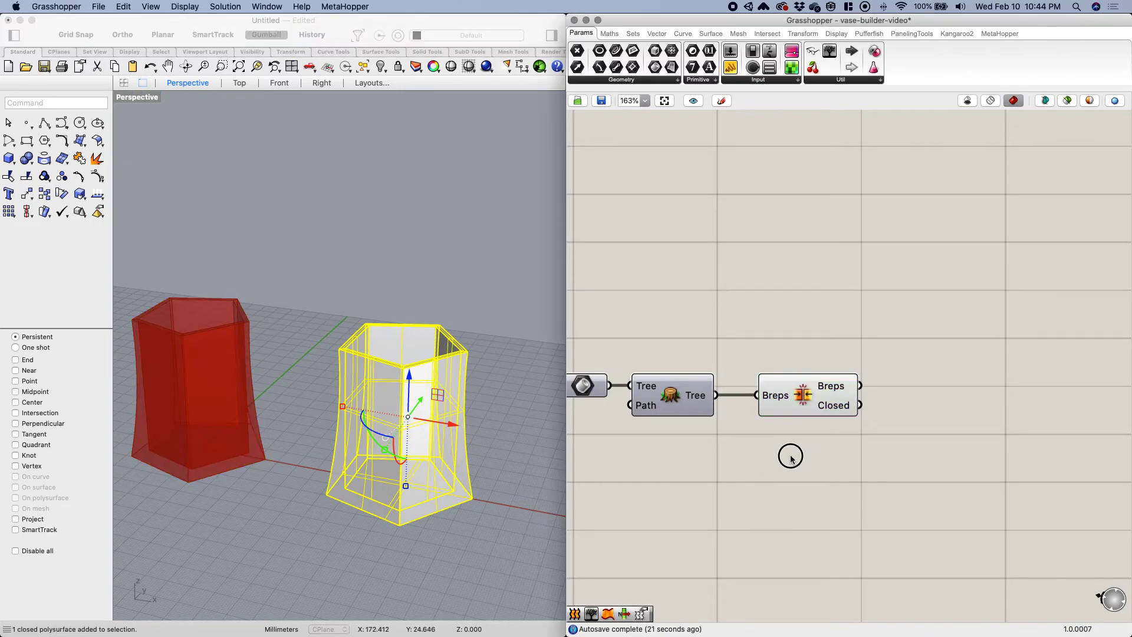
{"action": "left_click_drag", "start_coordinate": [824, 408], "coordinate": [844, 407]}
{"action": "middle_click", "coordinate": [843, 405]}
{"action": "left_click", "coordinate": [843, 382]}
{"action": "left_click", "coordinate": [842, 369]}
{"action": "right_click", "coordinate": [842, 366]}
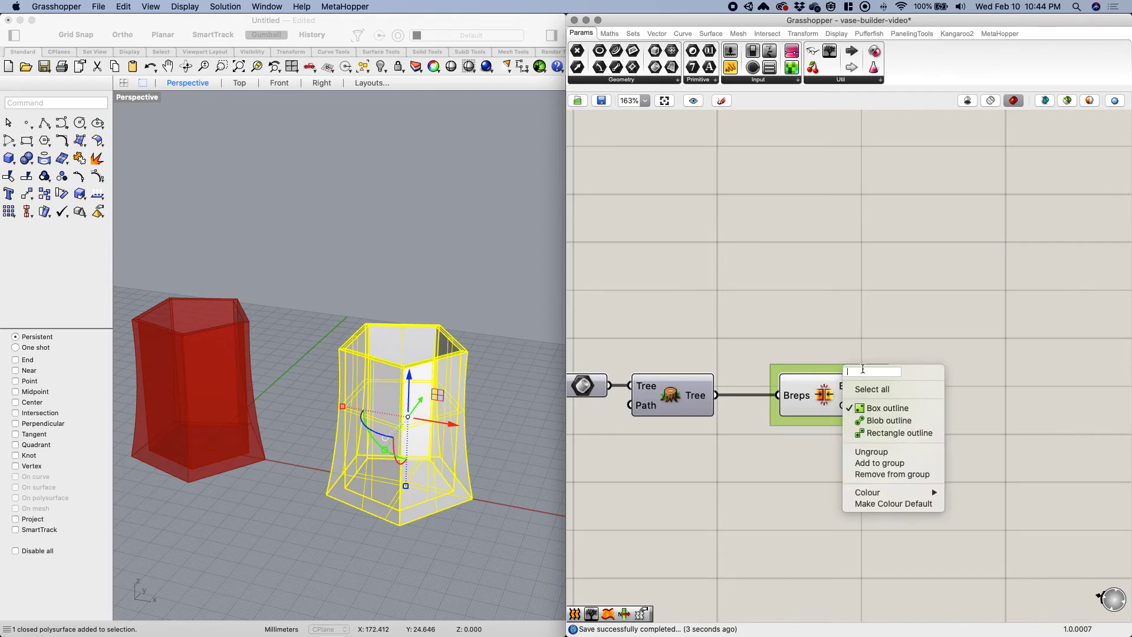
{"action": "type", "text": "BAKE ME!"}
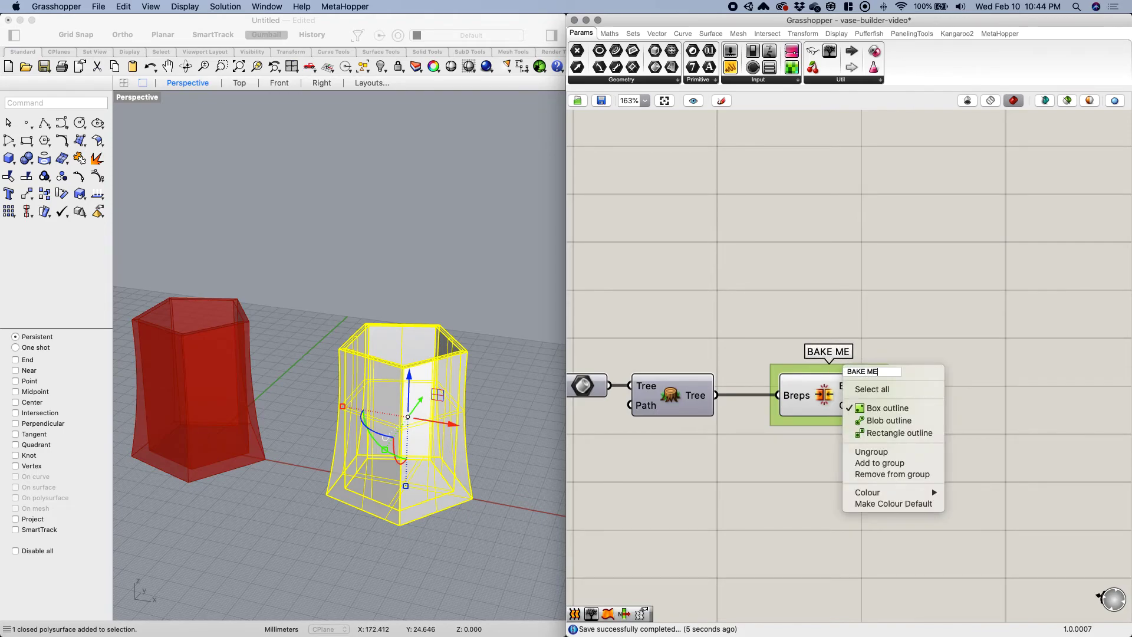
{"action": "left_click", "coordinate": [883, 318]}
{"action": "scroll", "coordinate": [882, 329], "scroll_direction": "down", "scroll_amount": 3}
{"action": "right_click_drag", "start_coordinate": [890, 329], "coordinate": [924, 333]}
{"action": "left_click", "coordinate": [882, 374]}
{"action": "left_click", "coordinate": [850, 421]}
{"action": "scroll", "coordinate": [825, 420], "scroll_direction": "down", "scroll_amount": 8}
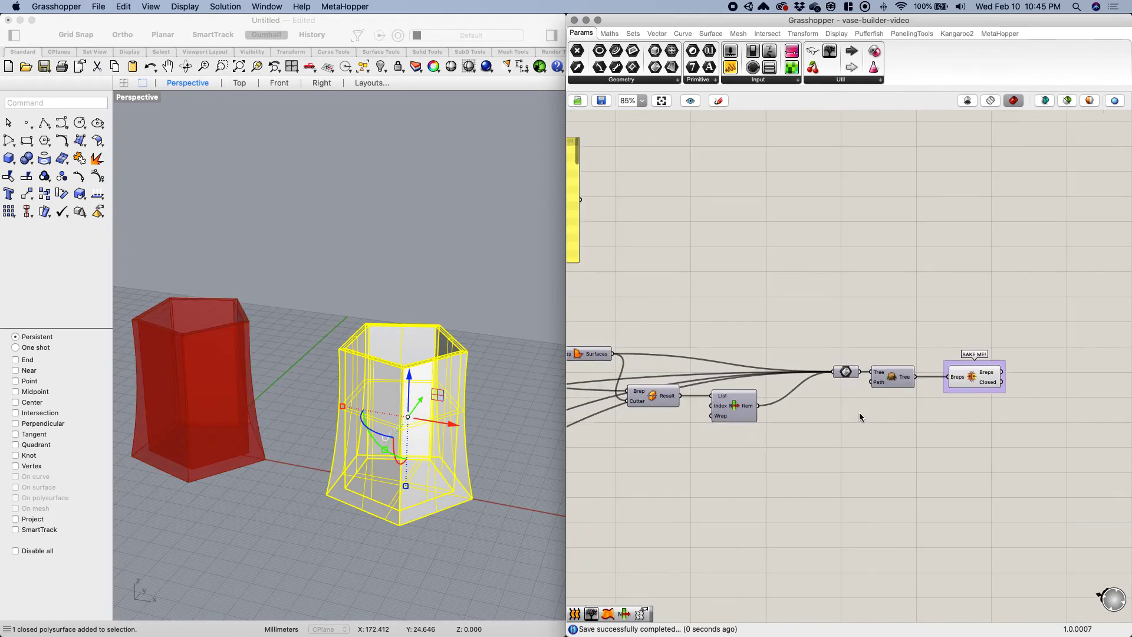
Move the "create top" scribble label below the components that build the vase's top rim surface.
{"action": "right_click_drag", "start_coordinate": [916, 396], "coordinate": [899, 395]}
{"action": "scroll", "coordinate": [823, 386], "scroll_direction": "up", "scroll_amount": 3}
{"action": "right_click_drag", "start_coordinate": [798, 408], "coordinate": [841, 419]}
{"action": "right_click_drag", "start_coordinate": [904, 481], "coordinate": [812, 495]}
{"action": "left_click_drag", "start_coordinate": [796, 497], "coordinate": [931, 442]}
{"action": "right_click_drag", "start_coordinate": [796, 451], "coordinate": [851, 471]}
{"action": "scroll", "coordinate": [982, 463], "scroll_direction": "up", "scroll_amount": 6}
{"action": "left_click_drag", "start_coordinate": [977, 452], "coordinate": [664, 456]}
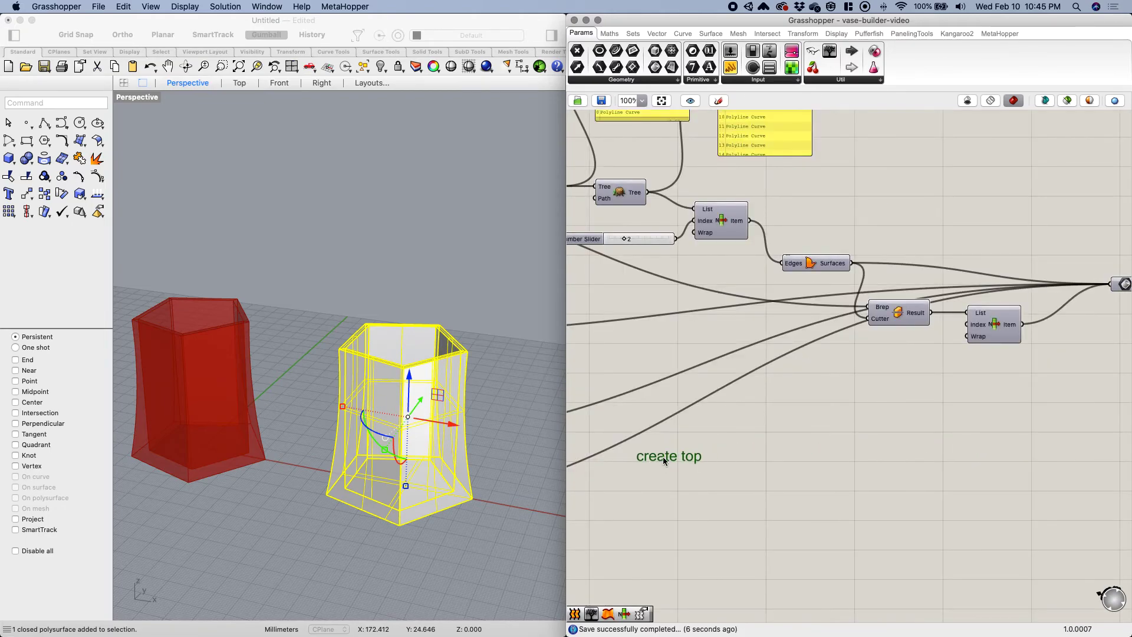
Place the "create top" scribble above the components building the top surface and the "create a base" scribble above the Contour component.
{"action": "scroll", "coordinate": [659, 465], "scroll_direction": "down", "scroll_amount": 2}
{"action": "right_click_drag", "start_coordinate": [659, 465], "coordinate": [996, 468]}
{"action": "left_click_drag", "start_coordinate": [895, 443], "coordinate": [686, 335]}
{"action": "right_click_drag", "start_coordinate": [787, 219], "coordinate": [818, 221]}
{"action": "left_click_drag", "start_coordinate": [875, 203], "coordinate": [897, 219]}
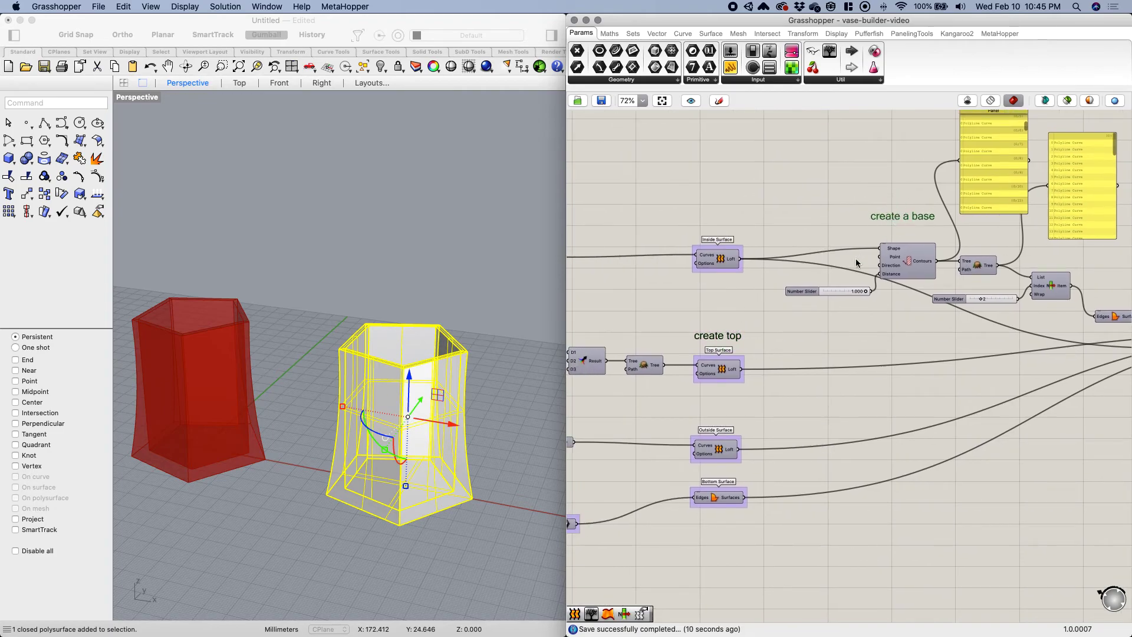
{"action": "right_click_drag", "start_coordinate": [709, 317], "coordinate": [808, 316]}
{"action": "left_click_drag", "start_coordinate": [819, 336], "coordinate": [740, 326]}
{"action": "left_click", "coordinate": [739, 312]}
Set the segment count of all three vase polygons to 7.
{"action": "scroll", "coordinate": [836, 342], "scroll_direction": "down", "scroll_amount": 5}
{"action": "right_click_drag", "start_coordinate": [836, 341], "coordinate": [984, 495]}
{"action": "scroll", "coordinate": [844, 395], "scroll_direction": "up", "scroll_amount": 4}
{"action": "scroll", "coordinate": [224, 383], "scroll_direction": "up", "scroll_amount": 5}
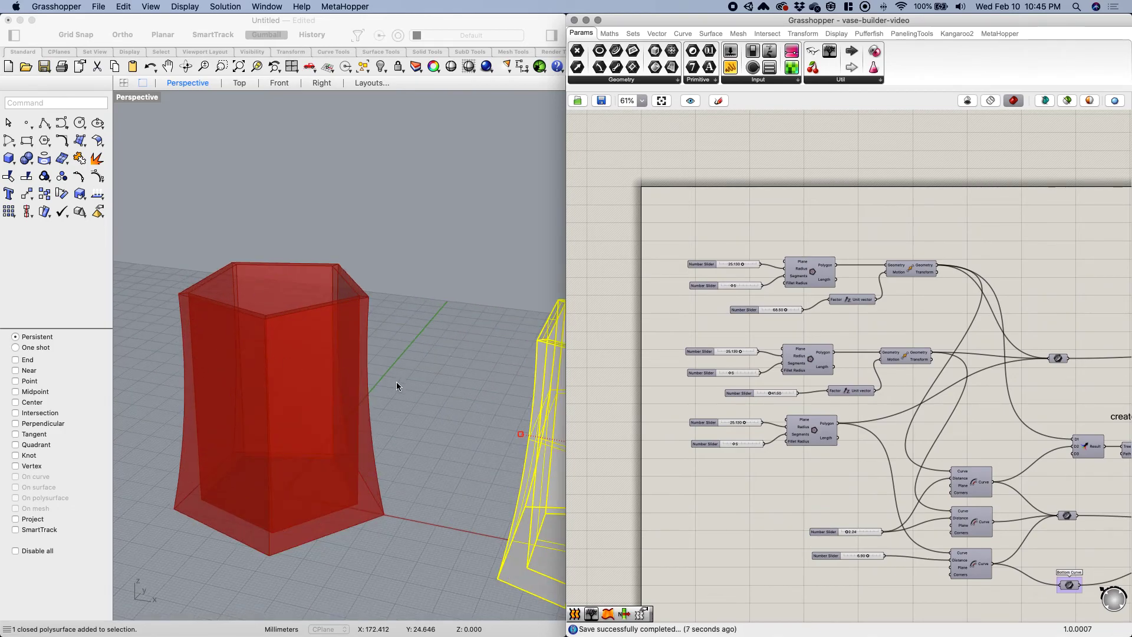
{"action": "scroll", "coordinate": [405, 379], "scroll_direction": "down", "scroll_amount": 3}
{"action": "scroll", "coordinate": [228, 394], "scroll_direction": "up", "scroll_amount": 3}
{"action": "scroll", "coordinate": [729, 328], "scroll_direction": "up", "scroll_amount": 3}
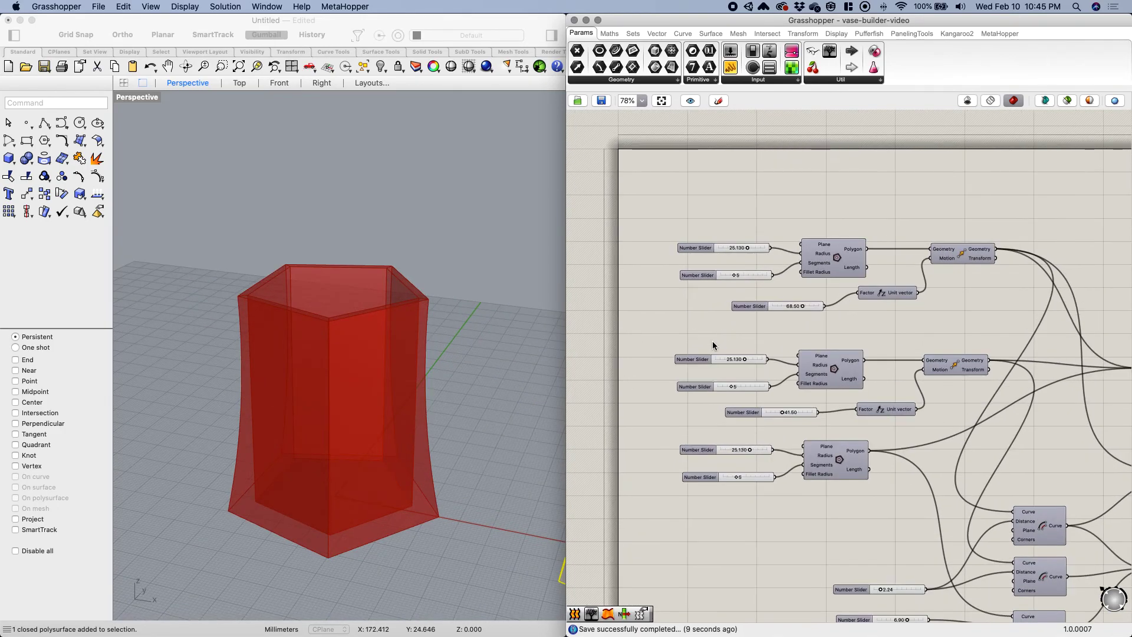
{"action": "left_click_drag", "start_coordinate": [737, 381], "coordinate": [753, 387]}
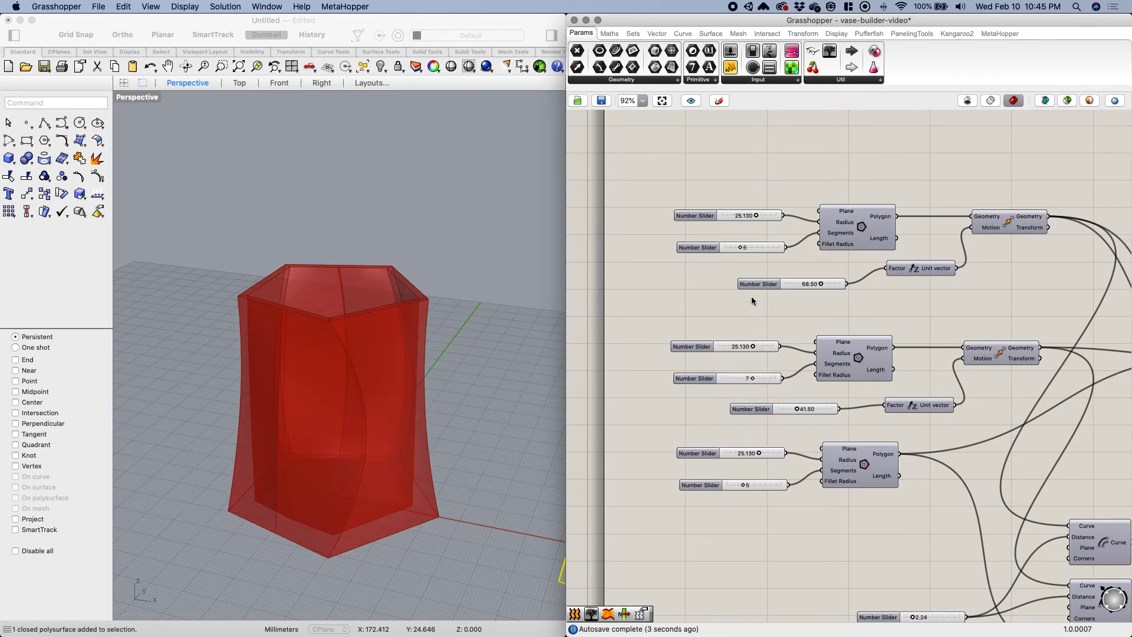
{"action": "left_click_drag", "start_coordinate": [754, 248], "coordinate": [757, 251]}
{"action": "left_click_drag", "start_coordinate": [744, 487], "coordinate": [759, 489]}
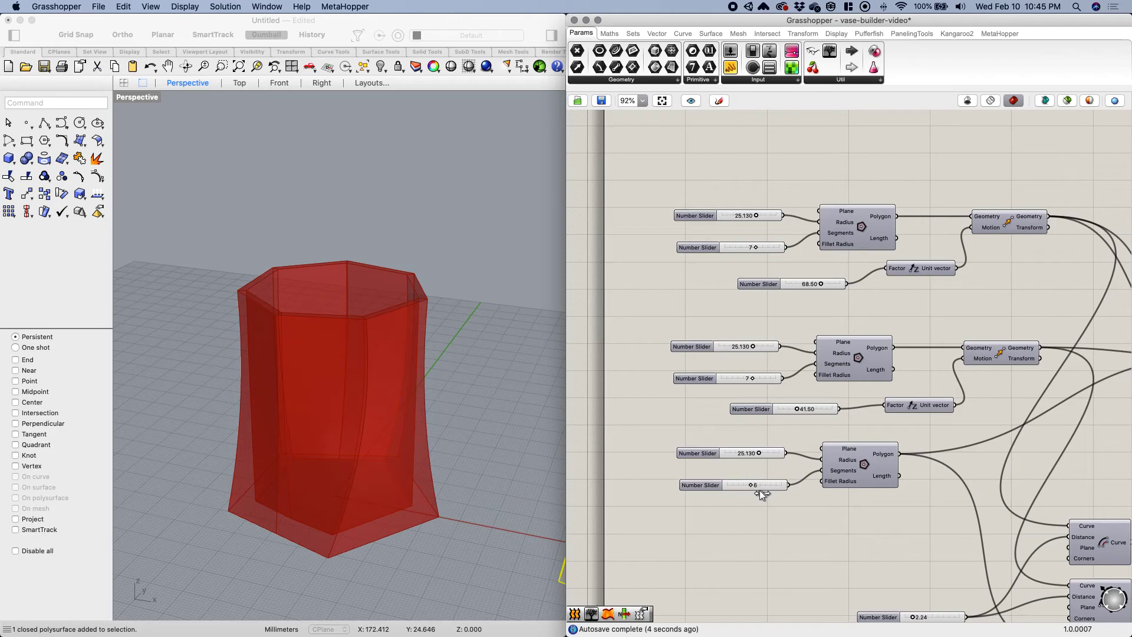
Reduce the bottom curve's offset distance and increase the upper curves' offset distance so the vase widens toward its rim.
{"action": "scroll", "coordinate": [382, 451], "scroll_direction": "down", "scroll_amount": 5}
{"action": "scroll", "coordinate": [334, 514], "scroll_direction": "up", "scroll_amount": 7}
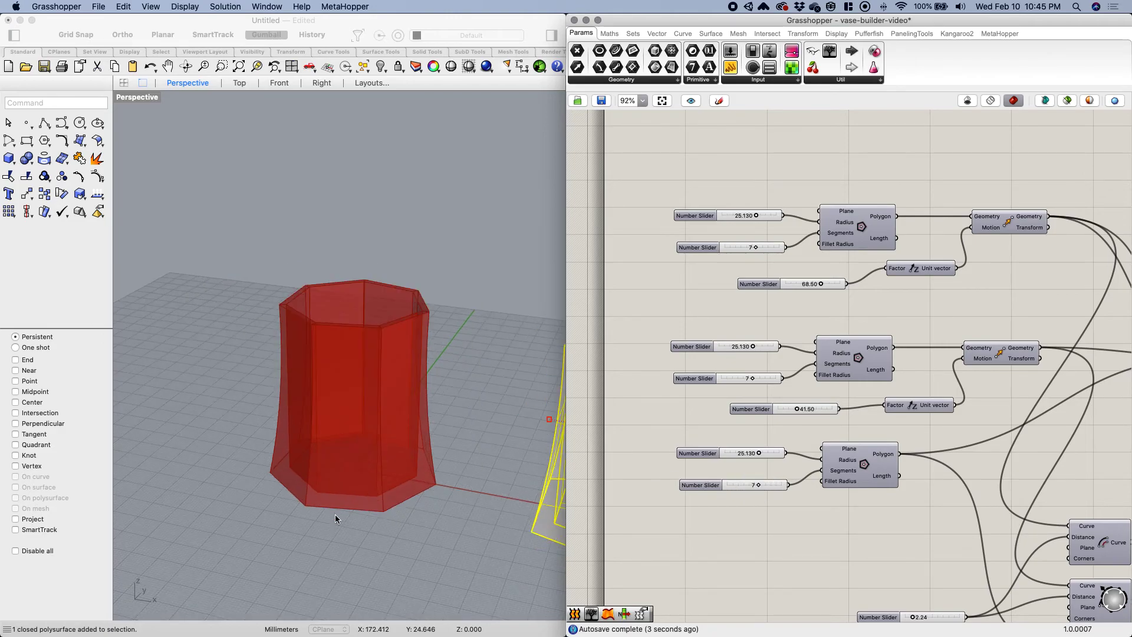
{"action": "right_click_drag", "start_coordinate": [353, 501], "coordinate": [339, 535]}
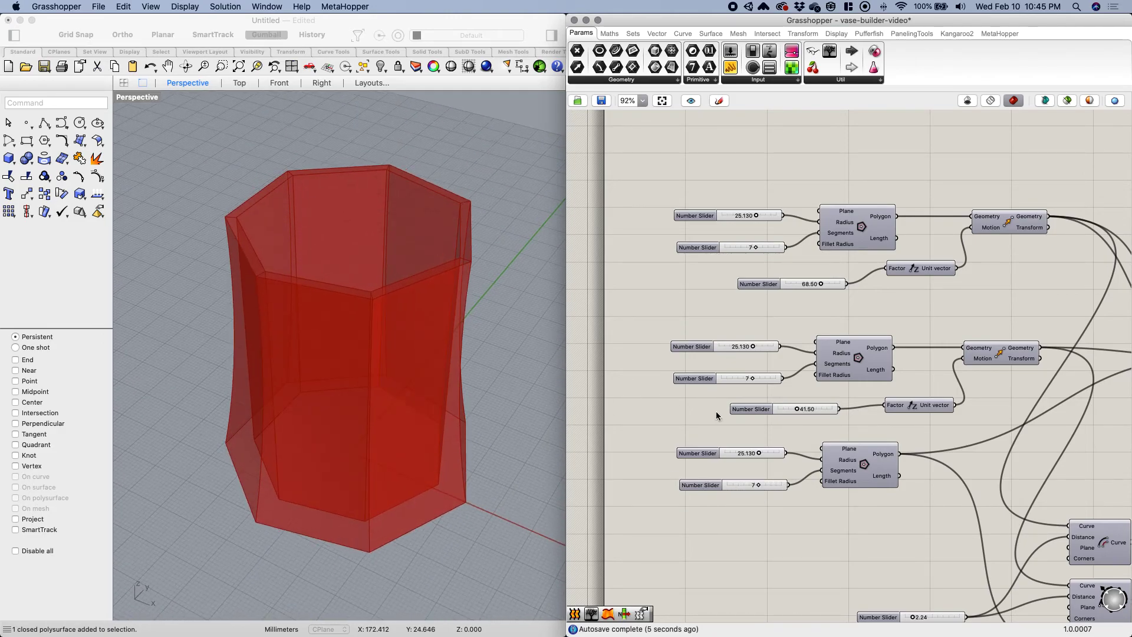
{"action": "scroll", "coordinate": [773, 443], "scroll_direction": "right", "scroll_amount": 5}
{"action": "scroll", "coordinate": [774, 444], "scroll_direction": "down", "scroll_amount": 4}
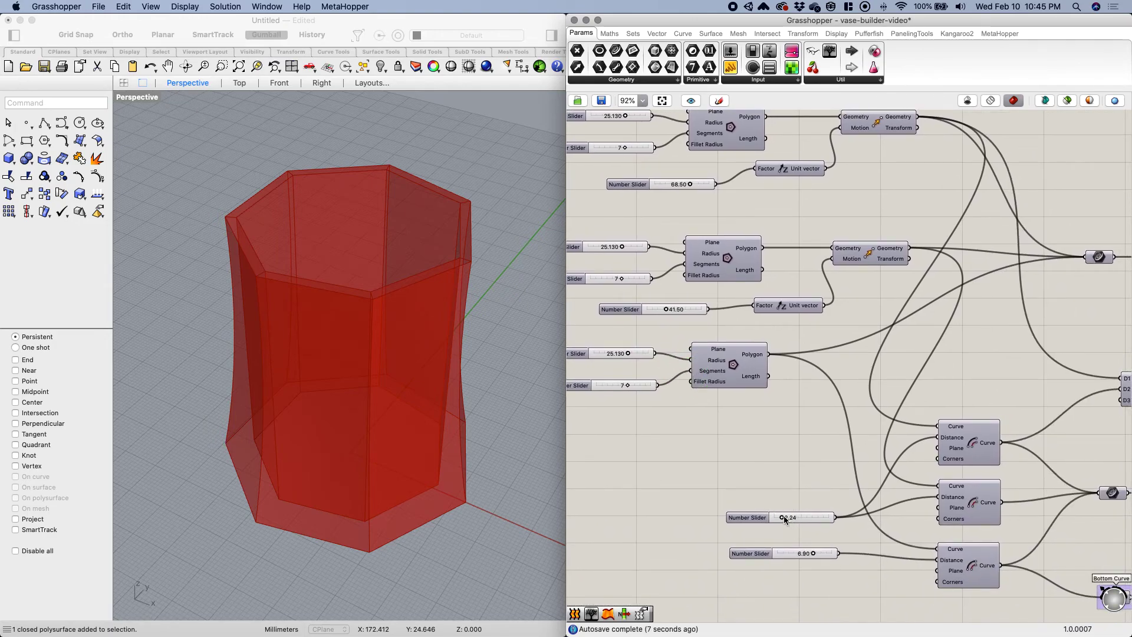
{"action": "mouse_move", "coordinate": [812, 551]}
{"action": "left_mouse_down"}
{"action": "mouse_move", "coordinate": [778, 538]}
{"action": "mouse_move", "coordinate": [866, 538]}
{"action": "mouse_move", "coordinate": [803, 546]}
{"action": "mouse_move", "coordinate": [824, 547]}
{"action": "mouse_move", "coordinate": [803, 518]}
{"action": "mouse_move", "coordinate": [786, 517]}
{"action": "mouse_move", "coordinate": [844, 522]}
{"action": "mouse_move", "coordinate": [793, 552]}
{"action": "left_mouse_up"}
{"action": "right_click_drag", "start_coordinate": [469, 530], "coordinate": [464, 454]}
{"action": "scroll", "coordinate": [373, 399], "scroll_direction": "up", "scroll_amount": 3}
{"action": "right_click_drag", "start_coordinate": [402, 426], "coordinate": [393, 467]}
{"action": "scroll", "coordinate": [384, 412], "scroll_direction": "down", "scroll_amount": 3}
{"action": "scroll", "coordinate": [377, 344], "scroll_direction": "up", "scroll_amount": 3}
{"action": "right_click_drag", "start_coordinate": [392, 405], "coordinate": [358, 435]}
{"action": "scroll", "coordinate": [375, 369], "scroll_direction": "down", "scroll_amount": 4}
{"action": "mouse_move", "coordinate": [354, 393]}
{"action": "right_mouse_down"}
{"action": "mouse_move", "coordinate": [375, 372]}
{"action": "mouse_move", "coordinate": [358, 372]}
{"action": "right_mouse_up"}
Switch the slider feeding the Contour component's Distance to integer rounding and try to set its maximum to 10.
{"action": "right_click_drag", "start_coordinate": [937, 386], "coordinate": [770, 386]}
{"action": "right_click_drag", "start_coordinate": [868, 378], "coordinate": [725, 336]}
{"action": "right_click_drag", "start_coordinate": [1002, 299], "coordinate": [823, 361]}
{"action": "right_click_drag", "start_coordinate": [981, 353], "coordinate": [851, 368]}
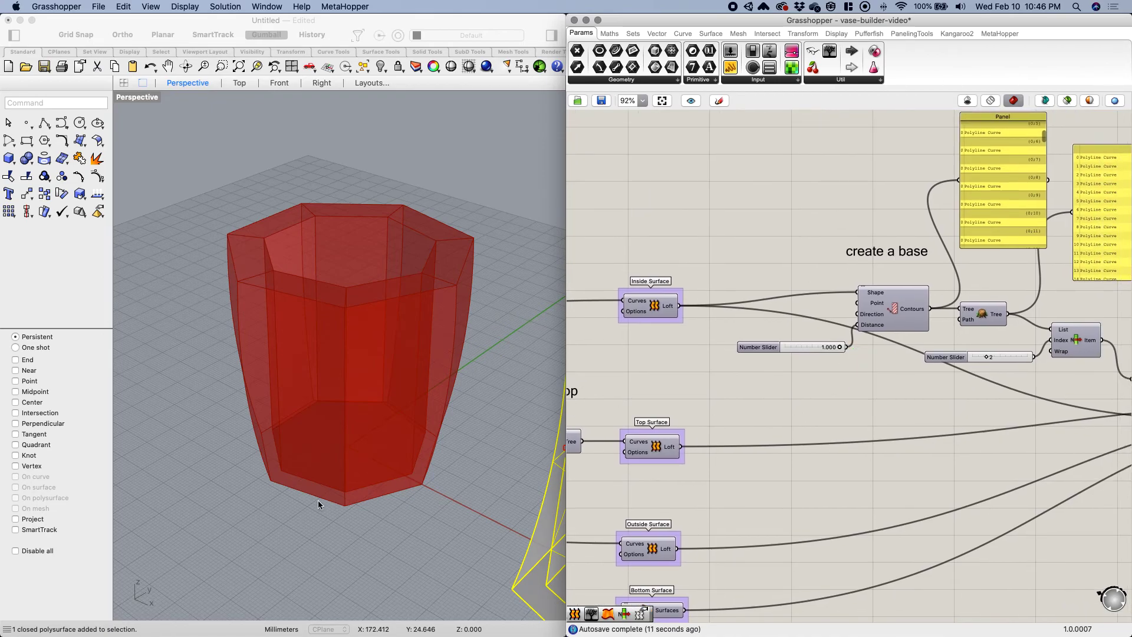
{"action": "scroll", "coordinate": [319, 504], "scroll_direction": "up", "scroll_amount": 5}
{"action": "right_click_drag", "start_coordinate": [334, 495], "coordinate": [387, 462], "text": "shift"}
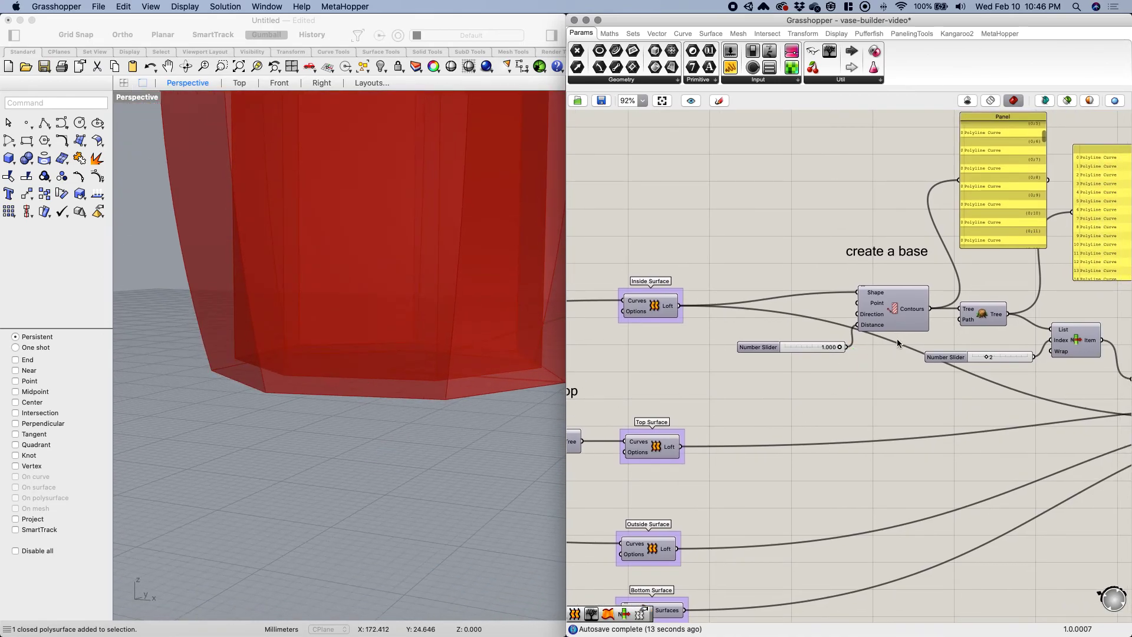
{"action": "right_click_drag", "start_coordinate": [854, 373], "coordinate": [790, 377]}
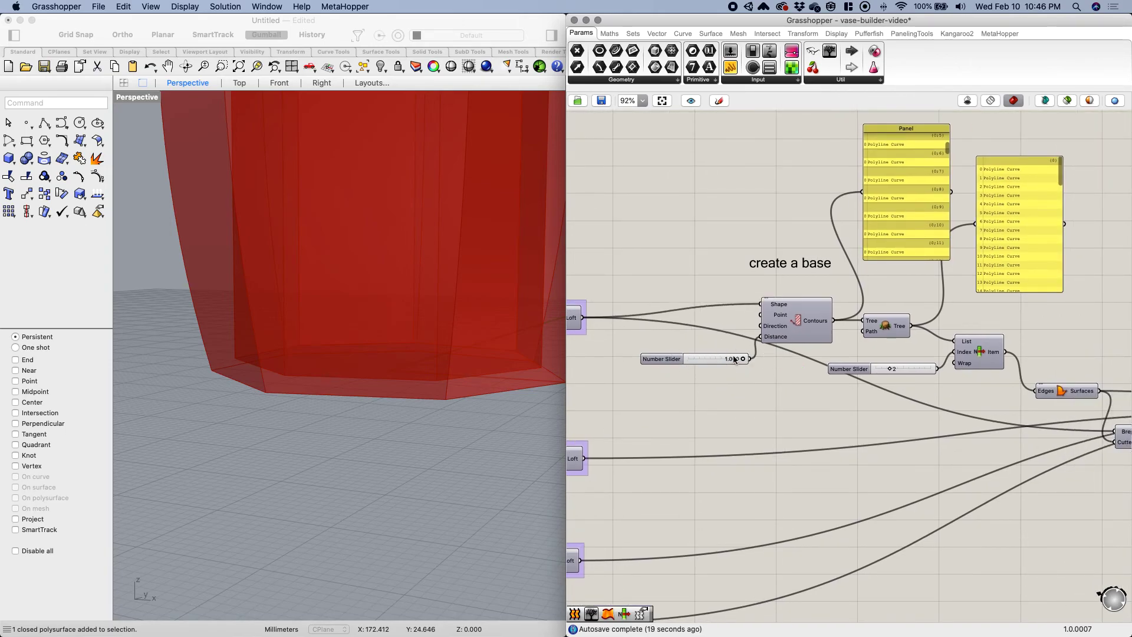
{"action": "right_click_drag", "start_coordinate": [880, 390], "coordinate": [842, 397]}
{"action": "left_click", "coordinate": [642, 369]}
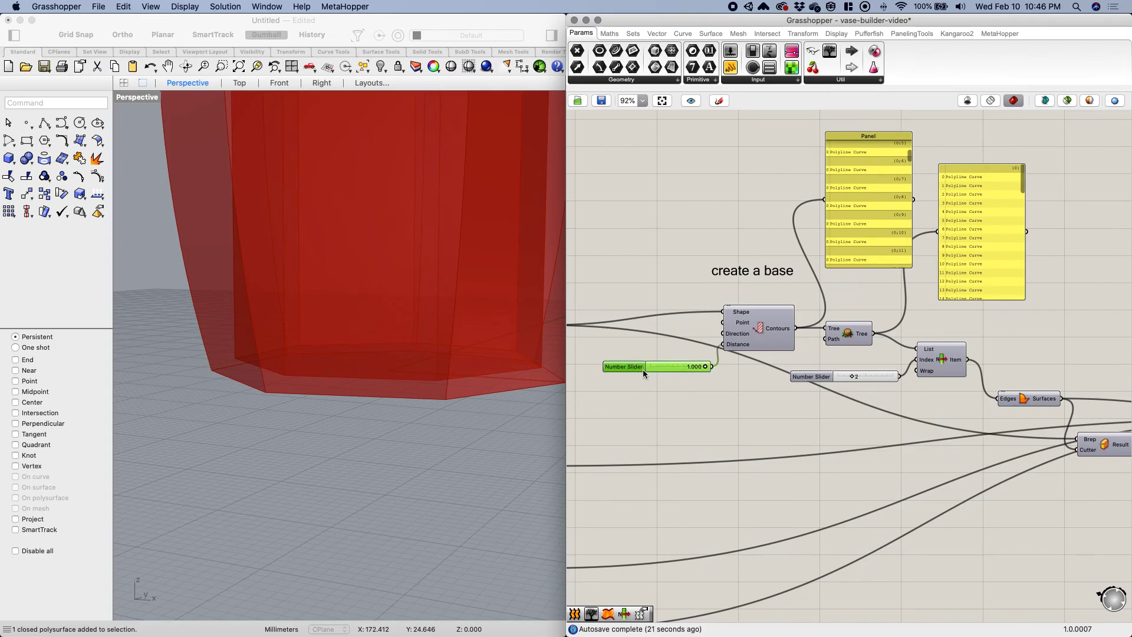
{"action": "double_click", "coordinate": [642, 372]}
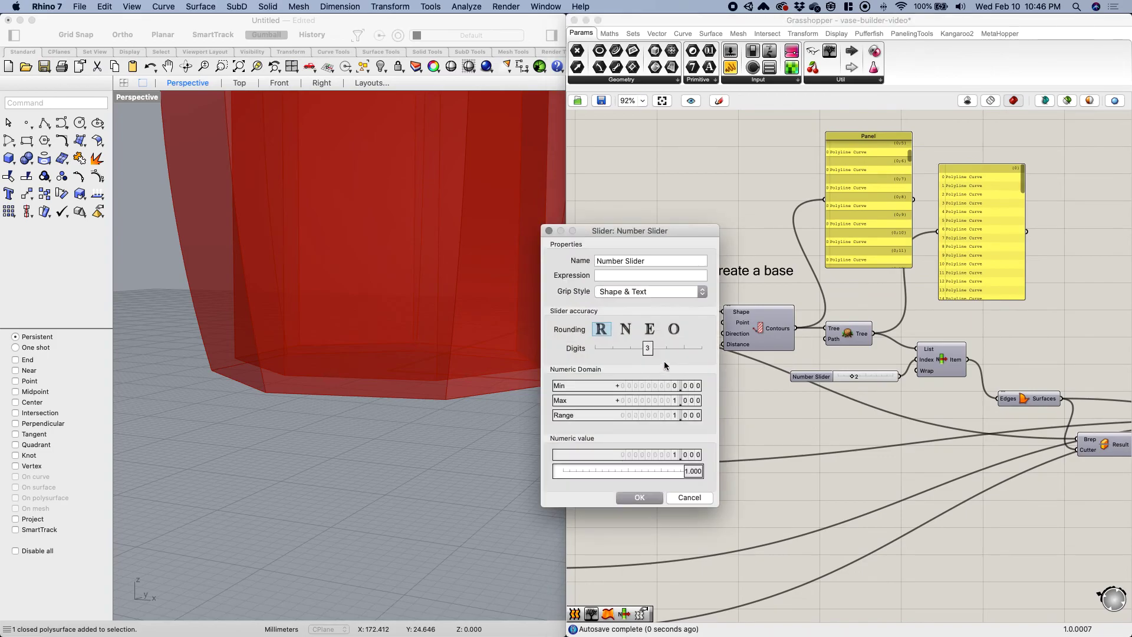
{"action": "left_click", "coordinate": [627, 330]}
{"action": "double_click", "coordinate": [695, 400]}
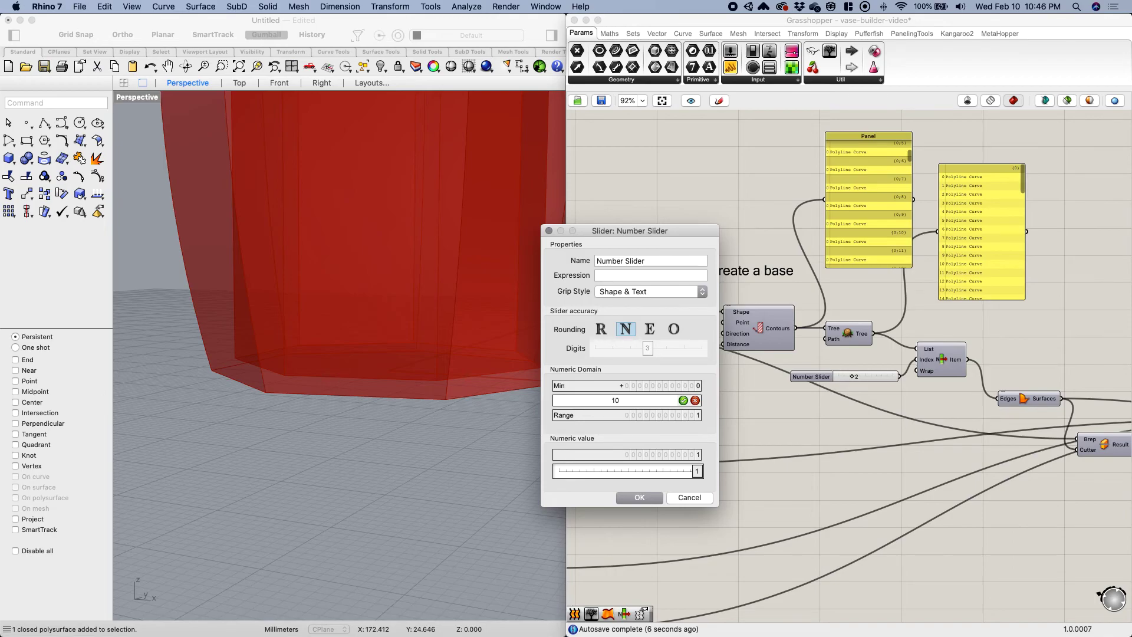
{"action": "double_click", "coordinate": [698, 385]}
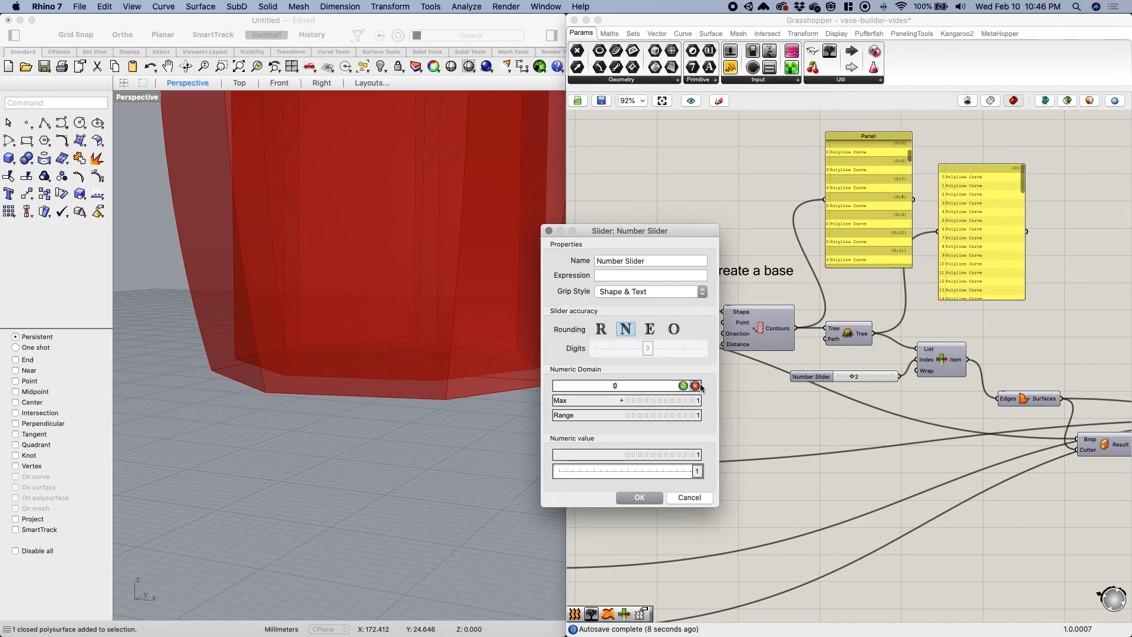
{"action": "double_click", "coordinate": [679, 400]}
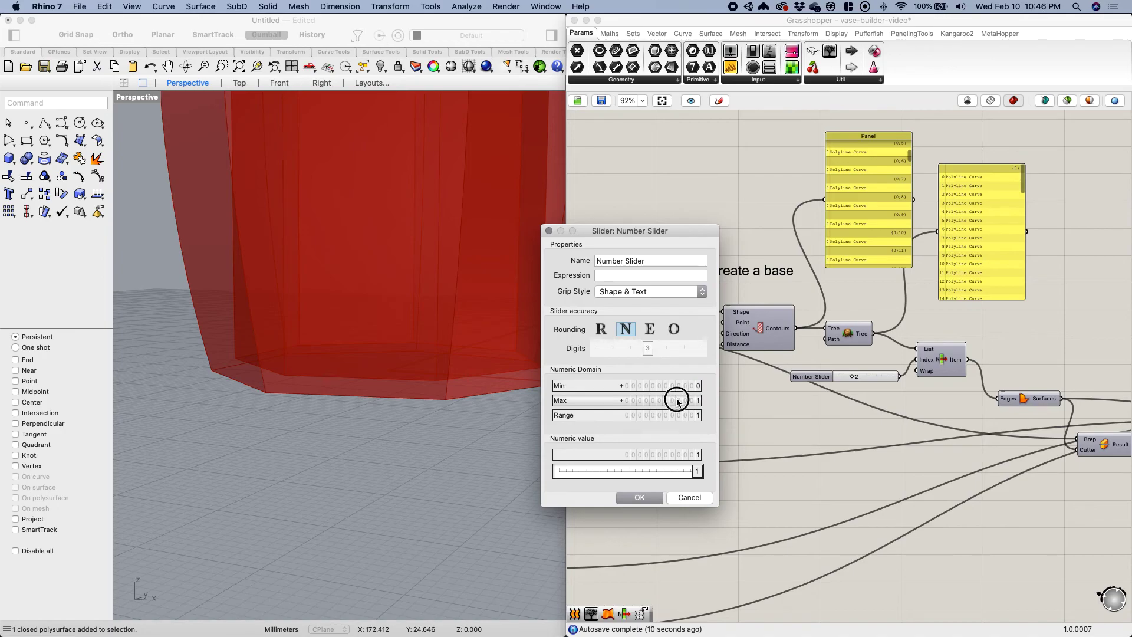
{"action": "key", "text": "Return"}
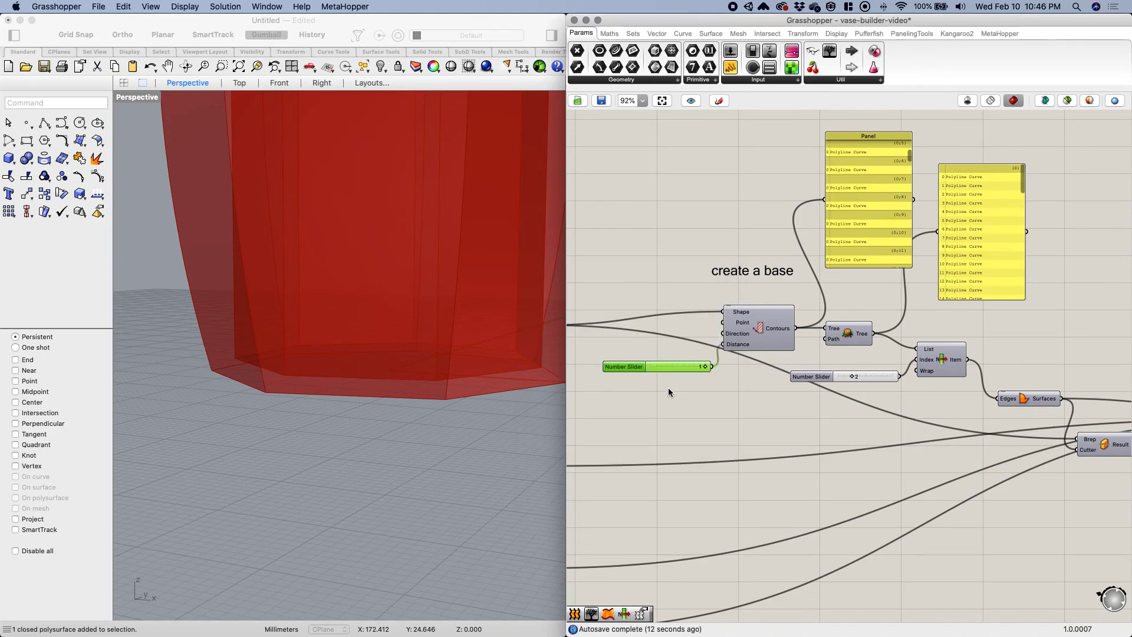
Set the contour distance slider's range to 2 through 20 and its value to 10.
{"action": "double_click", "coordinate": [635, 367]}
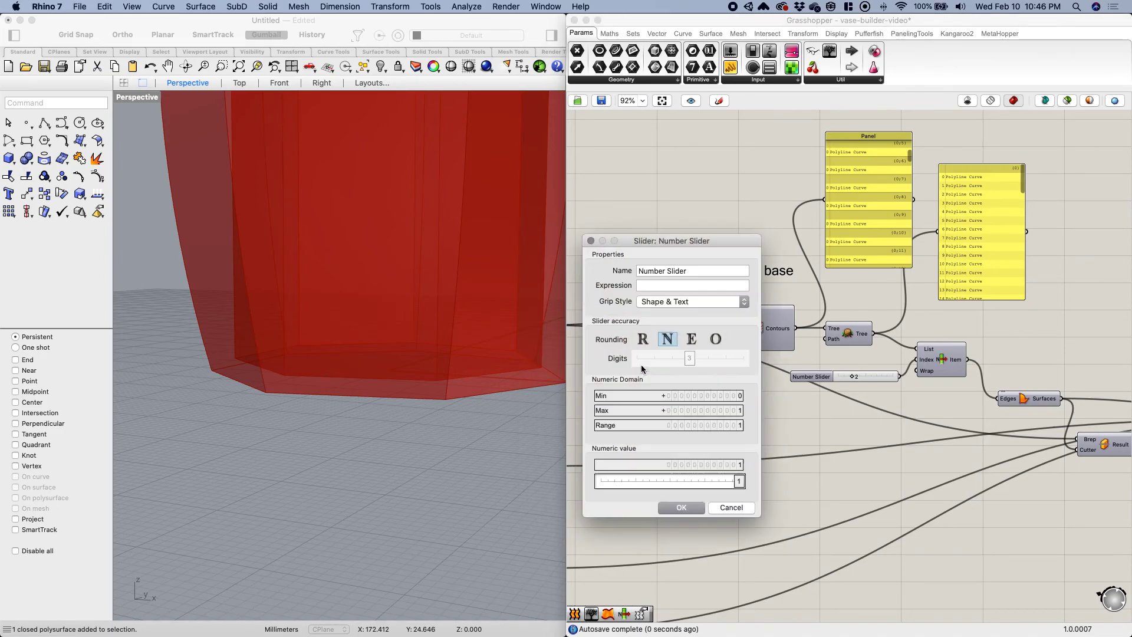
{"action": "double_click", "coordinate": [735, 401]}
{"action": "type", "text": "2"}
{"action": "double_click", "coordinate": [705, 409]}
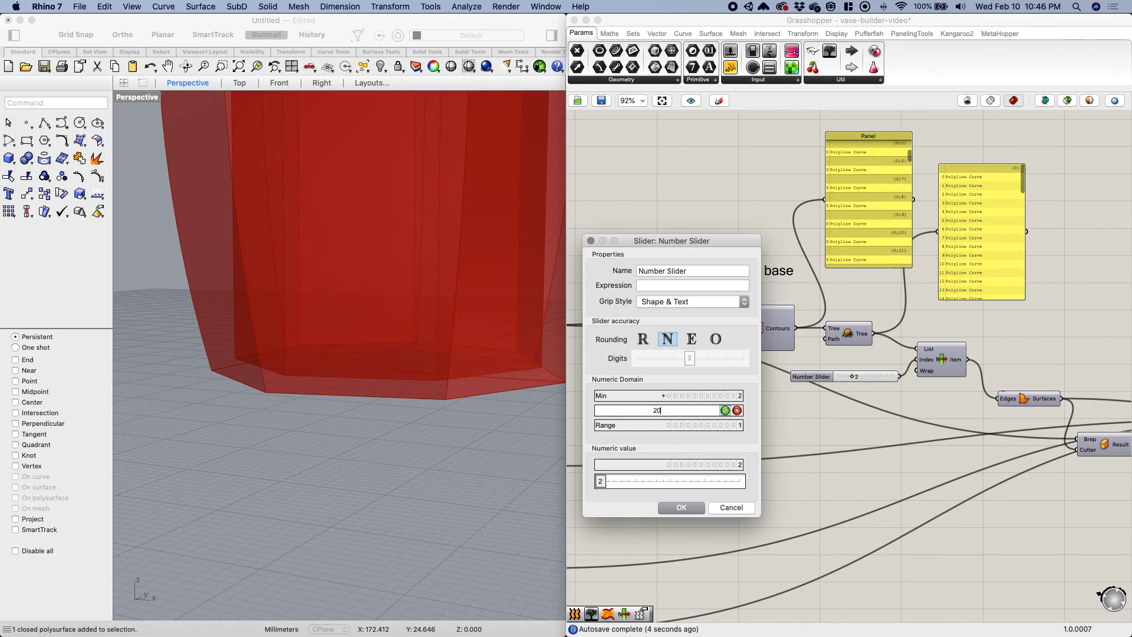
{"action": "type", "text": "20"}
{"action": "left_click", "coordinate": [725, 410]}
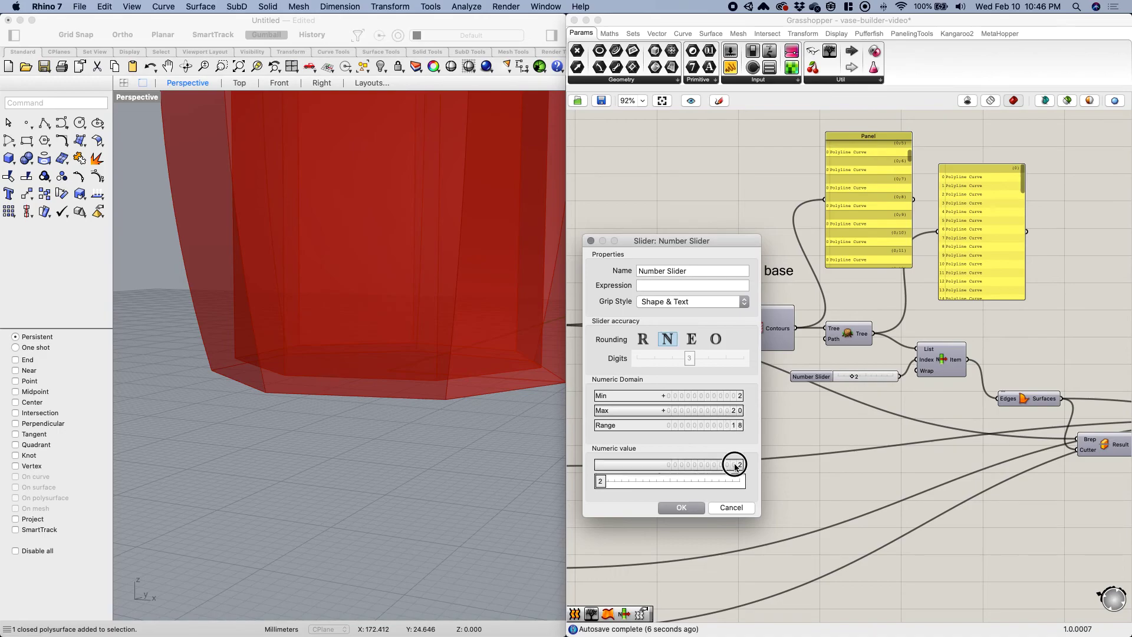
{"action": "double_click", "coordinate": [735, 465]}
{"action": "key", "text": "Return"}
{"action": "left_click", "coordinate": [681, 507]}
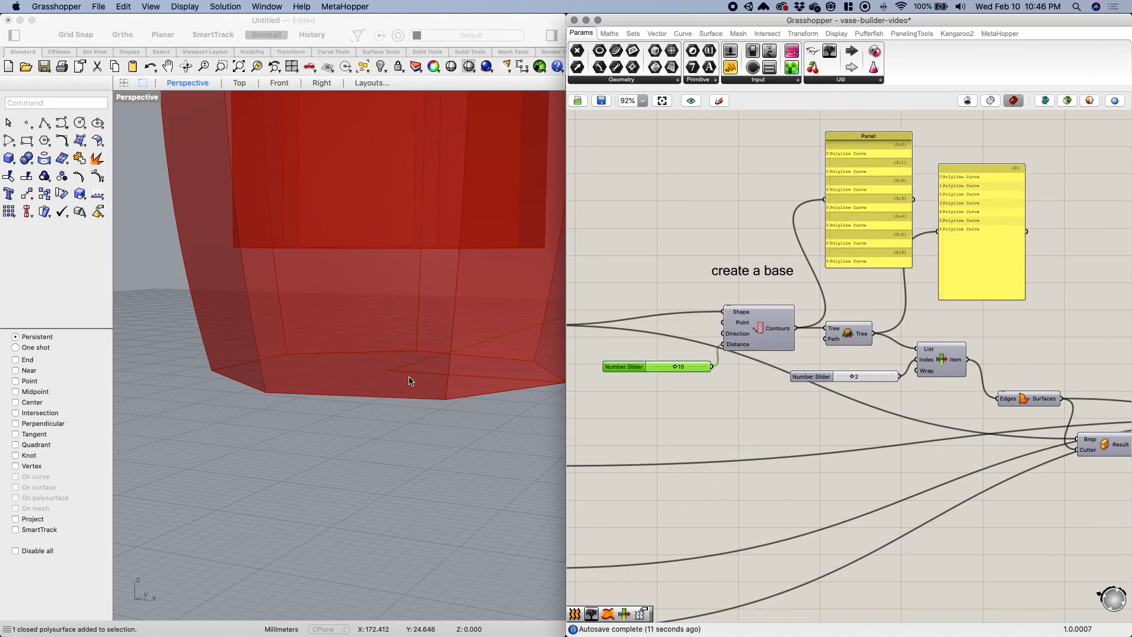
Check the vase's base thickness and set the contour distance slider's value to 4.
{"action": "scroll", "coordinate": [411, 380], "scroll_direction": "down", "scroll_amount": 7}
{"action": "scroll", "coordinate": [407, 353], "scroll_direction": "up", "scroll_amount": 3}
{"action": "mouse_move", "coordinate": [383, 375]}
{"action": "right_mouse_down"}
{"action": "mouse_move", "coordinate": [386, 366]}
{"action": "mouse_move", "coordinate": [388, 381]}
{"action": "right_mouse_up"}
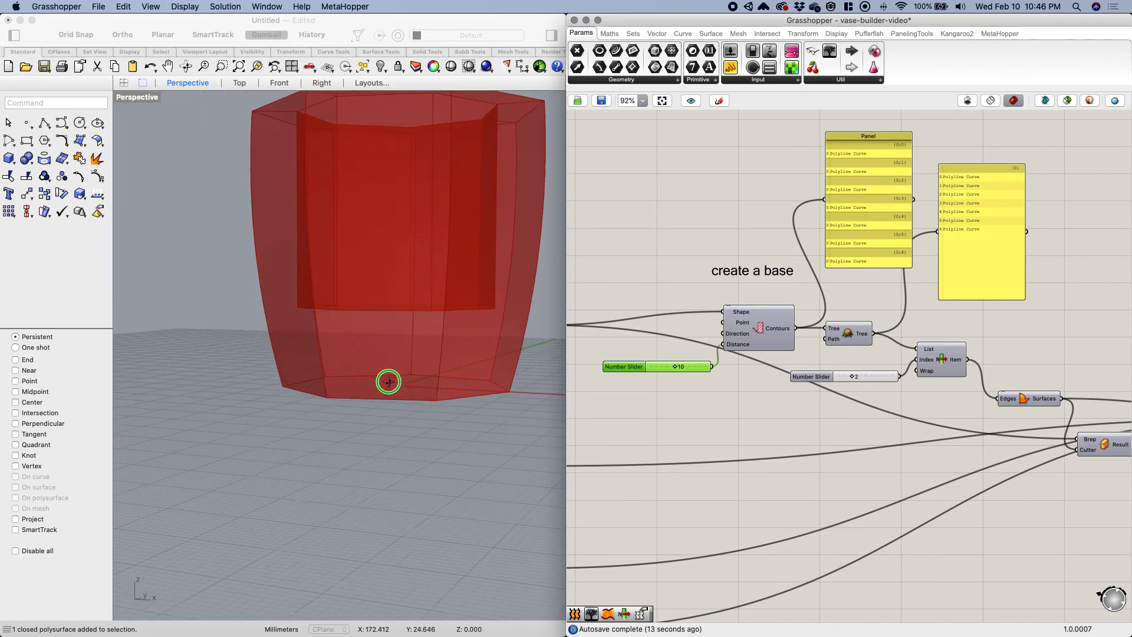
{"action": "double_click", "coordinate": [624, 366]}
{"action": "double_click", "coordinate": [716, 455]}
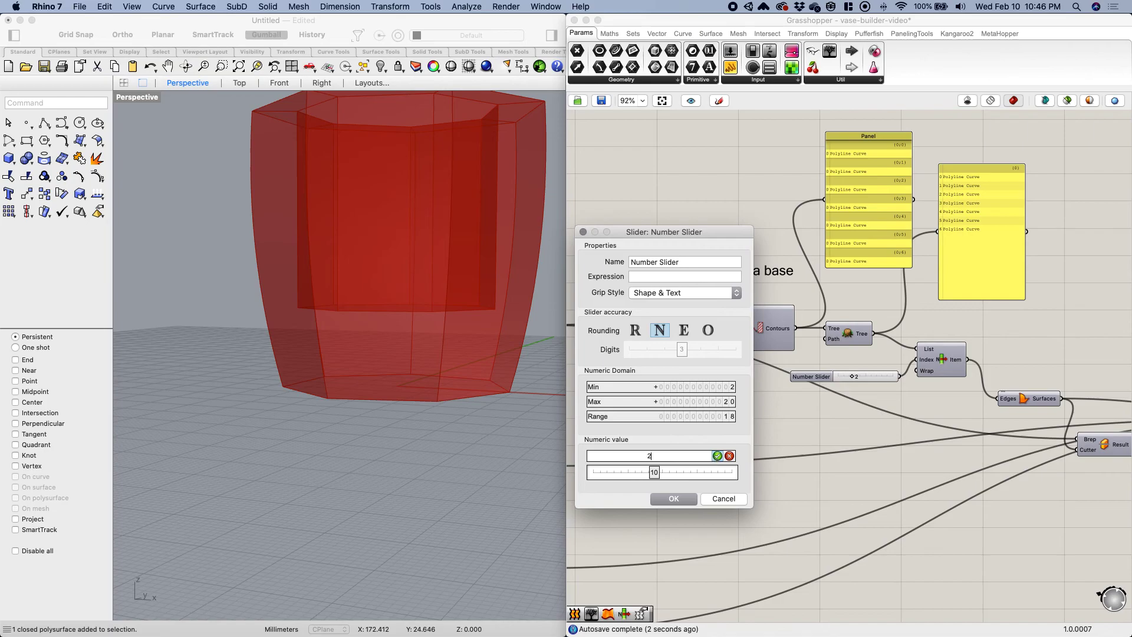
{"action": "type", "text": "4"}
{"action": "key", "text": "Return"}
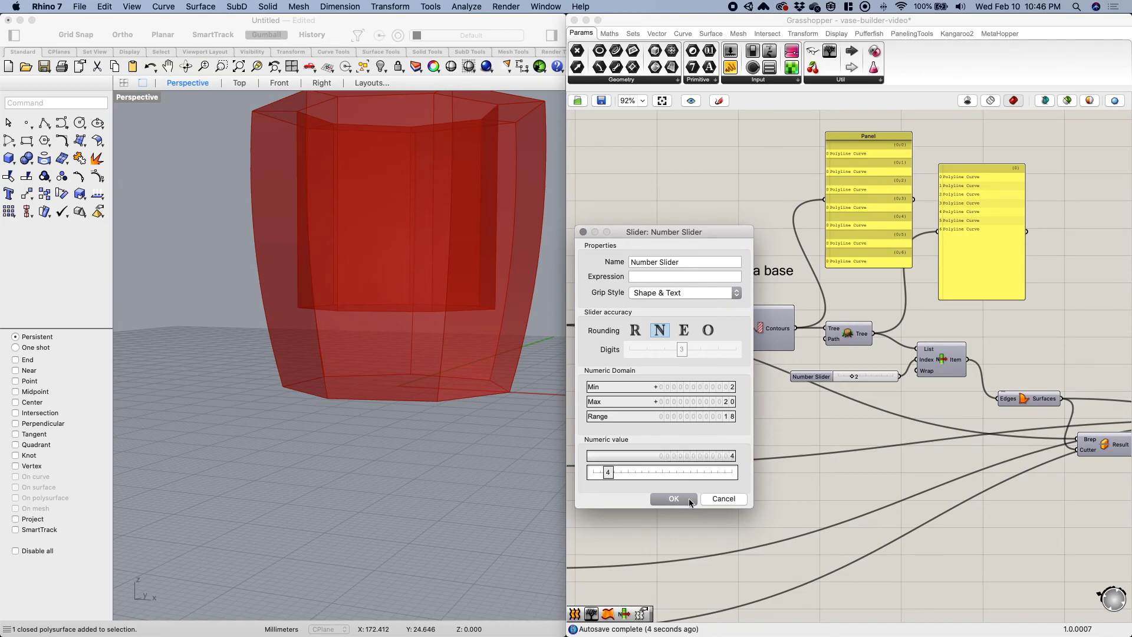
{"action": "key", "text": "Return"}
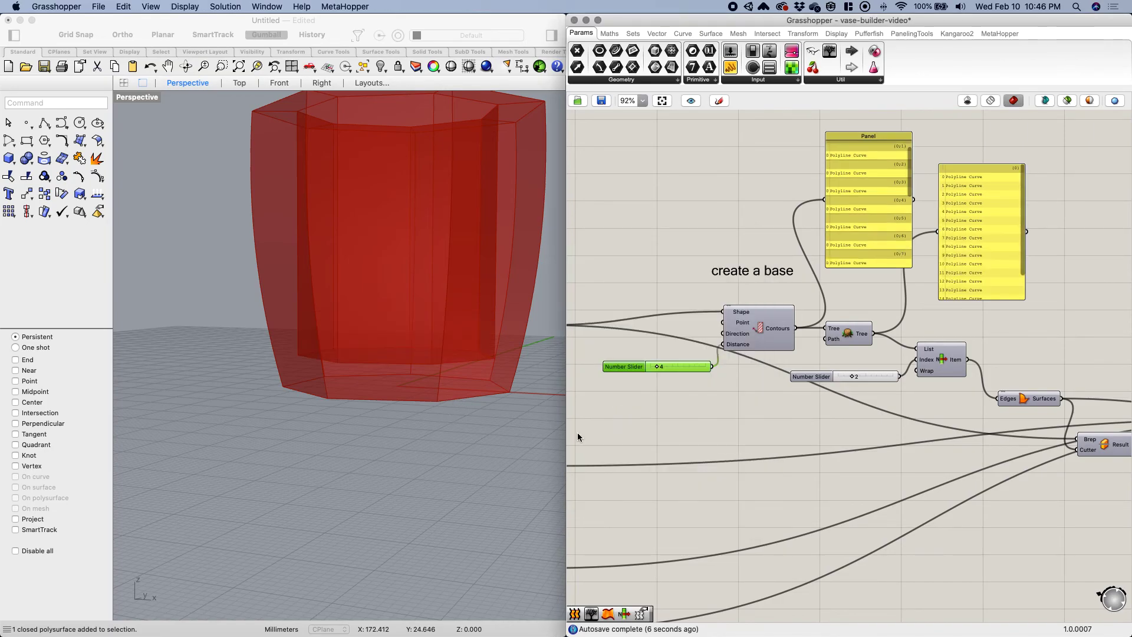
{"action": "left_click", "coordinate": [663, 402]}
{"action": "left_click", "coordinate": [658, 368]}
Bake the seven-sided vase from the "BAKE ME!" Brep Join component into Rhino.
{"action": "right_click_drag", "start_coordinate": [764, 409], "coordinate": [809, 423]}
{"action": "right_click_drag", "start_coordinate": [451, 390], "coordinate": [470, 405]}
{"action": "scroll", "coordinate": [387, 384], "scroll_direction": "down", "scroll_amount": 6}
{"action": "right_click_drag", "start_coordinate": [336, 359], "coordinate": [390, 325]}
{"action": "right_click_drag", "start_coordinate": [1086, 470], "coordinate": [765, 425]}
{"action": "right_click_drag", "start_coordinate": [1049, 441], "coordinate": [910, 438]}
{"action": "left_click", "coordinate": [1035, 400]}
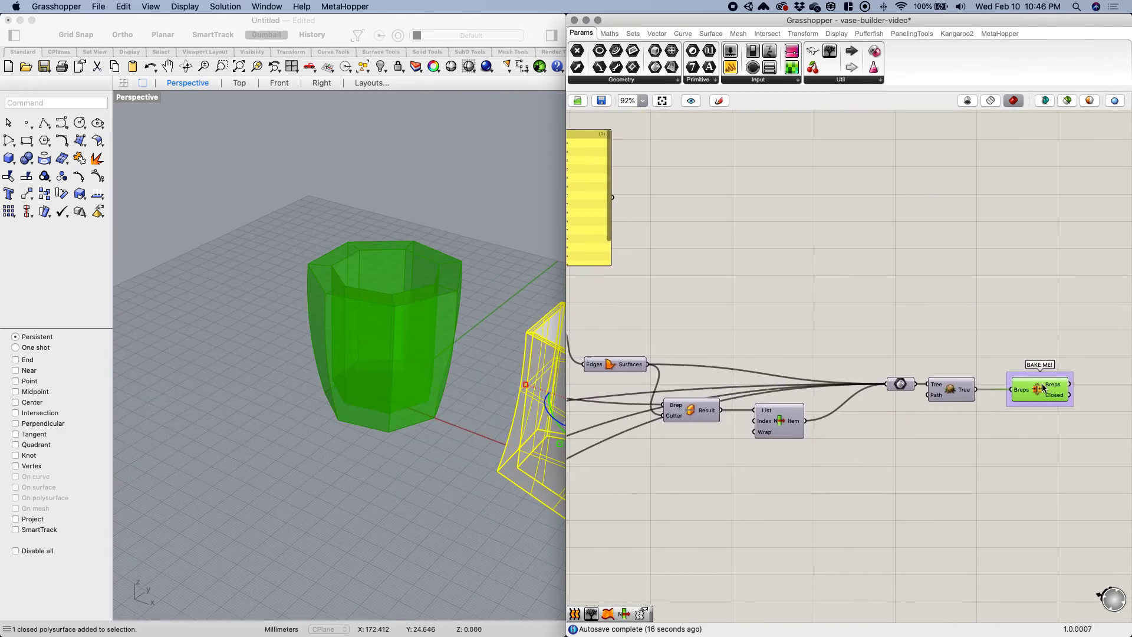
{"action": "middle_click", "coordinate": [1042, 384]}
{"action": "left_click", "coordinate": [1070, 411]}
Move the newly baked seven-sided vase along the X axis past the earlier baked vase.
{"action": "left_click", "coordinate": [335, 392]}
{"action": "right_click_drag", "start_coordinate": [270, 464], "coordinate": [271, 441]}
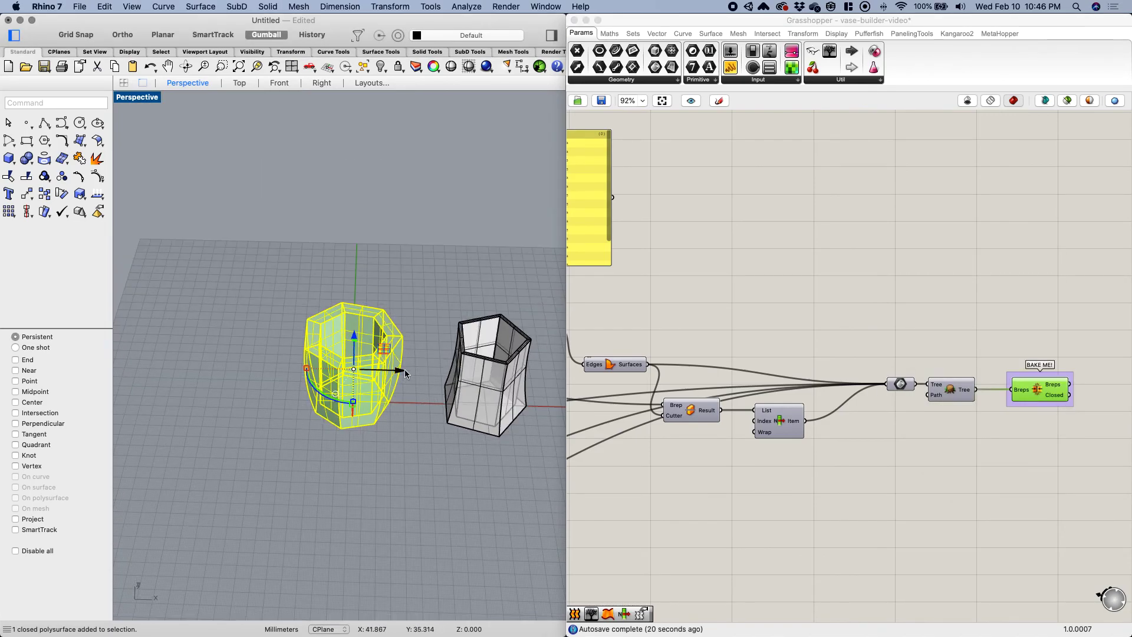
{"action": "right_click_drag", "start_coordinate": [405, 370], "coordinate": [324, 388]}
{"action": "scroll", "coordinate": [324, 388], "scroll_direction": "down", "scroll_amount": 4}
{"action": "left_click_drag", "start_coordinate": [353, 395], "coordinate": [542, 452]}
{"action": "left_click", "coordinate": [539, 490]}
Select both baked vases and turn off their isocurves in the object properties.
{"action": "right_click_drag", "start_coordinate": [537, 516], "coordinate": [505, 498]}
{"action": "left_click_drag", "start_coordinate": [520, 503], "coordinate": [413, 380]}
{"action": "left_click", "coordinate": [551, 36]}
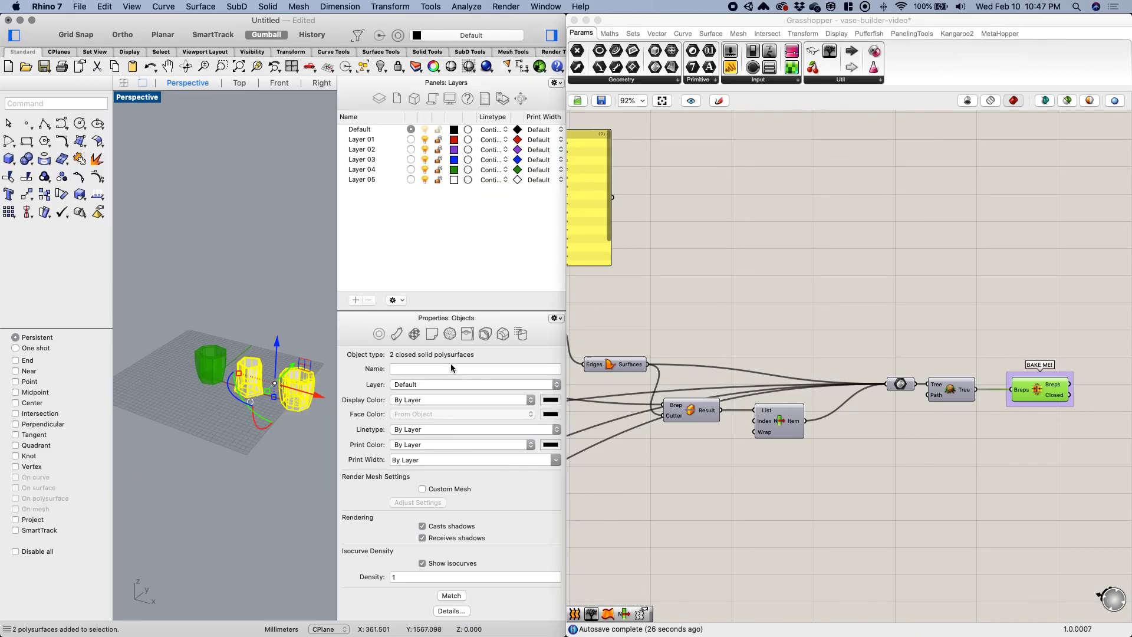
{"action": "left_click", "coordinate": [422, 564]}
{"action": "left_click", "coordinate": [550, 36]}
Zoom to the selected vases with ZS and move the seven-sided vase along the X axis closer to the other one.
{"action": "type", "text": "z"}
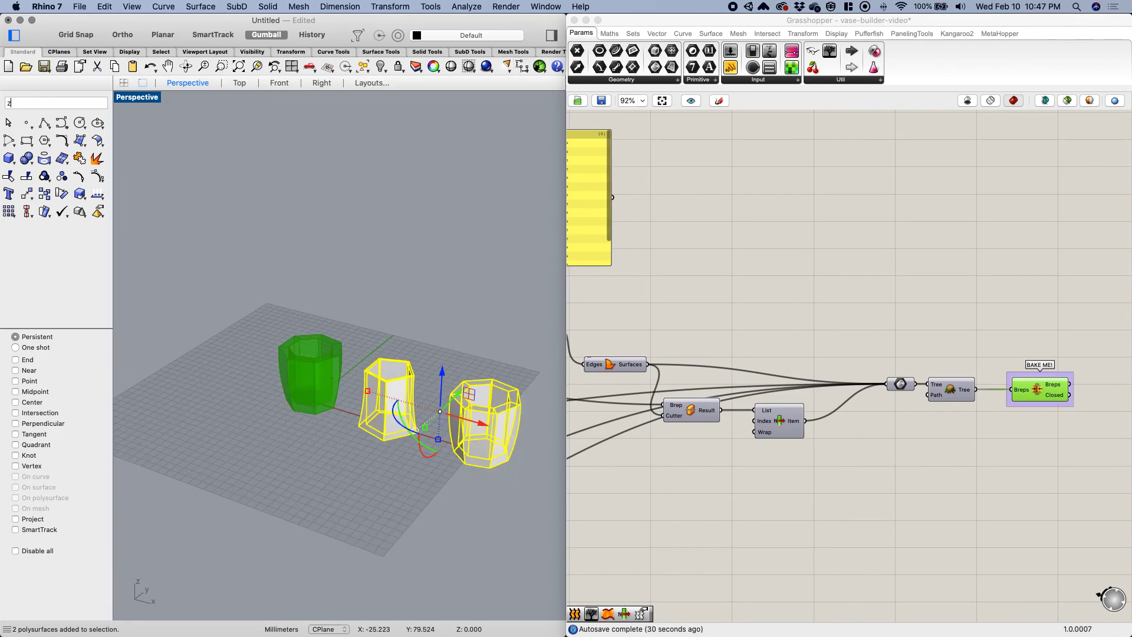
{"action": "type", "text": "s"}
{"action": "key", "text": "Return"}
{"action": "right_click_drag", "start_coordinate": [291, 297], "coordinate": [309, 307]}
{"action": "left_click", "coordinate": [406, 480]}
{"action": "left_click", "coordinate": [434, 431]}
{"action": "left_click_drag", "start_coordinate": [499, 394], "coordinate": [475, 385]}
{"action": "left_click", "coordinate": [312, 212]}
Select both baked vases, set the Perspective viewport to Rendered display mode, and hide Rhino's command sidebar.
{"action": "right_click_drag", "start_coordinate": [323, 227], "coordinate": [329, 216]}
{"action": "left_click_drag", "start_coordinate": [412, 229], "coordinate": [248, 317]}
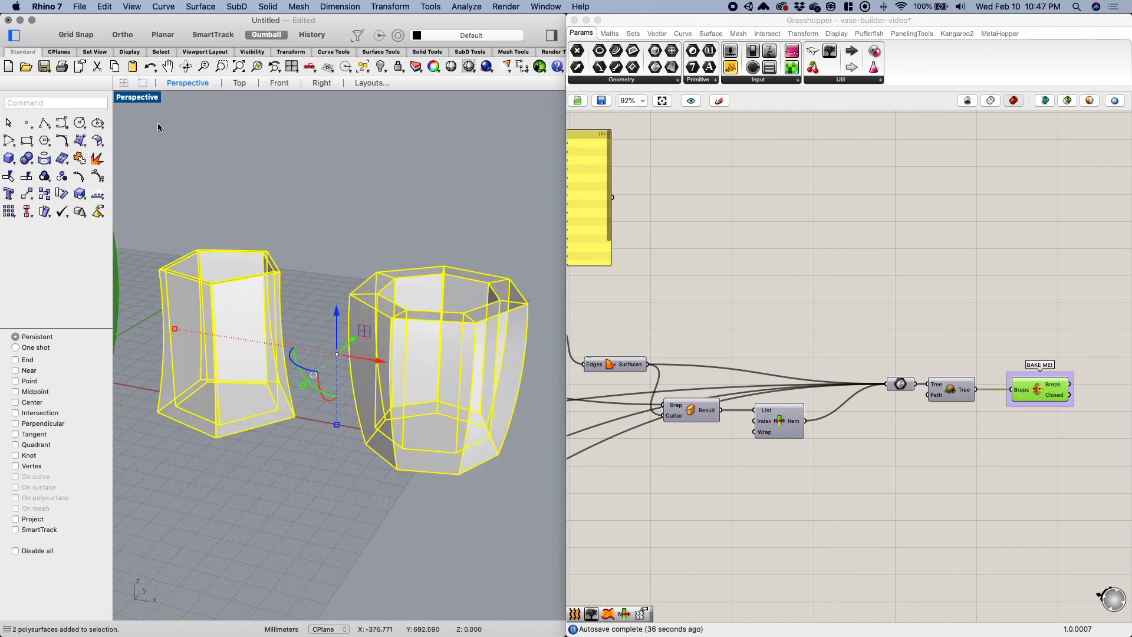
{"action": "left_click", "coordinate": [142, 98]}
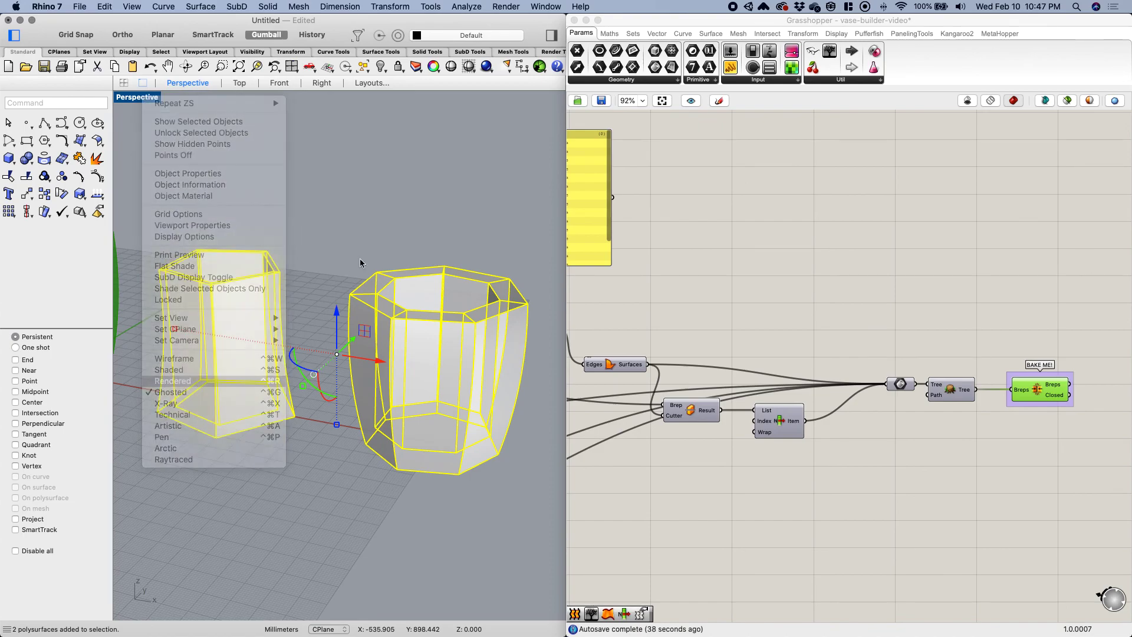
{"action": "left_click", "coordinate": [367, 237]}
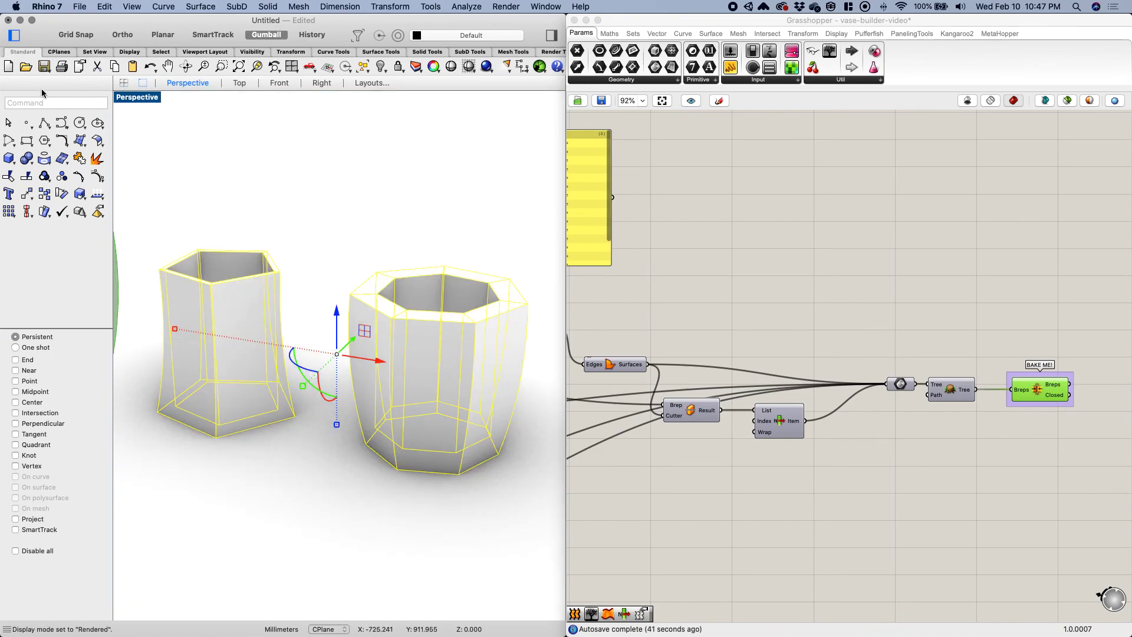
{"action": "left_click", "coordinate": [15, 35]}
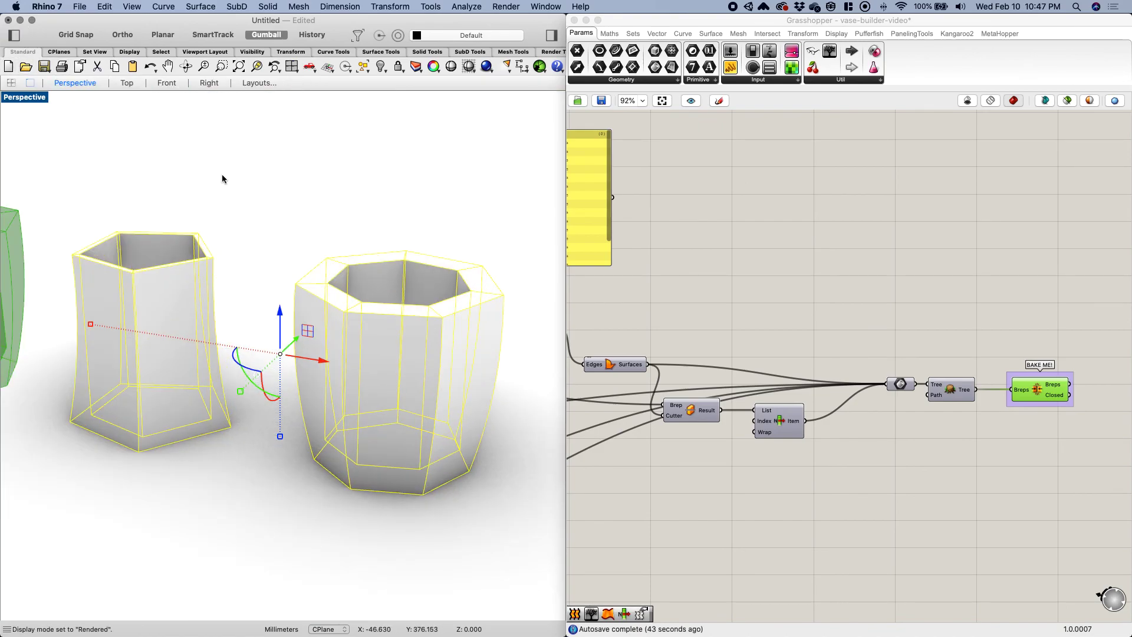
Turn off the preview of the final Brep Join component labelled BAKE ME! and deselect both baked vases in Rhino's Perspective viewport.
{"action": "left_click", "coordinate": [793, 348]}
{"action": "left_click", "coordinate": [1035, 394]}
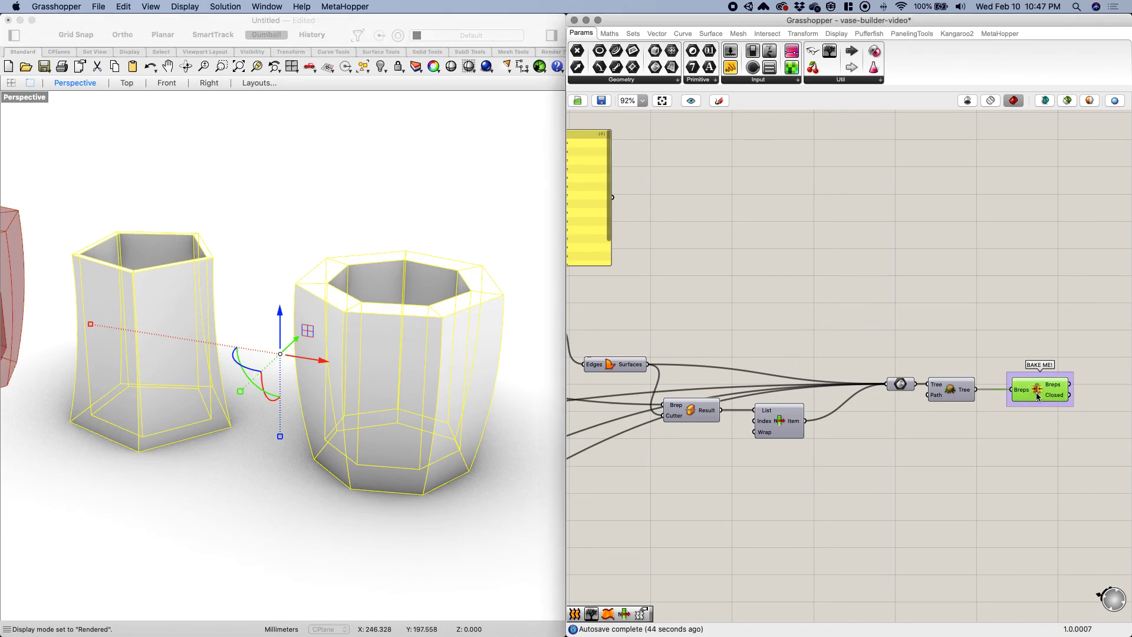
{"action": "key", "text": "space"}
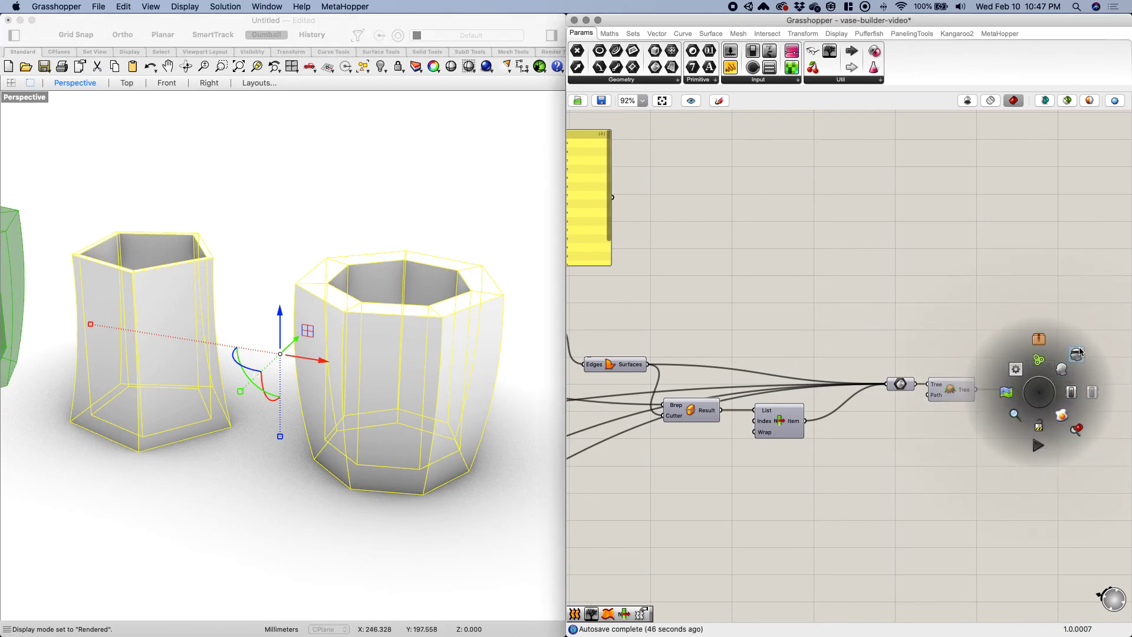
{"action": "left_click", "coordinate": [1078, 351]}
{"action": "left_click", "coordinate": [330, 221]}
{"action": "right_click_drag", "start_coordinate": [330, 221], "coordinate": [317, 219]}
{"action": "left_click", "coordinate": [304, 216]}
Capture the rendered Perspective view with ScreenCaptureToFile and save it as a JPEG named "rent" in the vase-builder folder.
{"action": "type", "text": "Screen"}
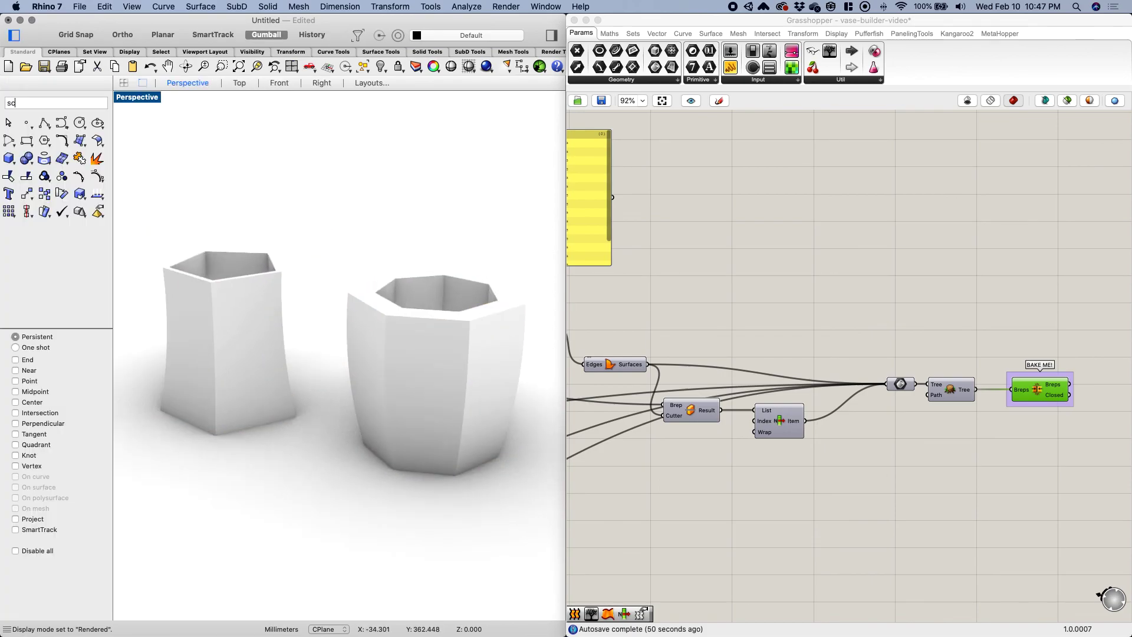
{"action": "key", "text": "Down"}
{"action": "key", "text": "Return"}
{"action": "type", "text": "rent"}
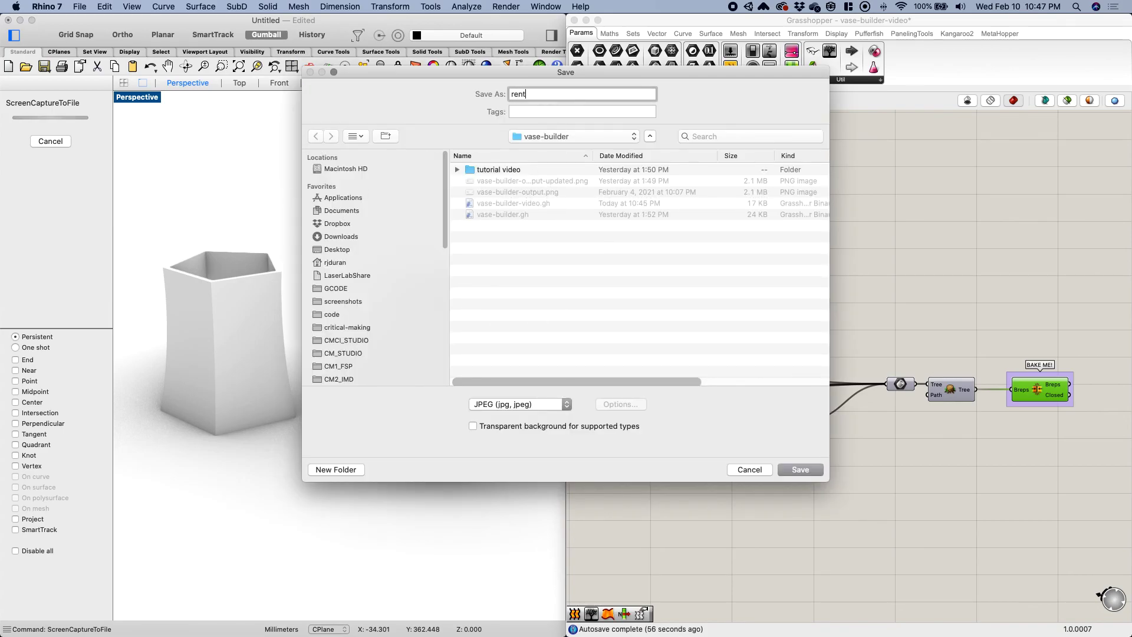
{"action": "key", "text": "Return"}
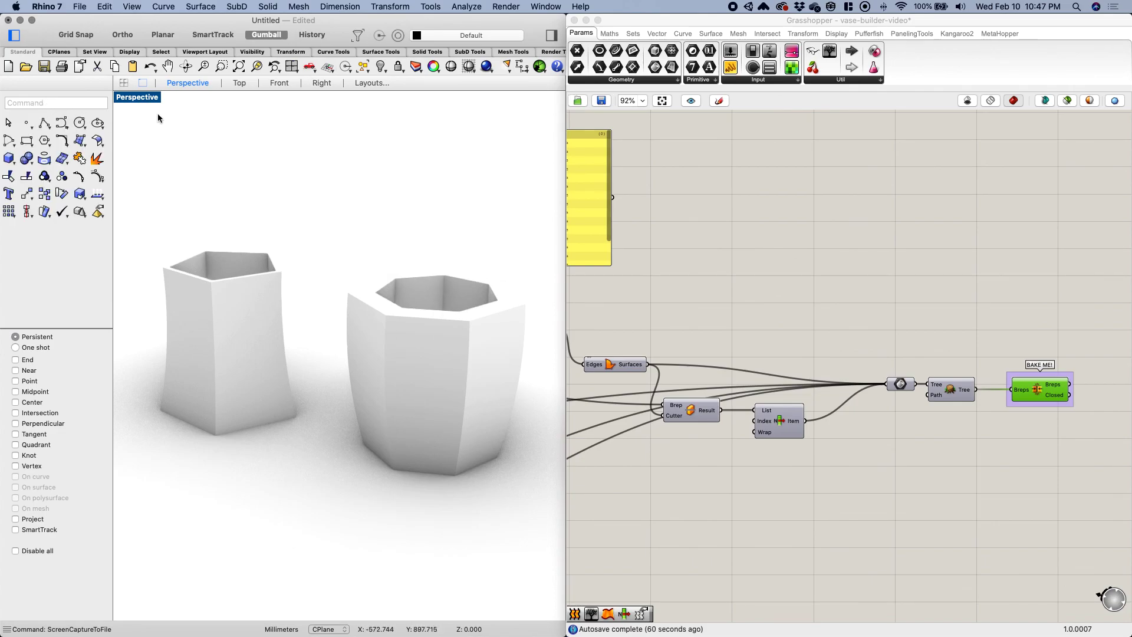
Set the Perspective viewport to Ghosted display mode and save the vase-builder-video Grasshopper definition.
{"action": "left_click", "coordinate": [137, 97]}
{"action": "left_click", "coordinate": [283, 386]}
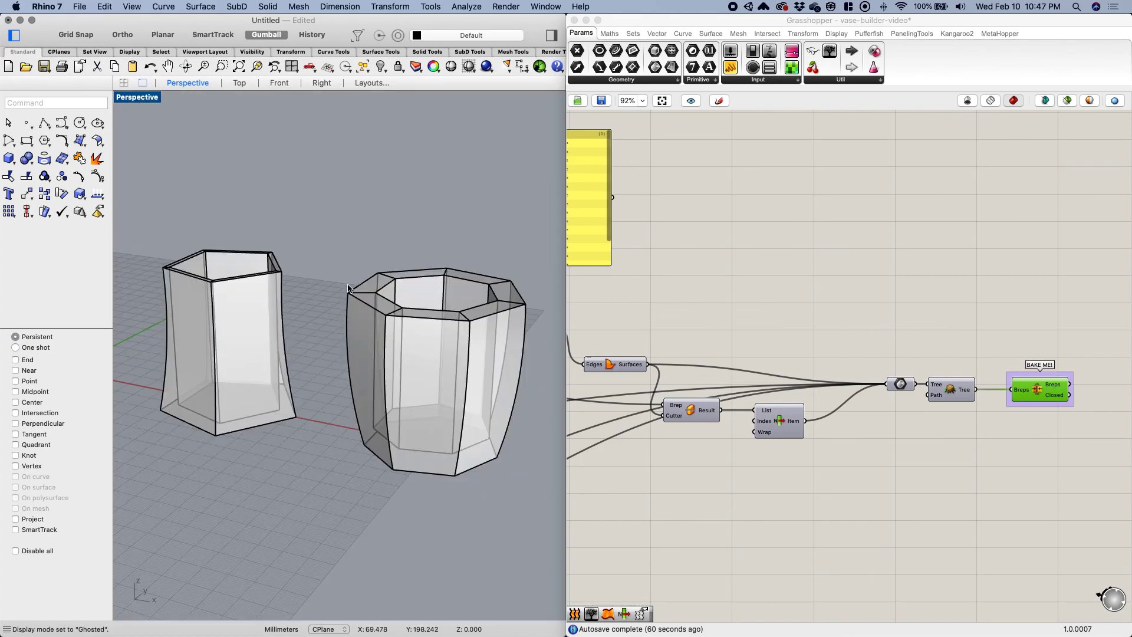
{"action": "left_click", "coordinate": [720, 241]}
{"action": "key", "text": "super+s"}
Look over the vase-builder-video definition, switch to the vase-builder definition, and examine its coloured groups, component labels and explanatory notes.
{"action": "scroll", "coordinate": [880, 259], "scroll_direction": "down", "scroll_amount": 1}
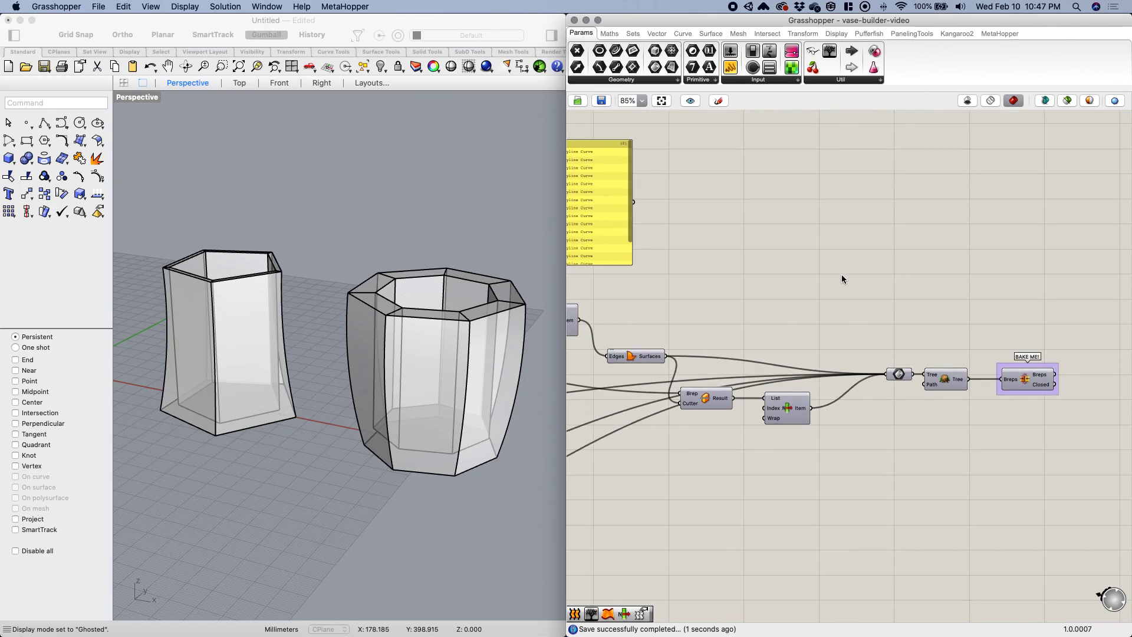
{"action": "scroll", "coordinate": [748, 286], "scroll_direction": "down", "scroll_amount": 3}
{"action": "right_click_drag", "start_coordinate": [629, 285], "coordinate": [839, 293]}
{"action": "scroll", "coordinate": [838, 293], "scroll_direction": "down", "scroll_amount": 7}
{"action": "right_click_drag", "start_coordinate": [581, 249], "coordinate": [827, 258]}
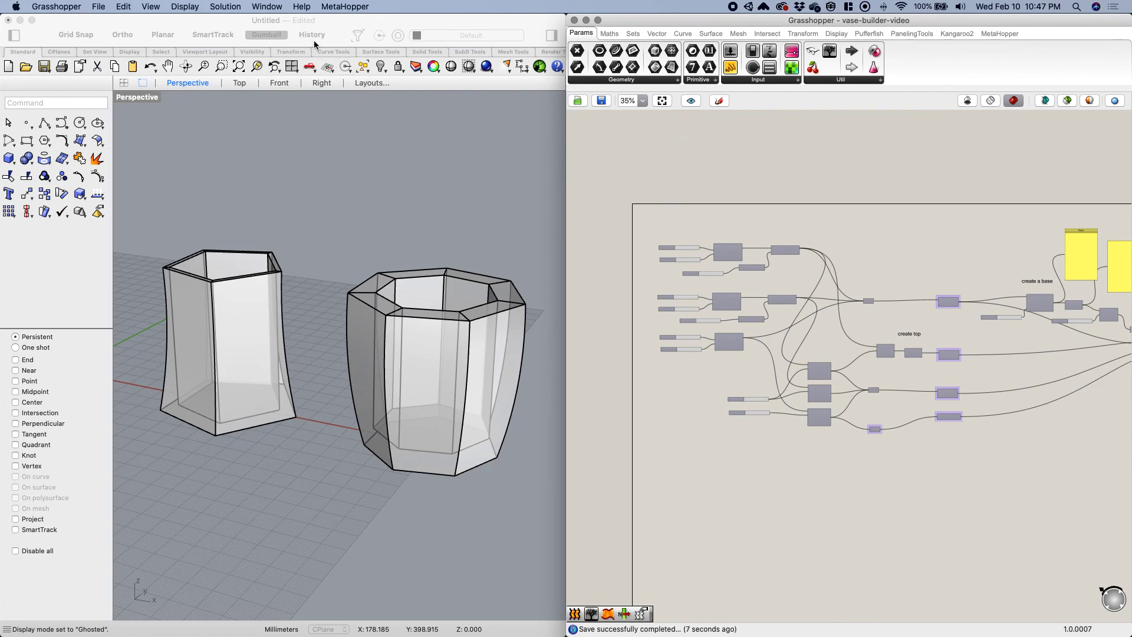
{"action": "left_click", "coordinate": [267, 7]}
{"action": "left_click", "coordinate": [311, 165]}
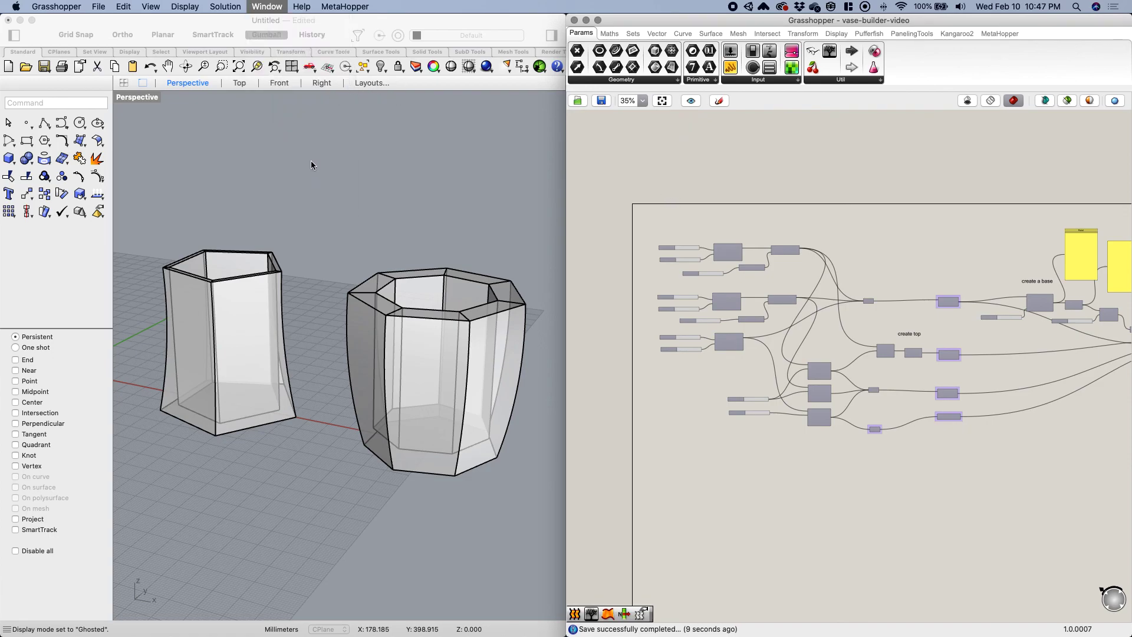
{"action": "scroll", "coordinate": [795, 372], "scroll_direction": "up", "scroll_amount": 4}
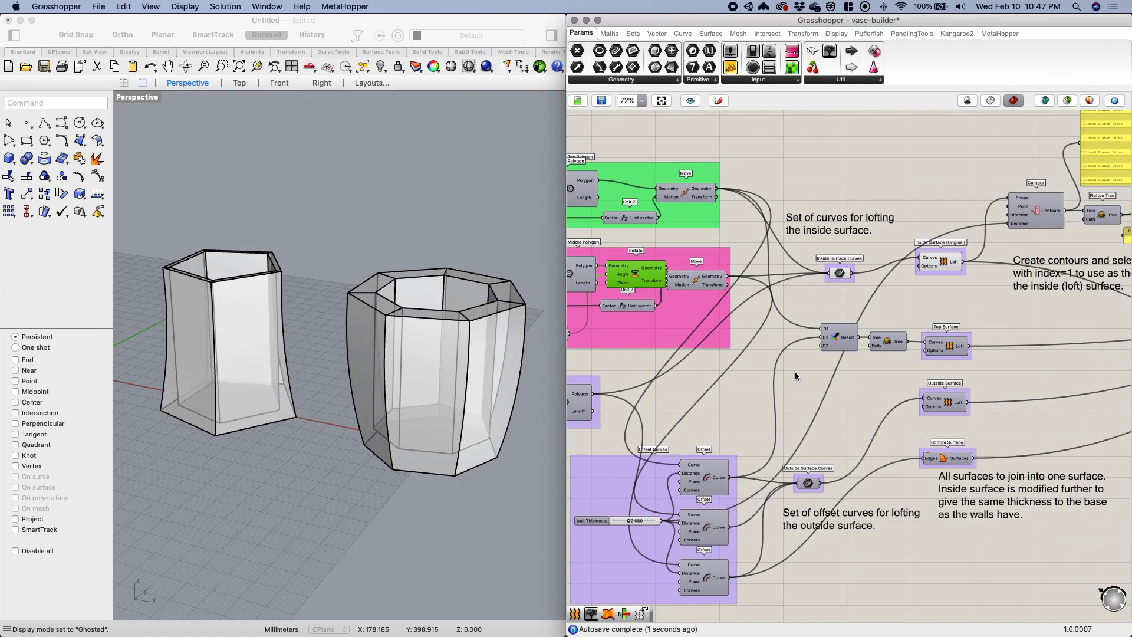
{"action": "scroll", "coordinate": [794, 372], "scroll_direction": "right", "scroll_amount": 10}
{"action": "right_click_drag", "start_coordinate": [839, 397], "coordinate": [1027, 436]}
Switch back to the vase-builder-video definition and save it.
{"action": "left_click", "coordinate": [266, 6]}
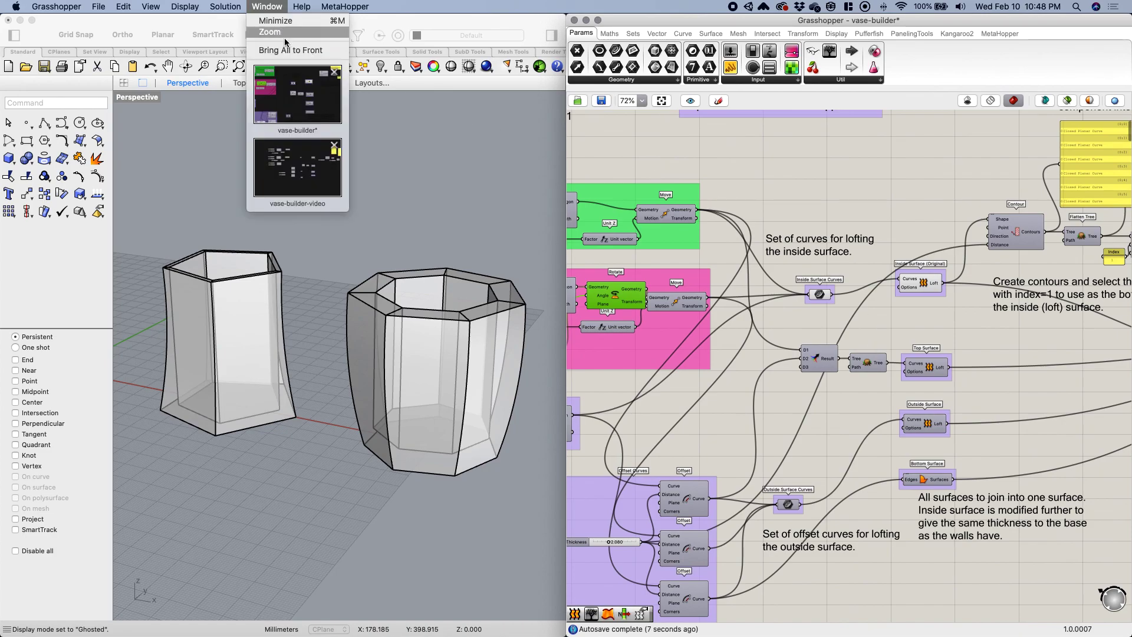
{"action": "left_click", "coordinate": [301, 171]}
{"action": "mouse_move", "coordinate": [788, 222]}
{"action": "right_mouse_down"}
{"action": "mouse_move", "coordinate": [659, 207]}
{"action": "mouse_move", "coordinate": [800, 234]}
{"action": "right_mouse_up"}
{"action": "scroll", "coordinate": [760, 241], "scroll_direction": "up", "scroll_amount": 2}
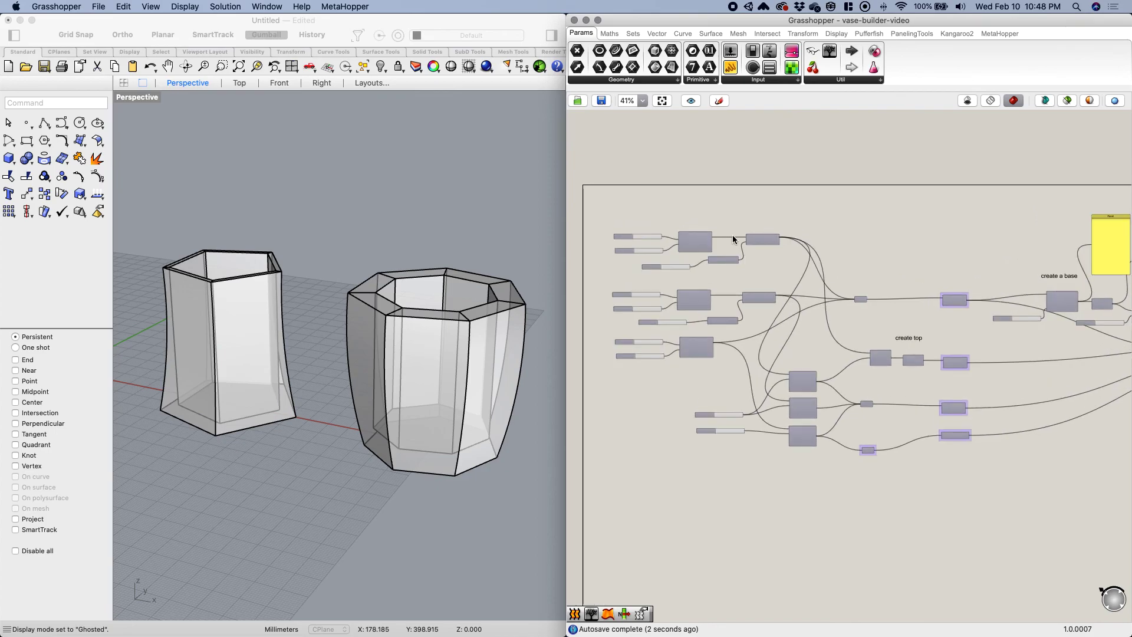
{"action": "key", "text": "super+s"}
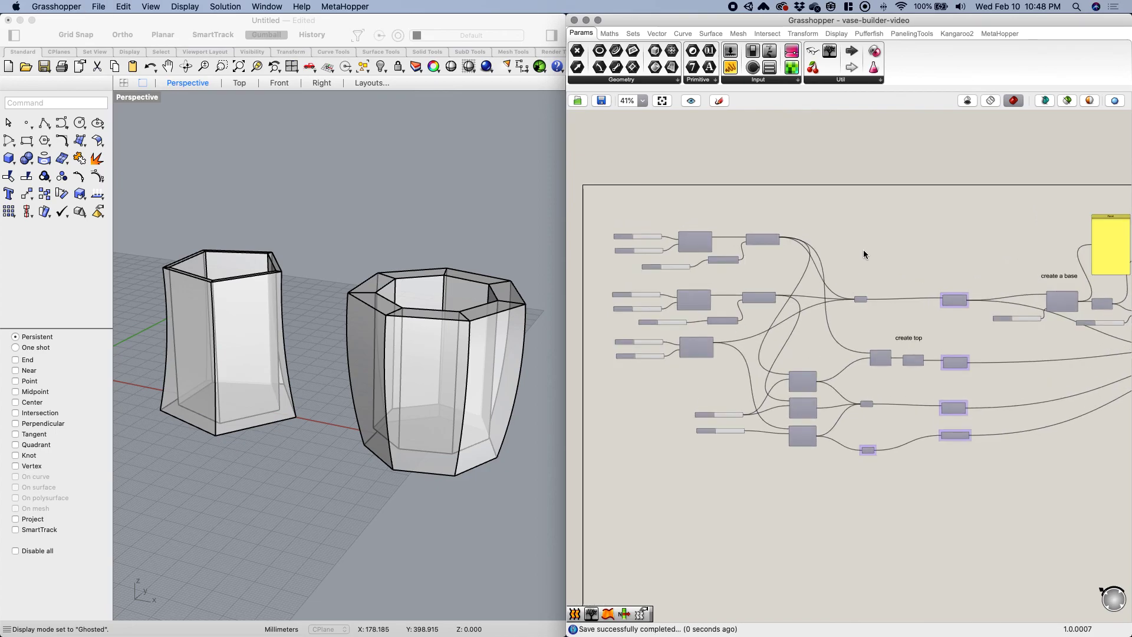